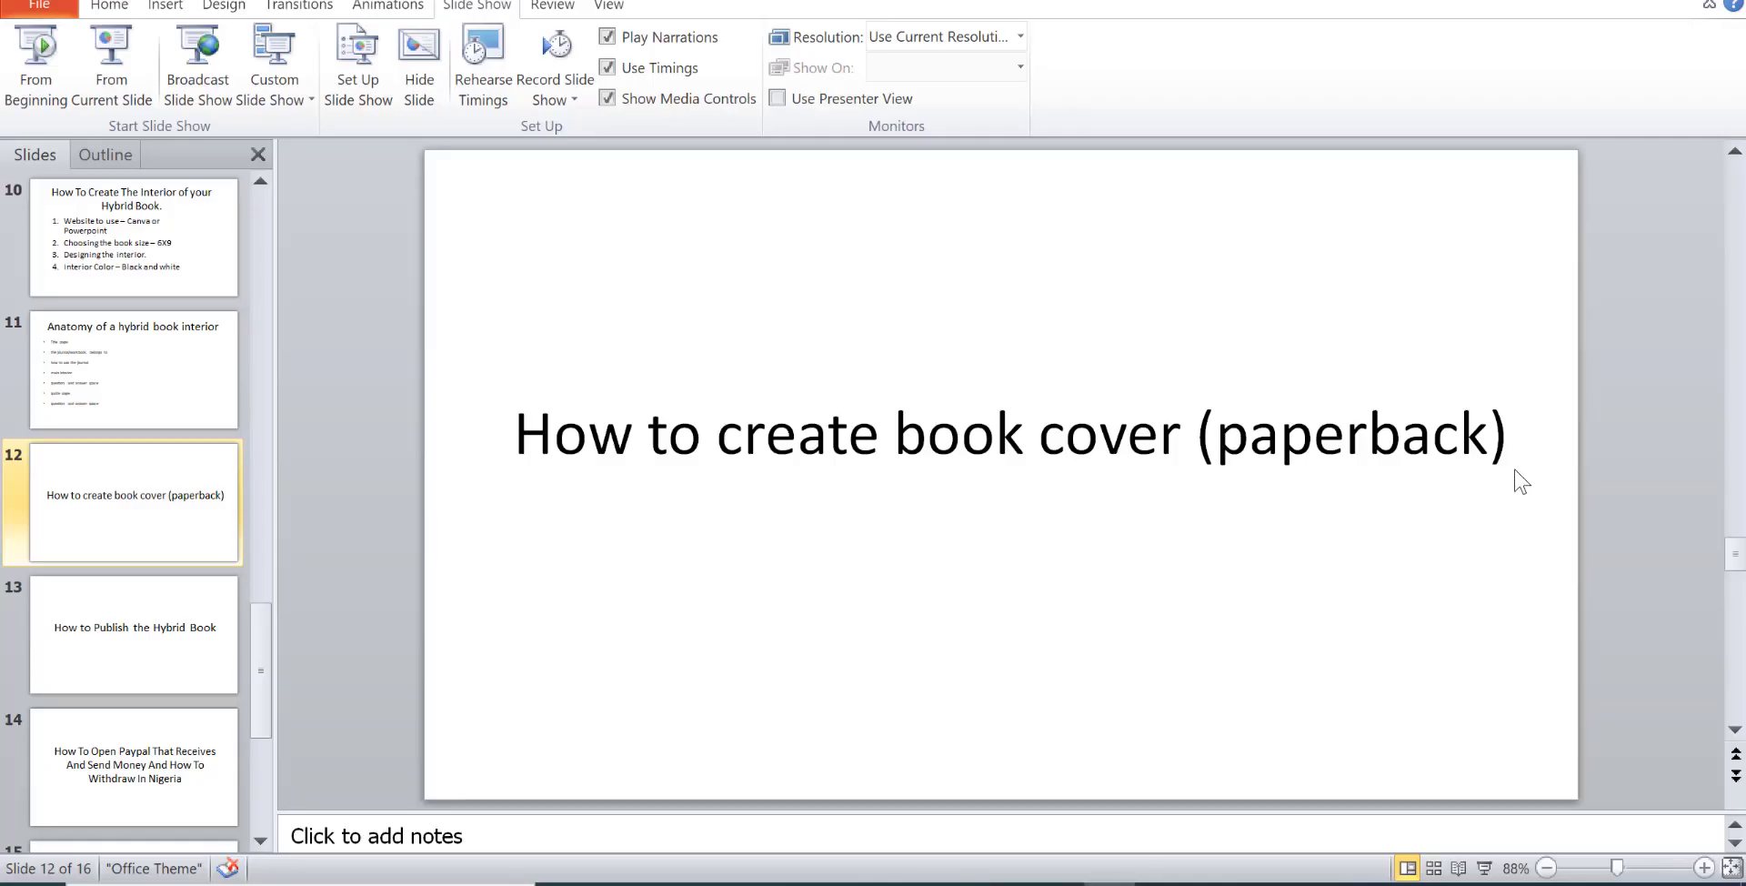
Insert a new slide after the "How to create book cover (paperback)" slide and enter "Canva" as its title.
{"action": "right_click", "coordinate": [155, 568]}
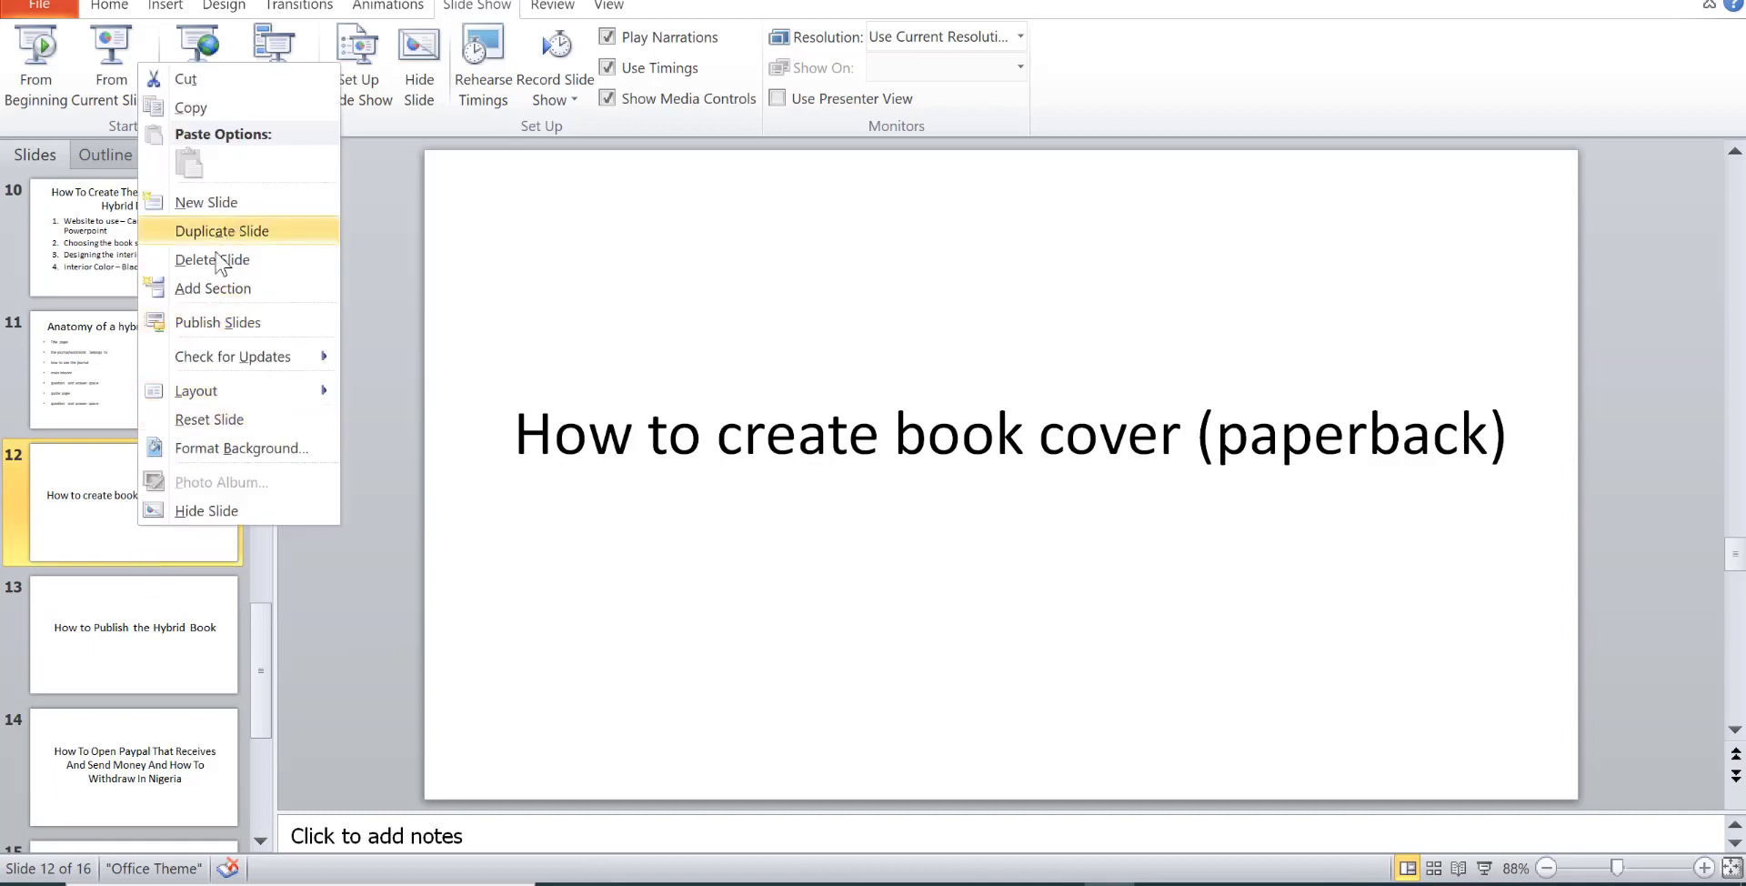
{"action": "left_click", "coordinate": [206, 202]}
{"action": "left_click", "coordinate": [832, 260]}
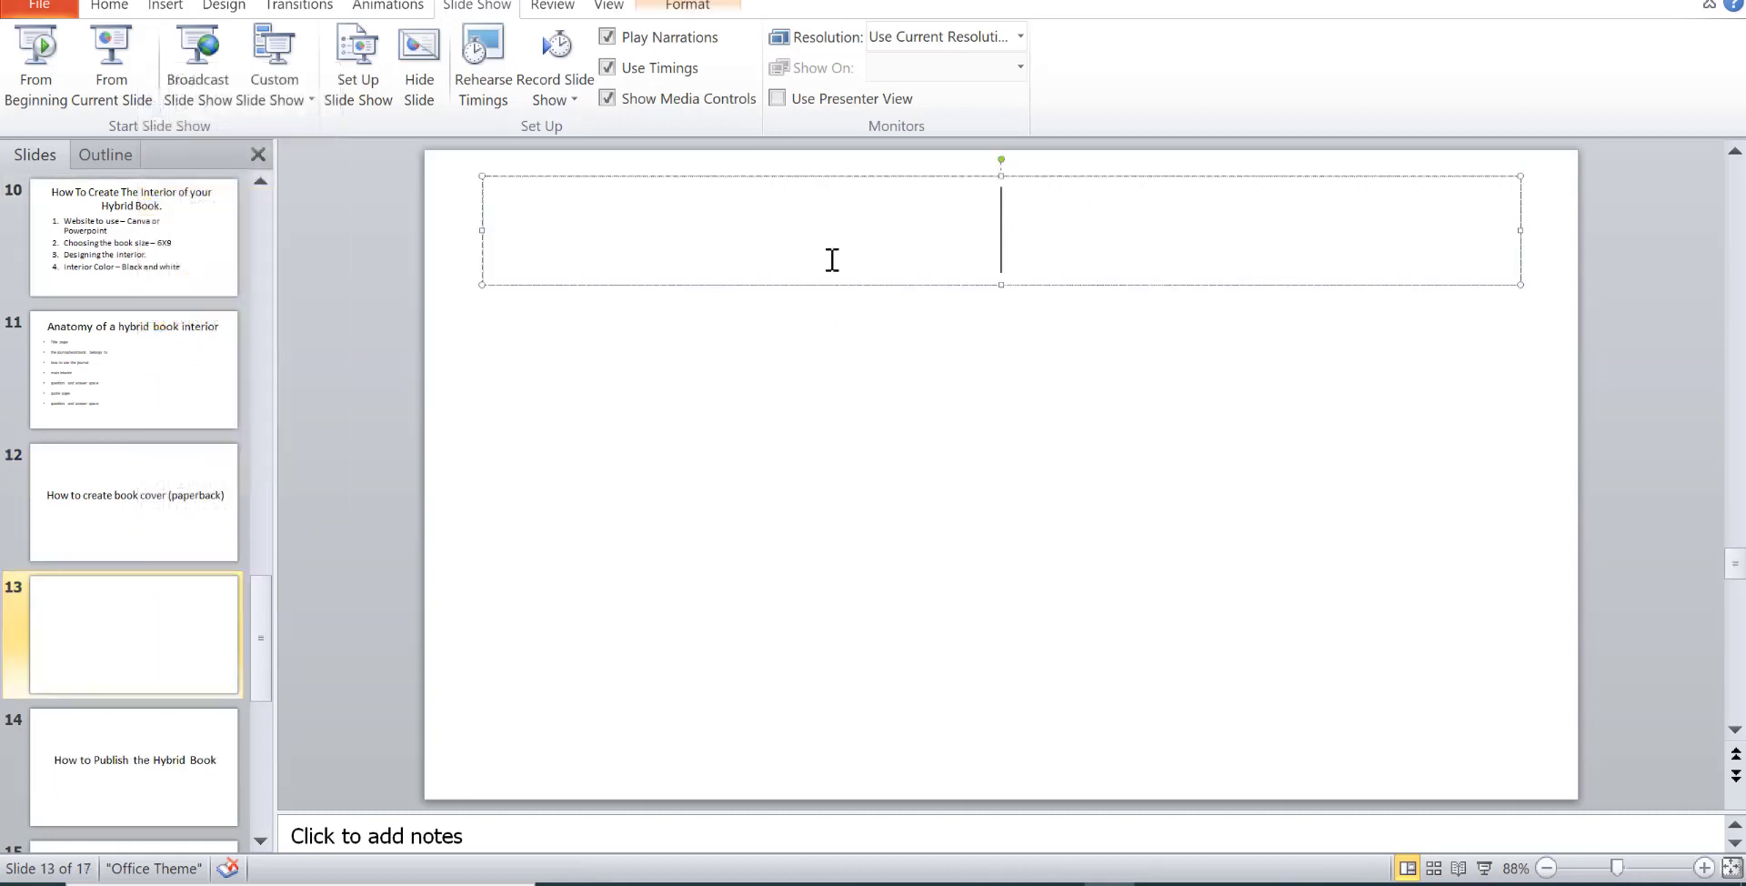
{"action": "type", "text": "Can"}
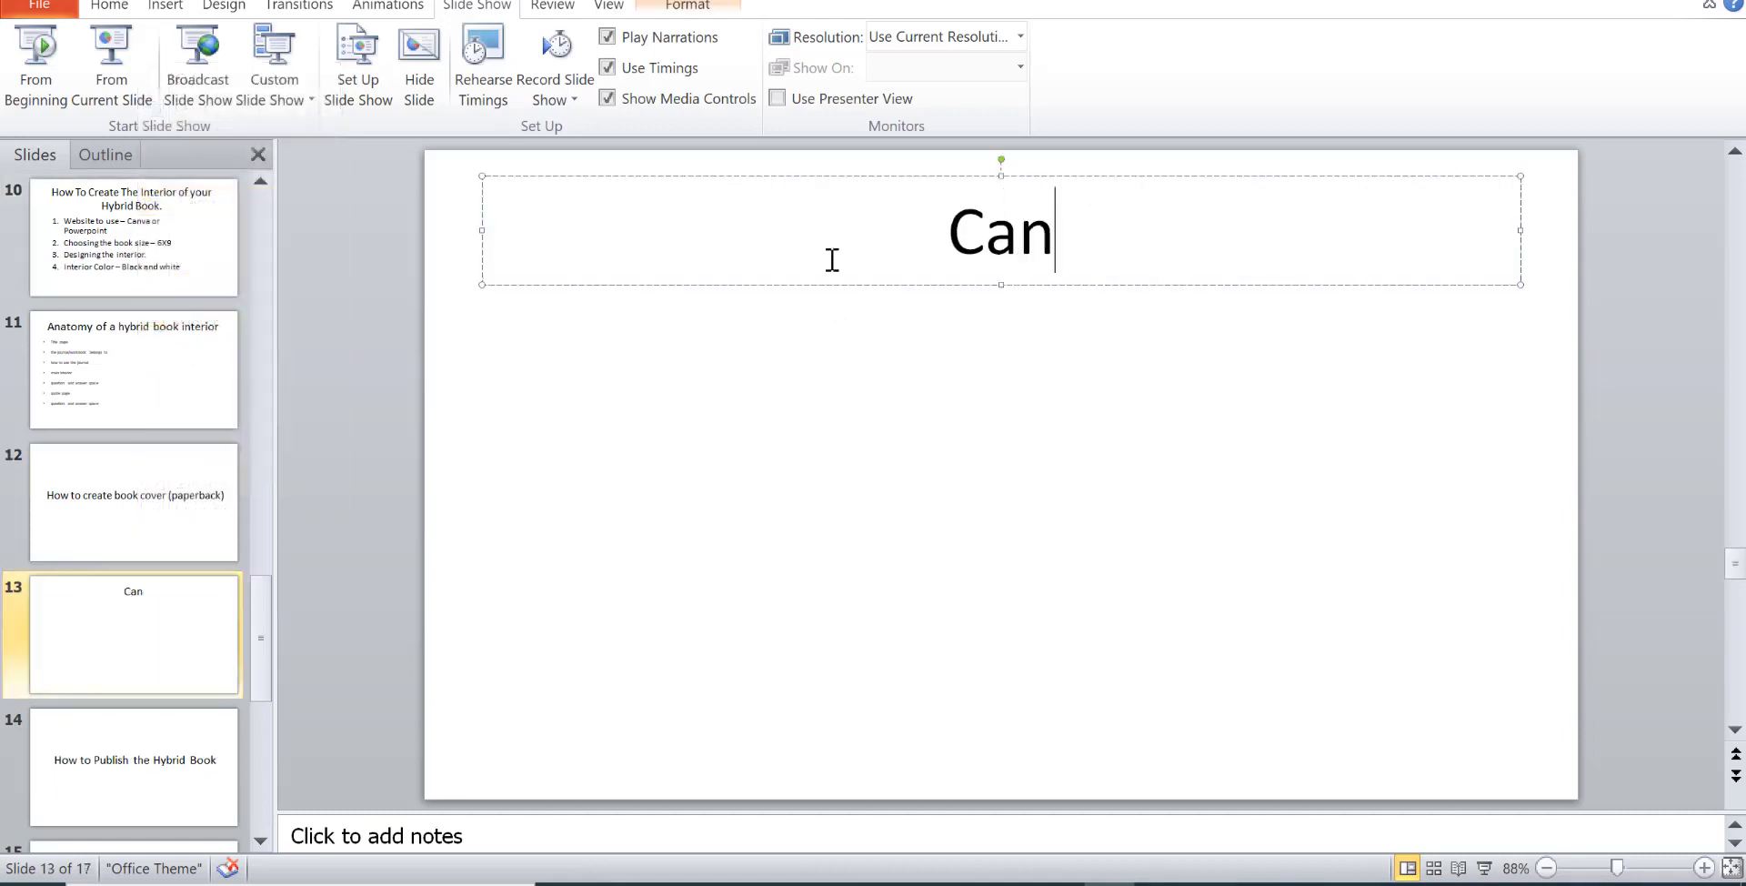
{"action": "type", "text": "va"}
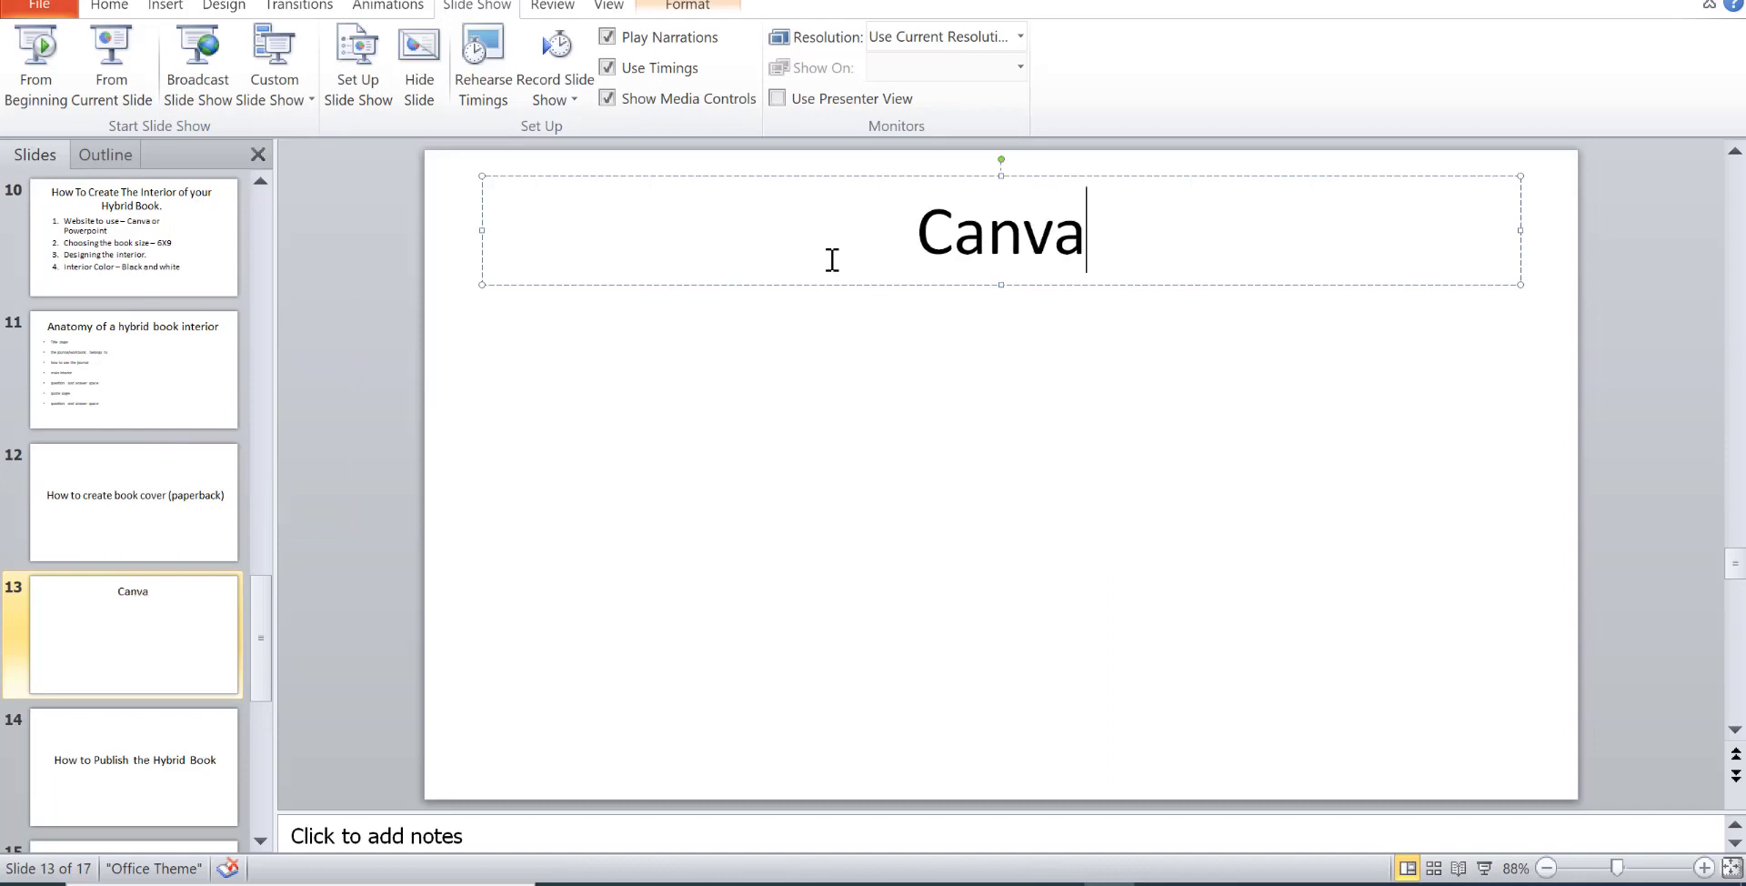
{"action": "key", "text": "Return"}
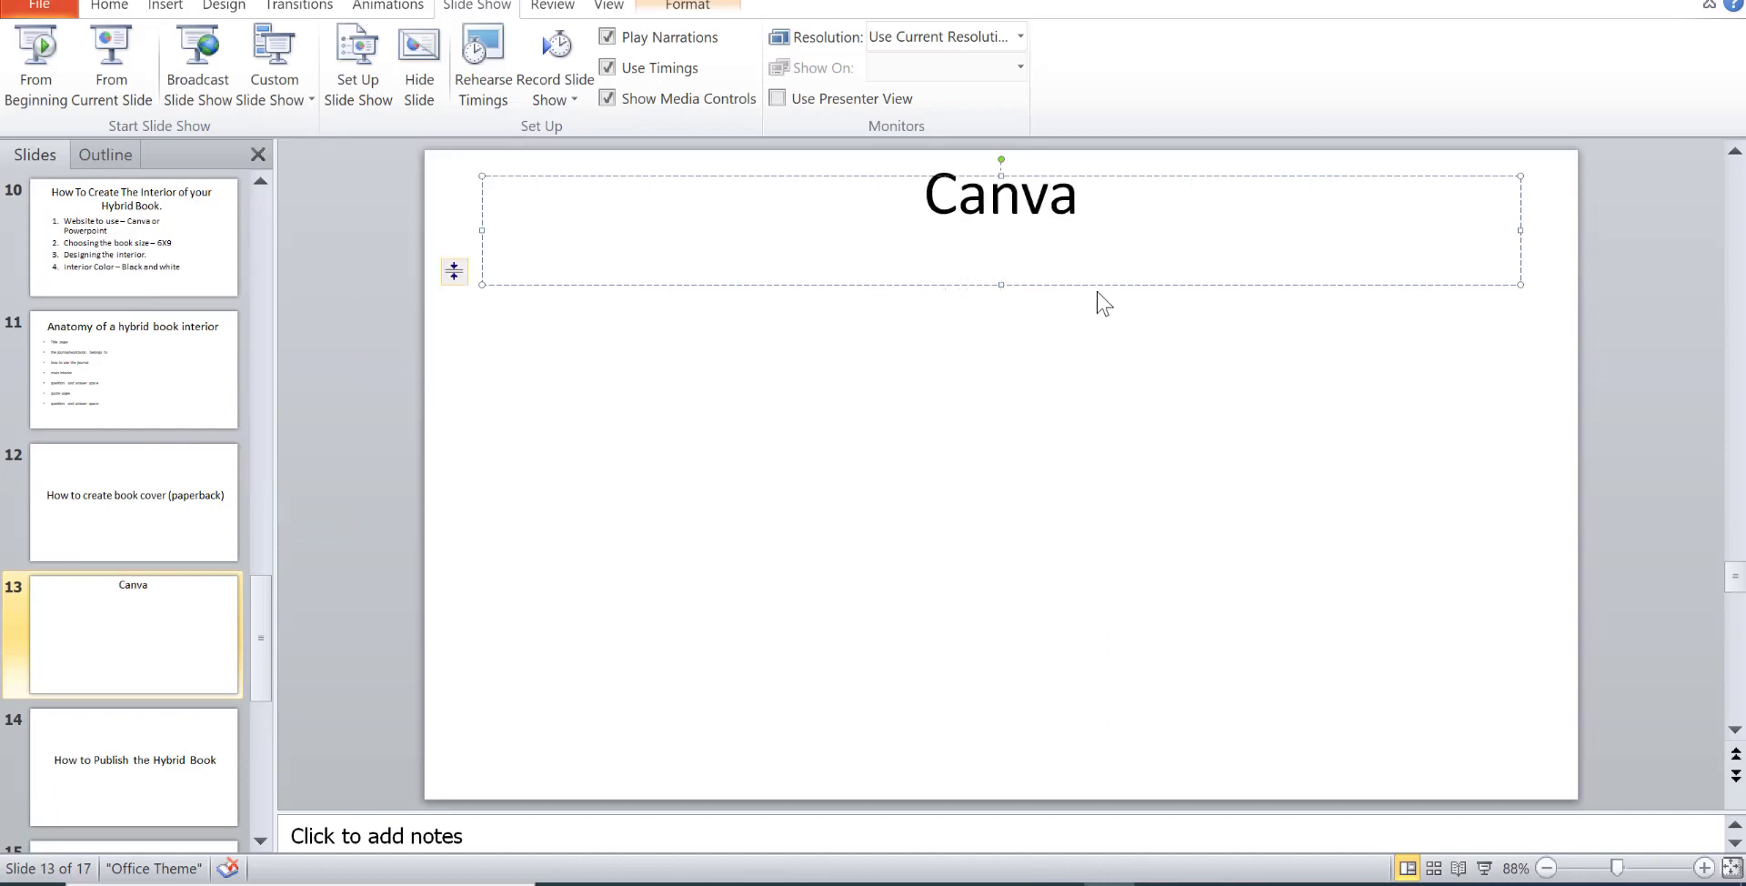
Move the title text box to the middle of the slide and add the lines "Amazon" and "Bookow" below "Canva".
{"action": "left_click_drag", "start_coordinate": [1096, 285], "coordinate": [1095, 515]}
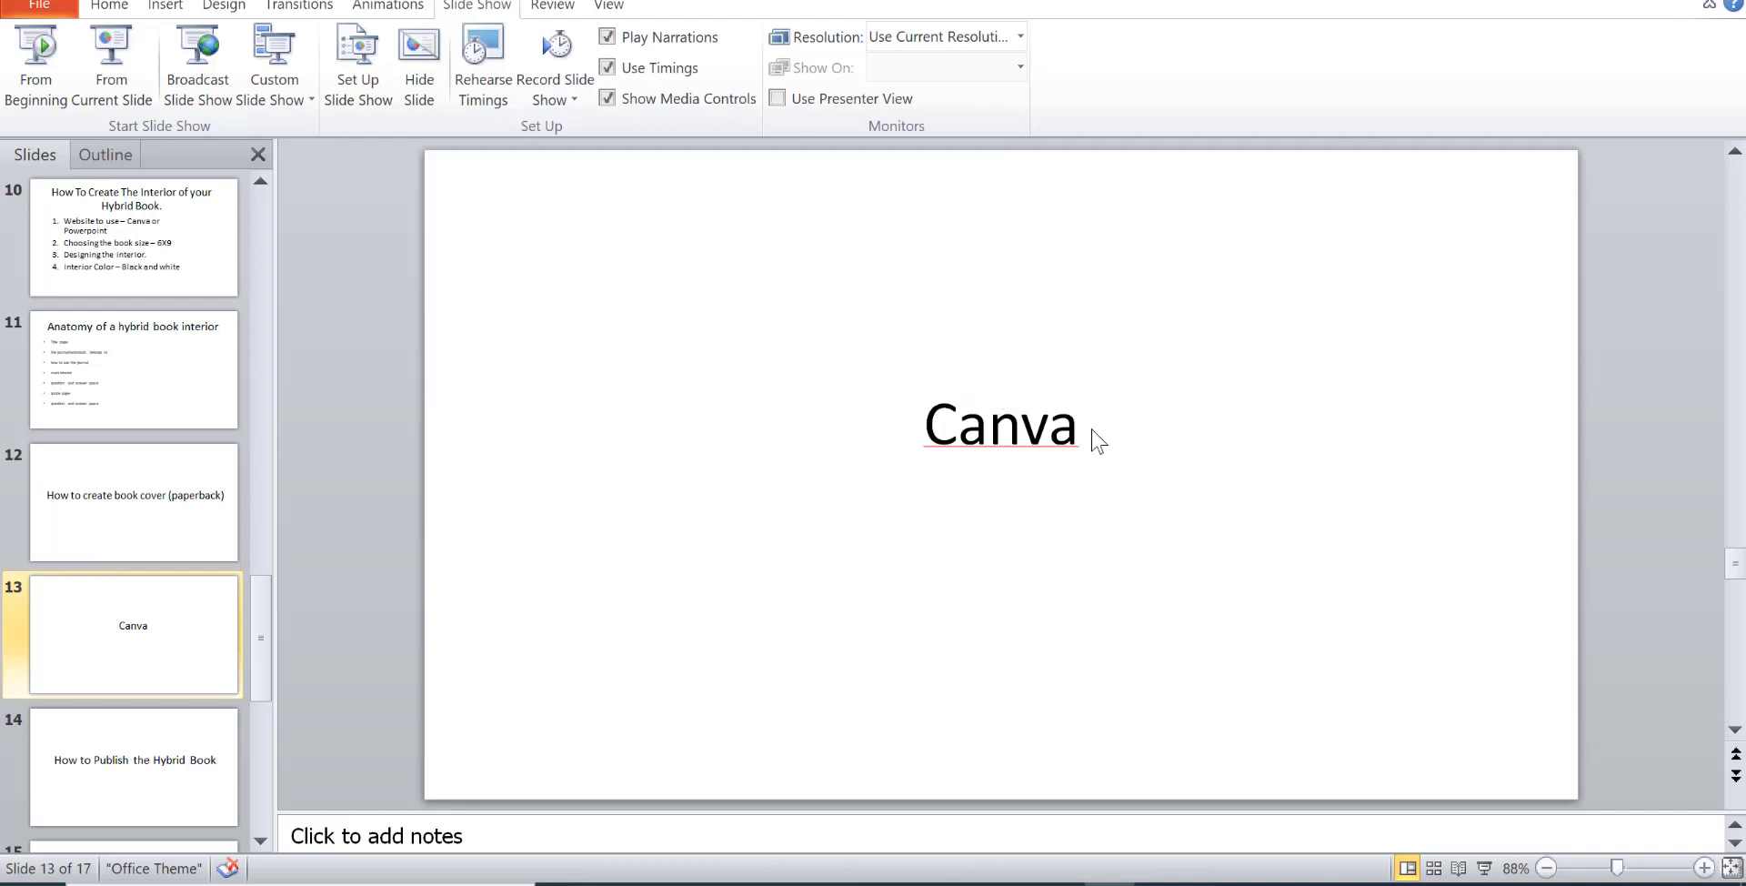
{"action": "left_click", "coordinate": [1061, 416]}
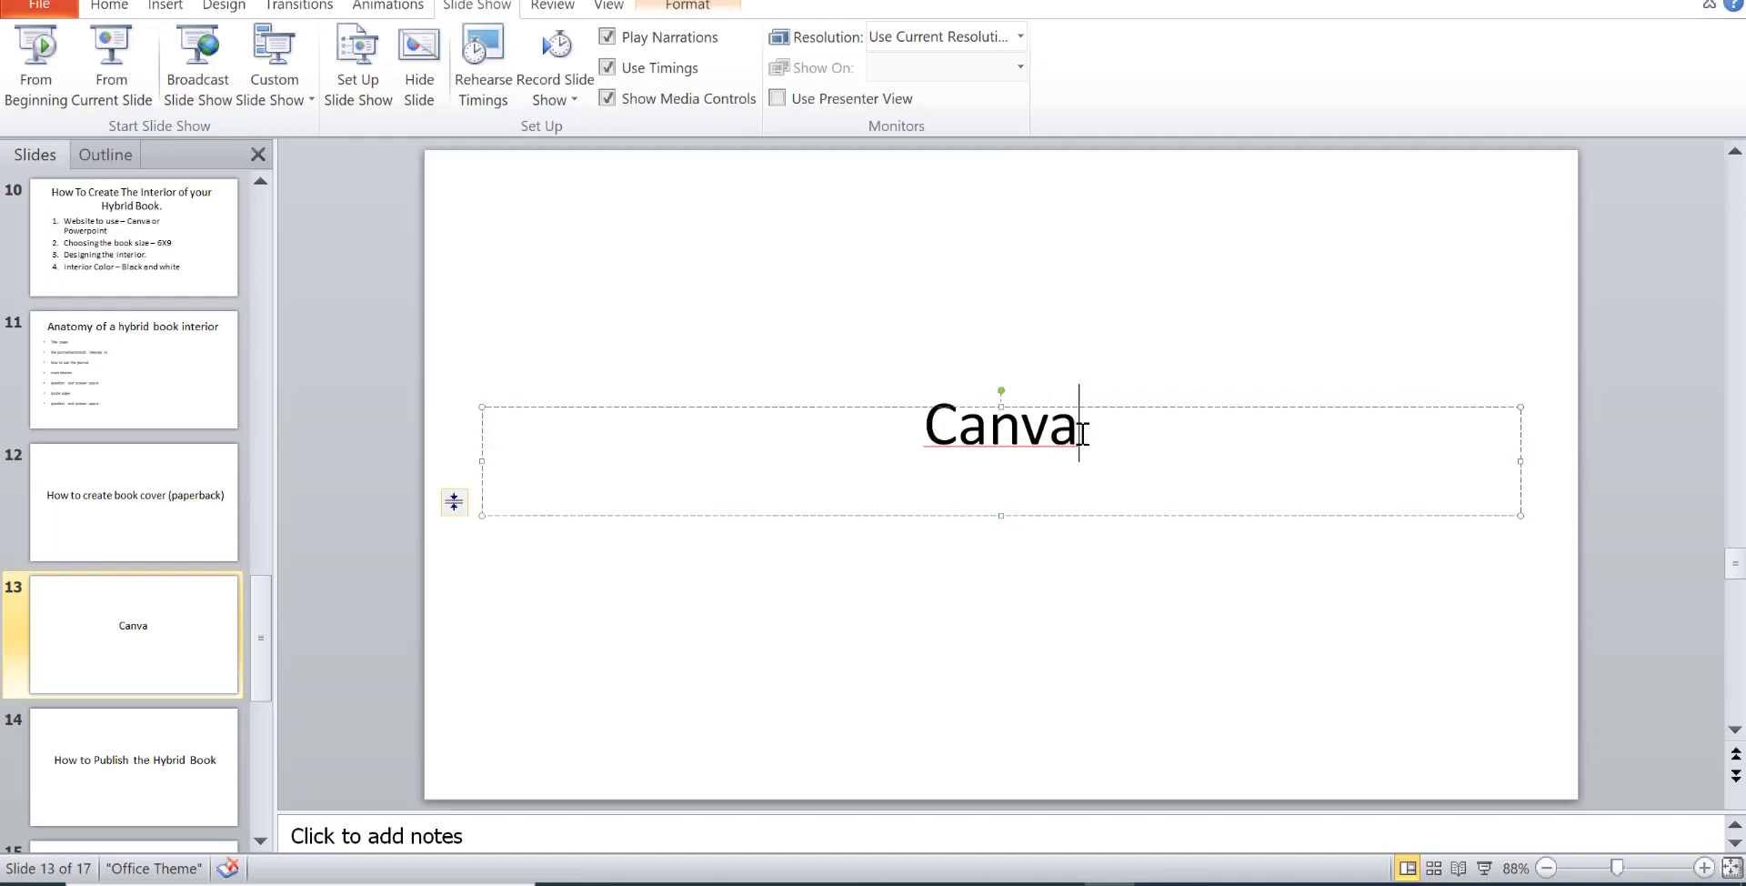
{"action": "key", "text": "Return"}
{"action": "type", "text": "Amazo"}
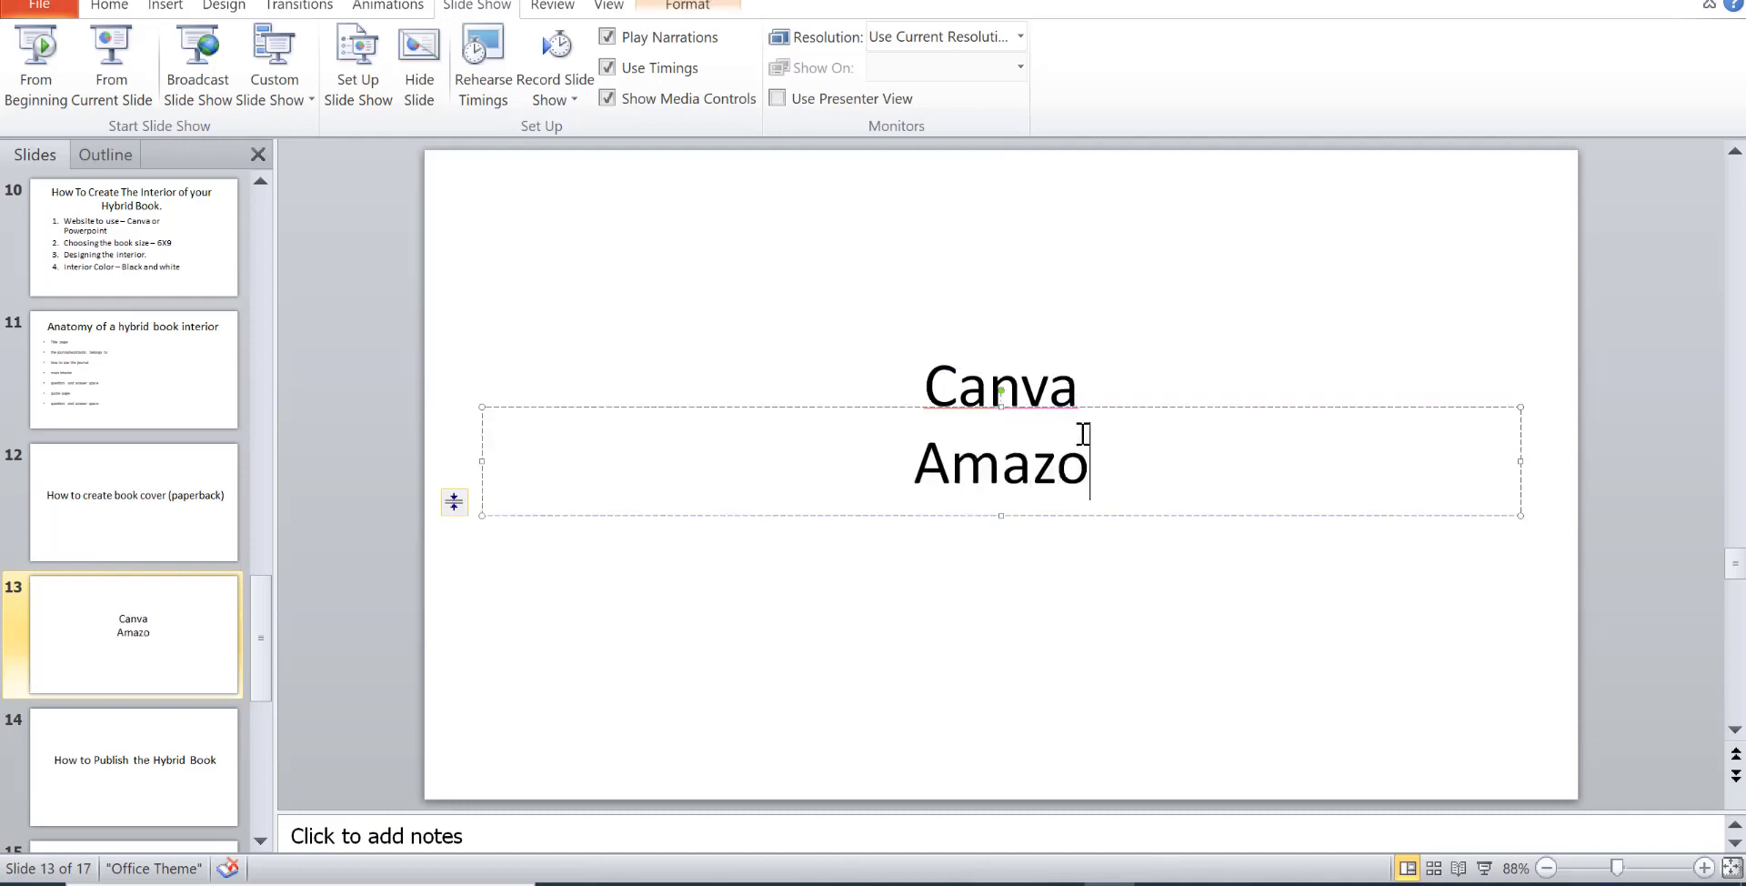
{"action": "type", "text": "n"}
{"action": "key", "text": "Return"}
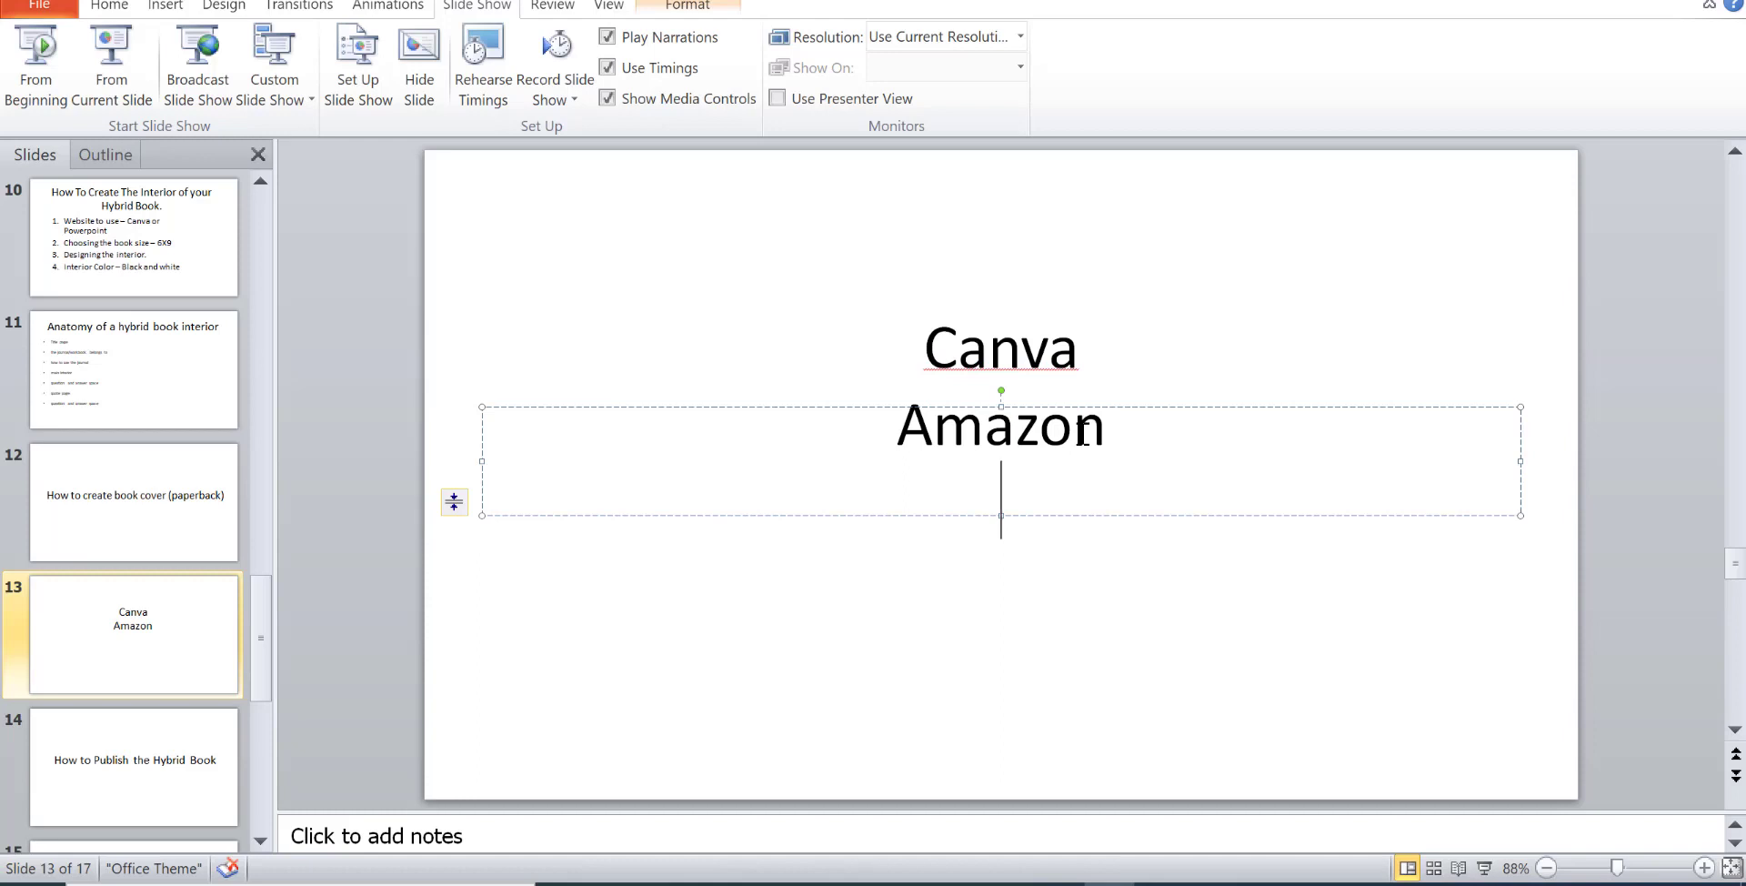
{"action": "type", "text": "Bookow"}
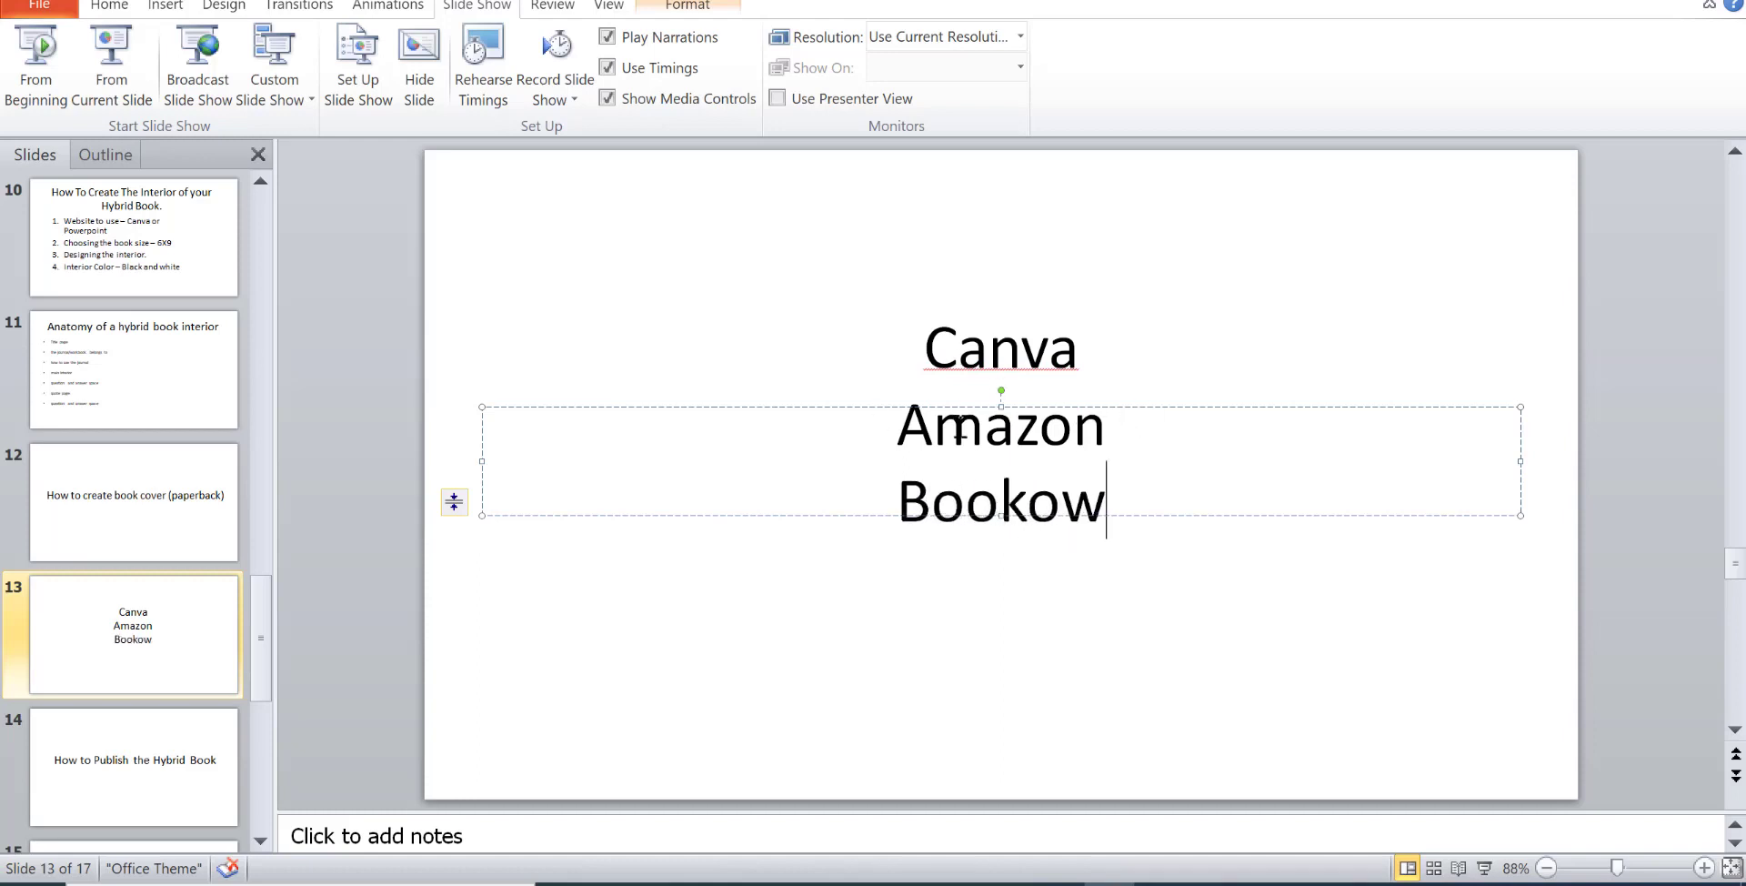
{"action": "left_click", "coordinate": [1261, 304]}
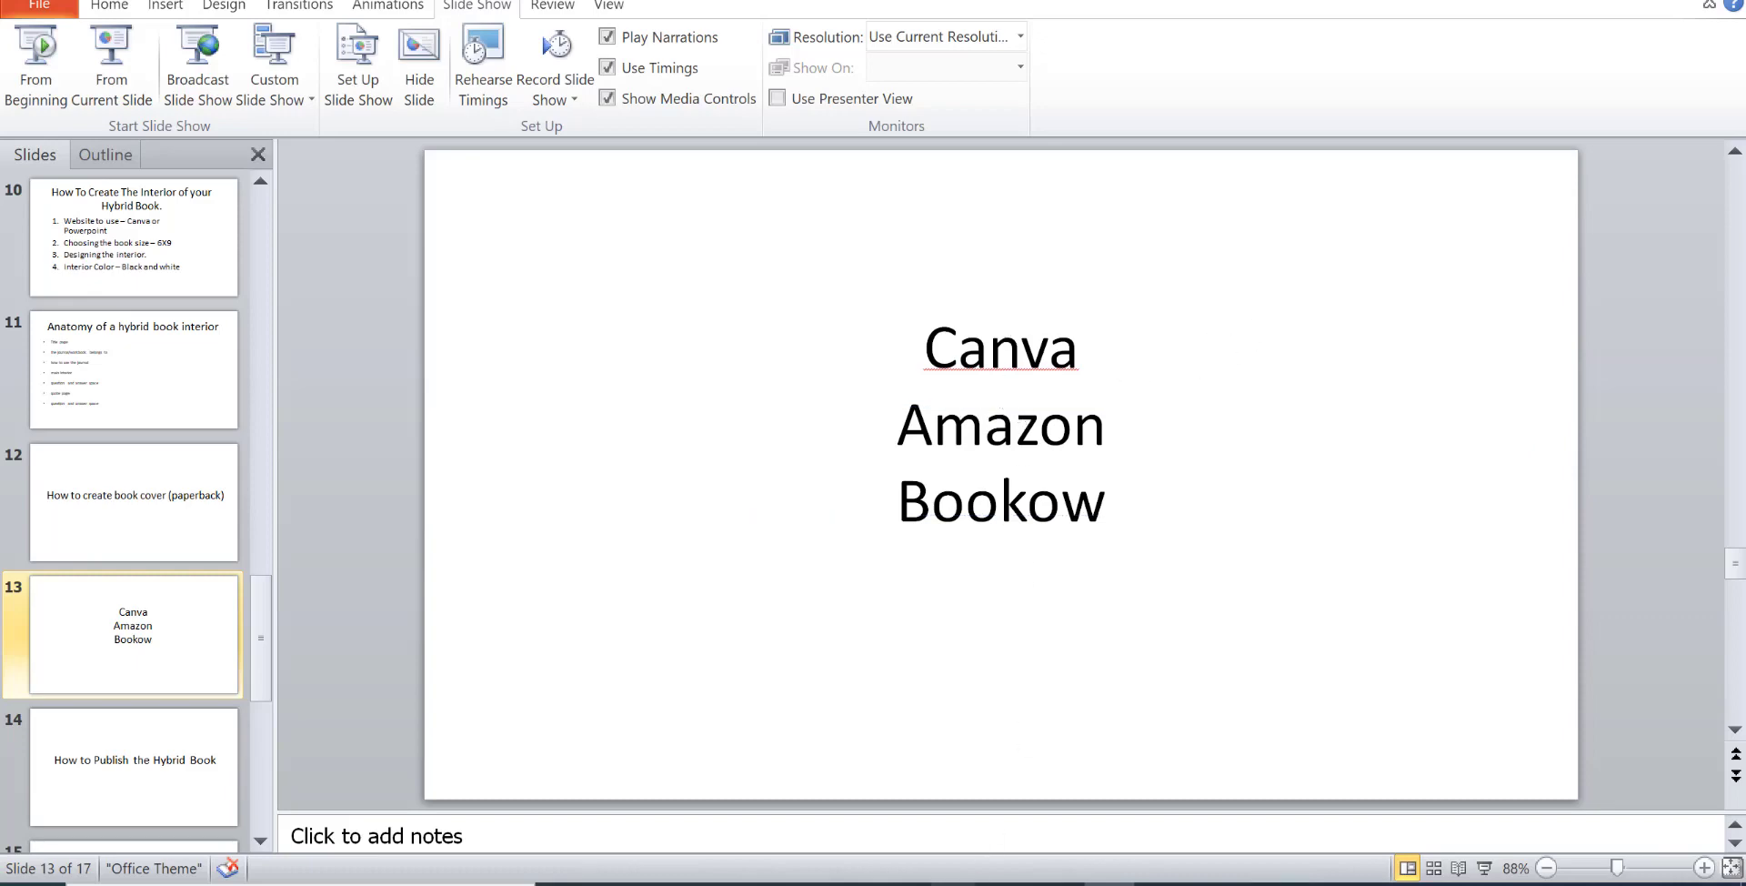
Add a fourth line below "Bookow" reading "Pexel or free image".
{"action": "mouse_move", "coordinate": [955, 874]}
{"action": "left_click", "coordinate": [846, 764]}
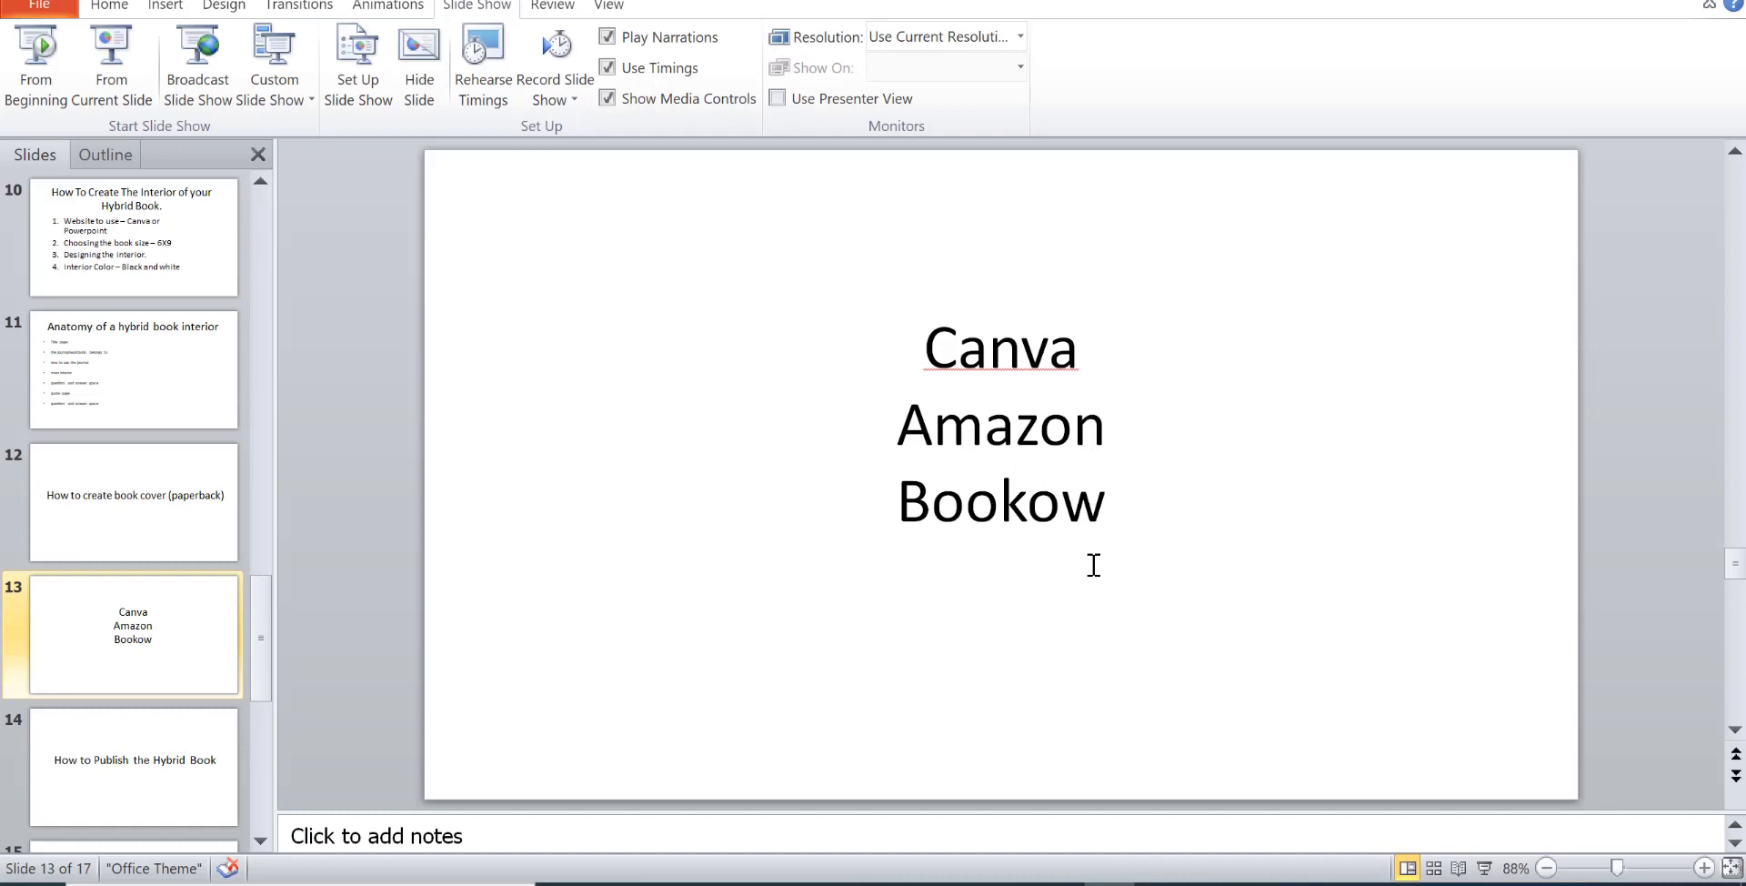
{"action": "left_click", "coordinate": [1107, 501]}
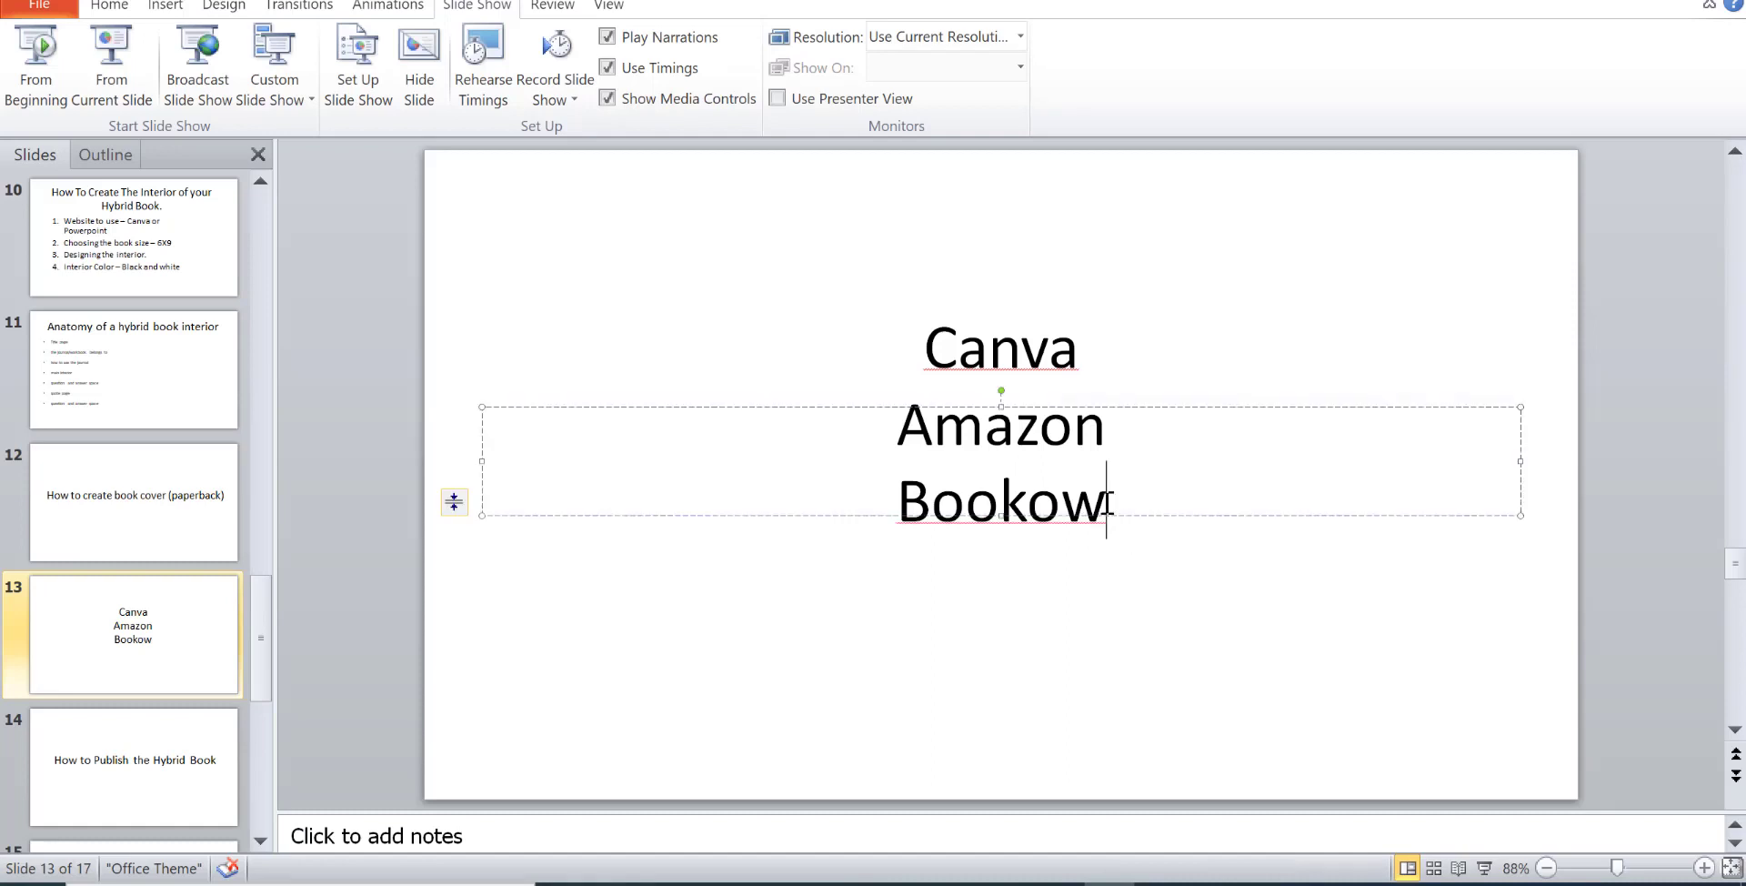
{"action": "key", "text": "Return"}
{"action": "type", "text": "Pexel"}
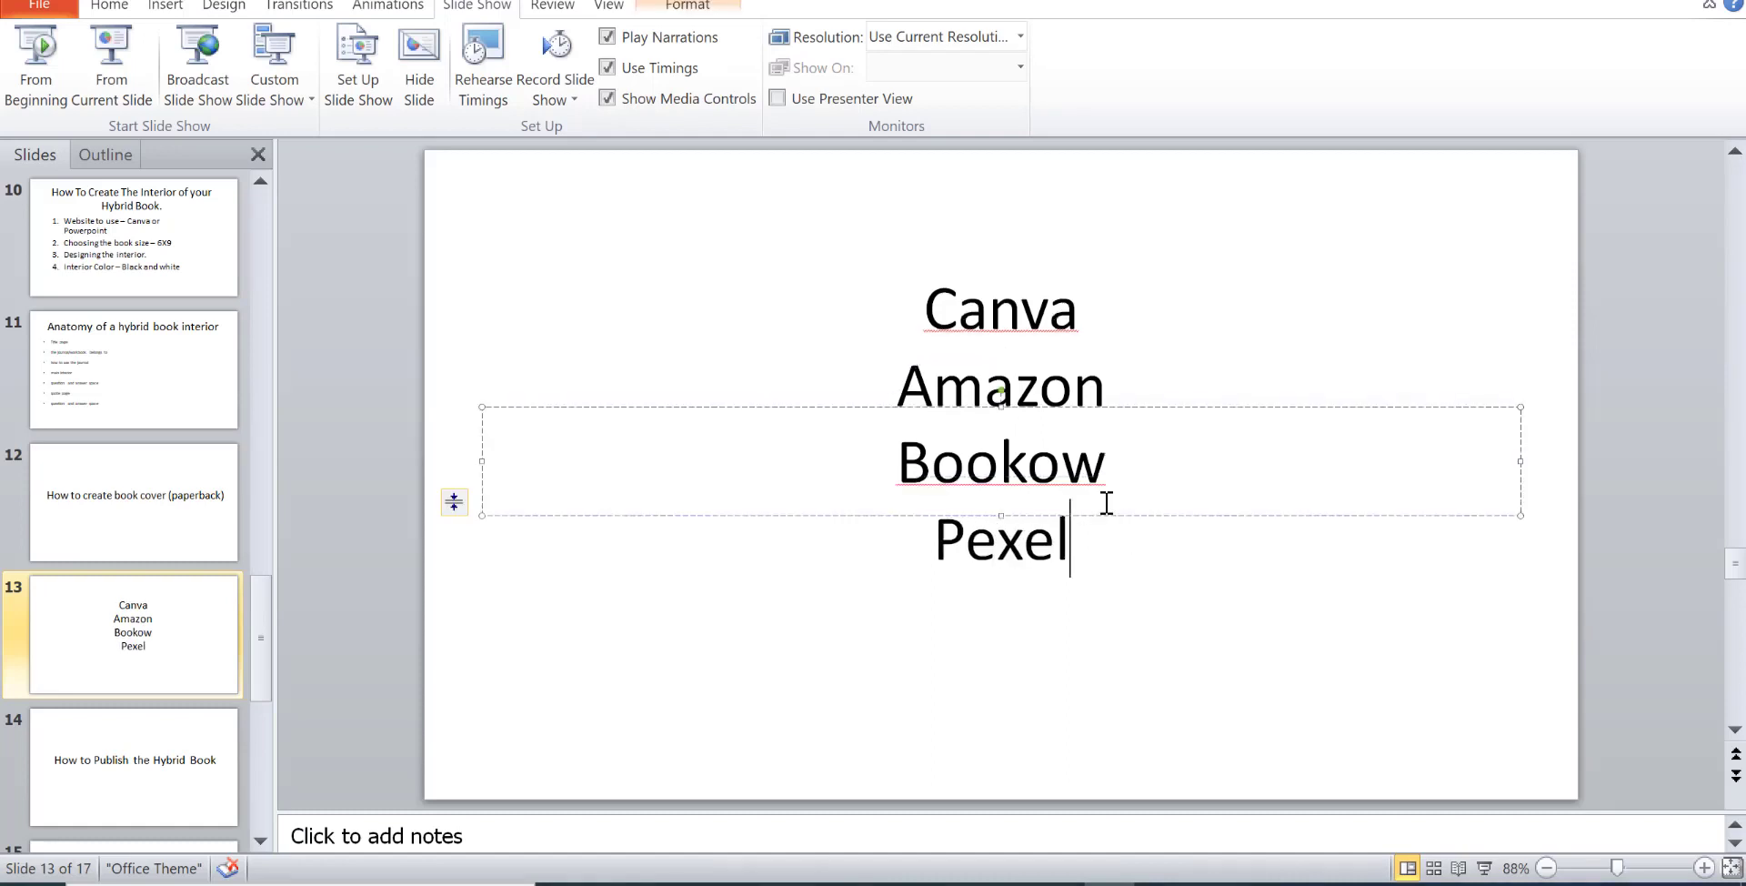
{"action": "key", "text": "Return"}
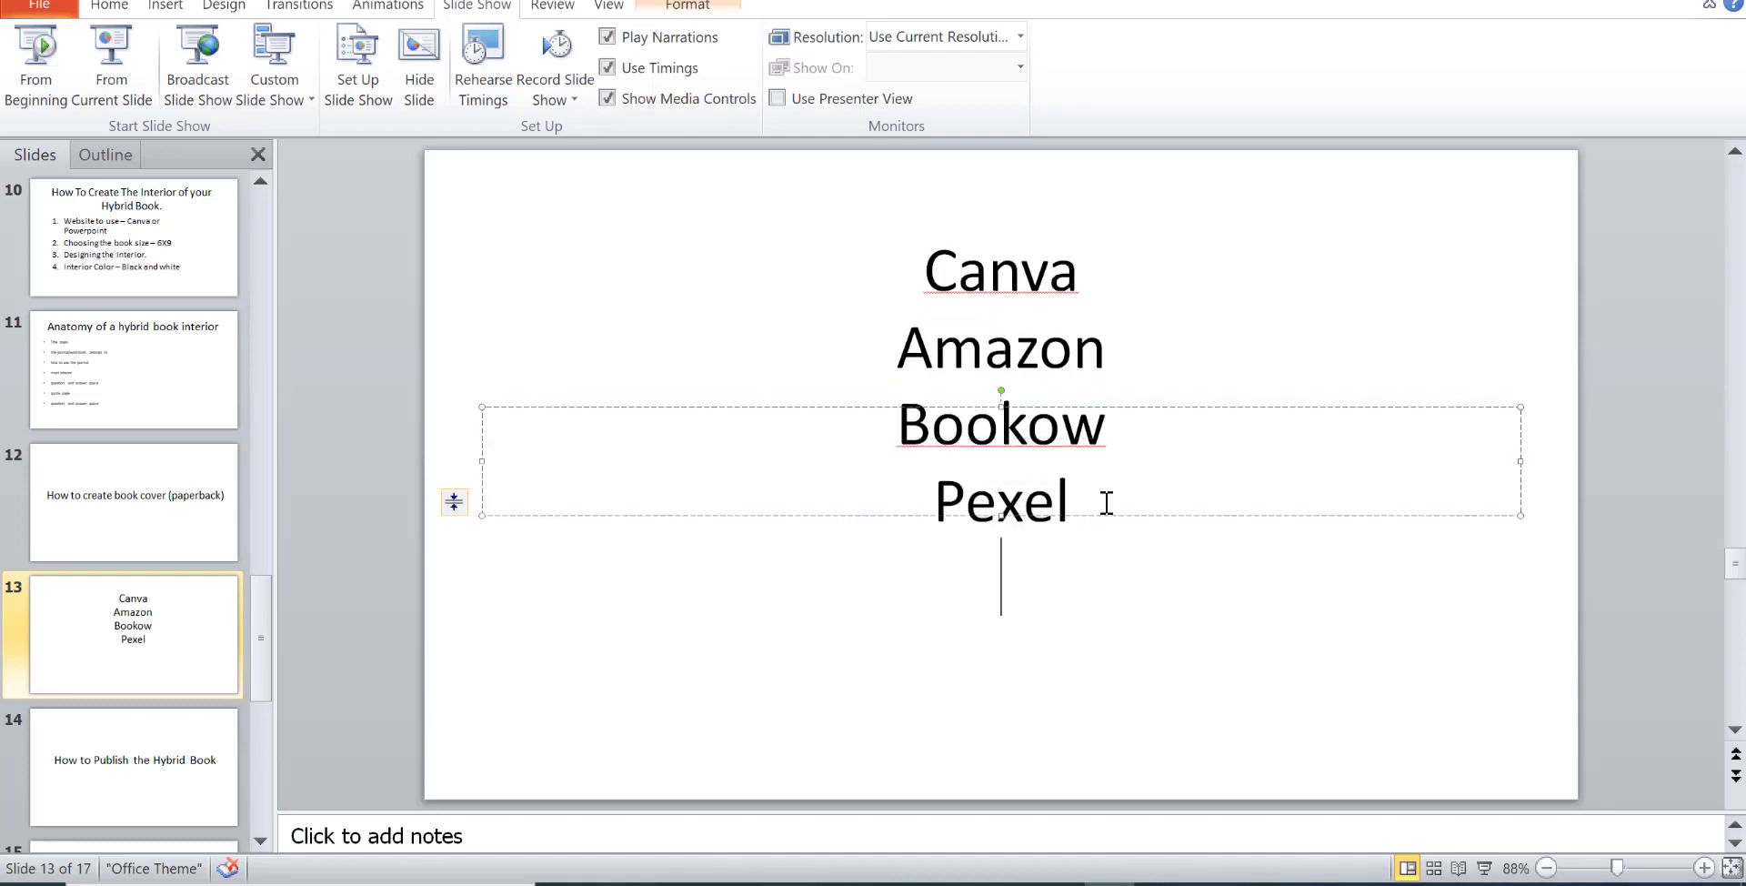
{"action": "key", "text": "BackSpace"}
{"action": "type", "text": "or fre"}
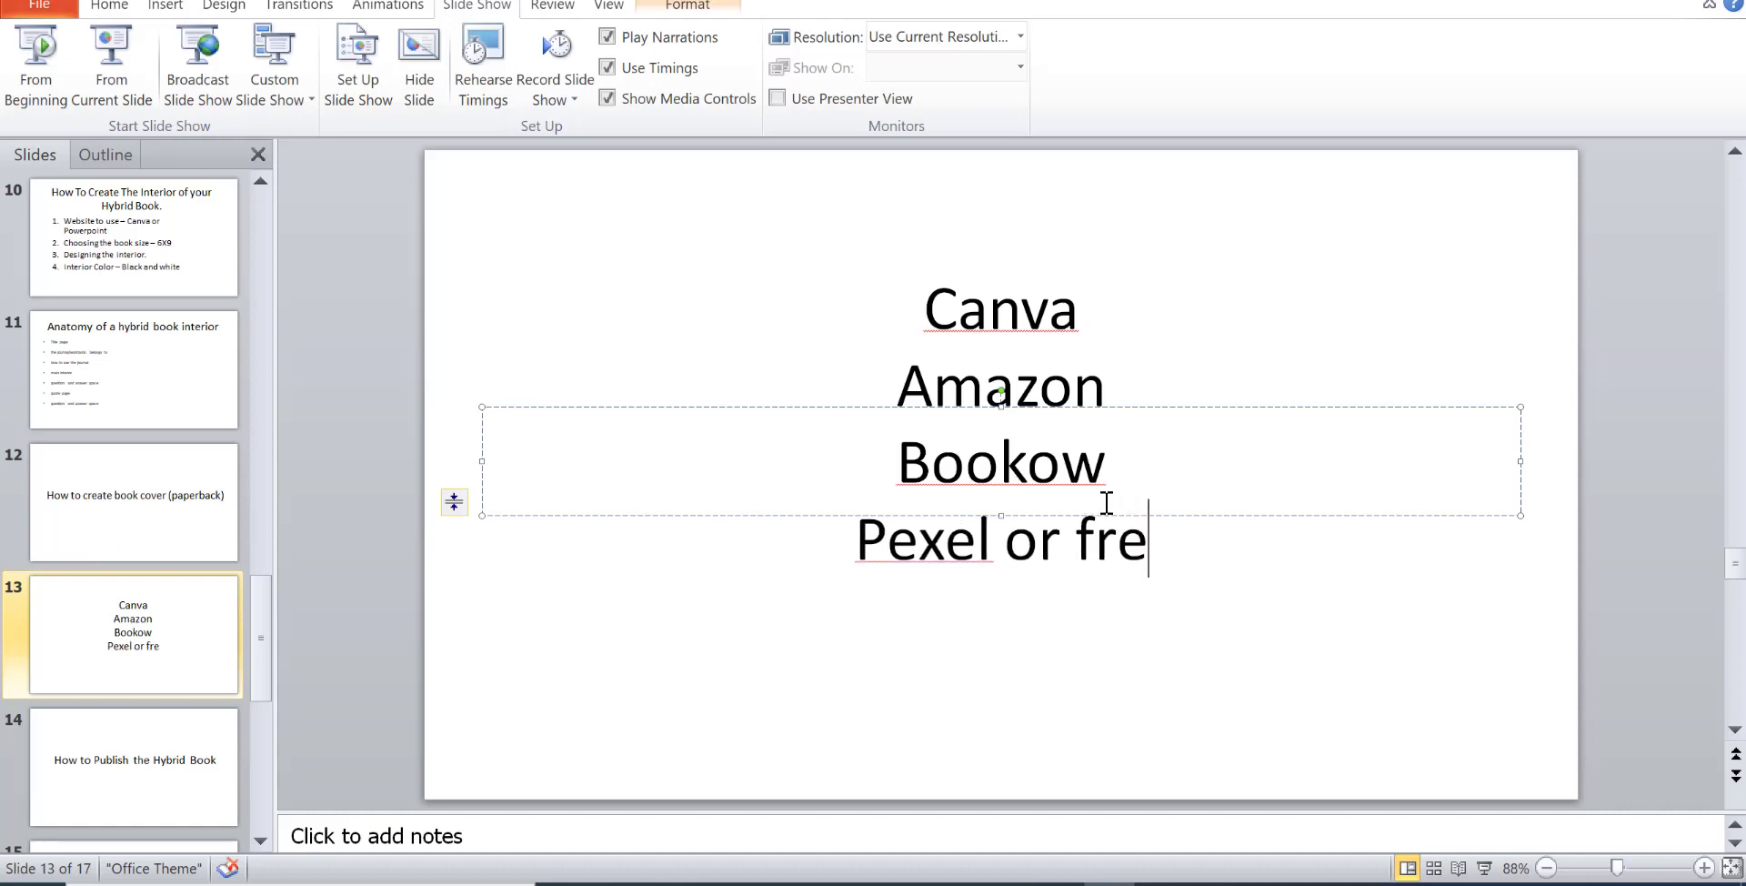
{"action": "type", "text": "e image r"}
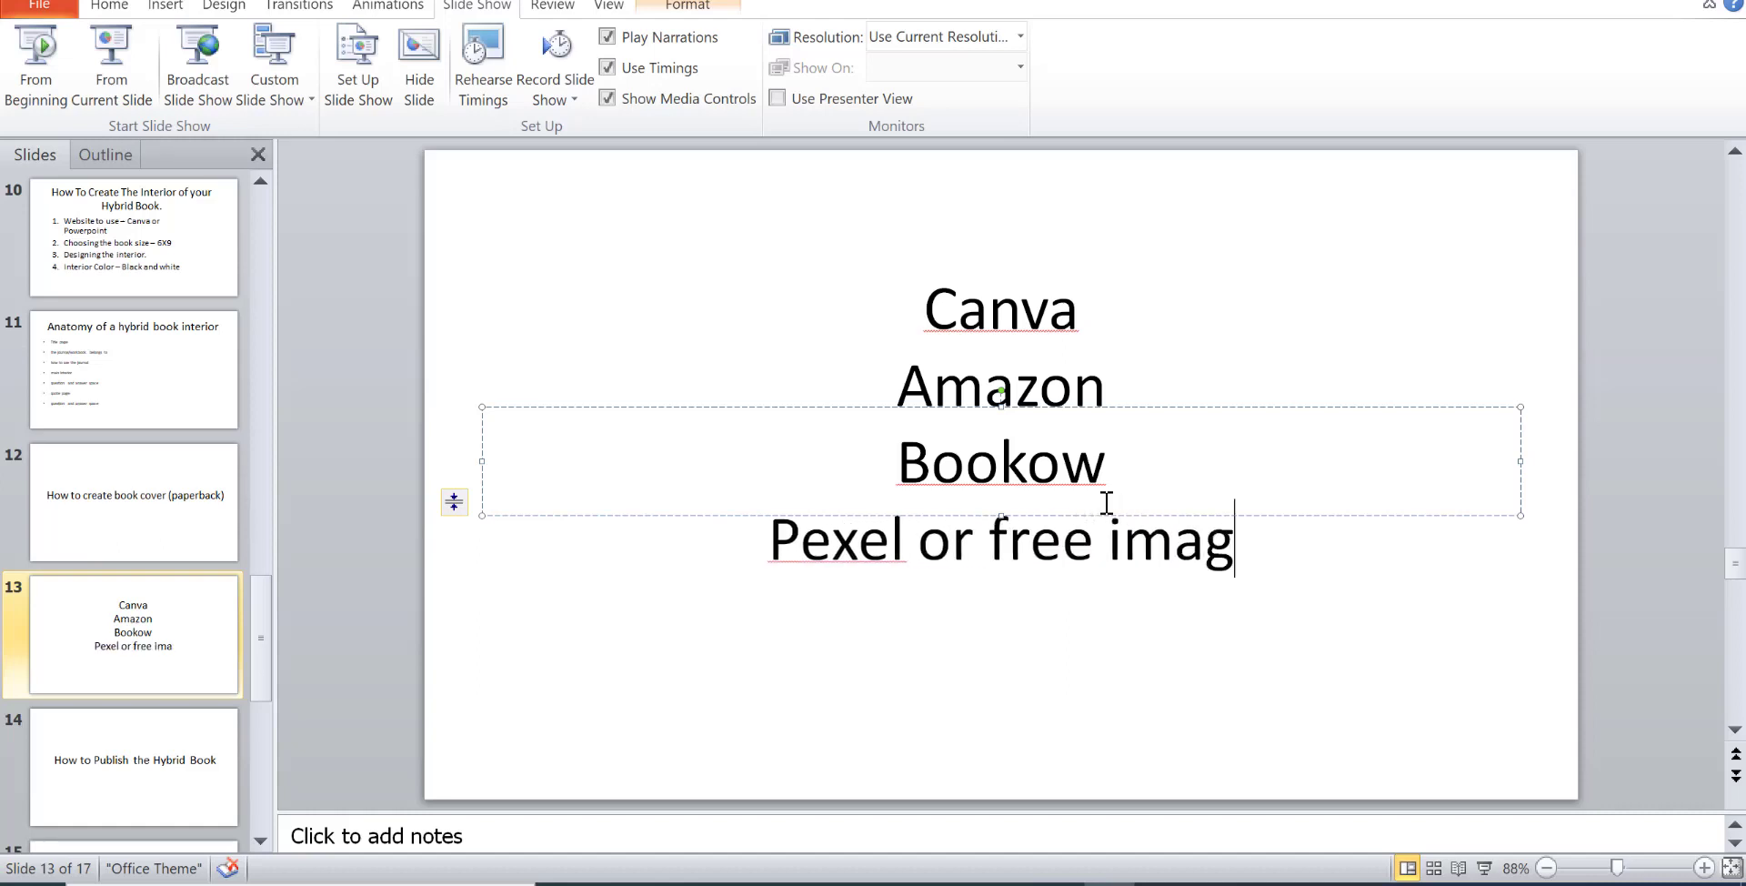
Reword the fourth line to "Pexels.com or free copyright image website".
{"action": "key", "text": "BackSpace"}
{"action": "key", "text": "BackSpace"}
{"action": "key", "text": "BackSpace"}
{"action": "key", "text": "BackSpace"}
{"action": "key", "text": "BackSpace"}
{"action": "key", "text": "BackSpace"}
{"action": "key", "text": "BackSpace"}
{"action": "key", "text": "BackSpace"}
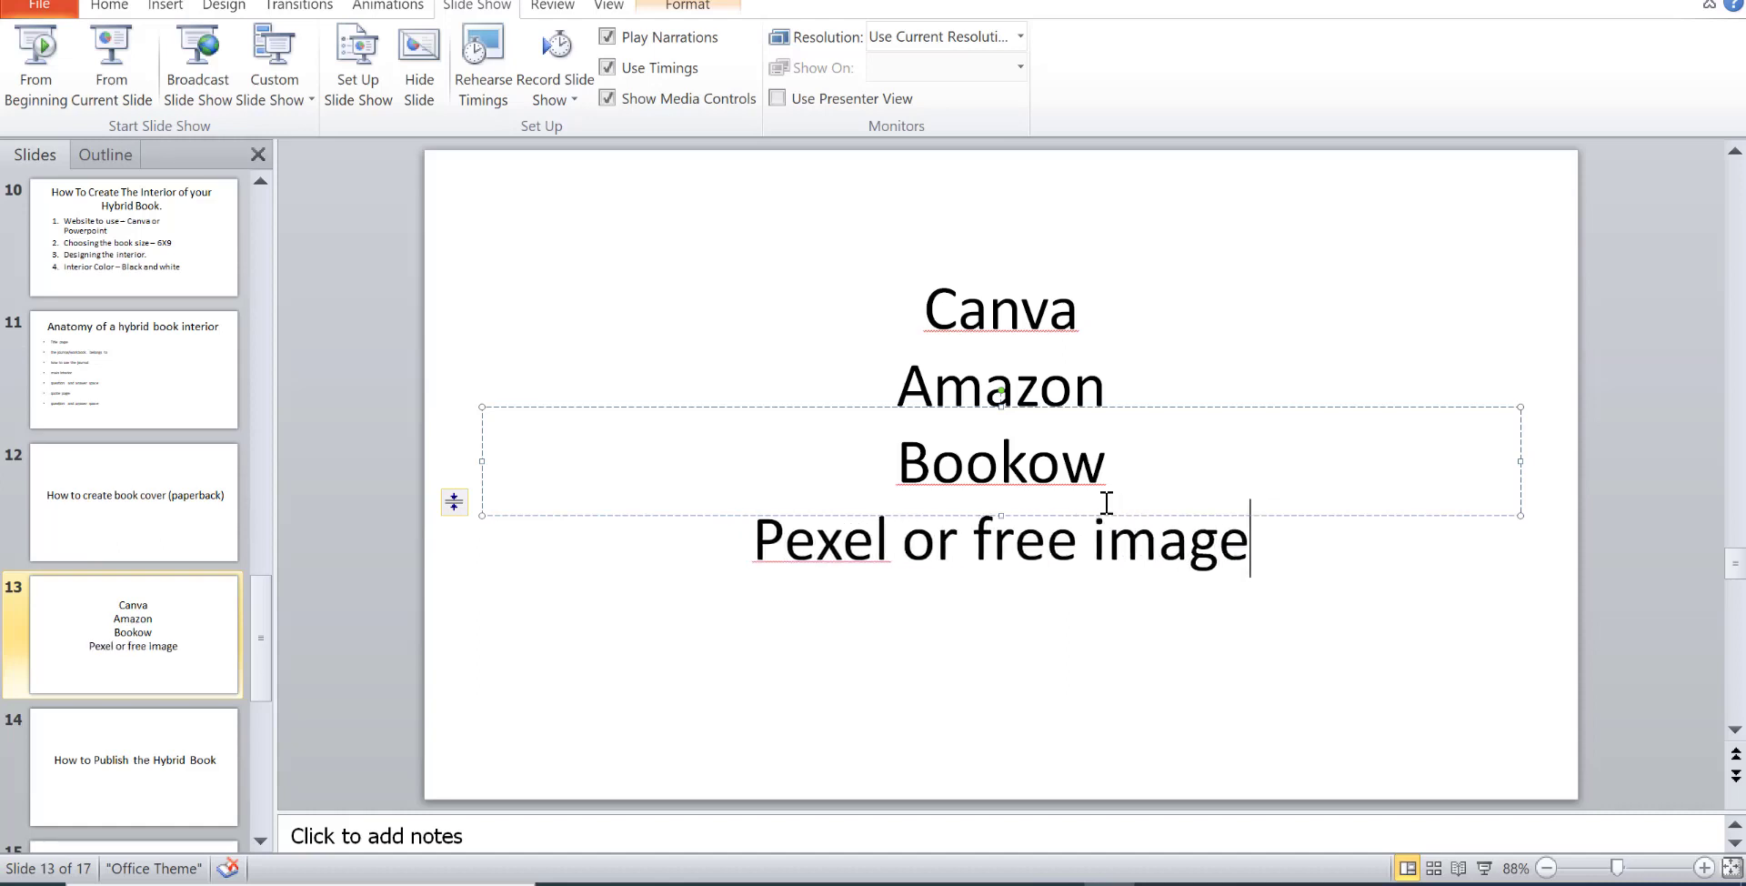
{"action": "type", "text": "cop"}
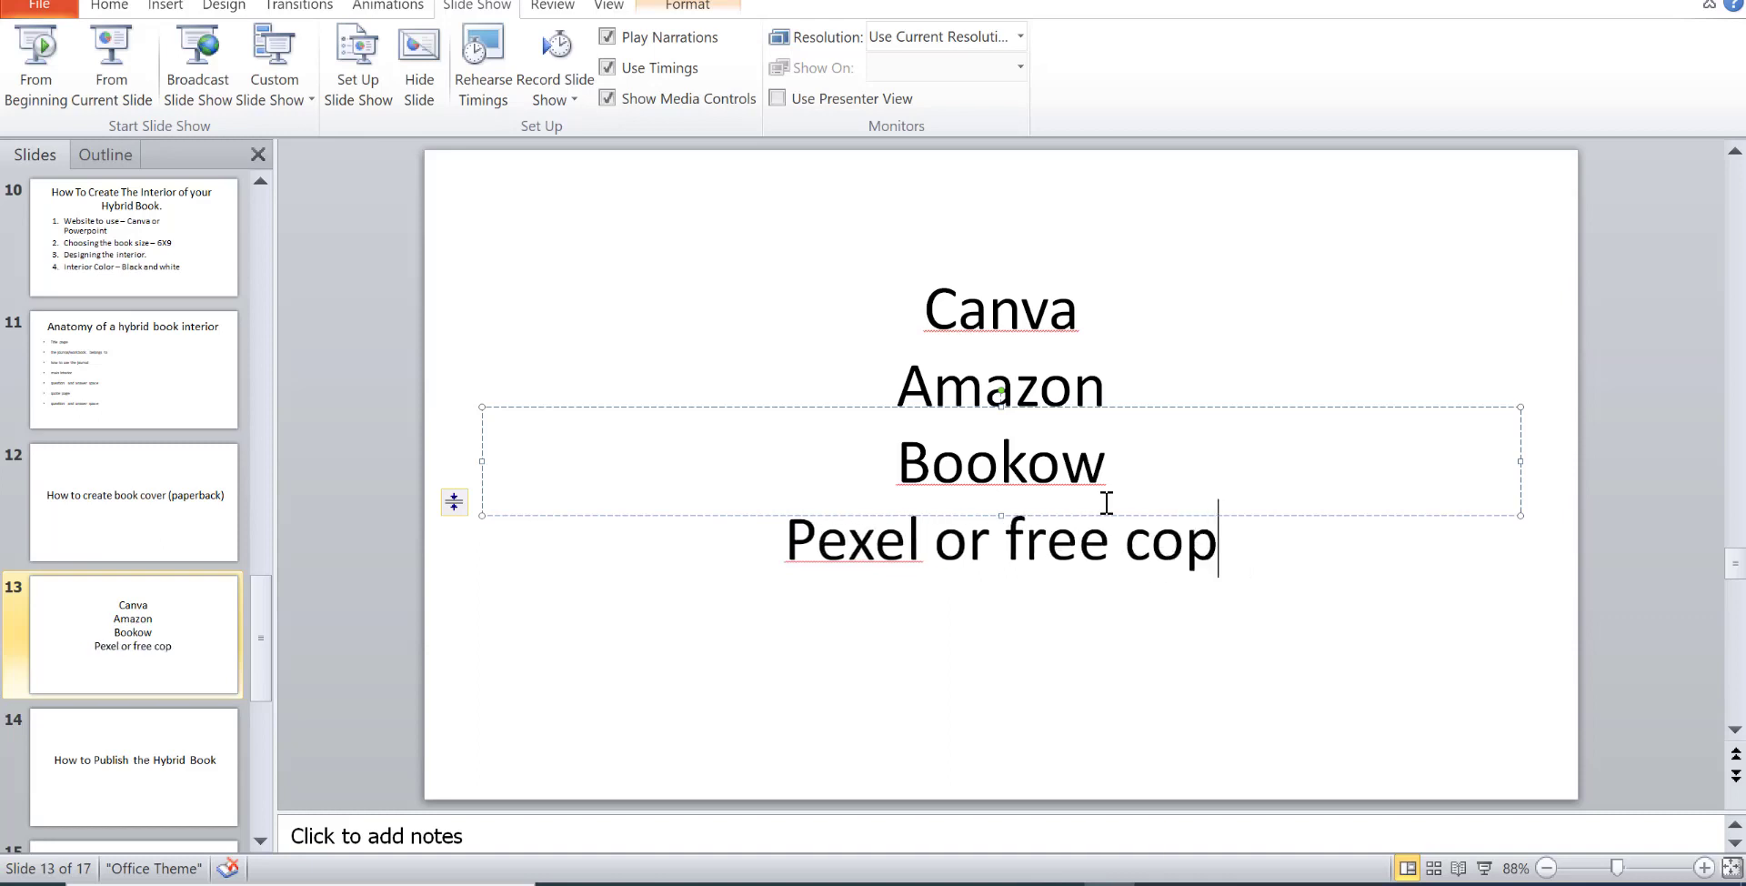
{"action": "type", "text": "yright image webist"}
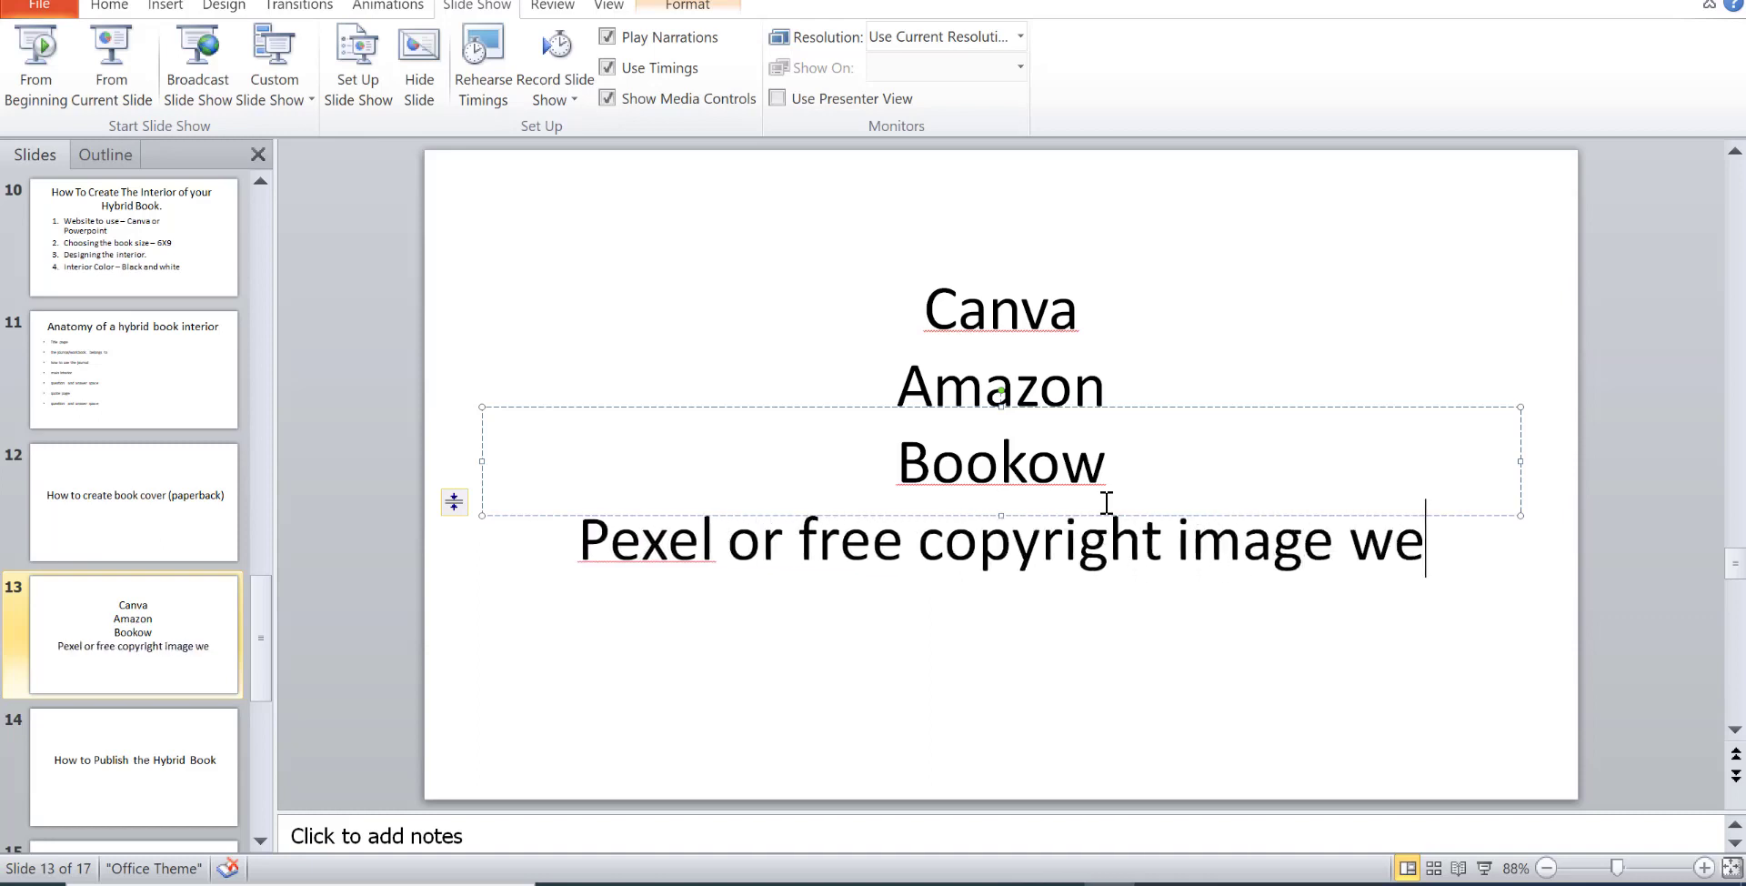
{"action": "key", "text": "BackSpace"}
{"action": "key", "text": "BackSpace"}
{"action": "key", "text": "BackSpace"}
{"action": "type", "text": "site"}
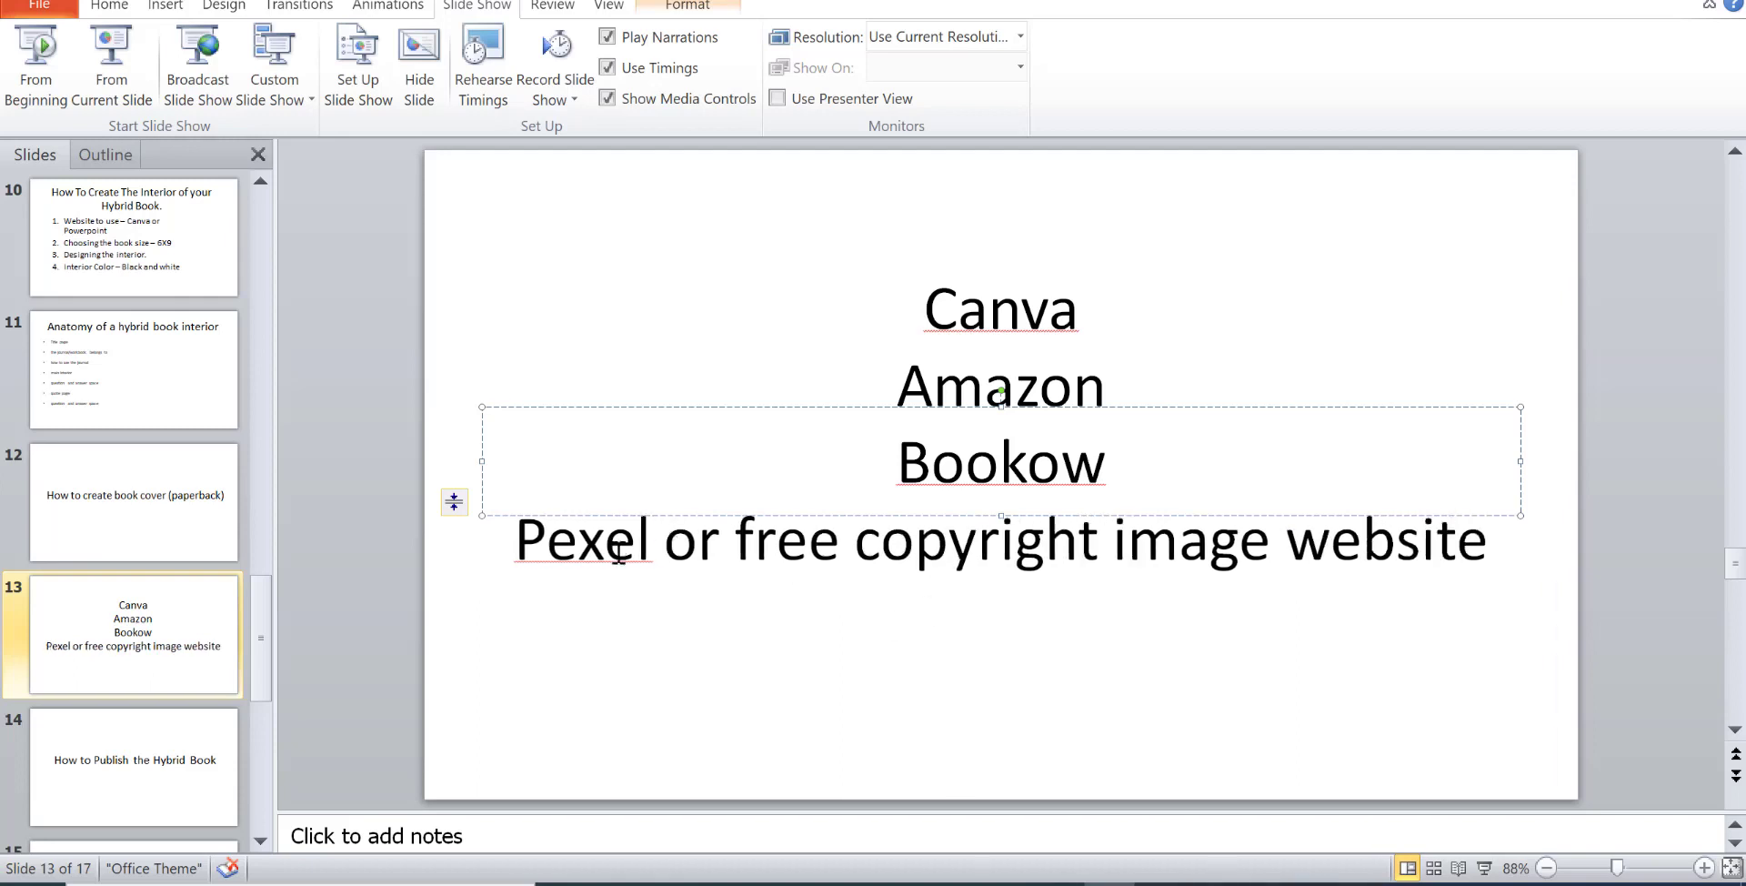
{"action": "type", "text": ".com"}
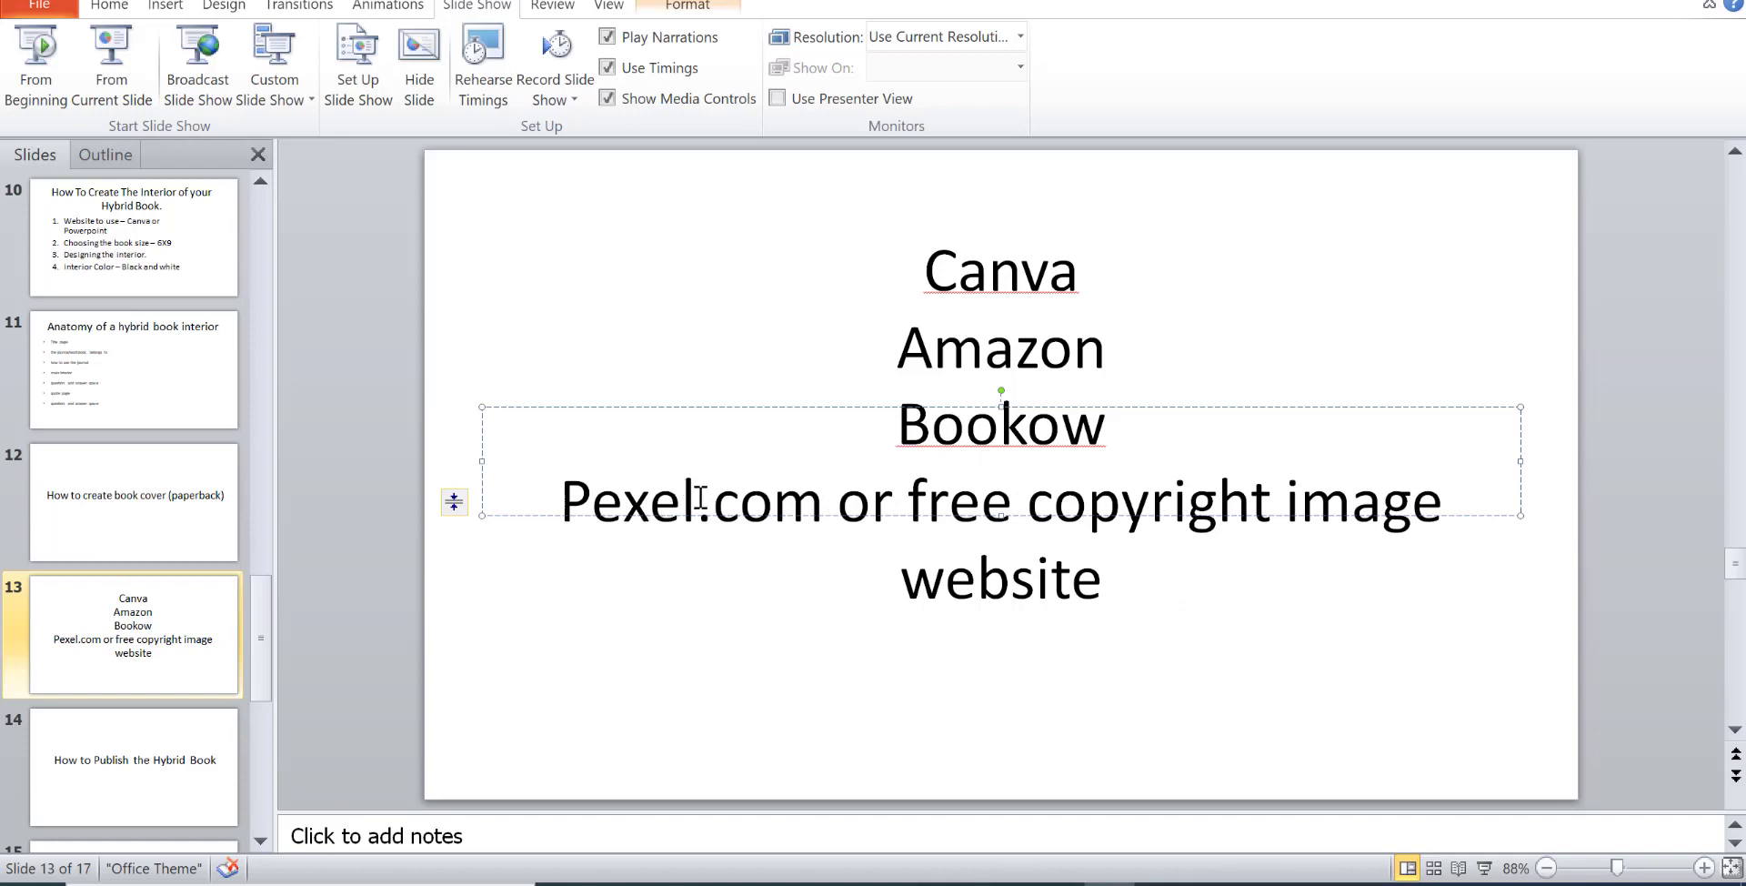
{"action": "type", "text": "s"}
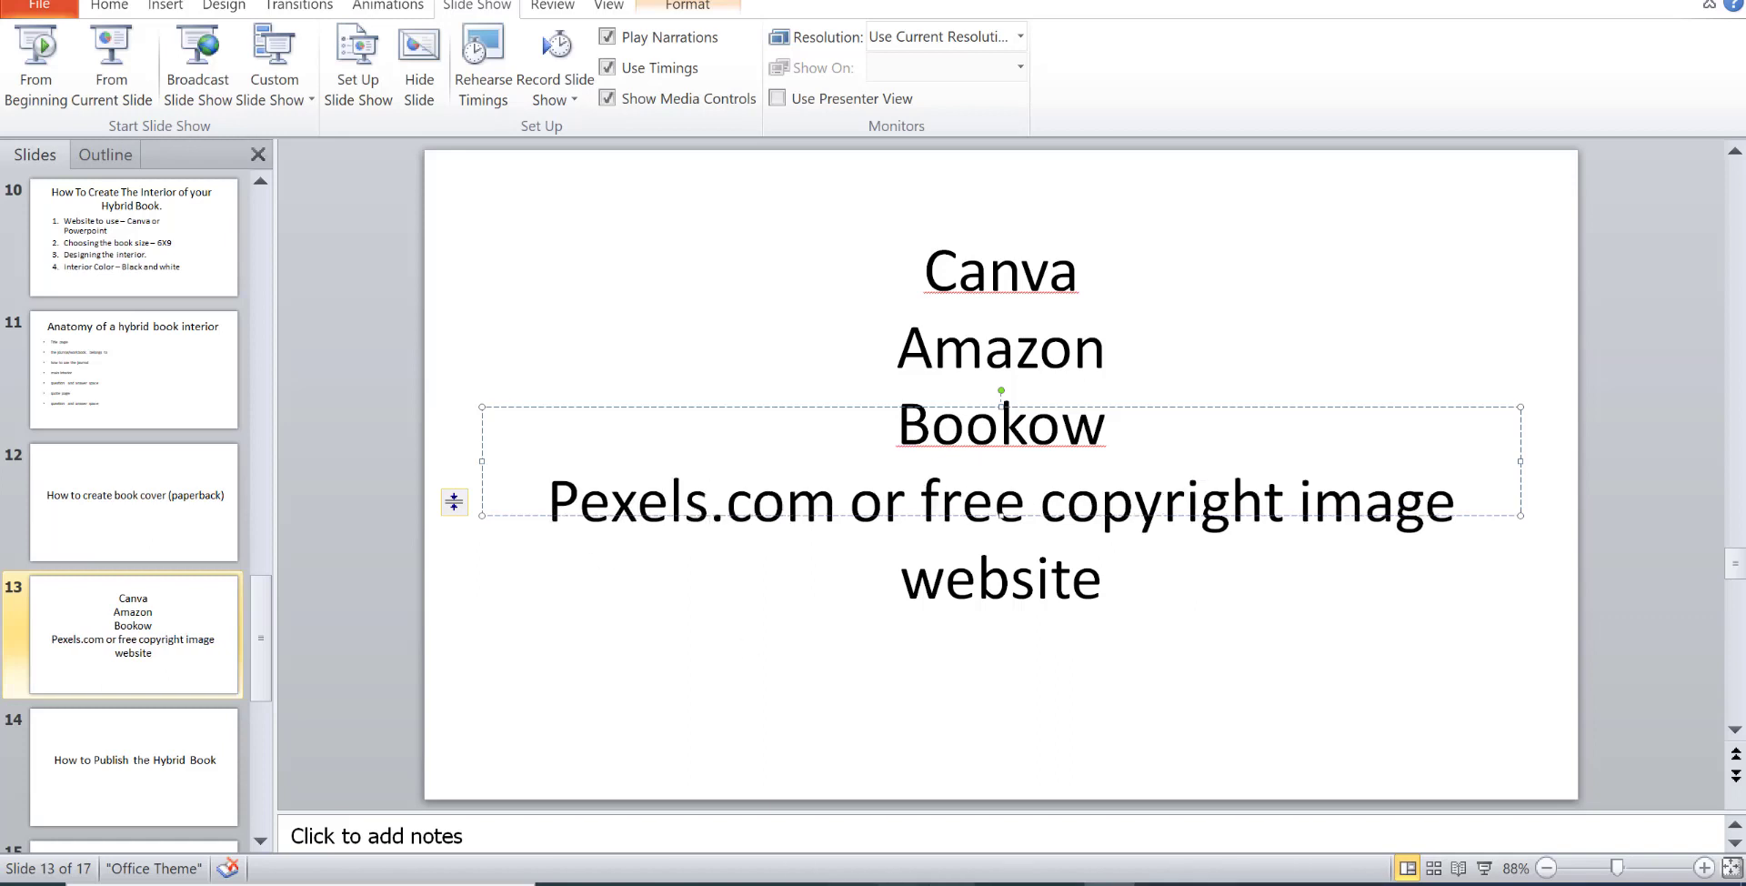
Switch to the Pexels window in Chrome and go back from the open photo to the site's homepage.
{"action": "mouse_move", "coordinate": [955, 883]}
{"action": "left_click", "coordinate": [805, 787]}
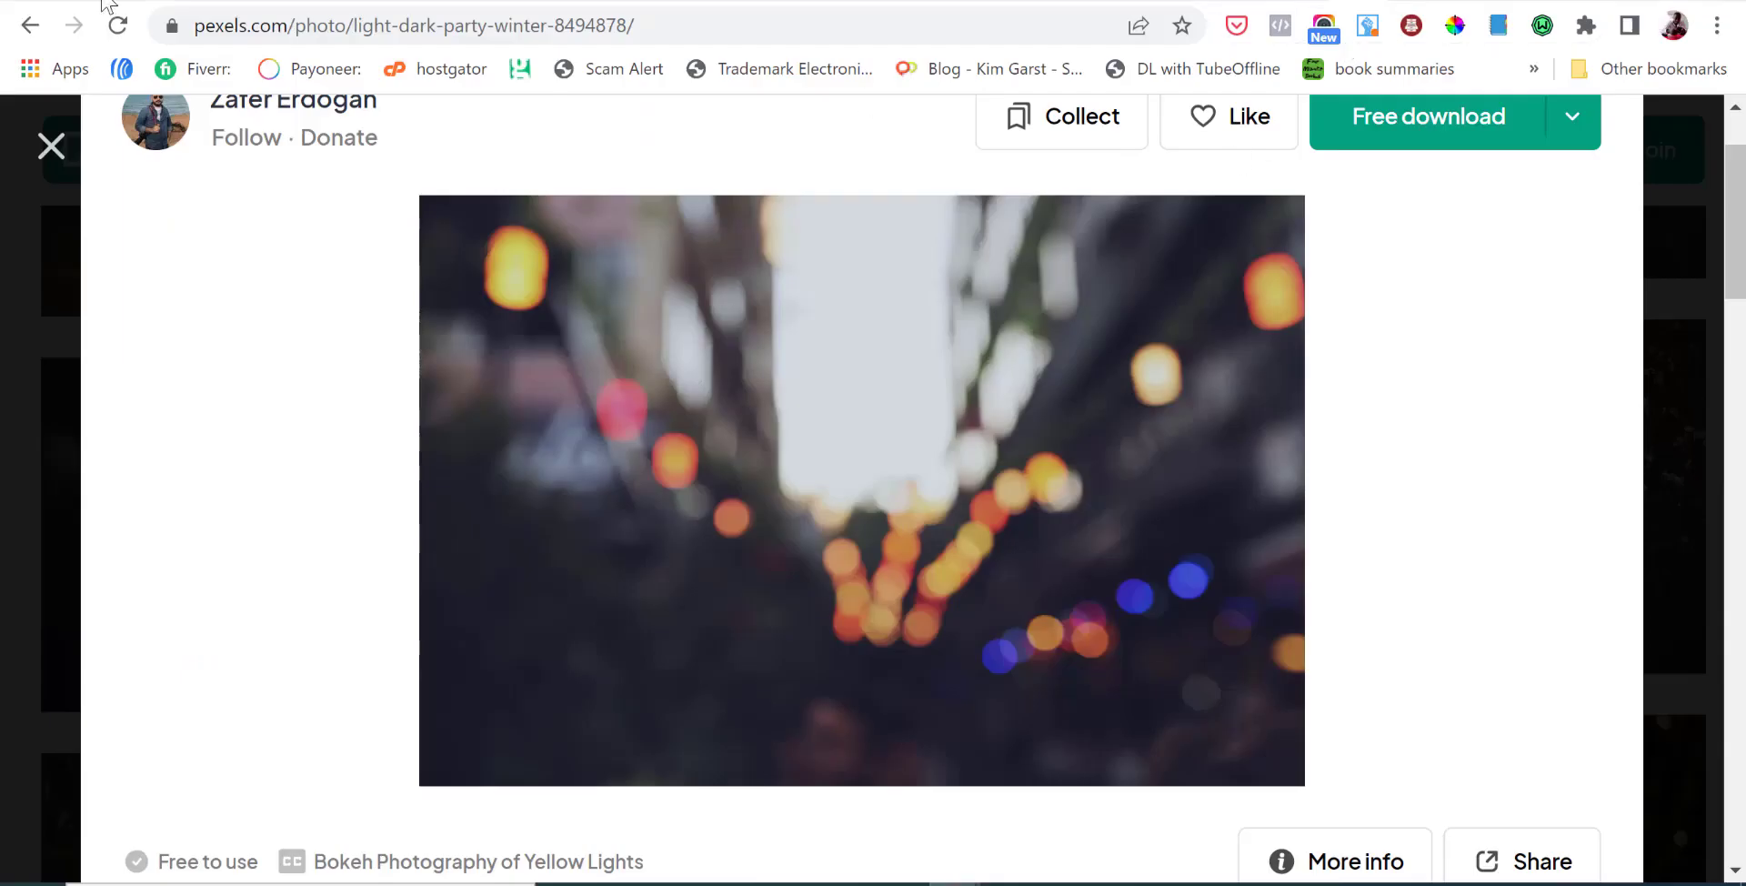
{"action": "left_click_drag", "start_coordinate": [292, 25], "coordinate": [225, 91]}
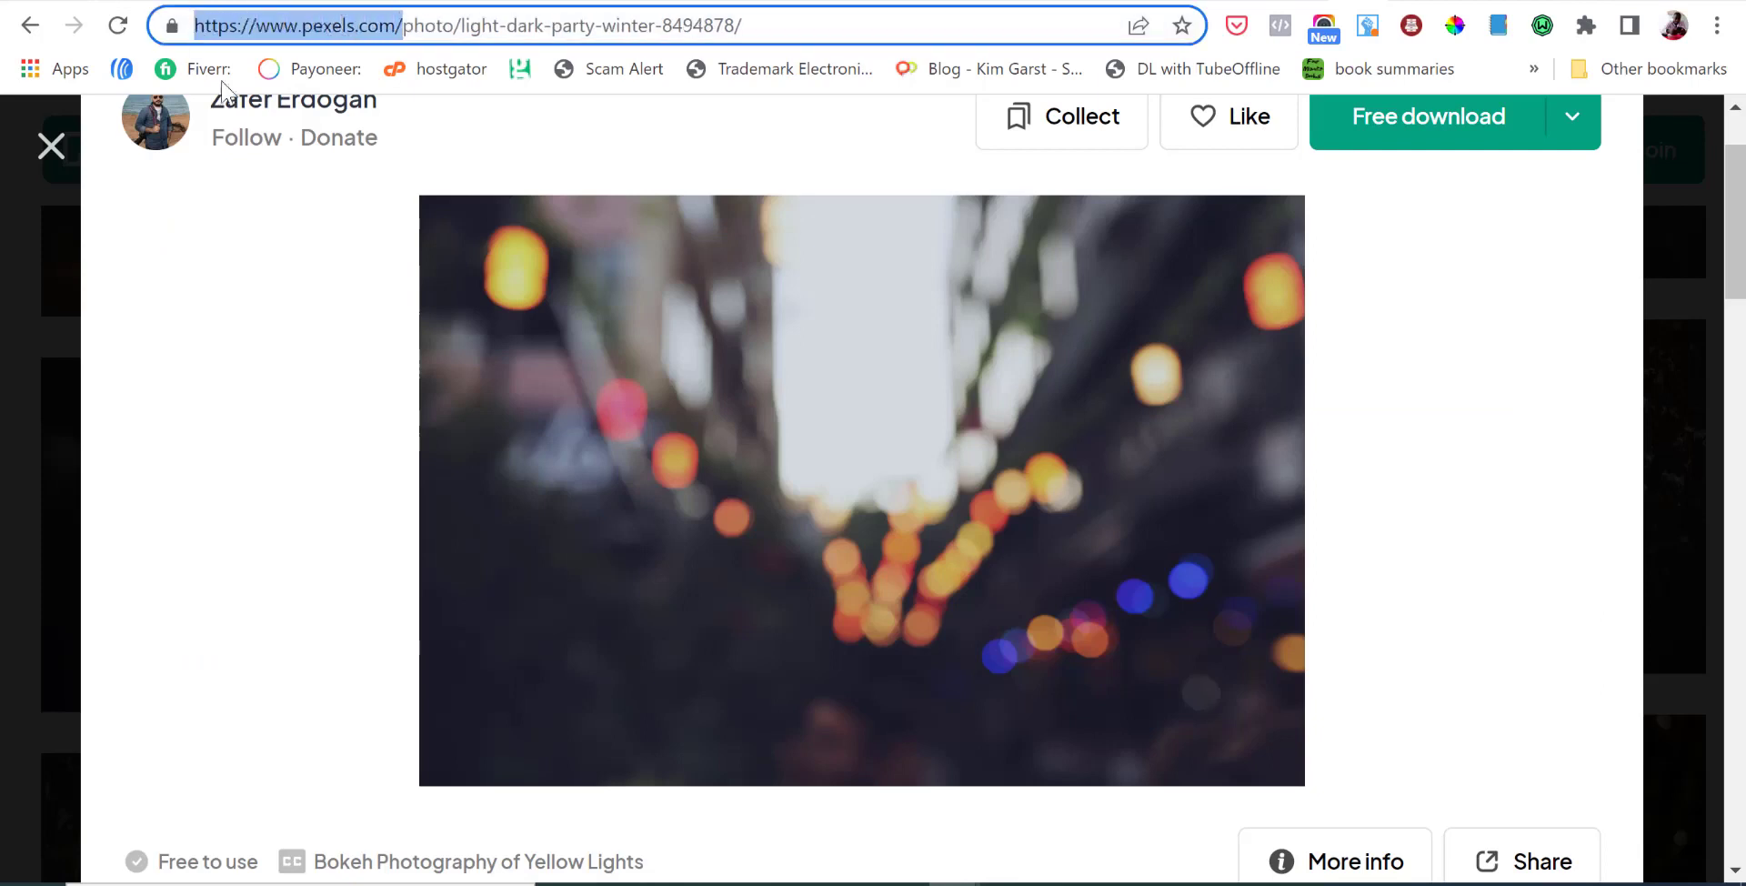
{"action": "scroll", "coordinate": [1498, 401], "scroll_direction": "up", "scroll_amount": 2}
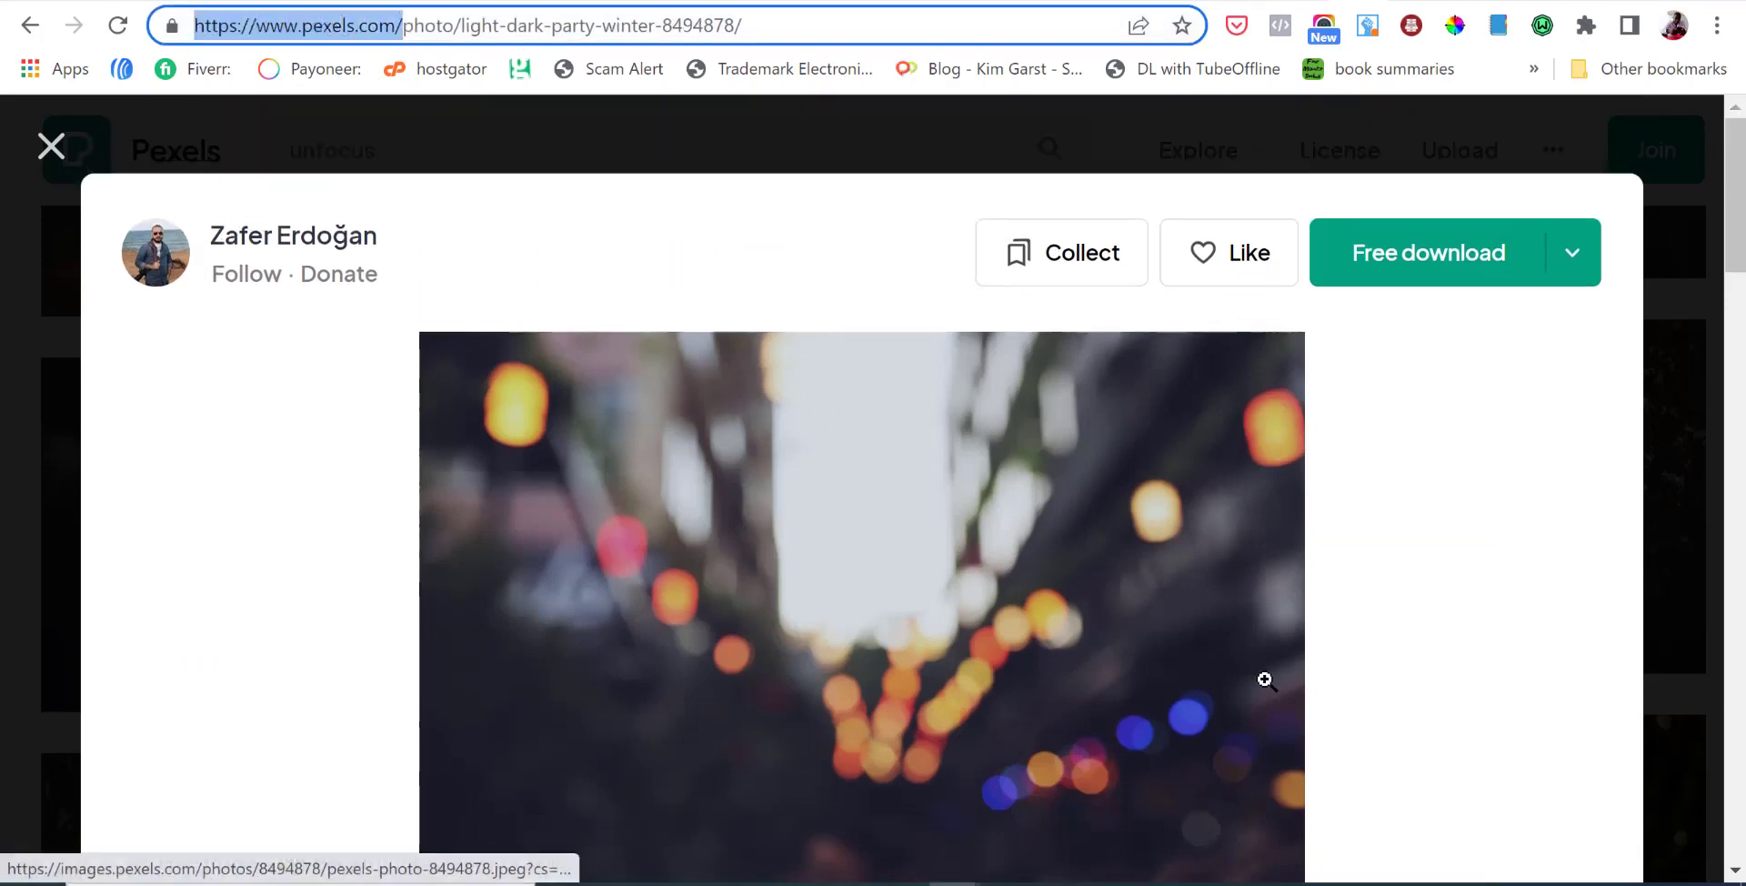
{"action": "left_click", "coordinate": [30, 26]}
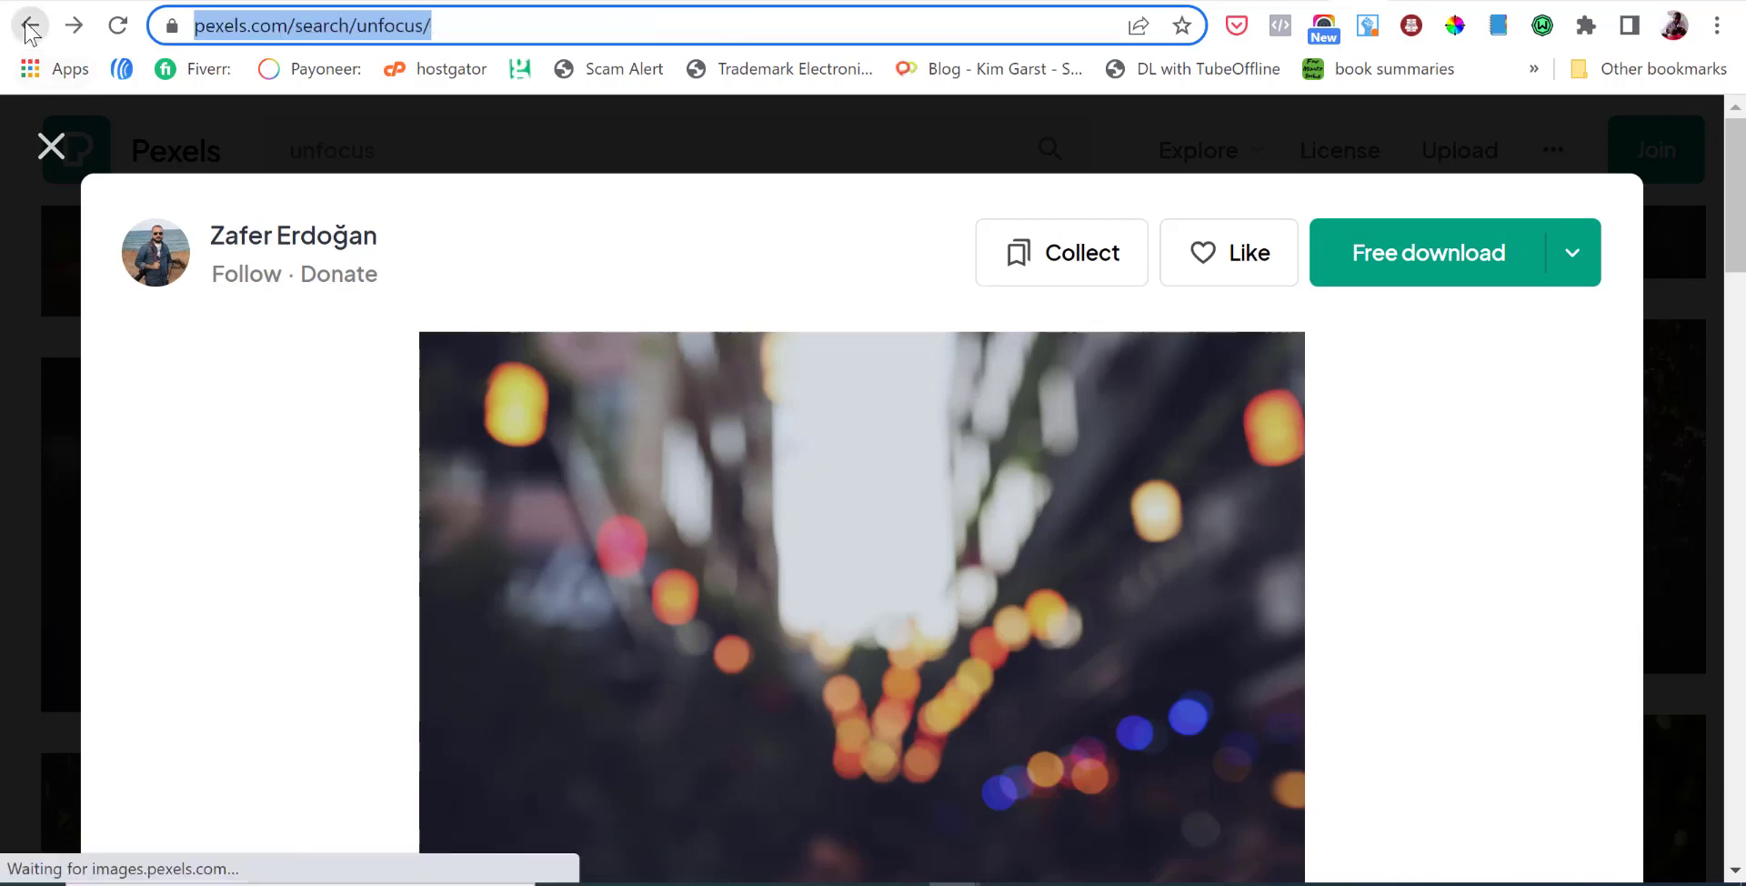
{"action": "left_click", "coordinate": [30, 26]}
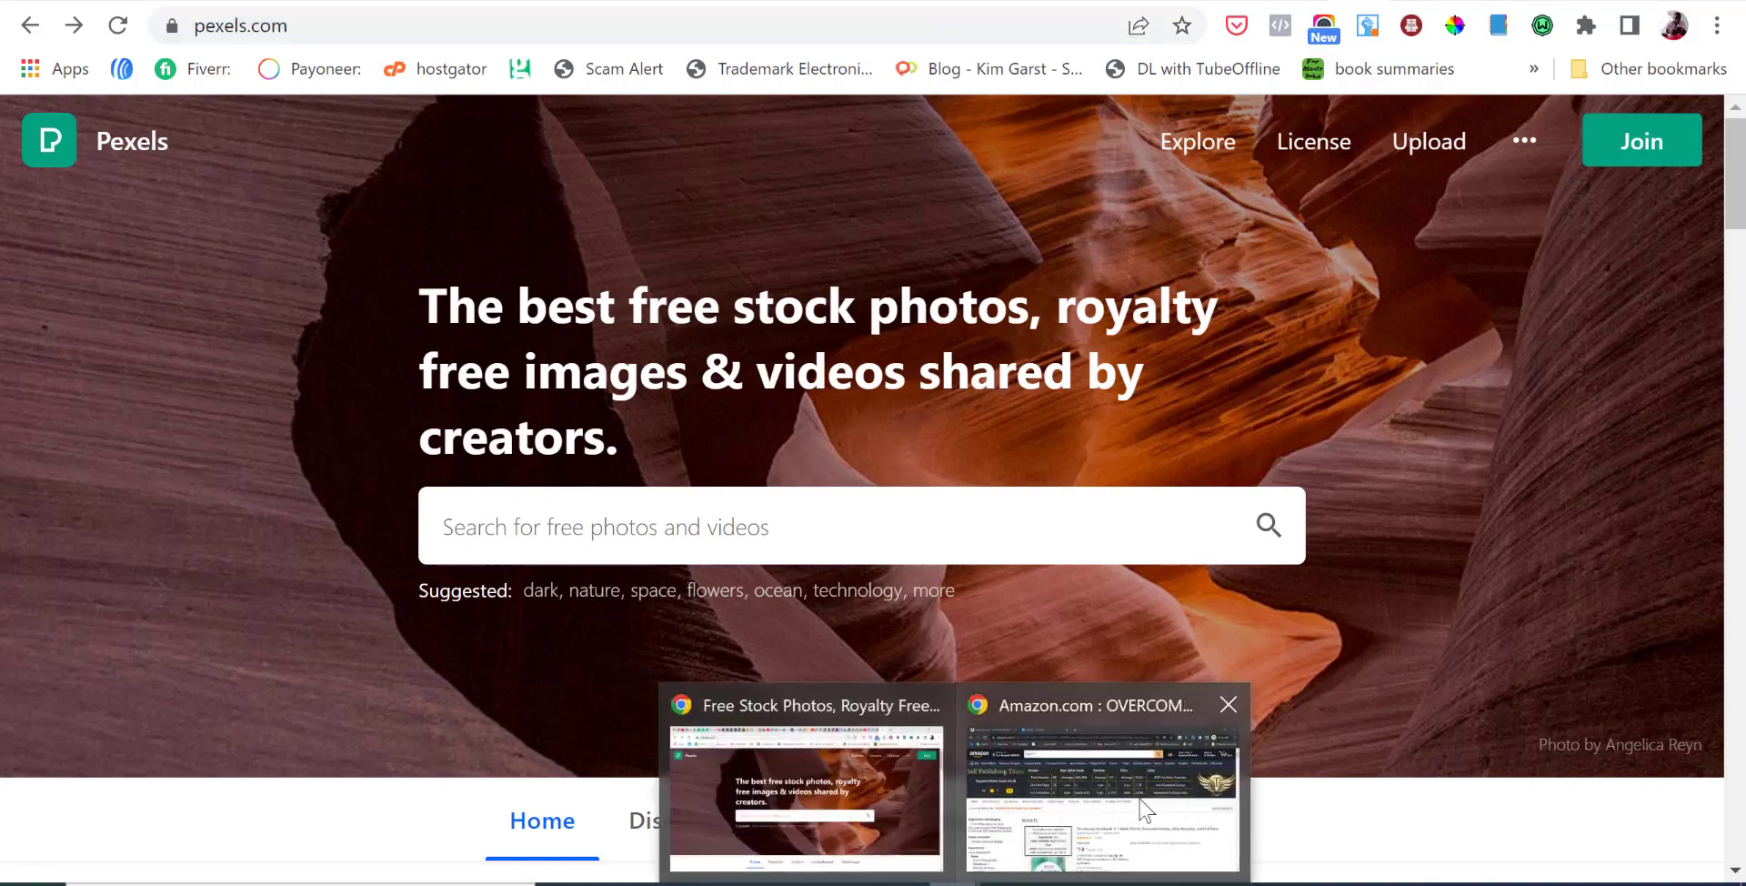
Switch to the Amazon window in Chrome and examine the book results for "OVERCOME DISTRACTION JOURNAL".
{"action": "left_click", "coordinate": [1146, 805]}
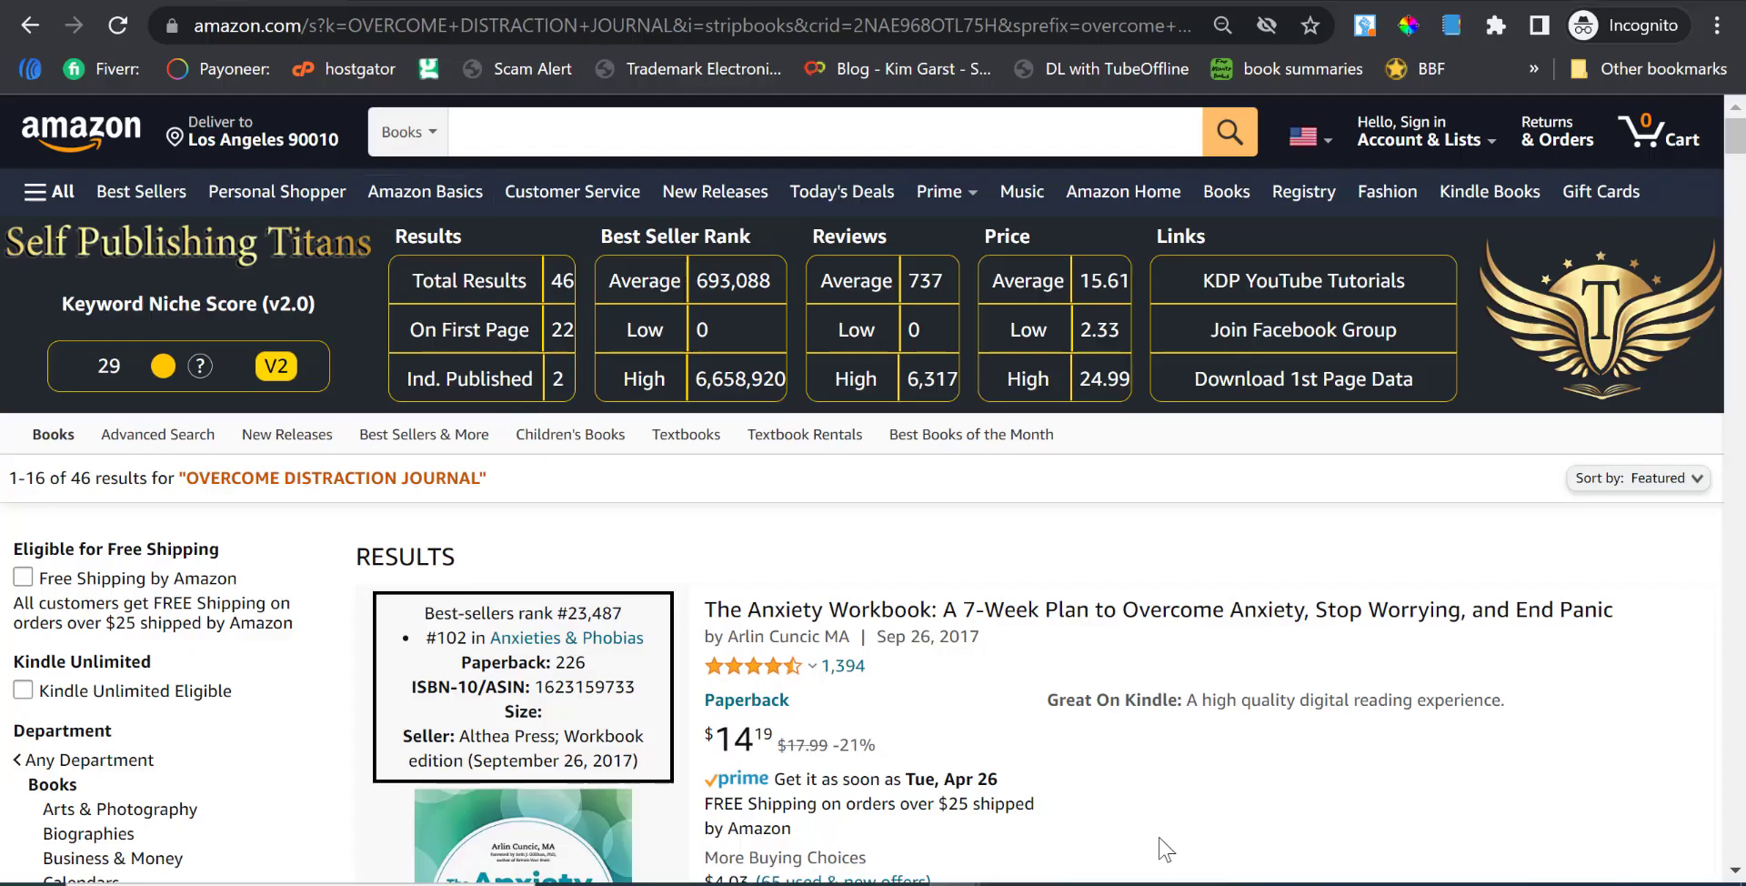
{"action": "mouse_move", "coordinate": [1109, 883]}
{"action": "left_click_drag", "start_coordinate": [483, 473], "coordinate": [150, 477]}
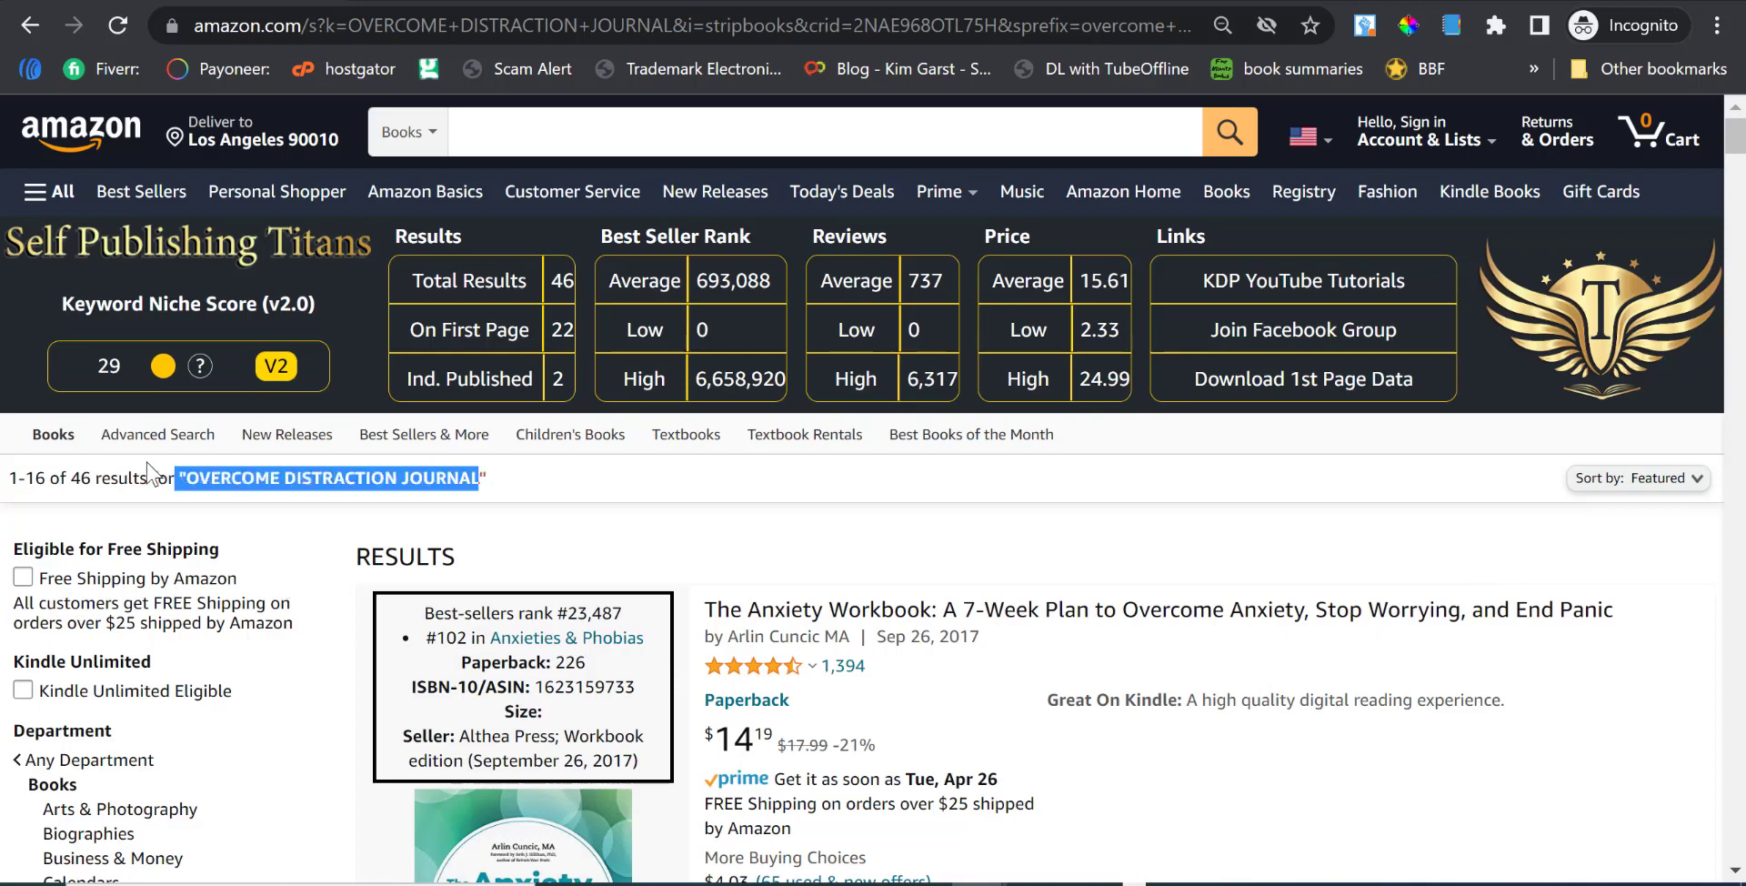
{"action": "left_click", "coordinate": [536, 487]}
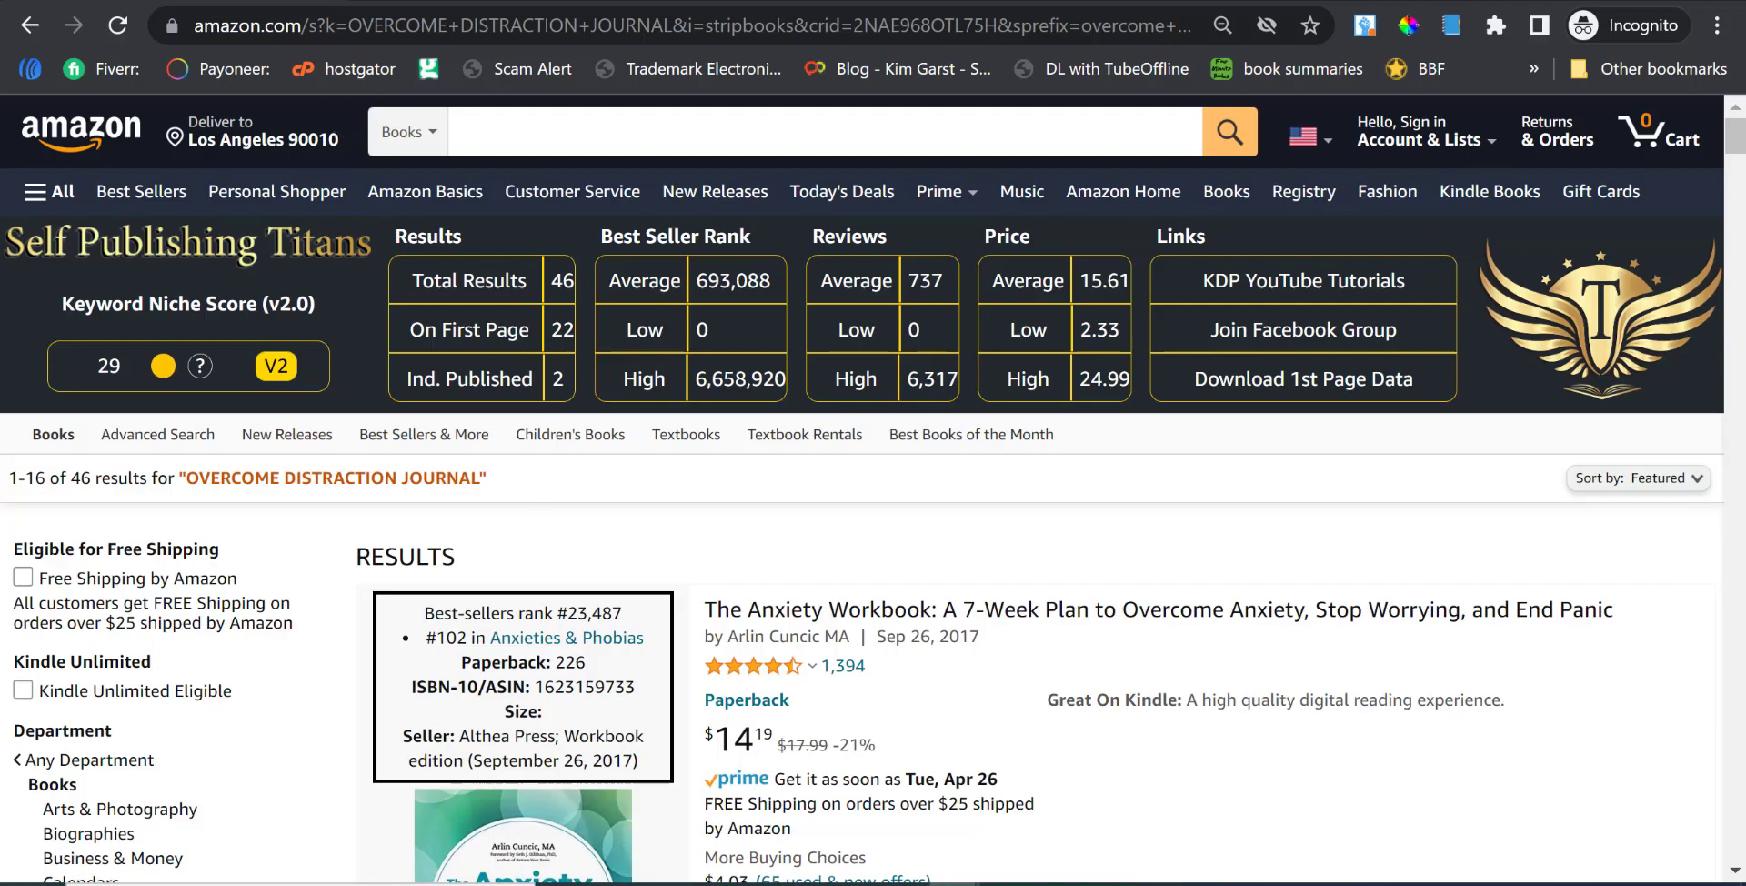
{"action": "scroll", "coordinate": [507, 618], "scroll_direction": "down", "scroll_amount": 12}
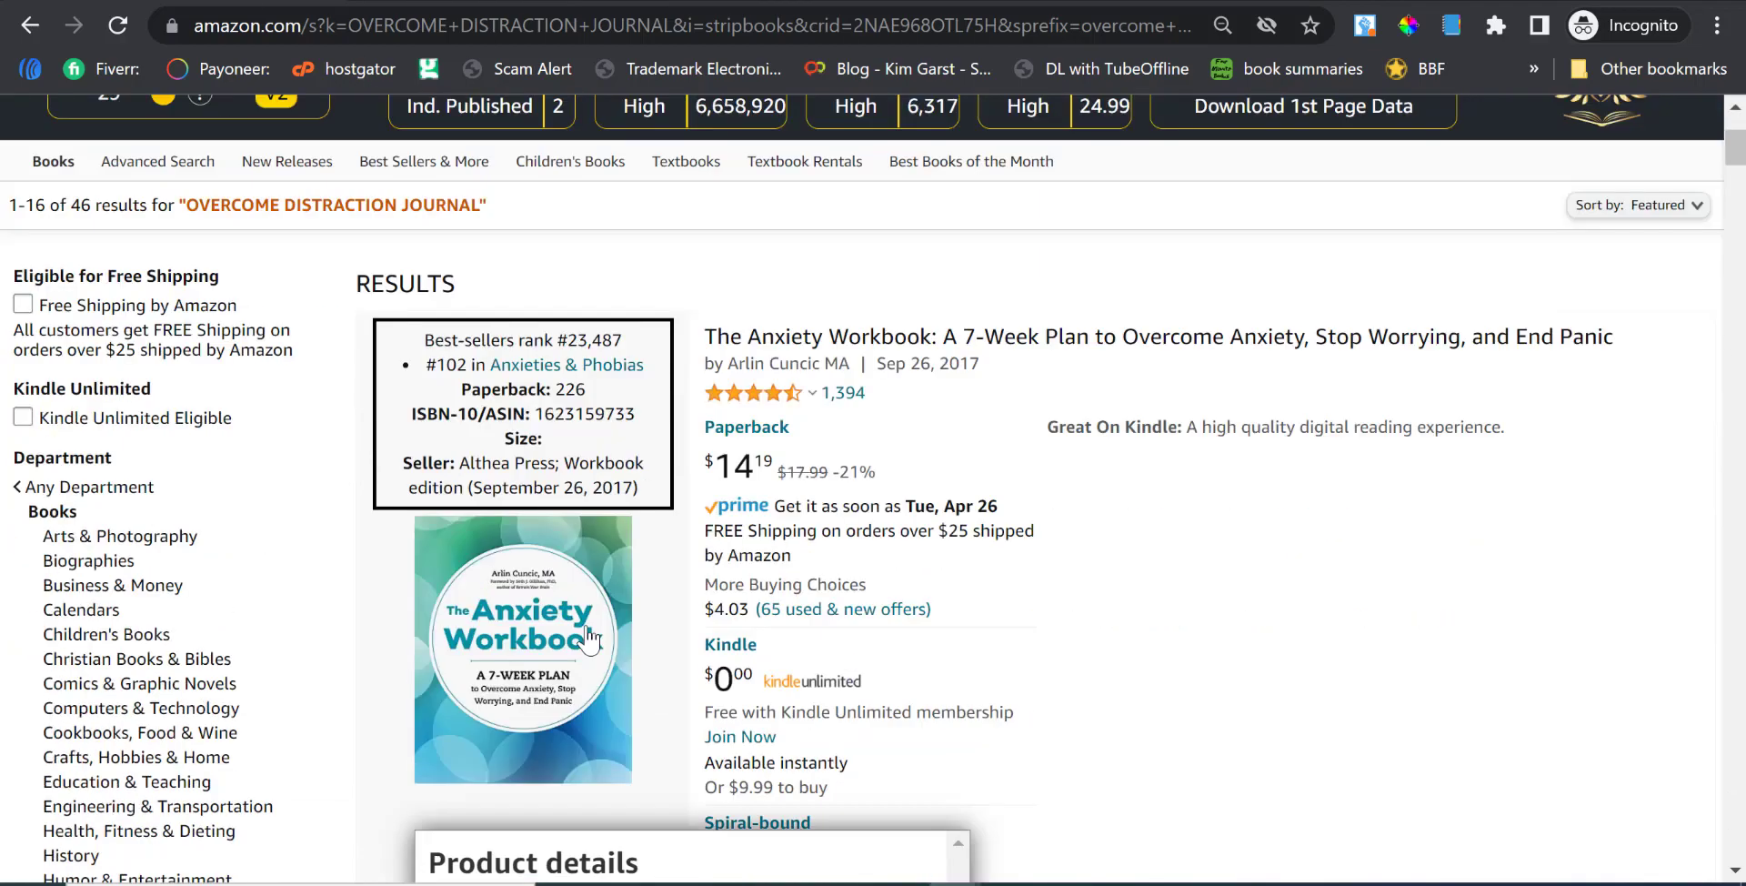
{"action": "scroll", "coordinate": [587, 639], "scroll_direction": "up", "scroll_amount": 12}
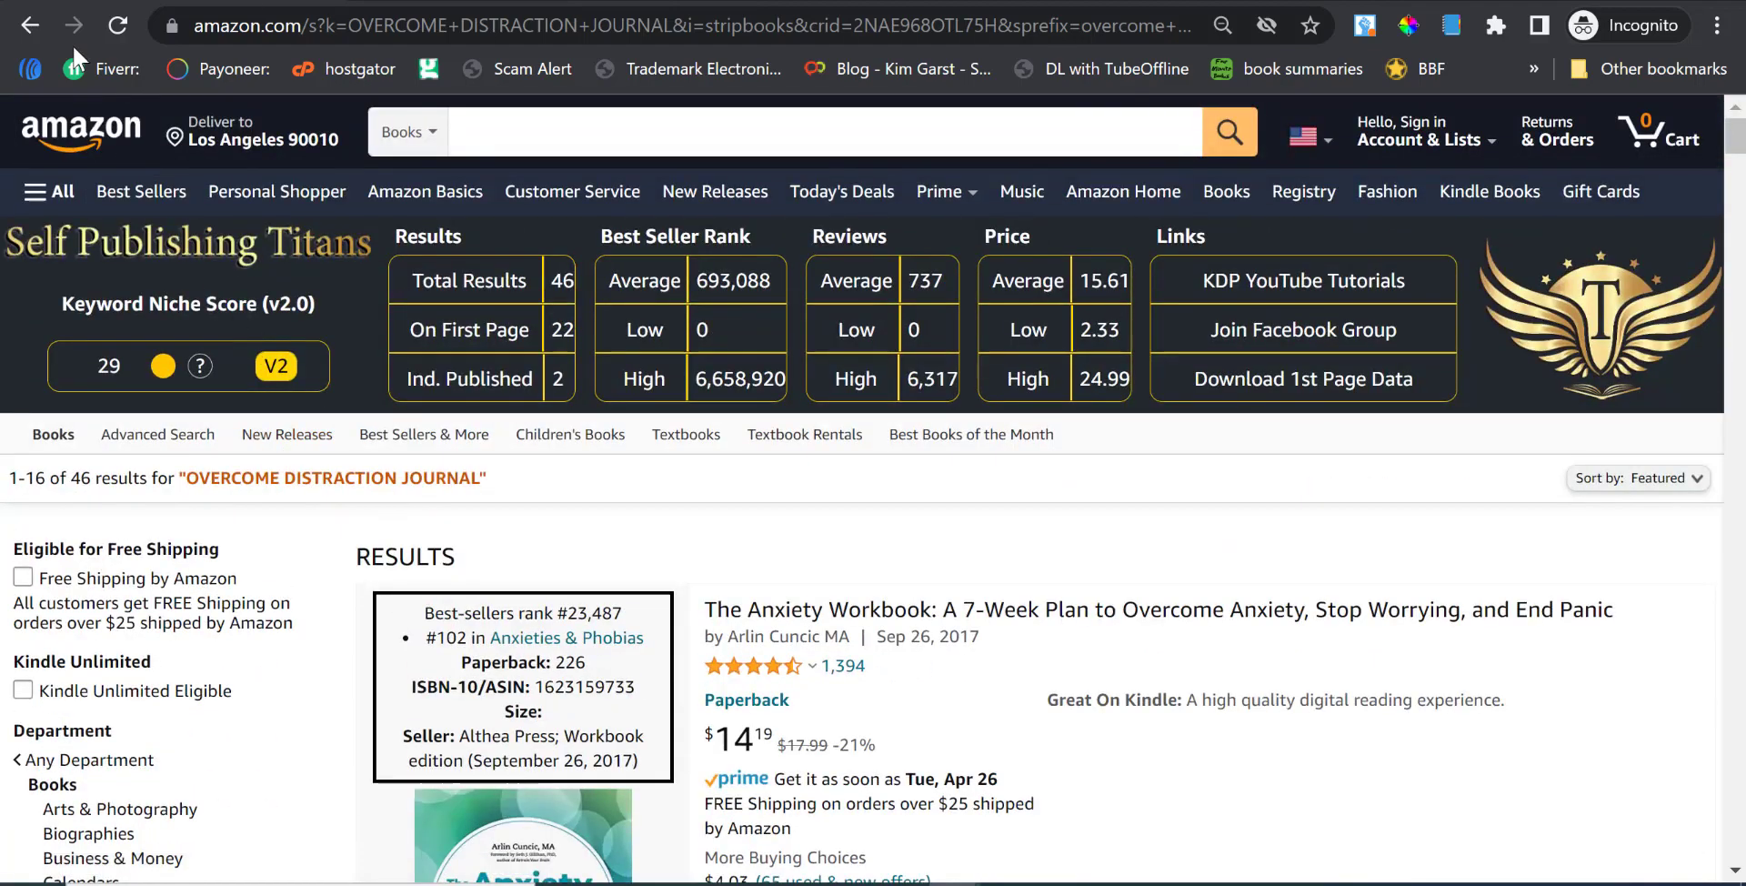
Return to the previously visited Amazon page for the book "Things That Matter" and view its details.
{"action": "left_click", "coordinate": [30, 26]}
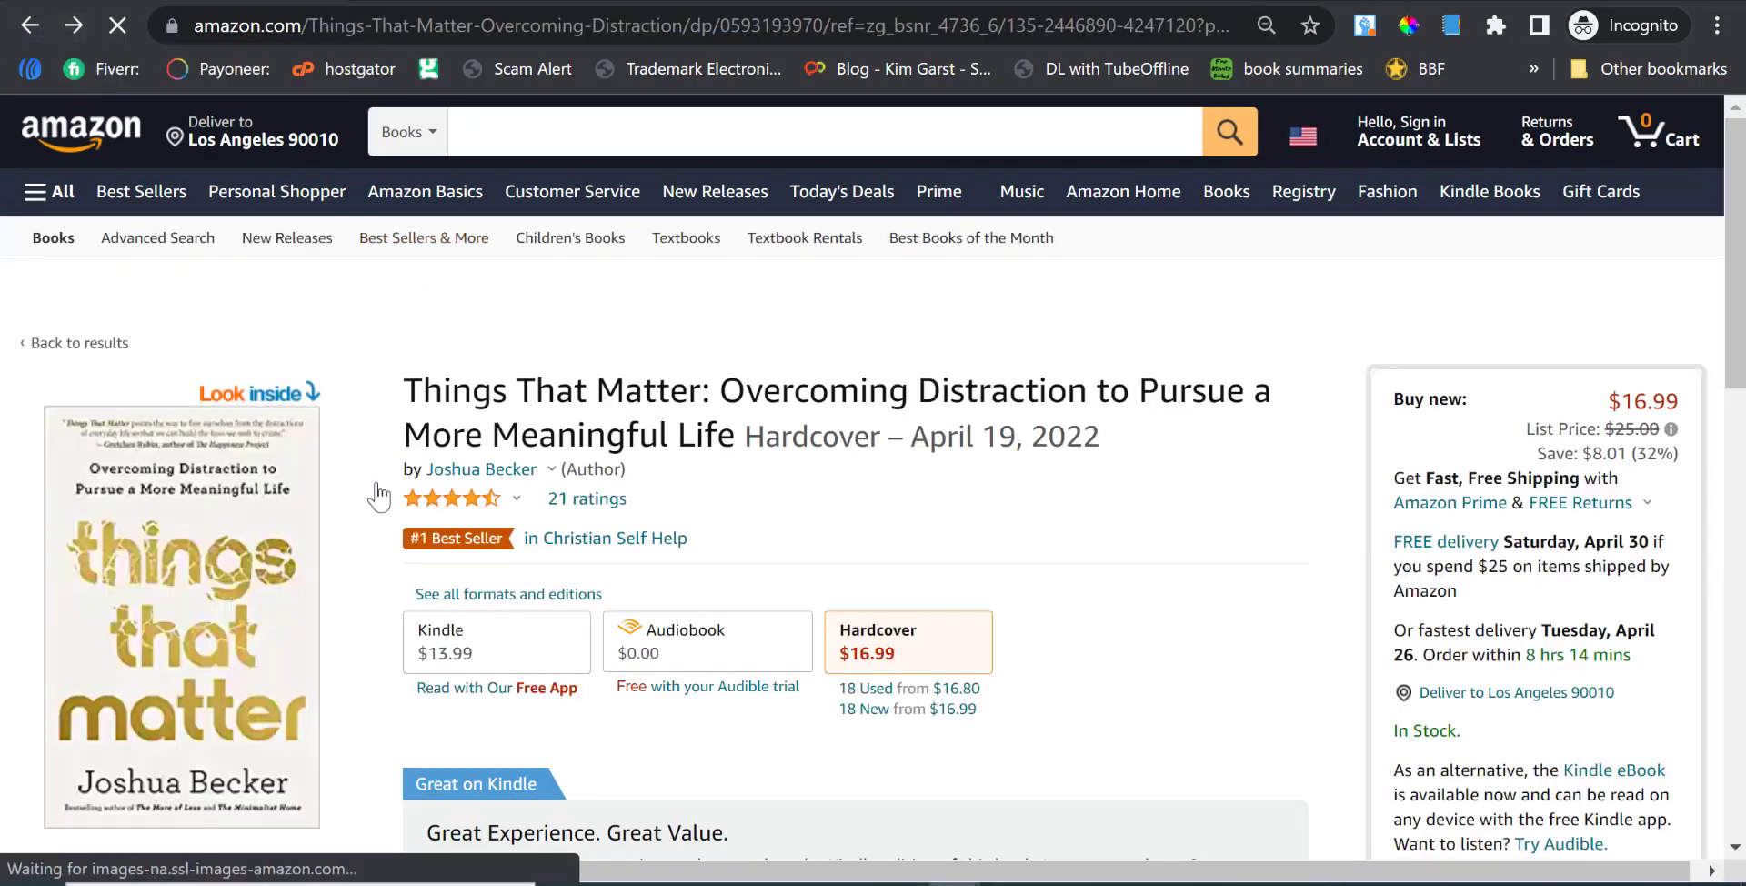
{"action": "scroll", "coordinate": [209, 538], "scroll_direction": "down", "scroll_amount": 1}
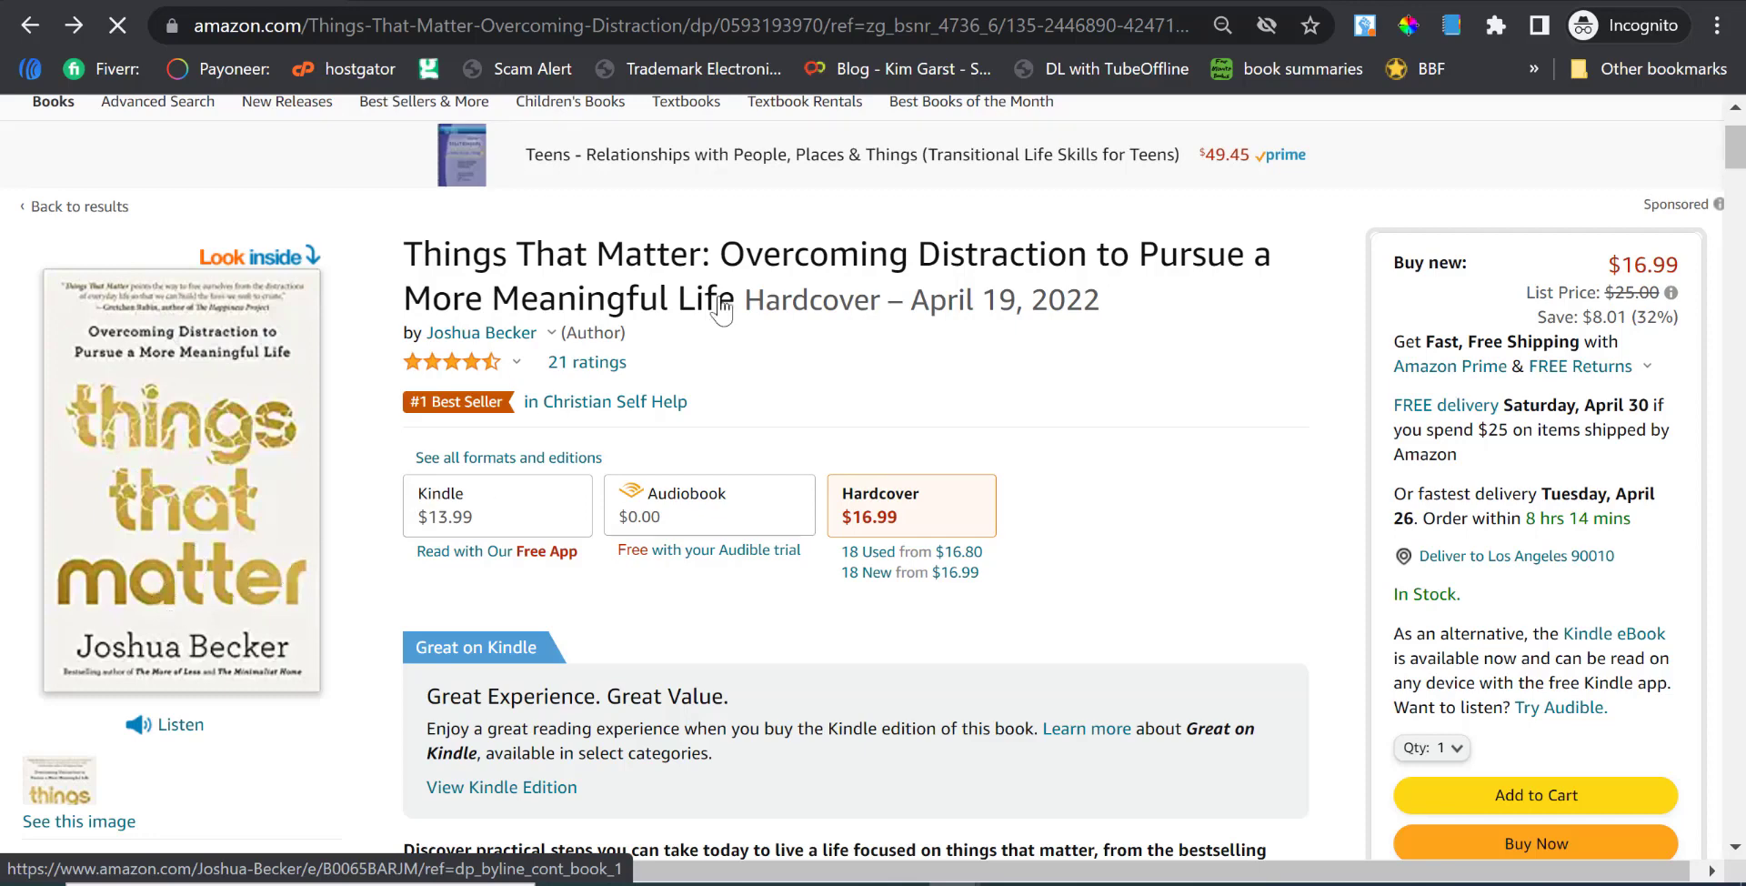
Examine the title and front cover on the "Things That Matter" book page.
{"action": "scroll", "coordinate": [1127, 509], "scroll_direction": "up", "scroll_amount": 1}
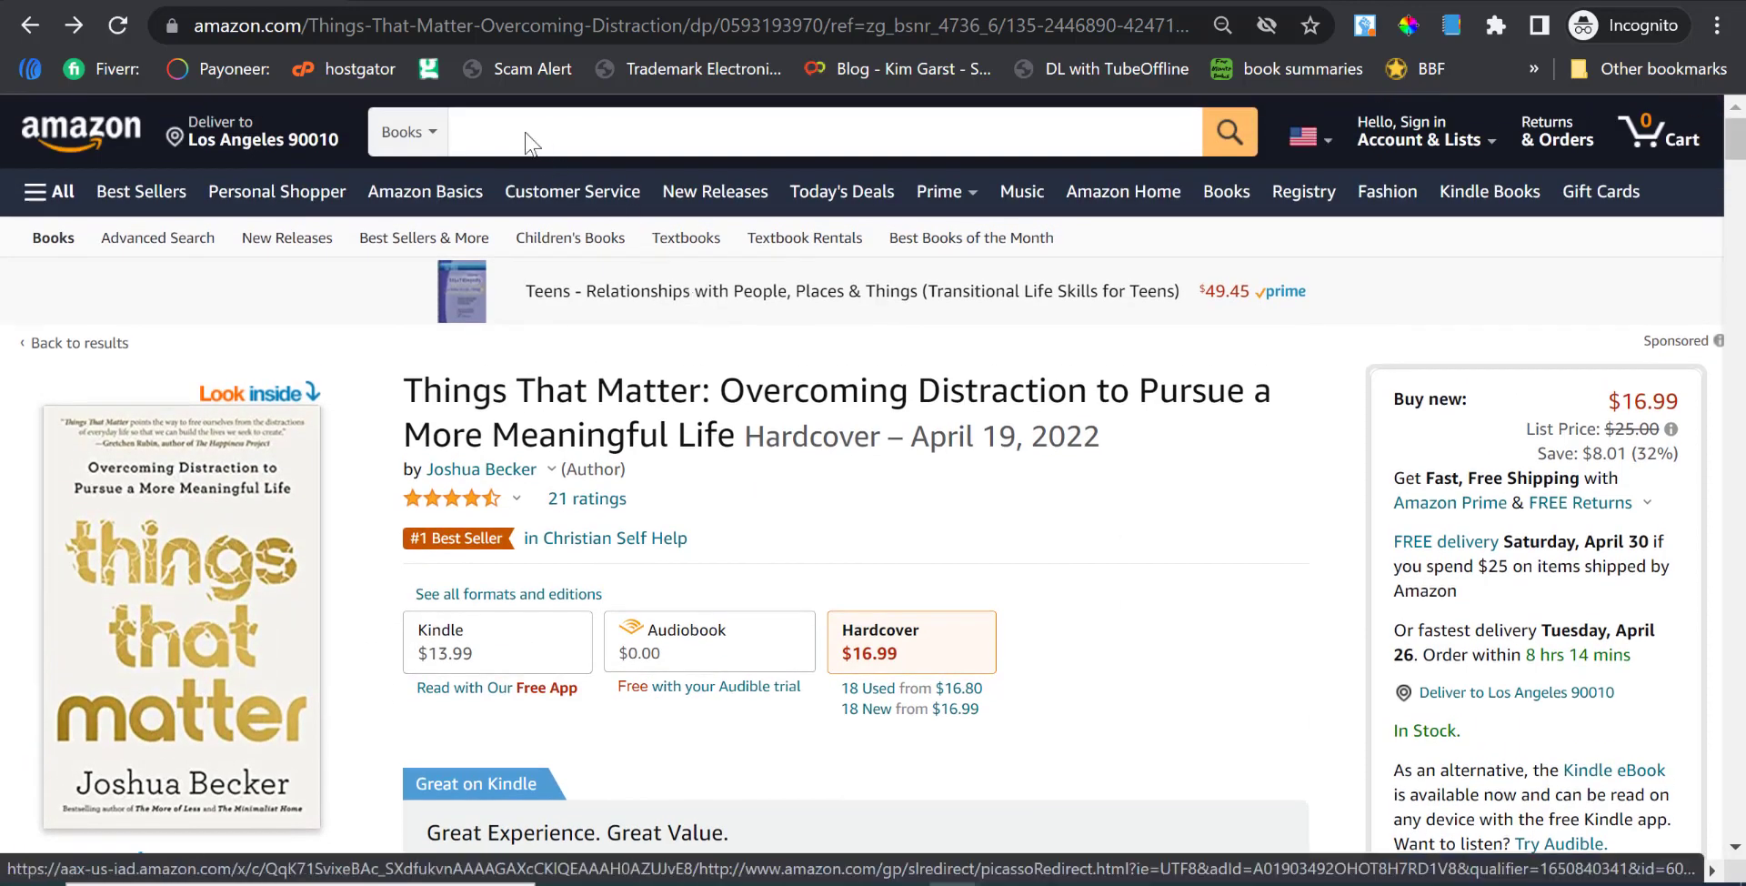
{"action": "scroll", "coordinate": [355, 544], "scroll_direction": "down", "scroll_amount": 1}
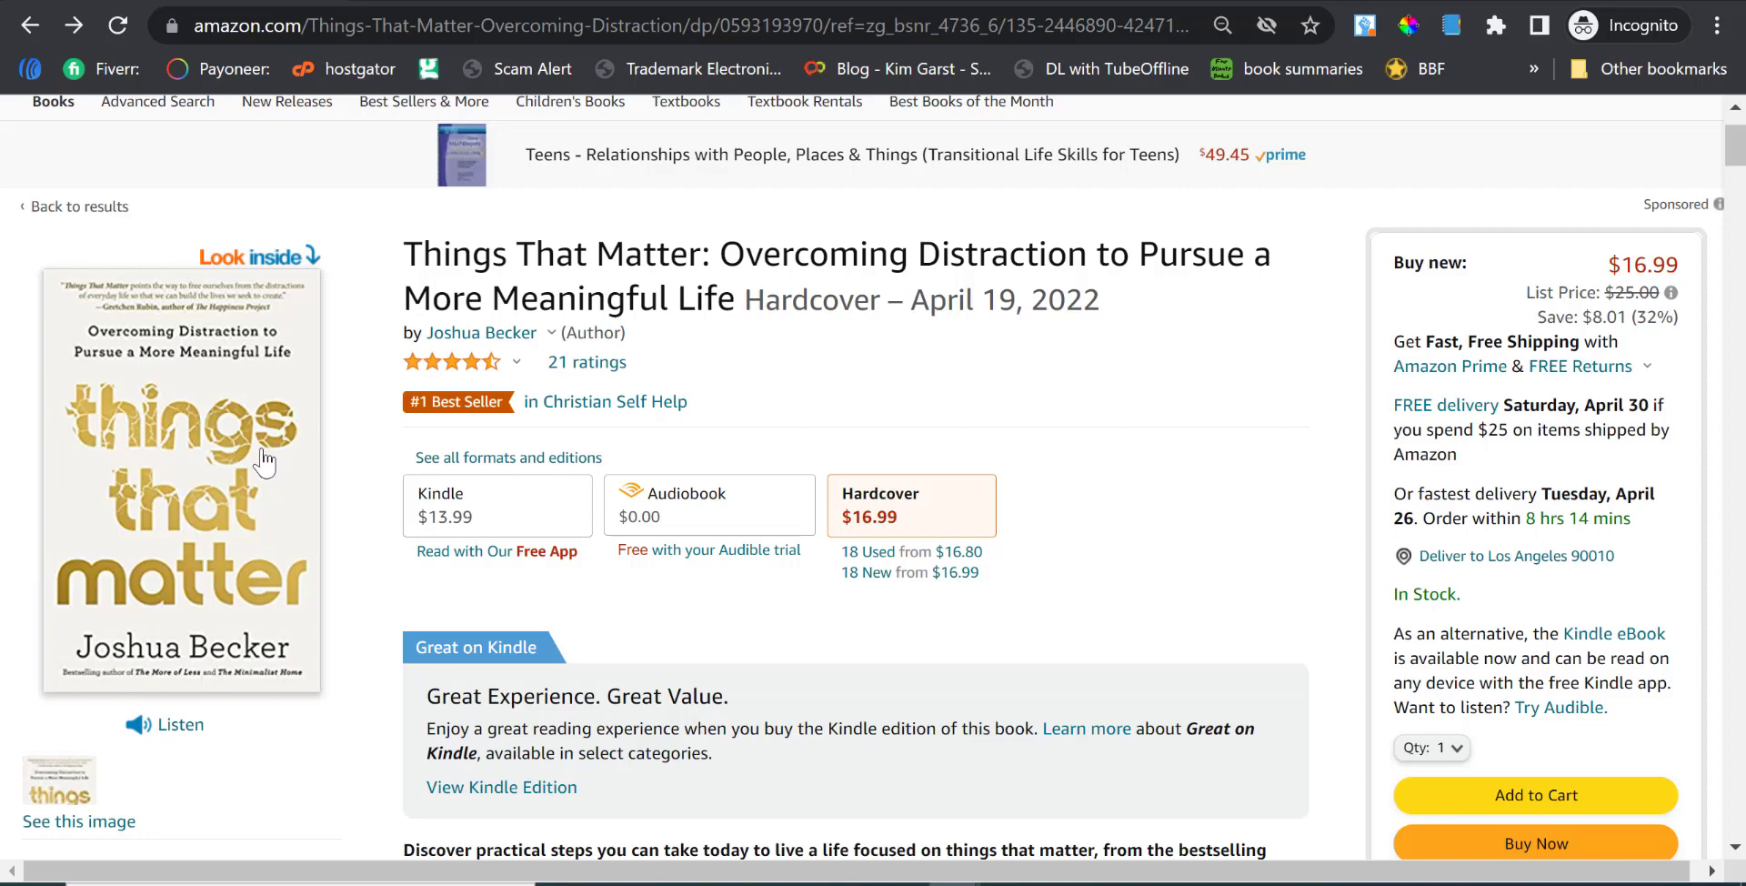
{"action": "scroll", "coordinate": [515, 343], "scroll_direction": "up", "scroll_amount": 2}
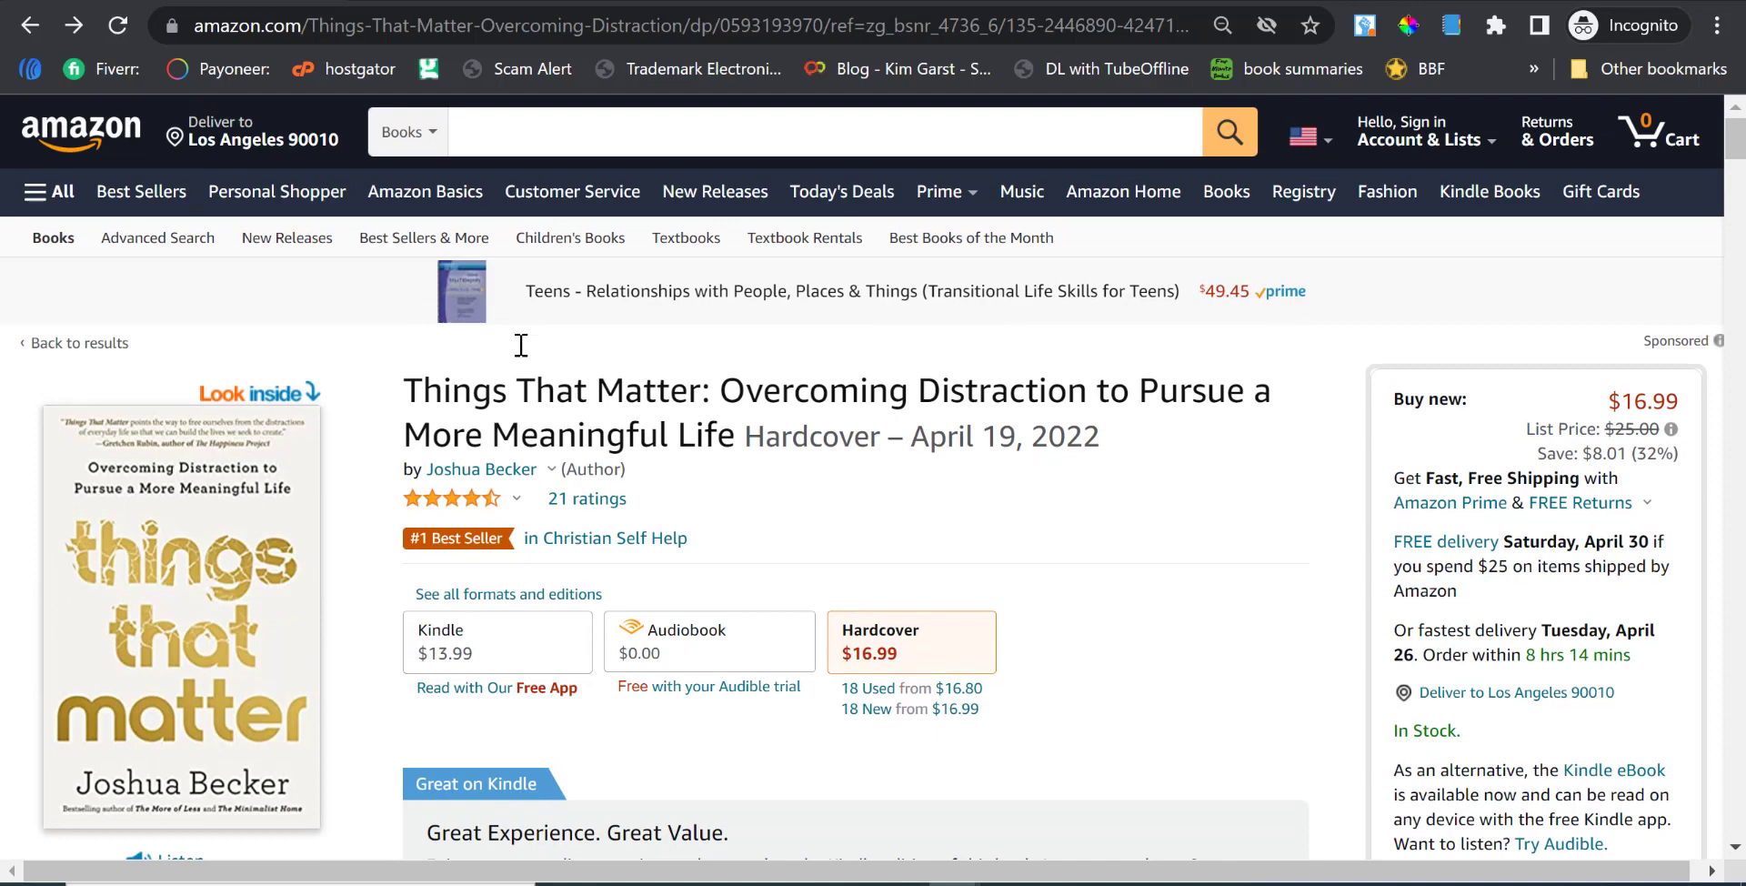
{"action": "left_click", "coordinate": [495, 137]}
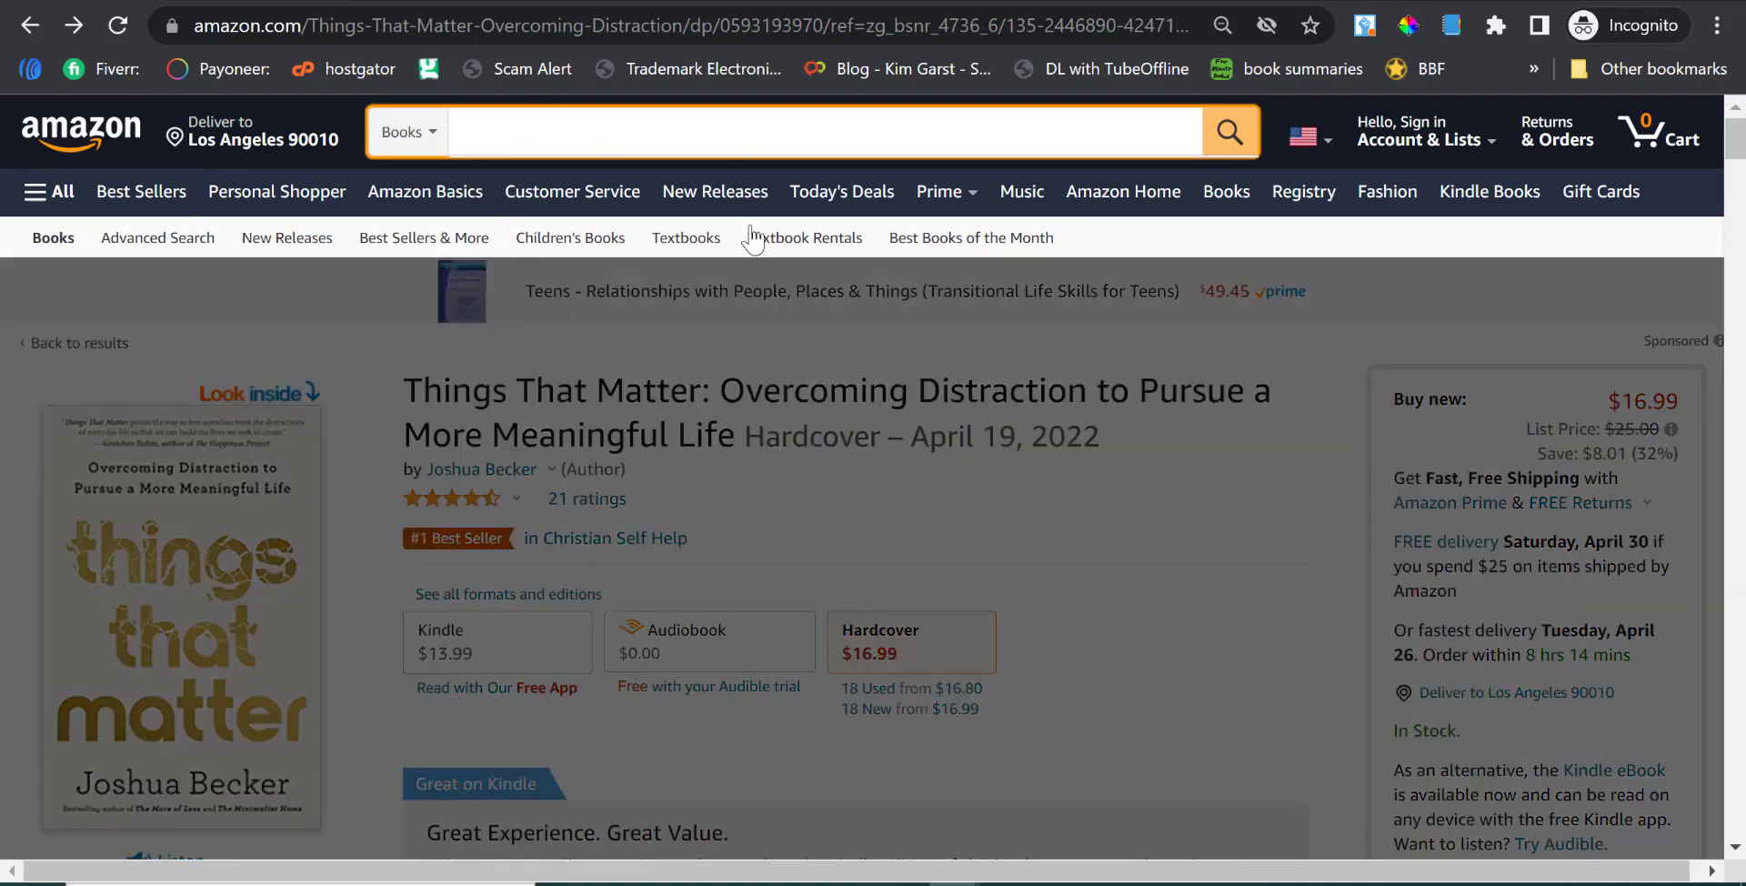
{"action": "left_click", "coordinate": [1168, 524]}
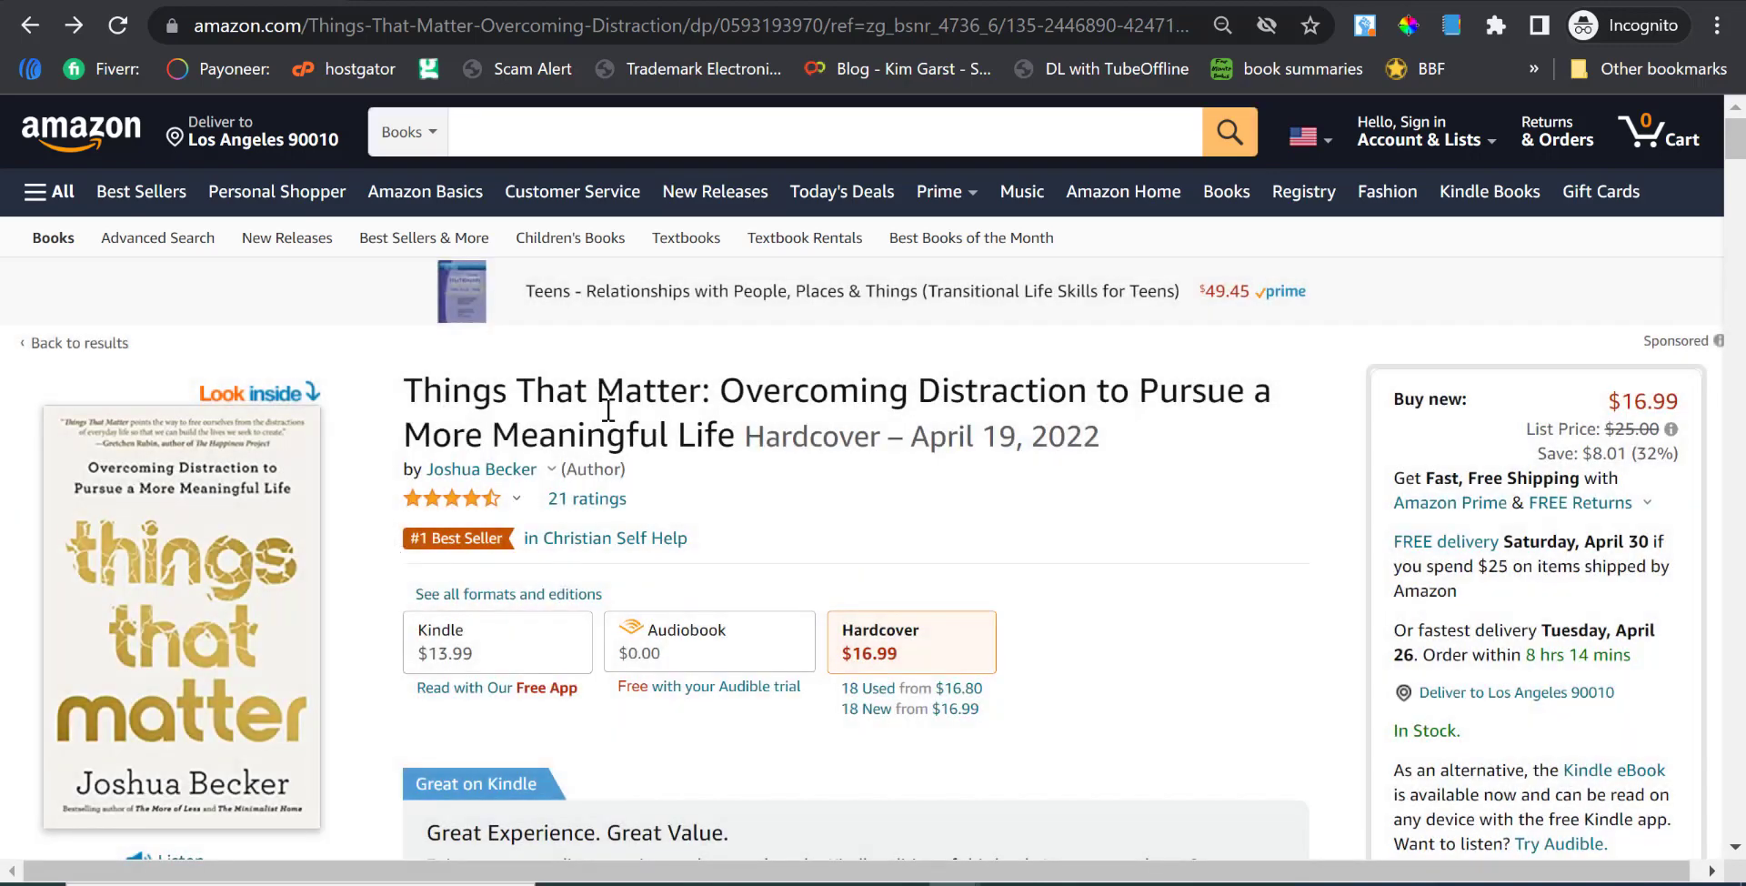
{"action": "left_click_drag", "start_coordinate": [737, 440], "coordinate": [677, 433]}
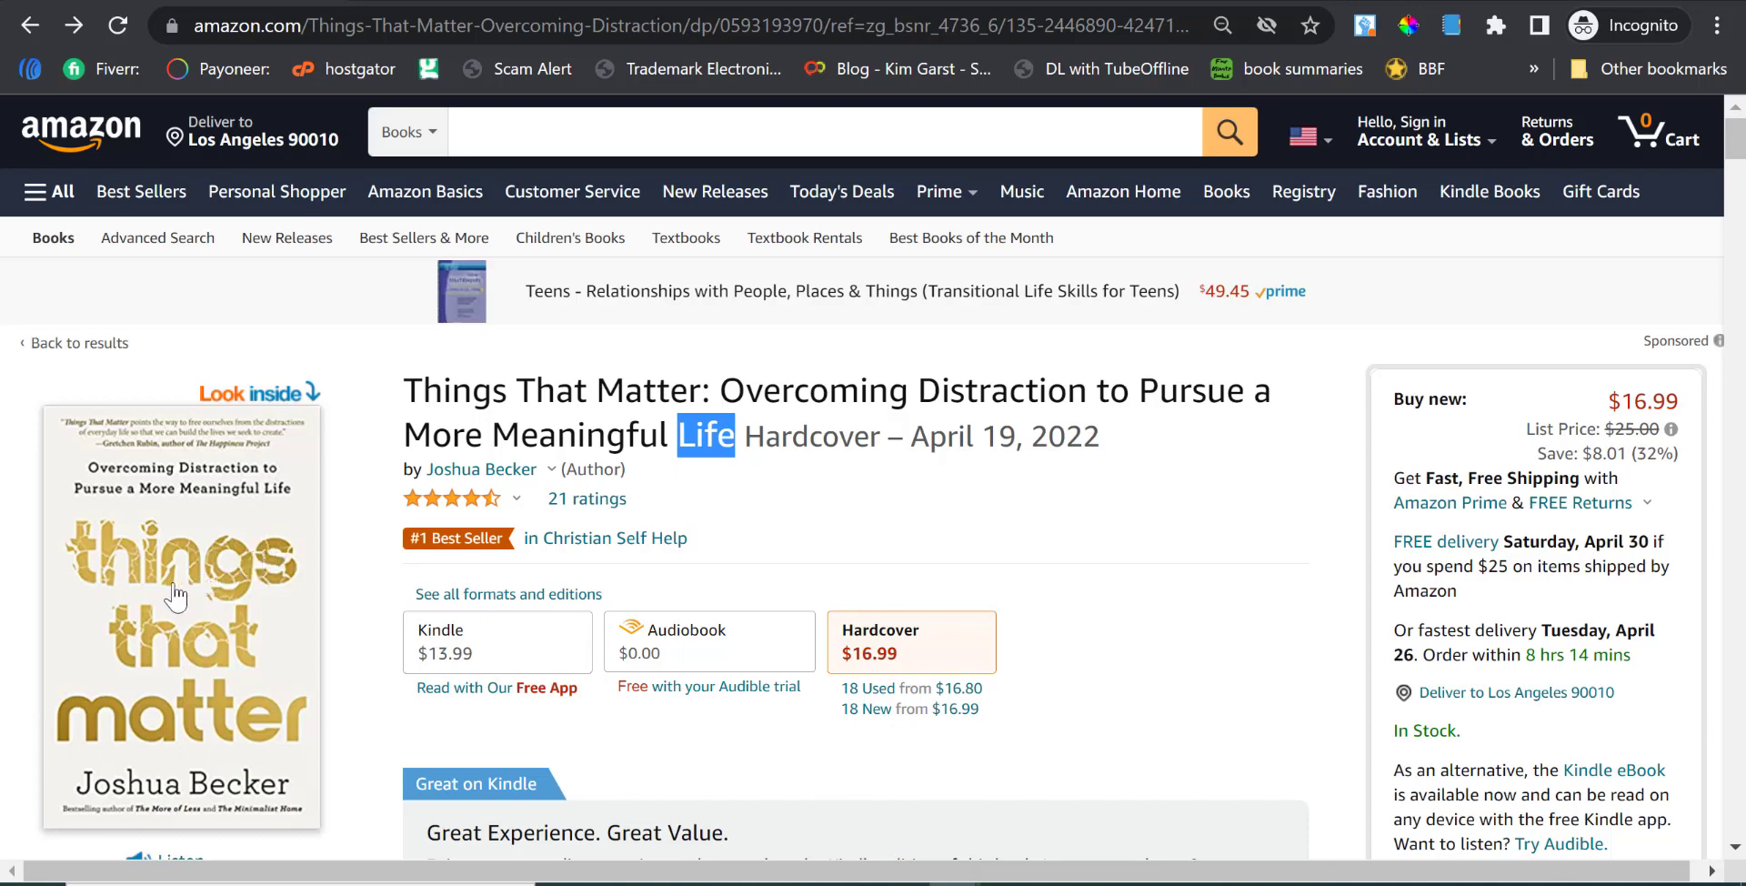
Search Amazon's Books department for "overcoming distractions journal".
{"action": "left_click", "coordinate": [487, 138]}
{"action": "type", "text": "ove"}
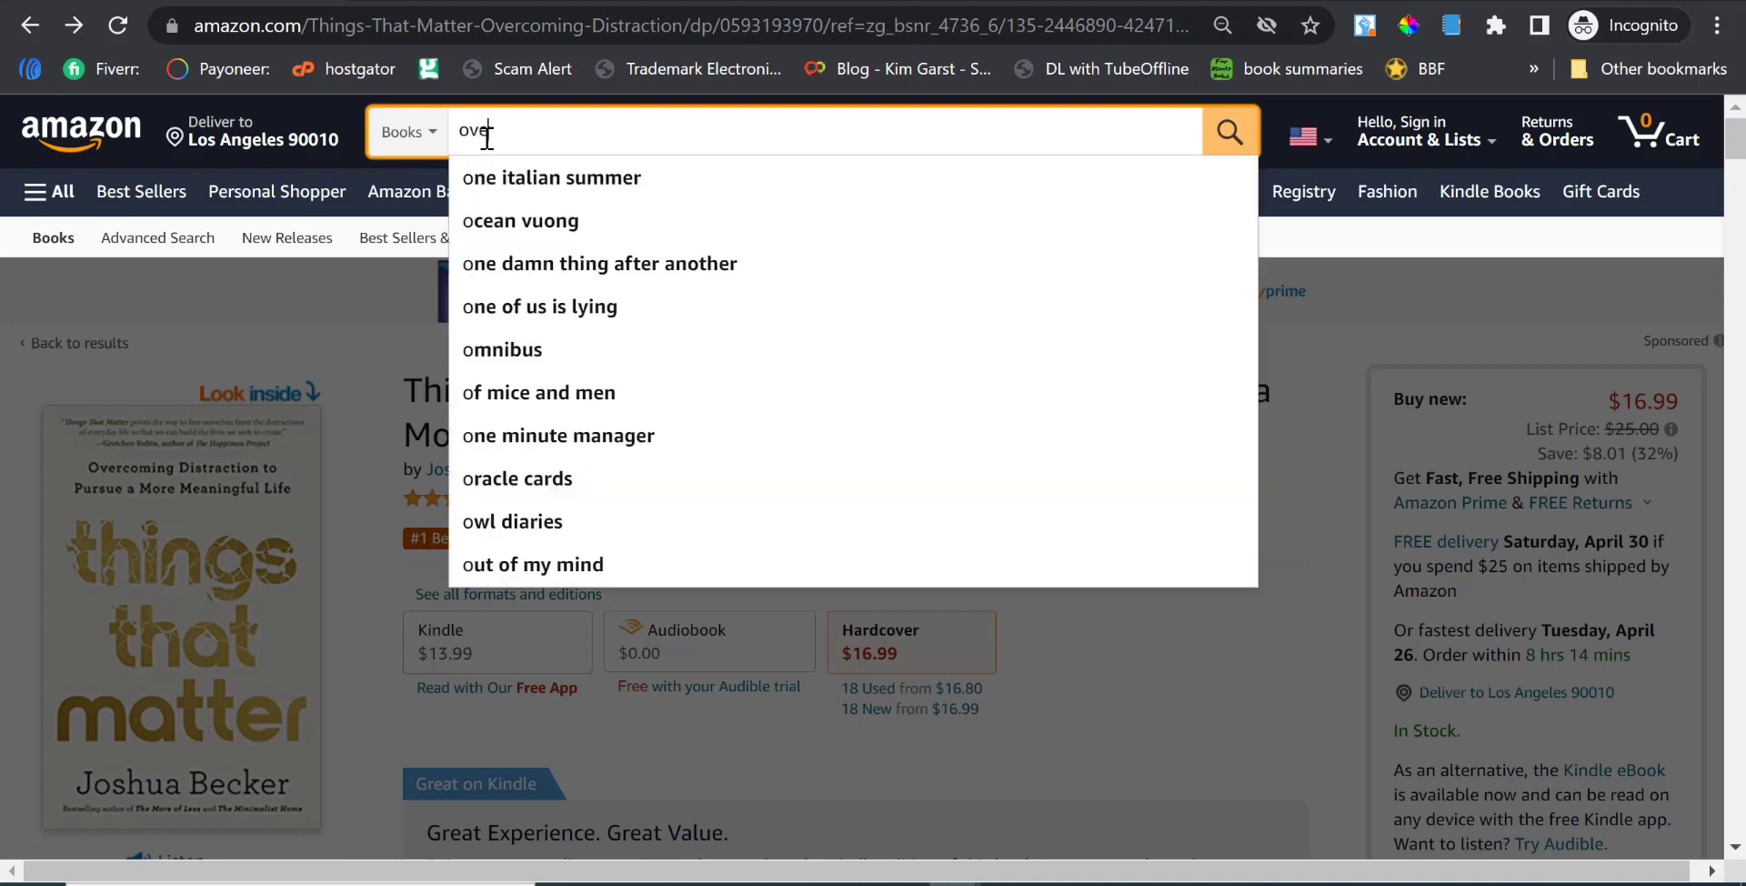
{"action": "type", "text": "rcoming d"}
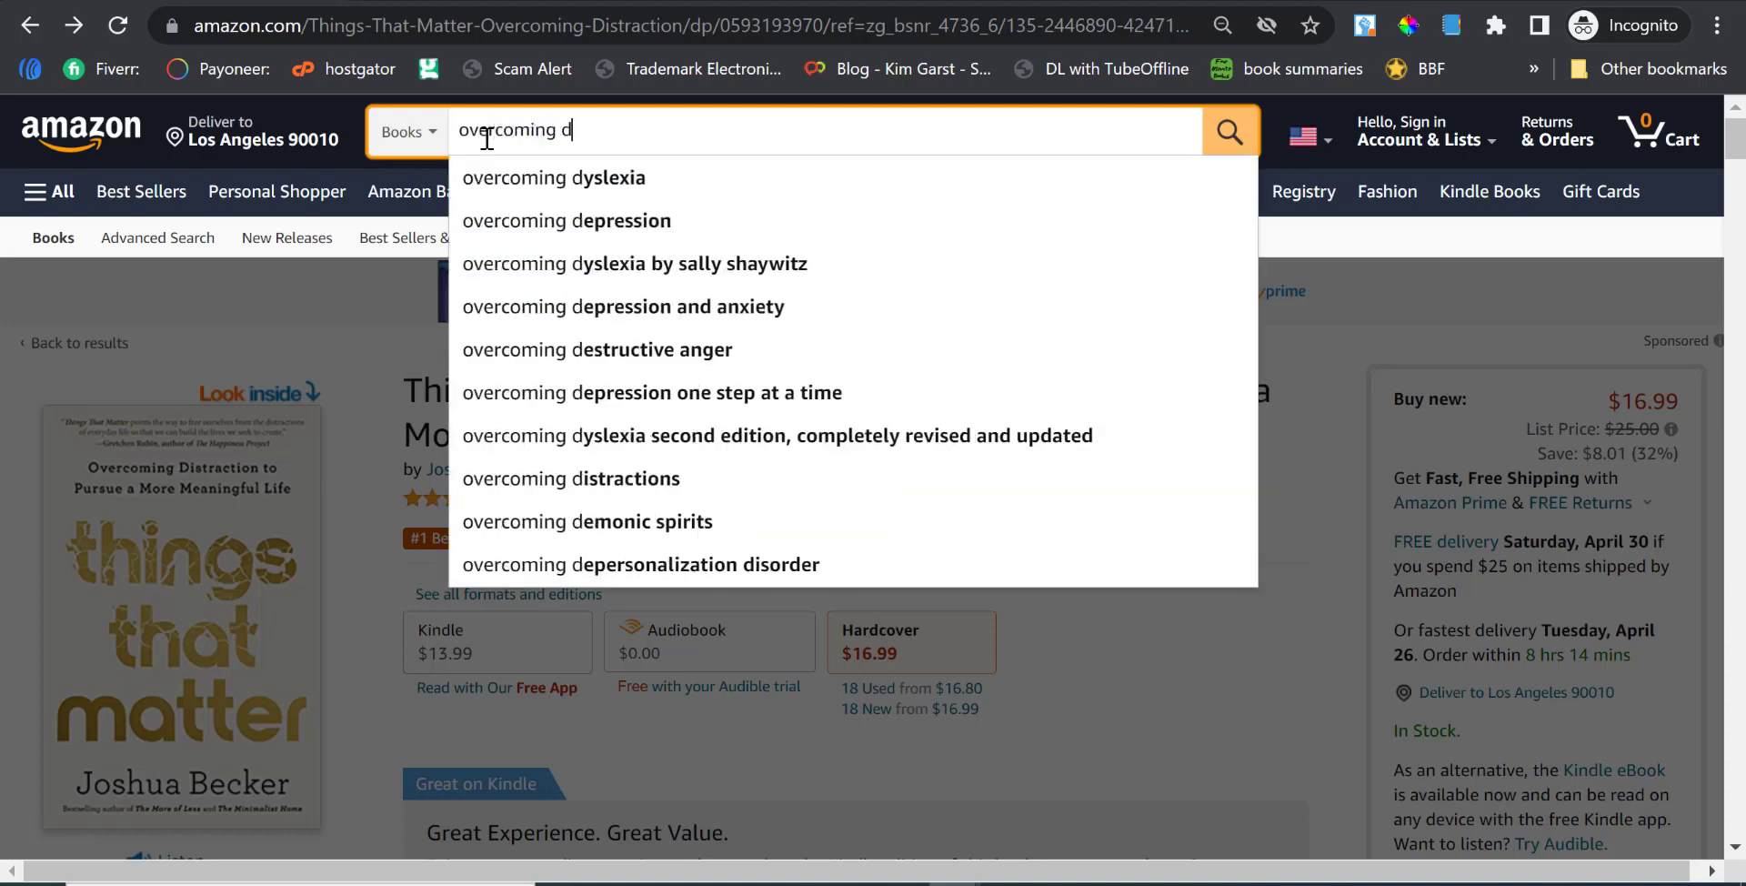
{"action": "type", "text": "istract"}
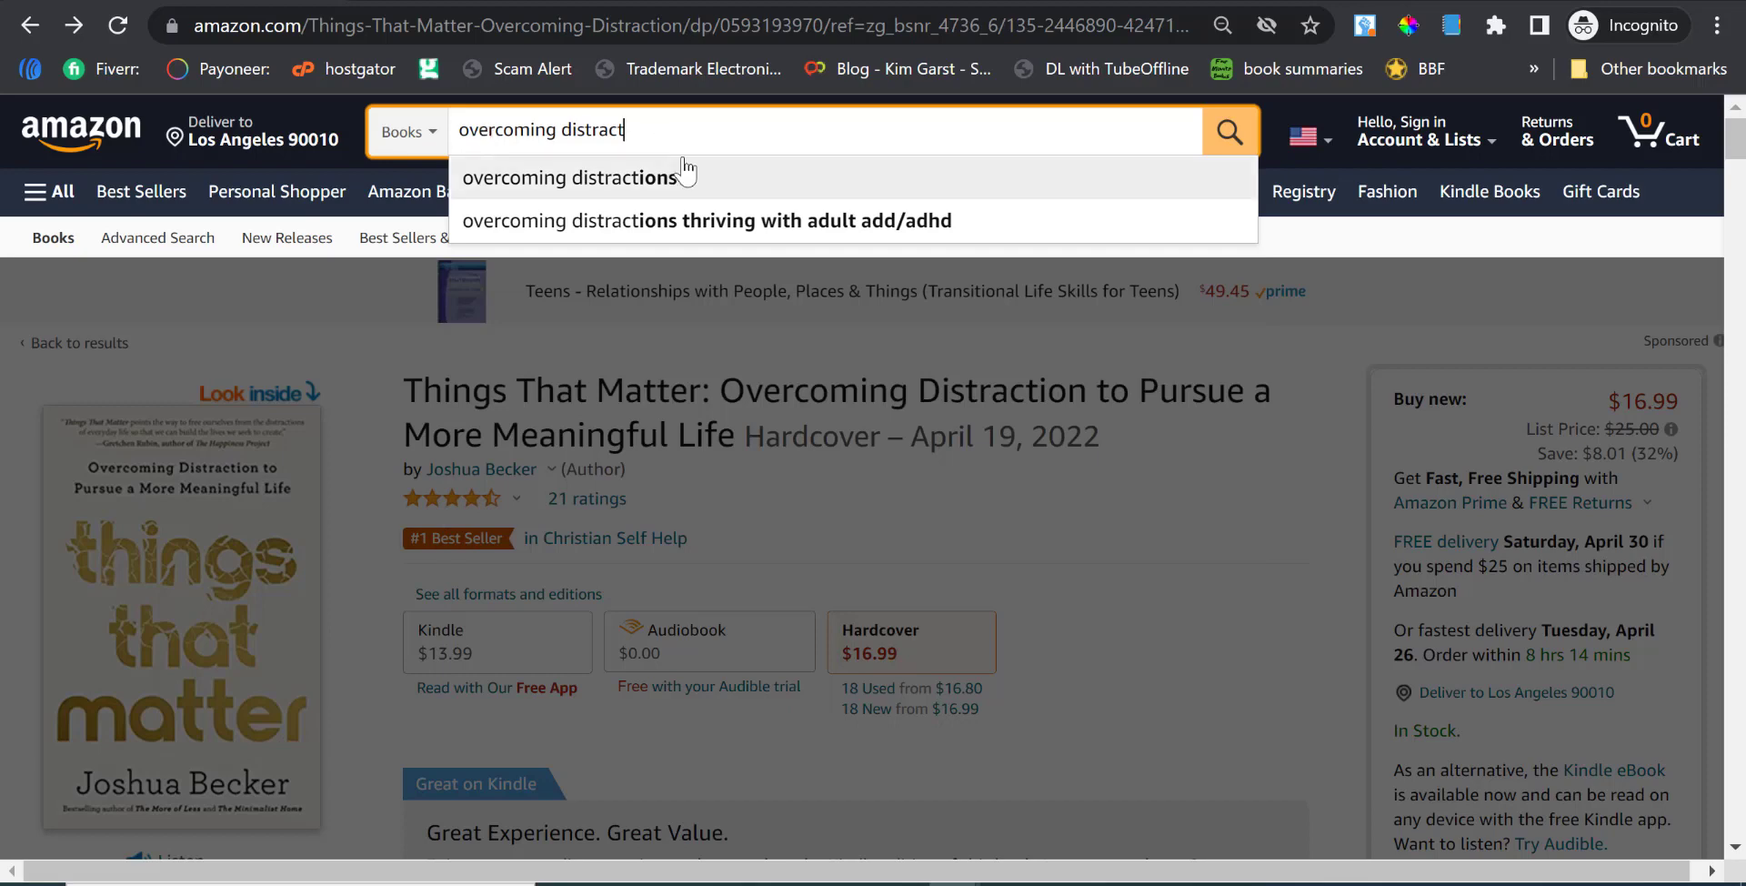
{"action": "type", "text": "ions journal"}
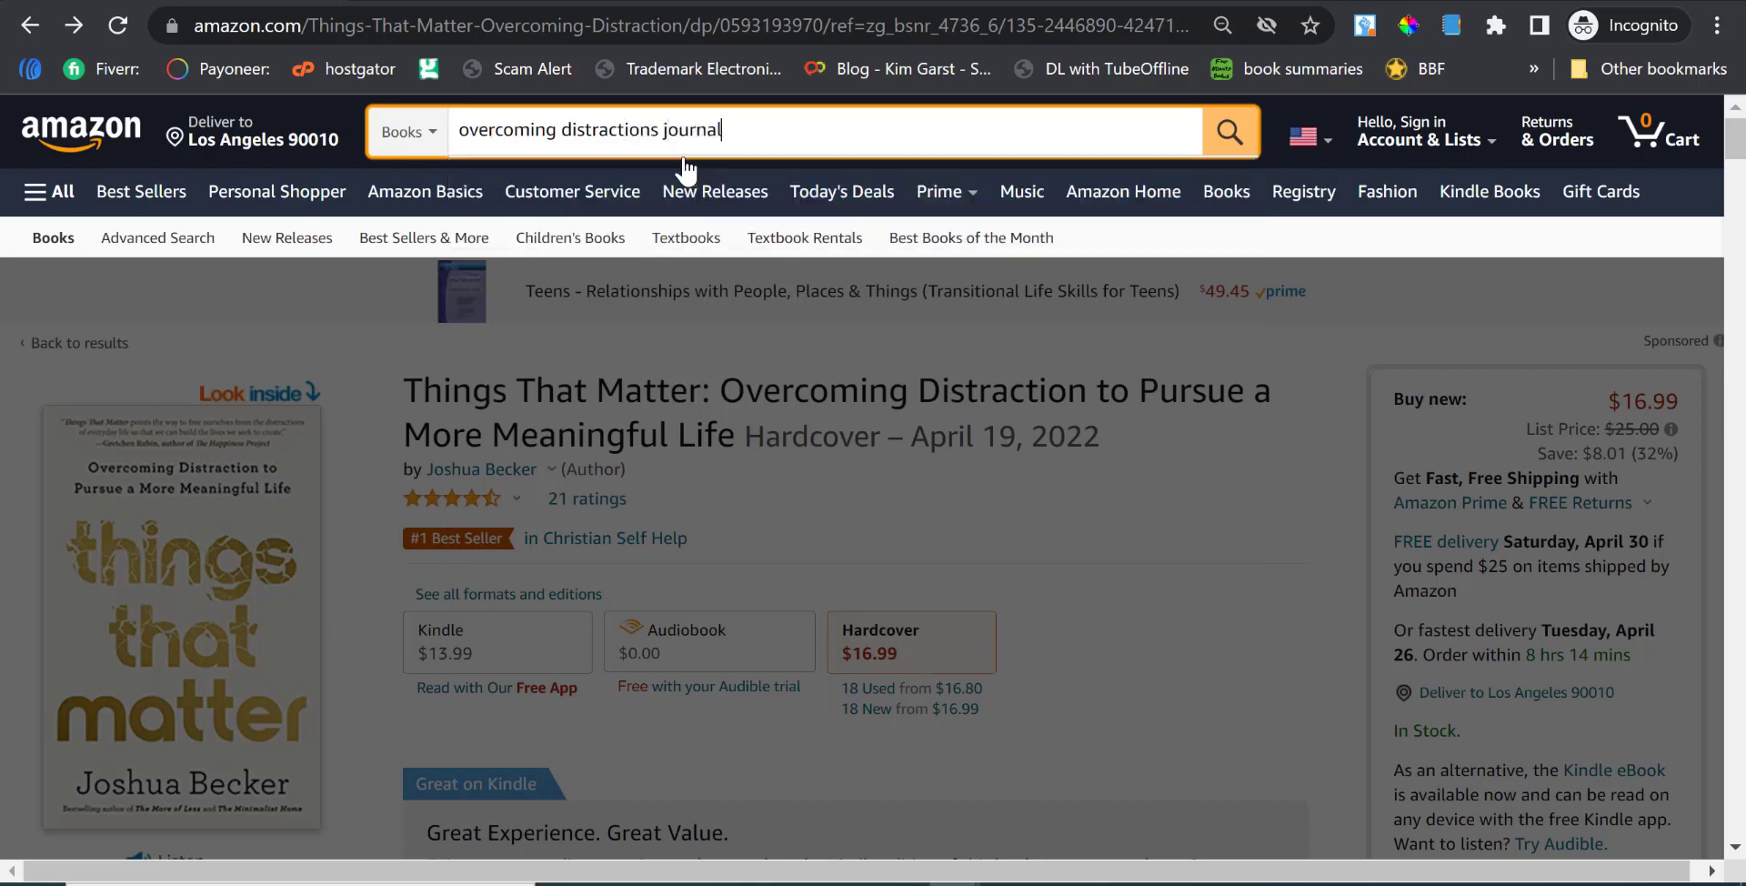
{"action": "key", "text": "Return"}
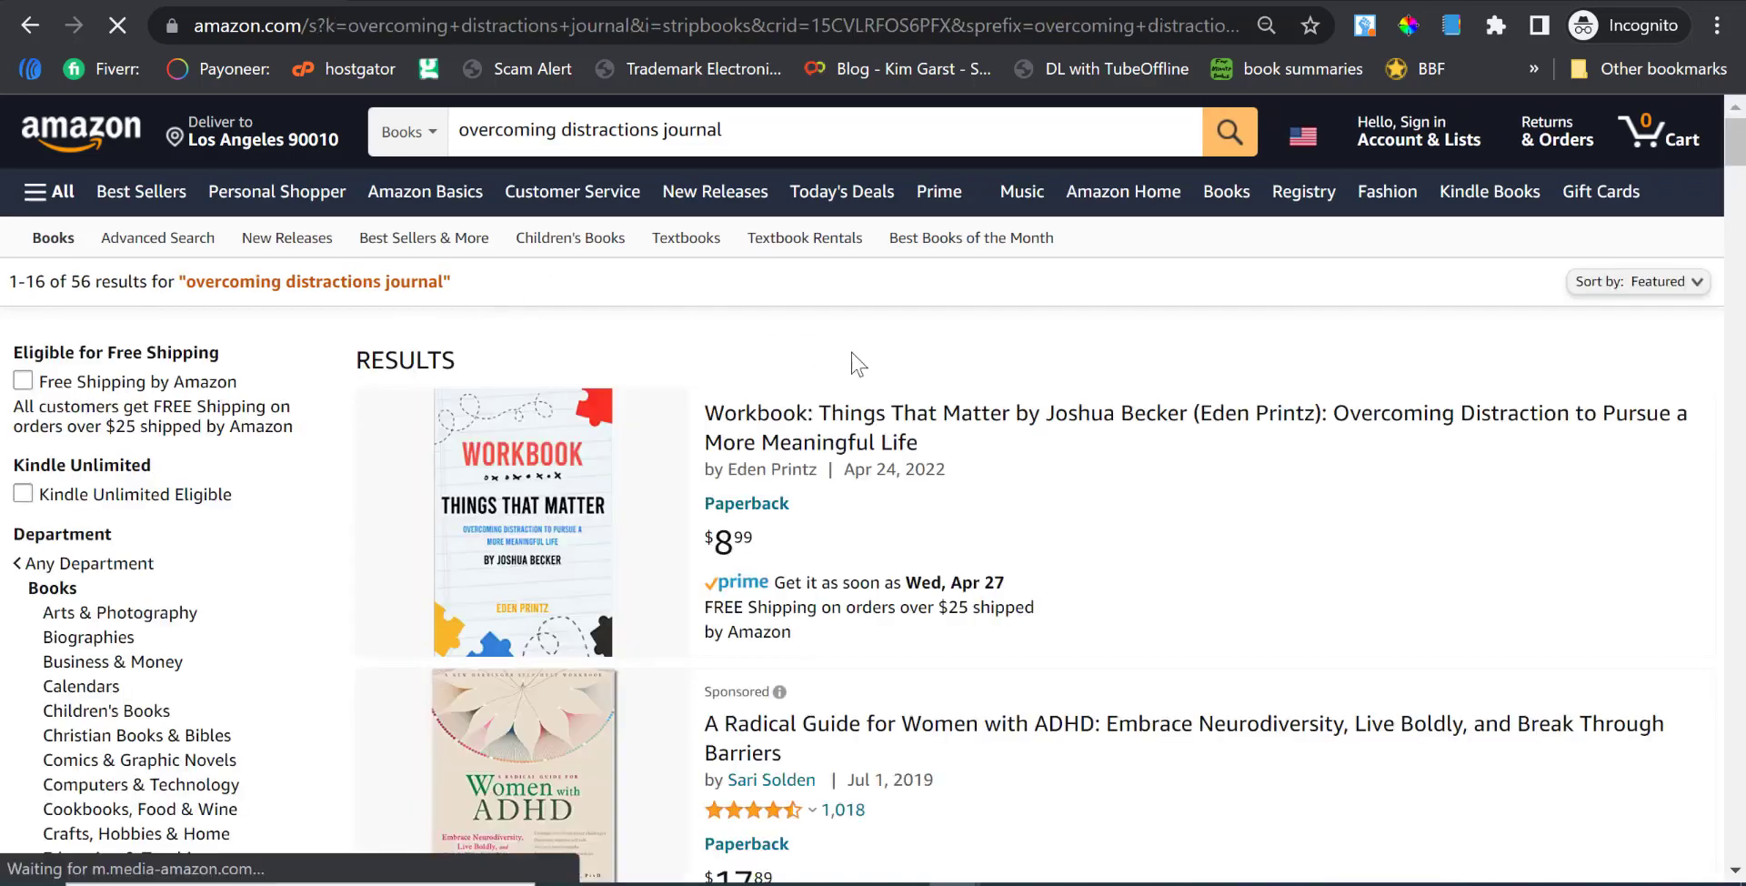
Look through the search results for comparable book covers, including the "things that matter" notebook.
{"action": "scroll", "coordinate": [873, 373], "scroll_direction": "down", "scroll_amount": 5}
{"action": "scroll", "coordinate": [880, 377], "scroll_direction": "down", "scroll_amount": 5}
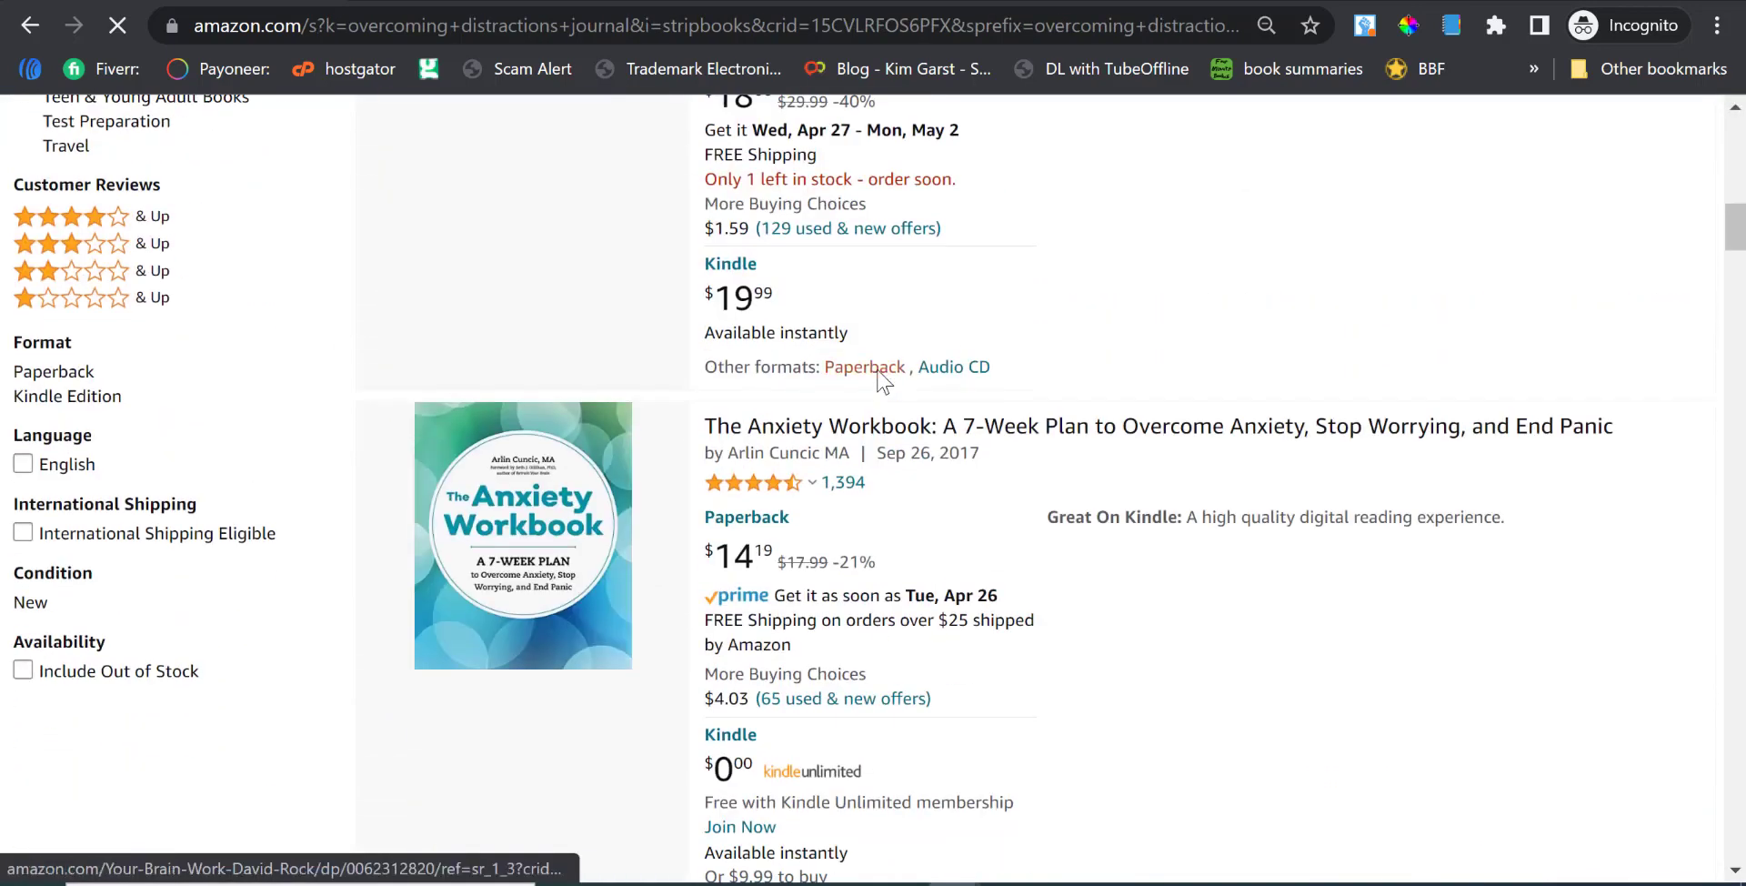
{"action": "scroll", "coordinate": [1019, 595], "scroll_direction": "up", "scroll_amount": 2}
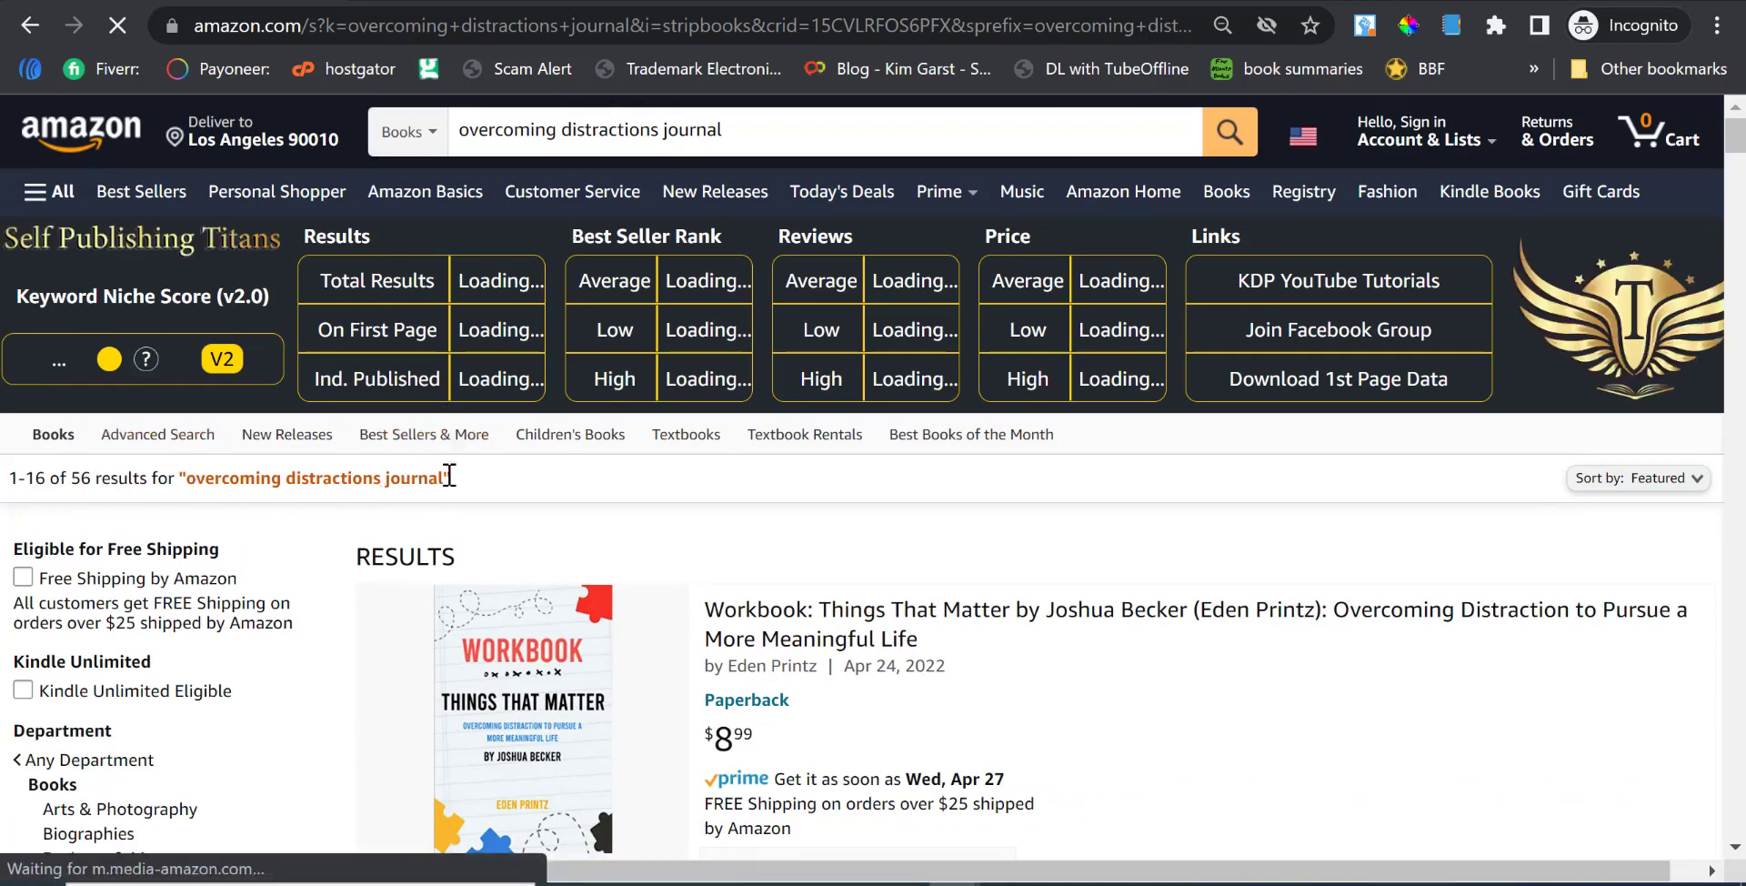
{"action": "left_click_drag", "start_coordinate": [215, 479], "coordinate": [452, 479]}
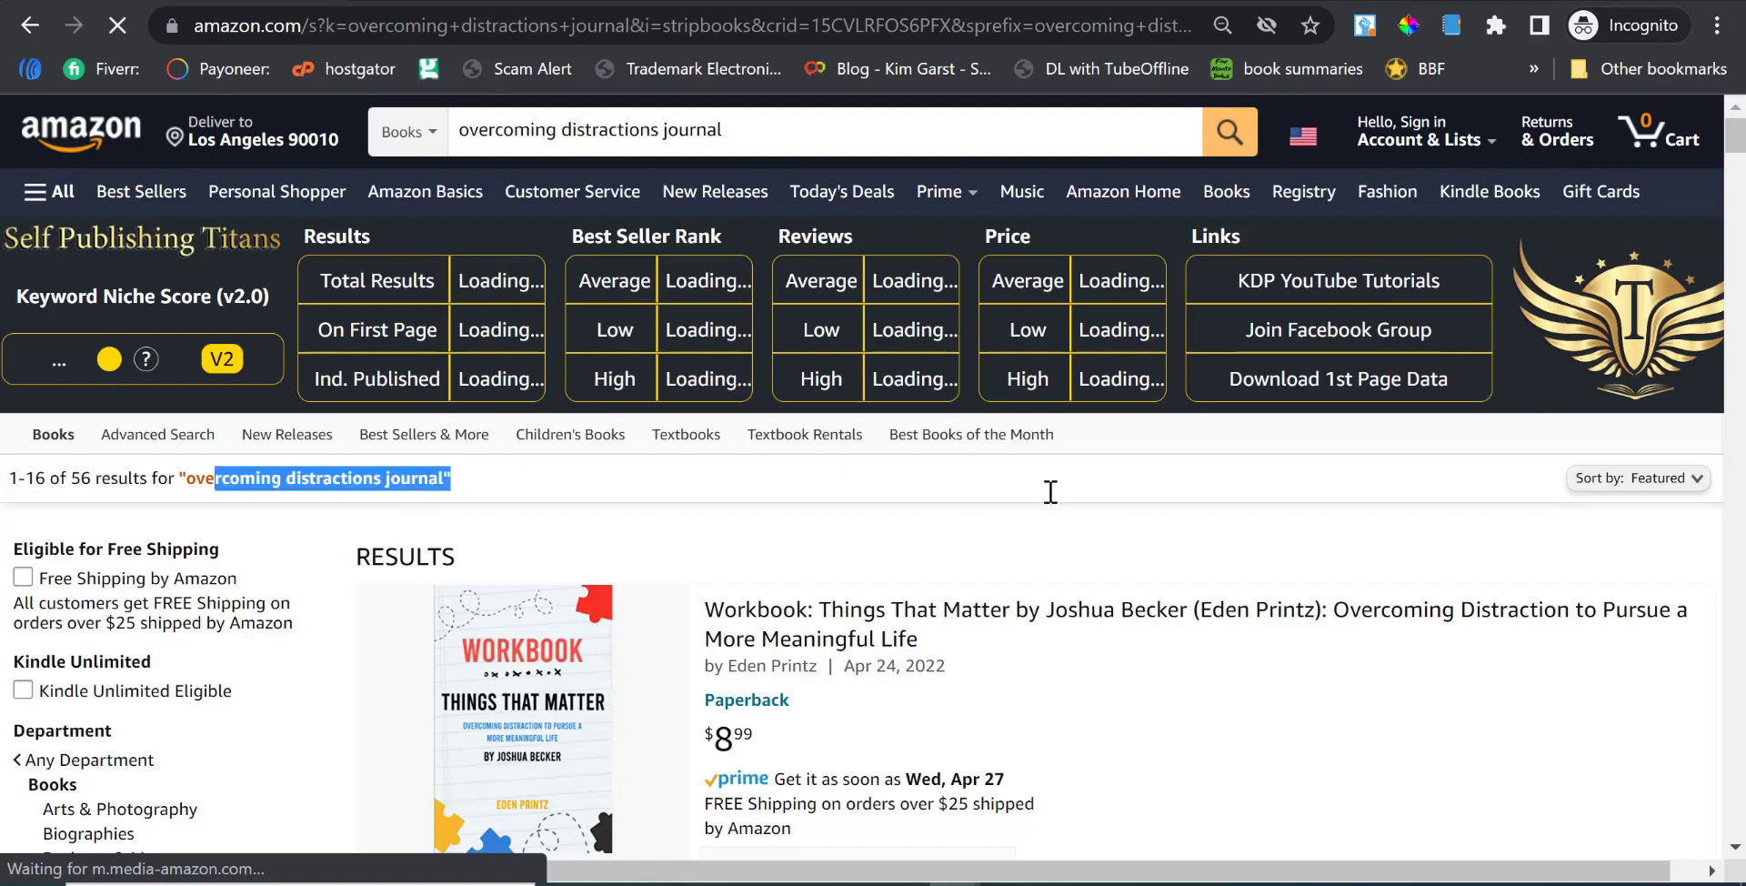
{"action": "scroll", "coordinate": [771, 511], "scroll_direction": "down", "scroll_amount": 18}
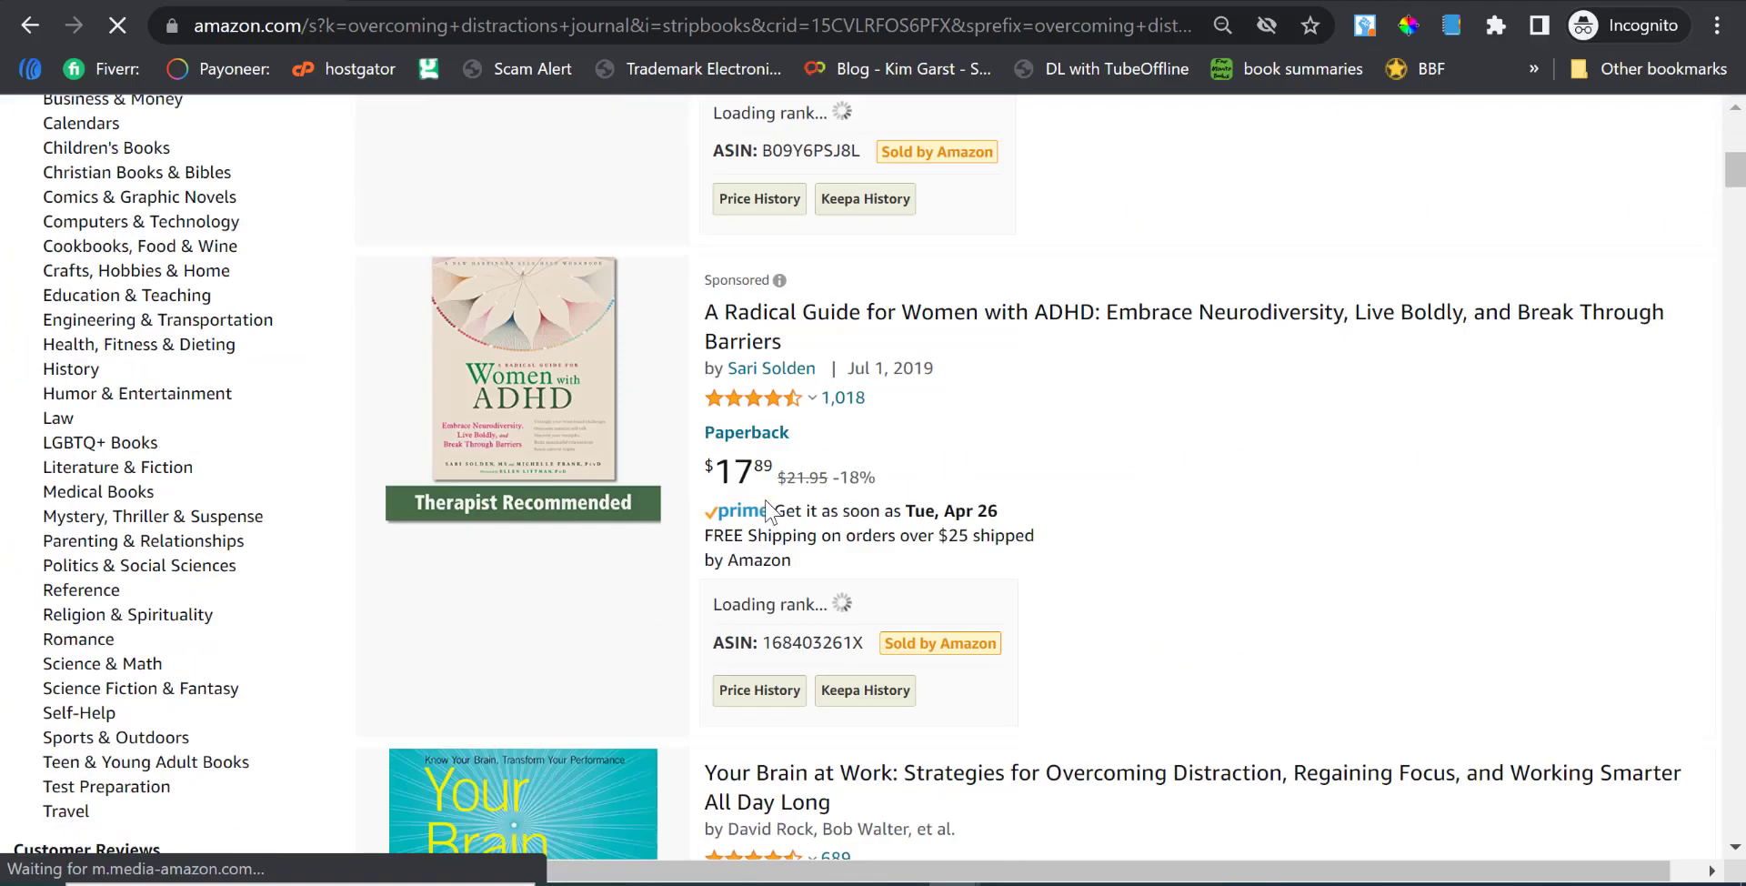
{"action": "scroll", "coordinate": [771, 511], "scroll_direction": "down", "scroll_amount": 20}
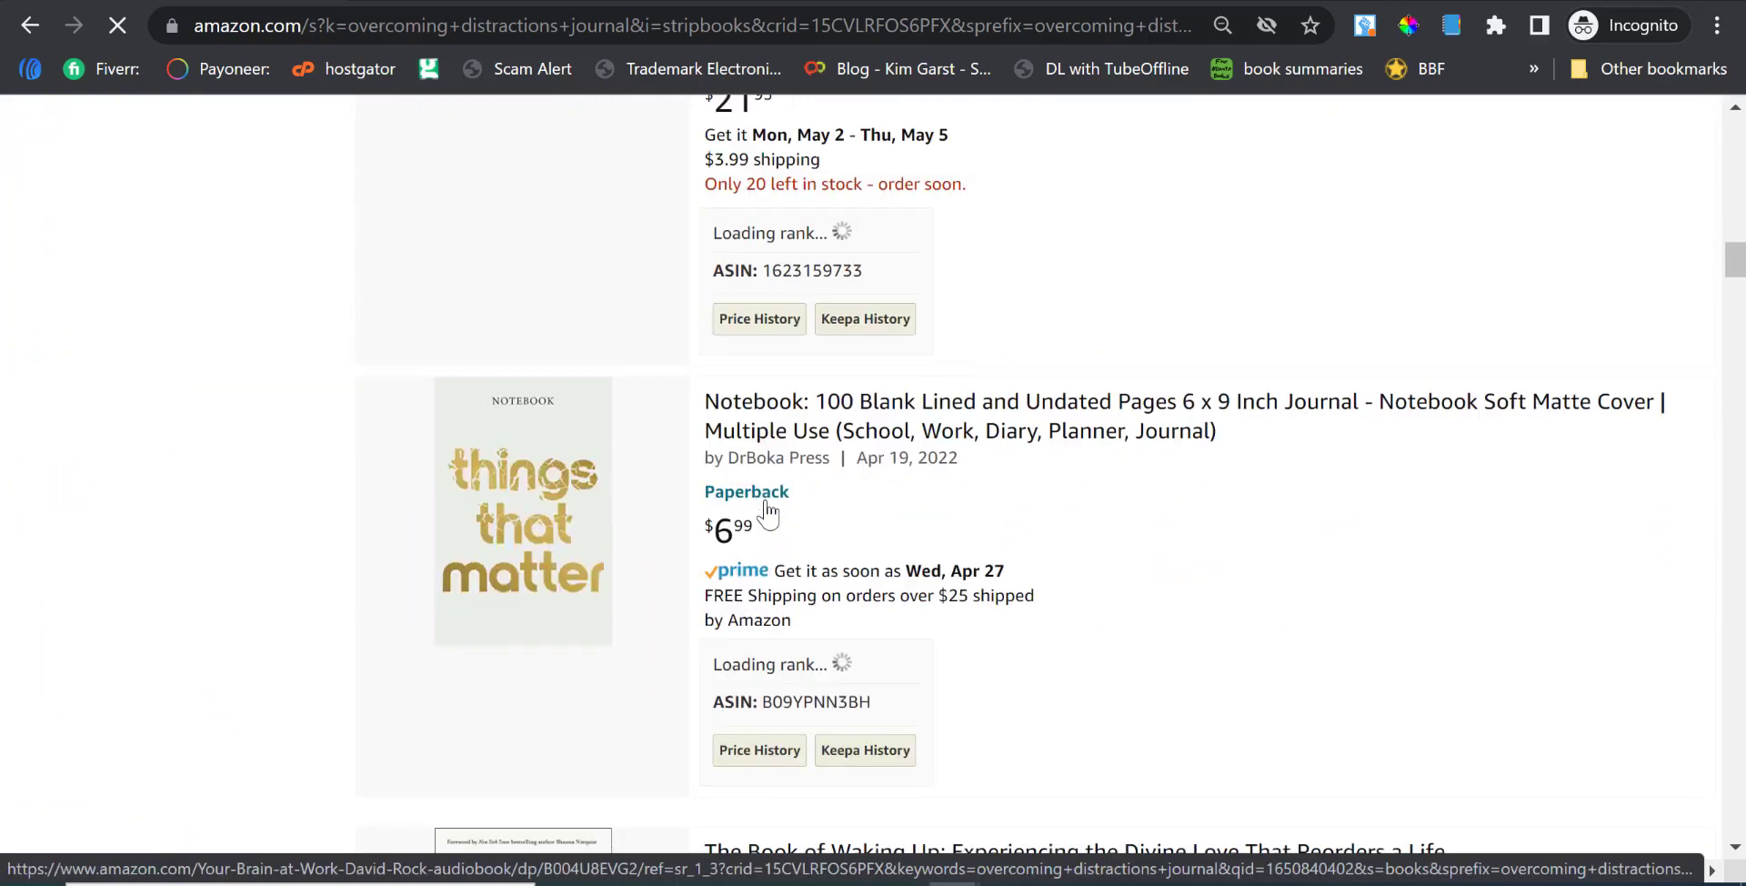
{"action": "scroll", "coordinate": [750, 550], "scroll_direction": "up", "scroll_amount": 6}
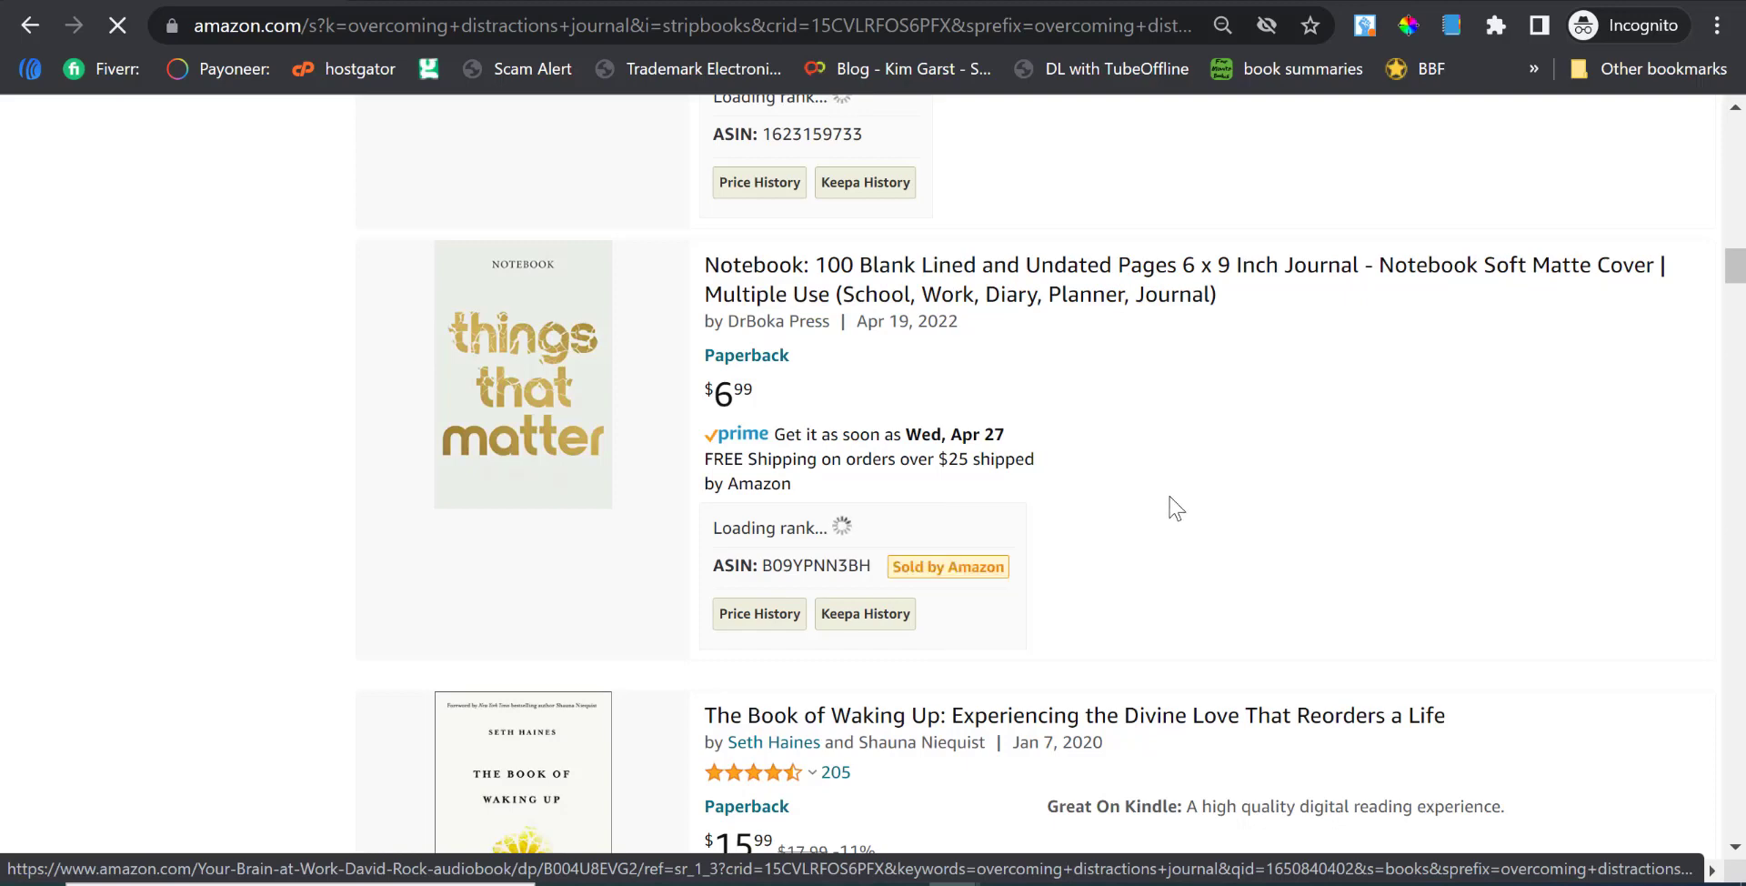
{"action": "scroll", "coordinate": [1169, 508], "scroll_direction": "up", "scroll_amount": 2}
{"action": "scroll", "coordinate": [941, 580], "scroll_direction": "down", "scroll_amount": 2}
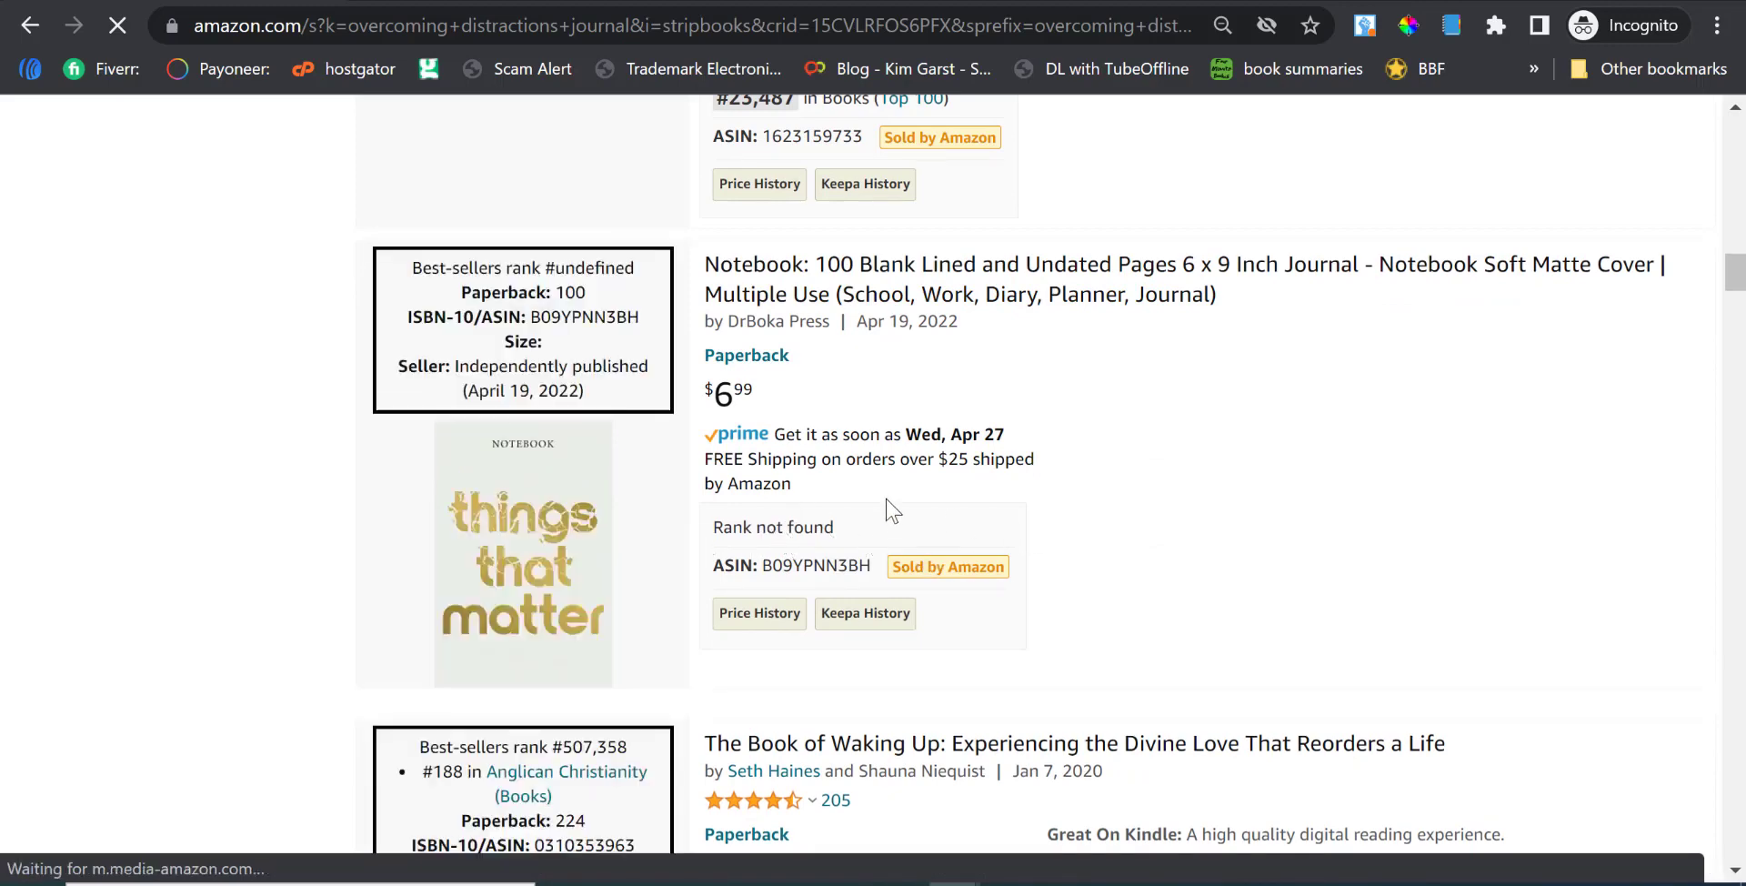
{"action": "scroll", "coordinate": [1130, 472], "scroll_direction": "down", "scroll_amount": 6}
{"action": "scroll", "coordinate": [1077, 503], "scroll_direction": "up", "scroll_amount": 6}
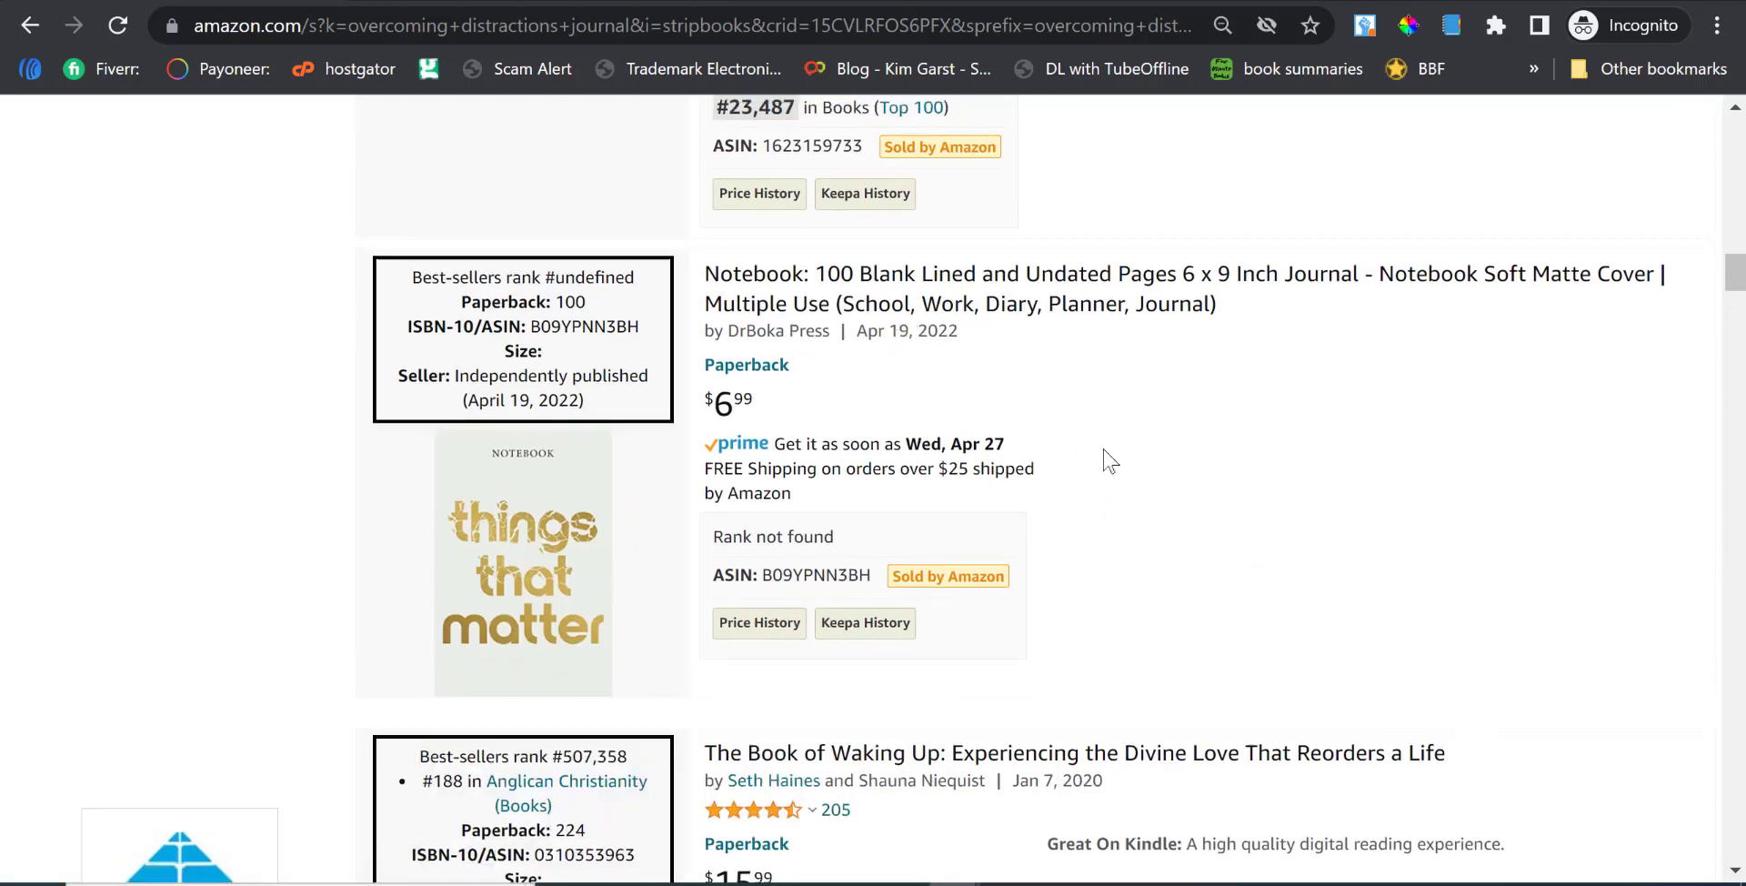
Bring up the product details preview for "The Anxiety Workbook" in the search results.
{"action": "scroll", "coordinate": [1117, 546], "scroll_direction": "up", "scroll_amount": 5}
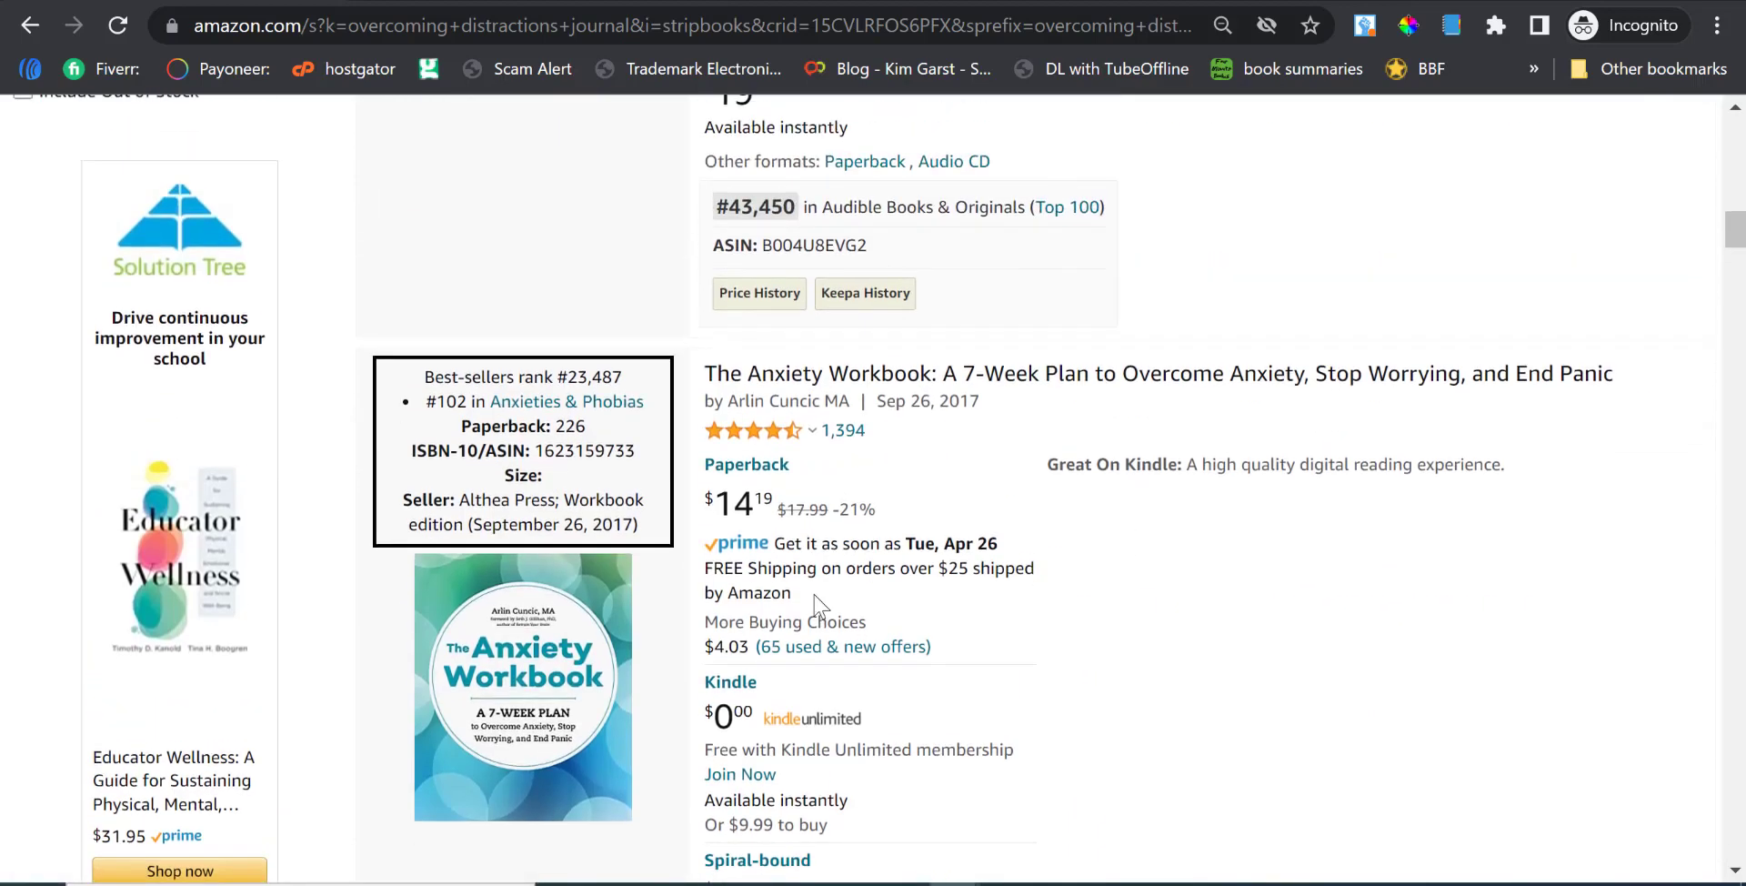
{"action": "scroll", "coordinate": [779, 534], "scroll_direction": "down", "scroll_amount": 1}
{"action": "scroll", "coordinate": [779, 535], "scroll_direction": "down", "scroll_amount": 1}
{"action": "mouse_move", "coordinate": [515, 434]}
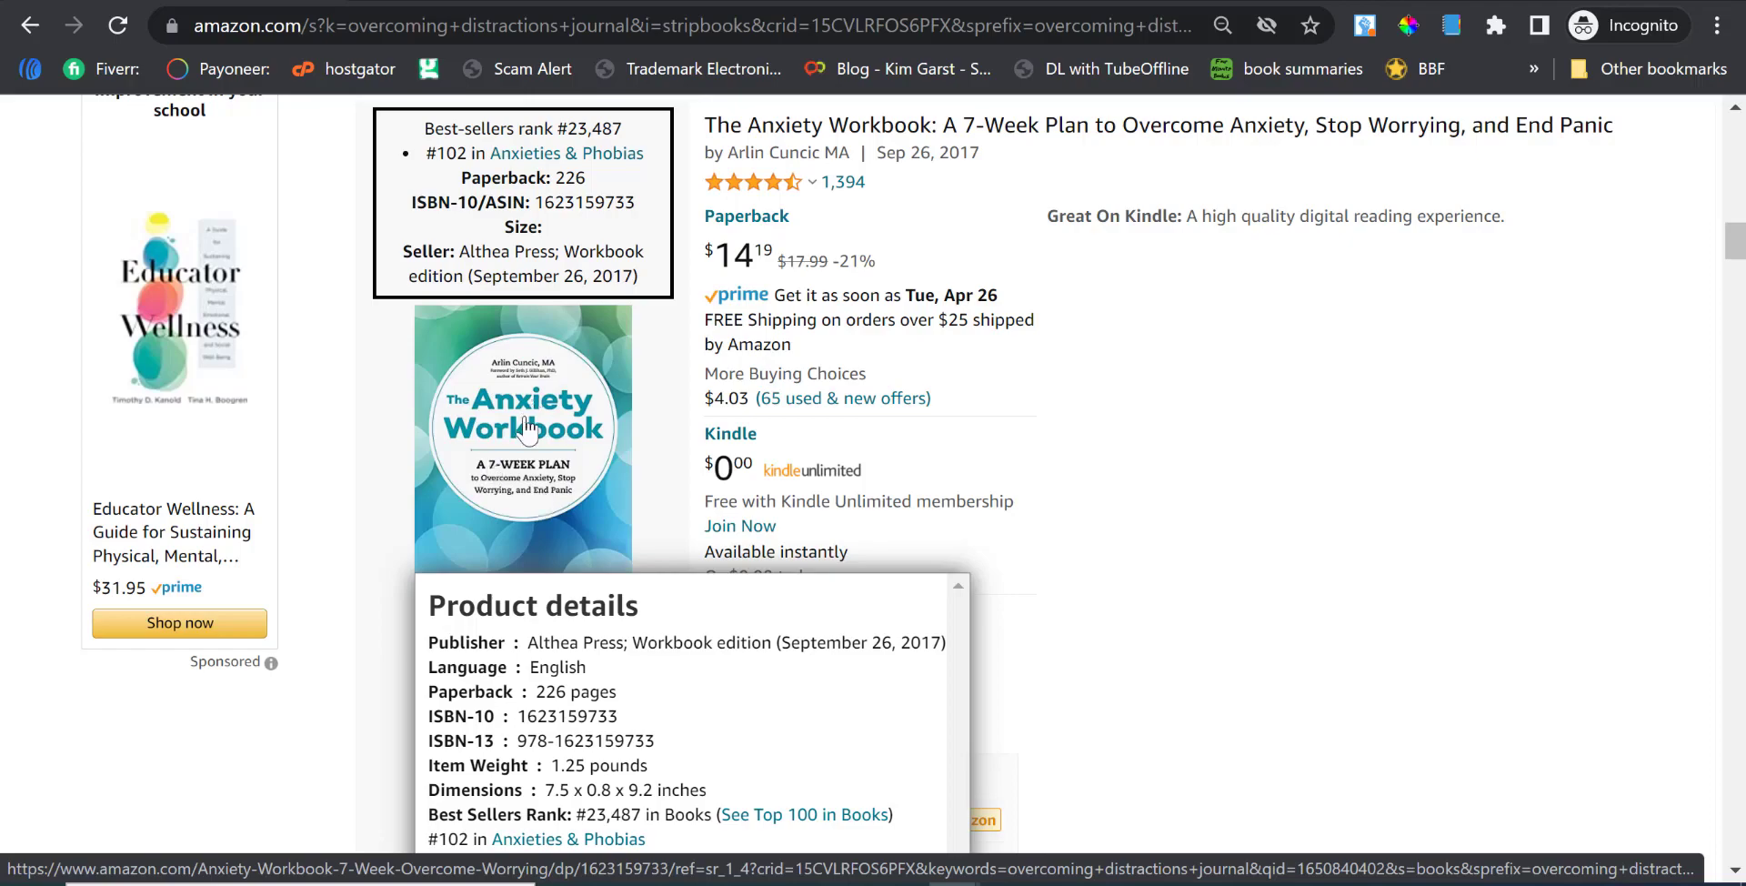
Examine the keyword niche statistics and compare the covers of the other books in the results.
{"action": "scroll", "coordinate": [1083, 503], "scroll_direction": "up", "scroll_amount": 15}
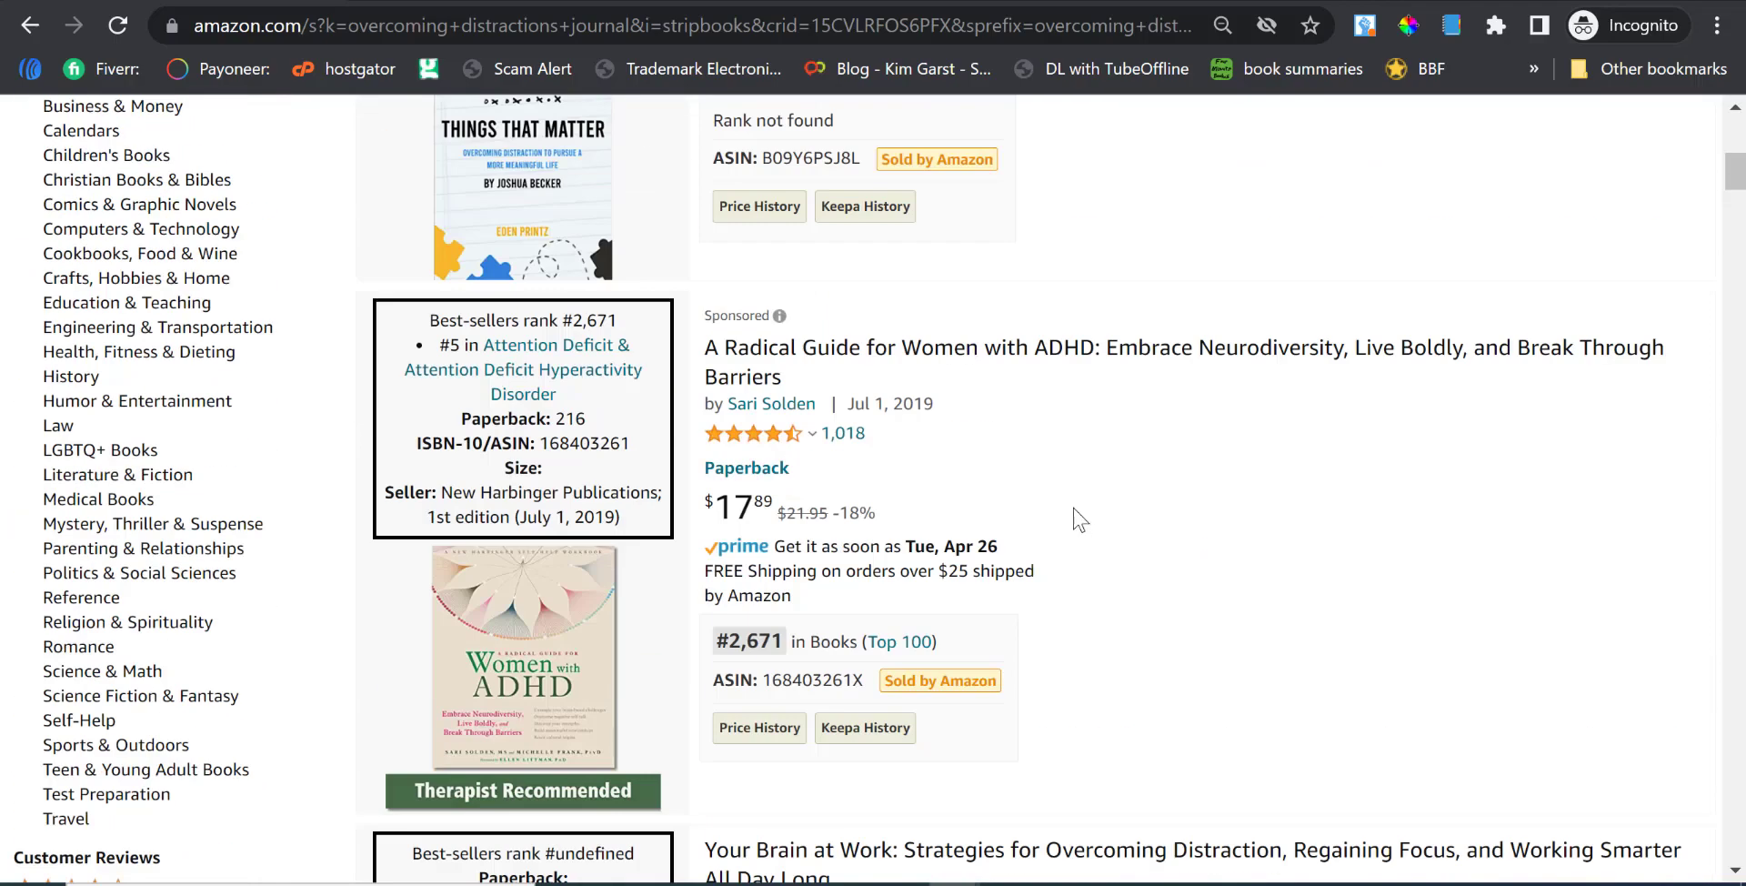
{"action": "scroll", "coordinate": [1079, 518], "scroll_direction": "down", "scroll_amount": 3}
{"action": "scroll", "coordinate": [1083, 518], "scroll_direction": "up", "scroll_amount": 10}
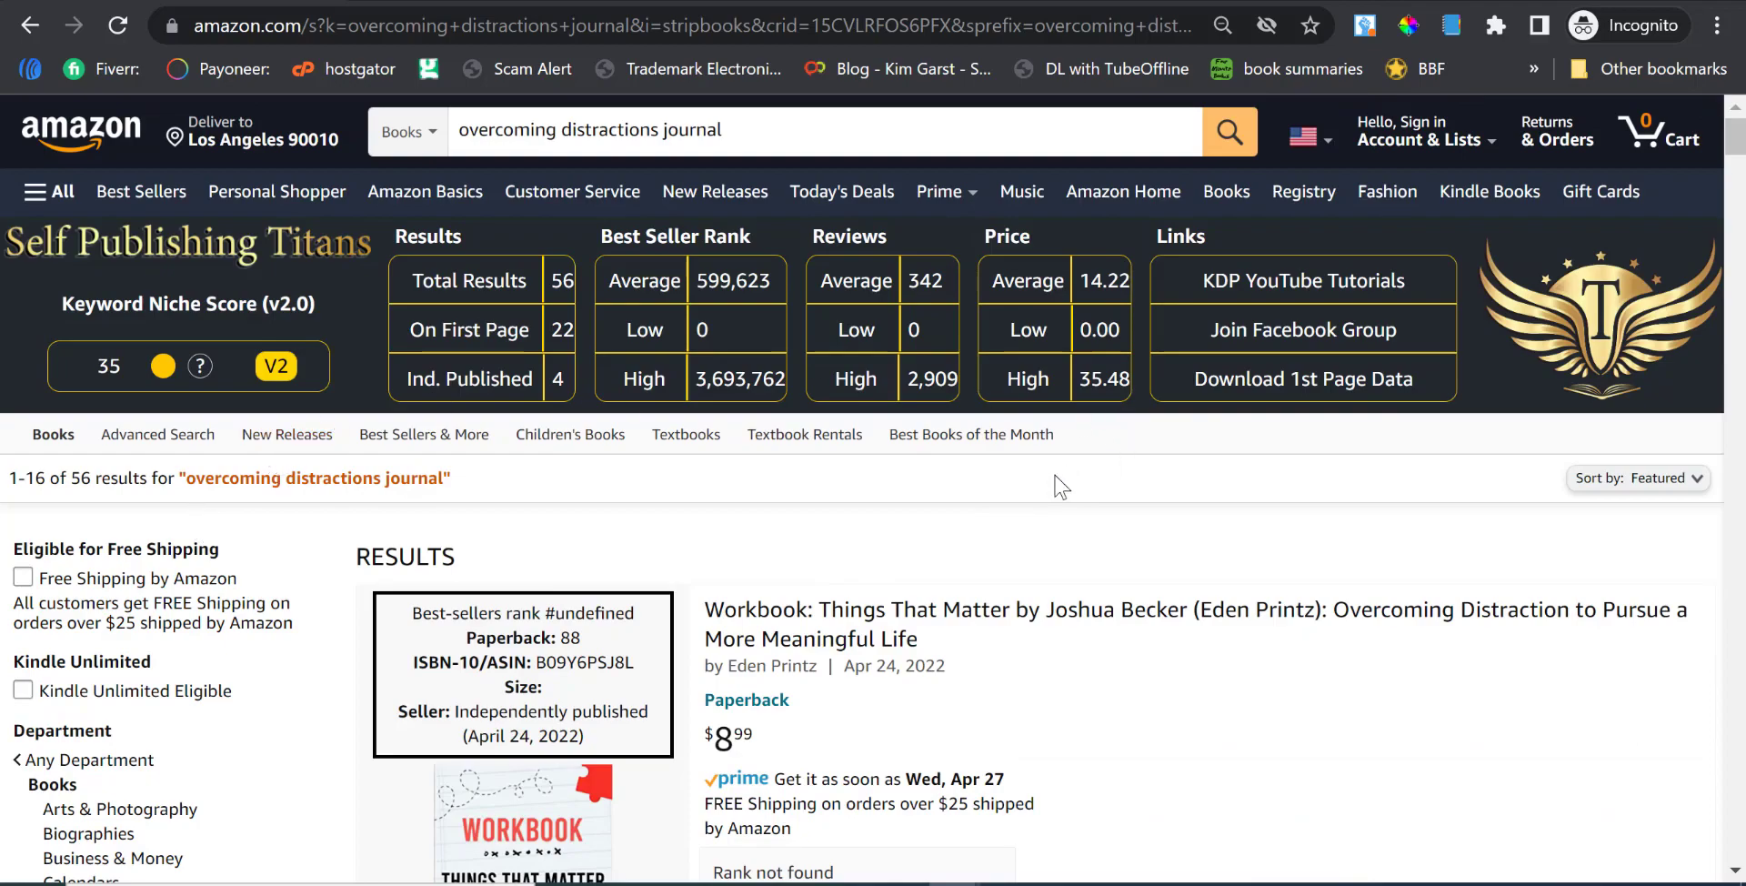
{"action": "scroll", "coordinate": [719, 502], "scroll_direction": "down", "scroll_amount": 20}
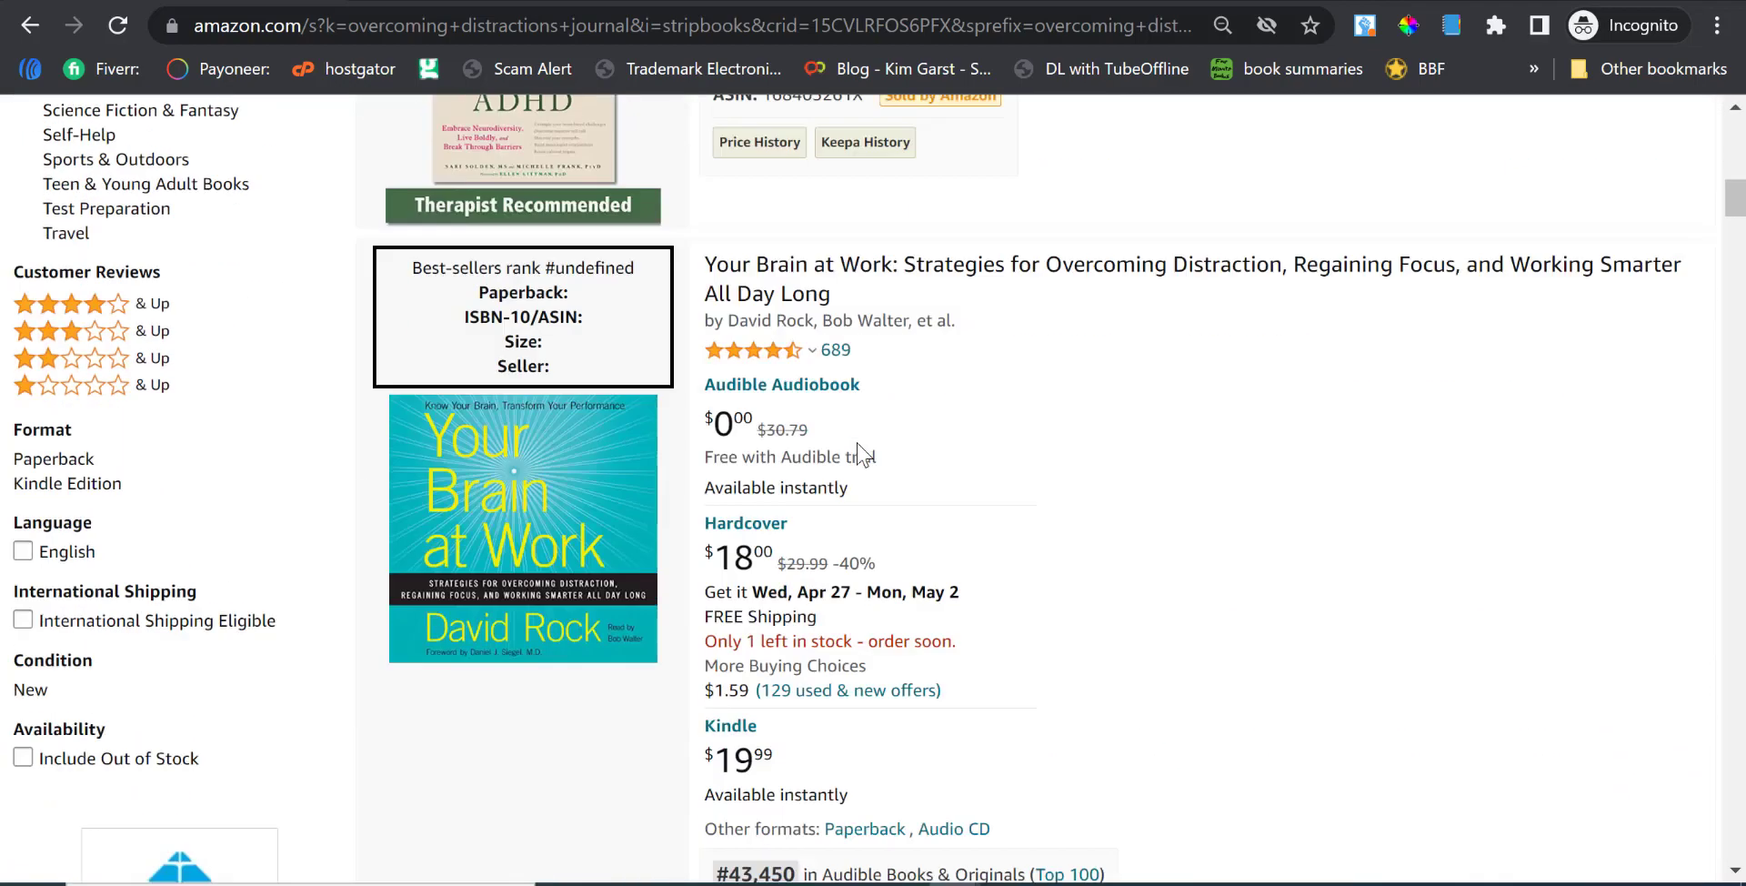
{"action": "scroll", "coordinate": [850, 460], "scroll_direction": "down", "scroll_amount": 15}
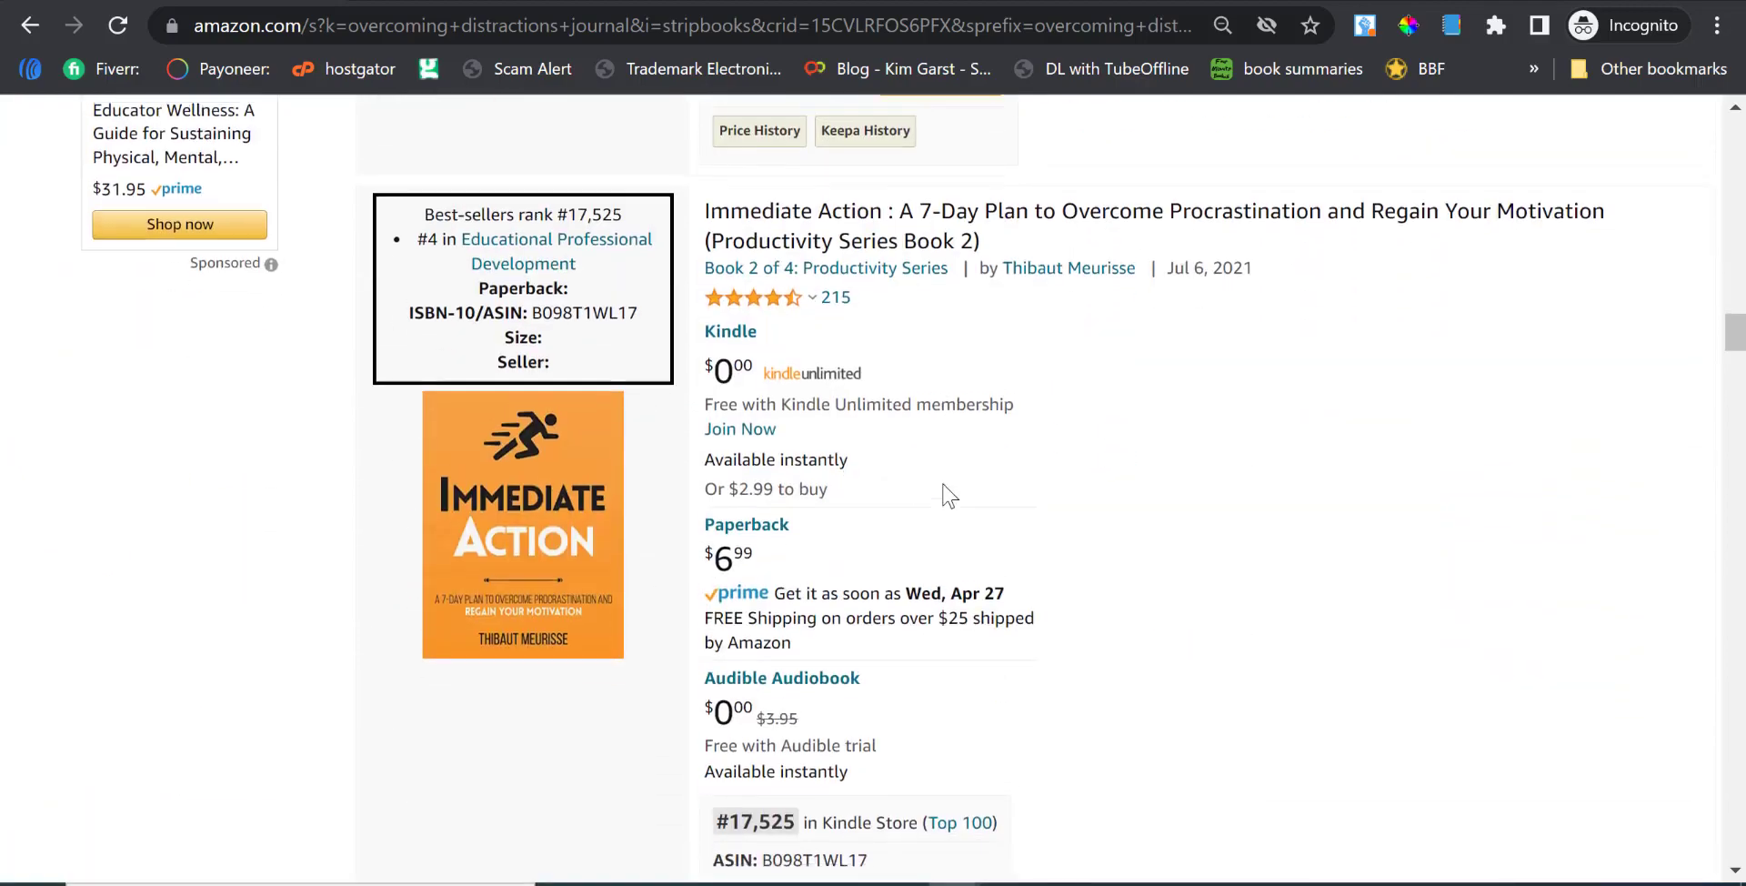
{"action": "scroll", "coordinate": [942, 488], "scroll_direction": "down", "scroll_amount": 10}
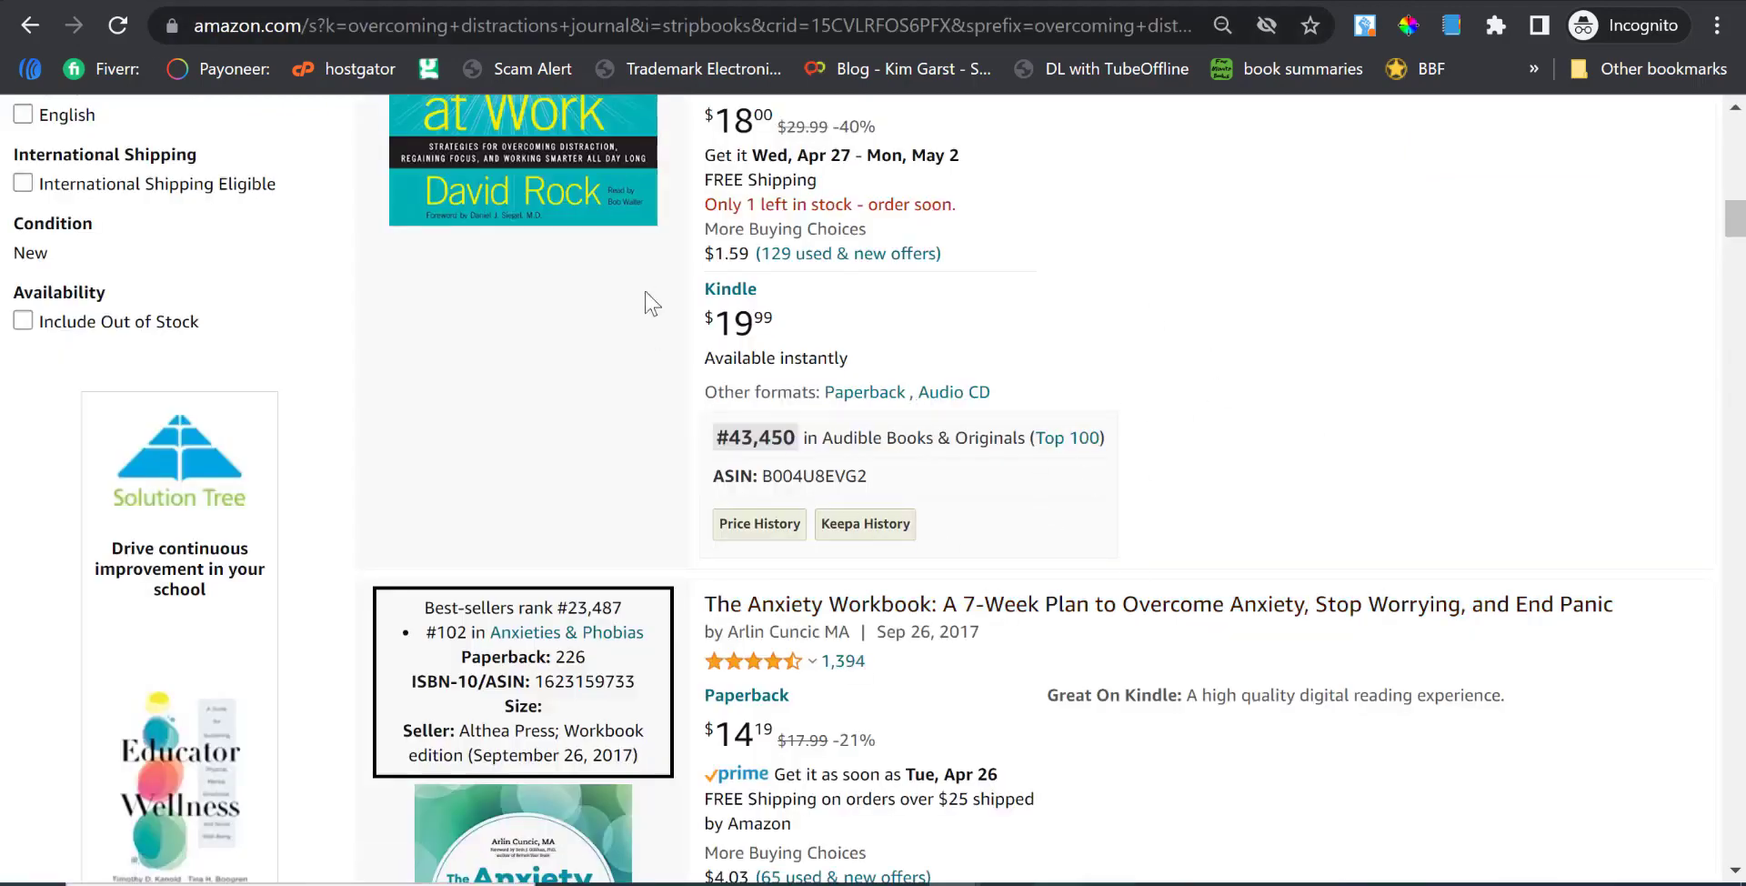
{"action": "scroll", "coordinate": [841, 499], "scroll_direction": "up", "scroll_amount": 15}
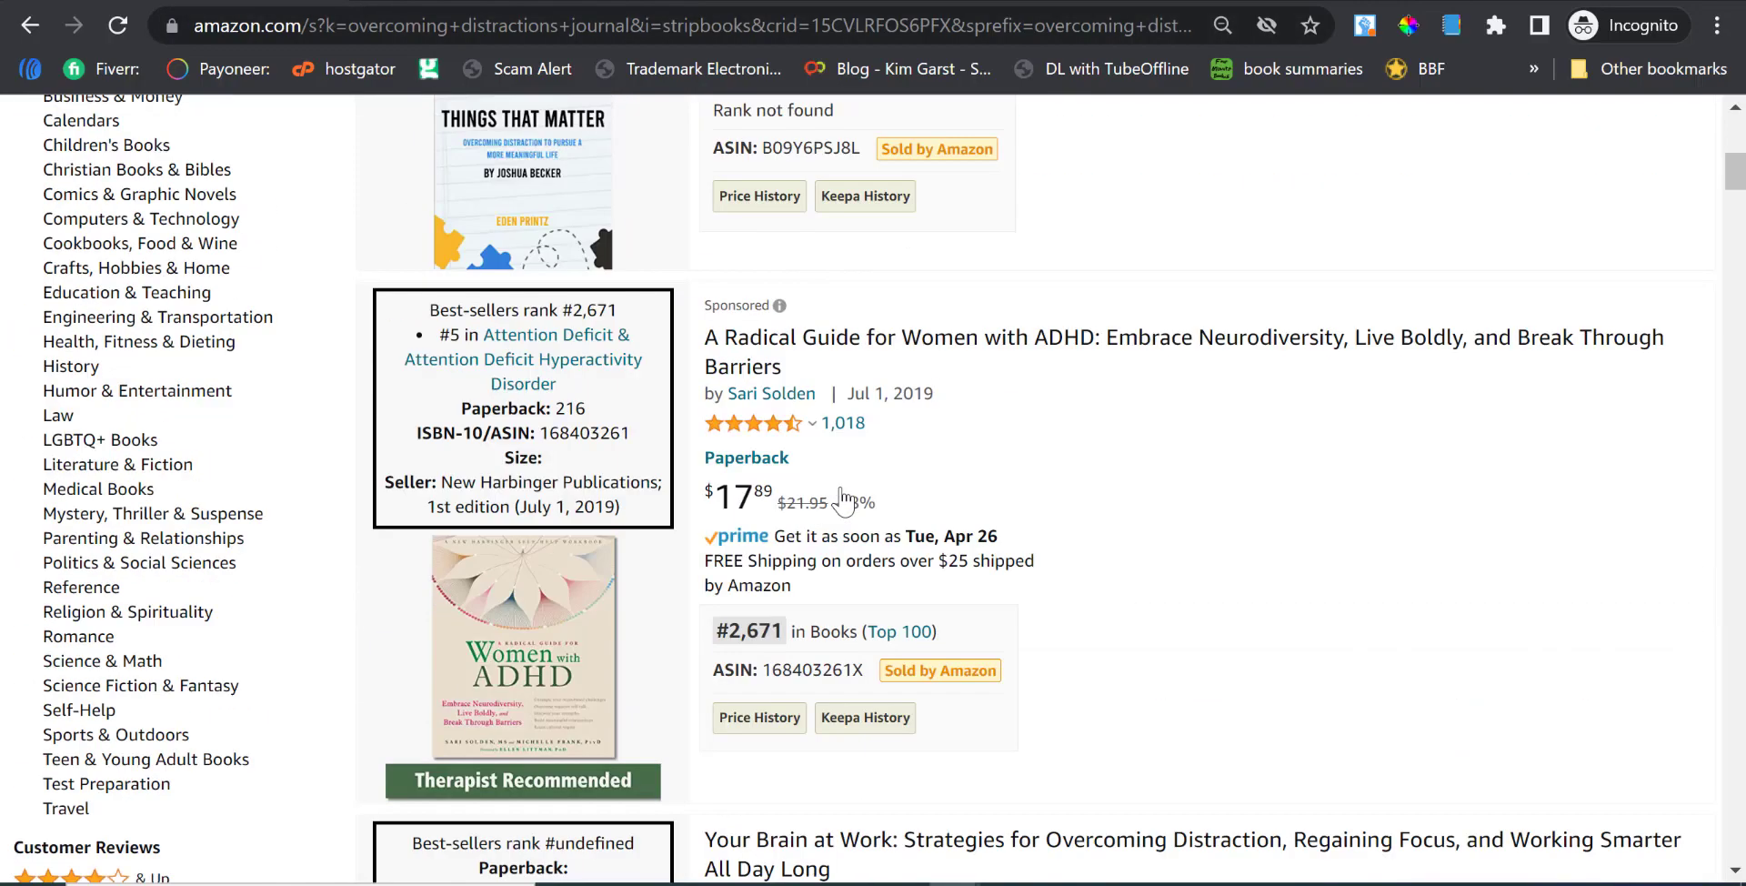
Search Google for "paperback image" in a new browser tab and look through the image results.
{"action": "key", "text": "ctrl+t"}
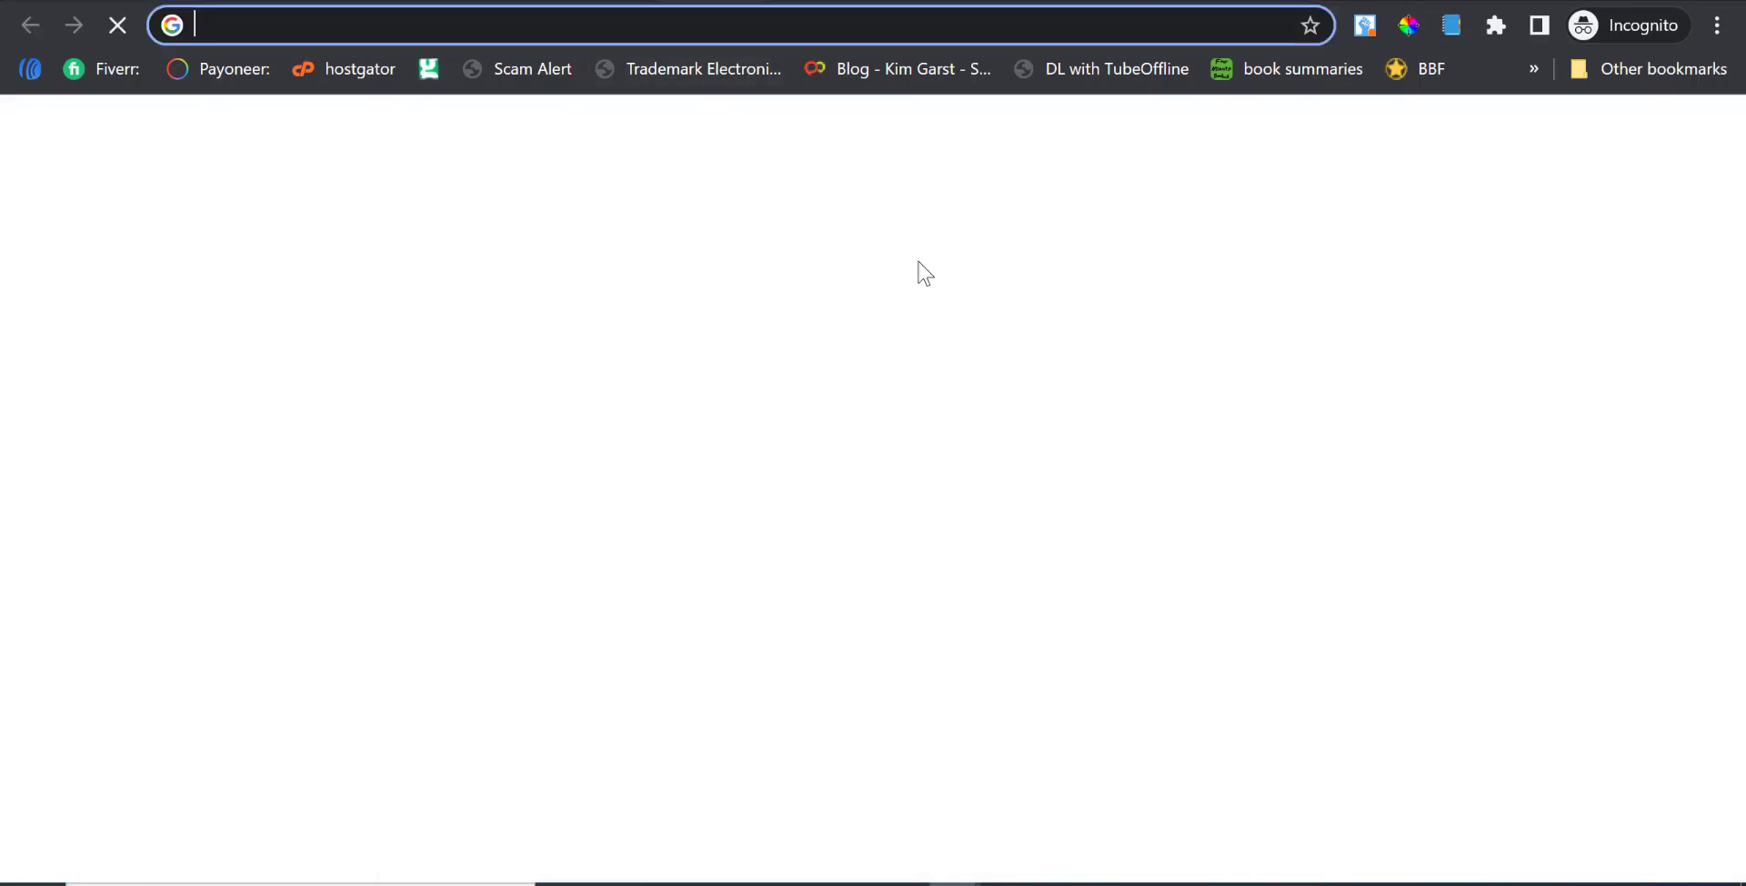
{"action": "type", "text": "paperback "}
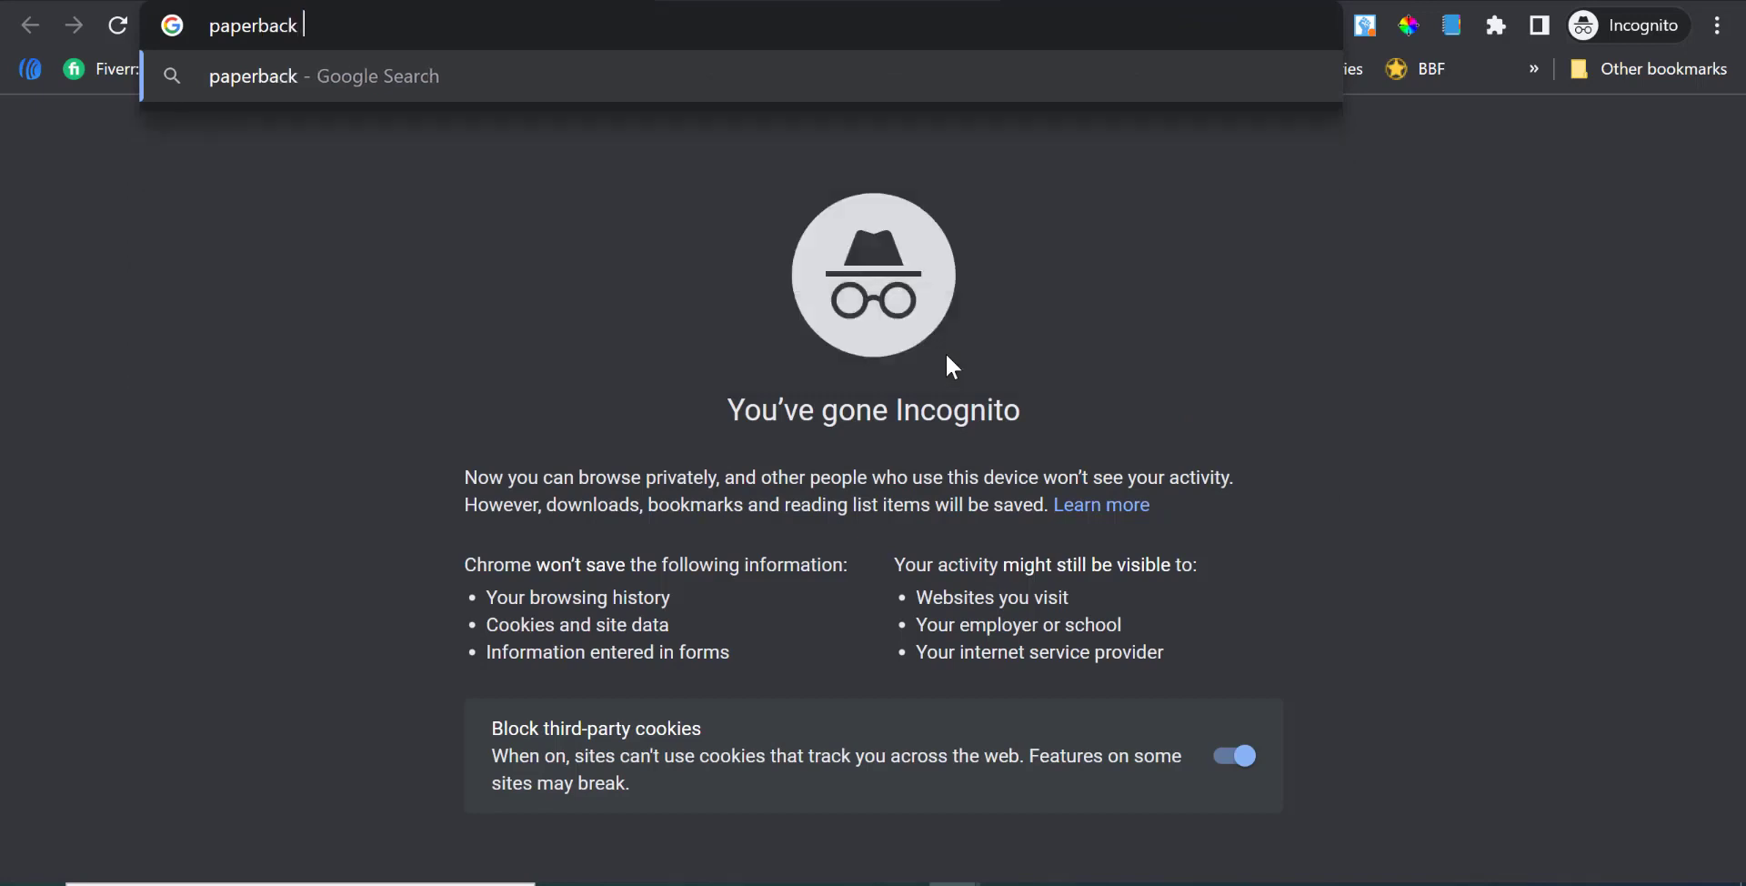
{"action": "type", "text": "image"}
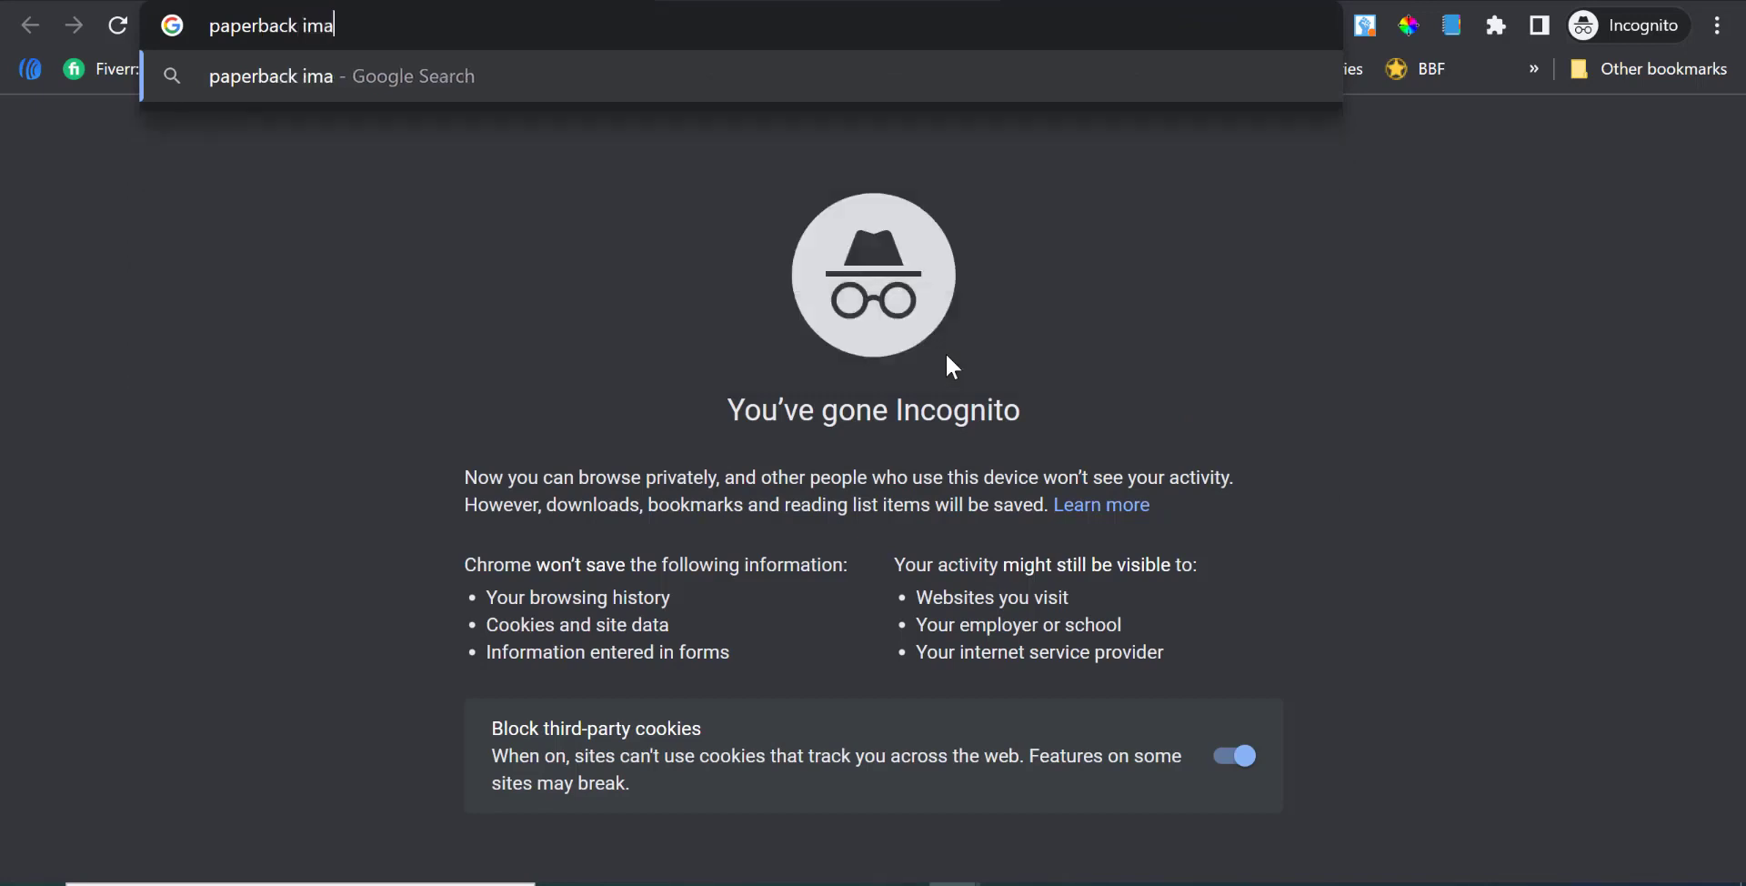
{"action": "key", "text": "Return"}
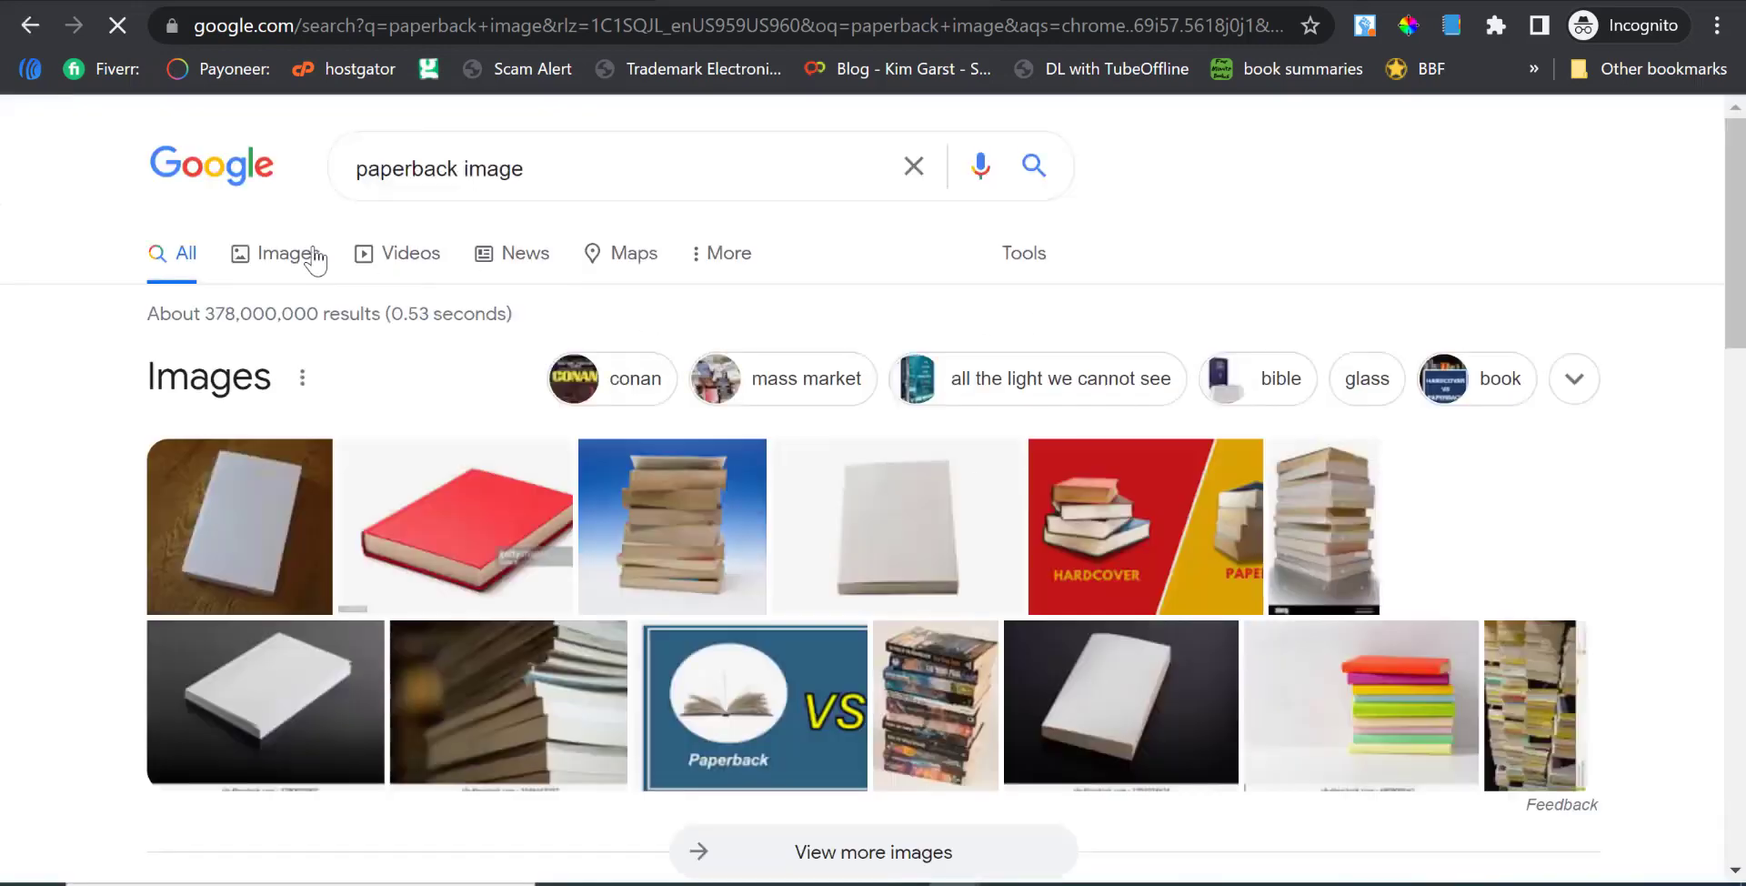
{"action": "left_click", "coordinate": [307, 258]}
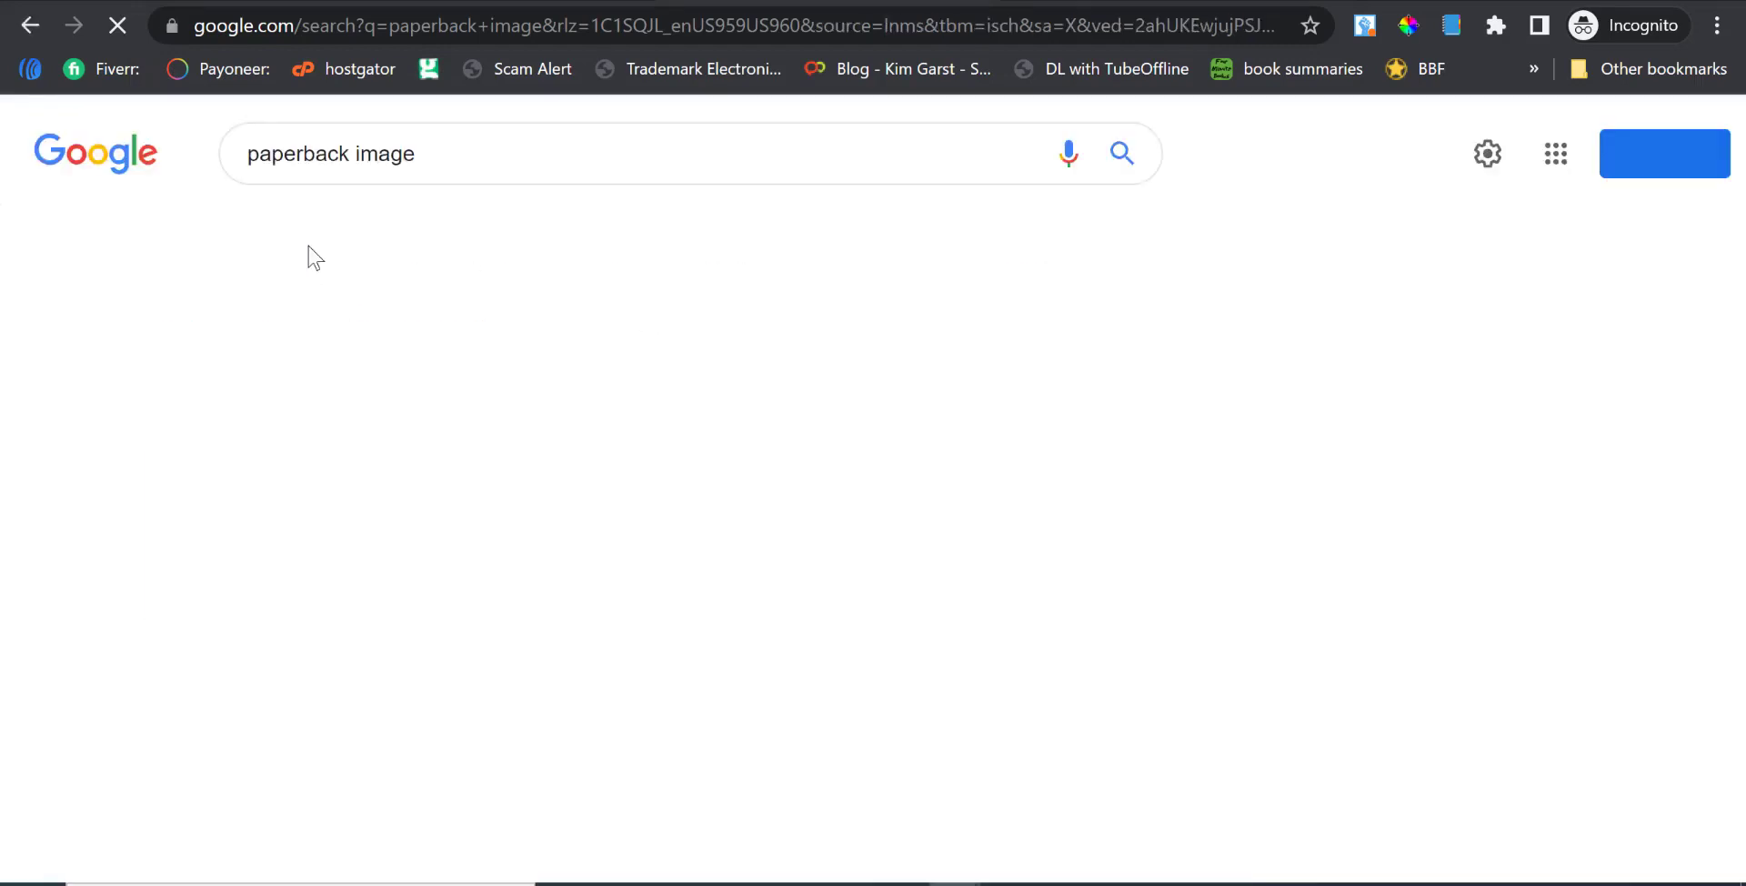
{"action": "scroll", "coordinate": [946, 582], "scroll_direction": "down", "scroll_amount": 3}
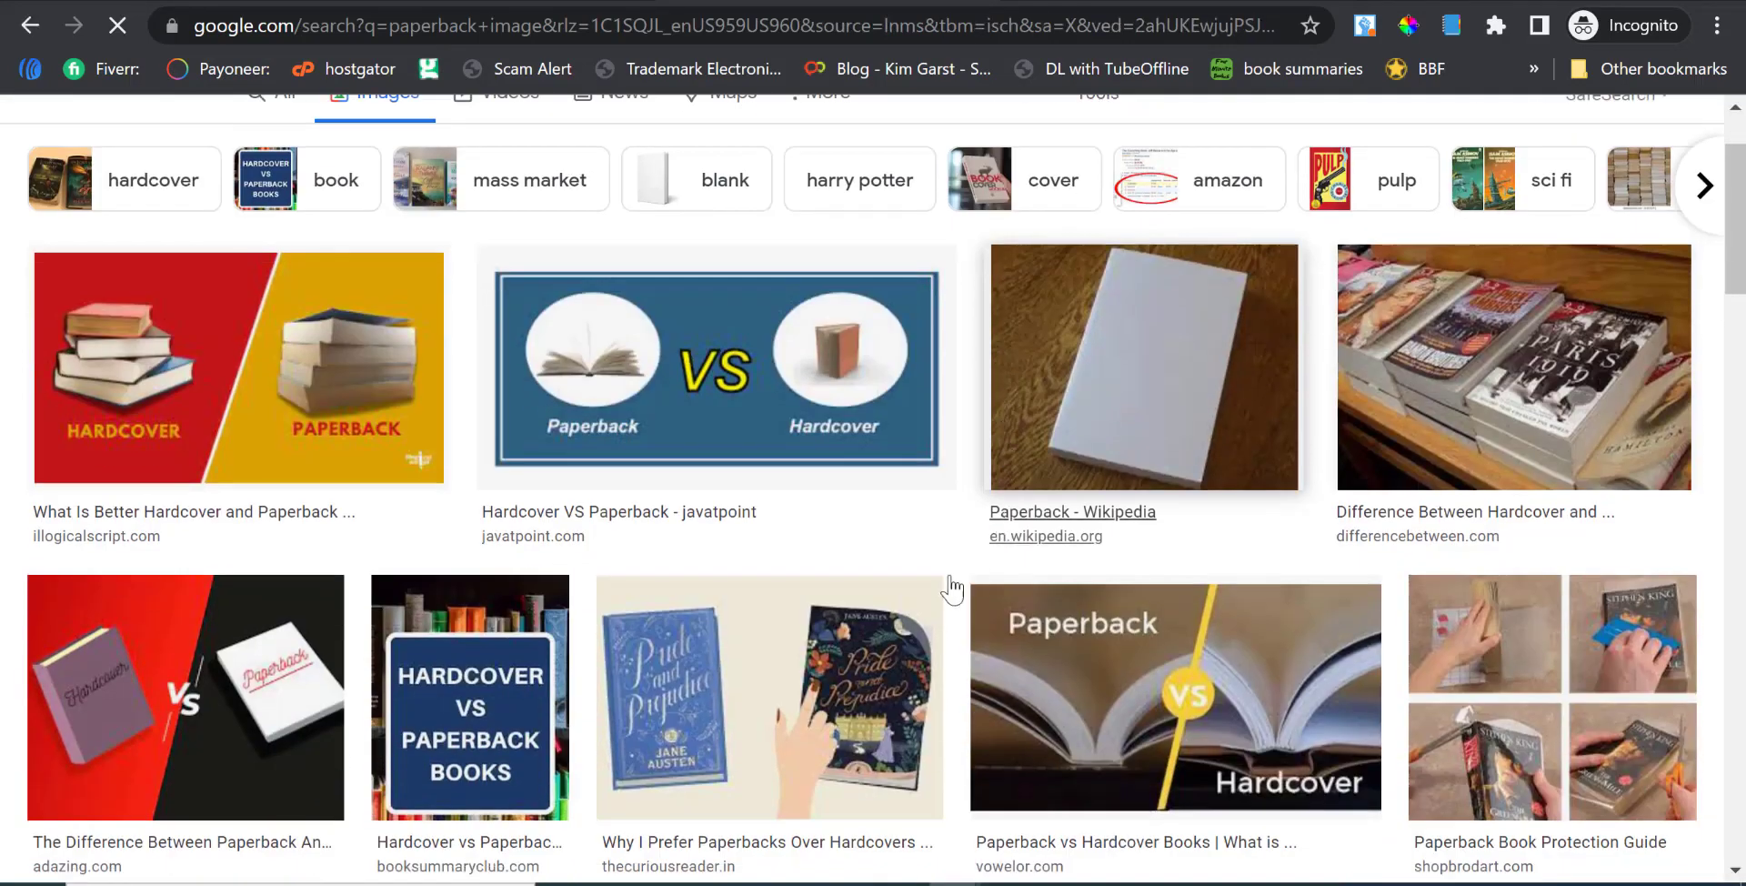
{"action": "scroll", "coordinate": [833, 553], "scroll_direction": "down", "scroll_amount": 5}
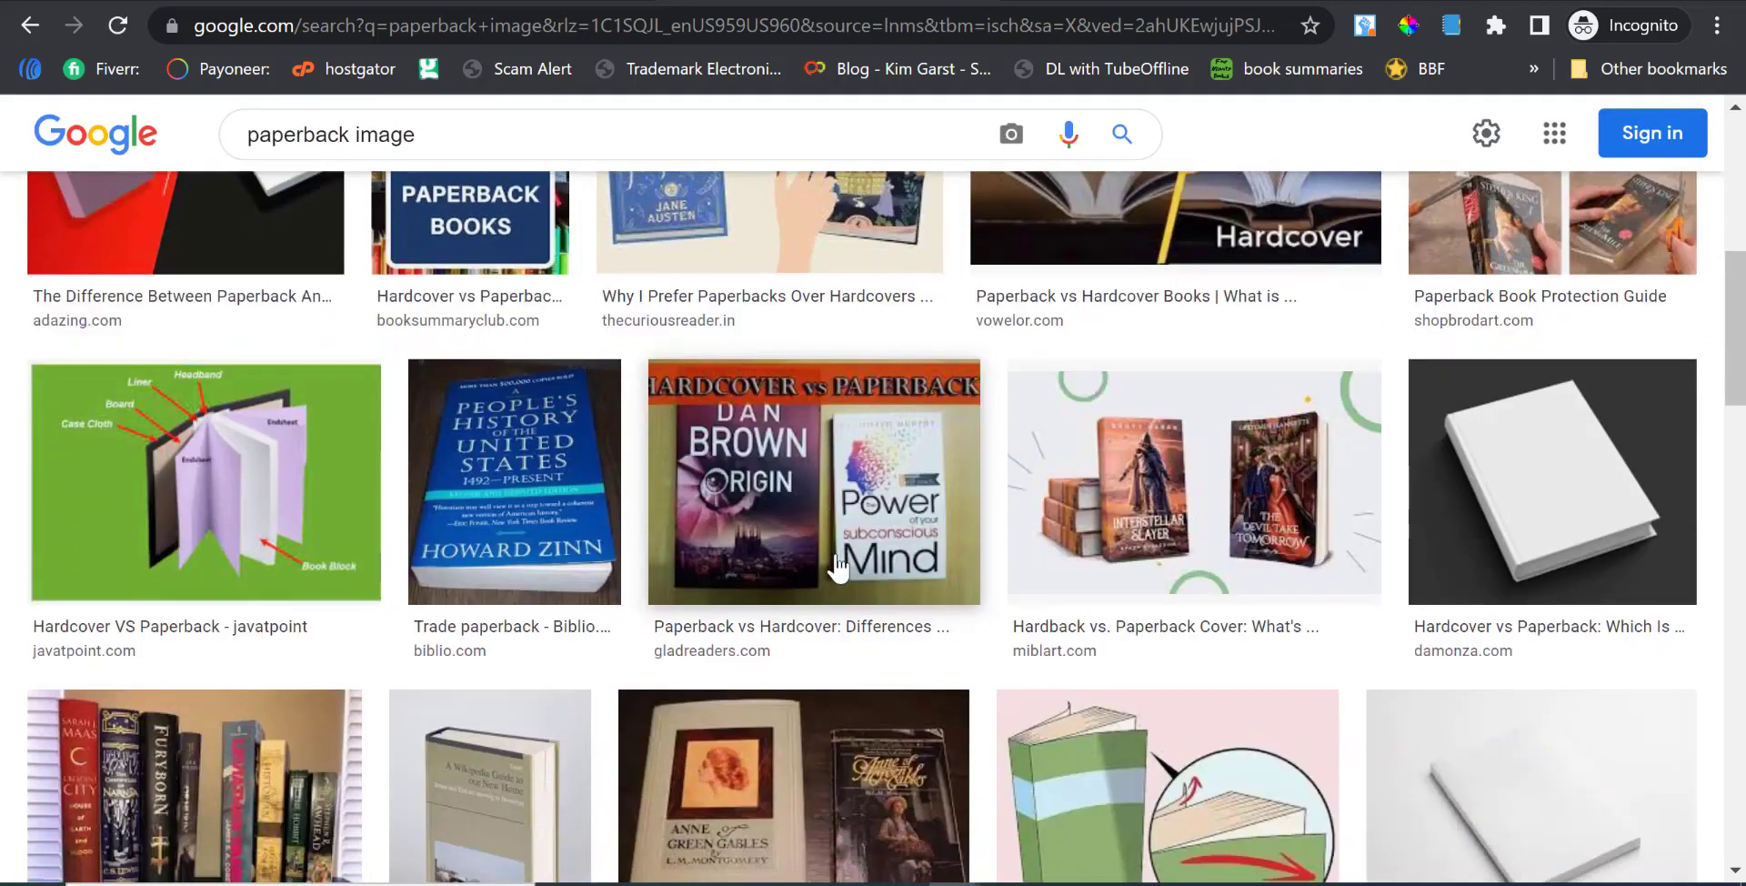
{"action": "scroll", "coordinate": [836, 564], "scroll_direction": "down", "scroll_amount": 6}
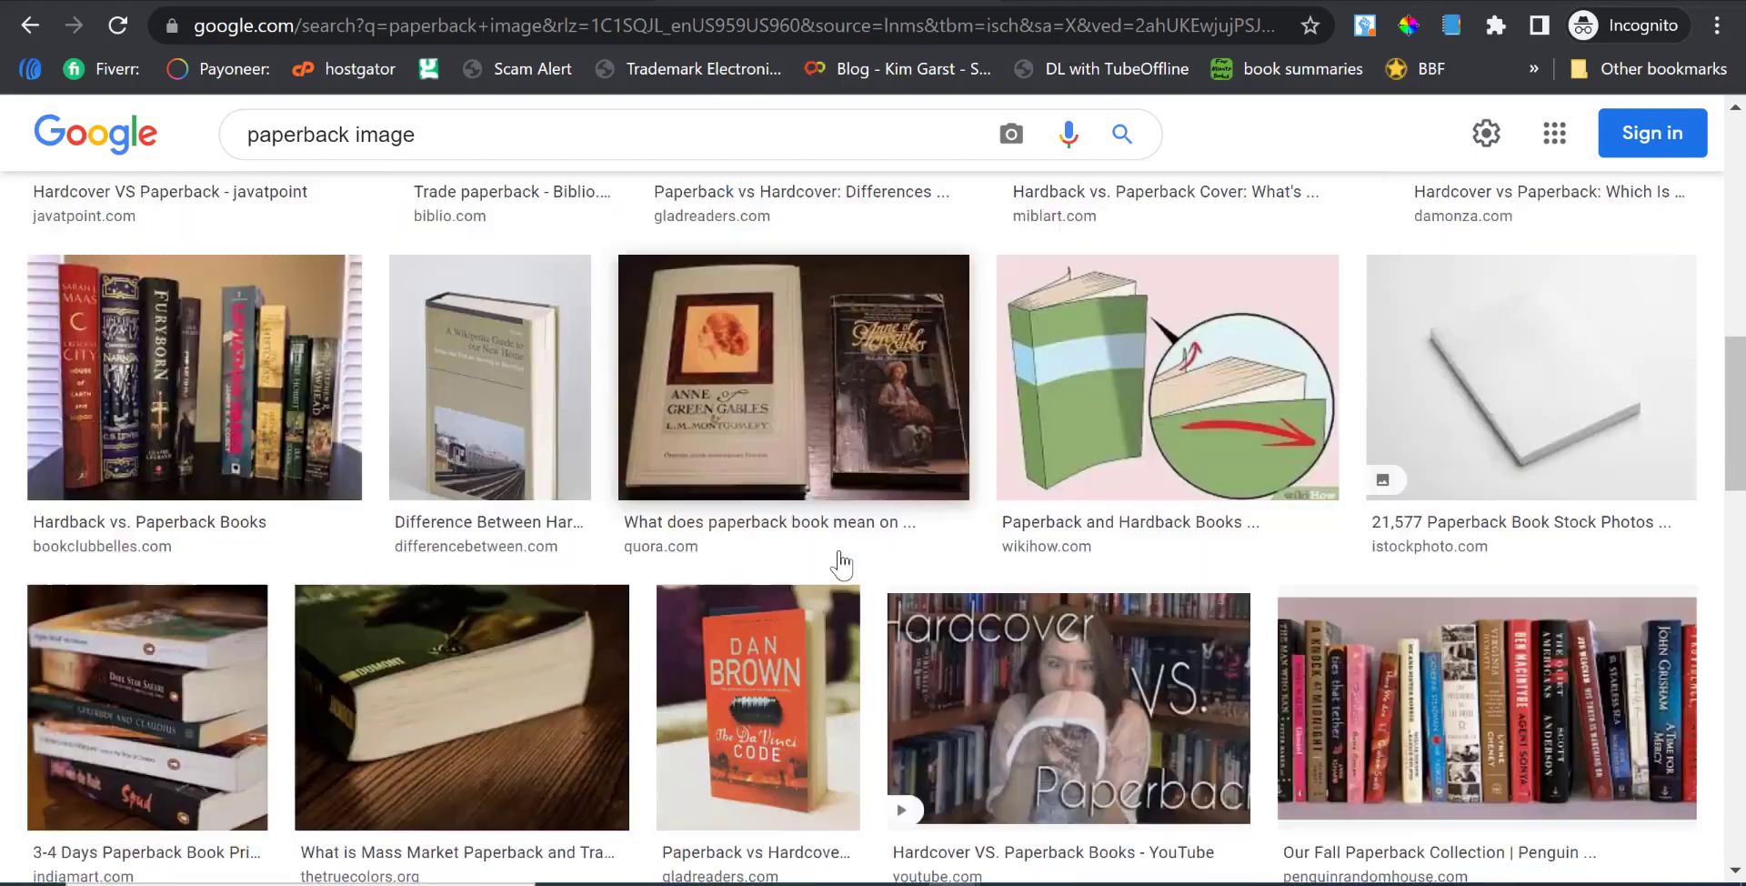
Refine the Google image search to "paperback cover design image" and run it.
{"action": "scroll", "coordinate": [831, 568], "scroll_direction": "up", "scroll_amount": 12}
{"action": "scroll", "coordinate": [831, 570], "scroll_direction": "up", "scroll_amount": 2}
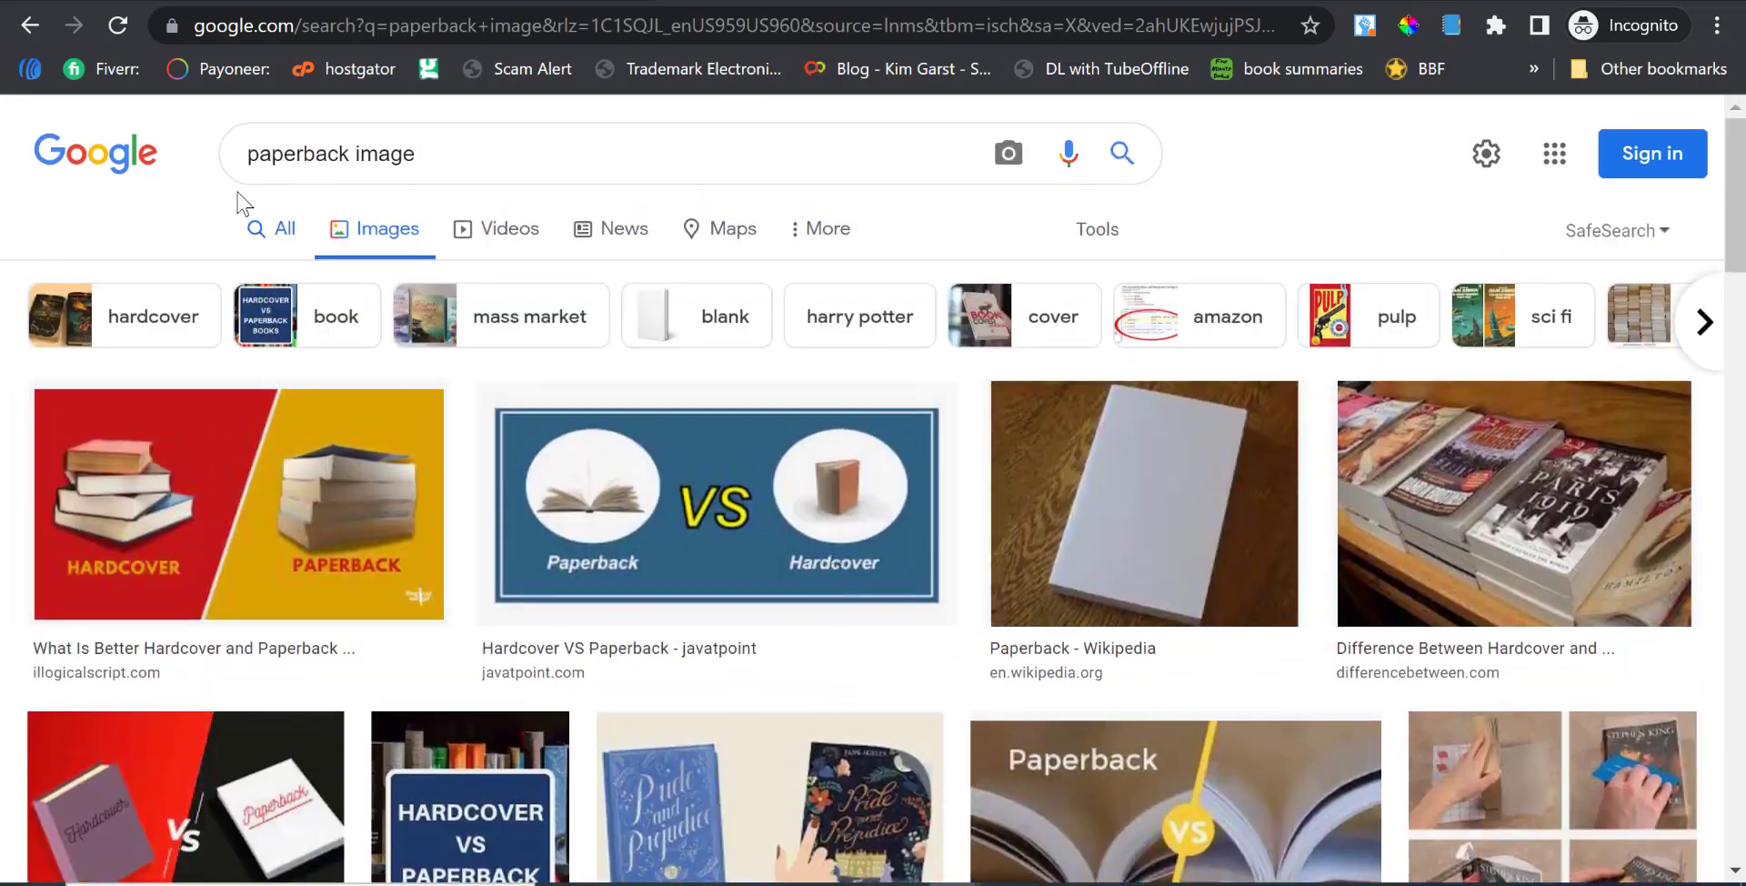
{"action": "left_click", "coordinate": [353, 159]}
{"action": "type", "text": "cover"}
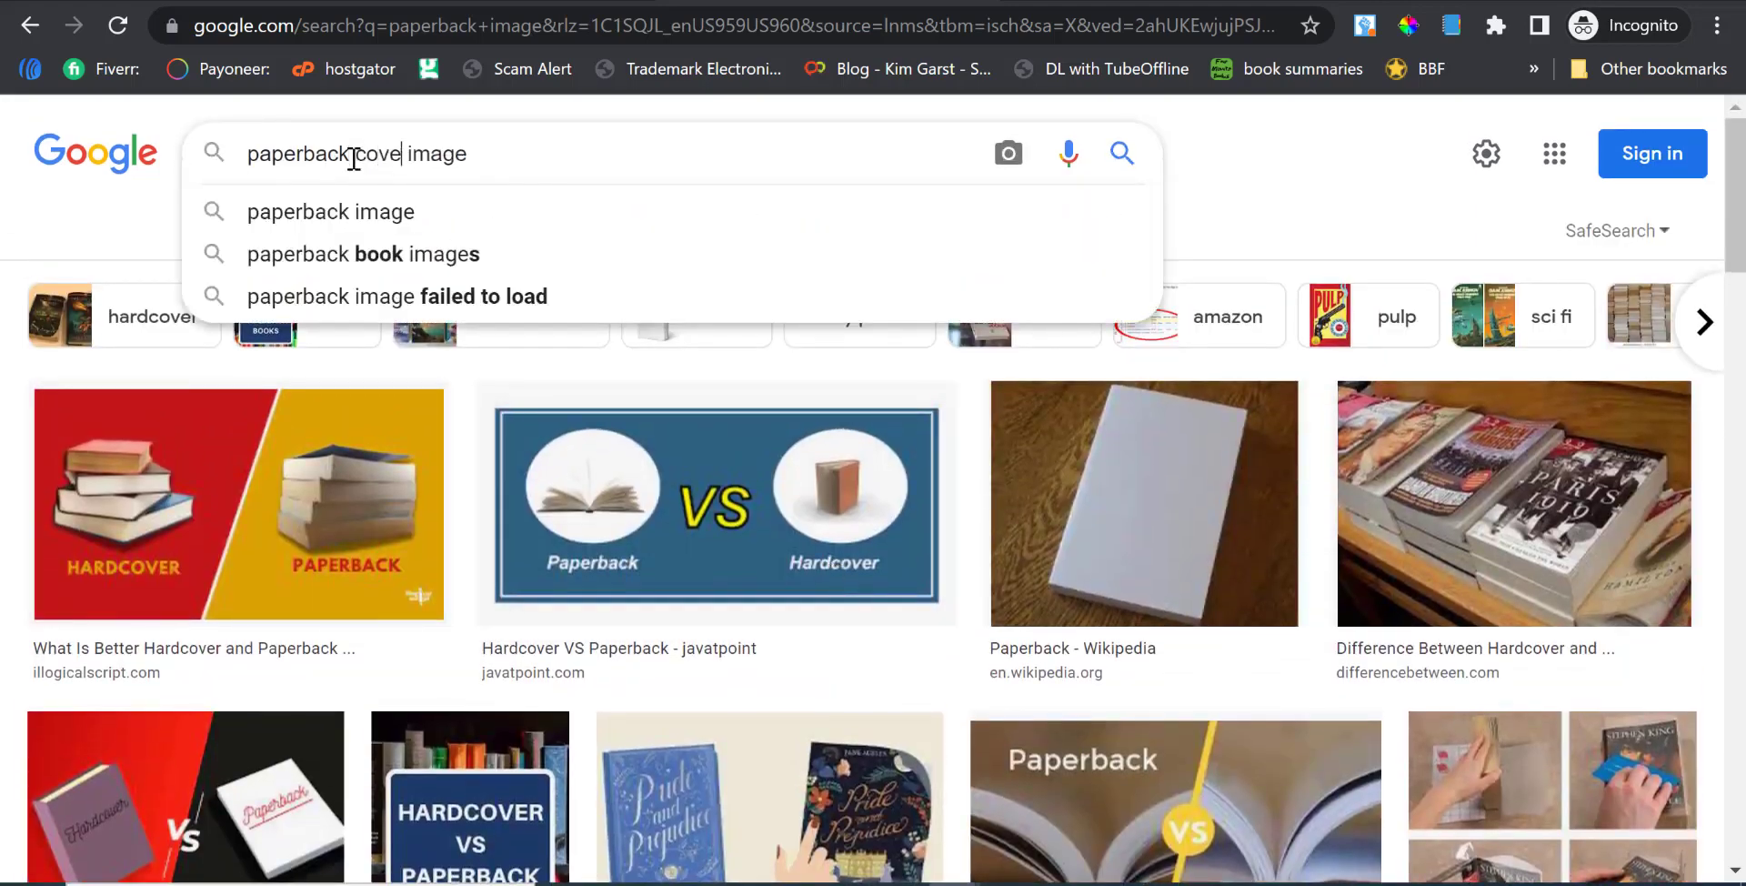
{"action": "type", "text": " design"}
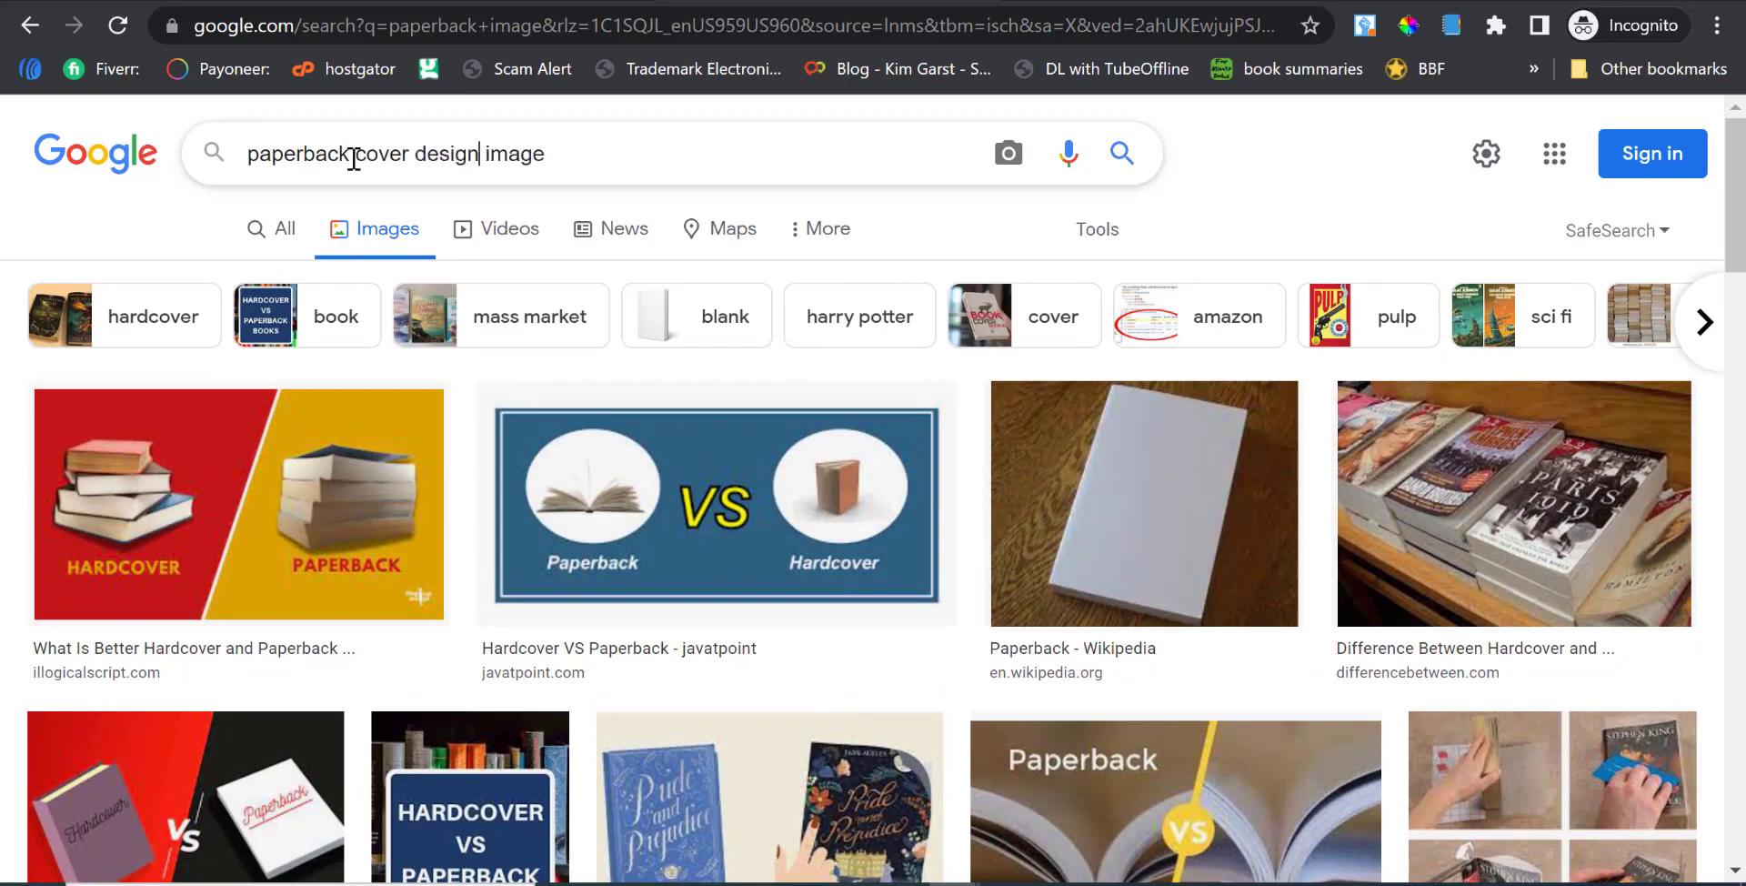
{"action": "key", "text": "Return"}
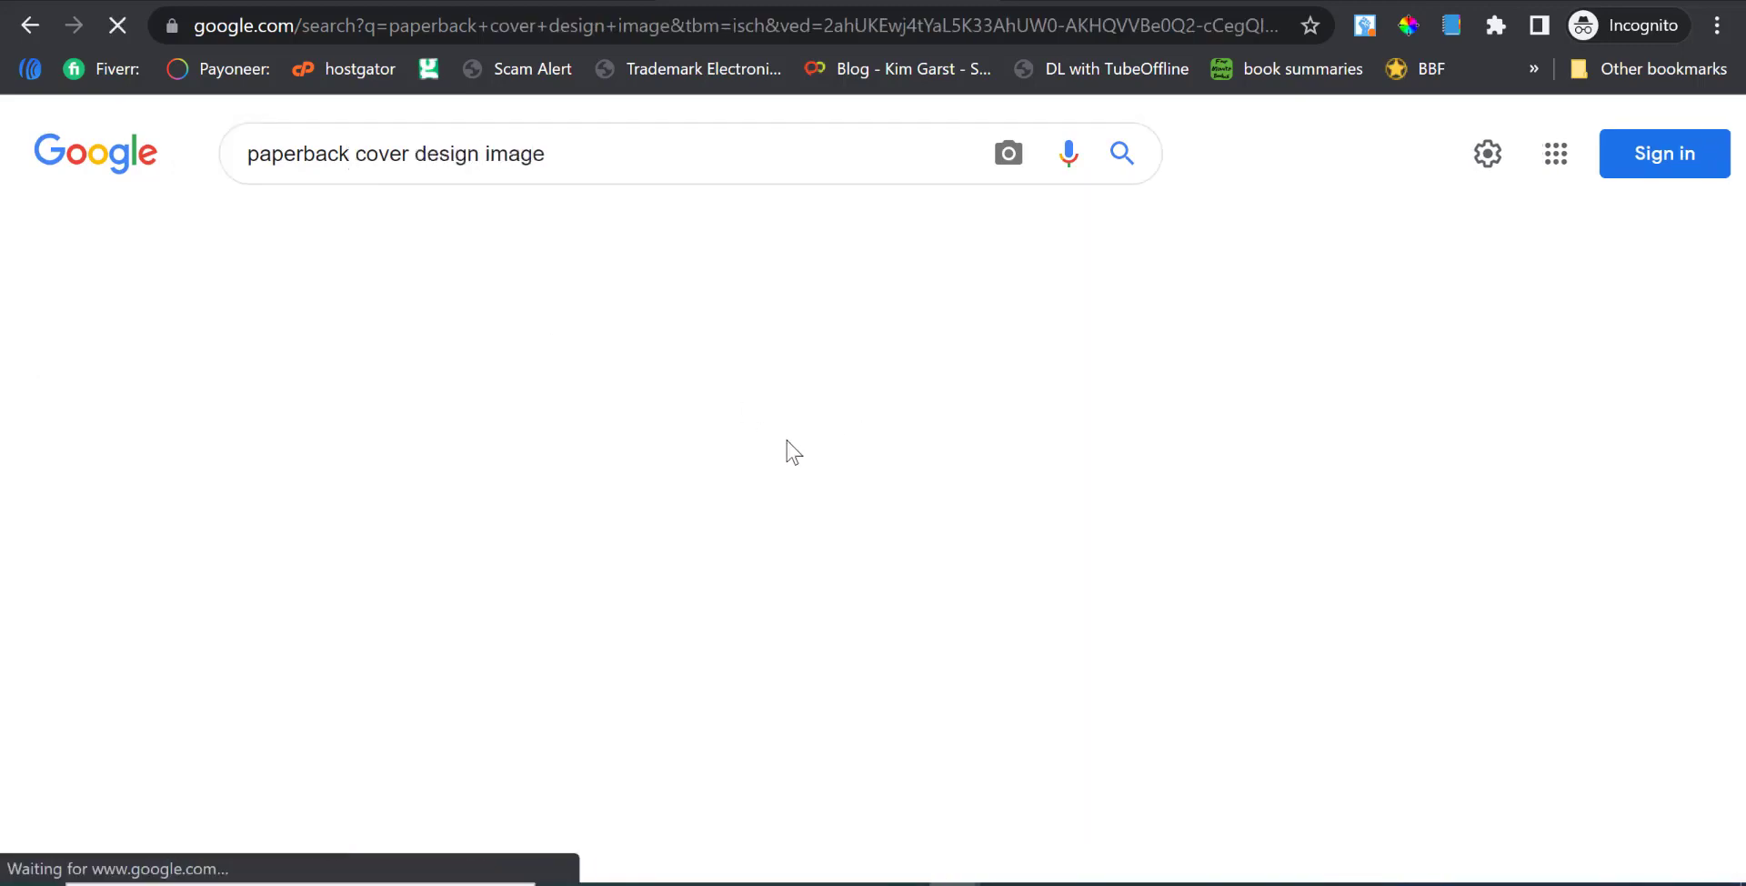
Look over the first cover design results and preview the green "Book Title" cover from Windows Report.
{"action": "scroll", "coordinate": [850, 419], "scroll_direction": "down", "scroll_amount": 2}
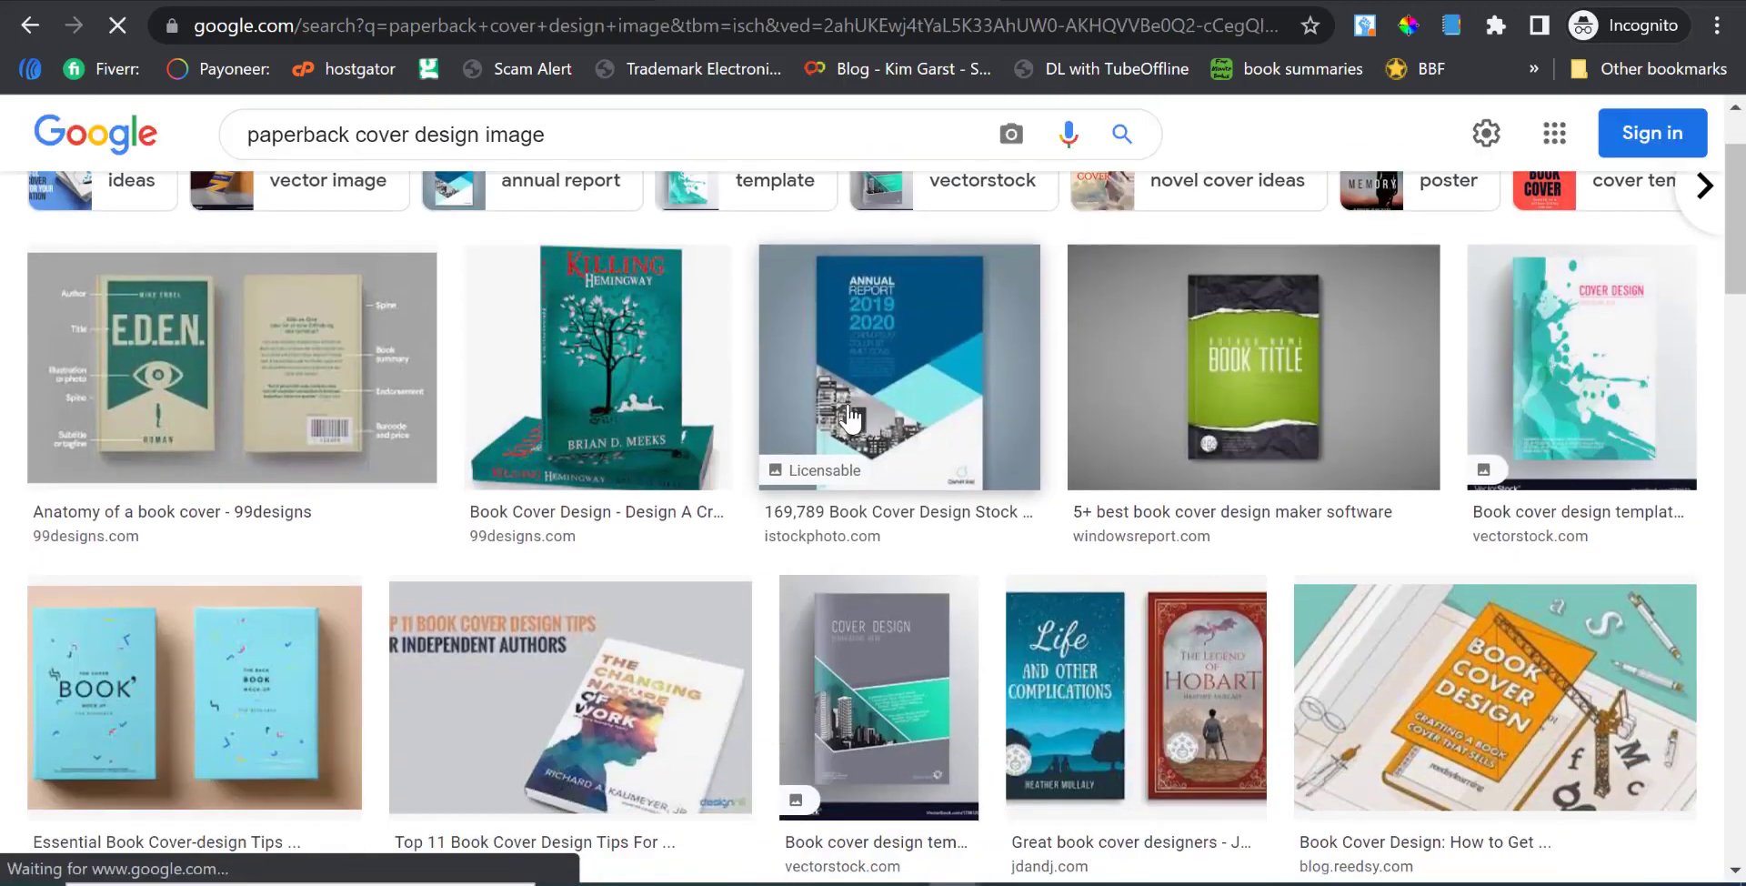
{"action": "scroll", "coordinate": [850, 418], "scroll_direction": "down", "scroll_amount": 2}
{"action": "scroll", "coordinate": [1005, 309], "scroll_direction": "down", "scroll_amount": 3}
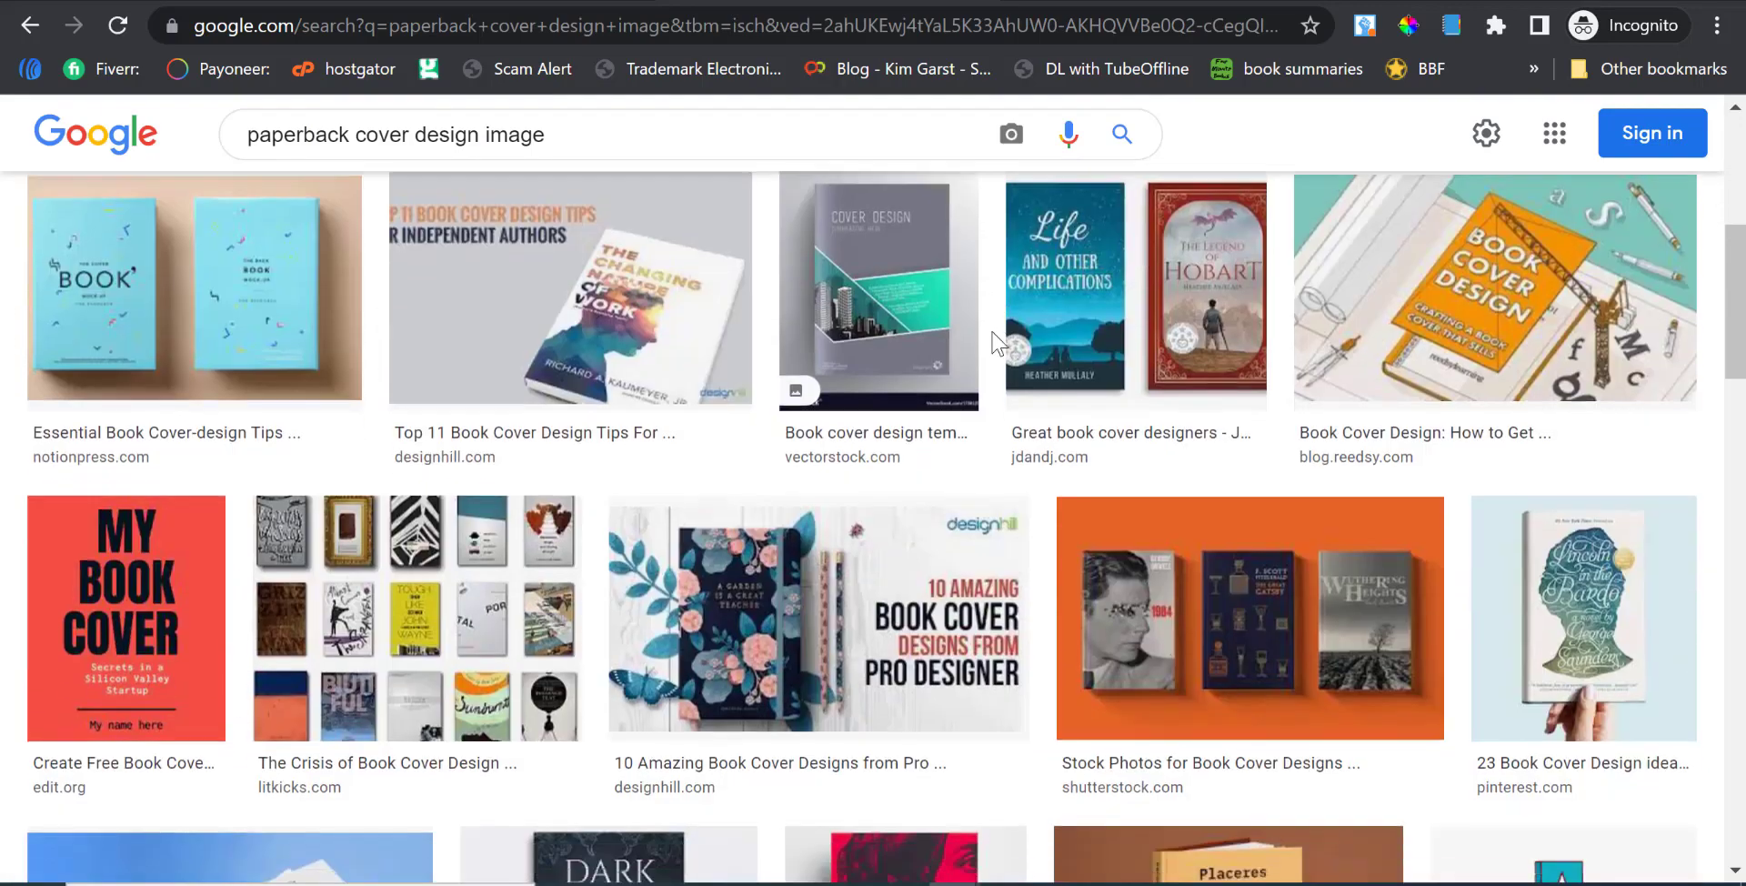
{"action": "scroll", "coordinate": [1103, 564], "scroll_direction": "up", "scroll_amount": 6}
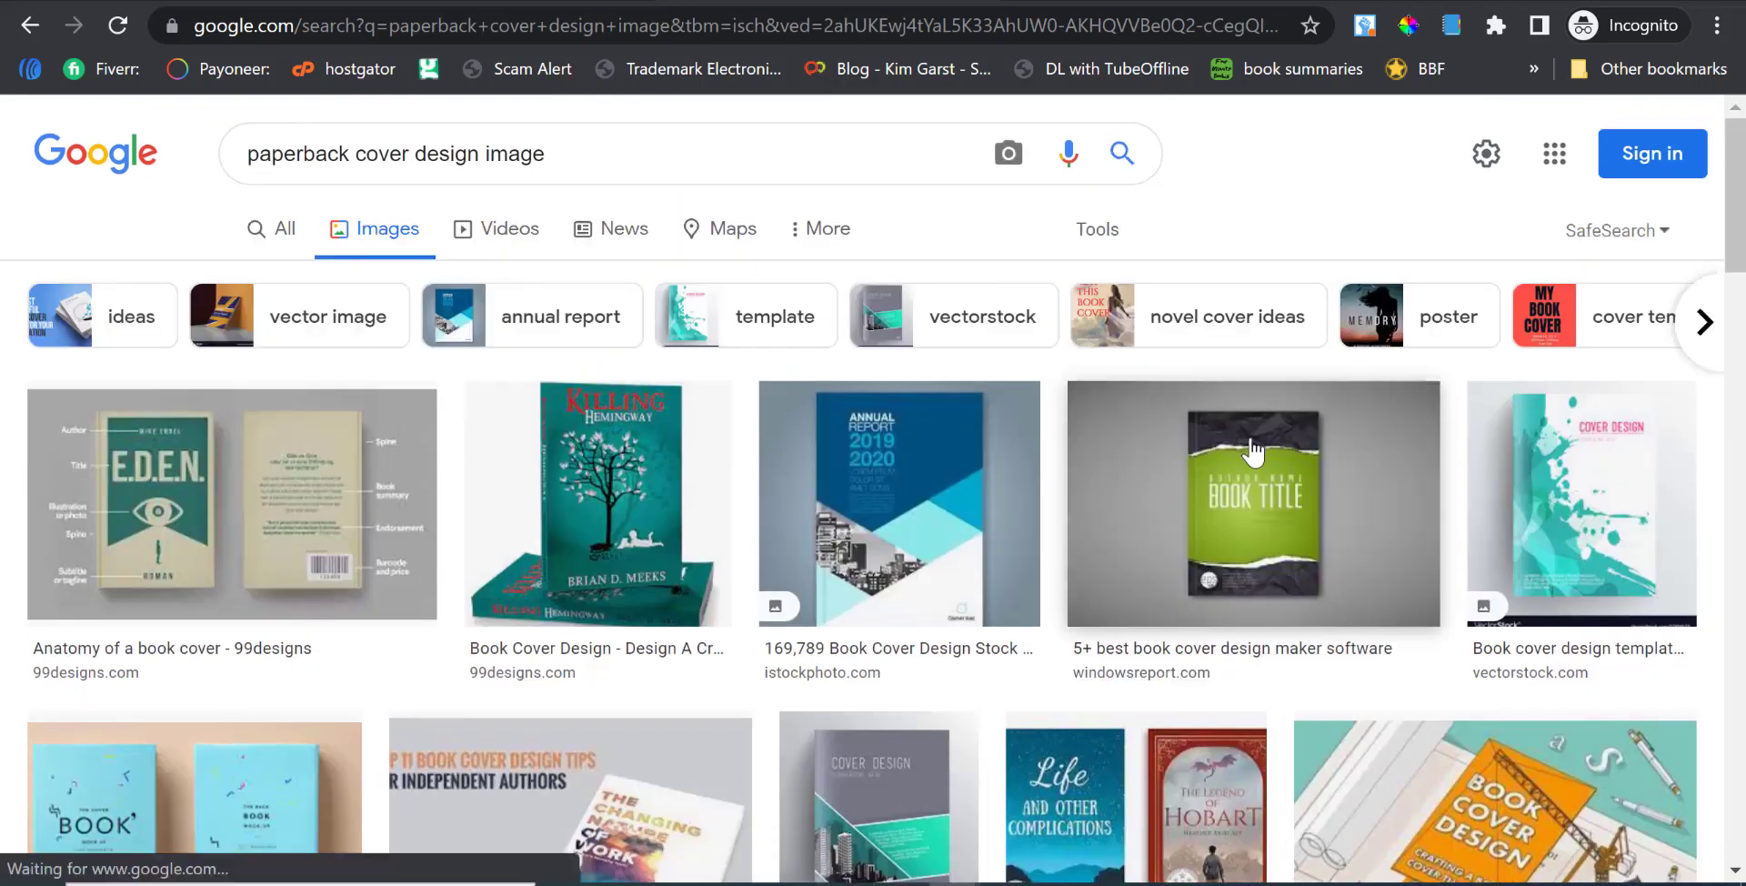
{"action": "left_click", "coordinate": [1251, 447]}
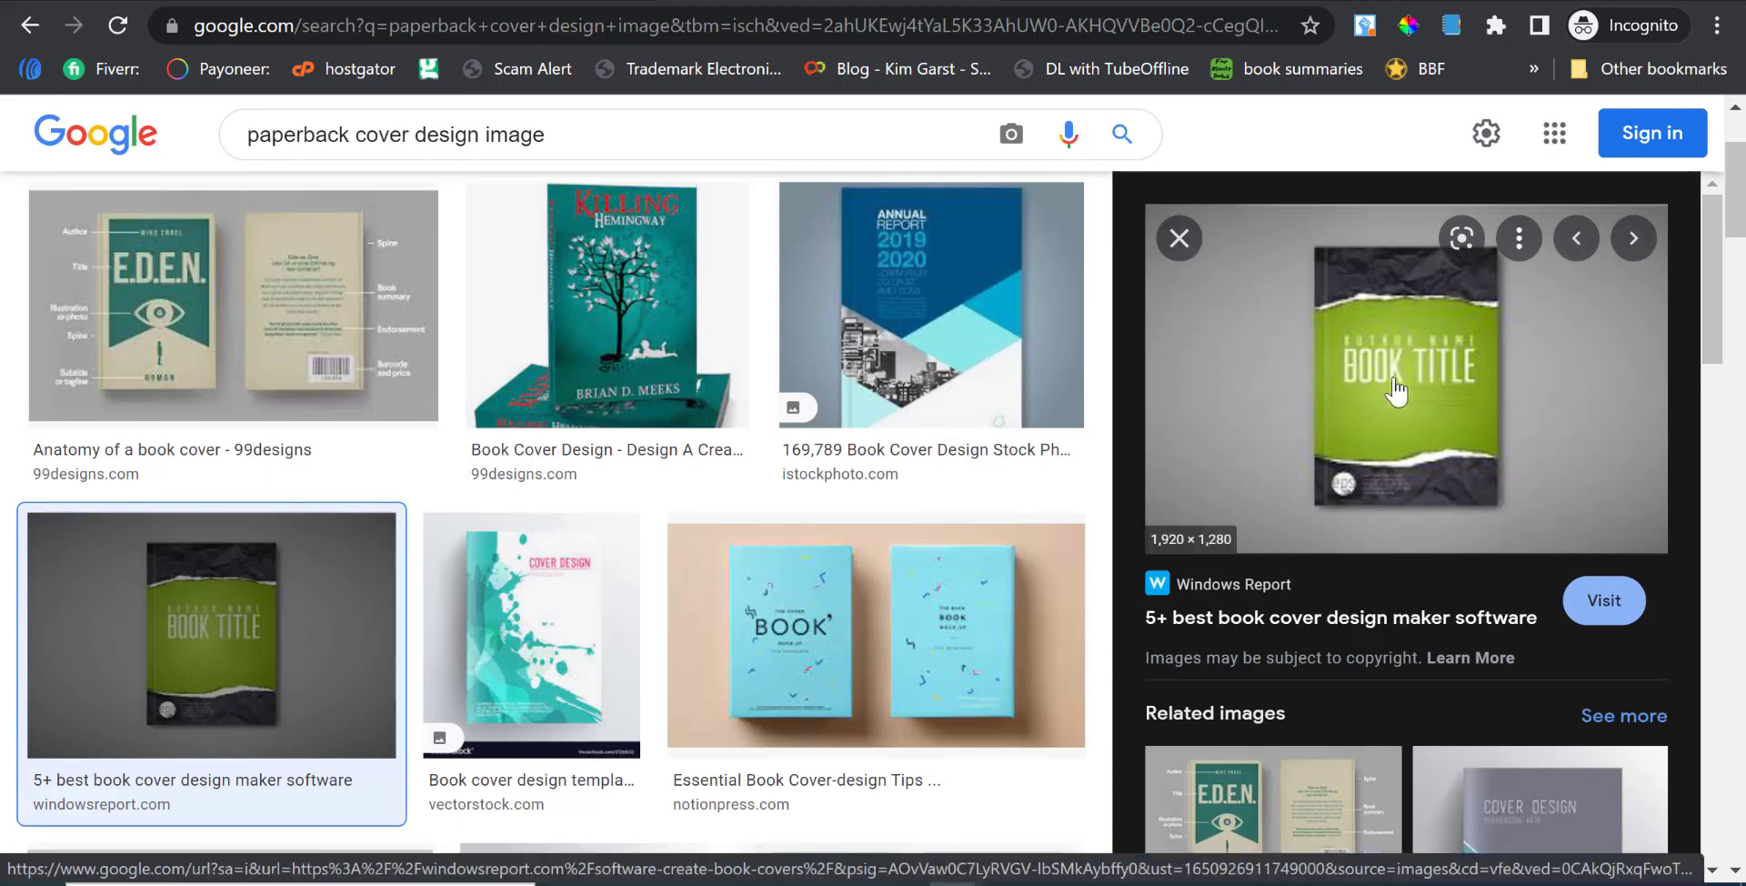
{"action": "left_click", "coordinate": [1180, 238]}
Browse further through the image results, examining paperback front, spine and back cover designs.
{"action": "scroll", "coordinate": [682, 304], "scroll_direction": "down", "scroll_amount": 6}
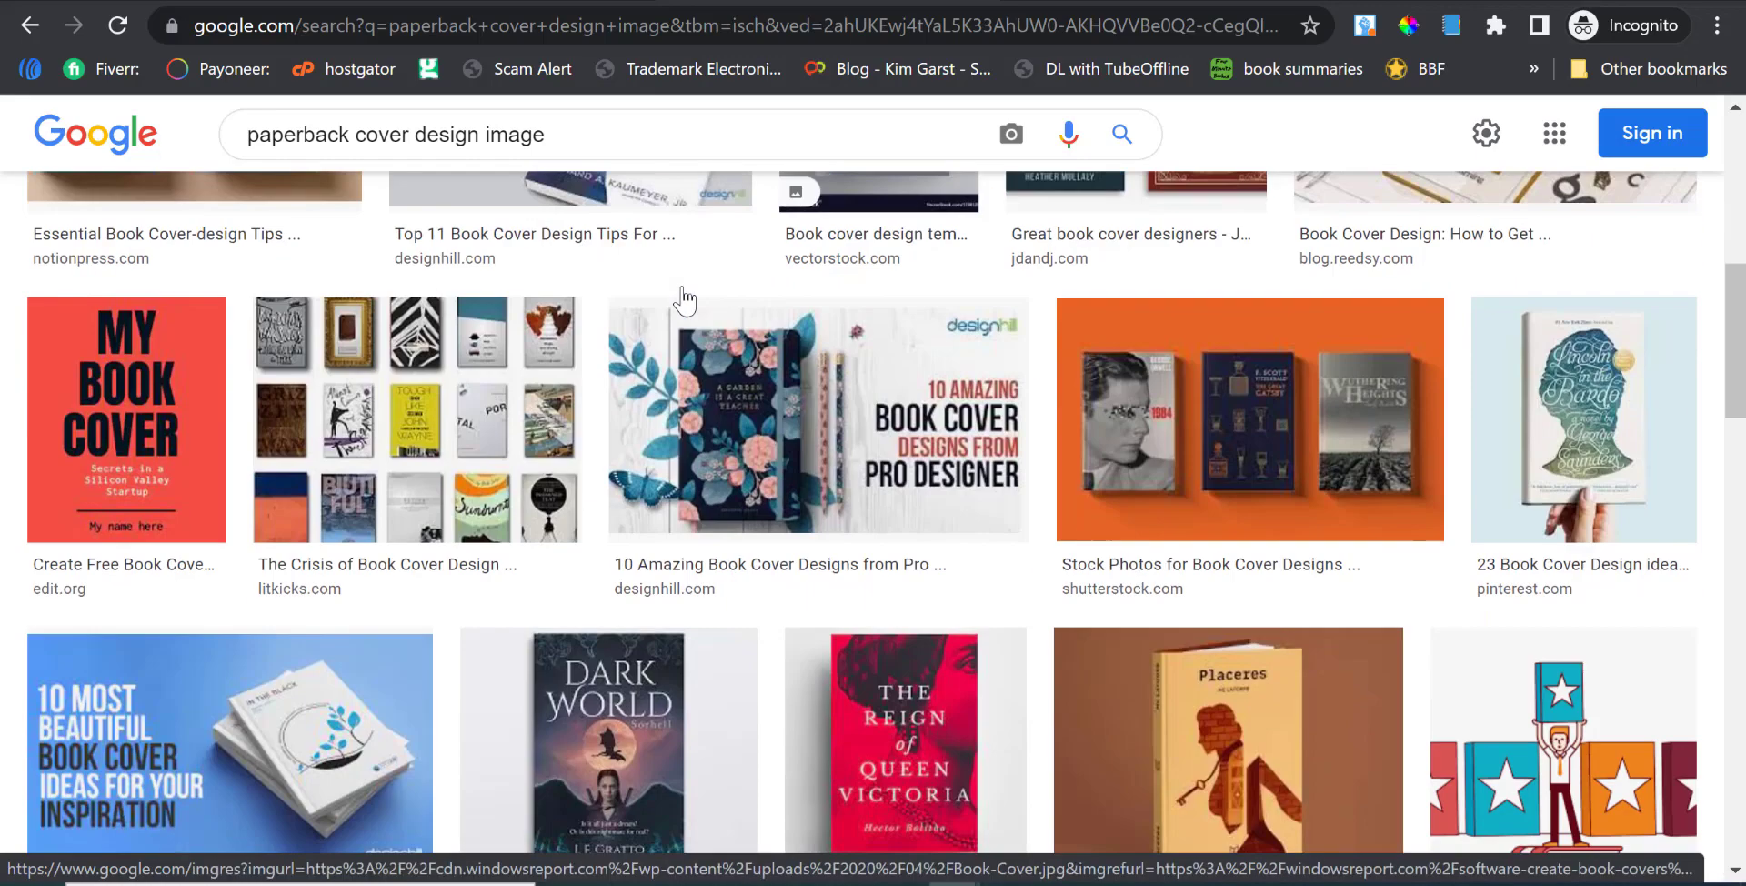
{"action": "scroll", "coordinate": [749, 530], "scroll_direction": "down", "scroll_amount": 6}
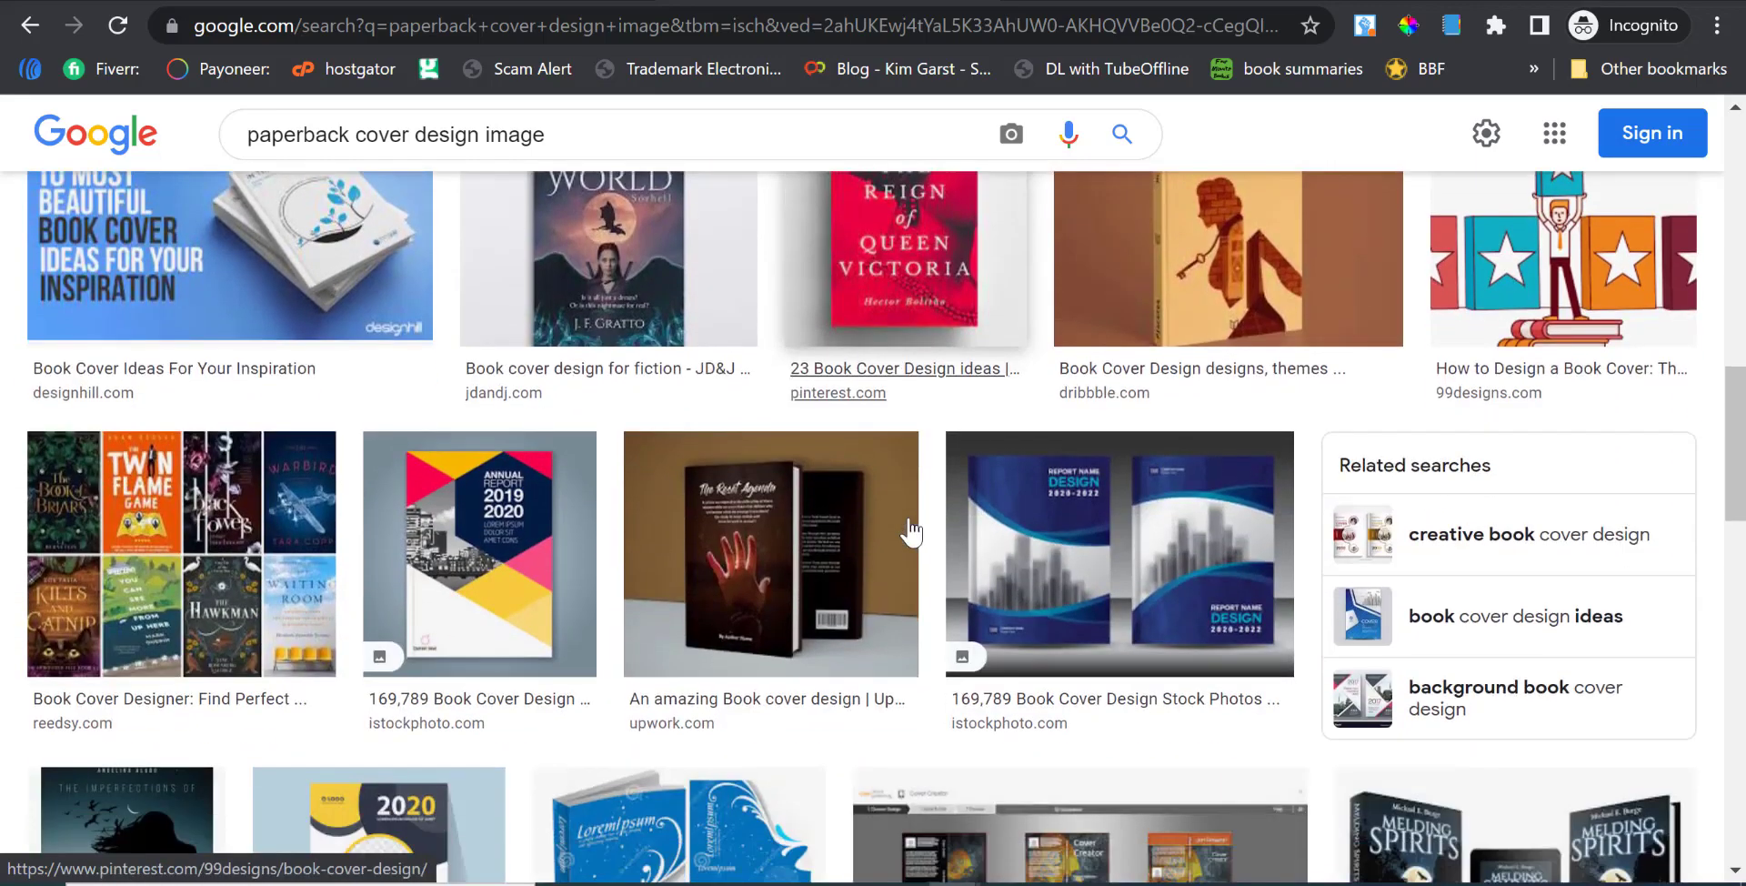
{"action": "scroll", "coordinate": [1068, 436], "scroll_direction": "down", "scroll_amount": 3}
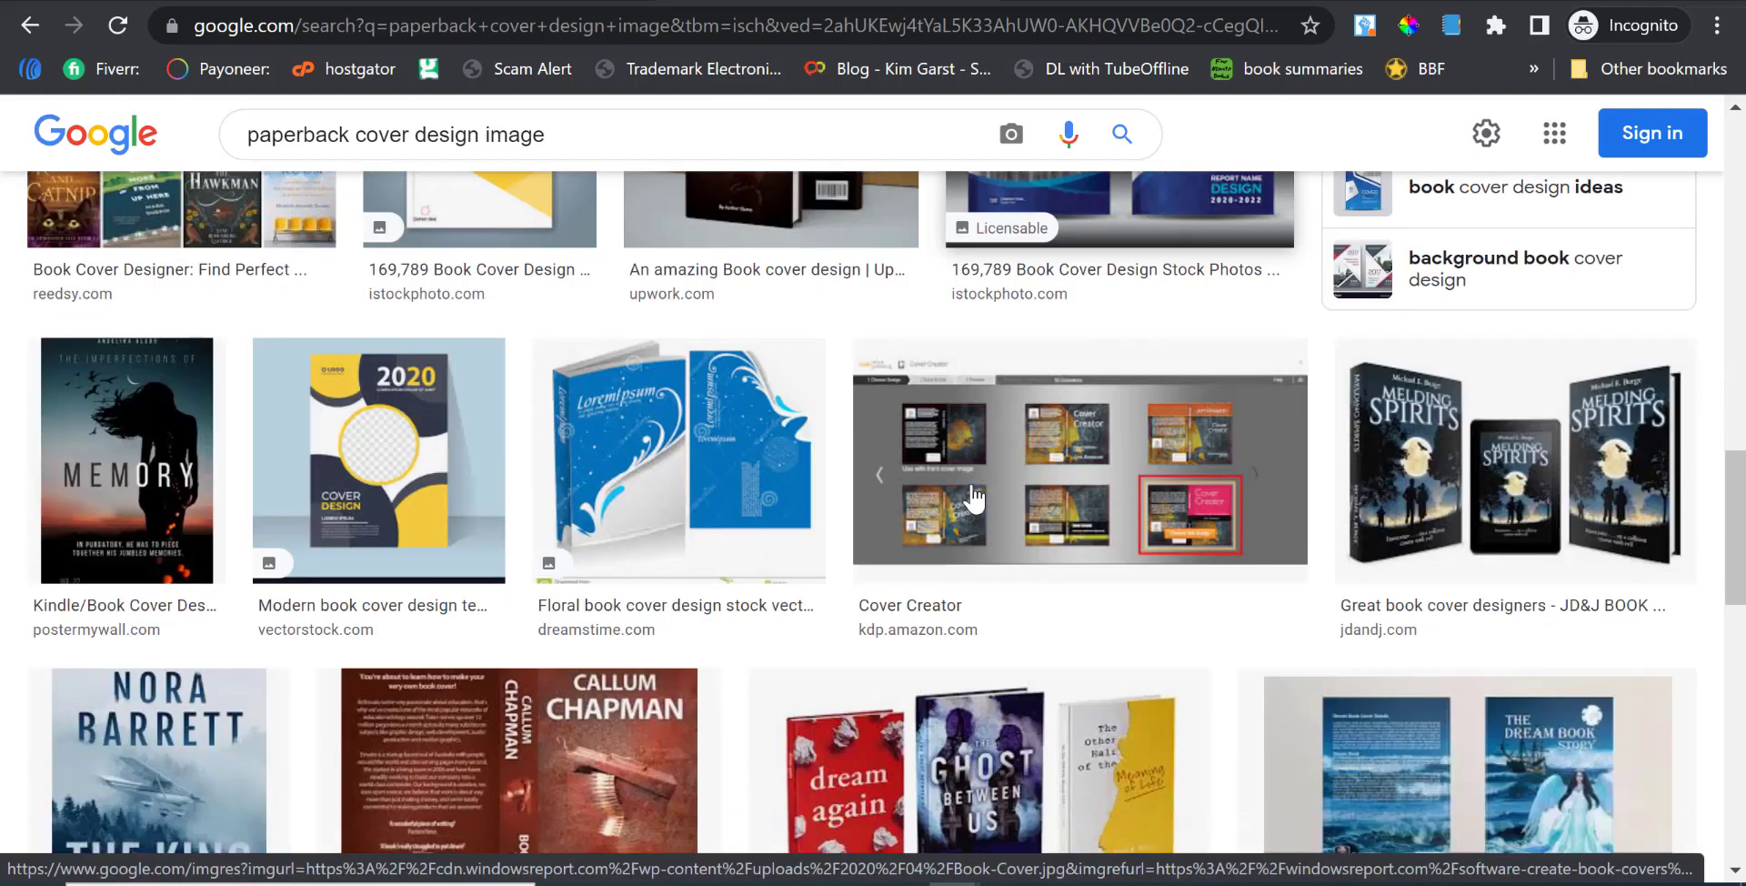
{"action": "scroll", "coordinate": [1066, 449], "scroll_direction": "down", "scroll_amount": 3}
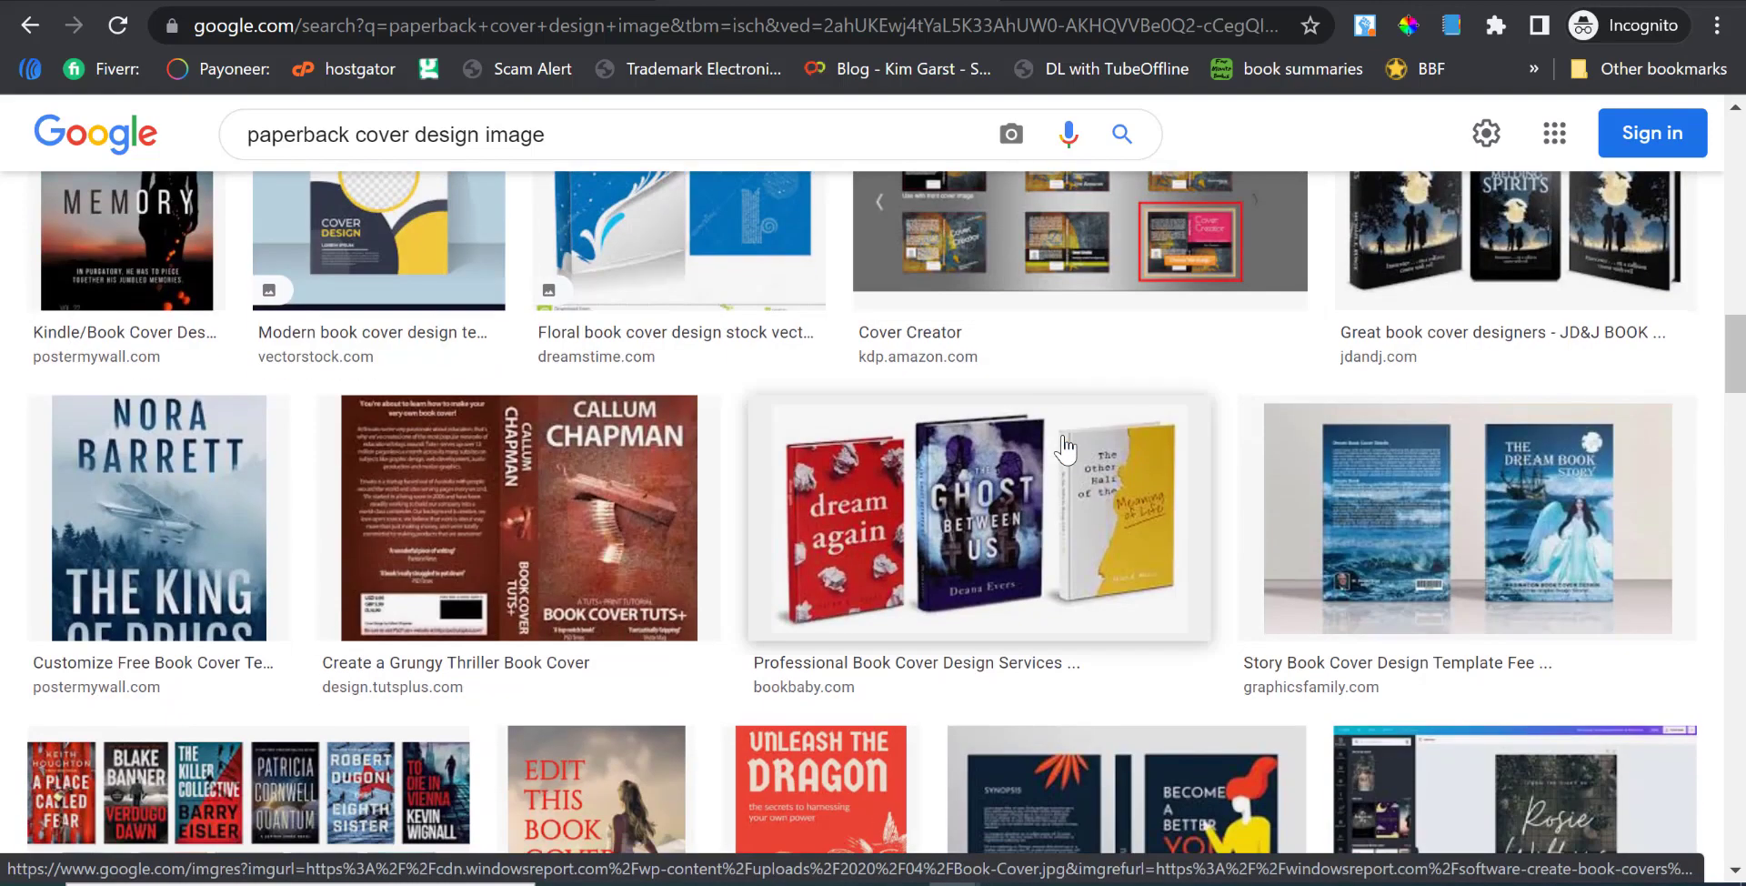
{"action": "scroll", "coordinate": [1066, 449], "scroll_direction": "down", "scroll_amount": 5}
{"action": "scroll", "coordinate": [1066, 449], "scroll_direction": "up", "scroll_amount": 5}
Switch to the Canva tab and start a new design with custom dimensions.
{"action": "left_click", "coordinate": [533, 450]}
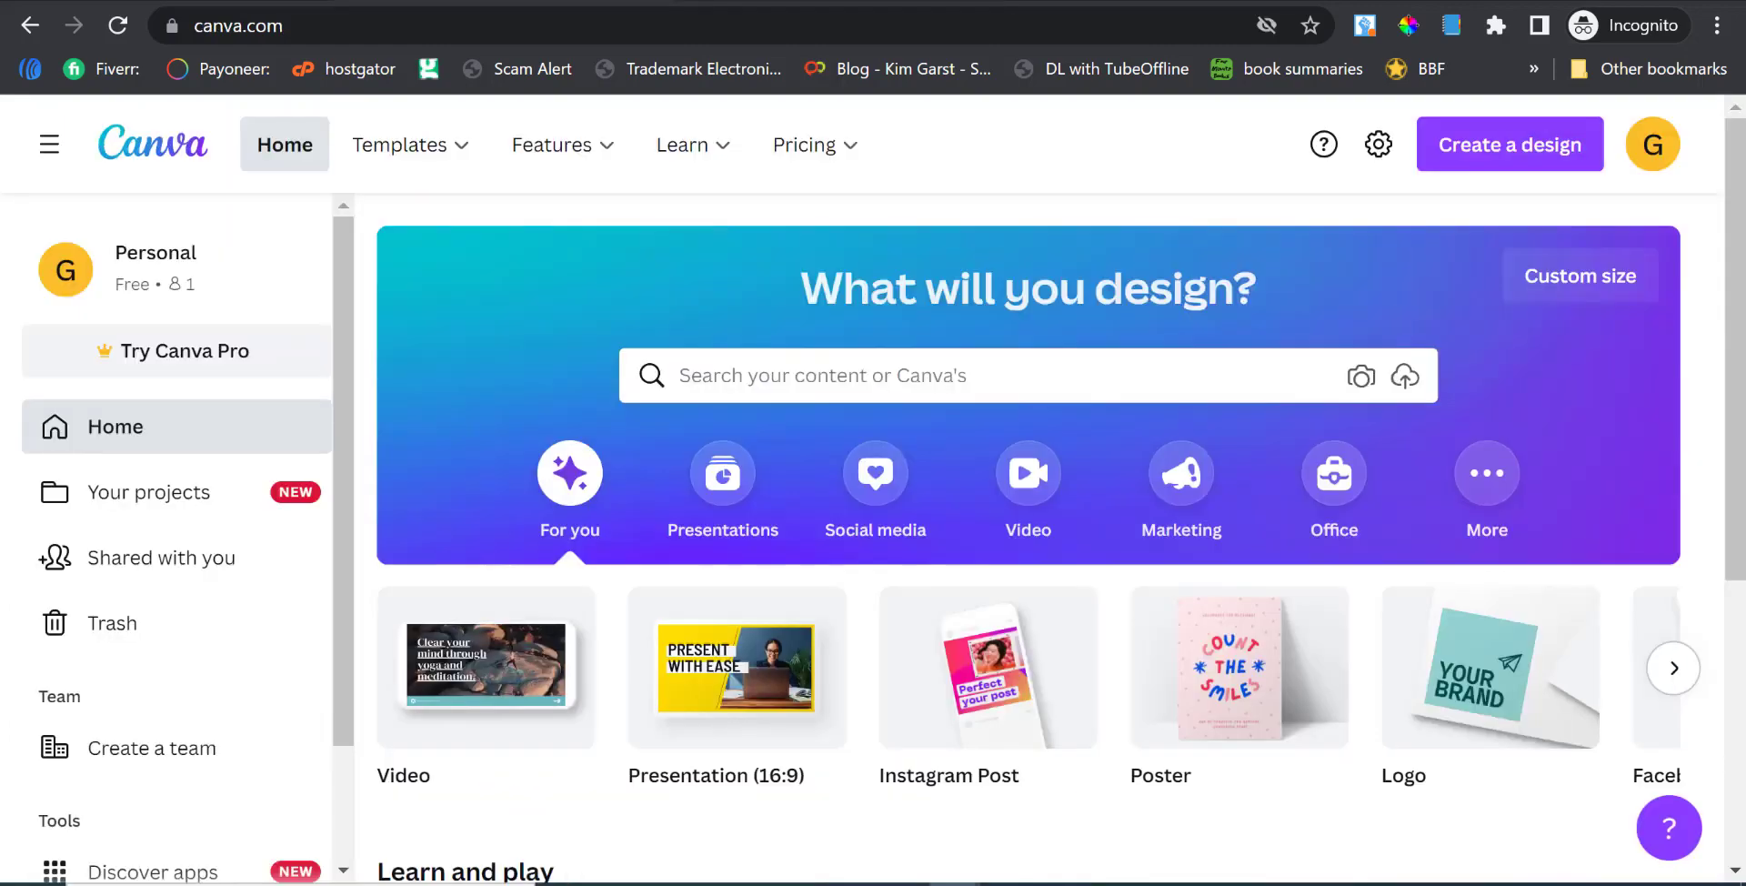
{"action": "mouse_move", "coordinate": [552, 144]}
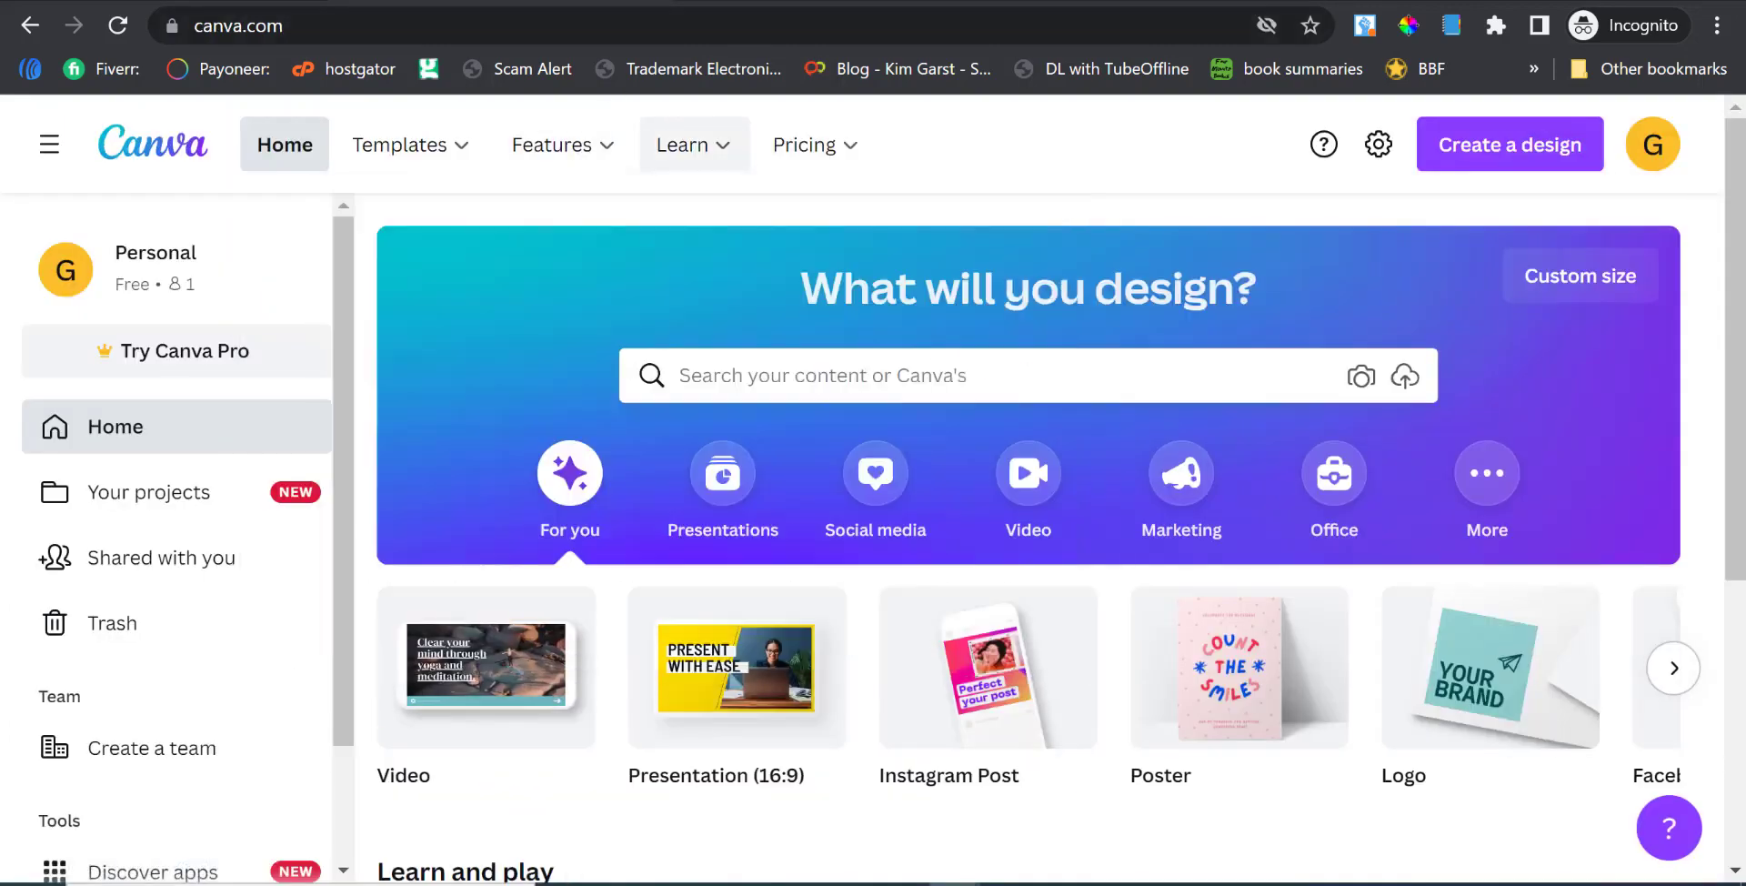
{"action": "left_click", "coordinate": [1505, 148]}
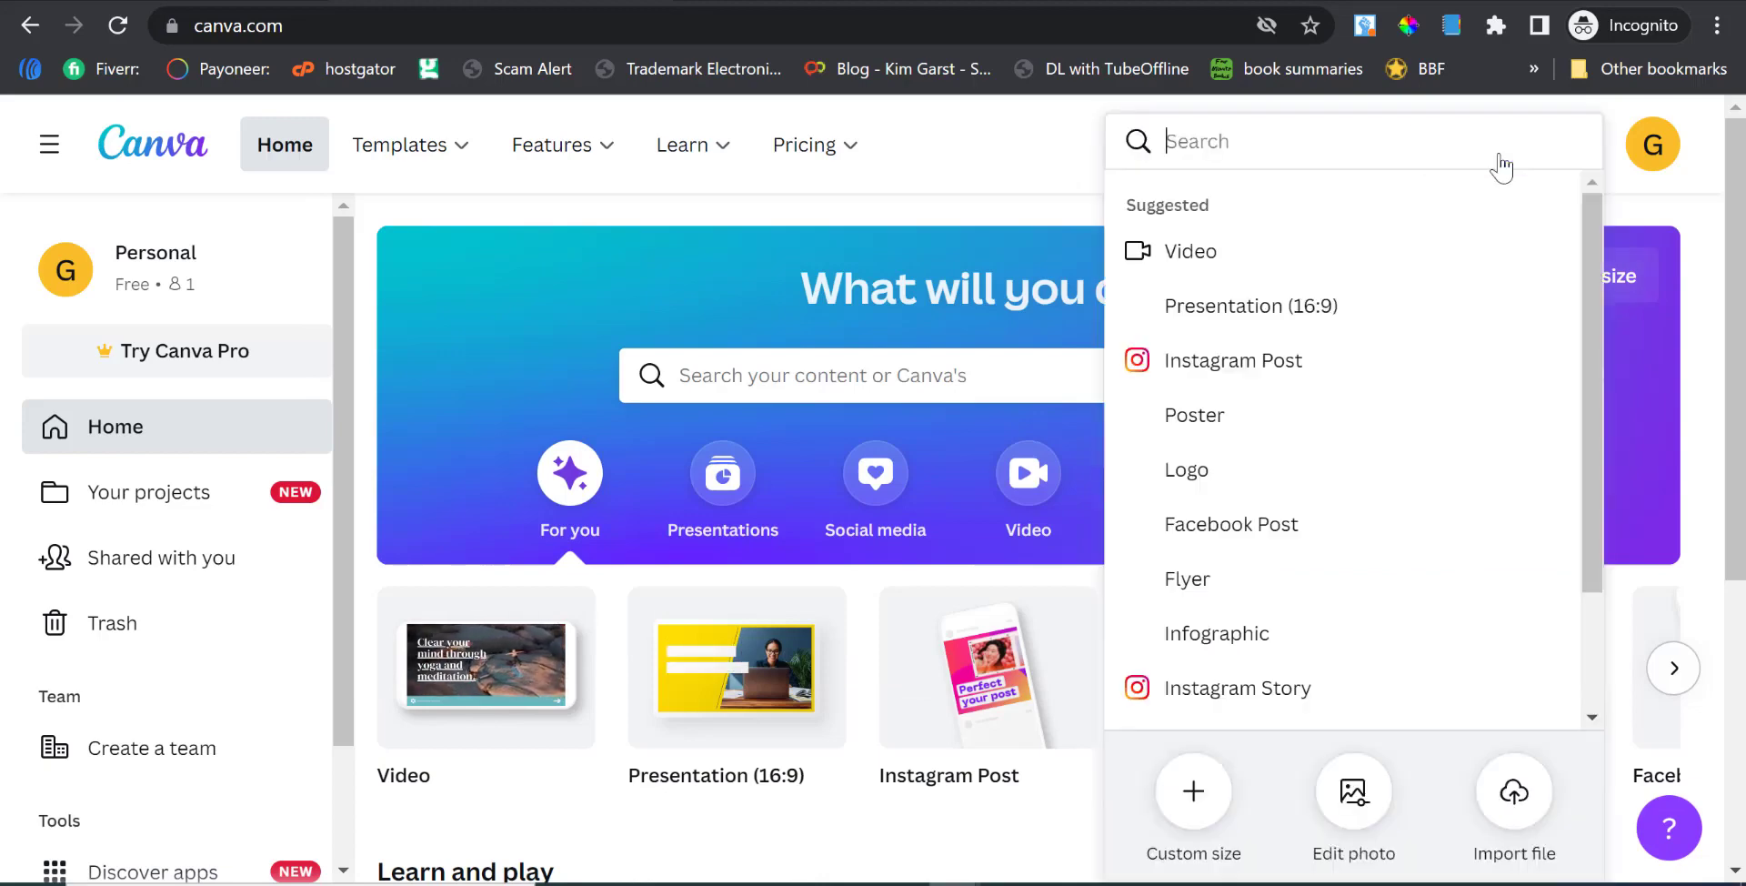
{"action": "left_click", "coordinate": [1211, 816]}
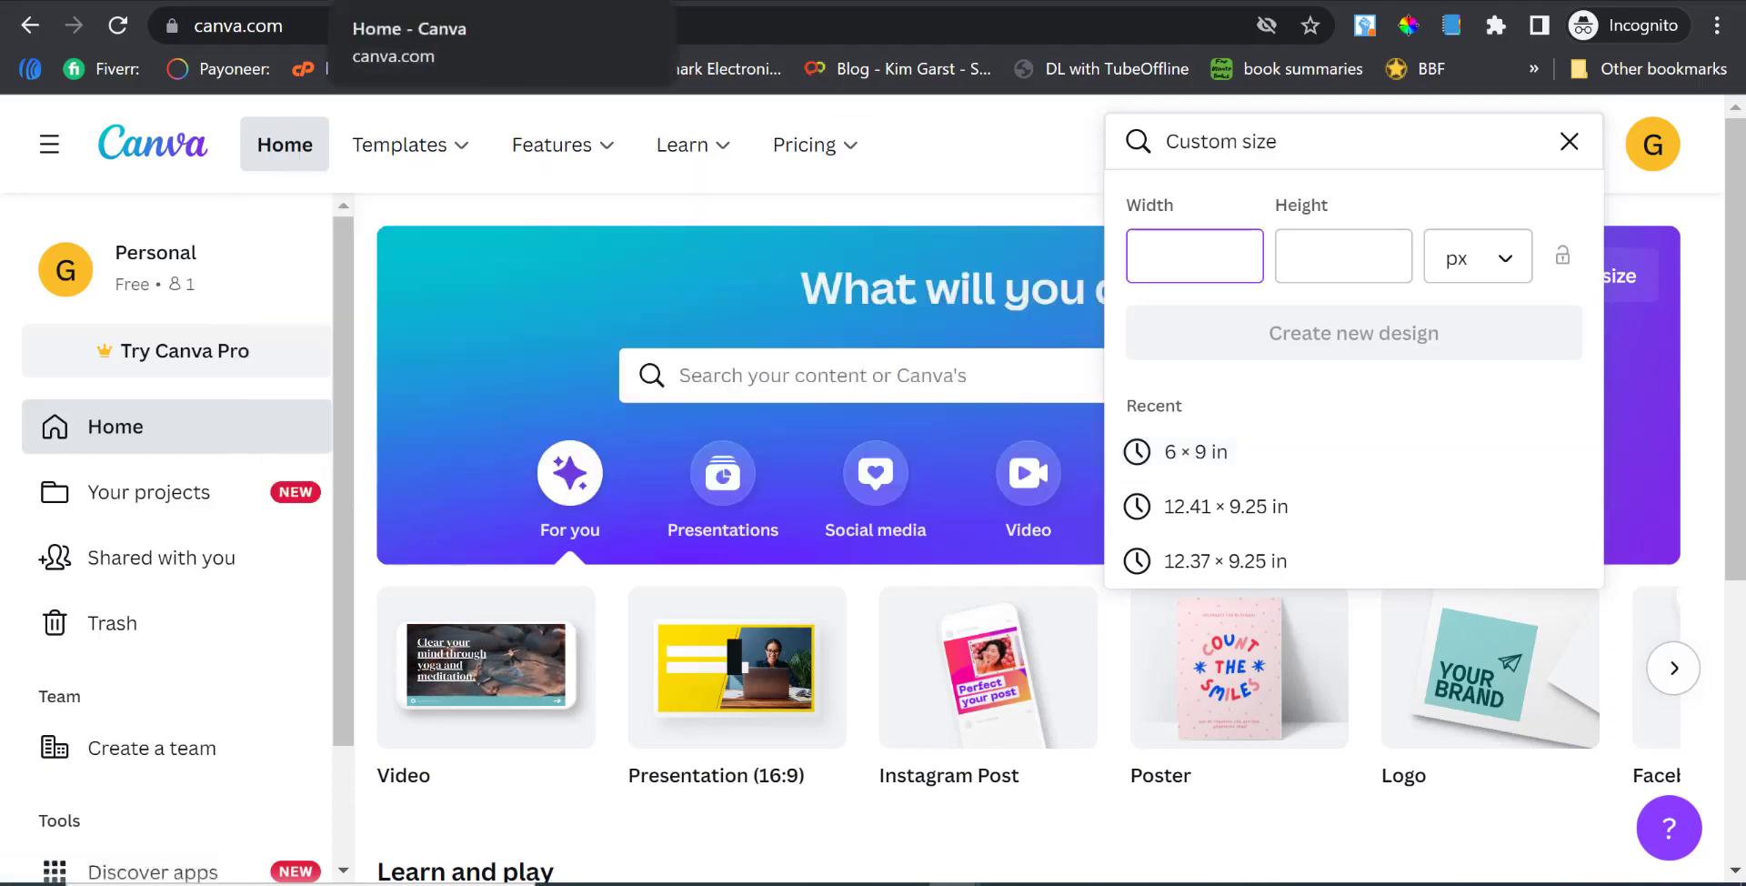
Open bookow.com in a new browser tab and look over its home page.
{"action": "key", "text": "ctrl+t"}
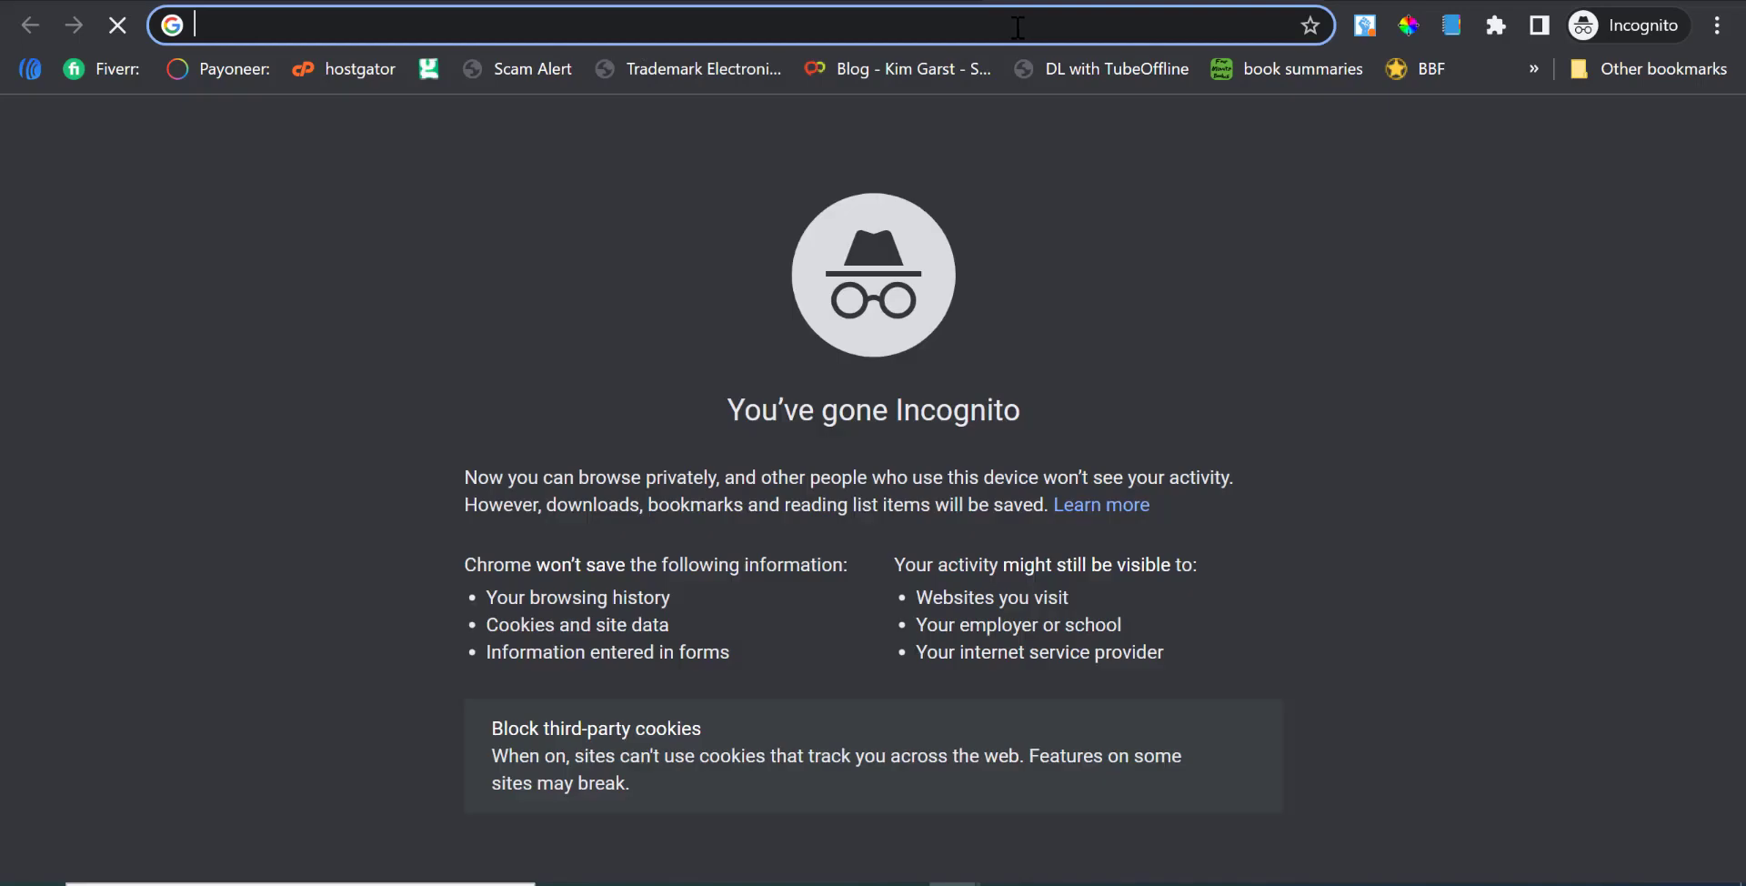
{"action": "type", "text": "bookow"}
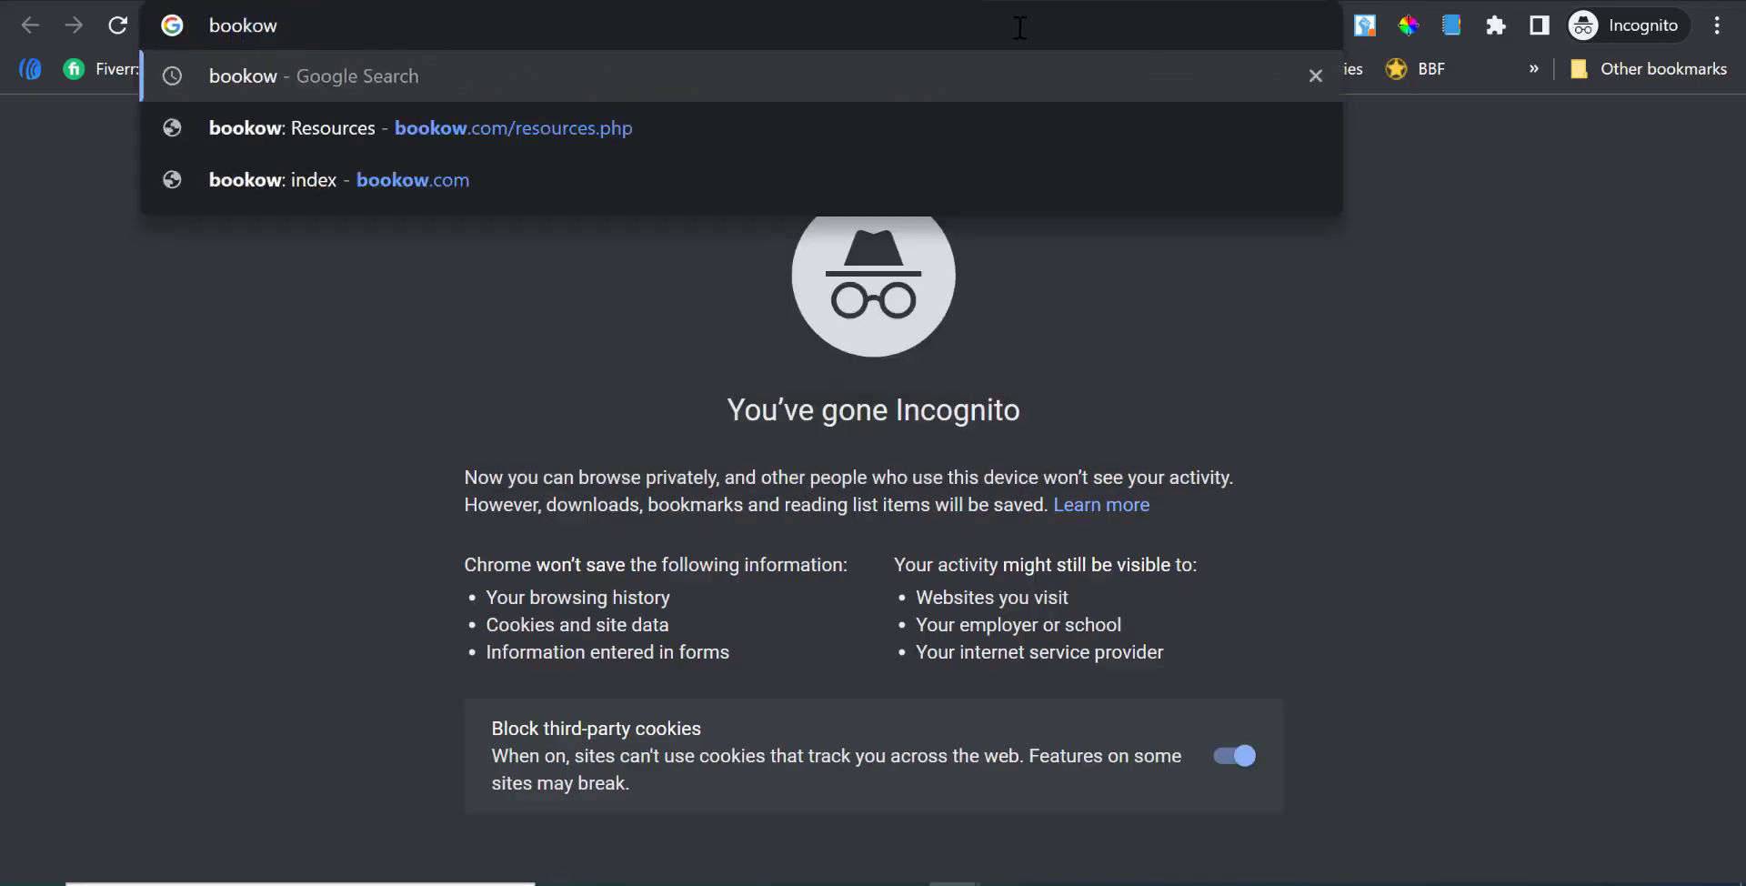
{"action": "type", "text": ".com"}
{"action": "key", "text": "Return"}
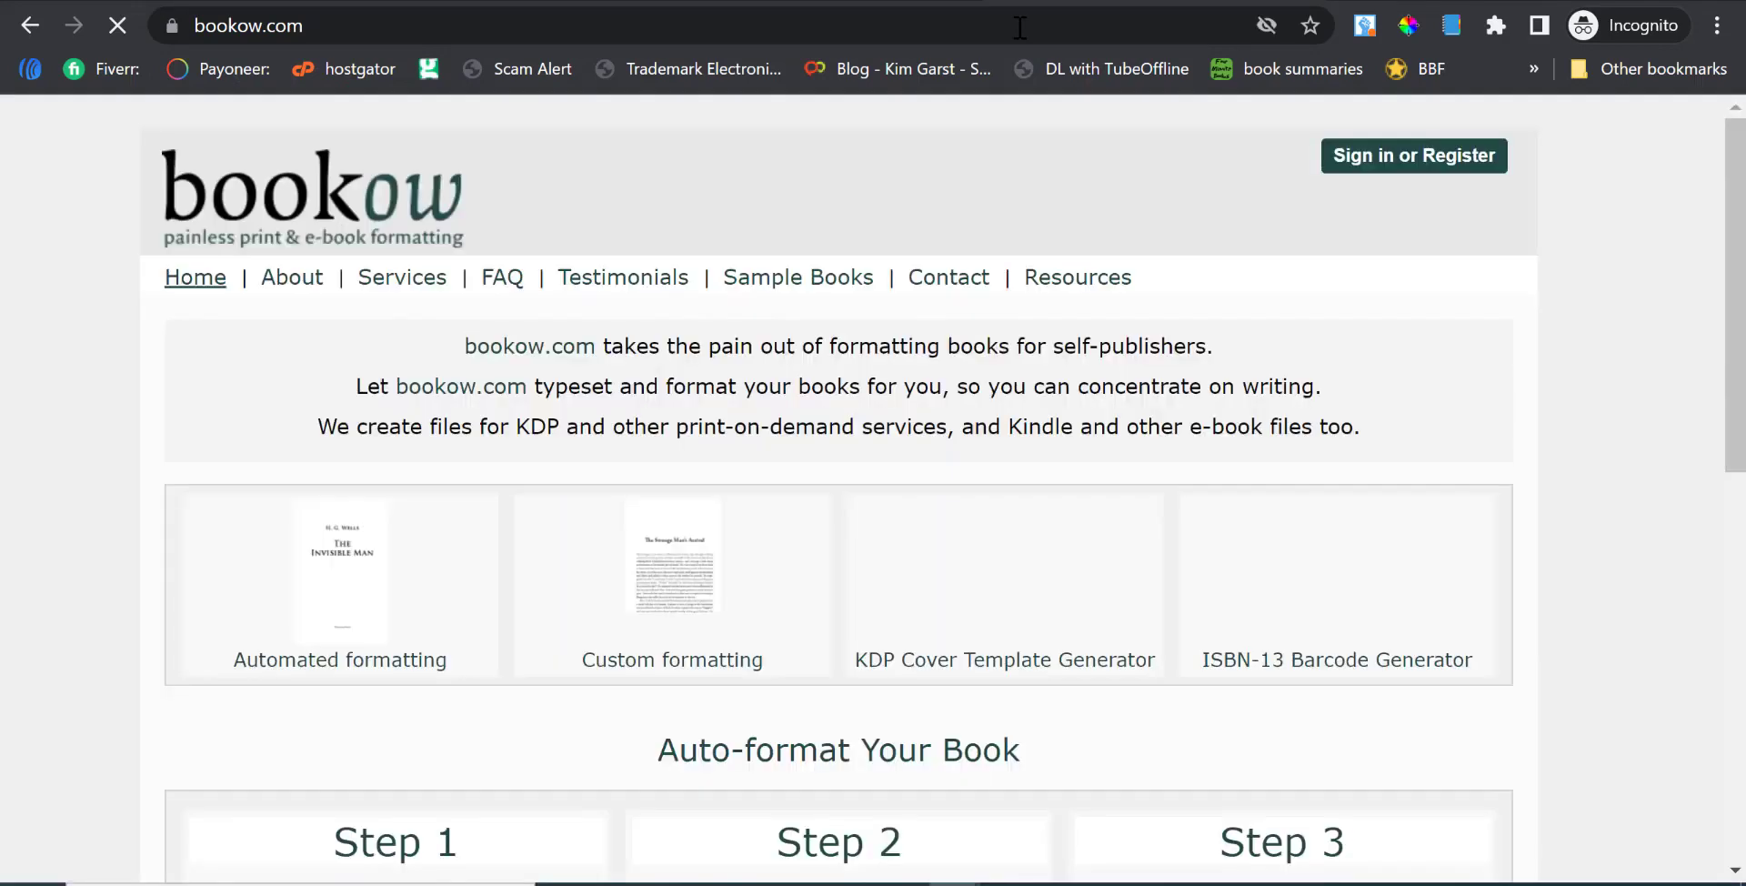
{"action": "scroll", "coordinate": [1494, 318], "scroll_direction": "down", "scroll_amount": 7}
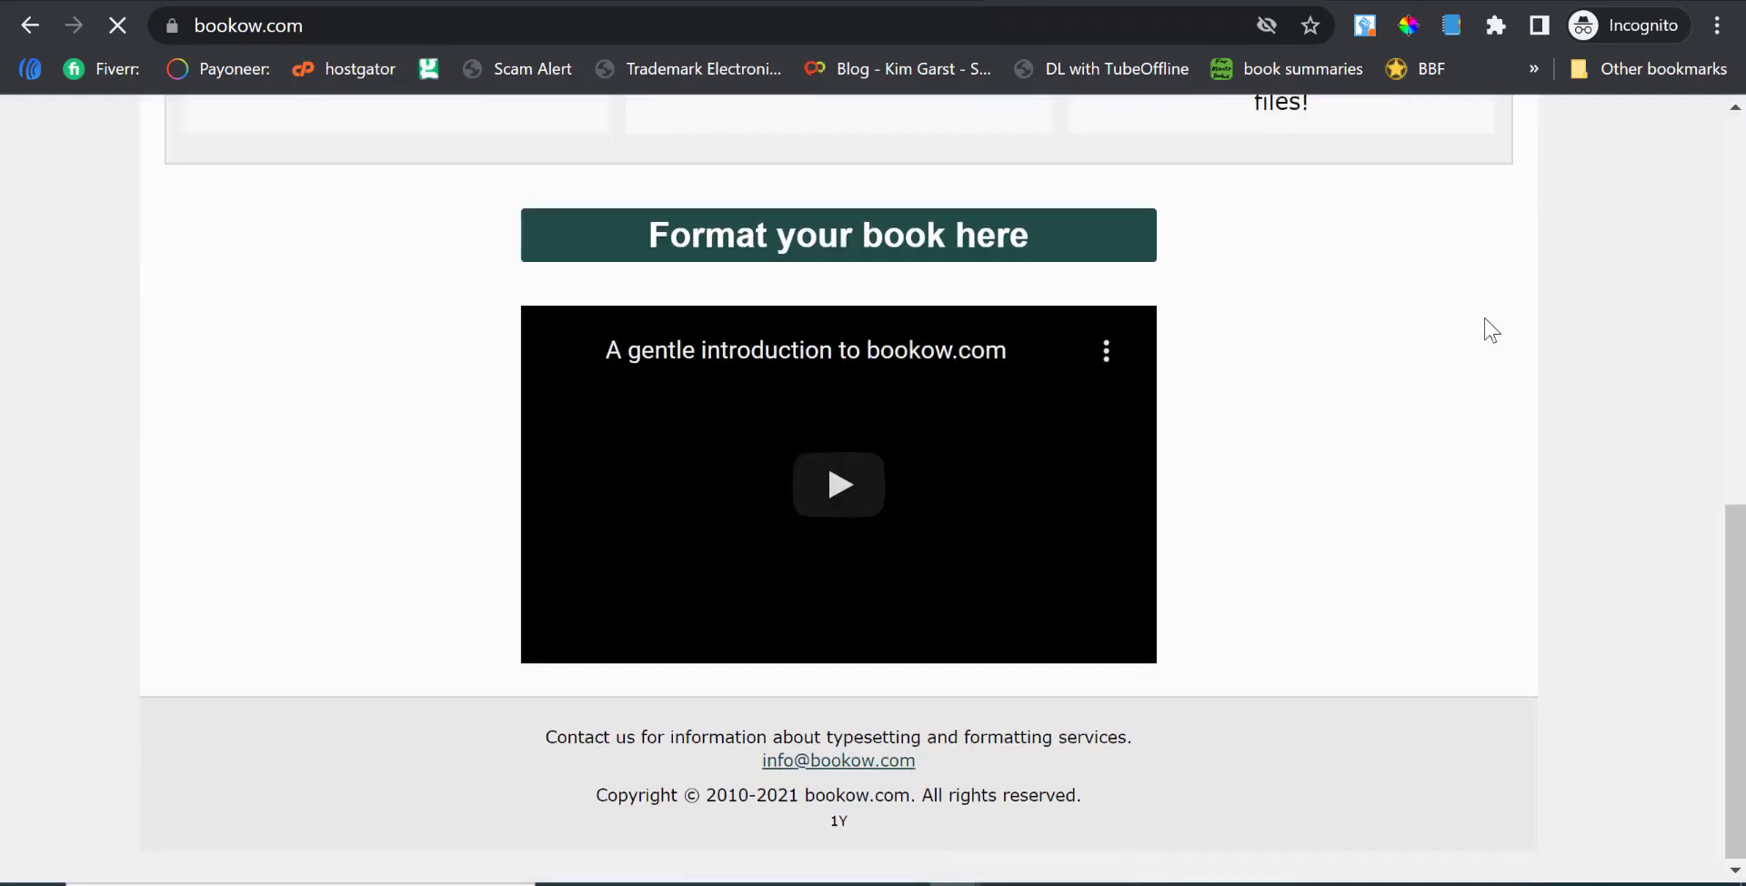
{"action": "scroll", "coordinate": [1482, 322], "scroll_direction": "up", "scroll_amount": 5}
{"action": "scroll", "coordinate": [1273, 363], "scroll_direction": "up", "scroll_amount": 3}
Open the KDP Cover Size Calculator among the bookow.com resources.
{"action": "left_click", "coordinate": [1080, 284]}
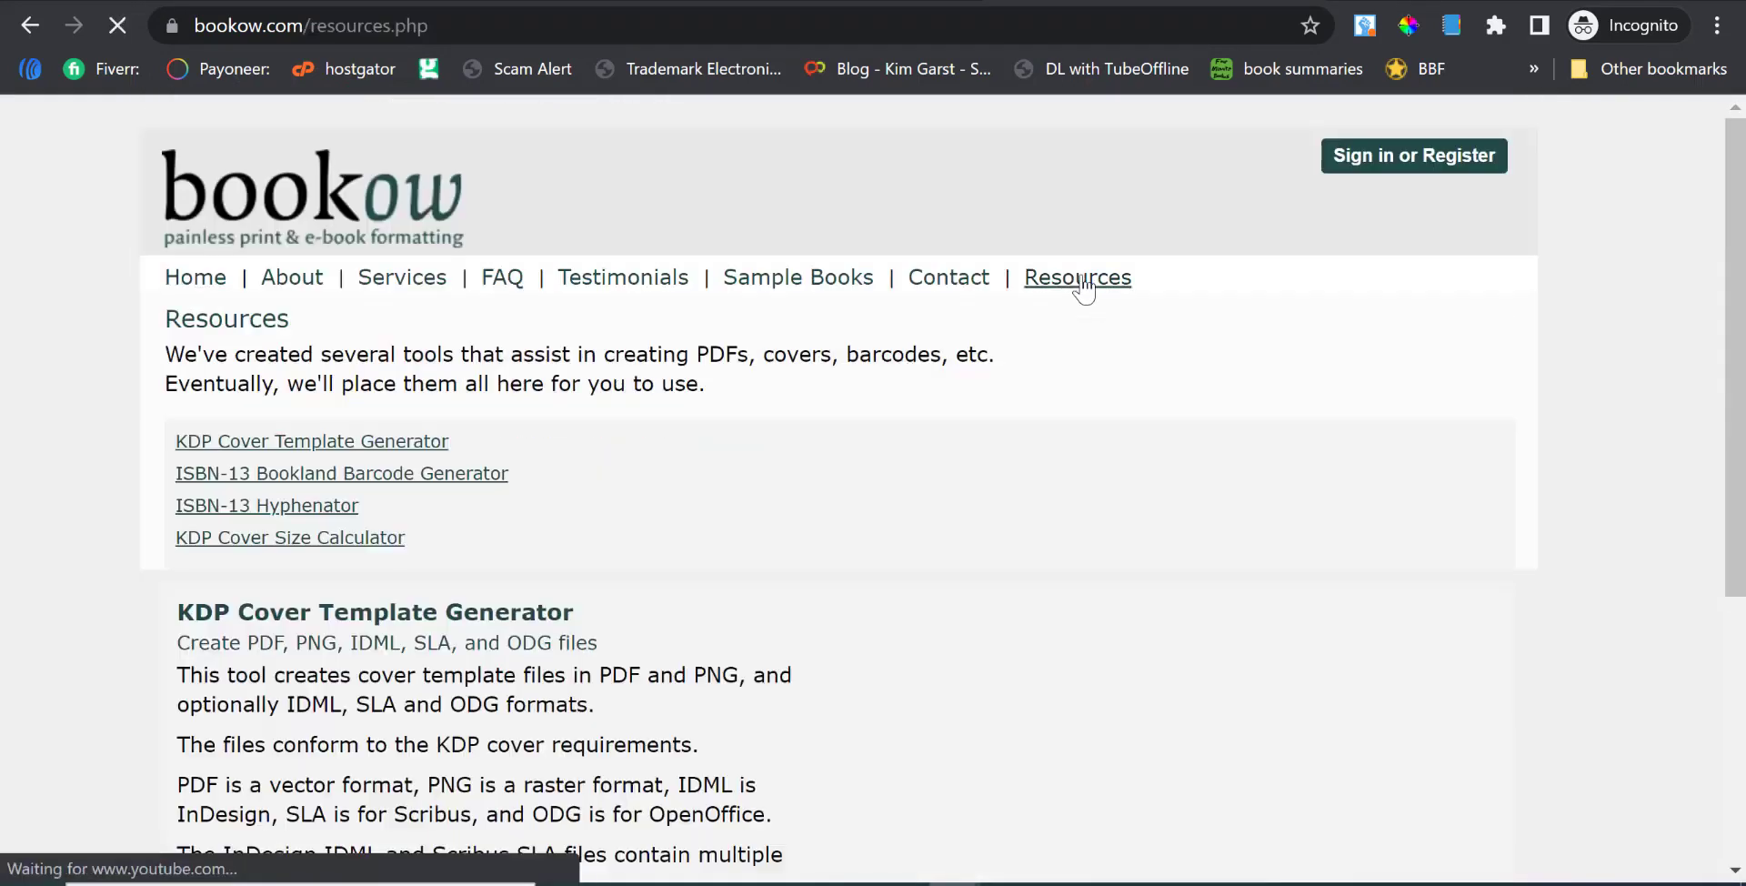
{"action": "scroll", "coordinate": [311, 427], "scroll_direction": "down", "scroll_amount": 1}
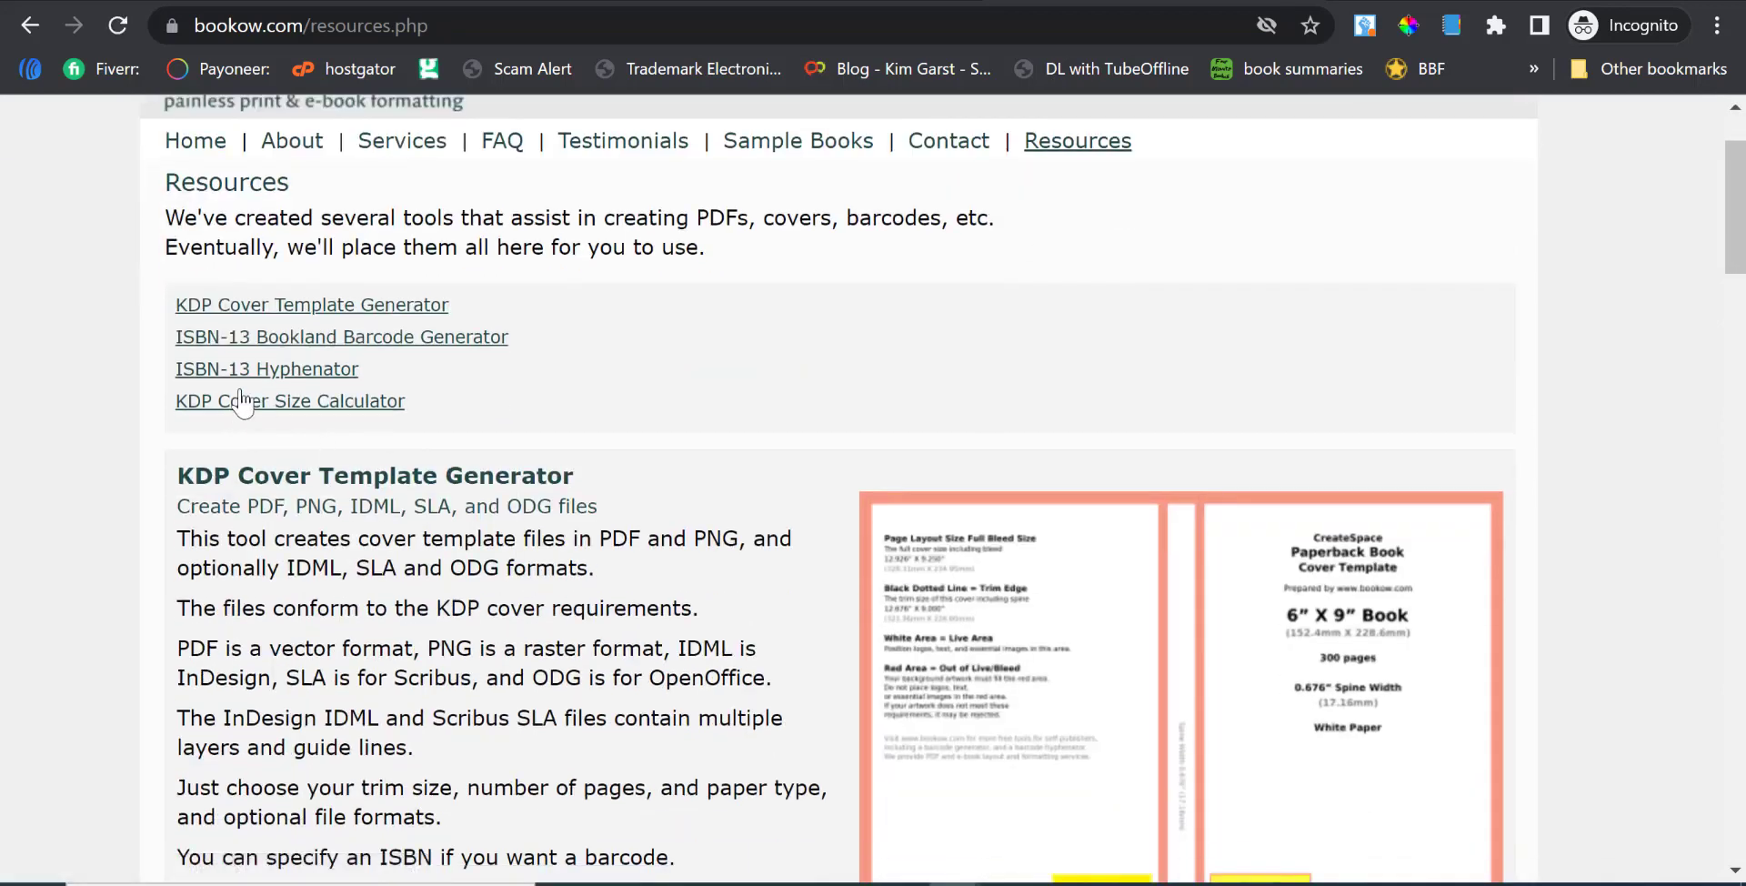
{"action": "left_click", "coordinate": [310, 402]}
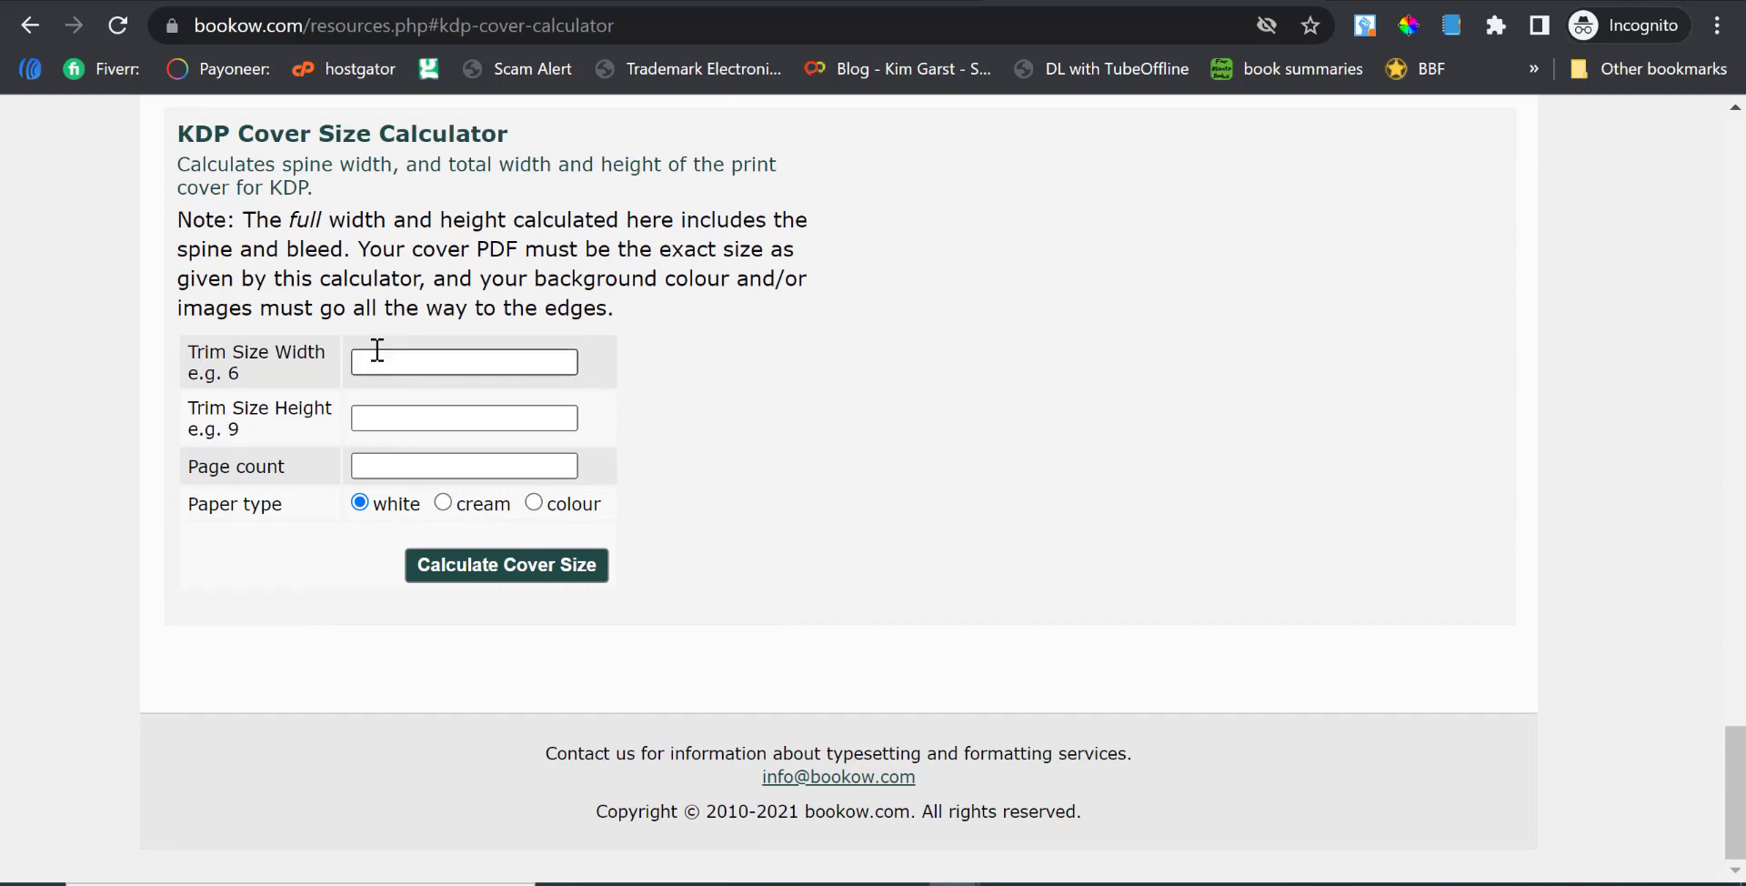
Set the trim size in the KDP Cover Size Calculator to 6 wide by 9 high.
{"action": "left_click", "coordinate": [379, 351]}
{"action": "left_click", "coordinate": [416, 387]}
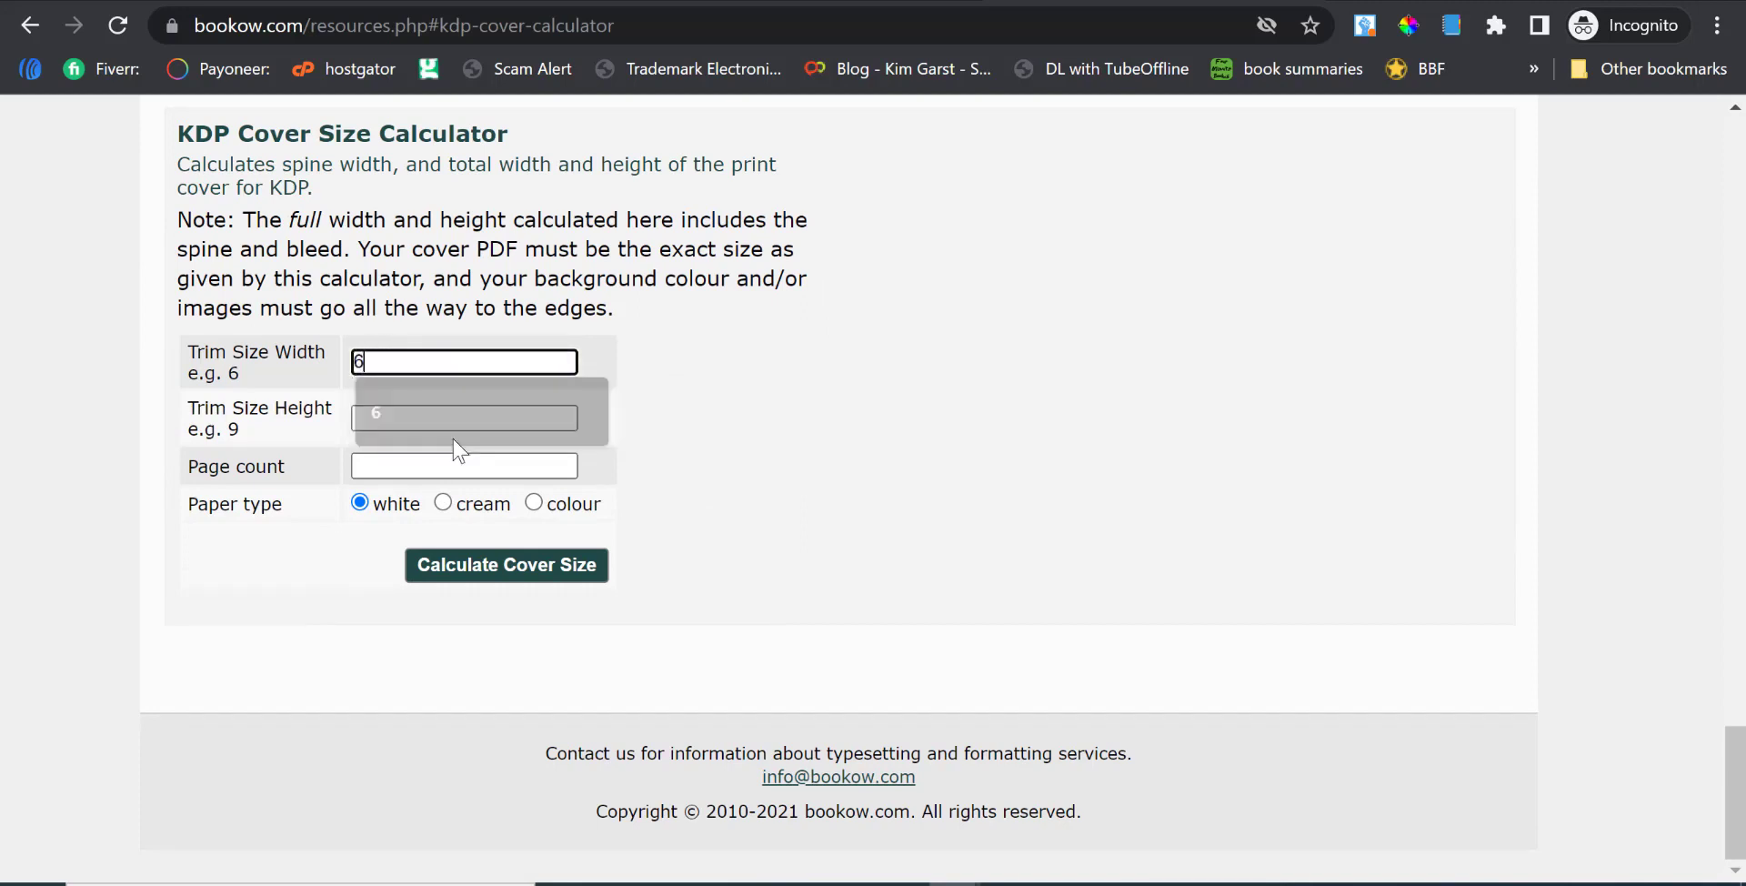
{"action": "left_click", "coordinate": [454, 414]}
{"action": "left_click", "coordinate": [416, 441]}
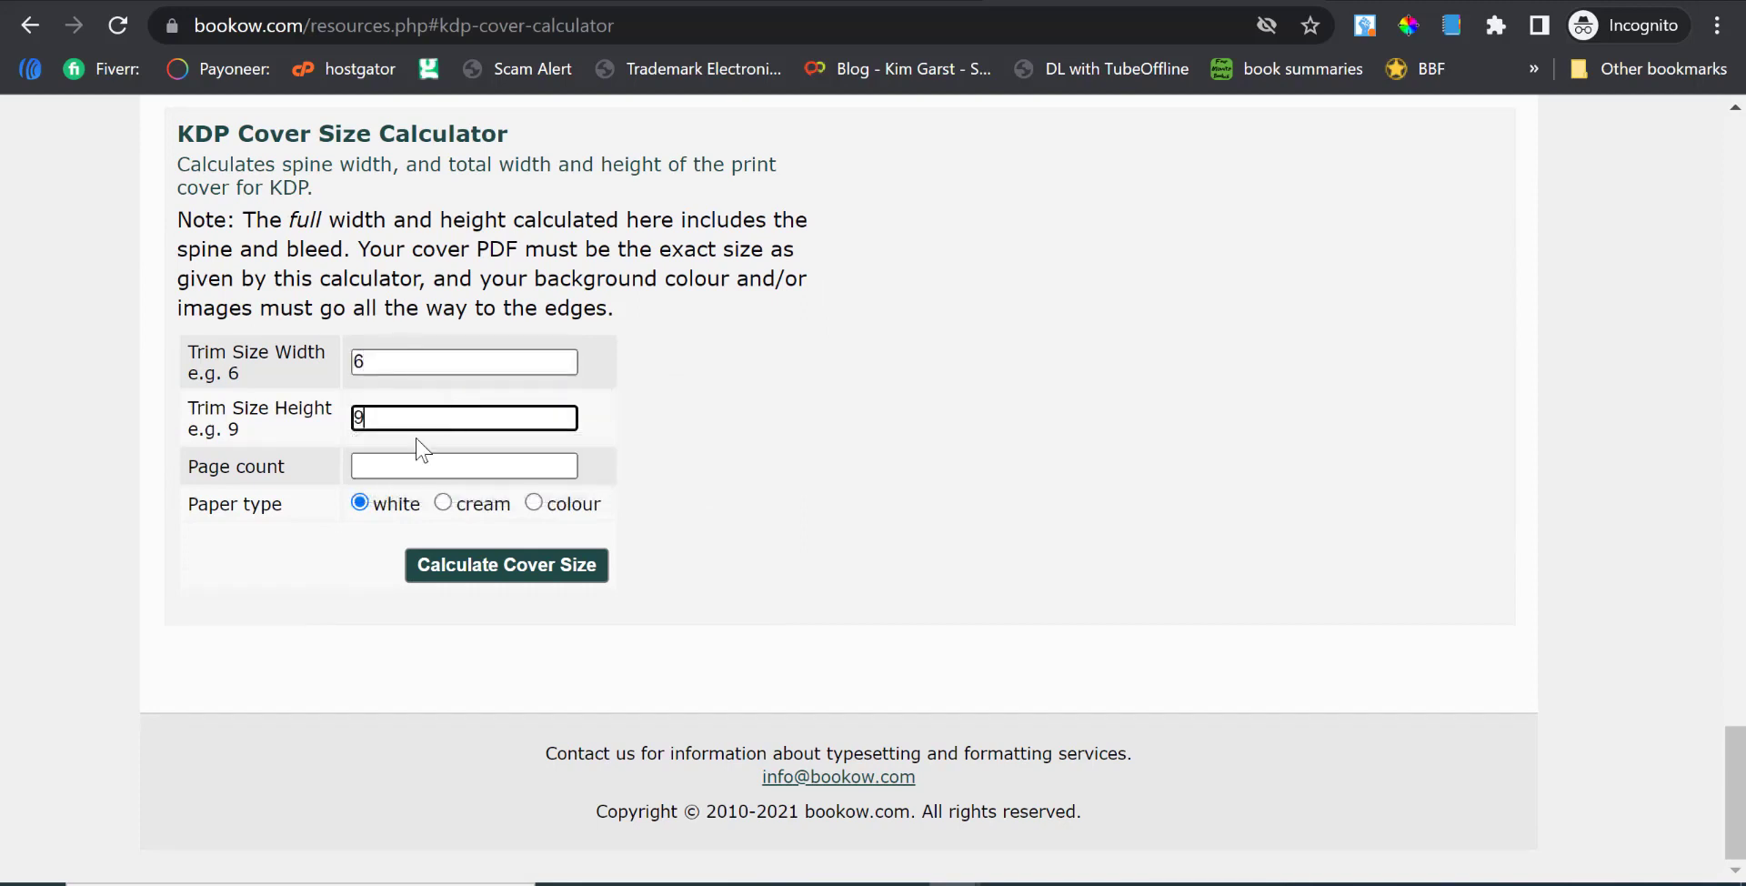
{"action": "left_click", "coordinate": [393, 462]}
{"action": "left_click", "coordinate": [768, 443]}
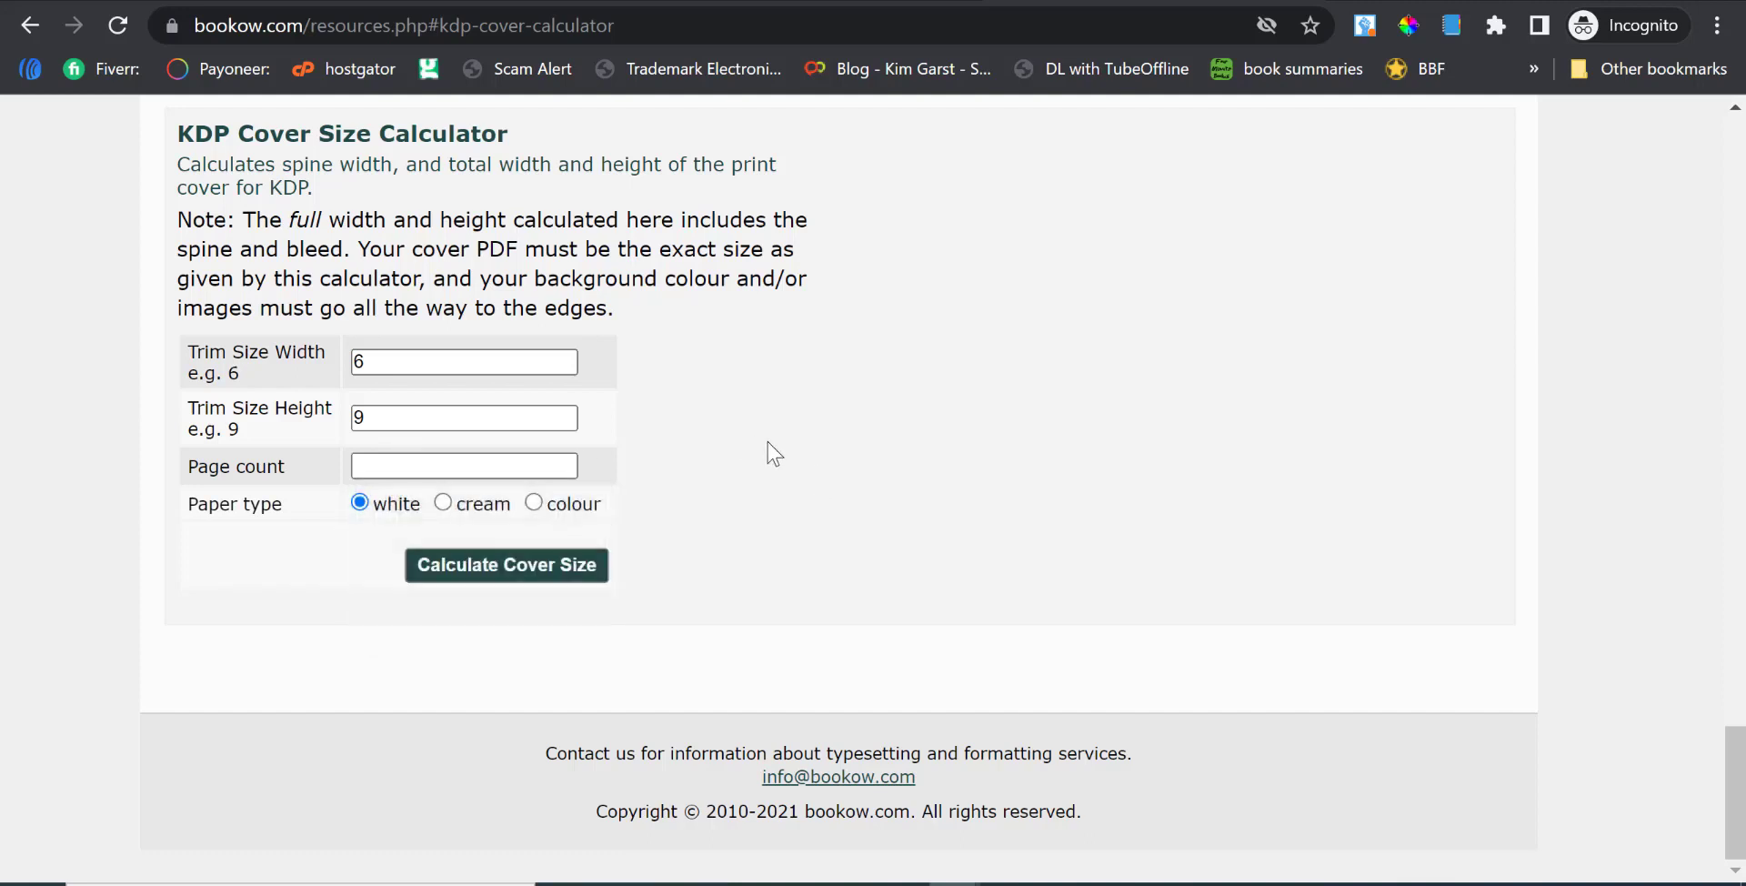
Set the page count to 100 and calculate the cover size for white paper.
{"action": "left_click", "coordinate": [563, 467]}
{"action": "left_click", "coordinate": [427, 466]}
{"action": "type", "text": "100"}
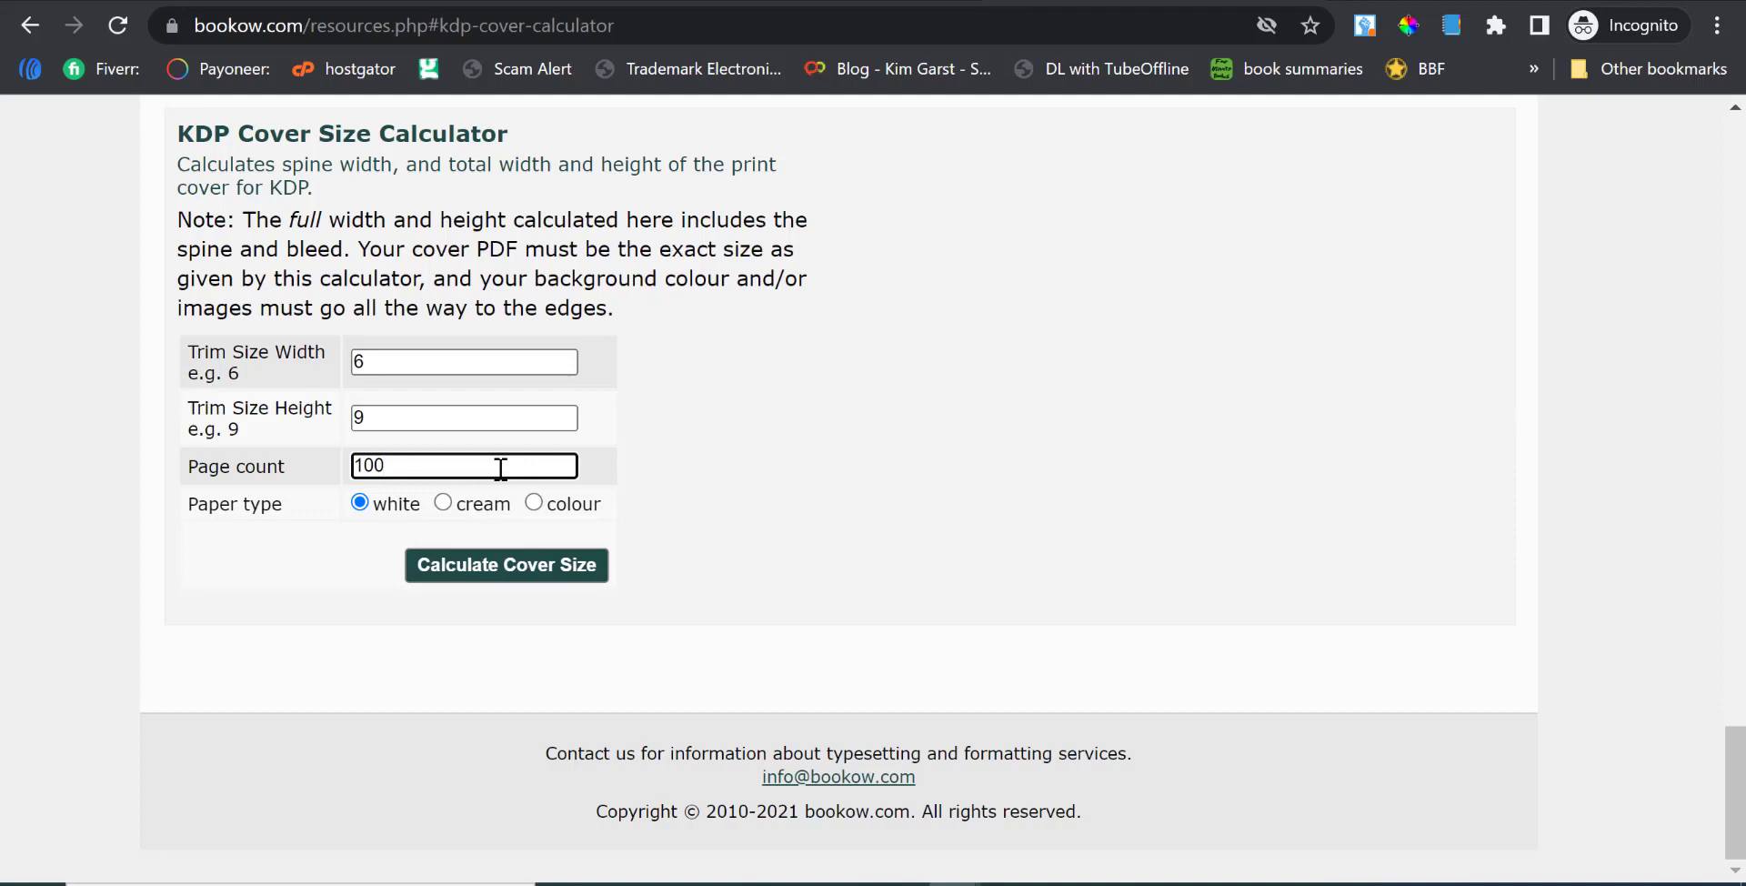
{"action": "left_click", "coordinate": [521, 567]}
{"action": "scroll", "coordinate": [543, 605], "scroll_direction": "down", "scroll_amount": 2}
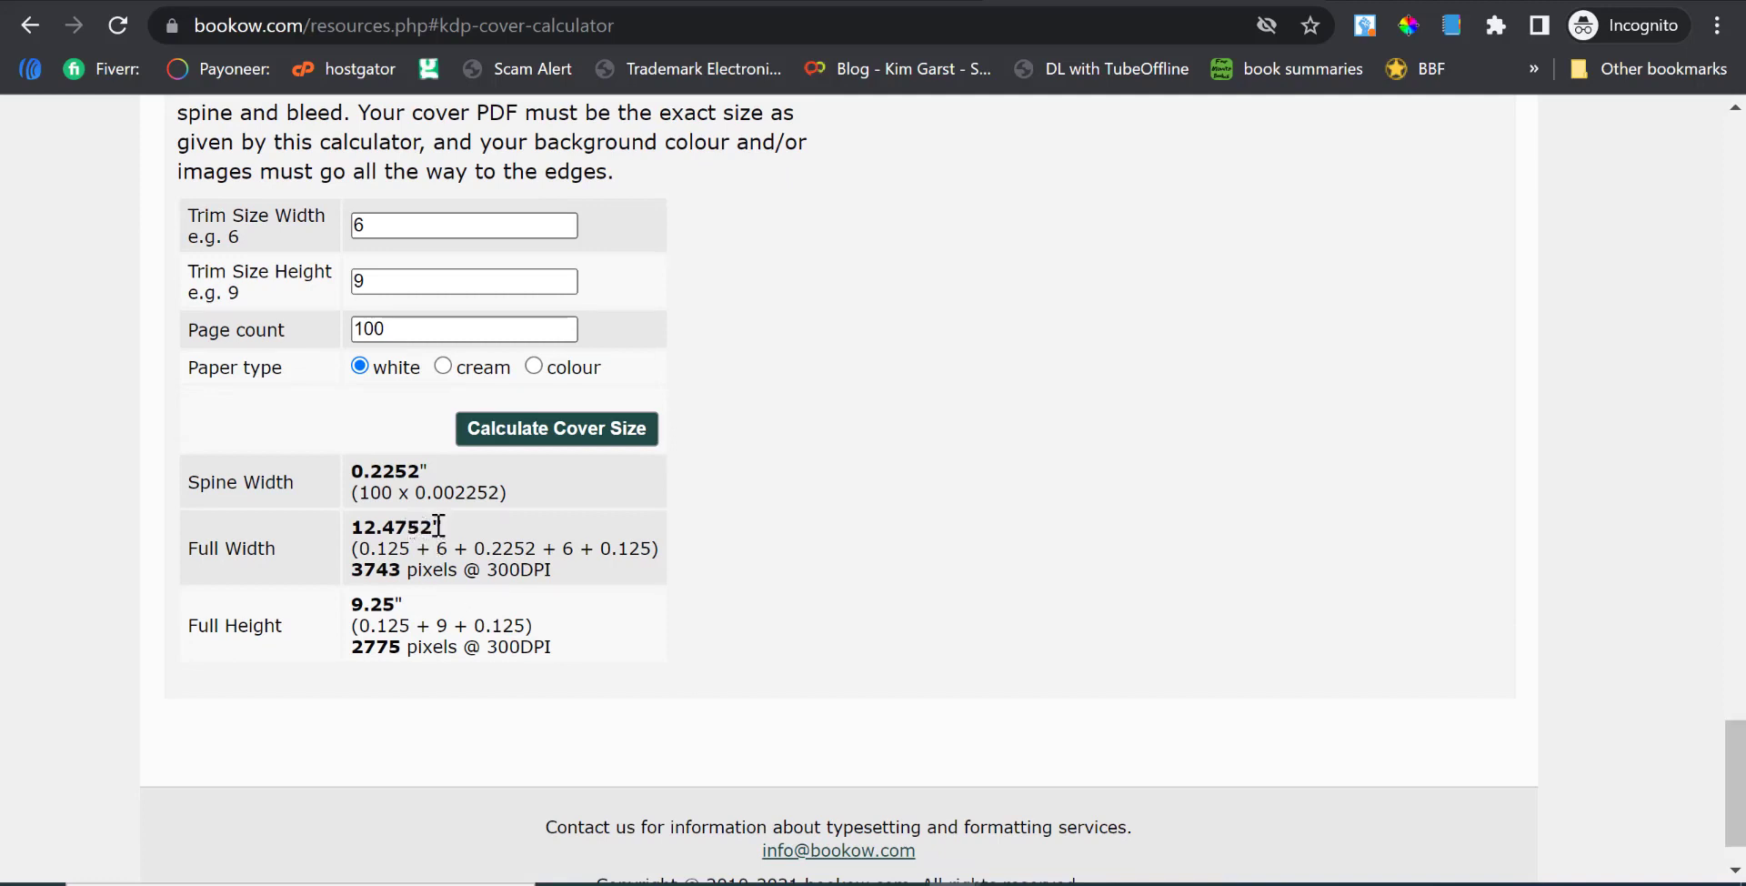
Copy the calculated full width and enter it in Canva as the custom design width, 12.475.
{"action": "left_click_drag", "start_coordinate": [434, 525], "coordinate": [345, 541]}
{"action": "key", "text": "ctrl+c"}
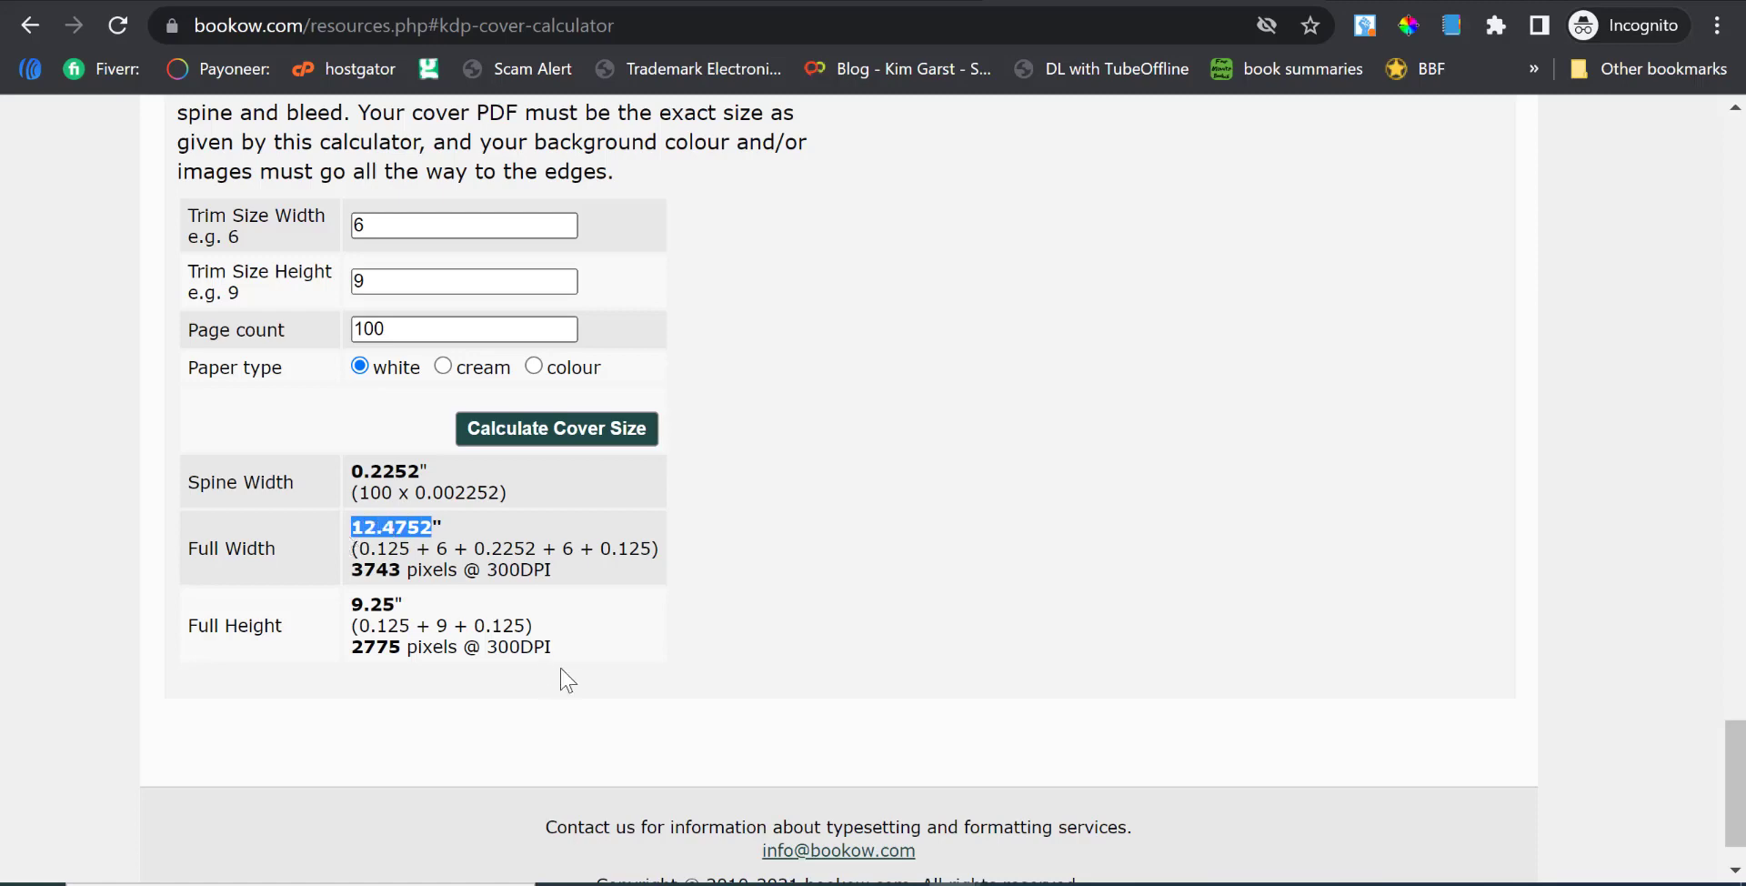
{"action": "left_click", "coordinate": [502, 0]}
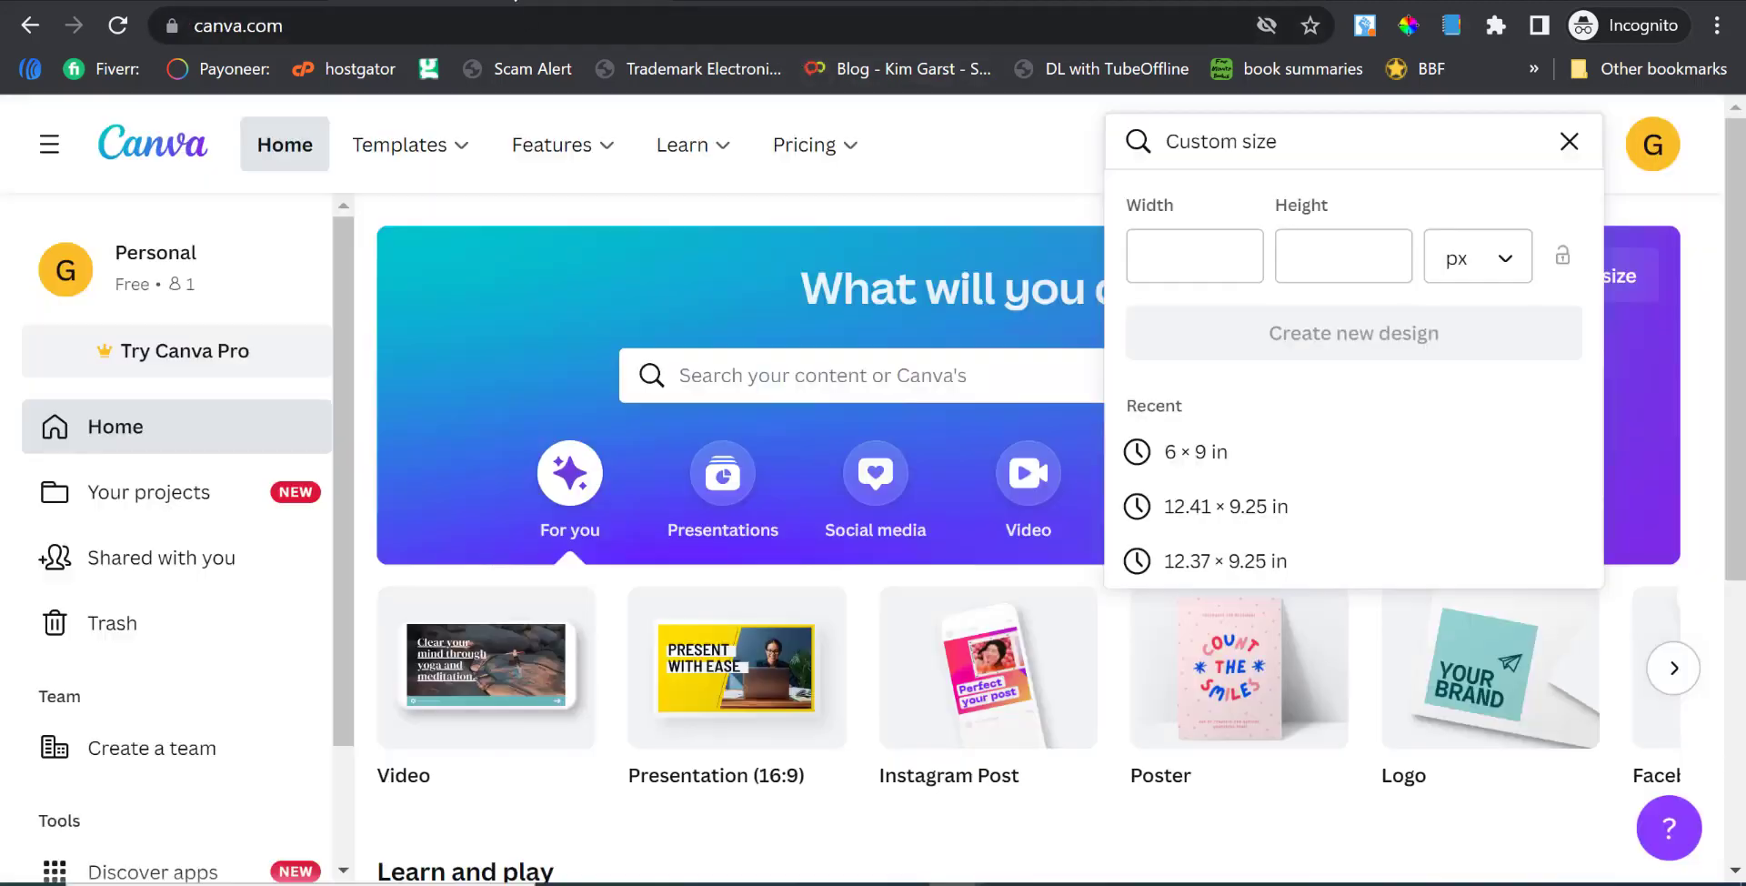
{"action": "key", "text": "ctrl+v"}
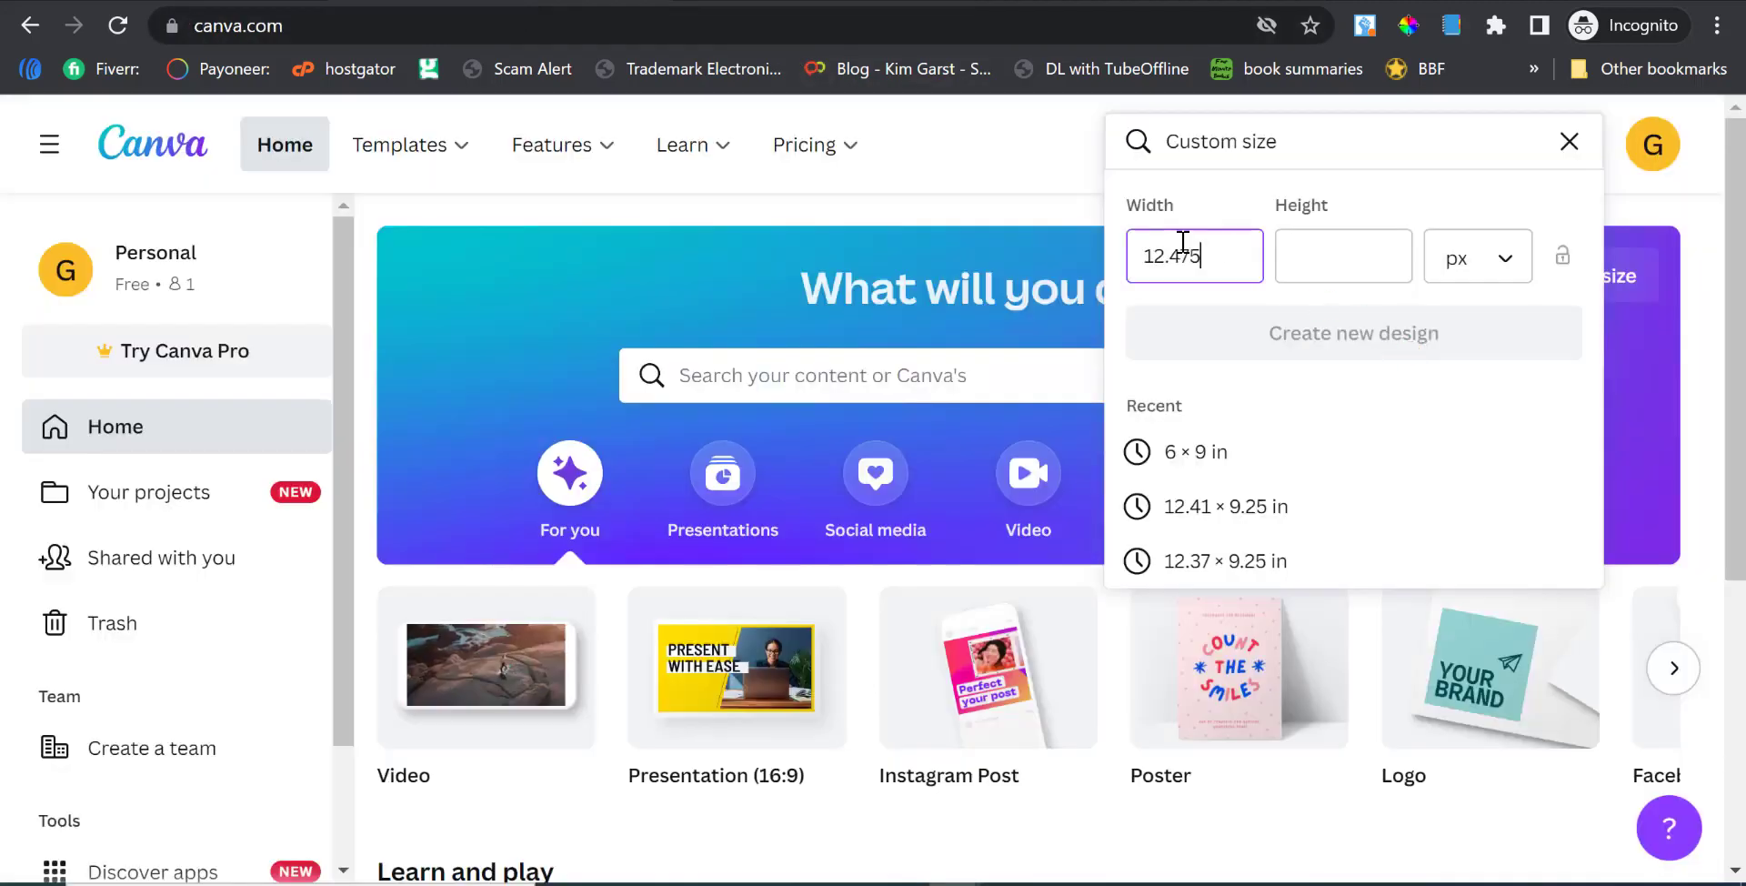
Pick up the full height of 9.25 from the bookow calculator and set Canva's custom size units to inches.
{"action": "key", "text": "ctrl+Tab"}
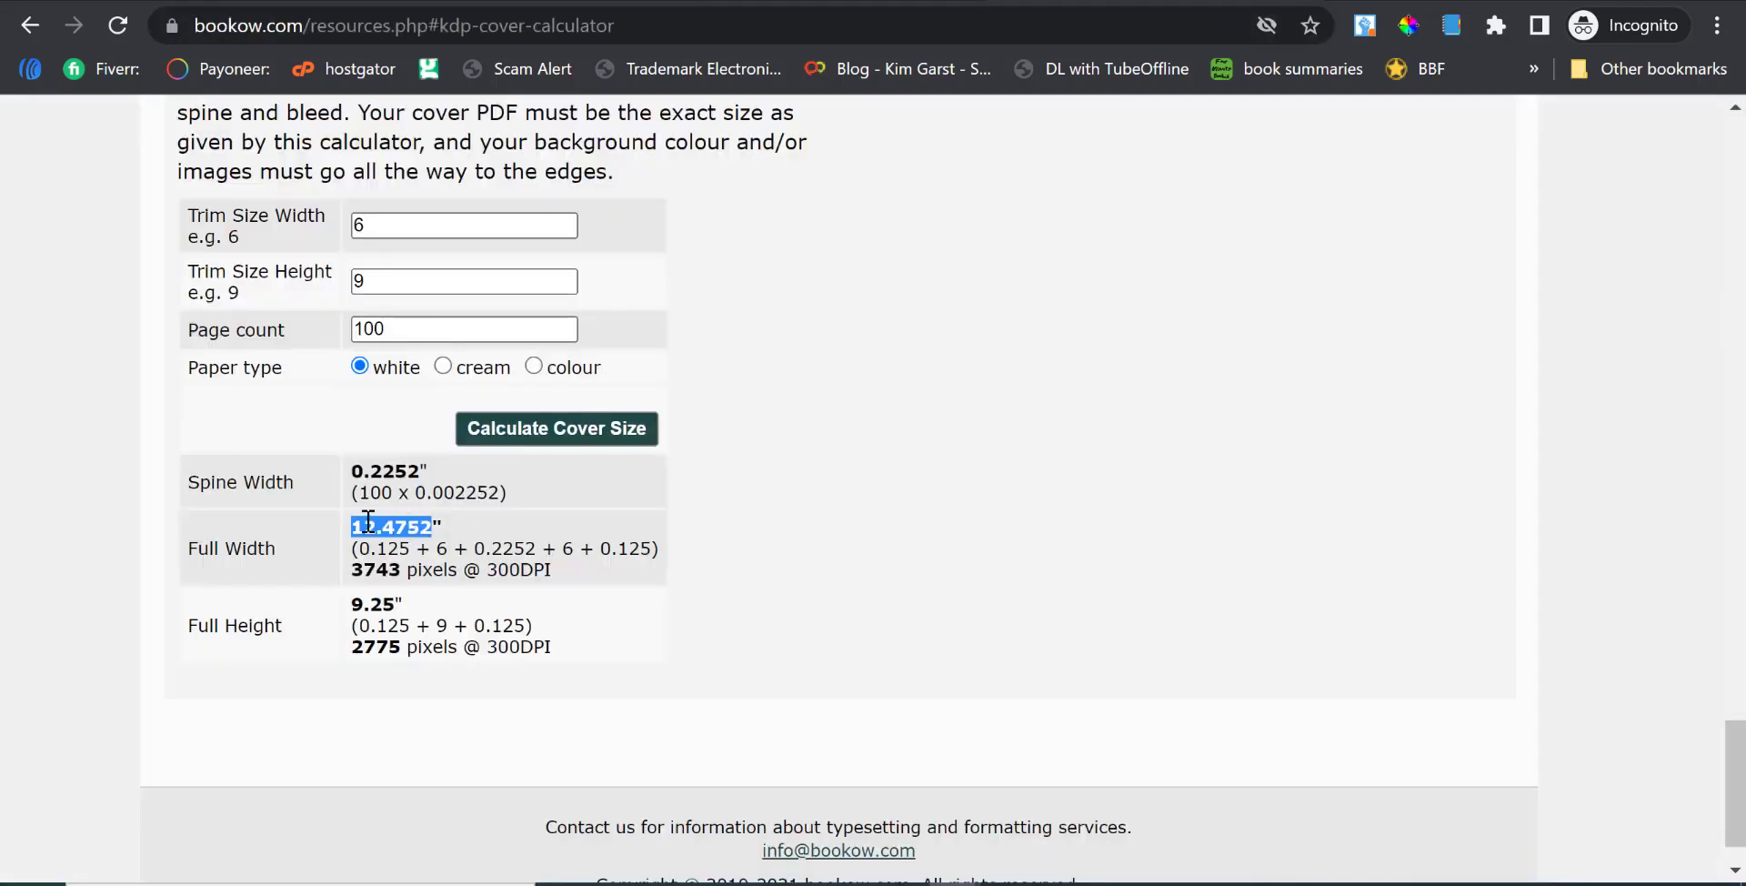
{"action": "left_click_drag", "start_coordinate": [398, 601], "coordinate": [367, 601]}
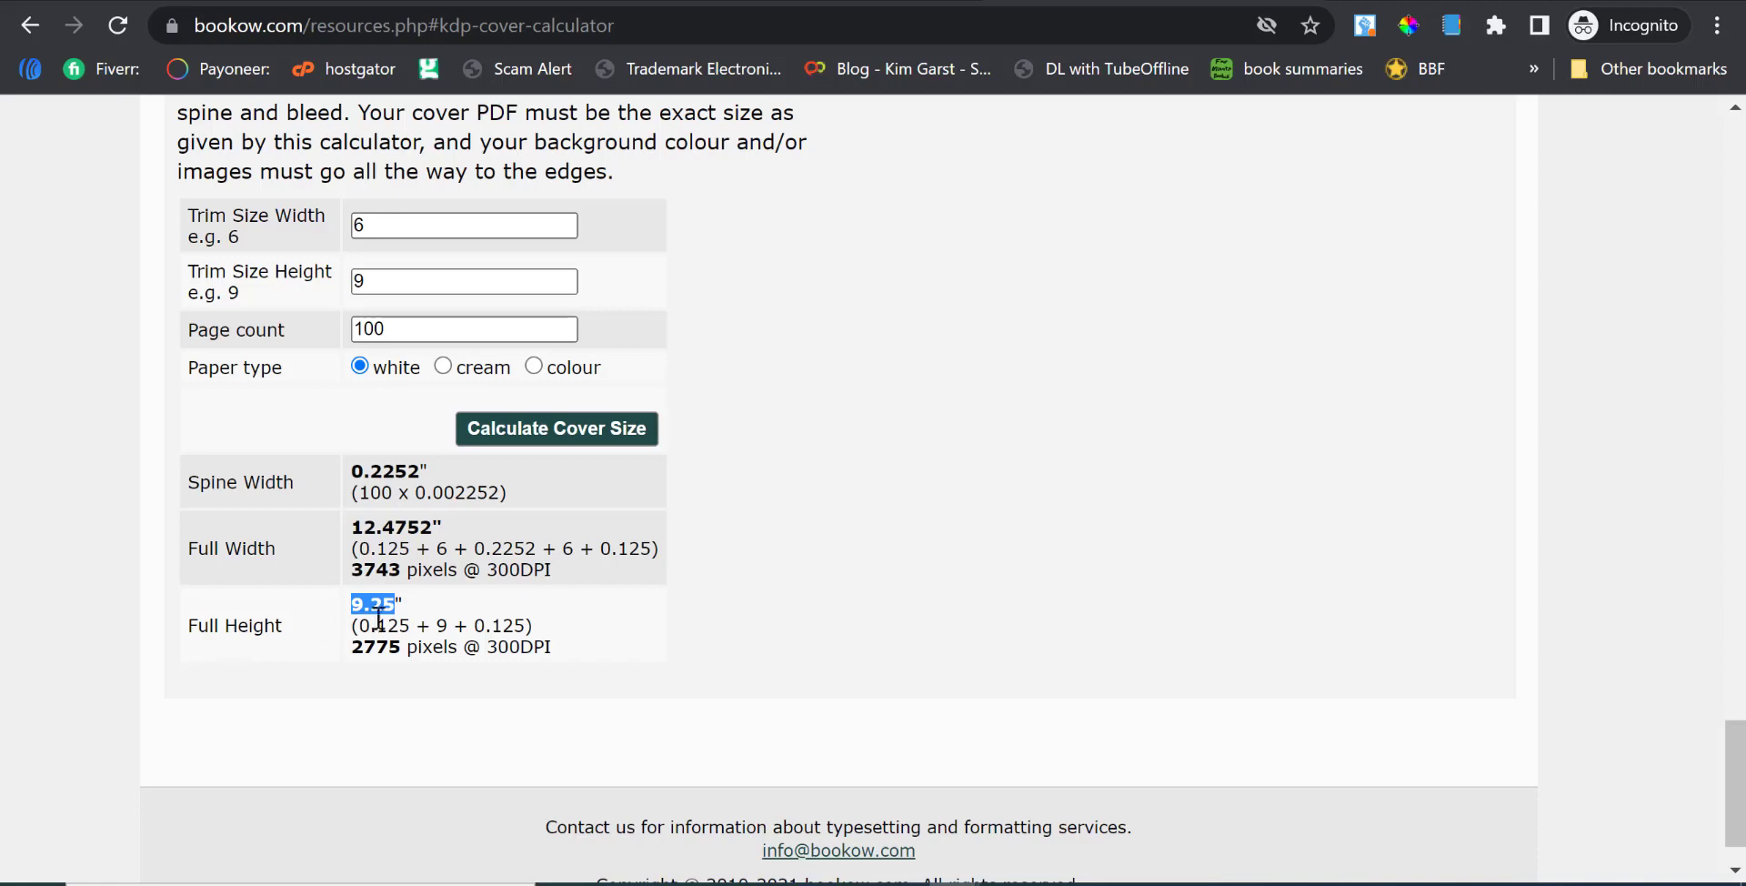
{"action": "left_click", "coordinate": [509, 2]}
{"action": "left_click", "coordinate": [1292, 256]}
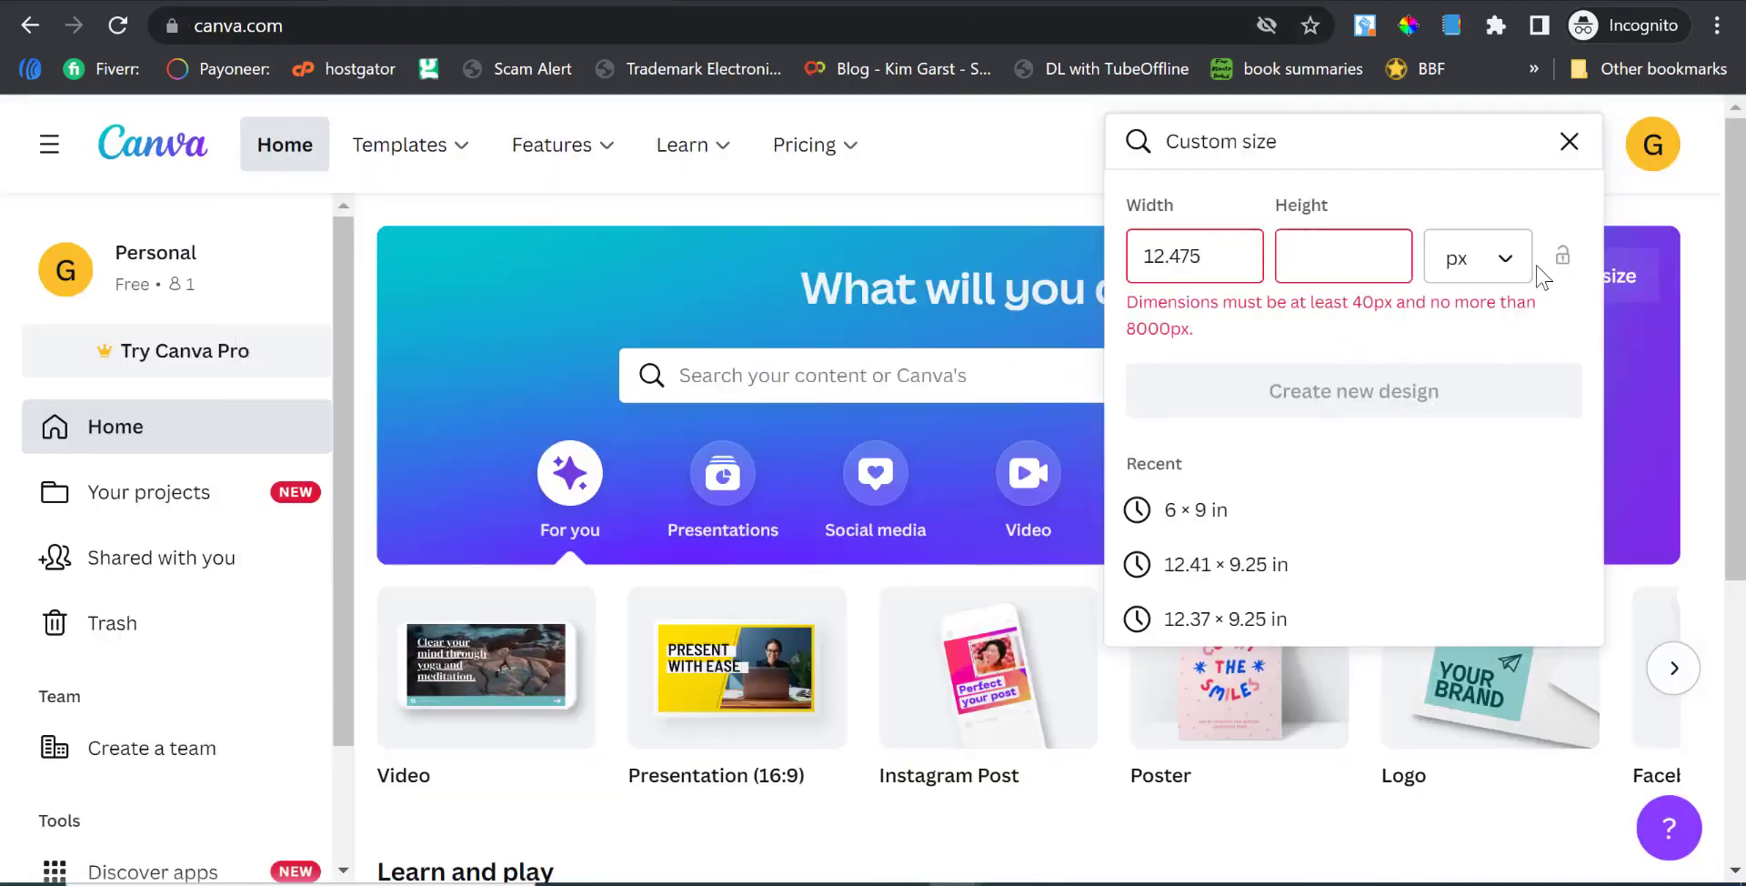
{"action": "left_click", "coordinate": [1491, 257]}
{"action": "left_click", "coordinate": [1470, 314]}
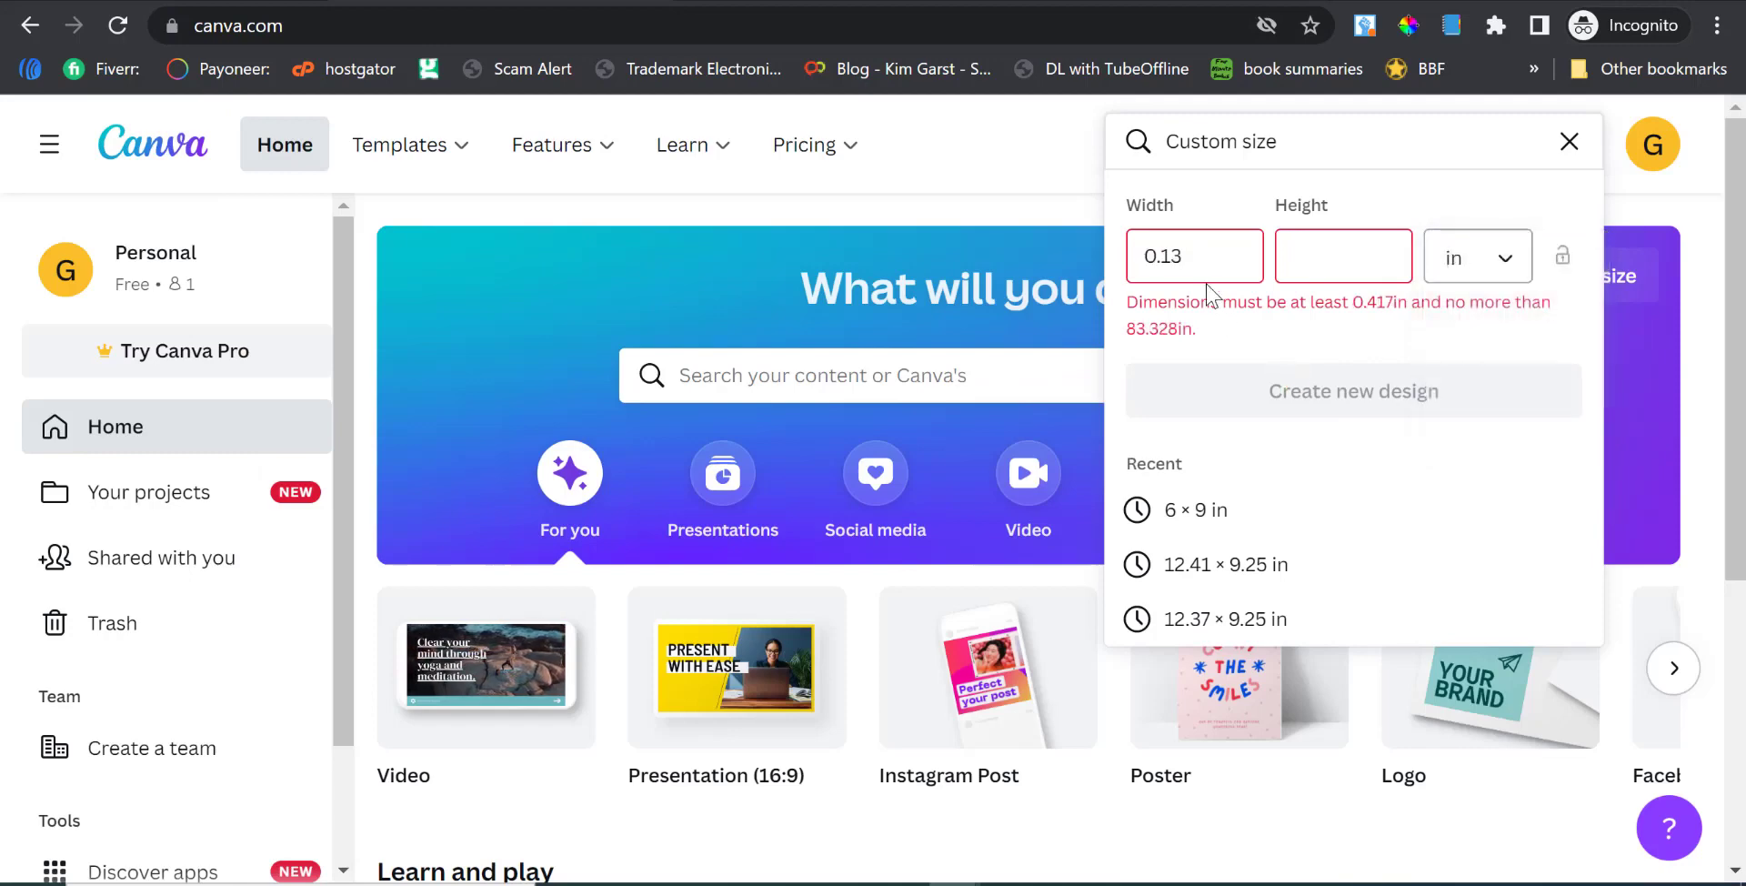
Set the custom design height to 9.25 and, using the full width from the bookow calculator, the width to 12.475 inches.
{"action": "left_click", "coordinate": [1359, 272]}
{"action": "type", "text": "9.25"}
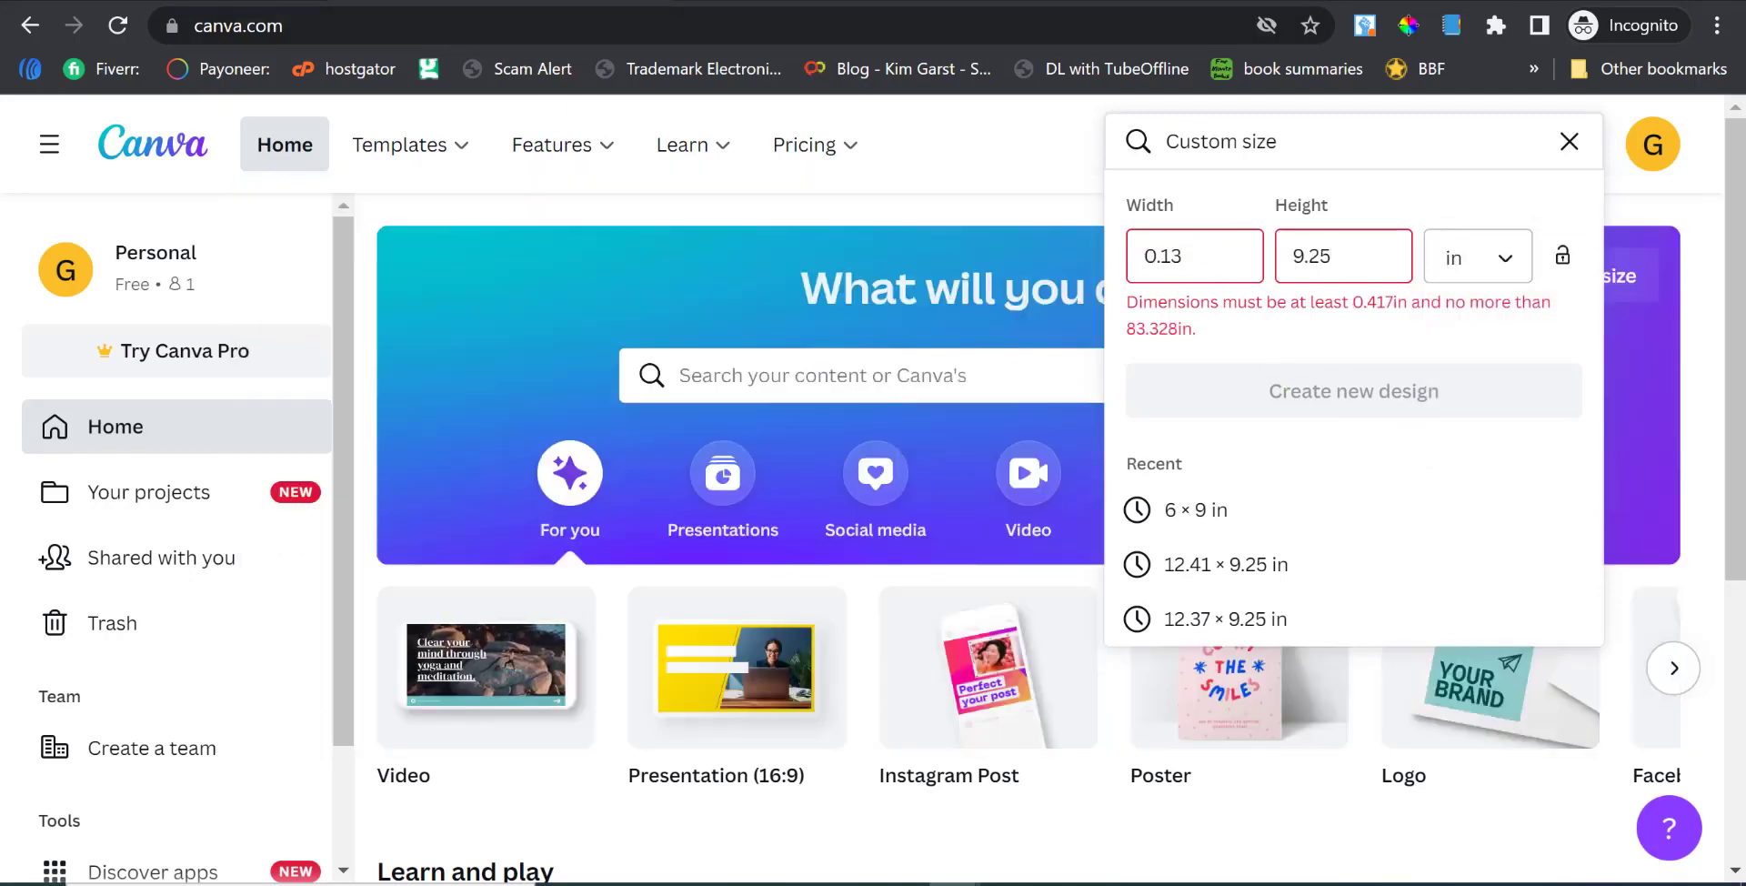
{"action": "left_click", "coordinate": [772, 3]}
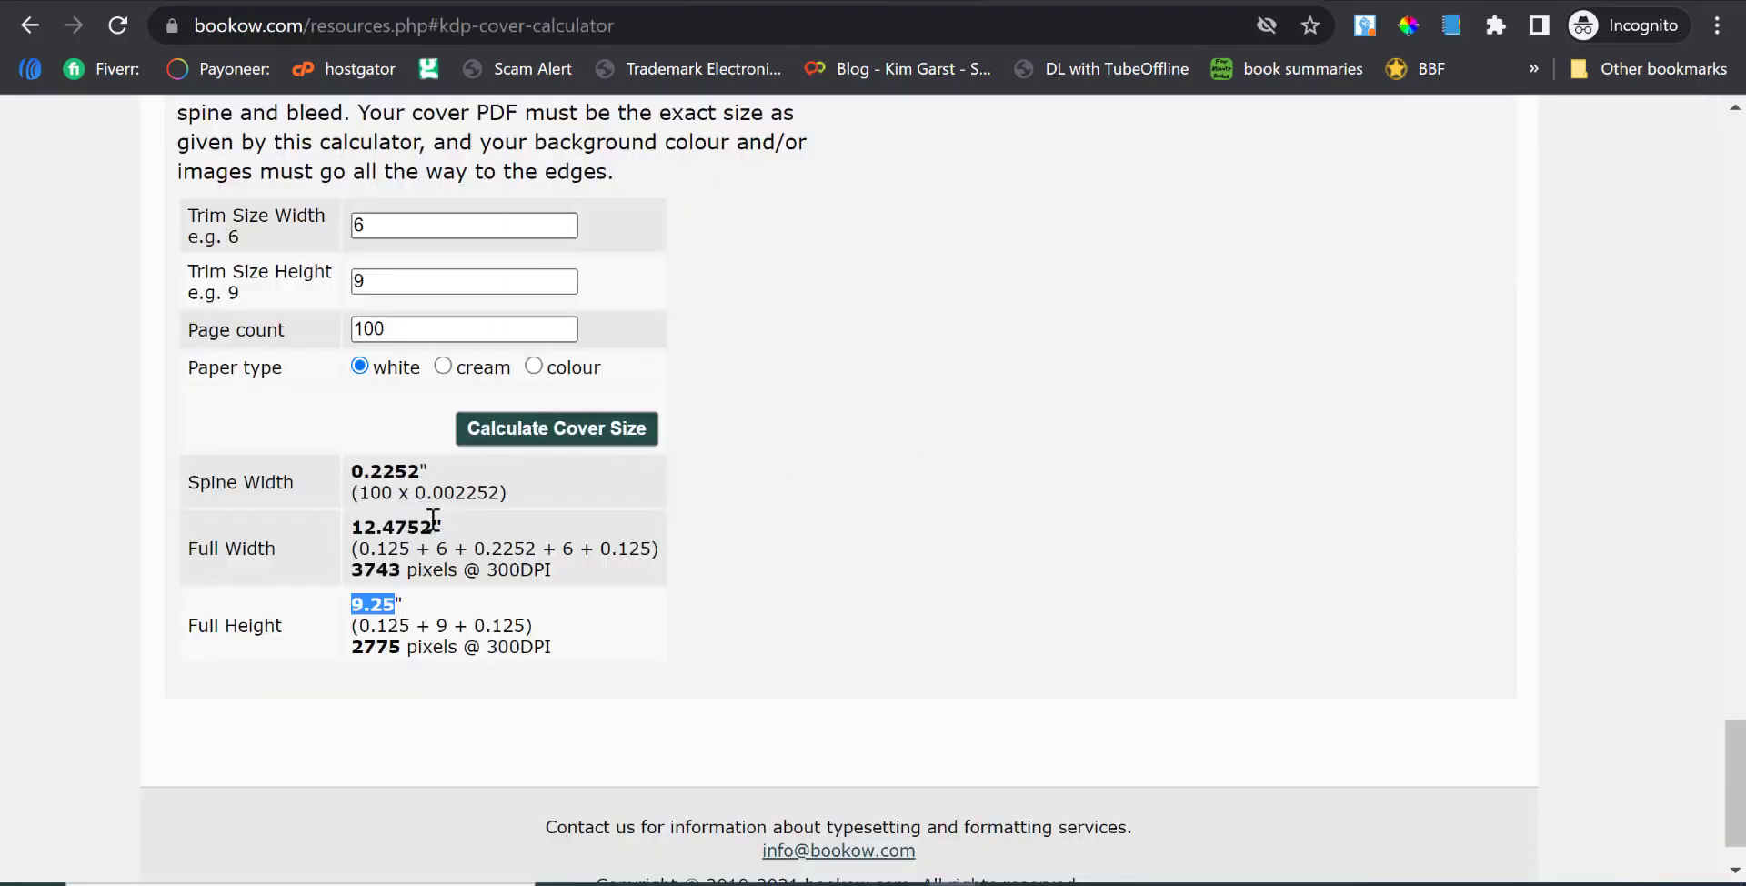
{"action": "left_click_drag", "start_coordinate": [434, 520], "coordinate": [383, 520]}
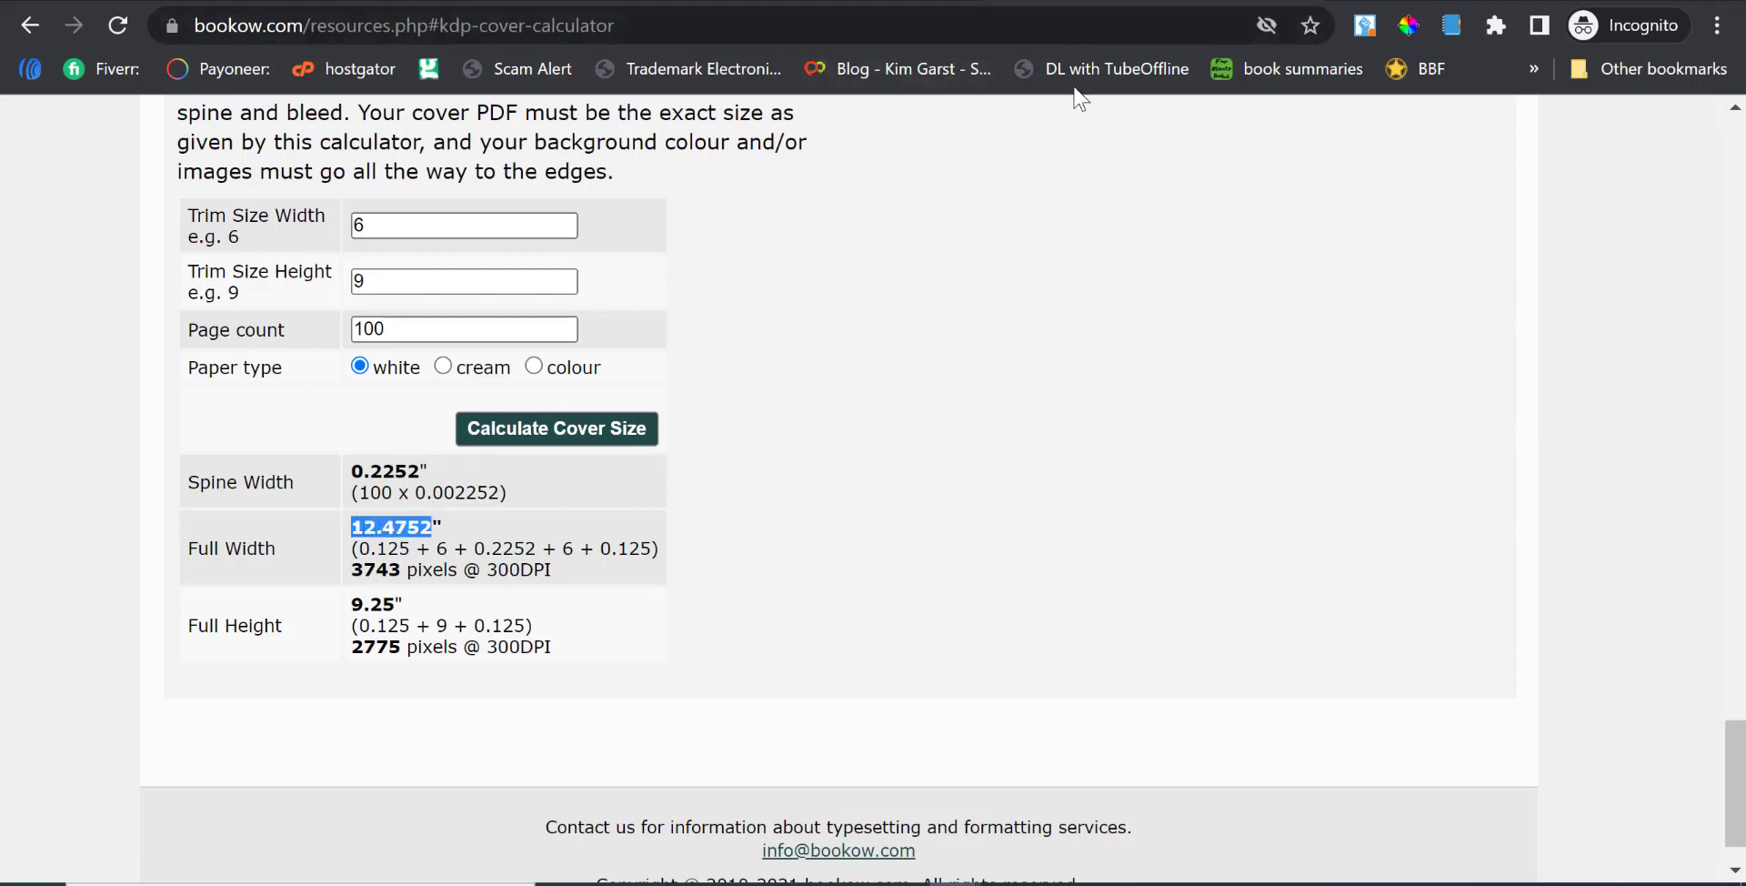
{"action": "left_click", "coordinate": [473, 3]}
{"action": "double_click", "coordinate": [1192, 246]}
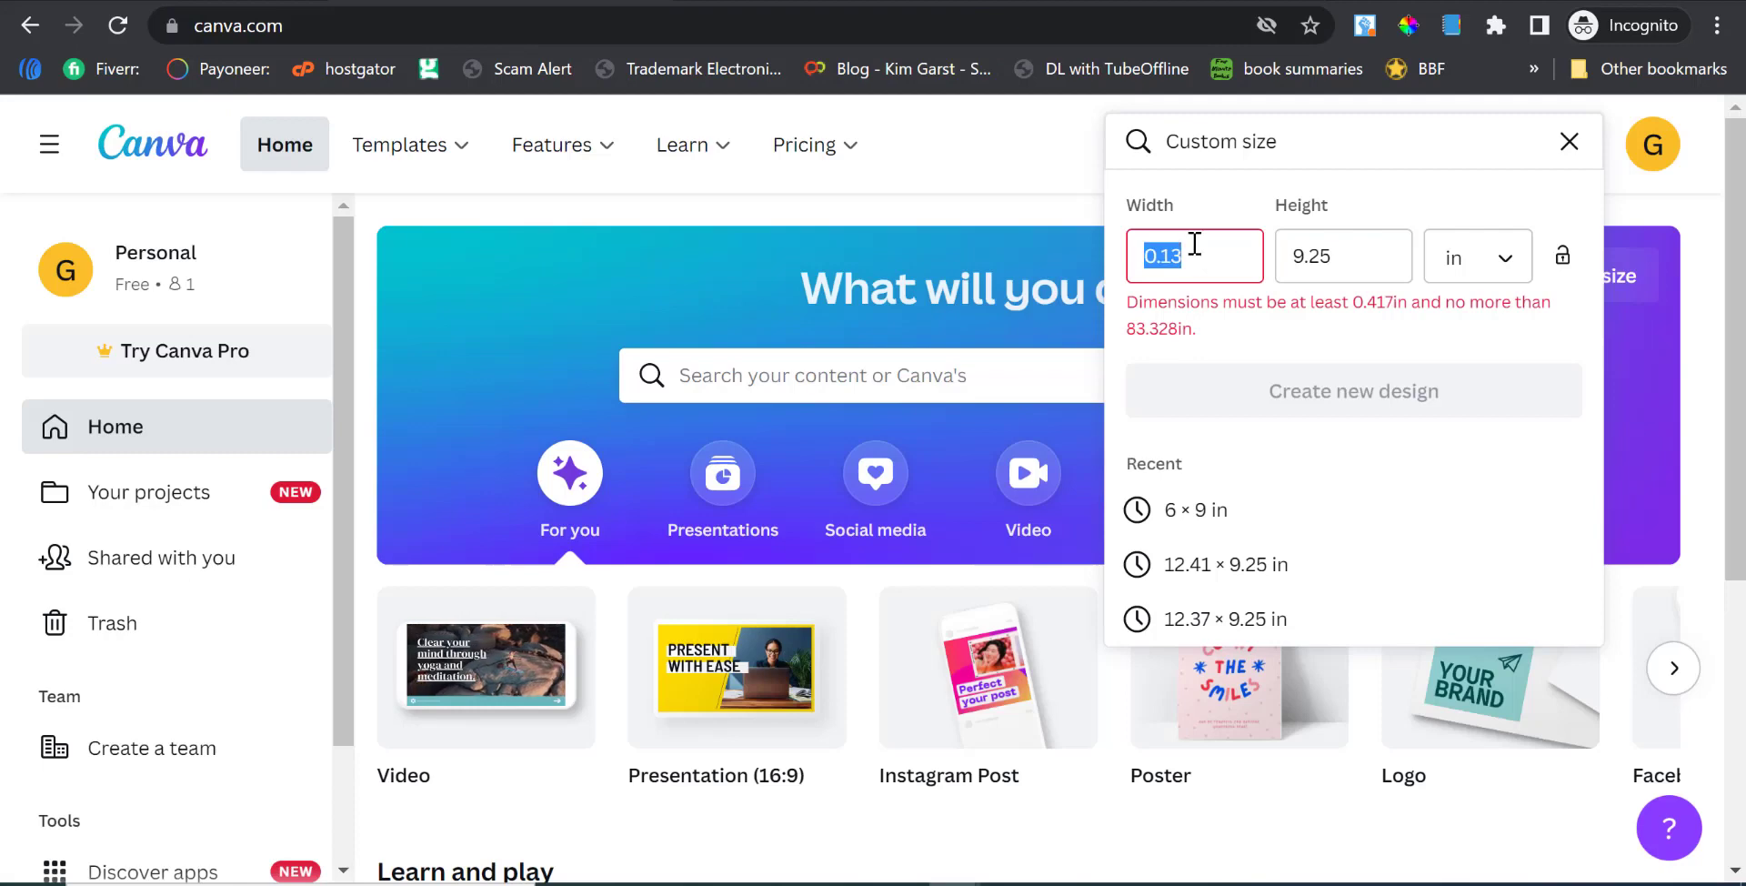
{"action": "type", "text": "12.475"}
Create the new blank design at the custom size of 12.475 × 9.25 in.
{"action": "left_click", "coordinate": [1412, 344]}
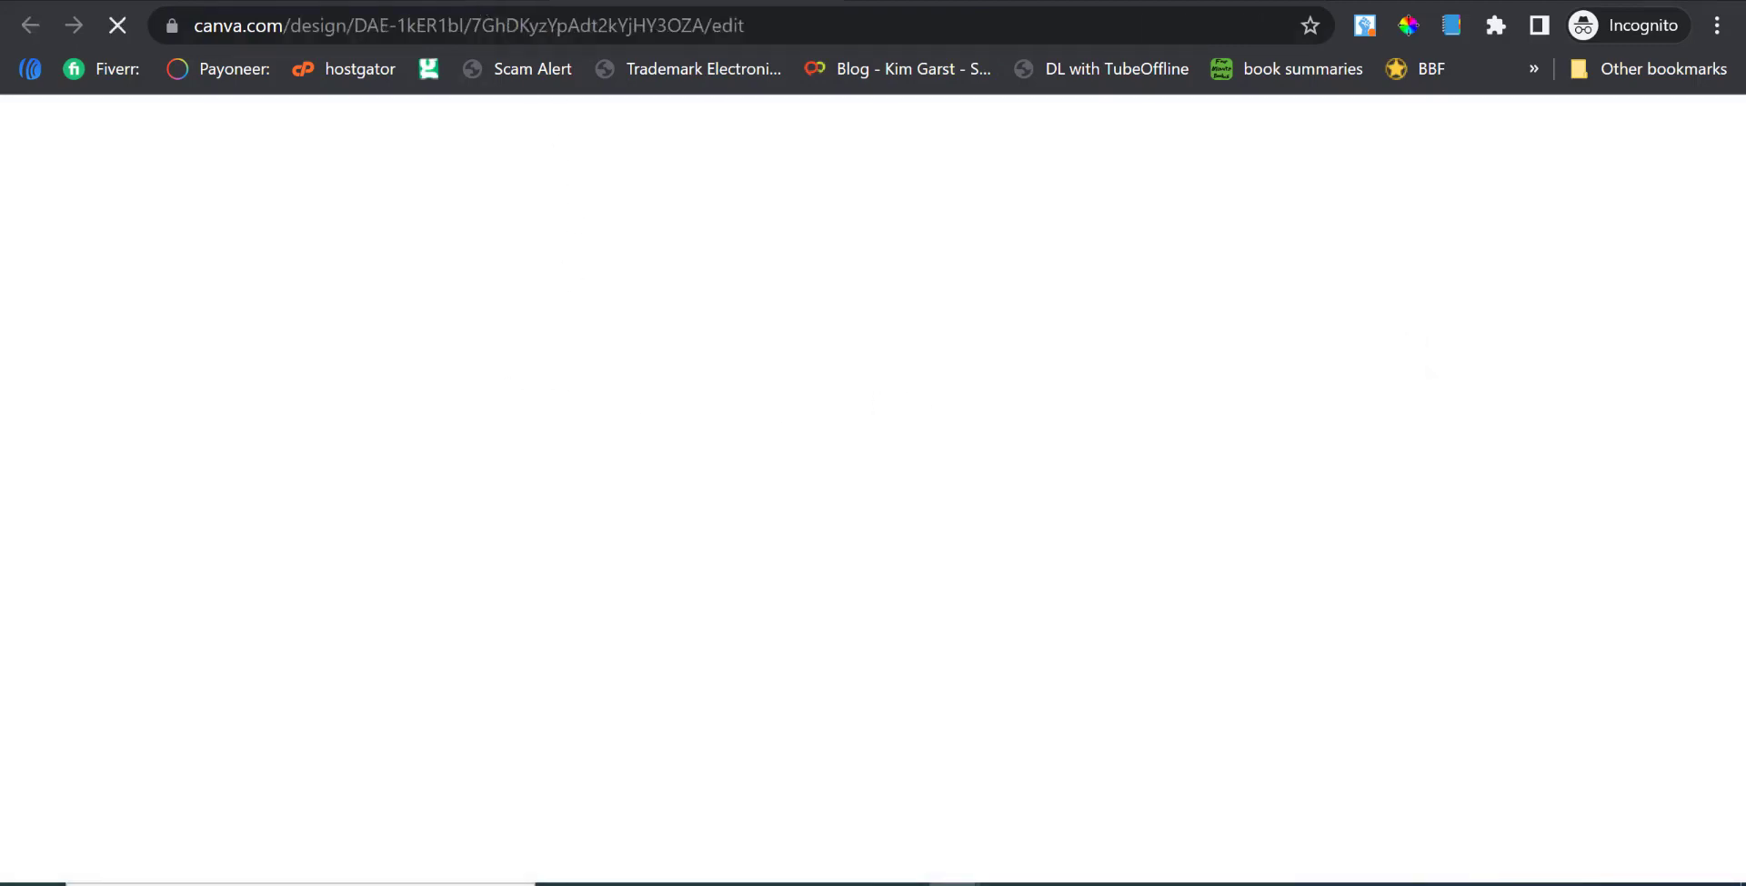
{"action": "left_click", "coordinate": [472, 2]}
{"action": "left_click", "coordinate": [1403, 336]}
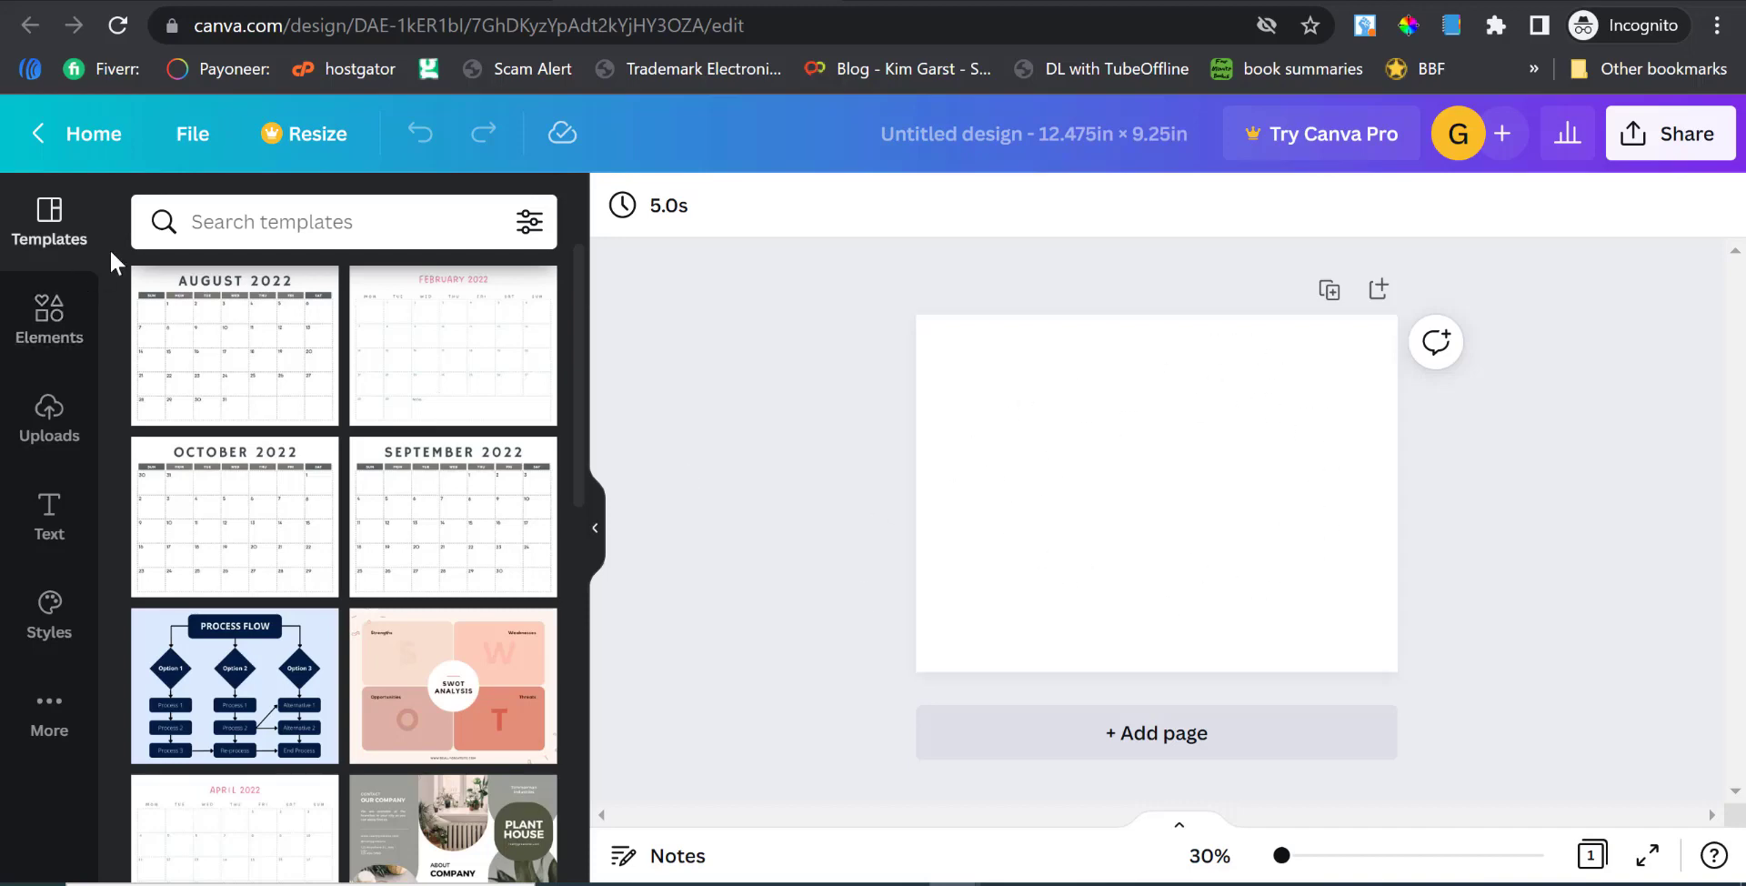
Search the design templates for "unfocus" and clear the search.
{"action": "left_click", "coordinate": [234, 221]}
{"action": "type", "text": "un"}
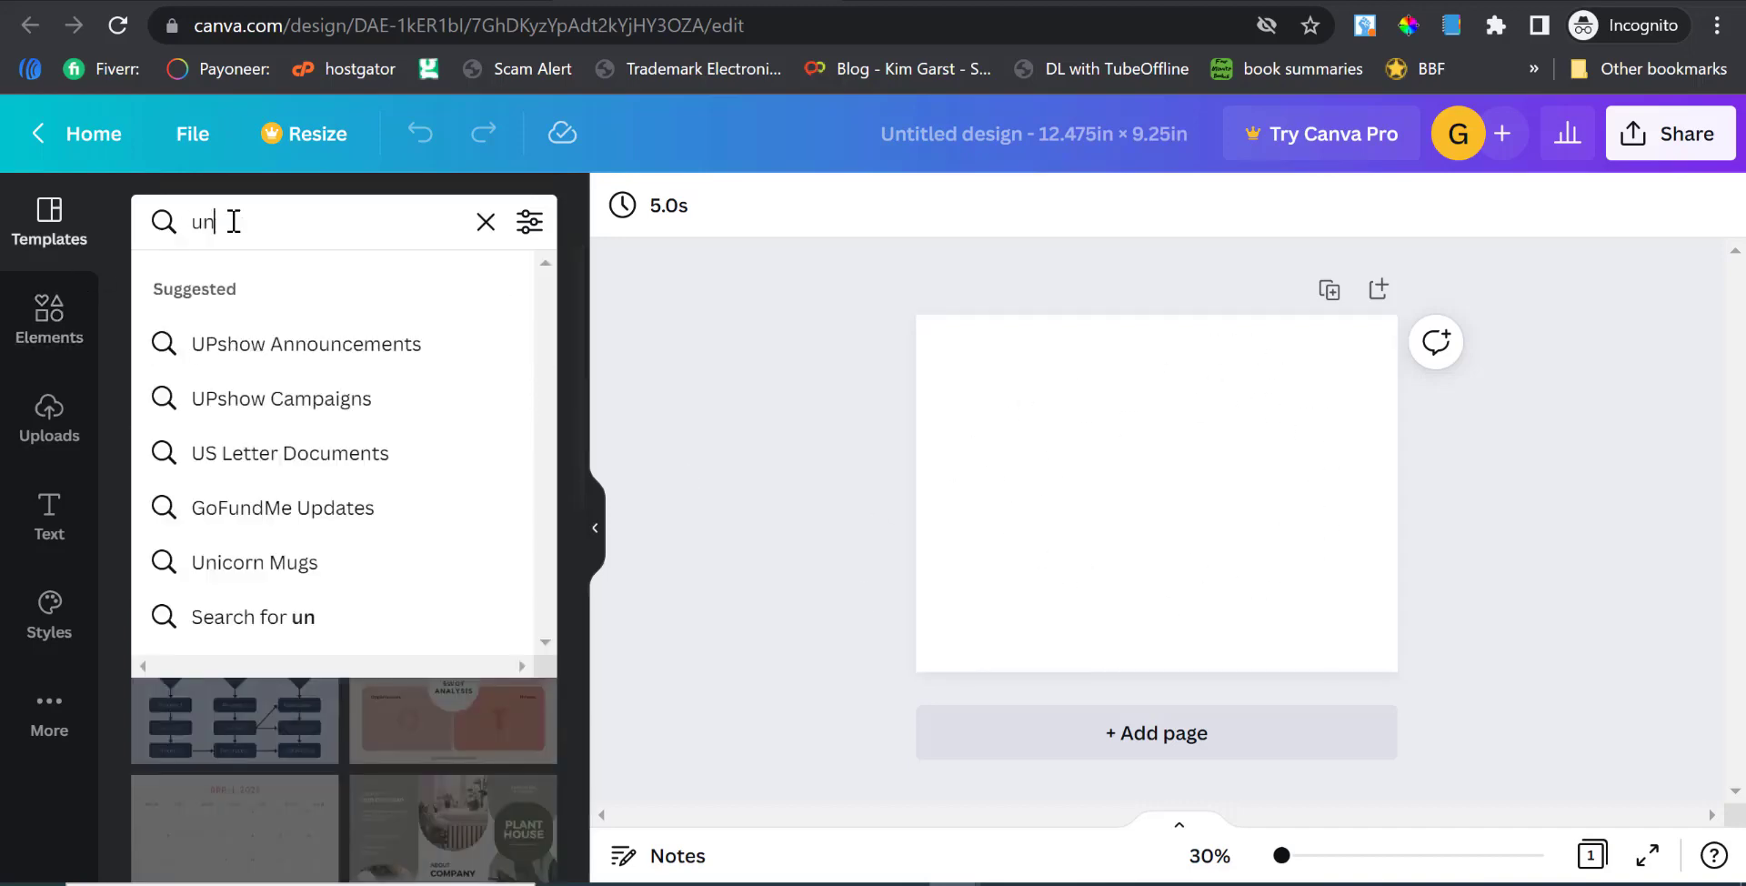
{"action": "type", "text": "focud"}
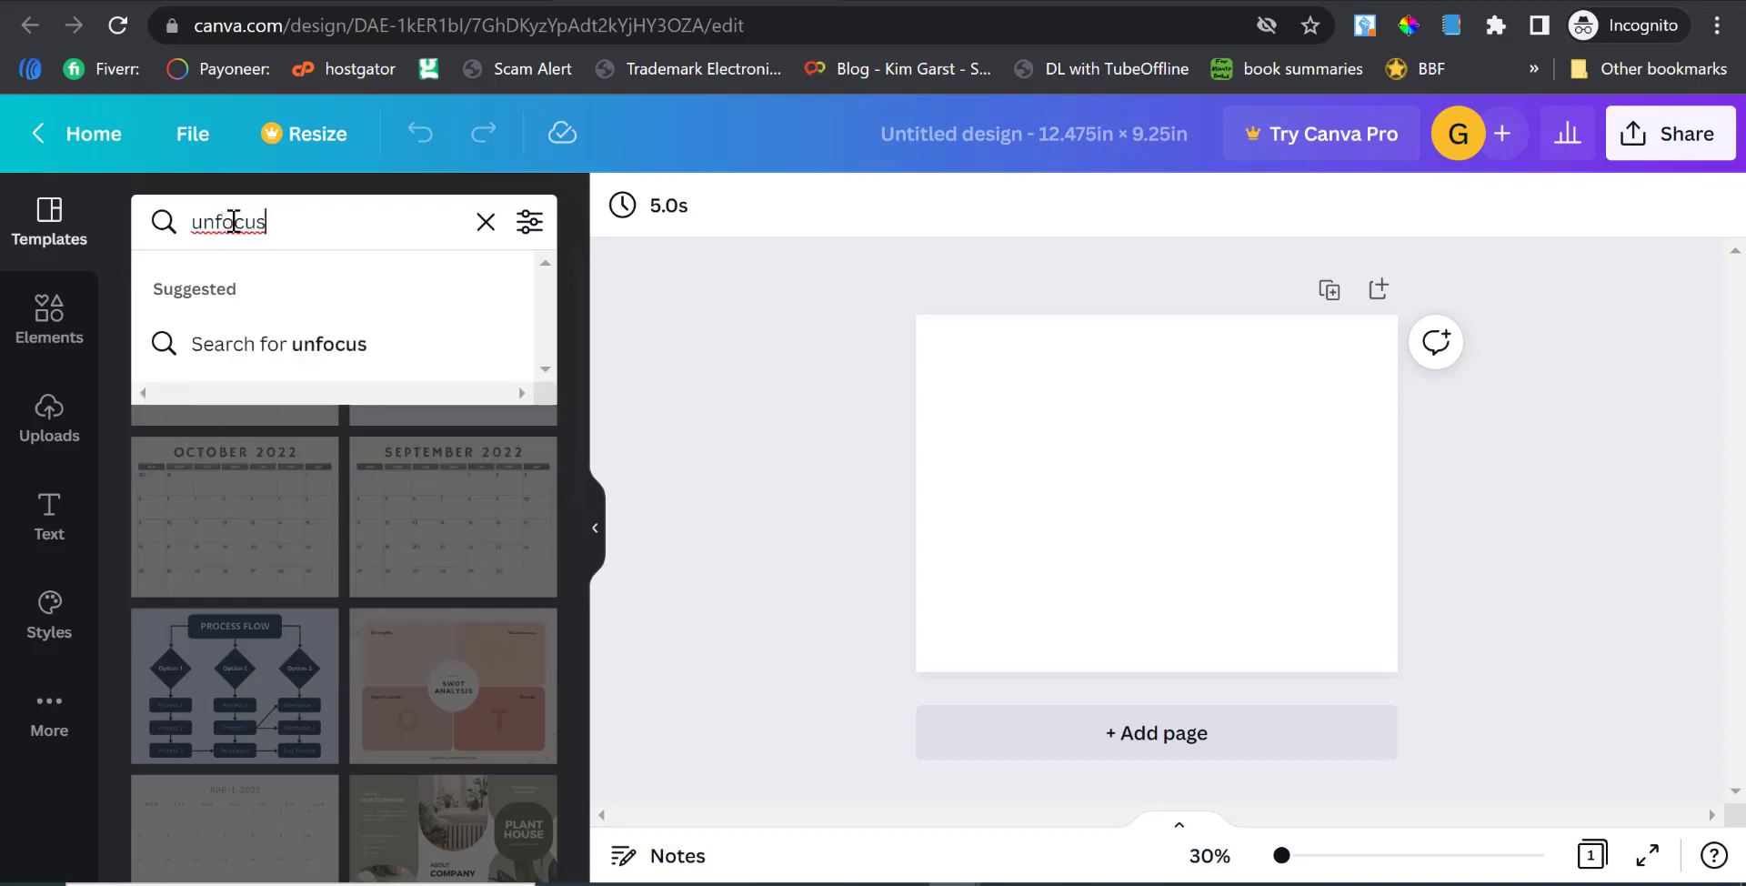
{"action": "key", "text": "Return"}
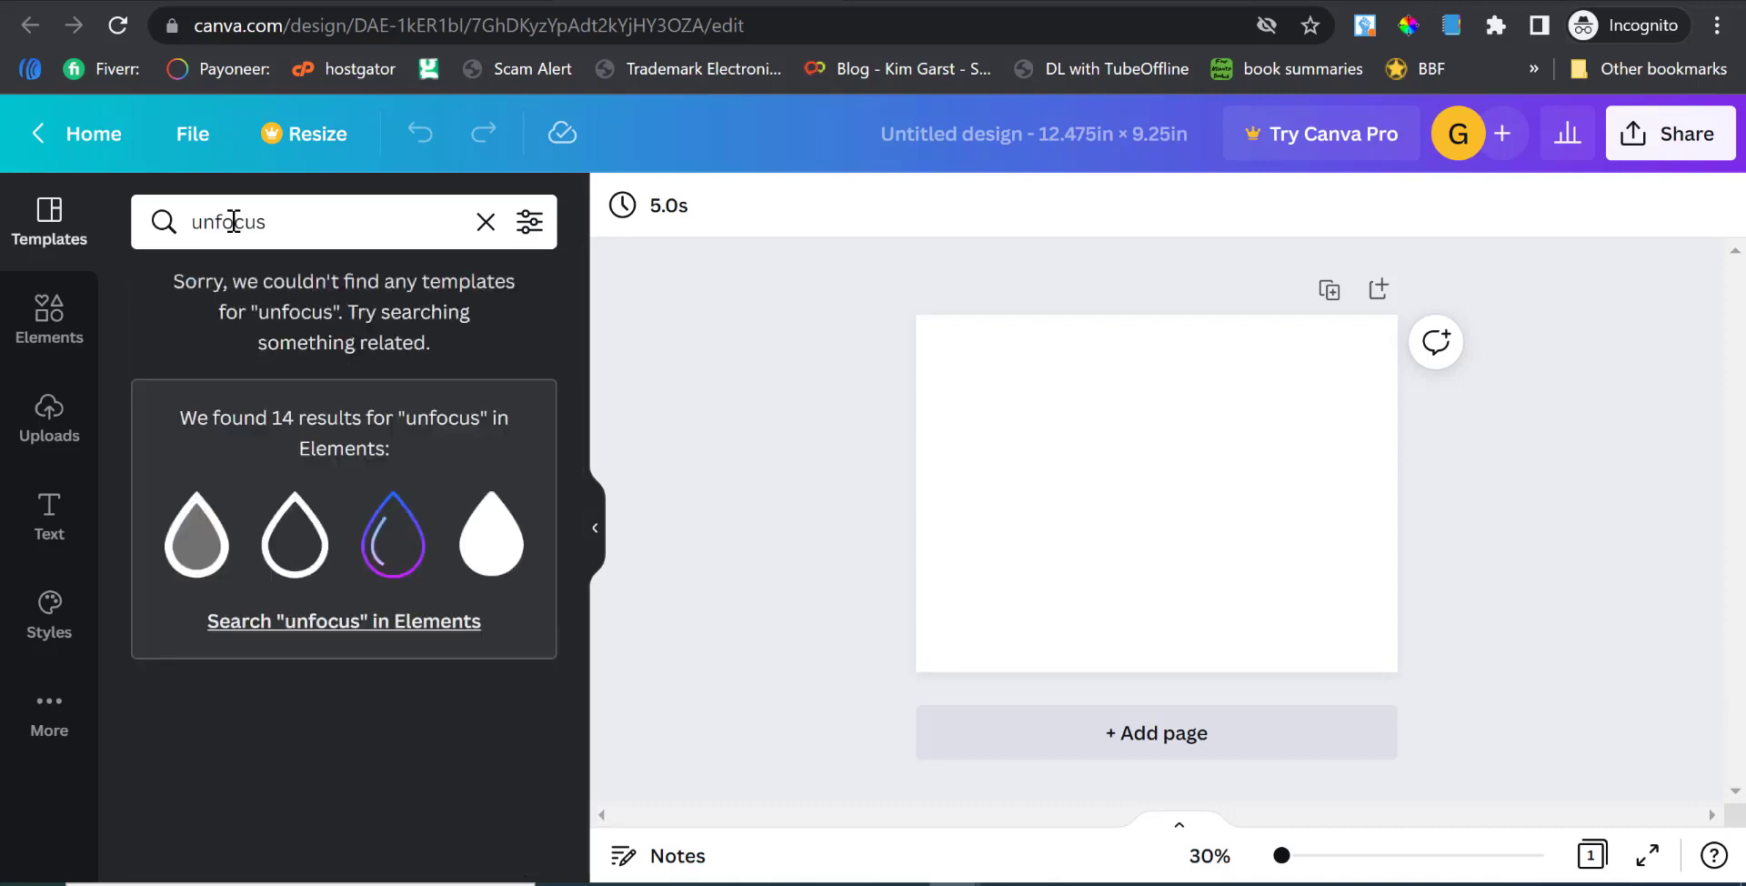
{"action": "left_click", "coordinate": [232, 221]}
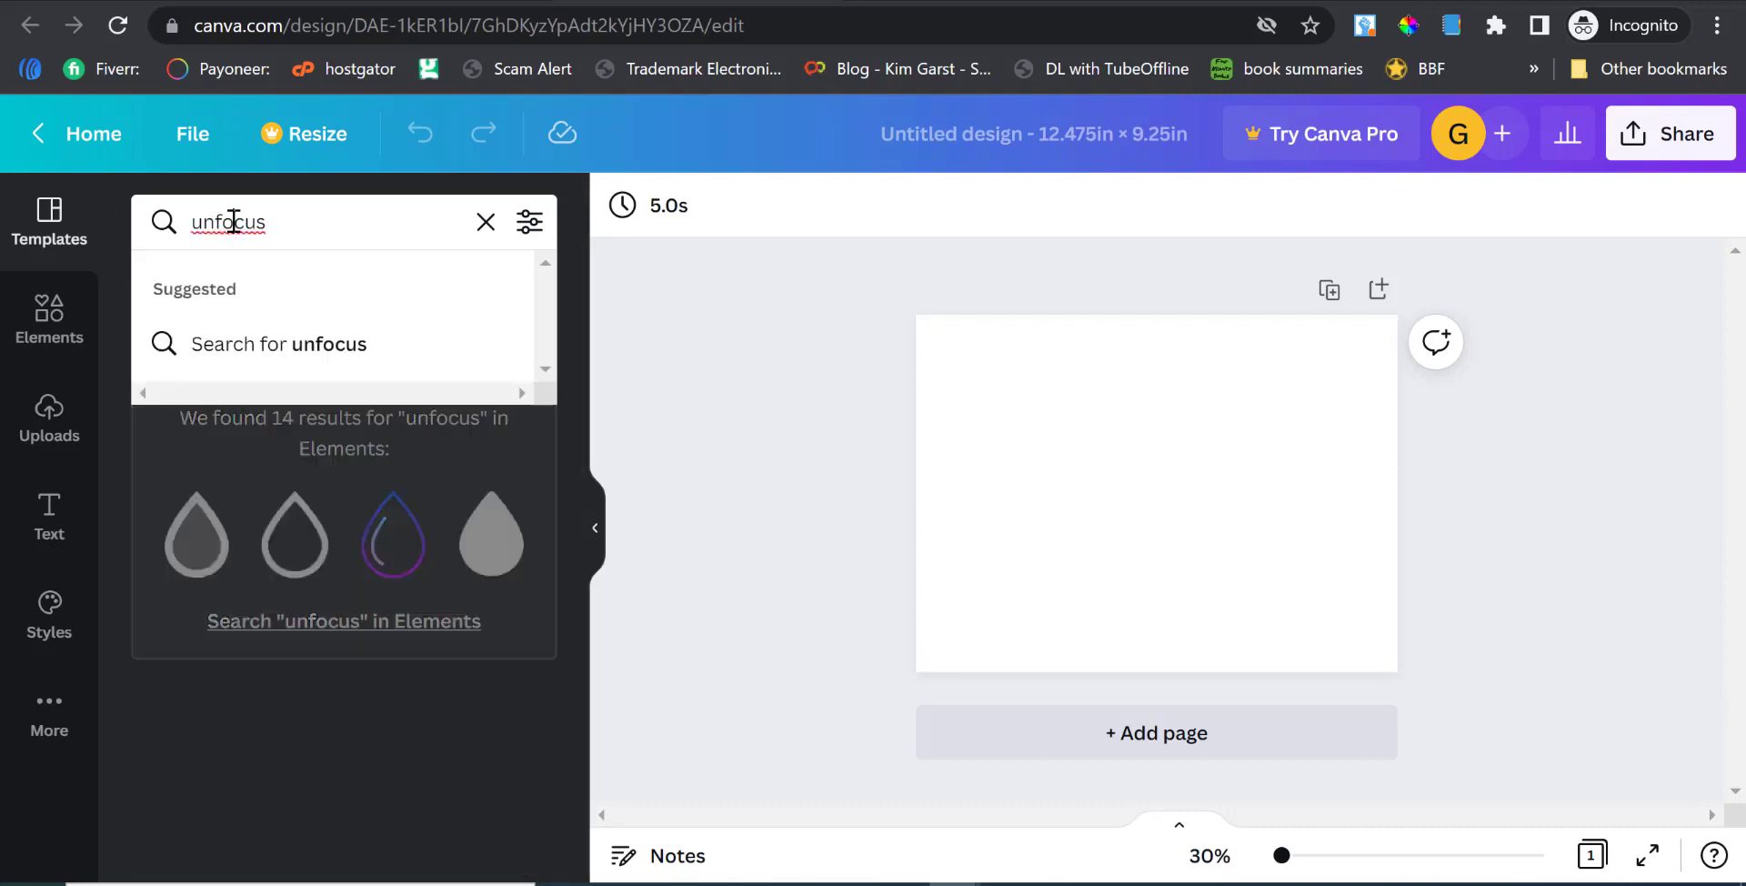
{"action": "left_click", "coordinate": [483, 222]}
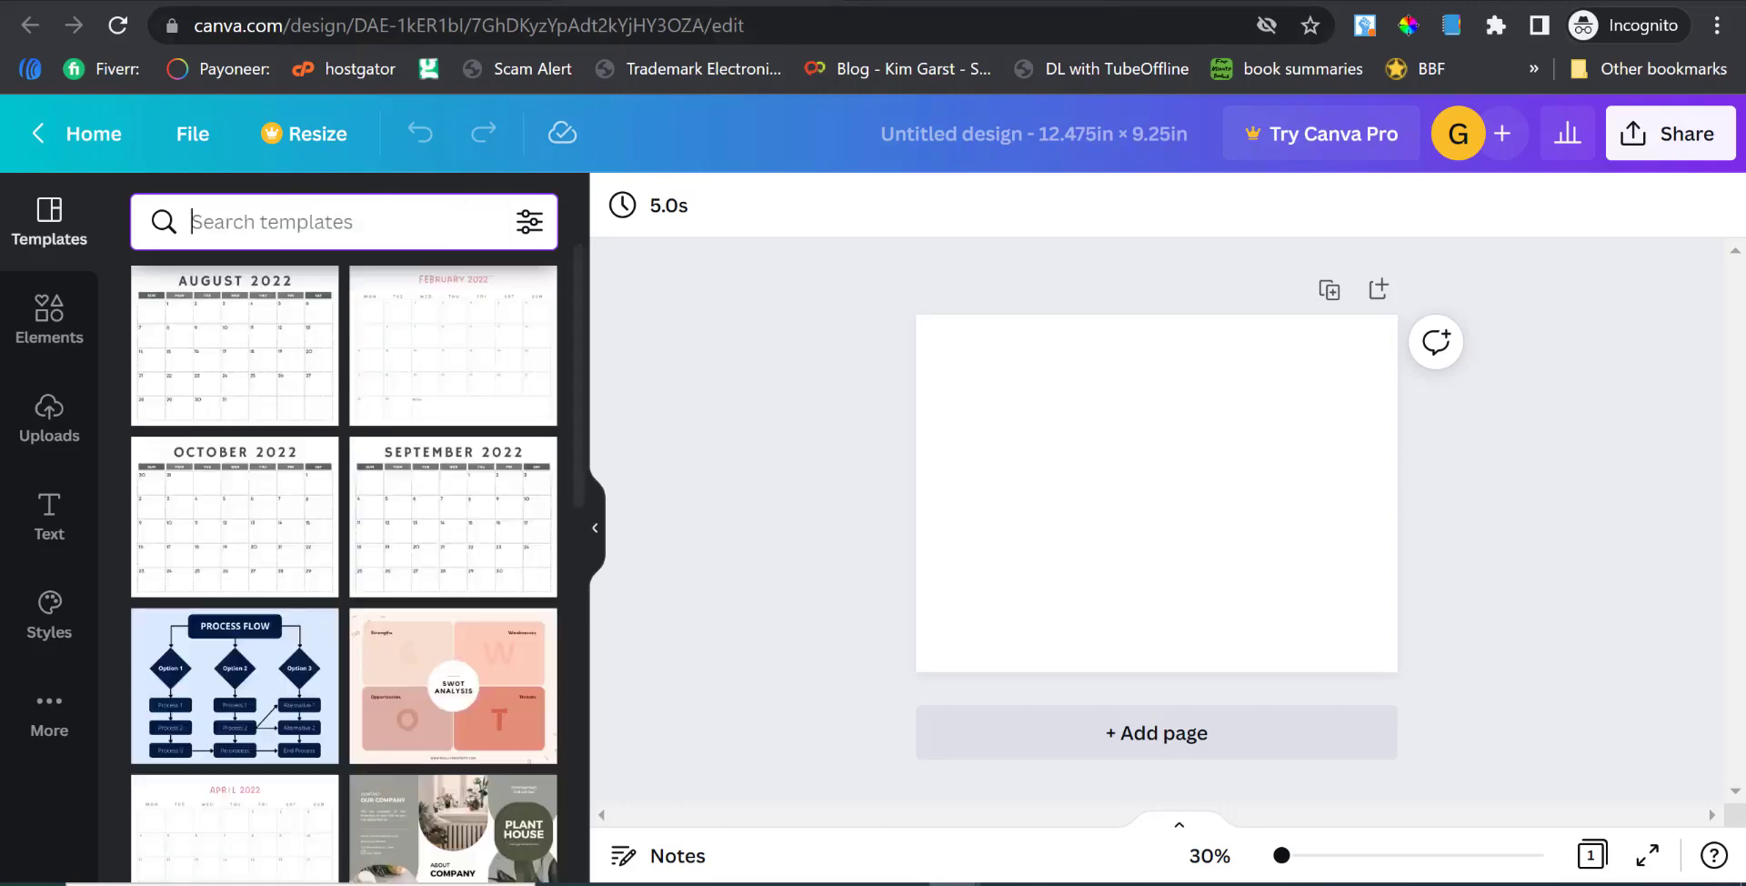
Open the stock photo site pexels.com in place of the Google cover image results.
{"action": "left_click", "coordinate": [873, 2]}
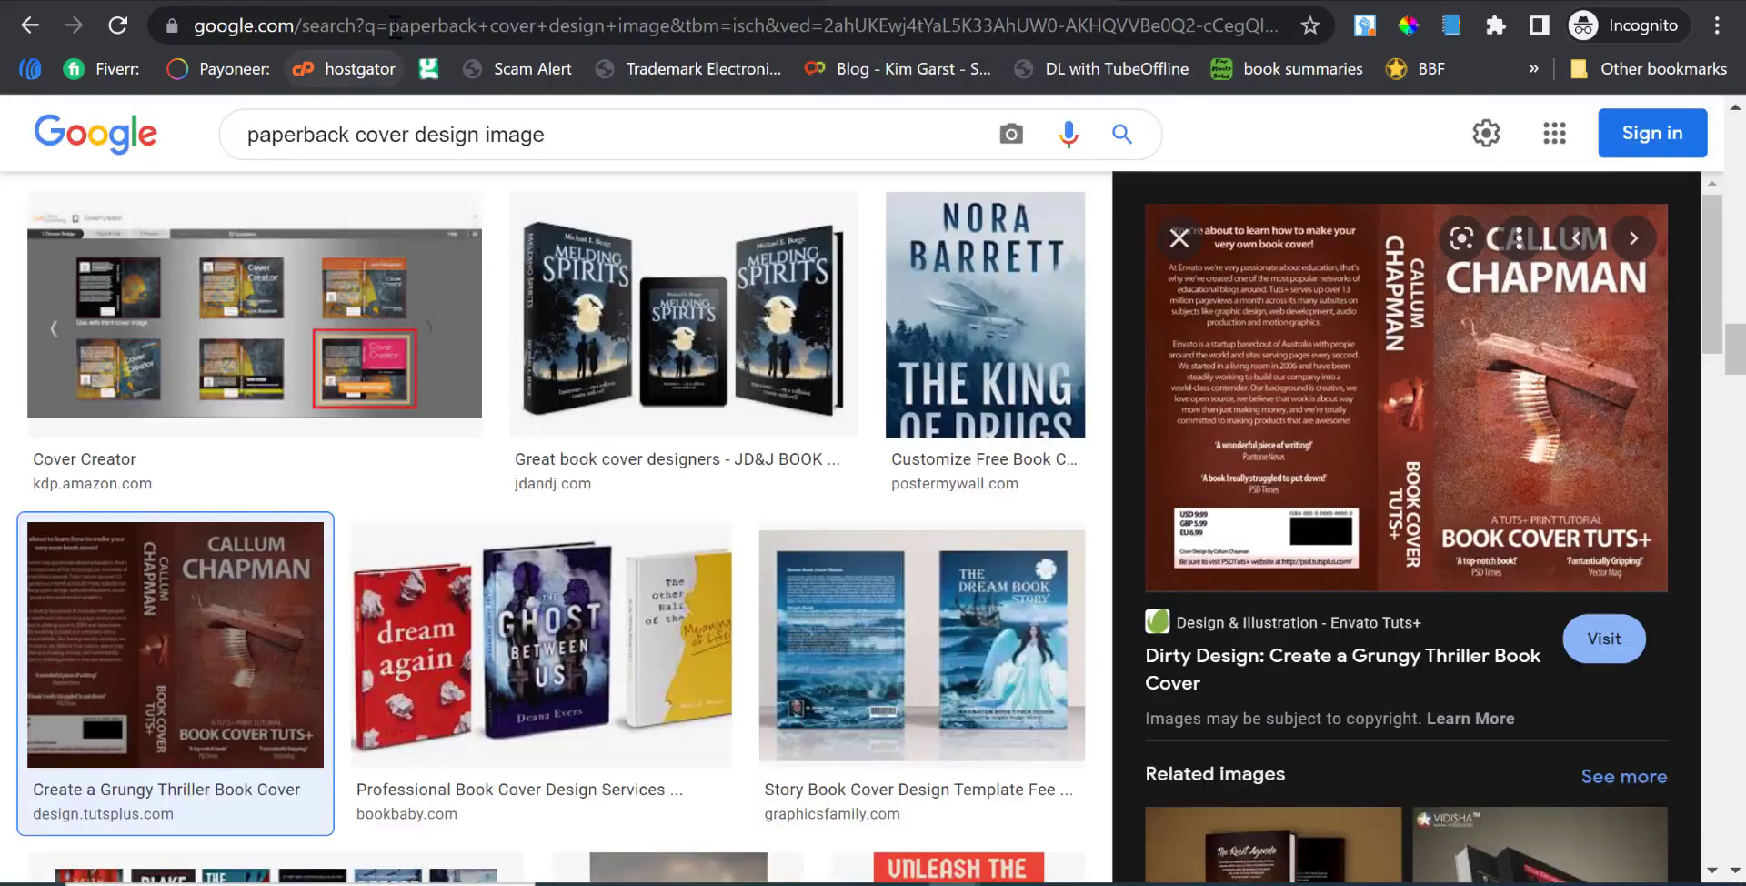
{"action": "left_click", "coordinate": [395, 27]}
{"action": "type", "text": "pexels."}
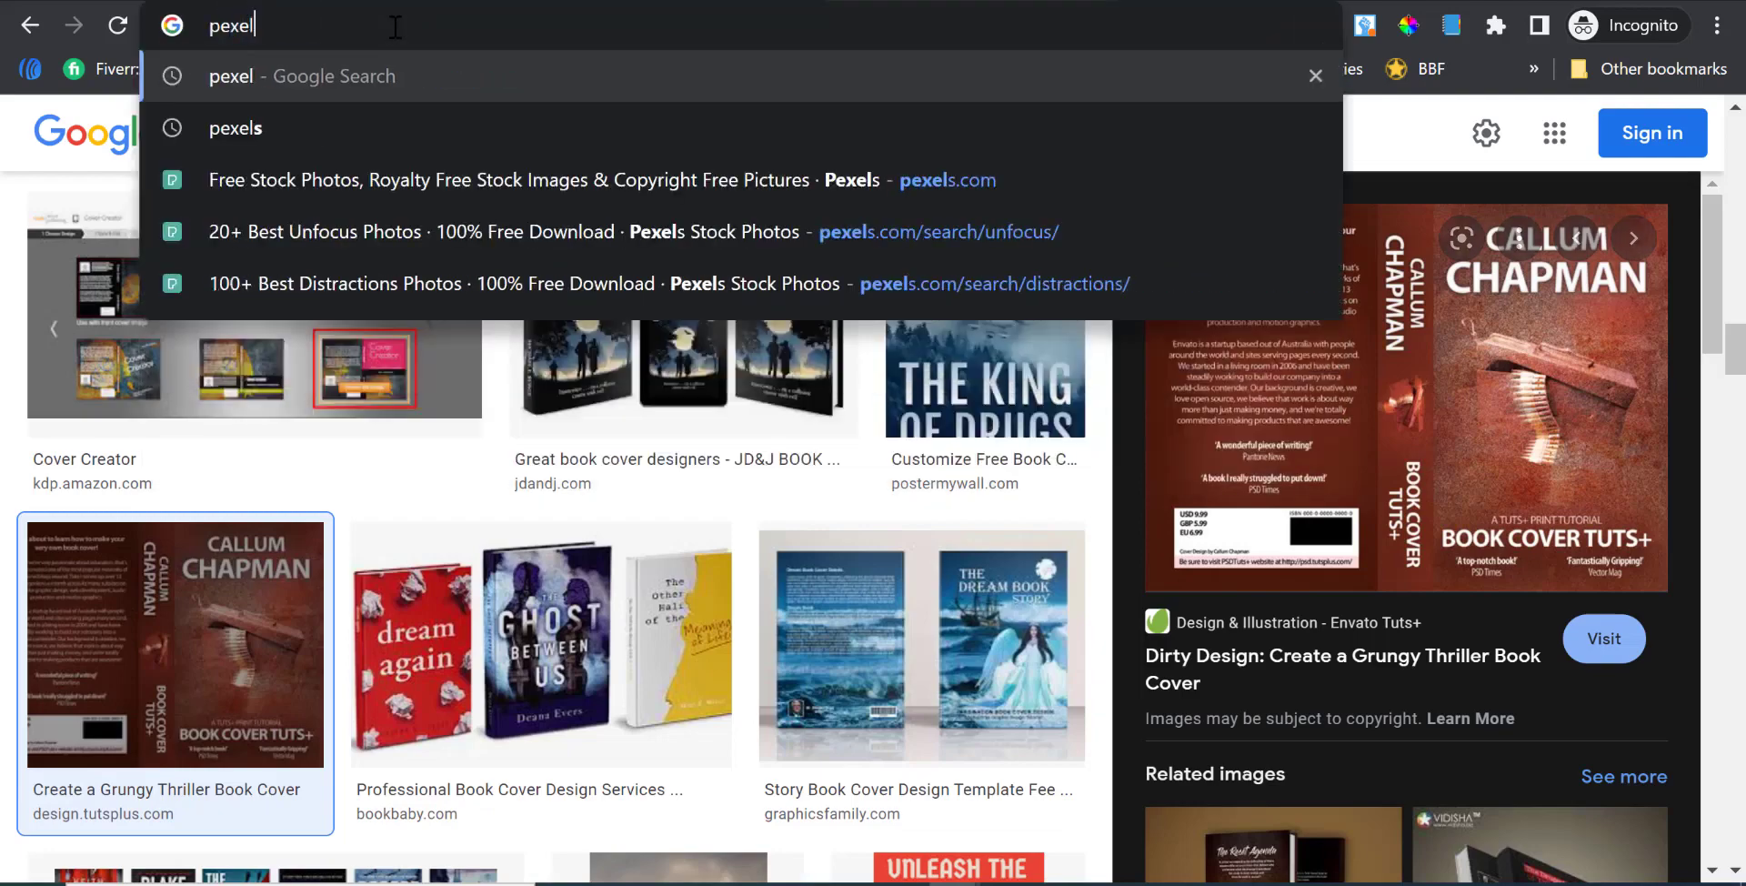
{"action": "type", "text": "com"}
{"action": "key", "text": "Return"}
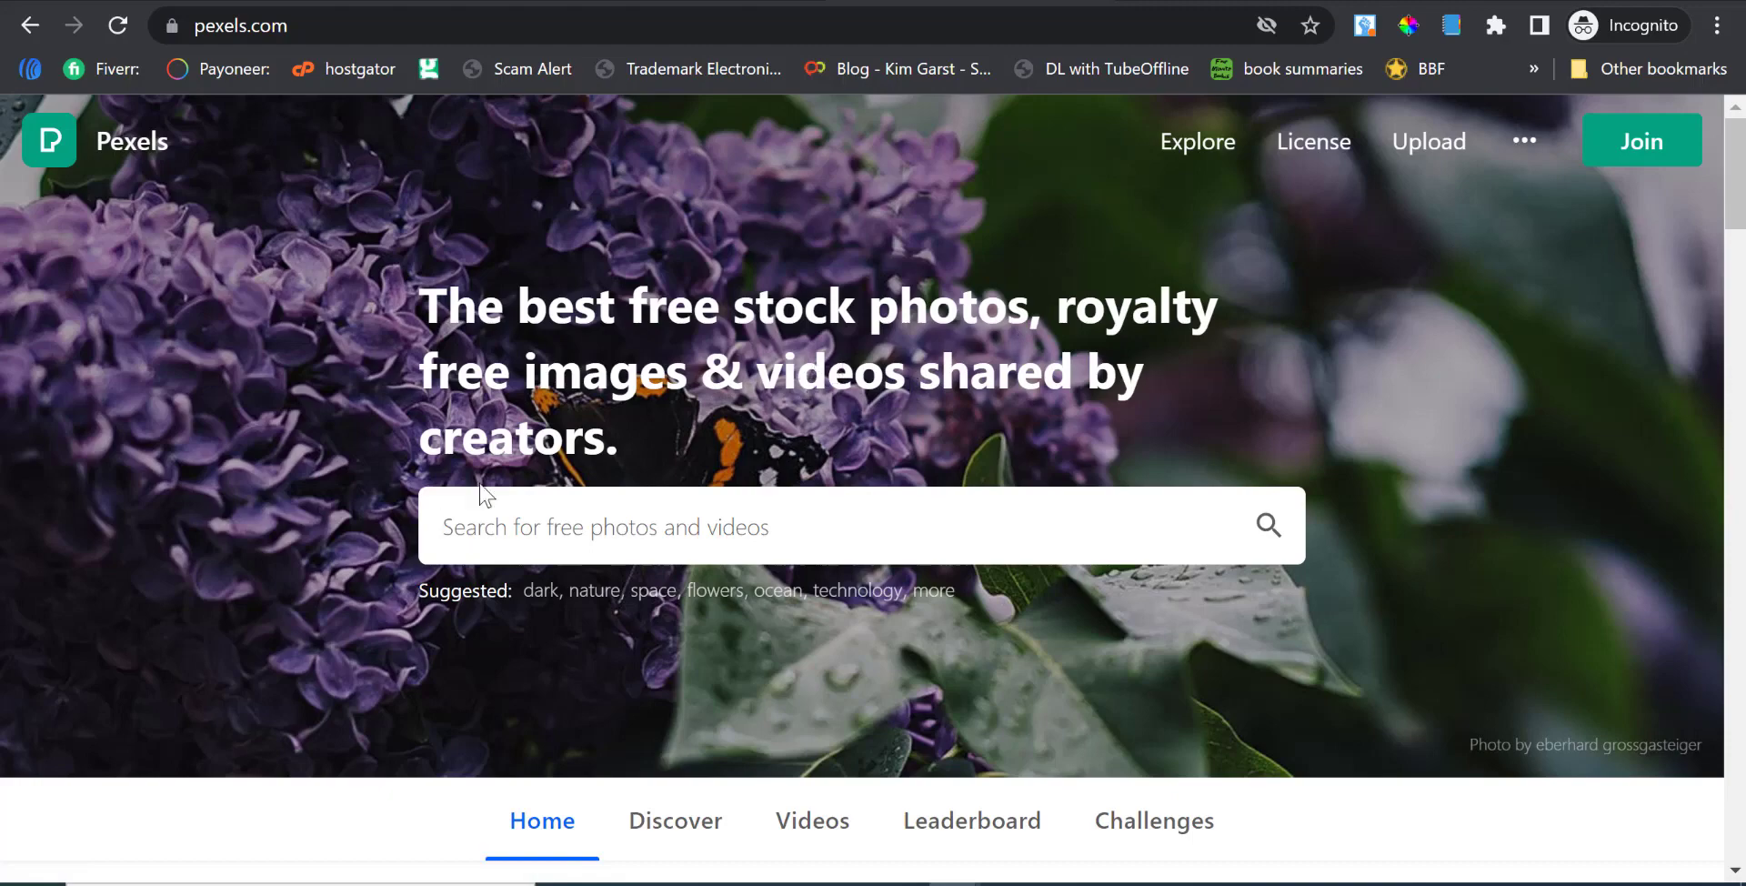
Search Pexels for "unfocus" photos.
{"action": "left_click", "coordinate": [584, 520]}
{"action": "type", "text": "u"}
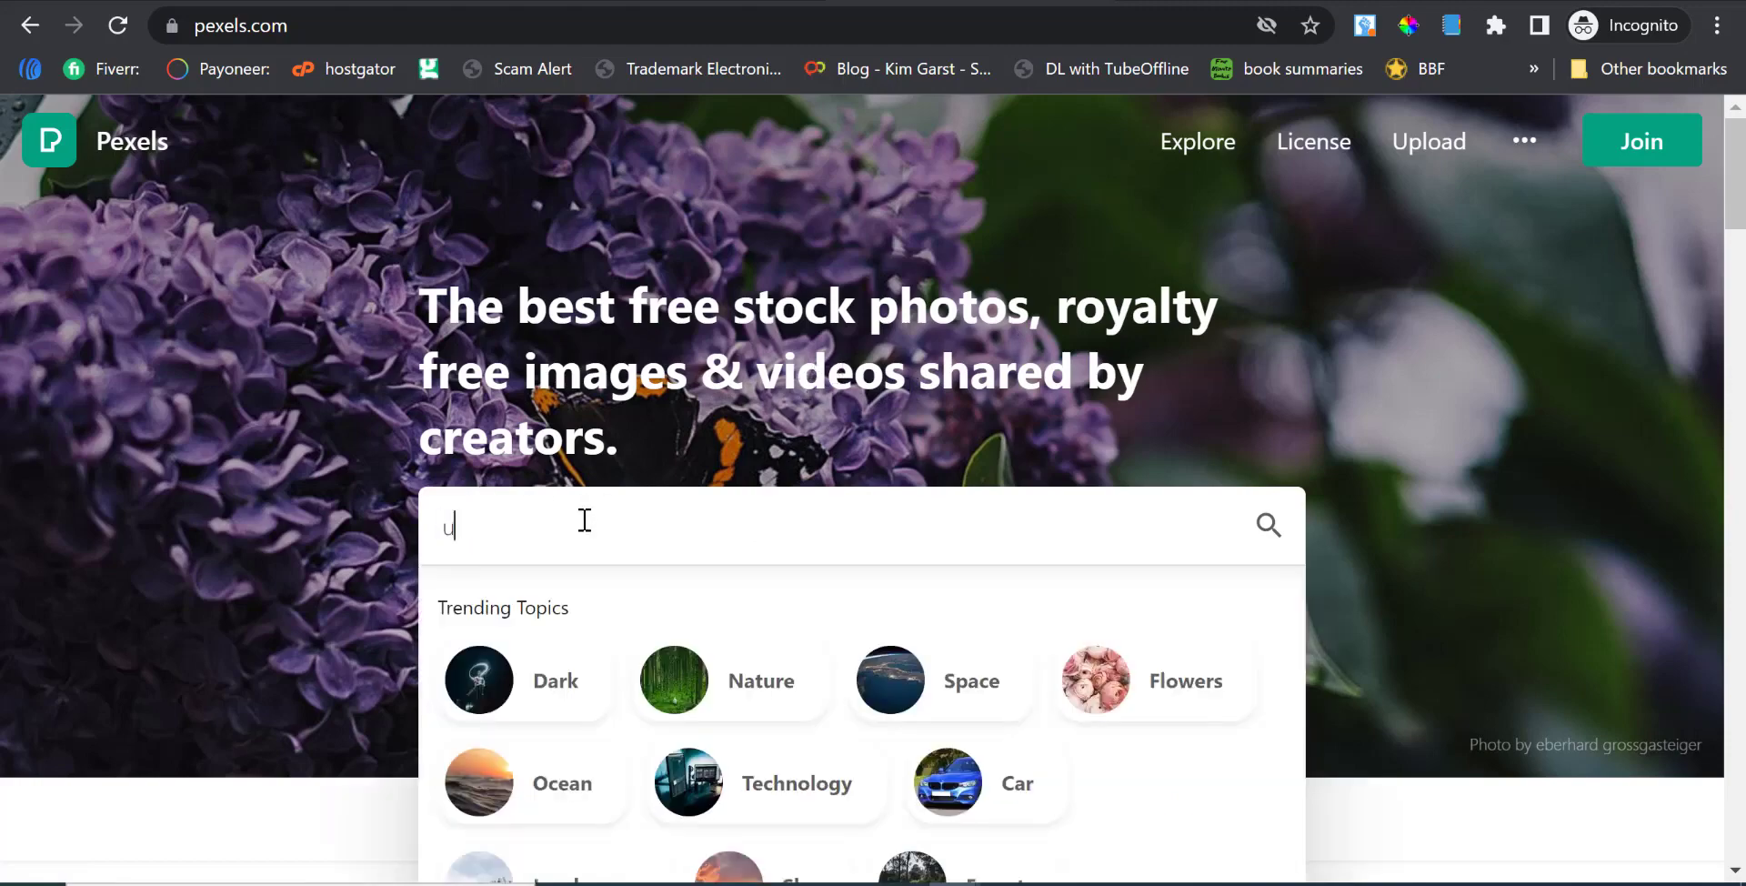
{"action": "type", "text": "nfocu"}
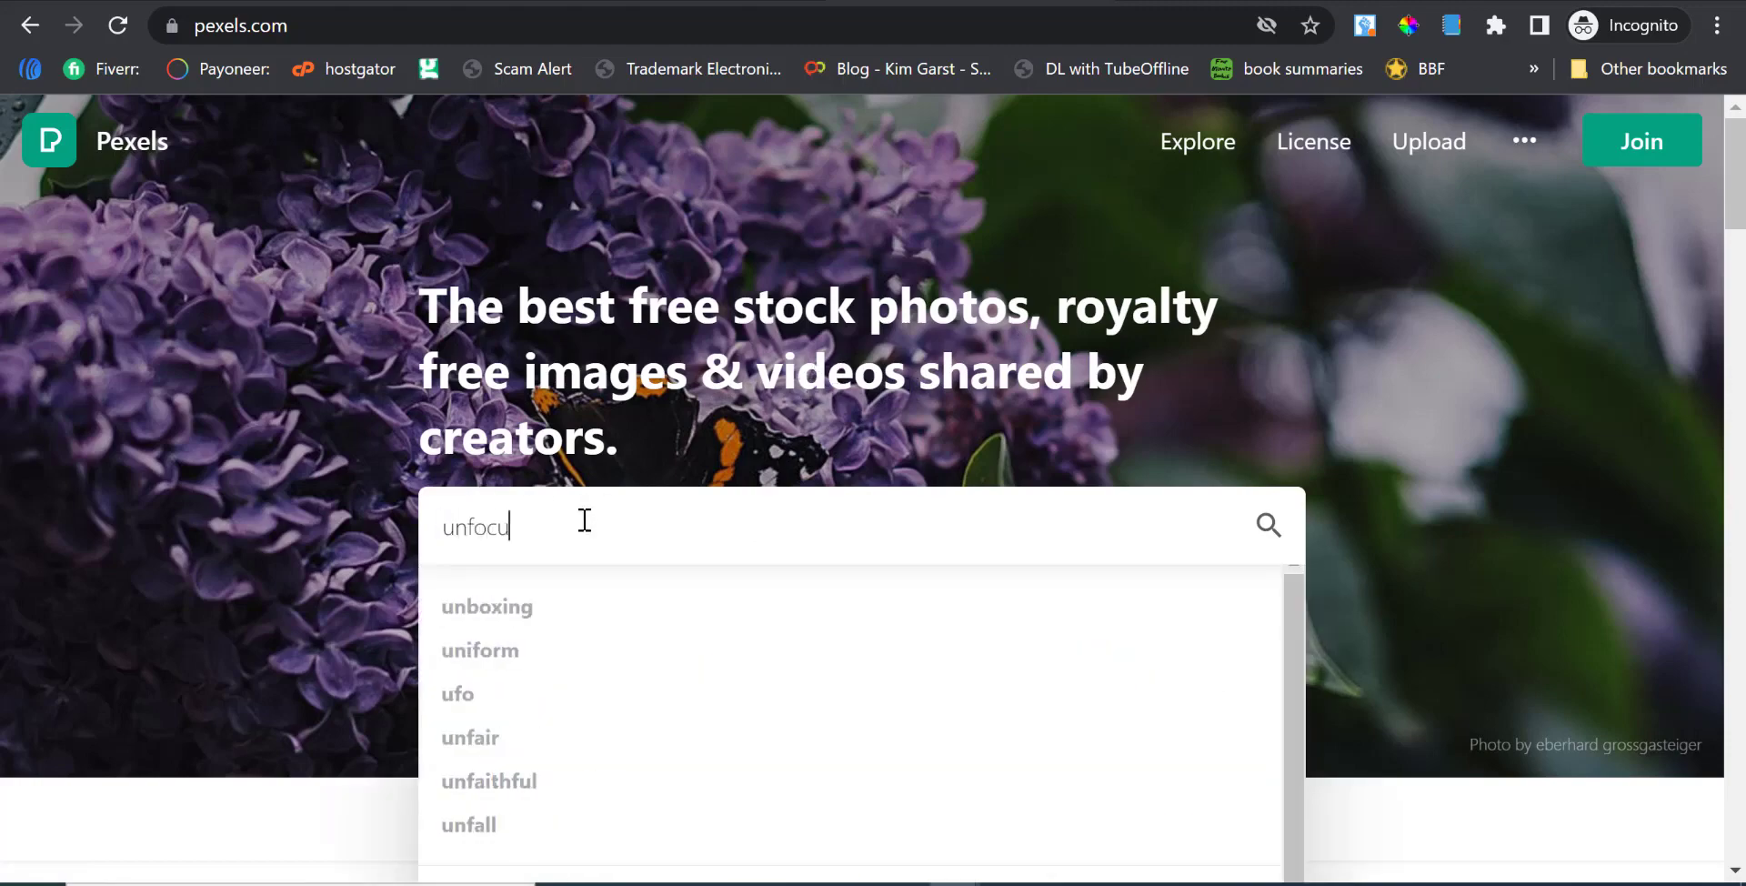
{"action": "type", "text": "s"}
{"action": "key", "text": "Return"}
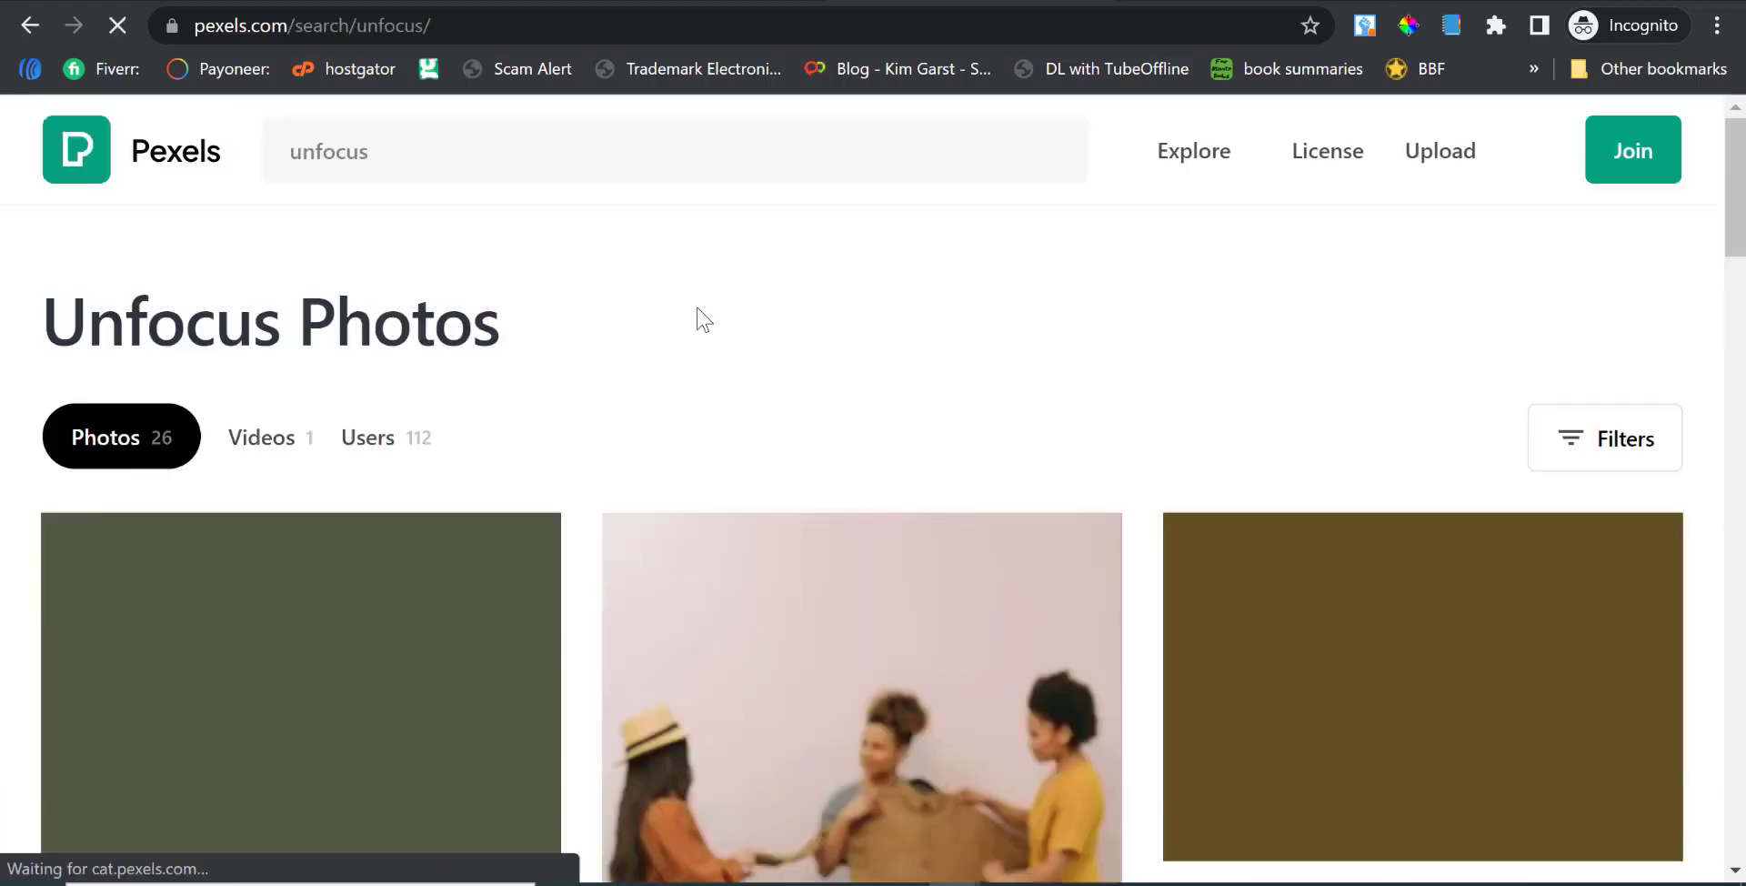
Switch to the Amazon results for "overcoming distractions journal" and examine the covers of comparable books, including The Anxiety Workbook.
{"action": "scroll", "coordinate": [764, 292], "scroll_direction": "down", "scroll_amount": 9}
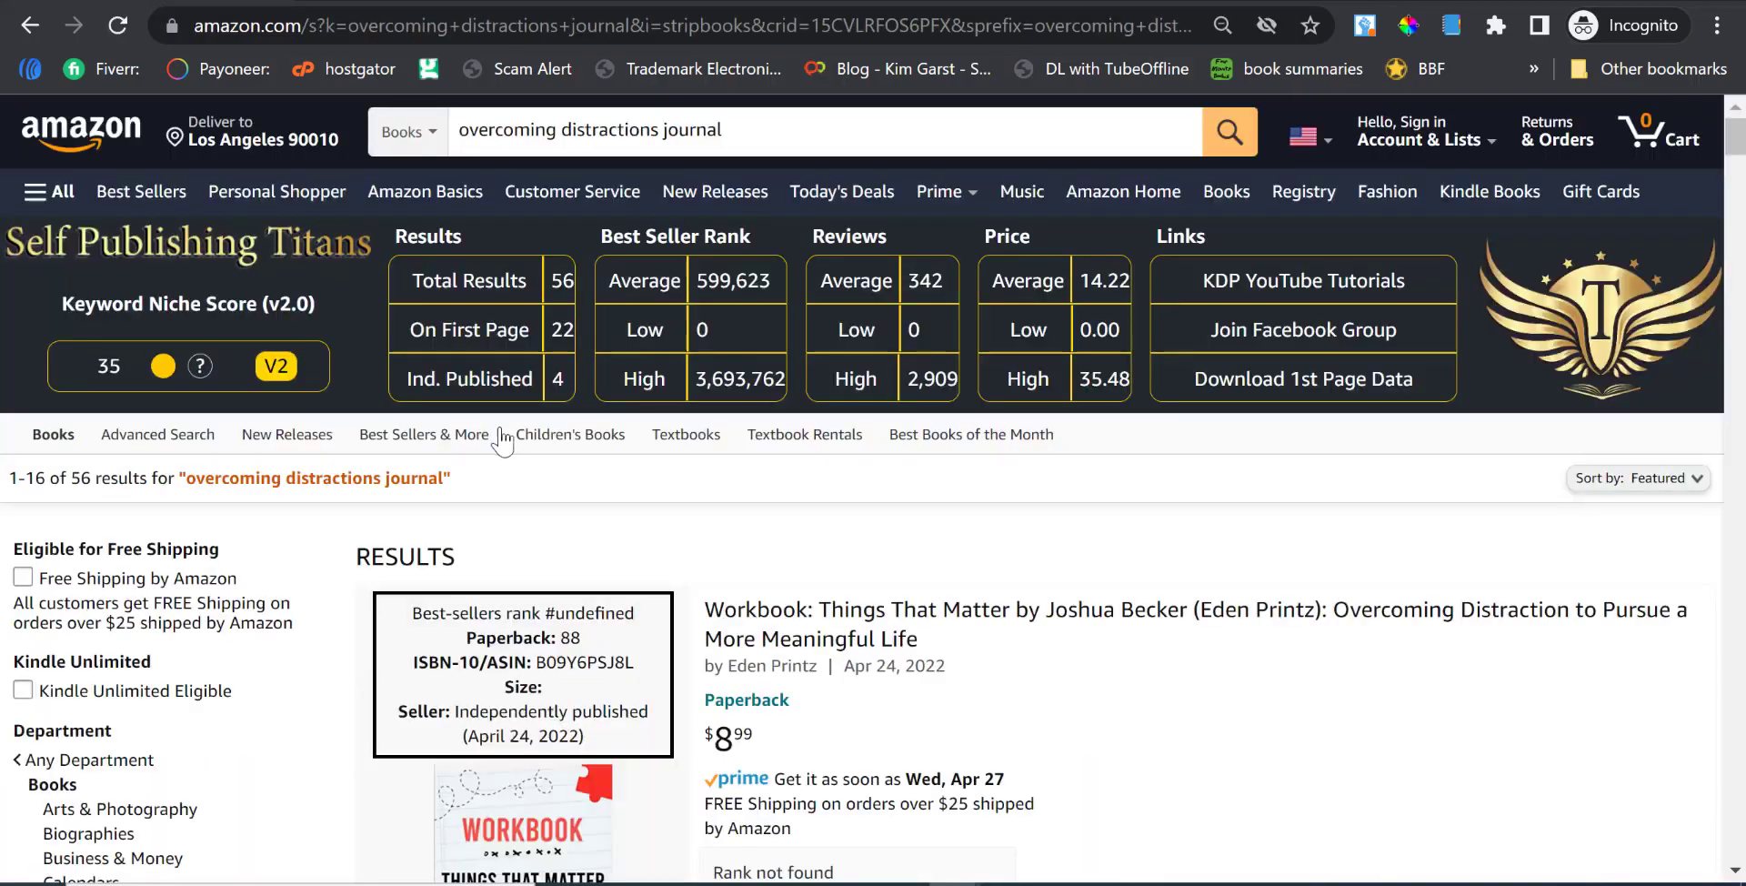
{"action": "scroll", "coordinate": [541, 471], "scroll_direction": "down", "scroll_amount": 15}
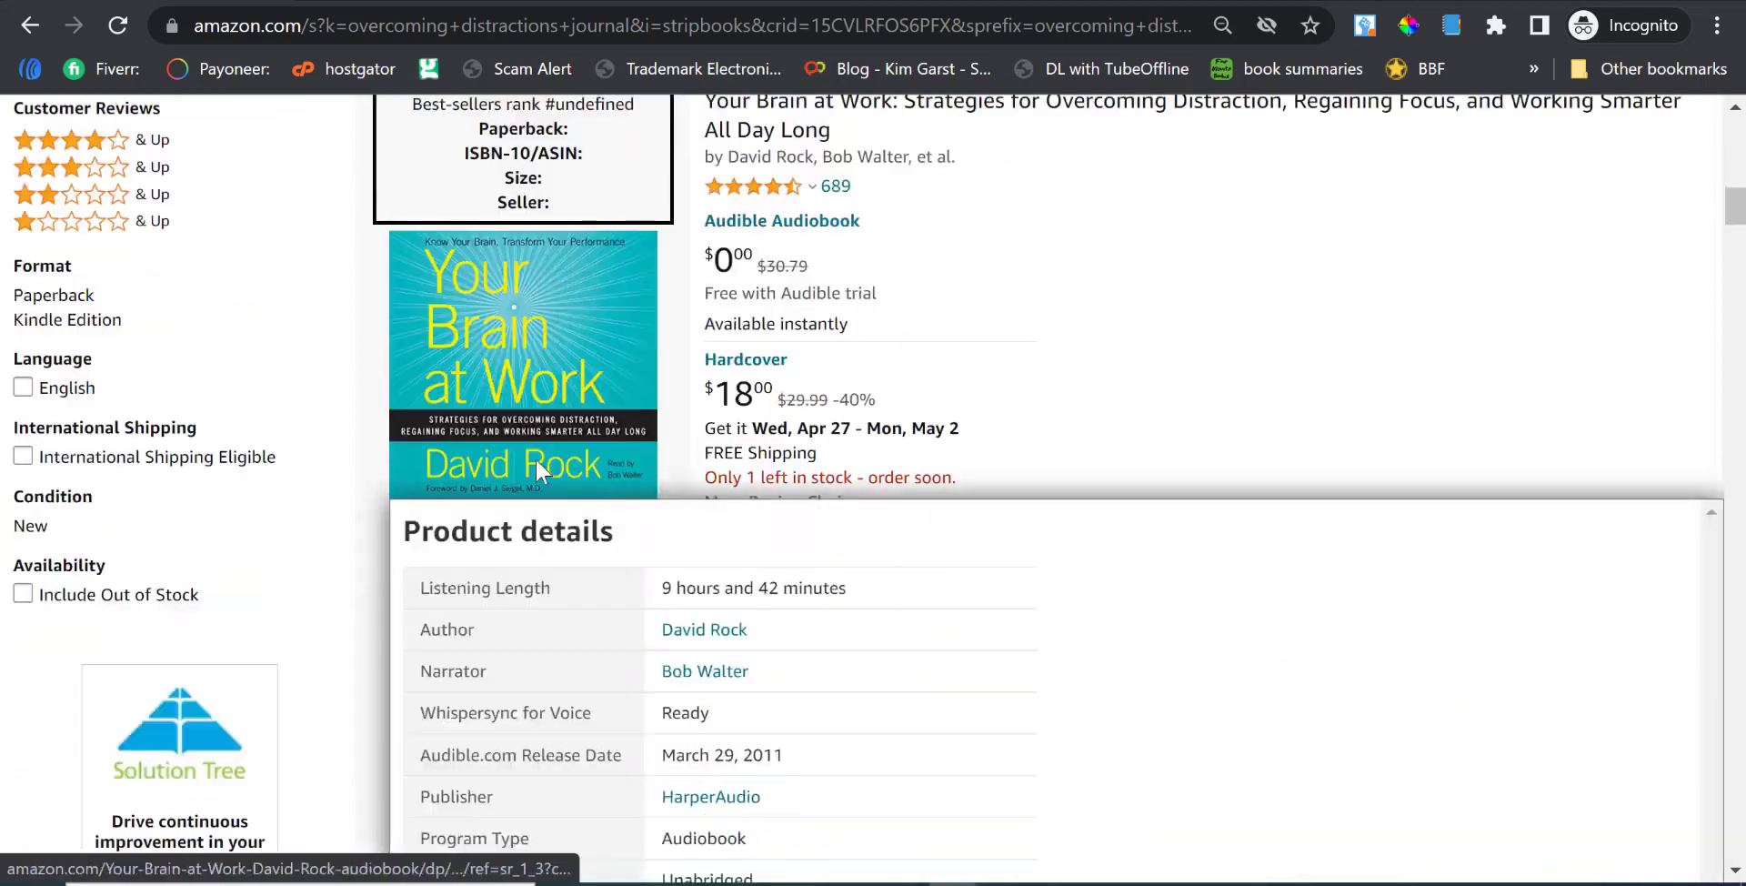
{"action": "scroll", "coordinate": [1013, 243], "scroll_direction": "down", "scroll_amount": 10}
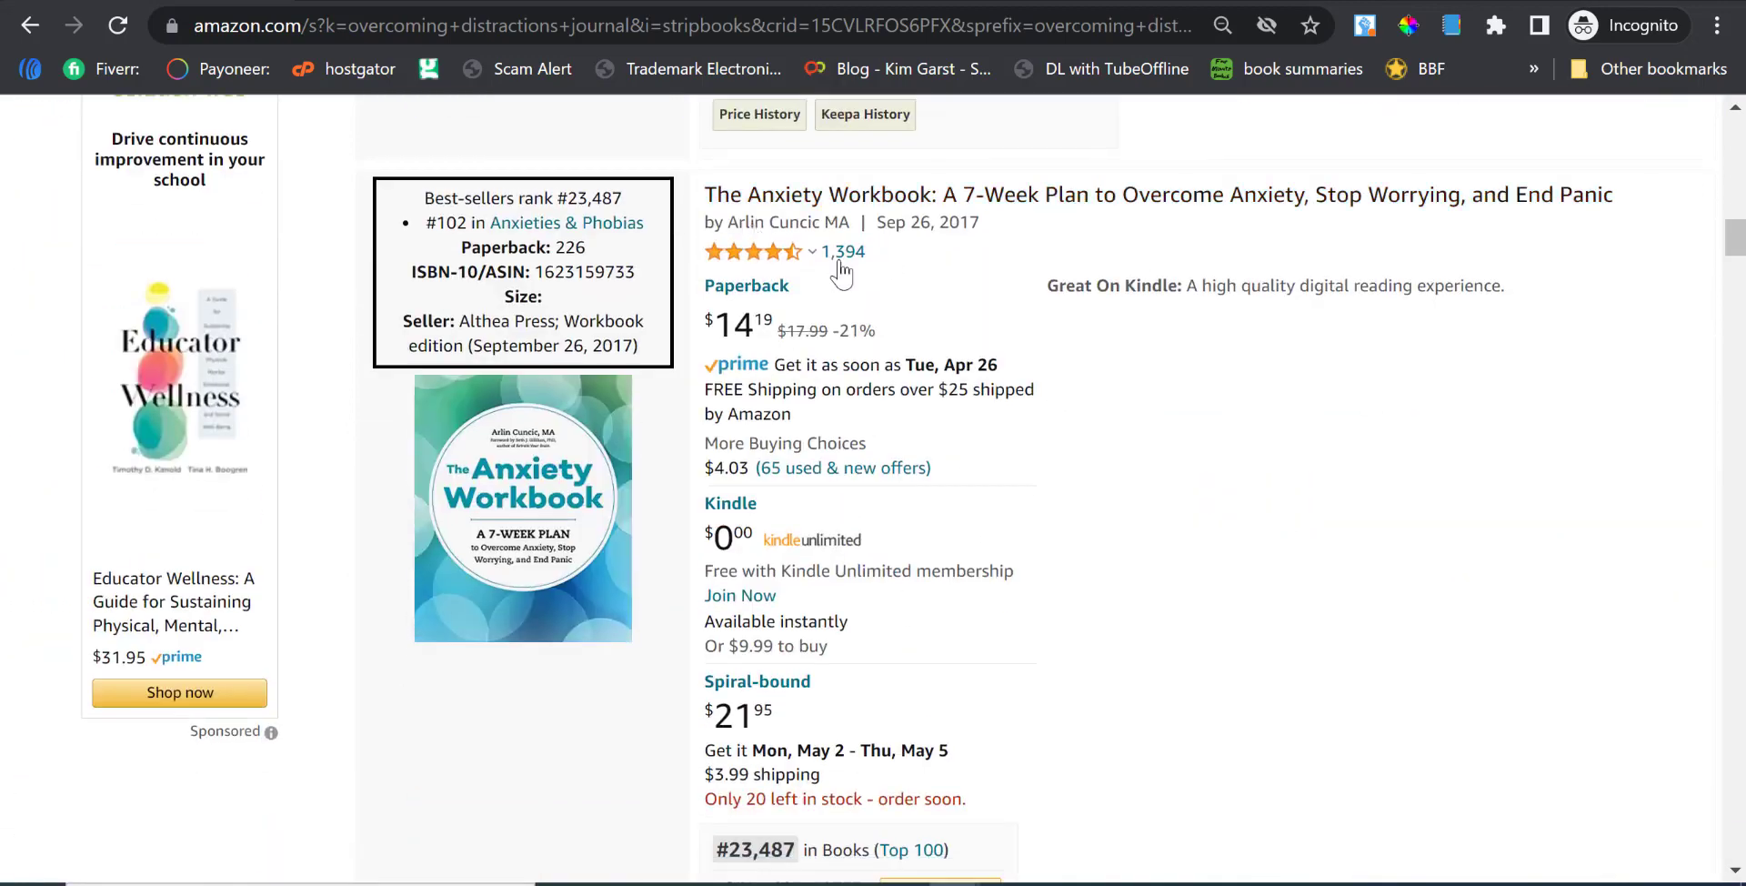
{"action": "mouse_move", "coordinate": [580, 559]}
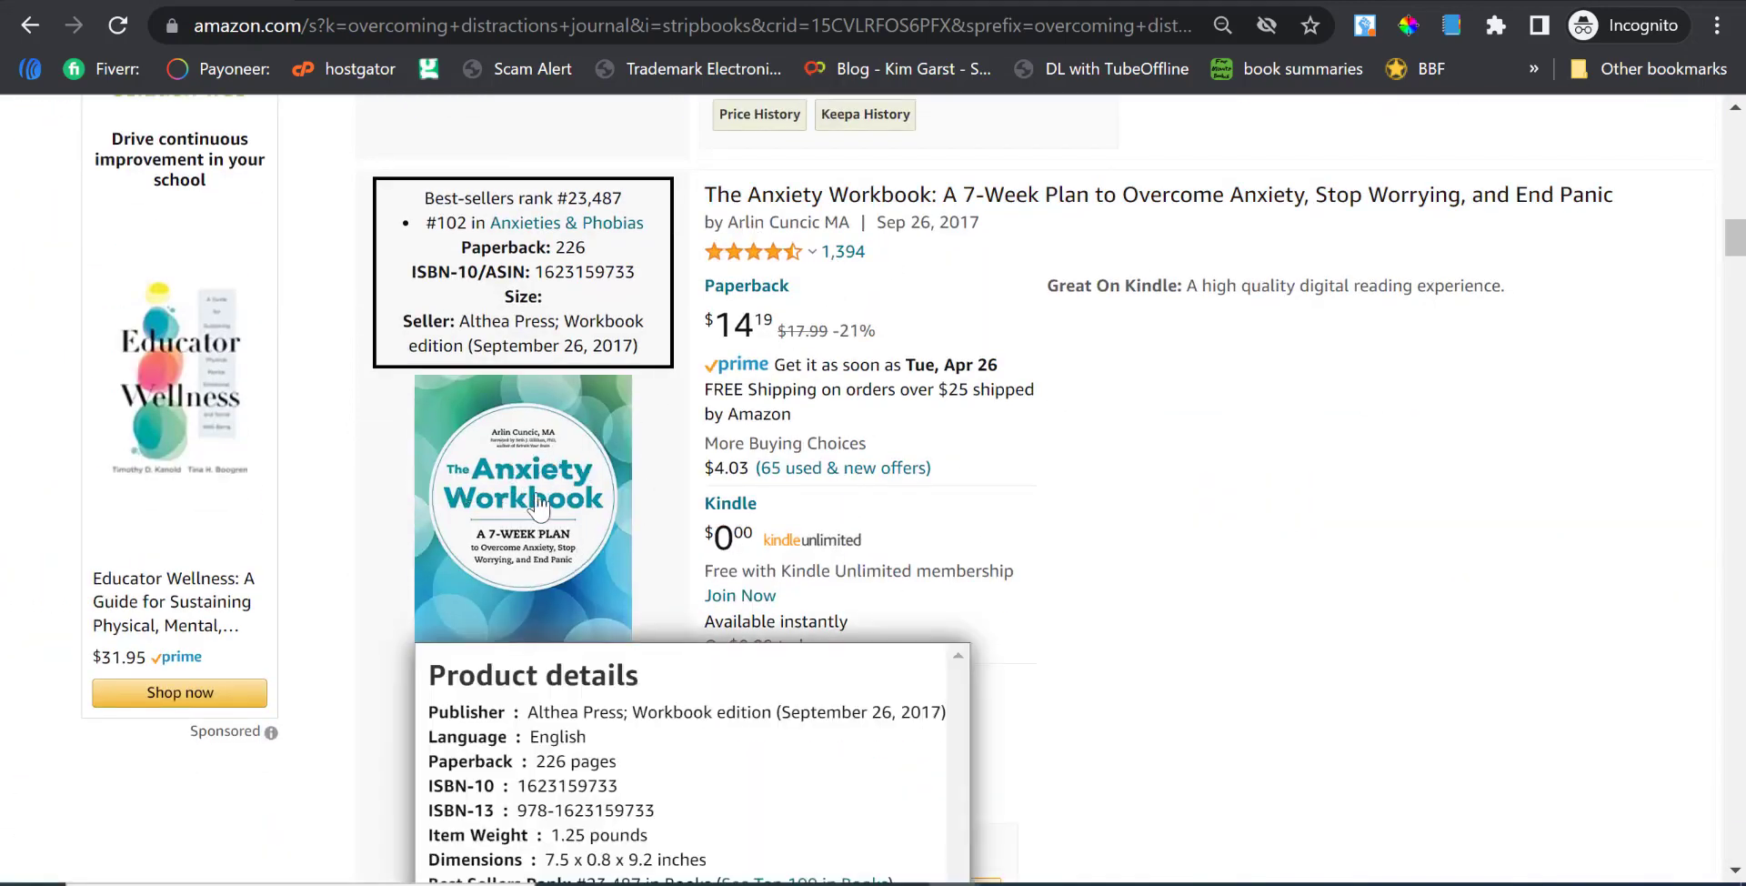
{"action": "mouse_move", "coordinate": [628, 423]}
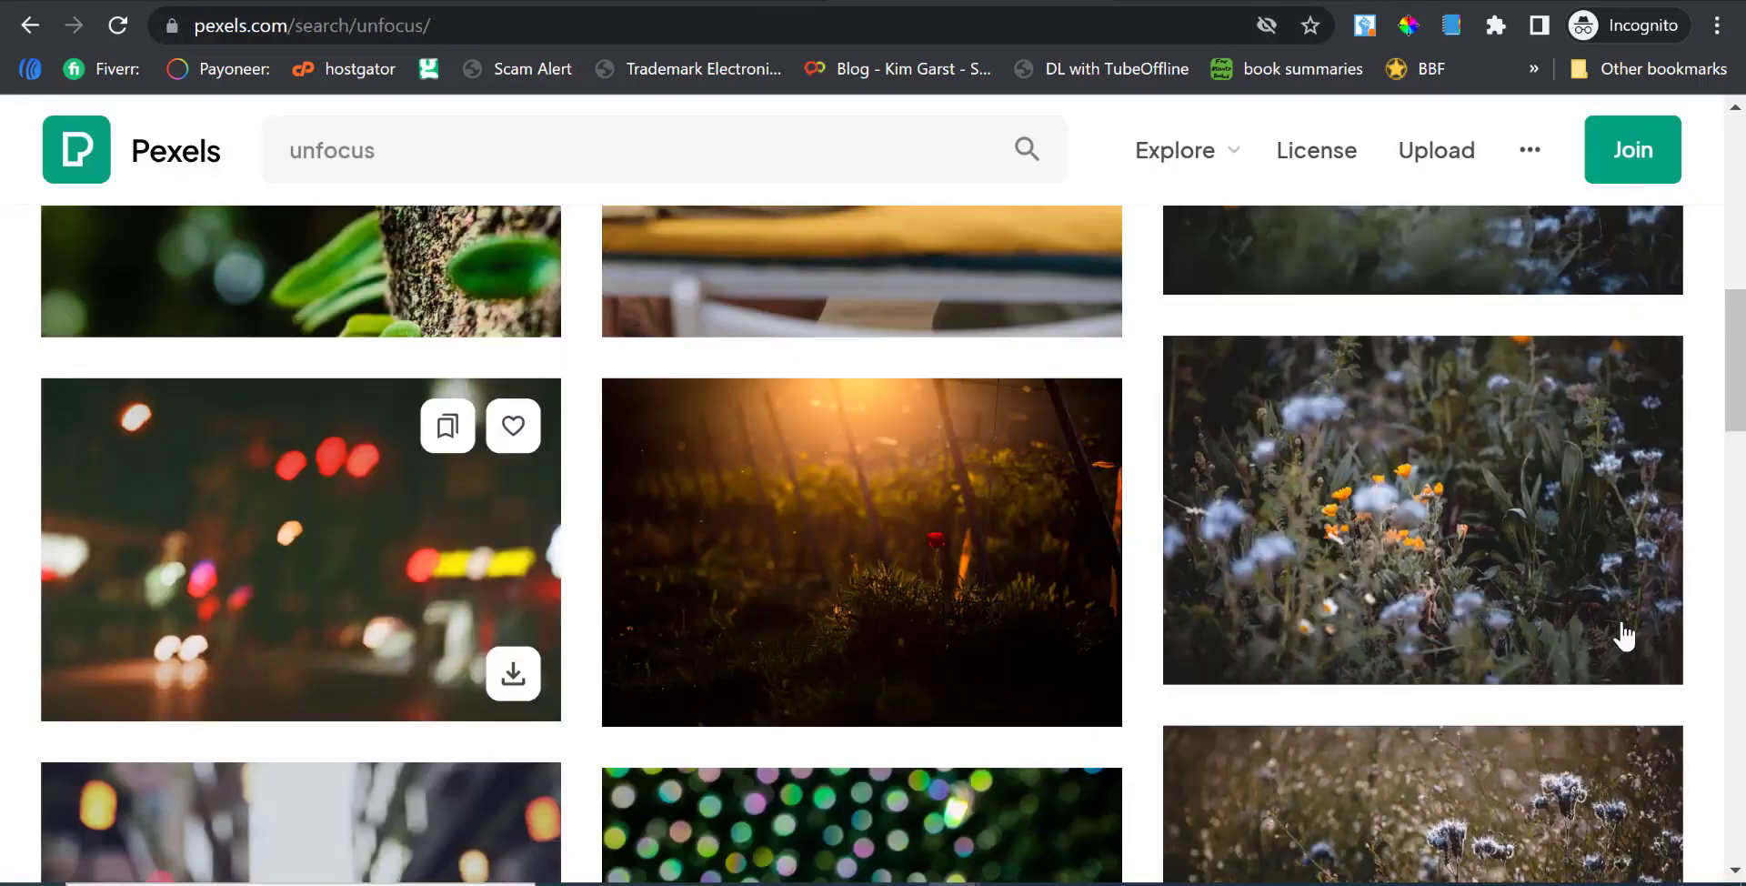
Browse the Pexels unfocus photos for a suitable book cover background.
{"action": "scroll", "coordinate": [1625, 636], "scroll_direction": "down", "scroll_amount": 8}
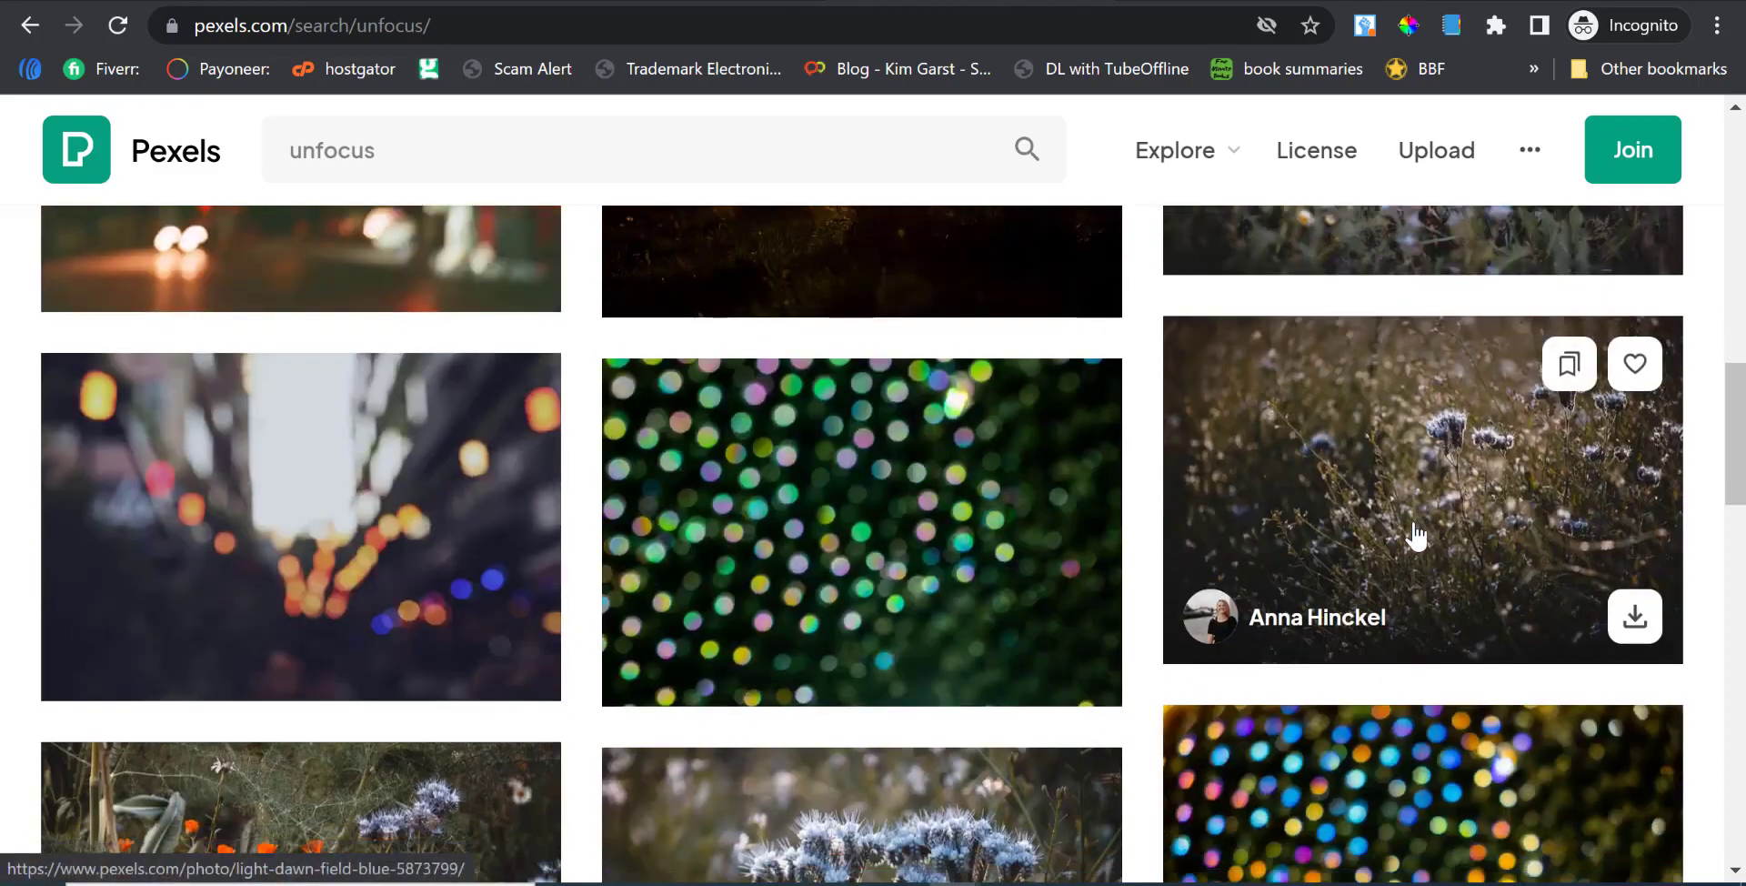
{"action": "scroll", "coordinate": [882, 563], "scroll_direction": "down", "scroll_amount": 7}
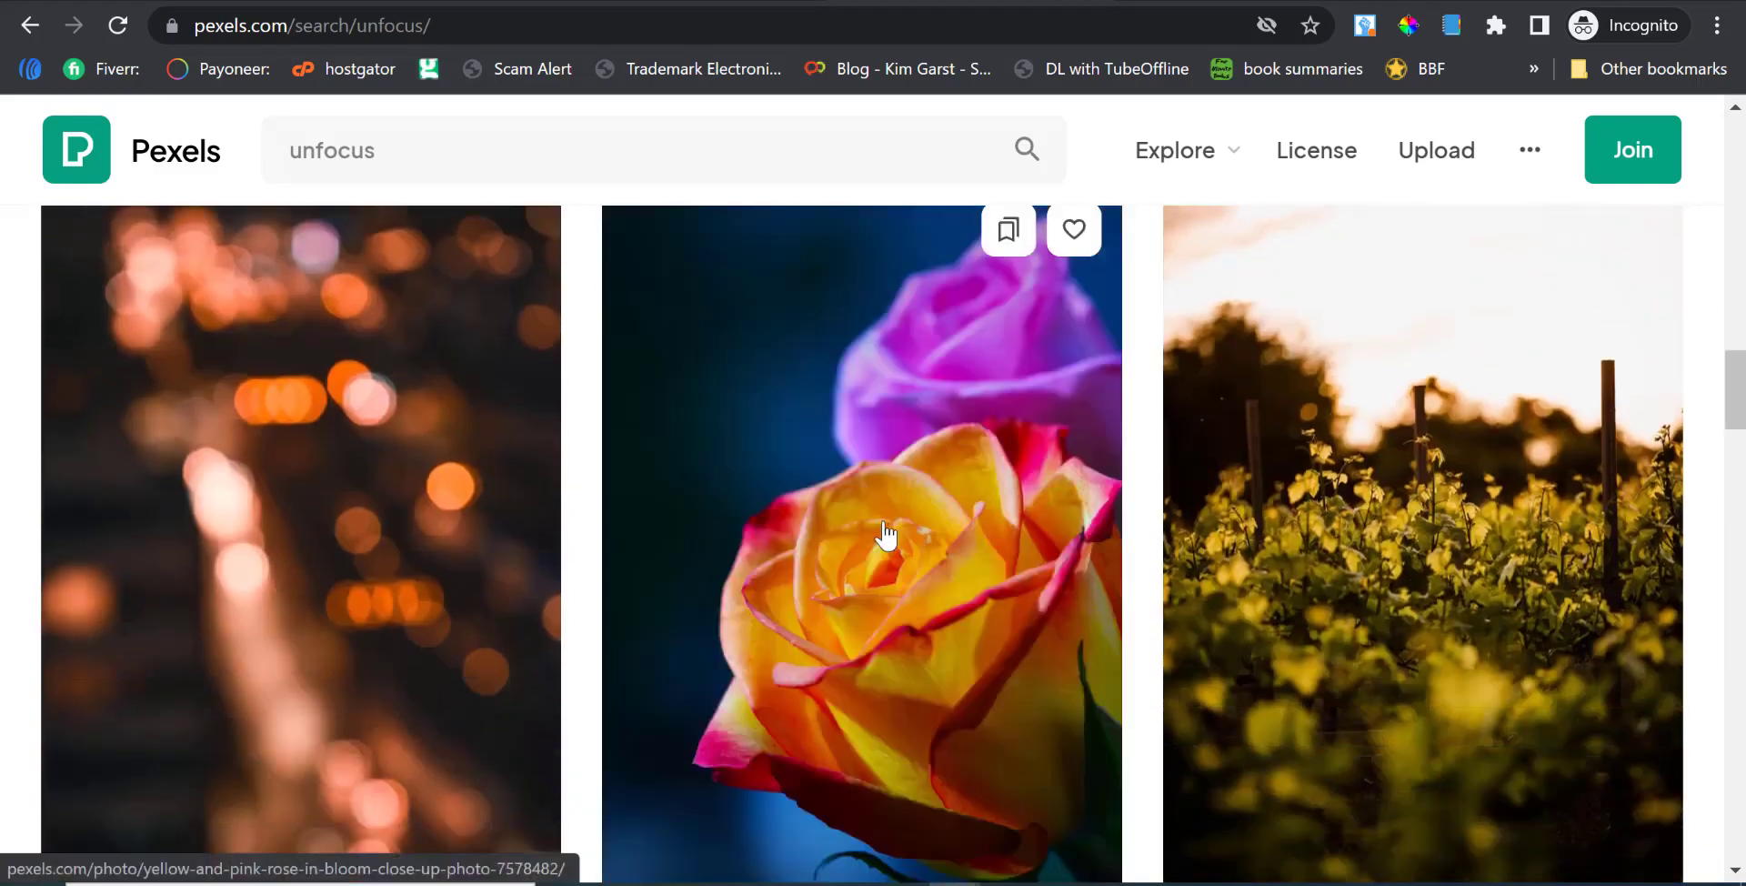
{"action": "scroll", "coordinate": [909, 518], "scroll_direction": "down", "scroll_amount": 3}
{"action": "scroll", "coordinate": [1096, 482], "scroll_direction": "down", "scroll_amount": 10}
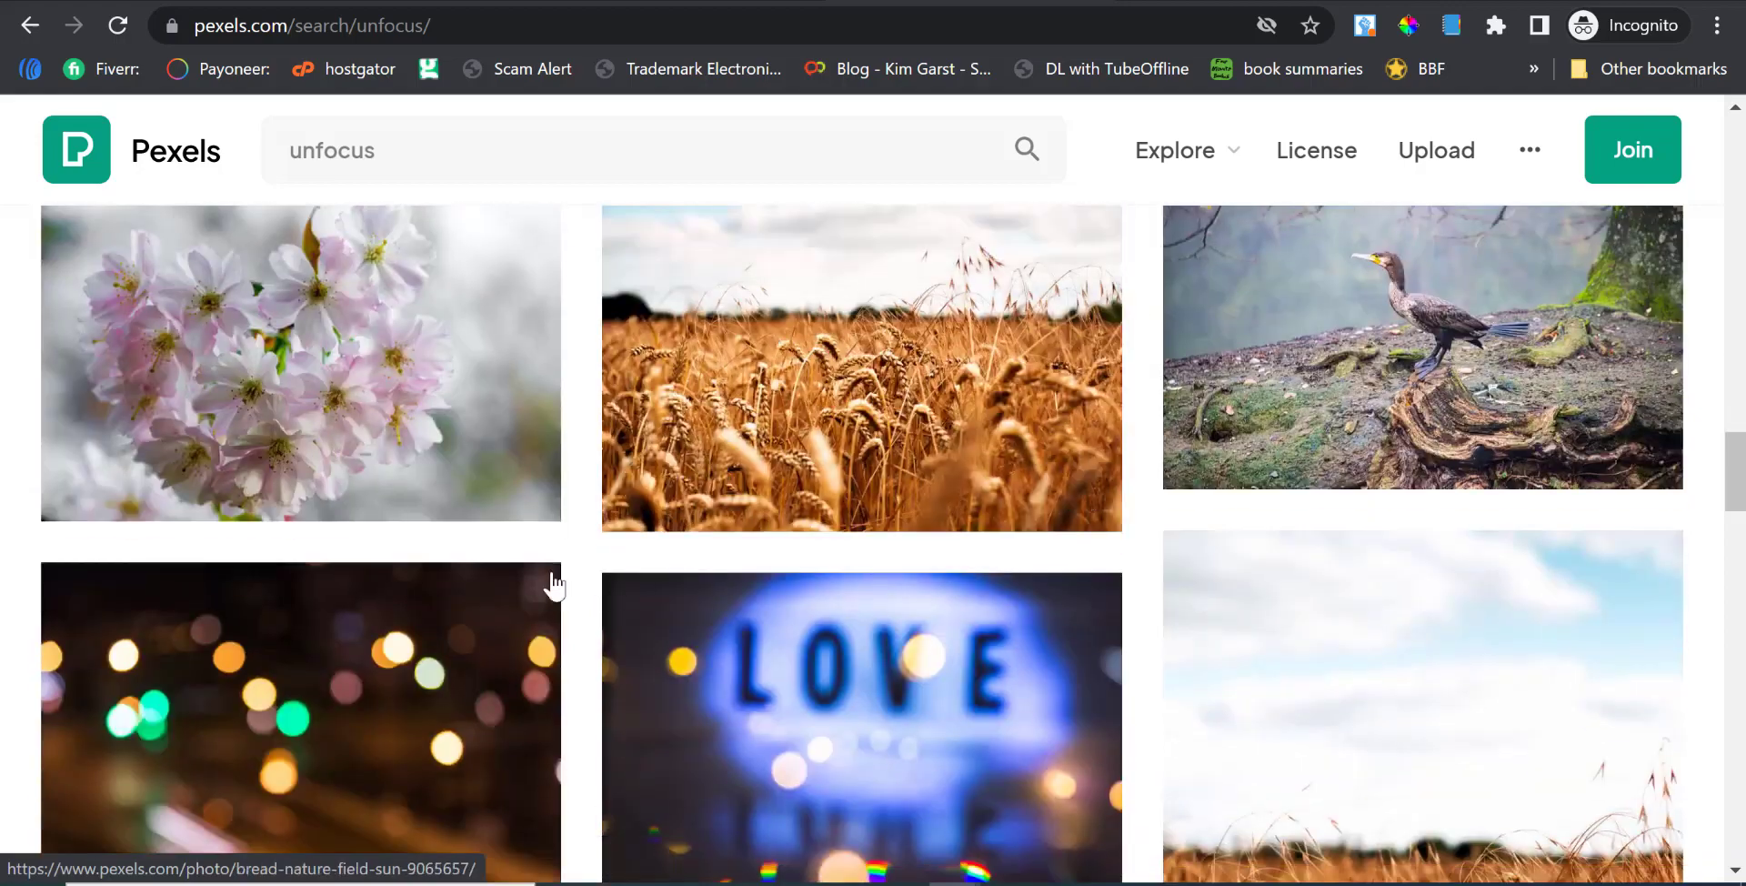
{"action": "scroll", "coordinate": [1011, 452], "scroll_direction": "down", "scroll_amount": 2}
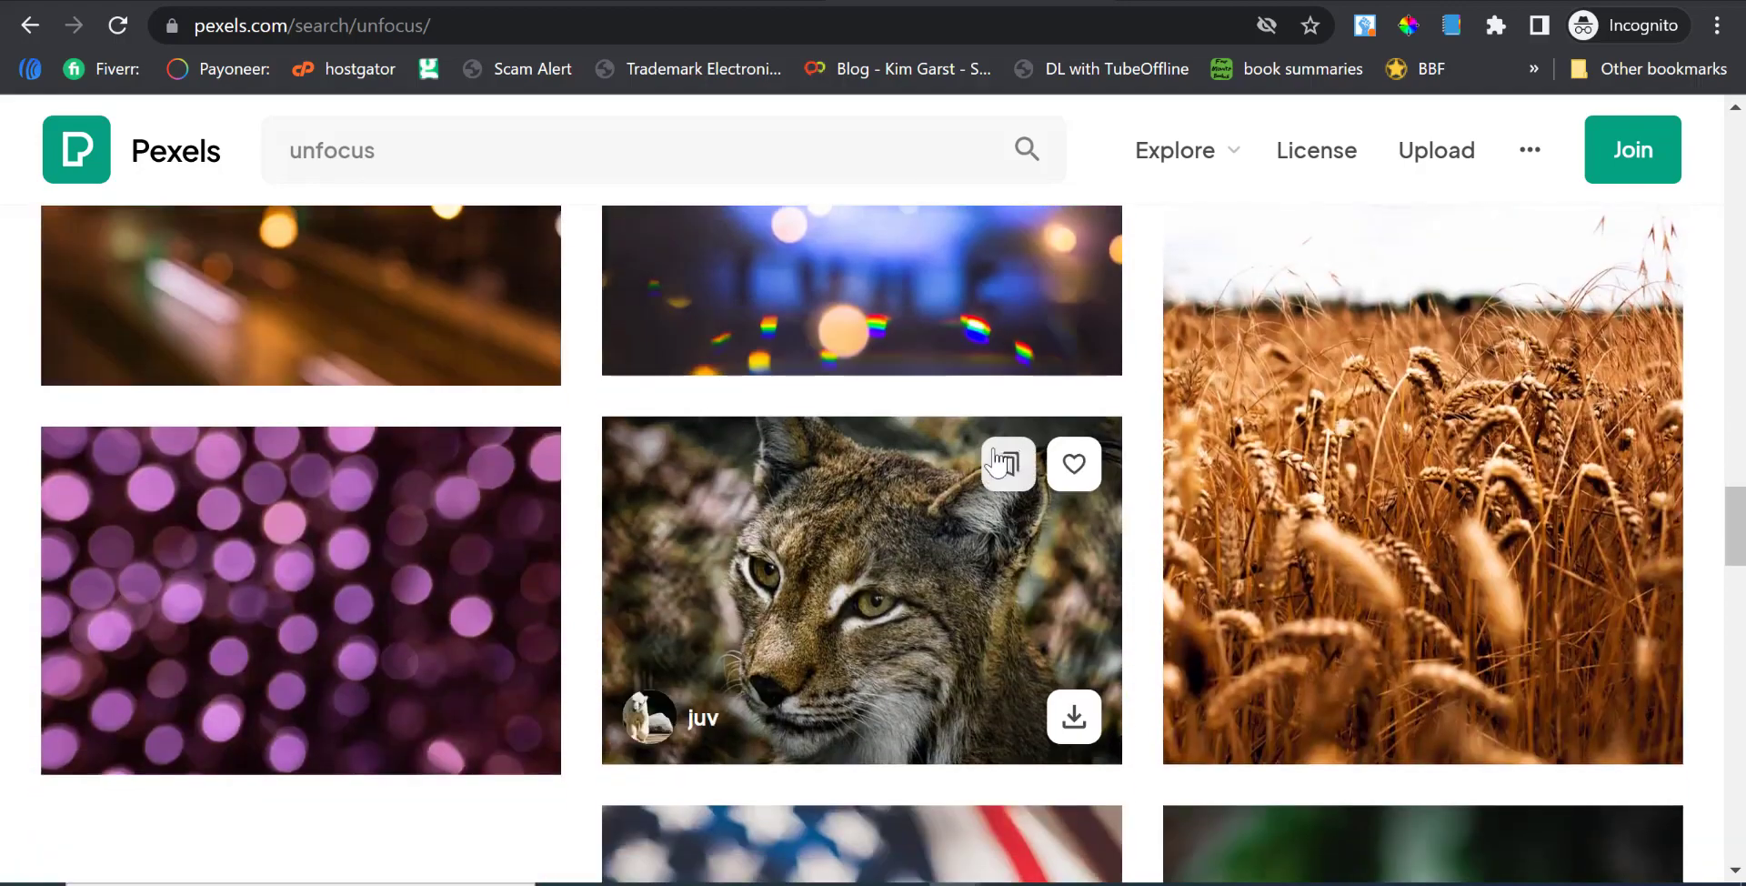
{"action": "scroll", "coordinate": [823, 450], "scroll_direction": "up", "scroll_amount": 1}
{"action": "scroll", "coordinate": [822, 450], "scroll_direction": "up", "scroll_amount": 15}
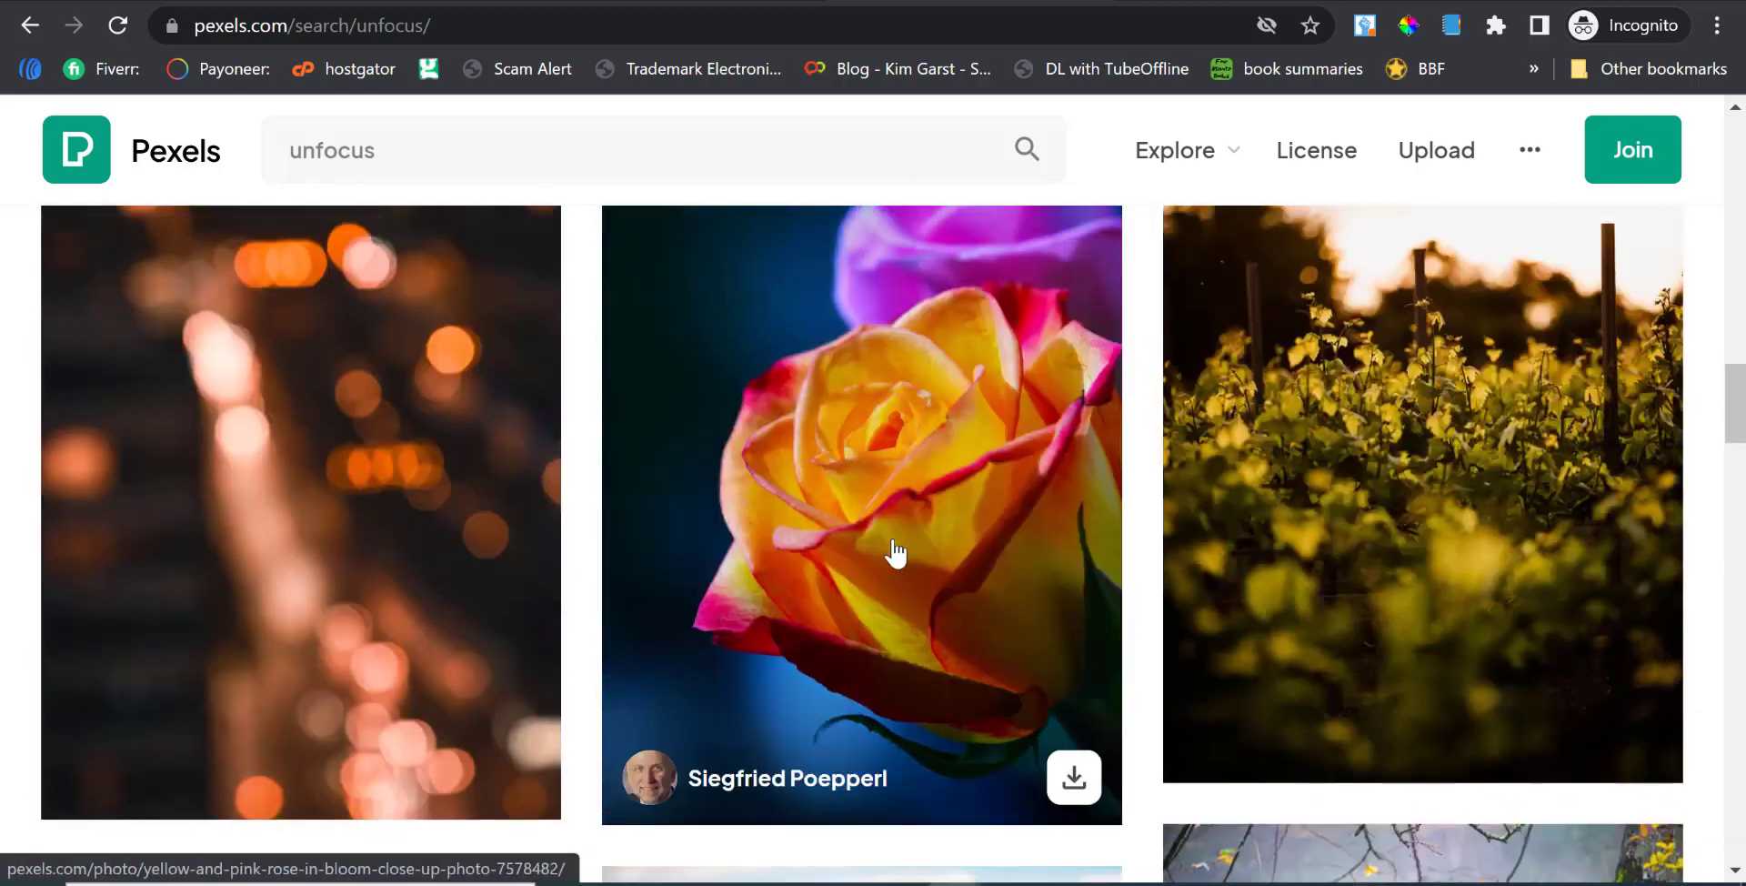
{"action": "scroll", "coordinate": [643, 545], "scroll_direction": "up", "scroll_amount": 5}
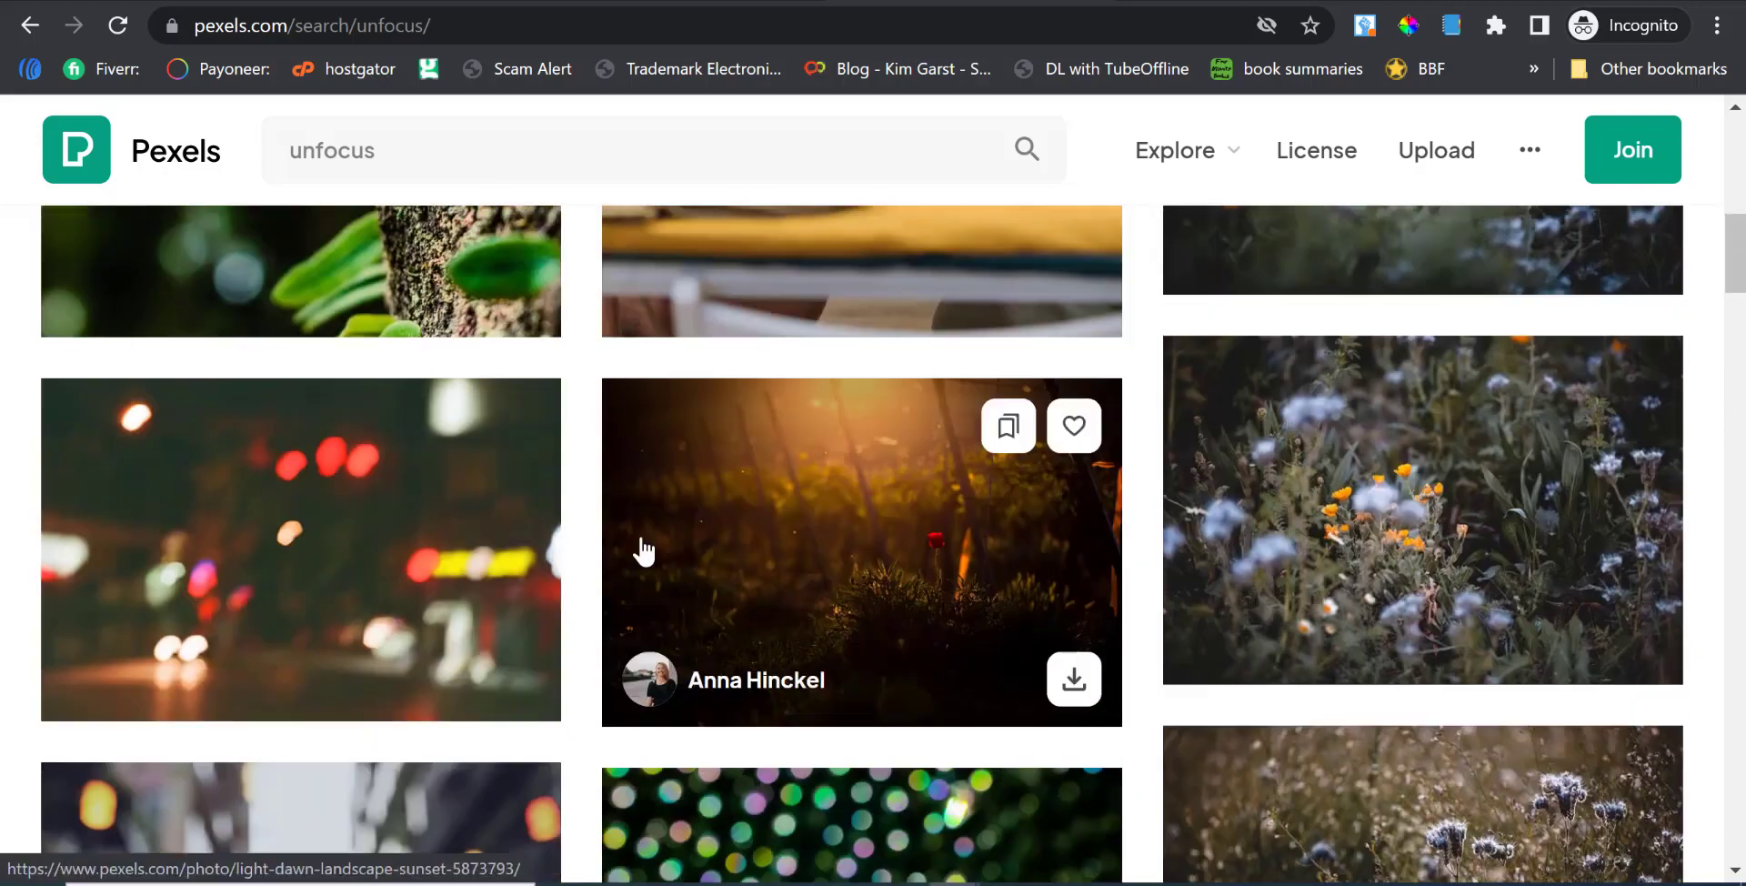
{"action": "scroll", "coordinate": [918, 564], "scroll_direction": "up", "scroll_amount": 6}
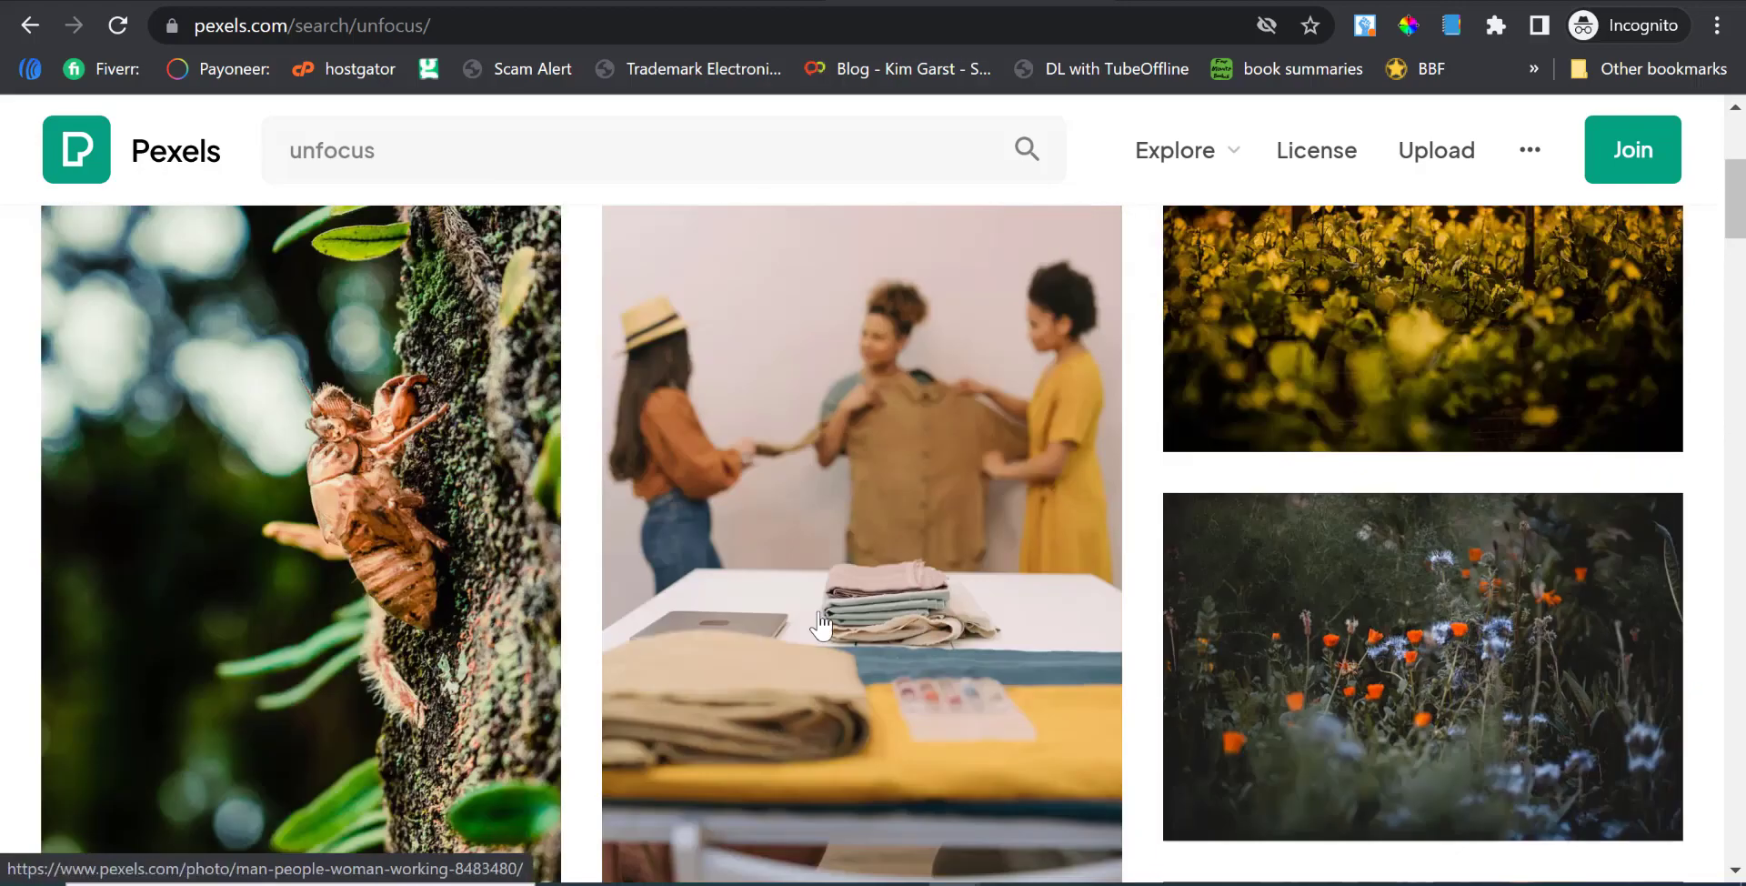
{"action": "scroll", "coordinate": [576, 417], "scroll_direction": "down", "scroll_amount": 15}
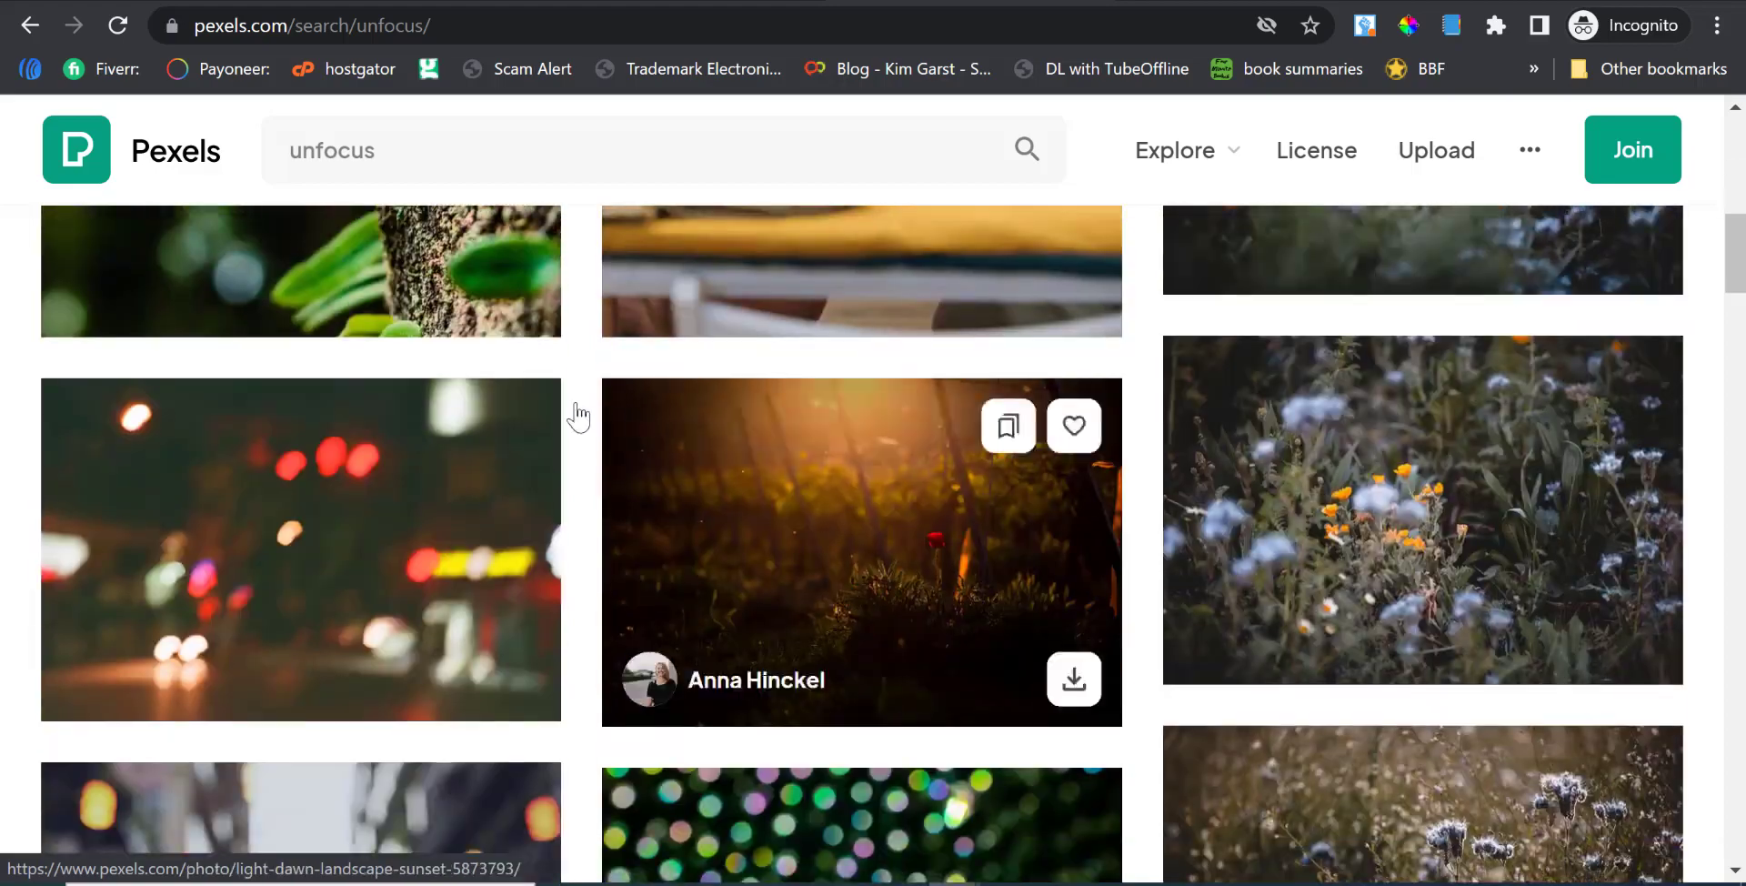
{"action": "scroll", "coordinate": [606, 452], "scroll_direction": "down", "scroll_amount": 12}
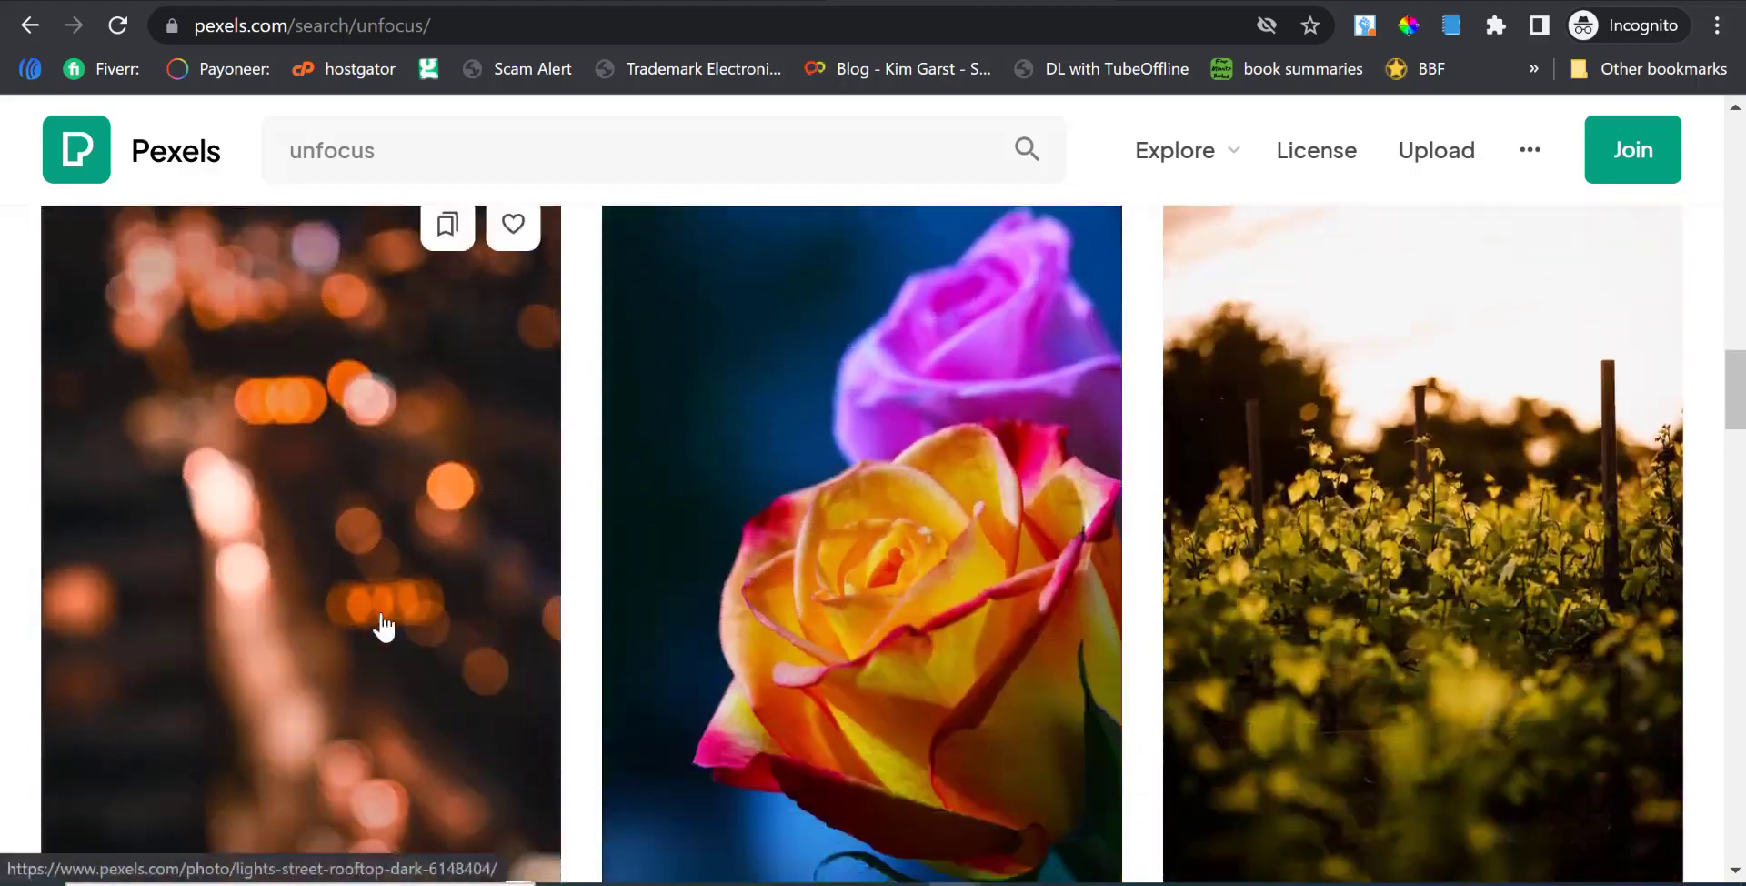
{"action": "scroll", "coordinate": [764, 362], "scroll_direction": "down", "scroll_amount": 10}
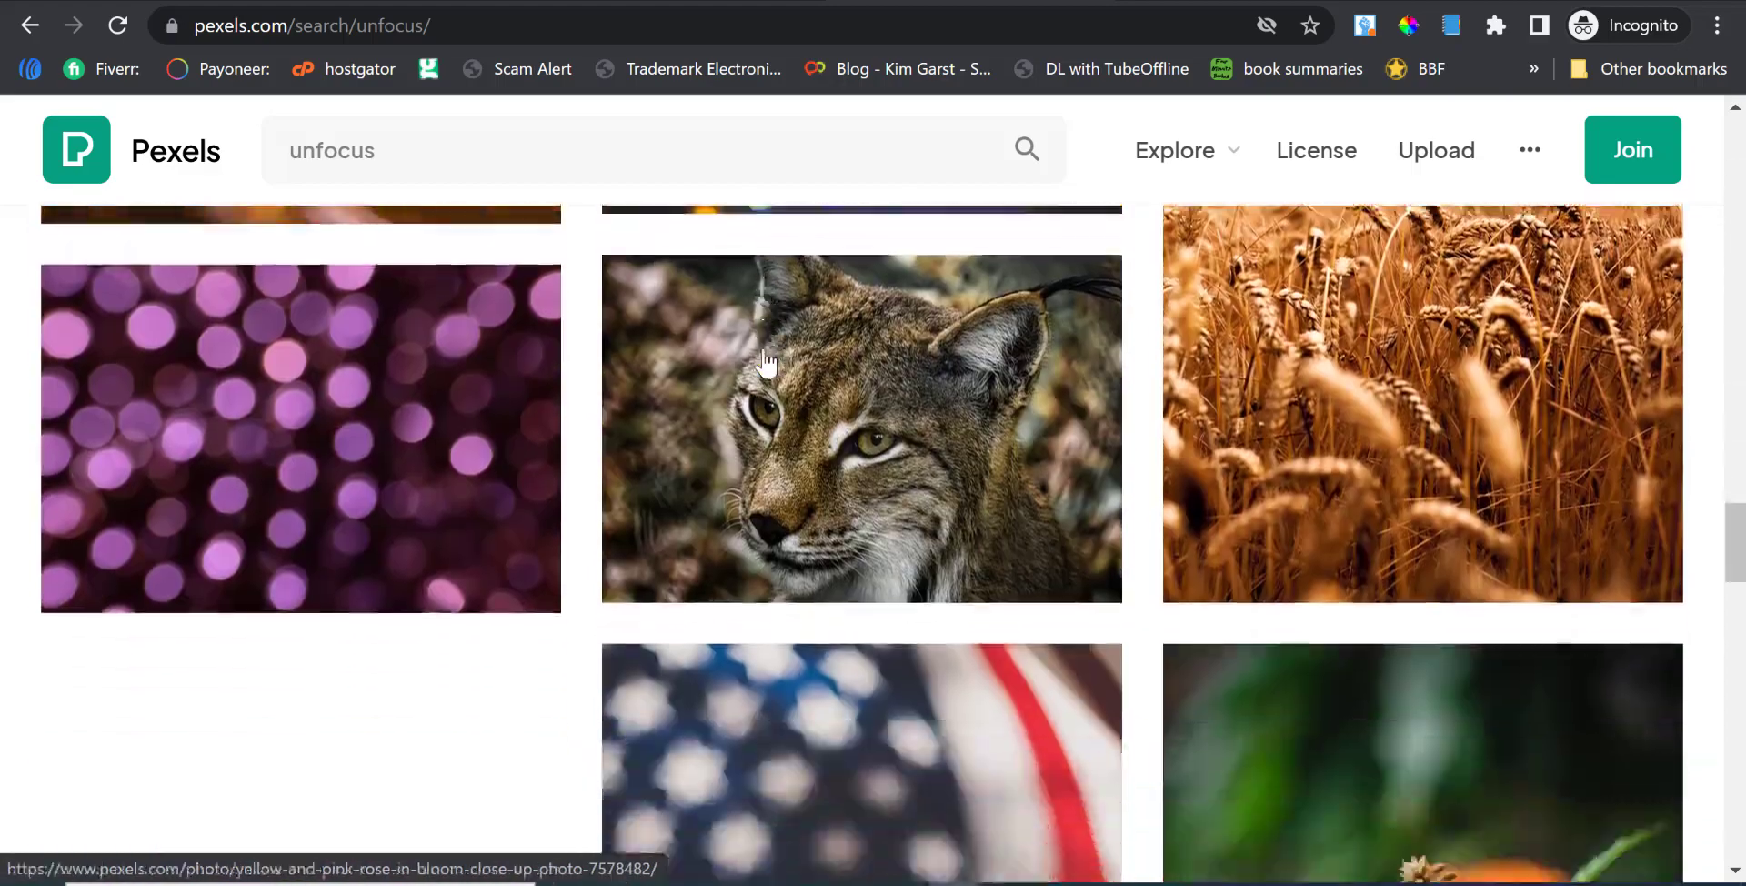
Open the portrait photo of blurred orange street lights on a dark background.
{"action": "scroll", "coordinate": [764, 362], "scroll_direction": "up", "scroll_amount": 3}
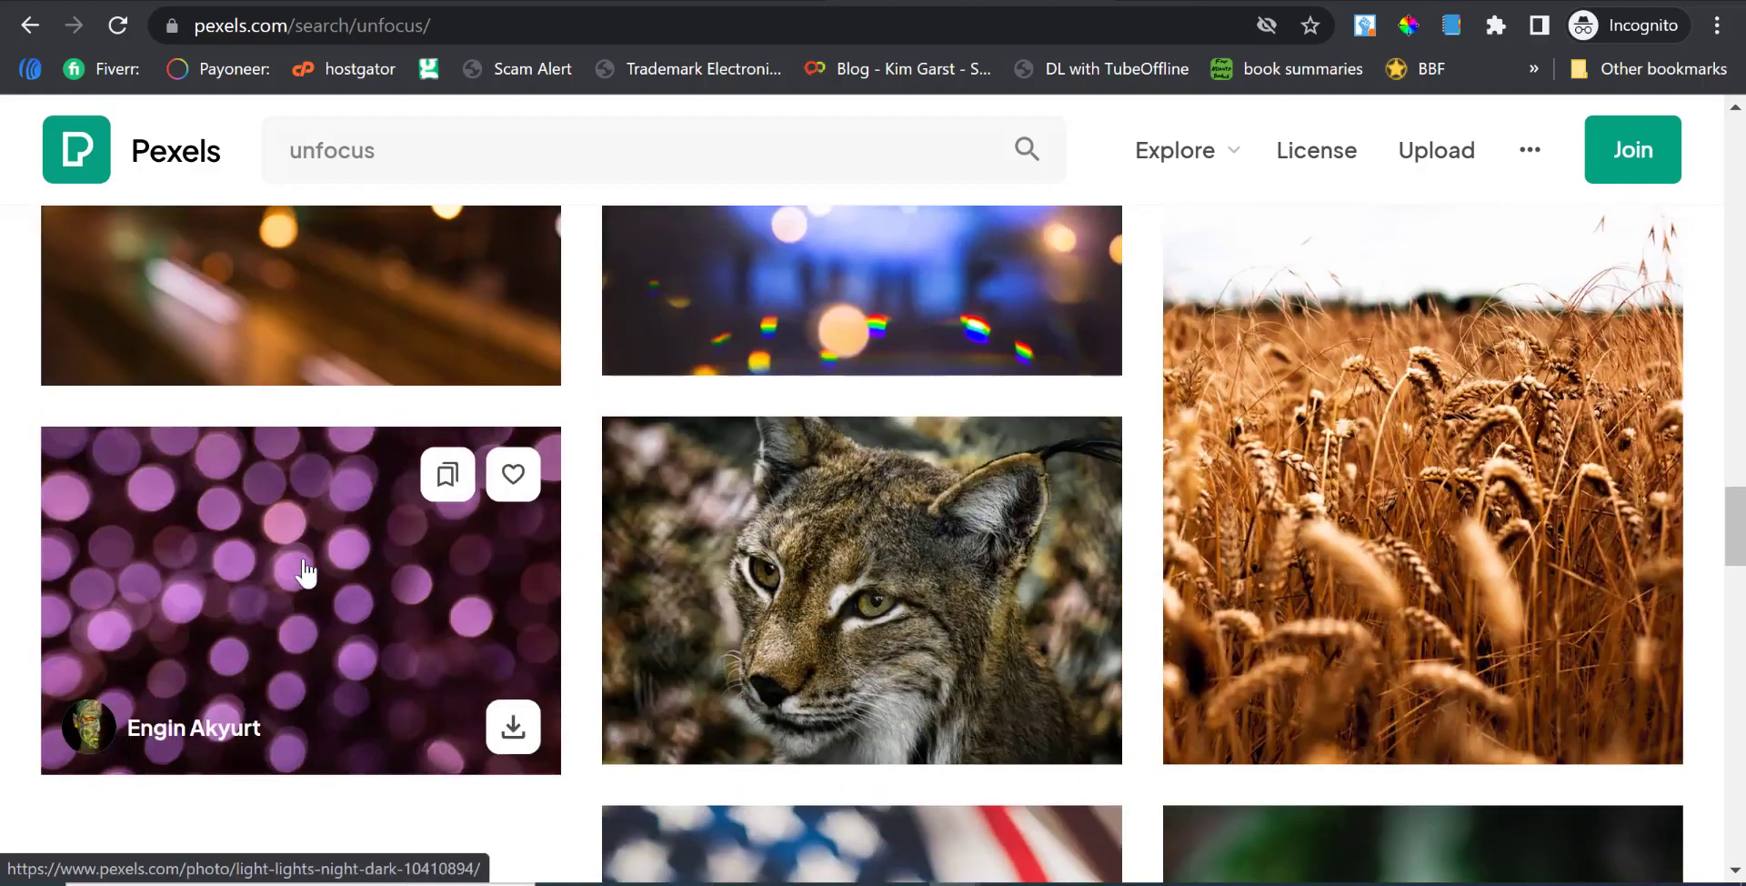
{"action": "scroll", "coordinate": [315, 569], "scroll_direction": "up", "scroll_amount": 8}
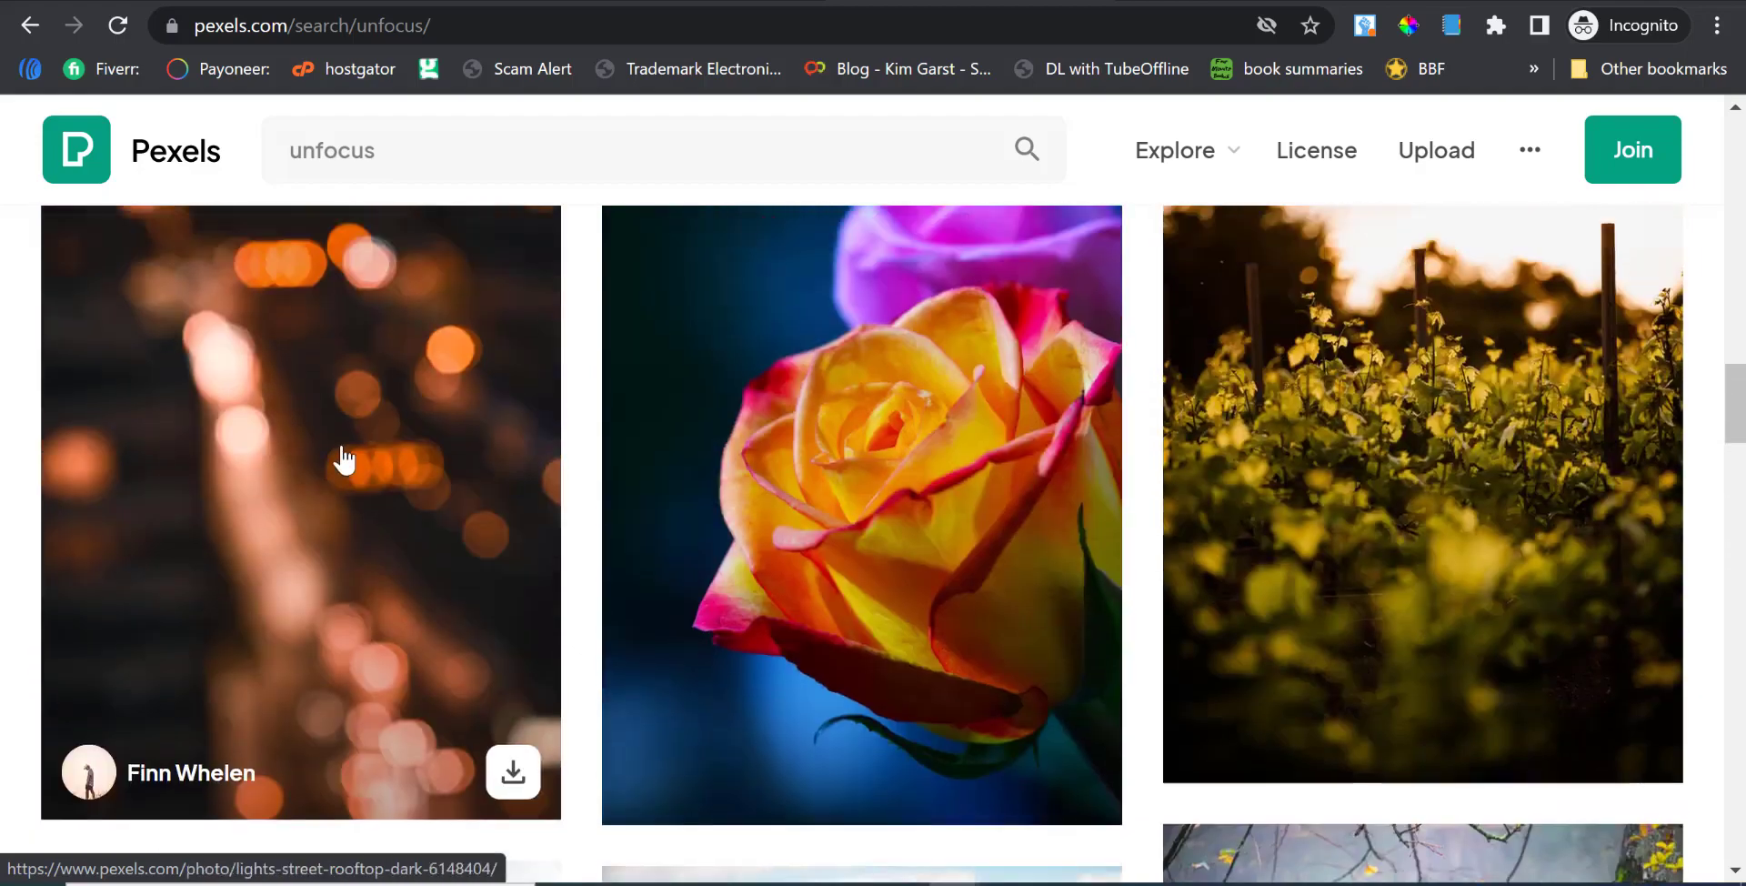
{"action": "left_click", "coordinate": [348, 414]}
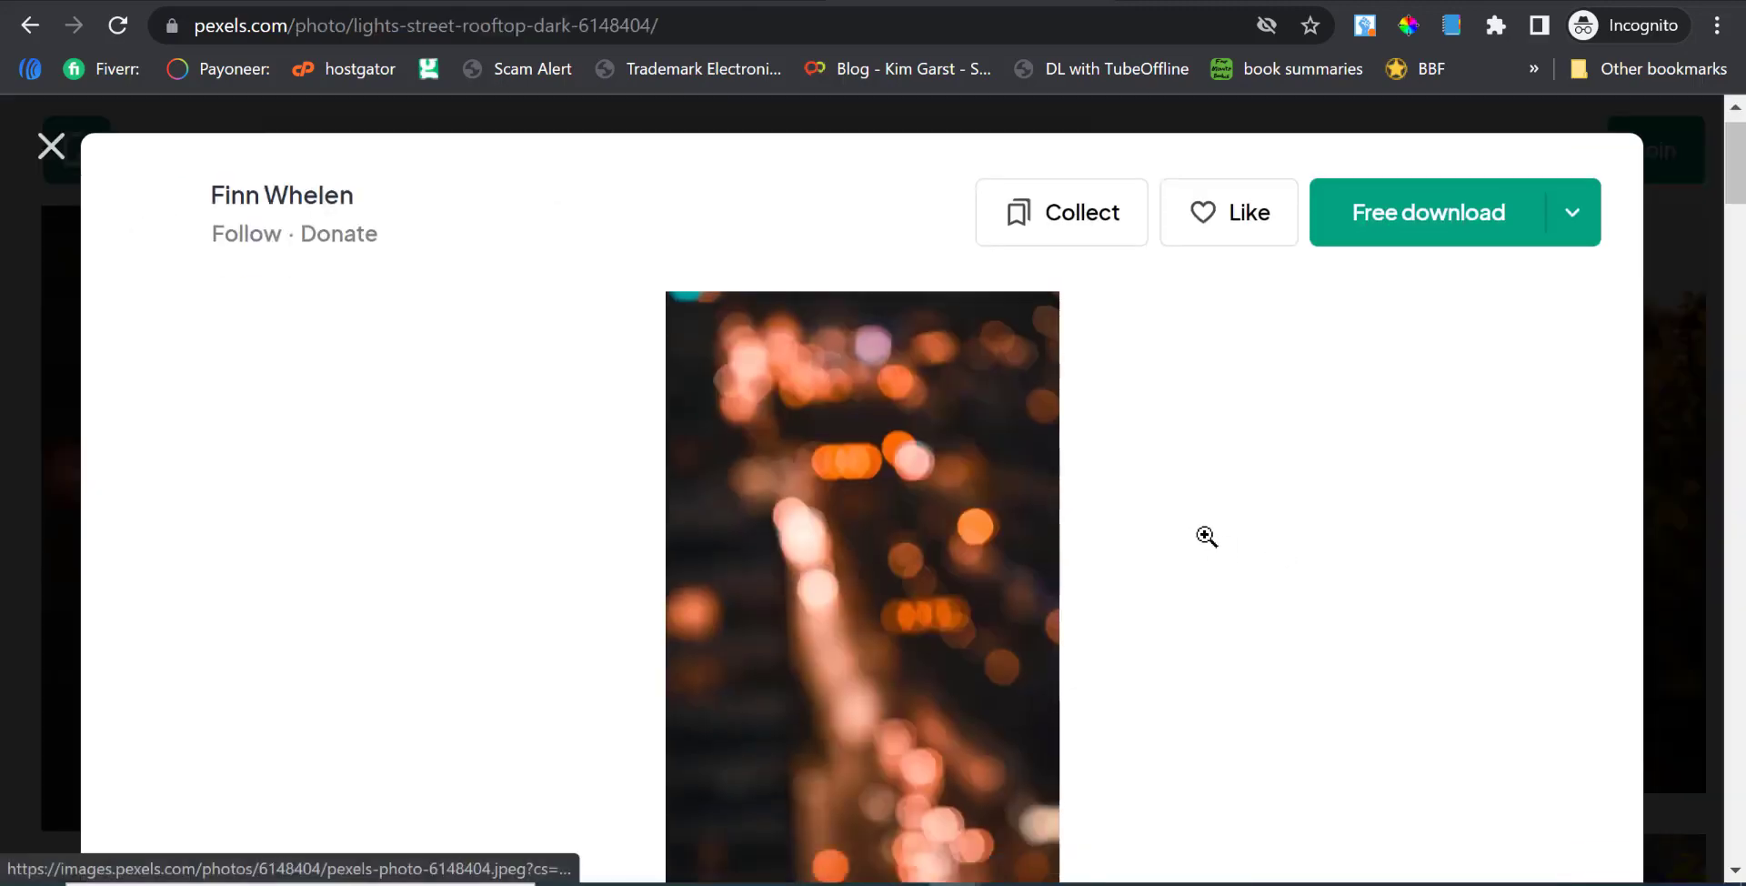
Enlarge the blurred street lights photo and save it to the Downloads folder as a JPEG named pexels-photo-6148404.
{"action": "scroll", "coordinate": [924, 451], "scroll_direction": "down", "scroll_amount": 3}
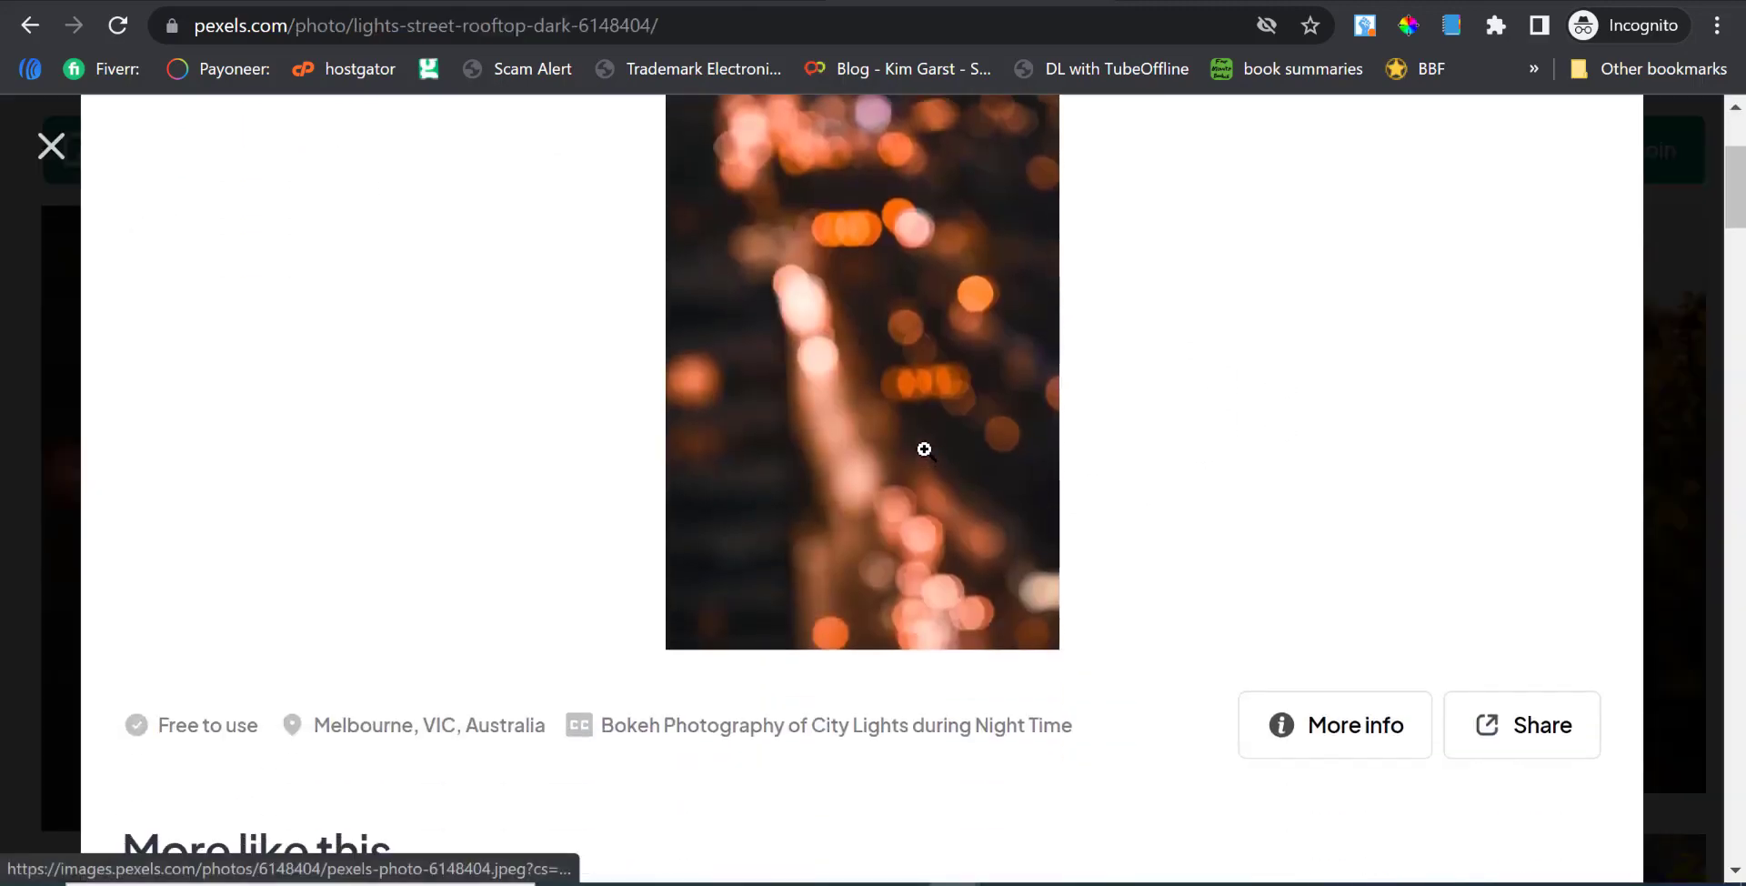
{"action": "right_click", "coordinate": [856, 360]}
{"action": "key", "text": "Escape"}
{"action": "left_click", "coordinate": [920, 187]}
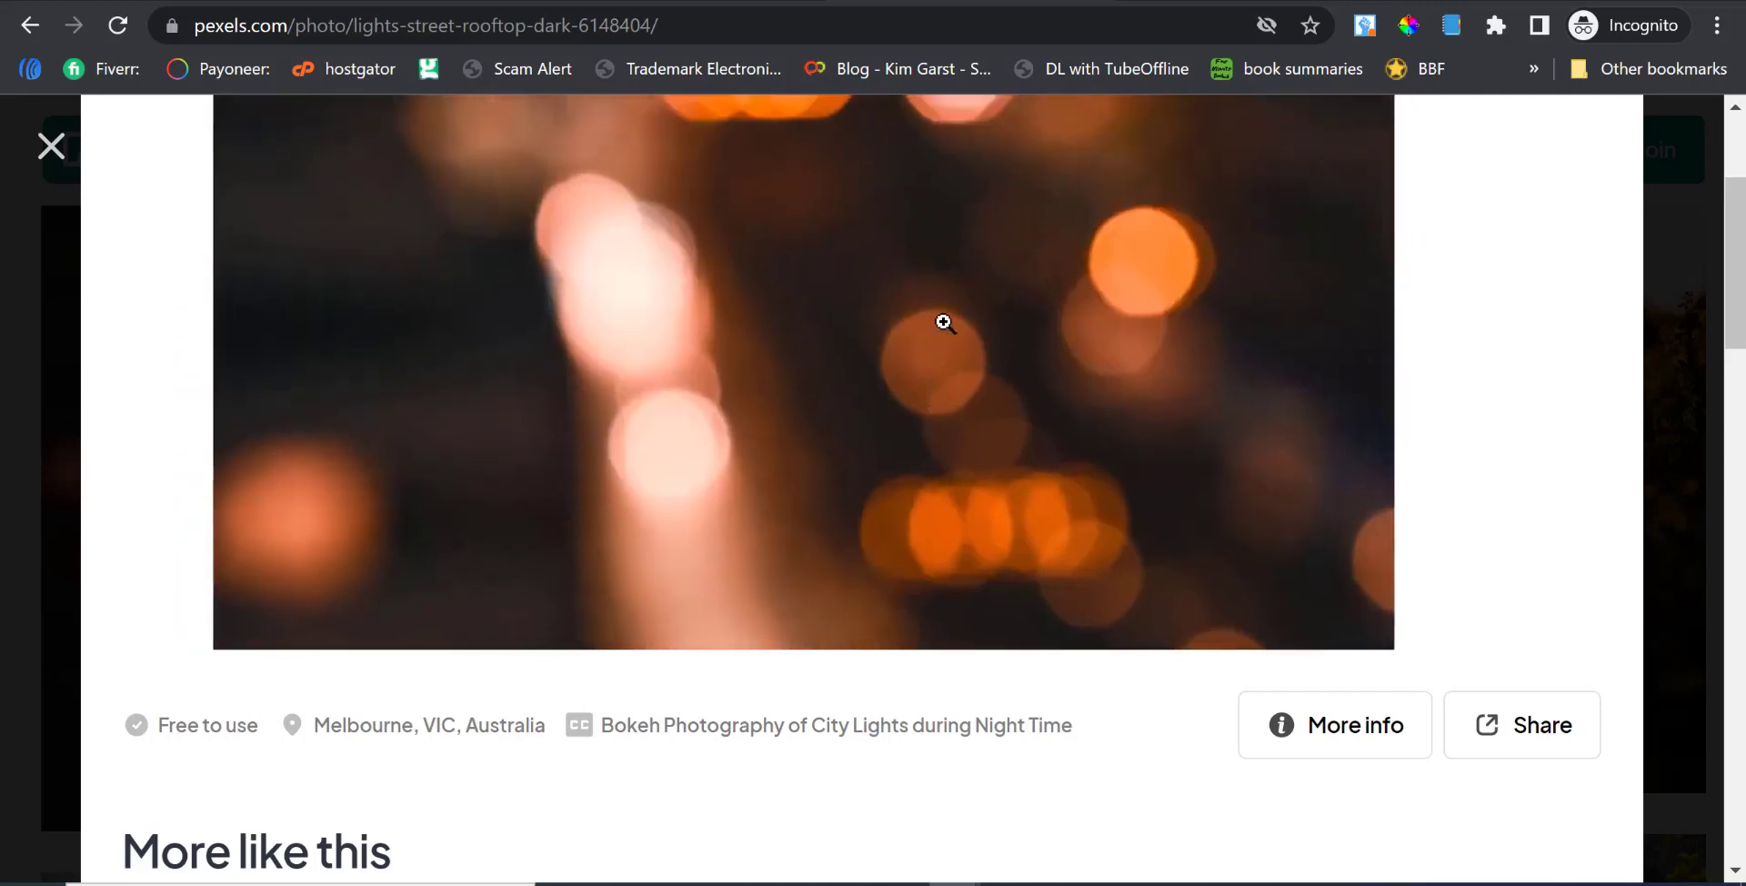
{"action": "left_click", "coordinate": [943, 321]}
{"action": "scroll", "coordinate": [1275, 449], "scroll_direction": "up", "scroll_amount": 3}
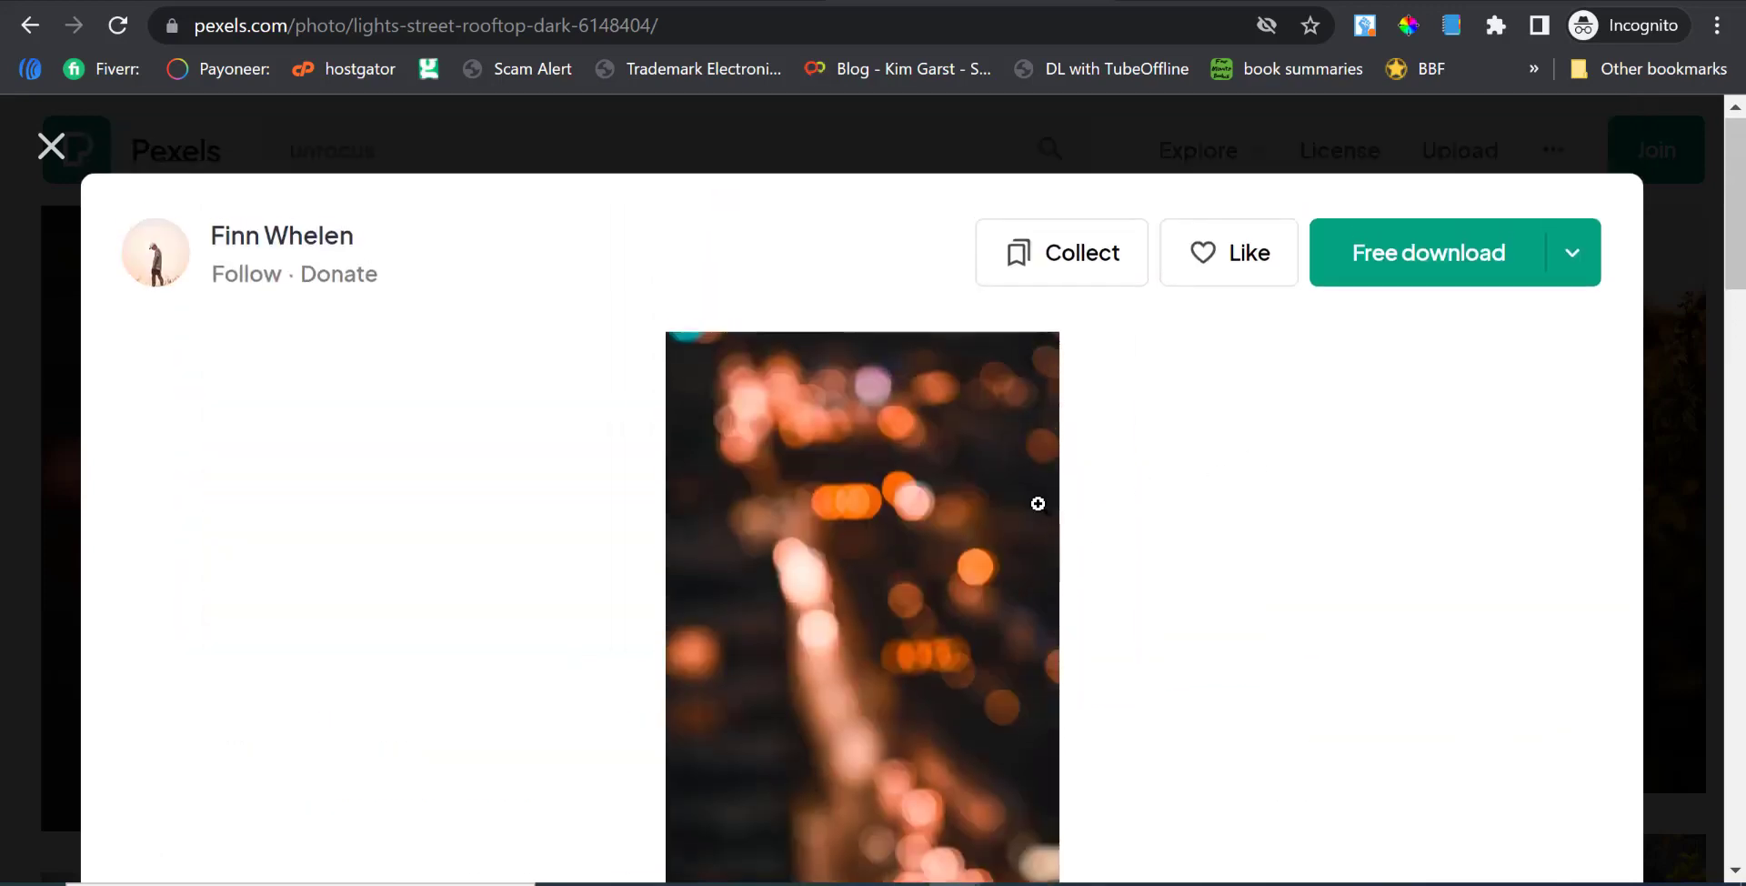
{"action": "left_click", "coordinate": [1036, 499]}
{"action": "right_click", "coordinate": [935, 519]}
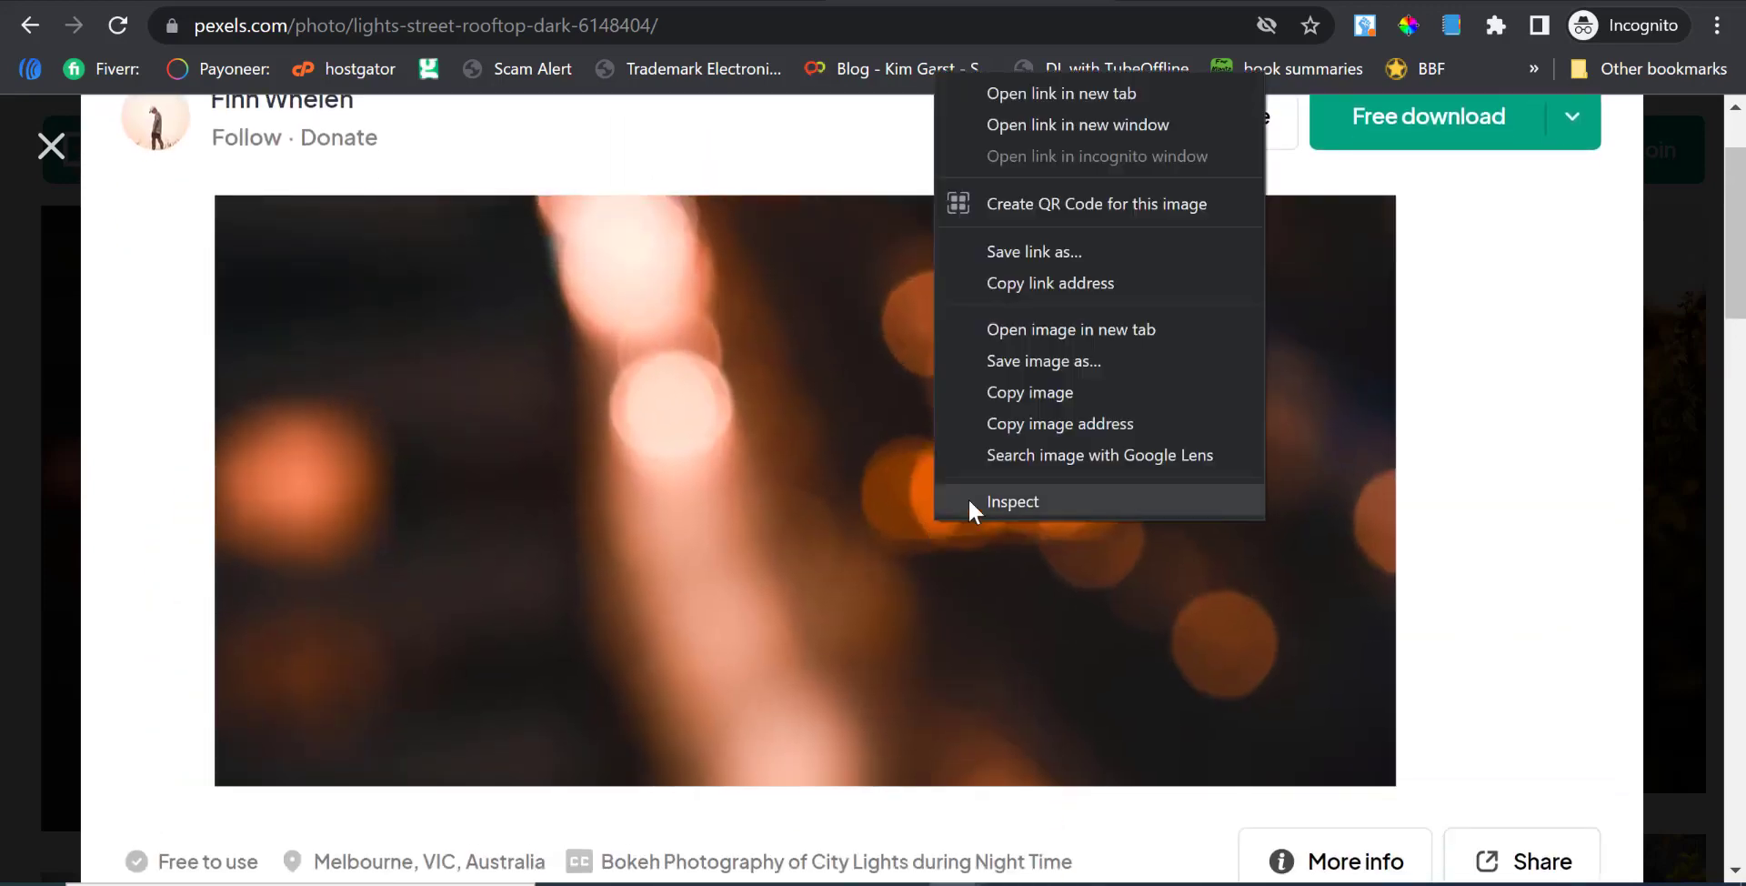
{"action": "left_click", "coordinate": [1046, 360]}
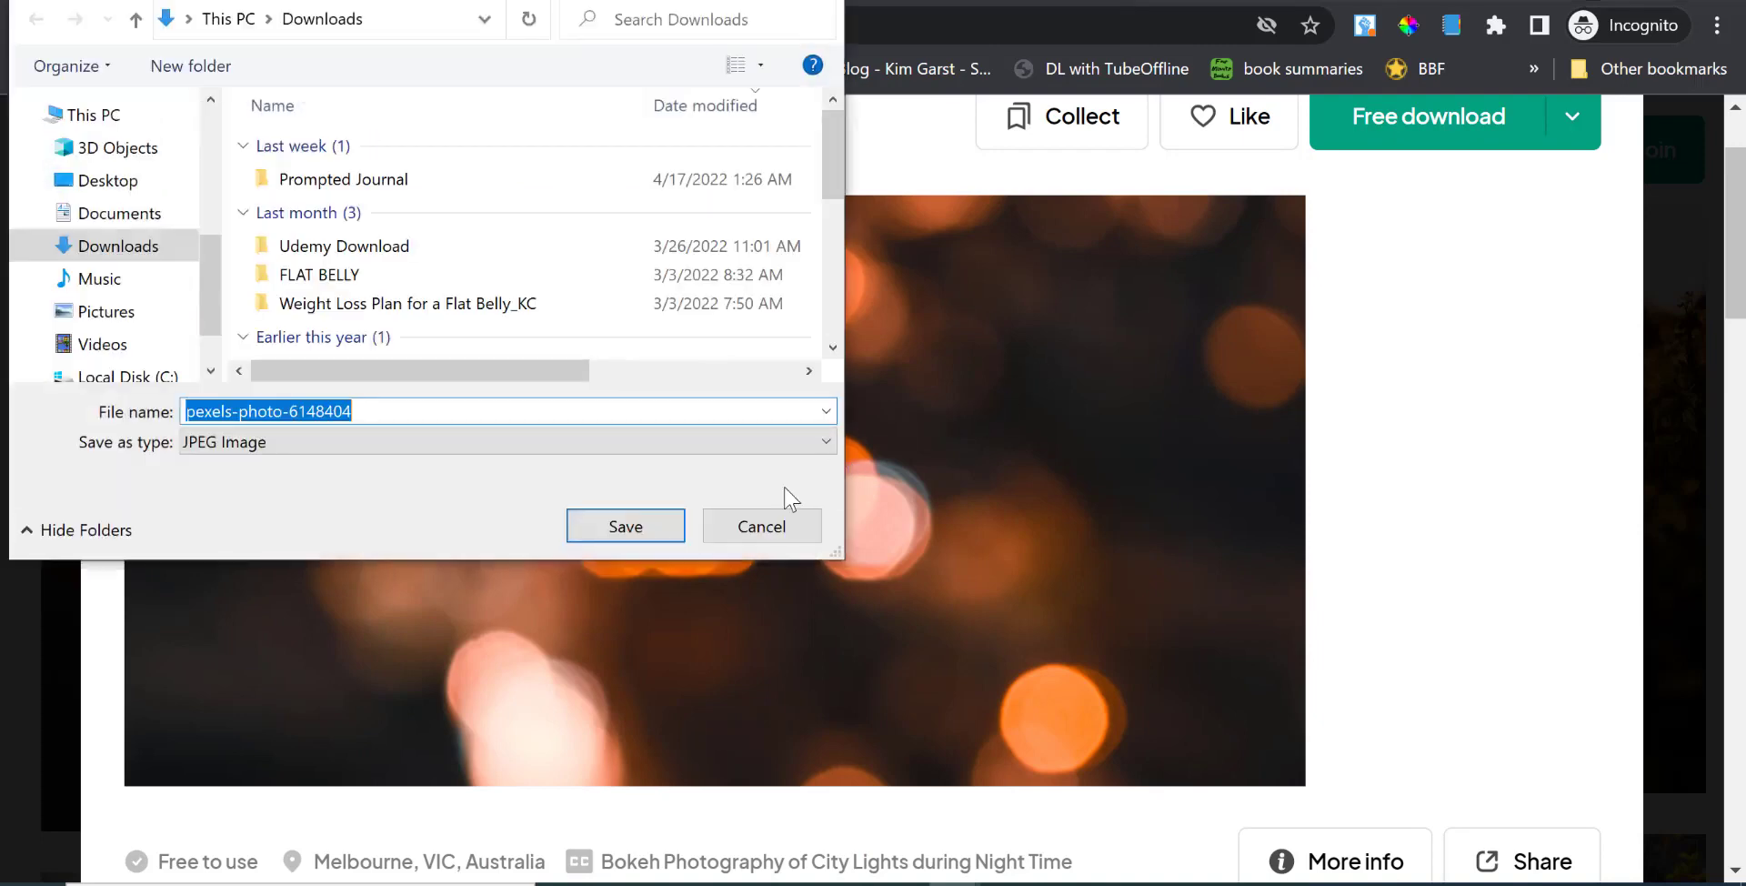
{"action": "left_click", "coordinate": [614, 523]}
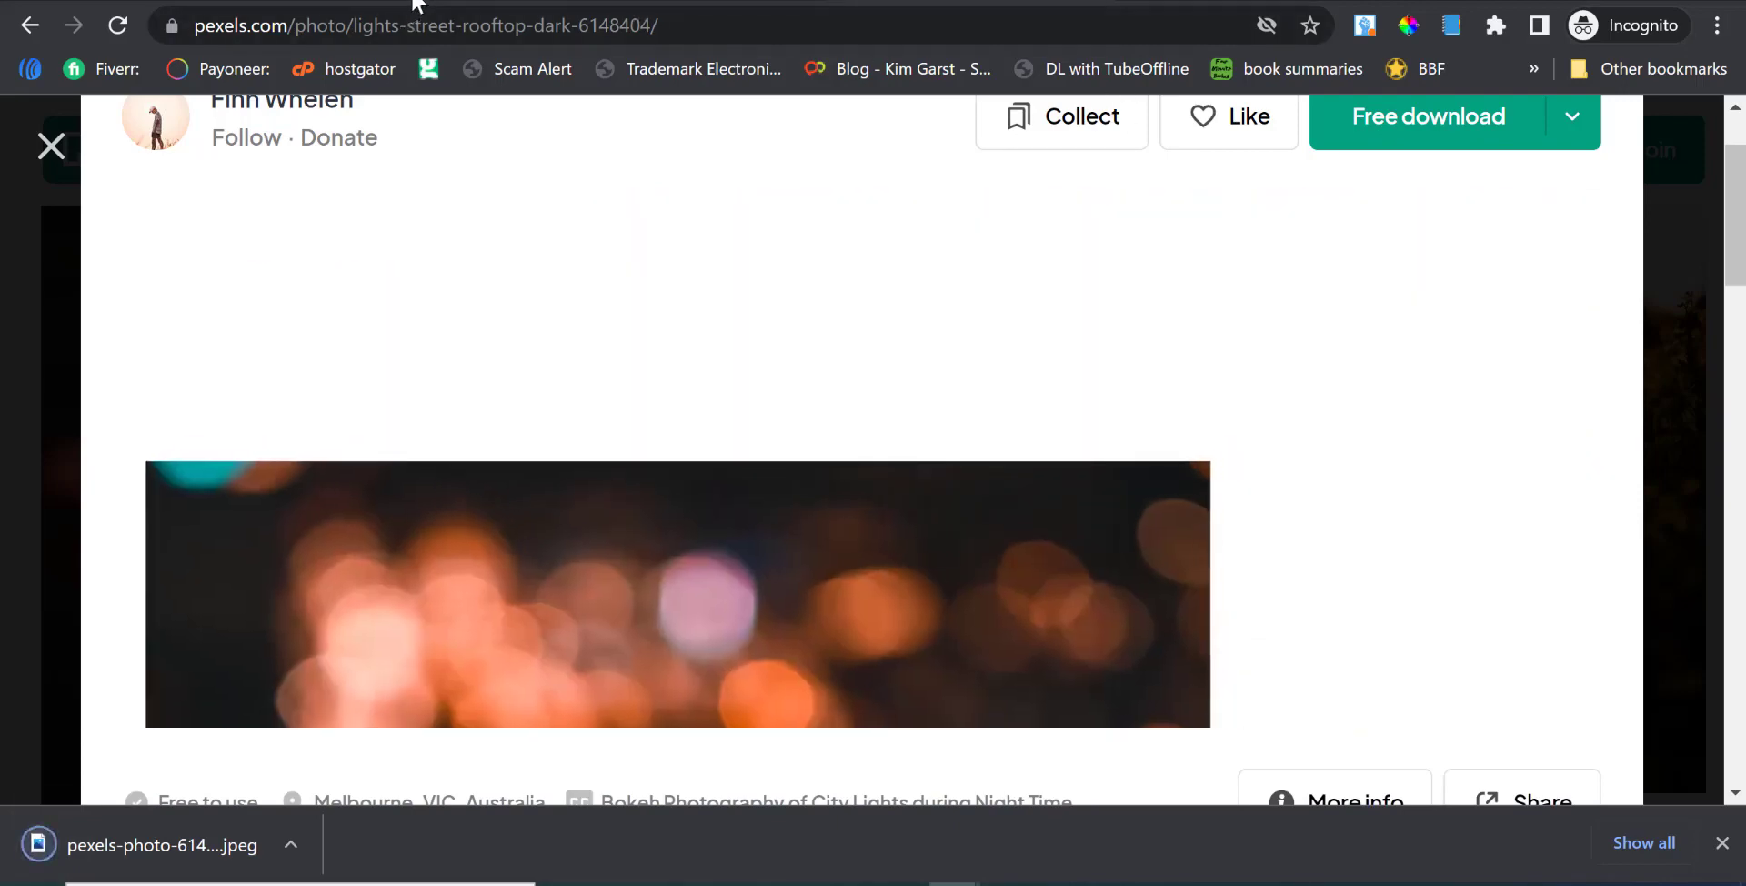
Switch to the Canva cover design and upload the saved street lights photo from the Downloads folder.
{"action": "left_click", "coordinate": [414, 1]}
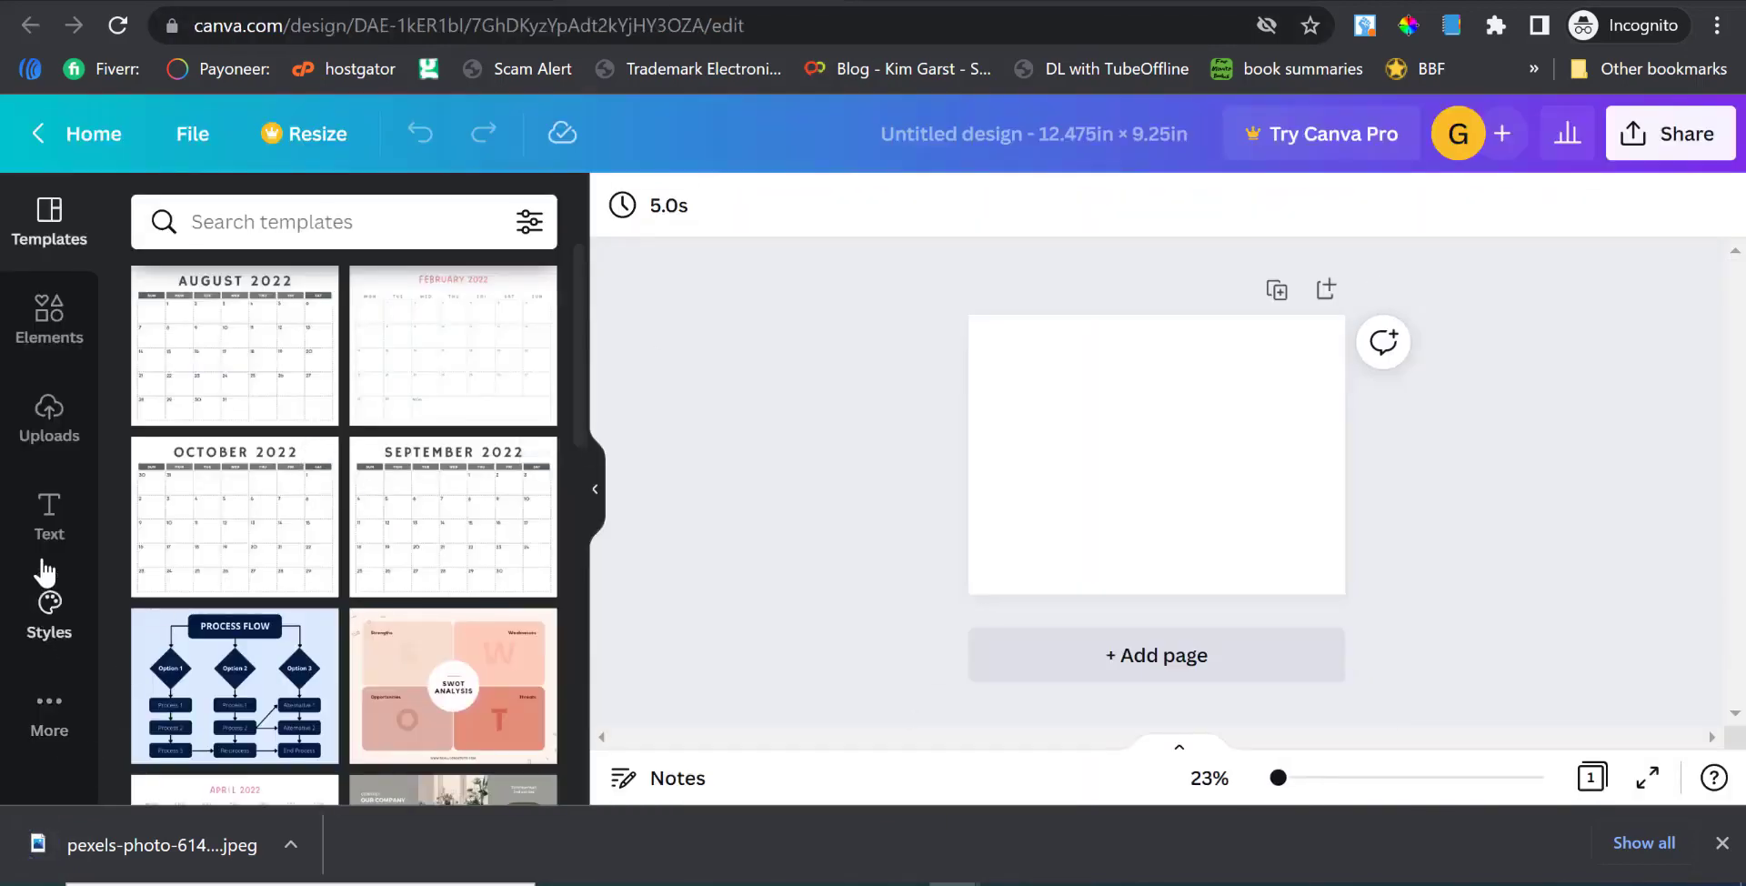
{"action": "left_click", "coordinate": [48, 415]}
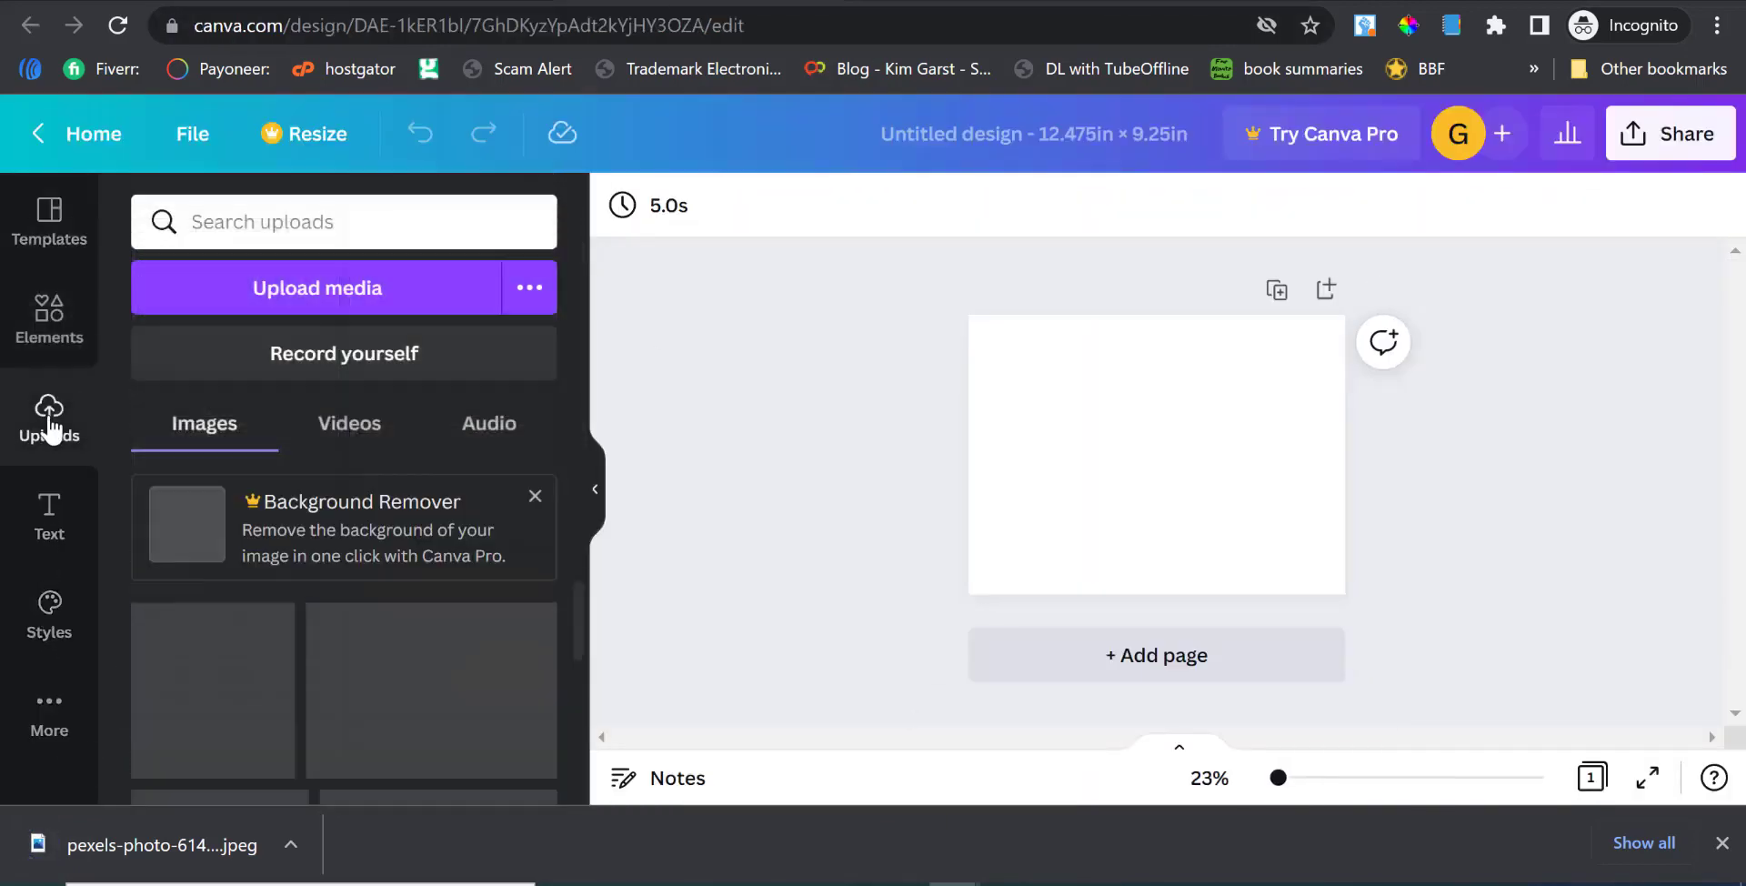
{"action": "left_click", "coordinate": [371, 293]}
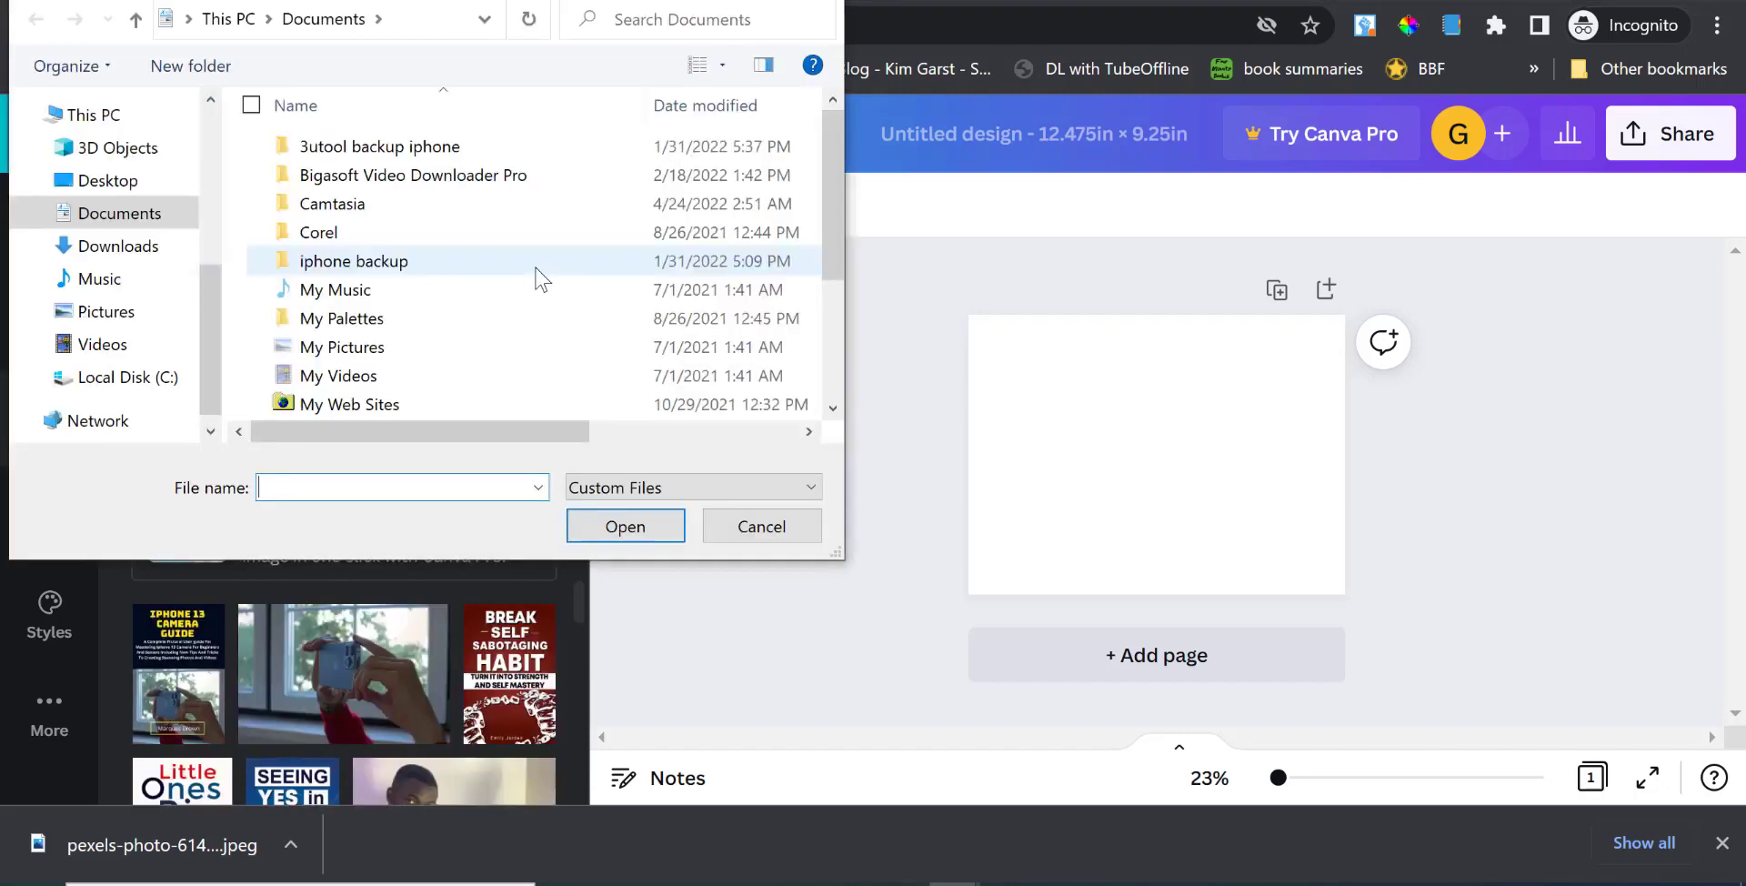
{"action": "left_click", "coordinate": [128, 247]}
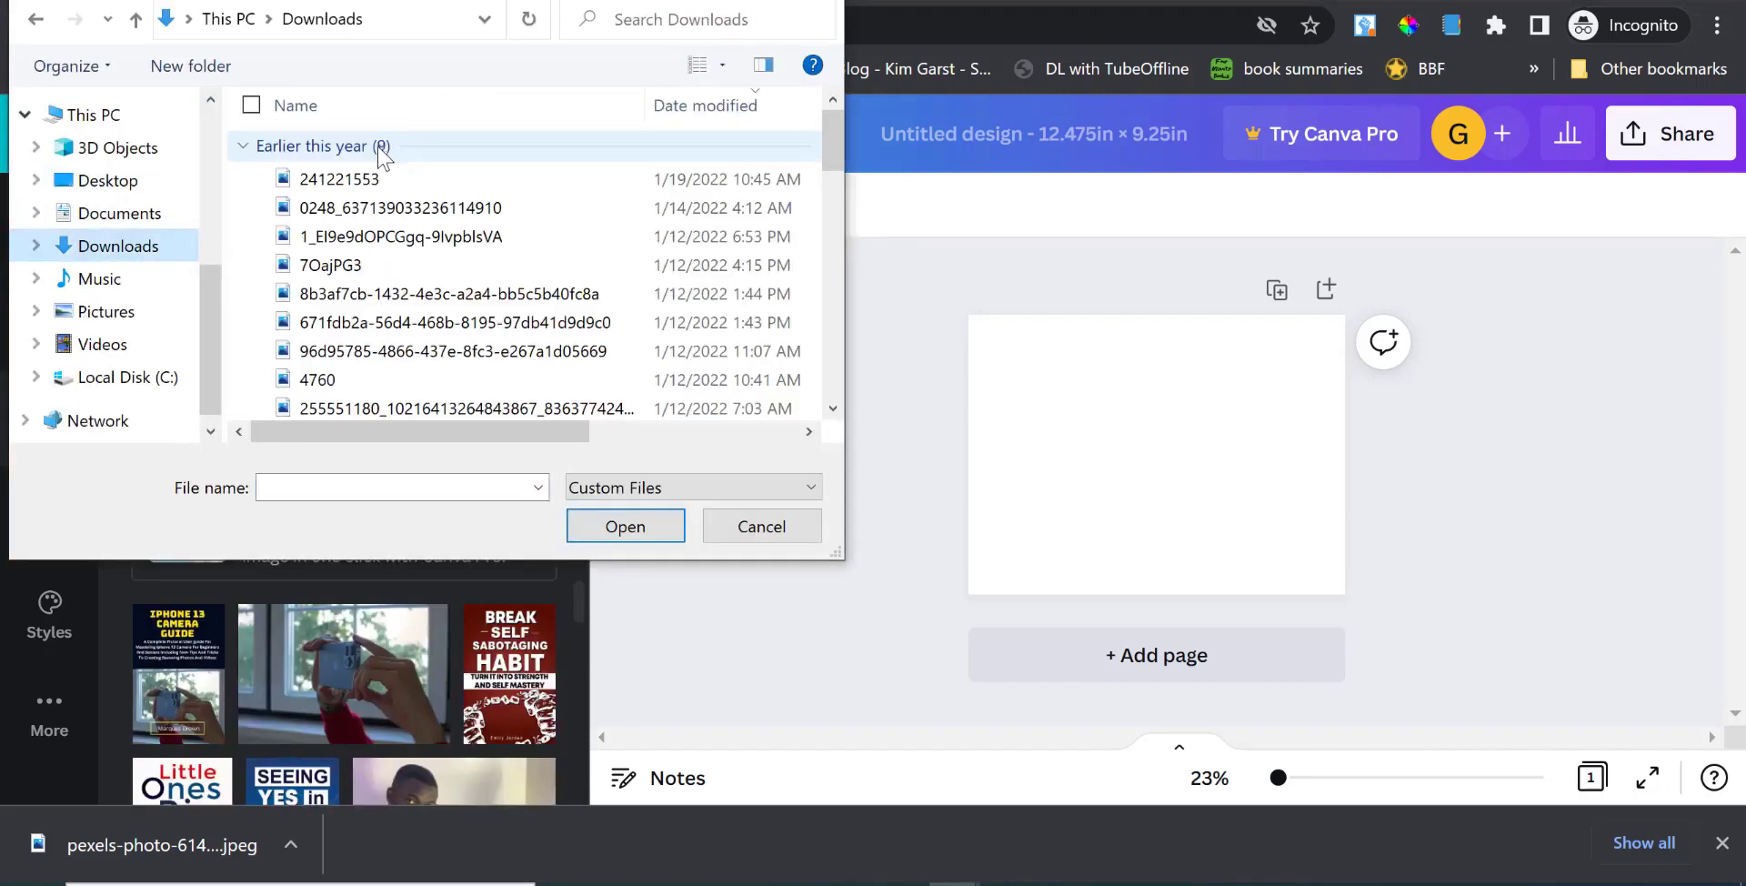
{"action": "left_click", "coordinate": [373, 179]}
{"action": "left_click", "coordinate": [606, 528]}
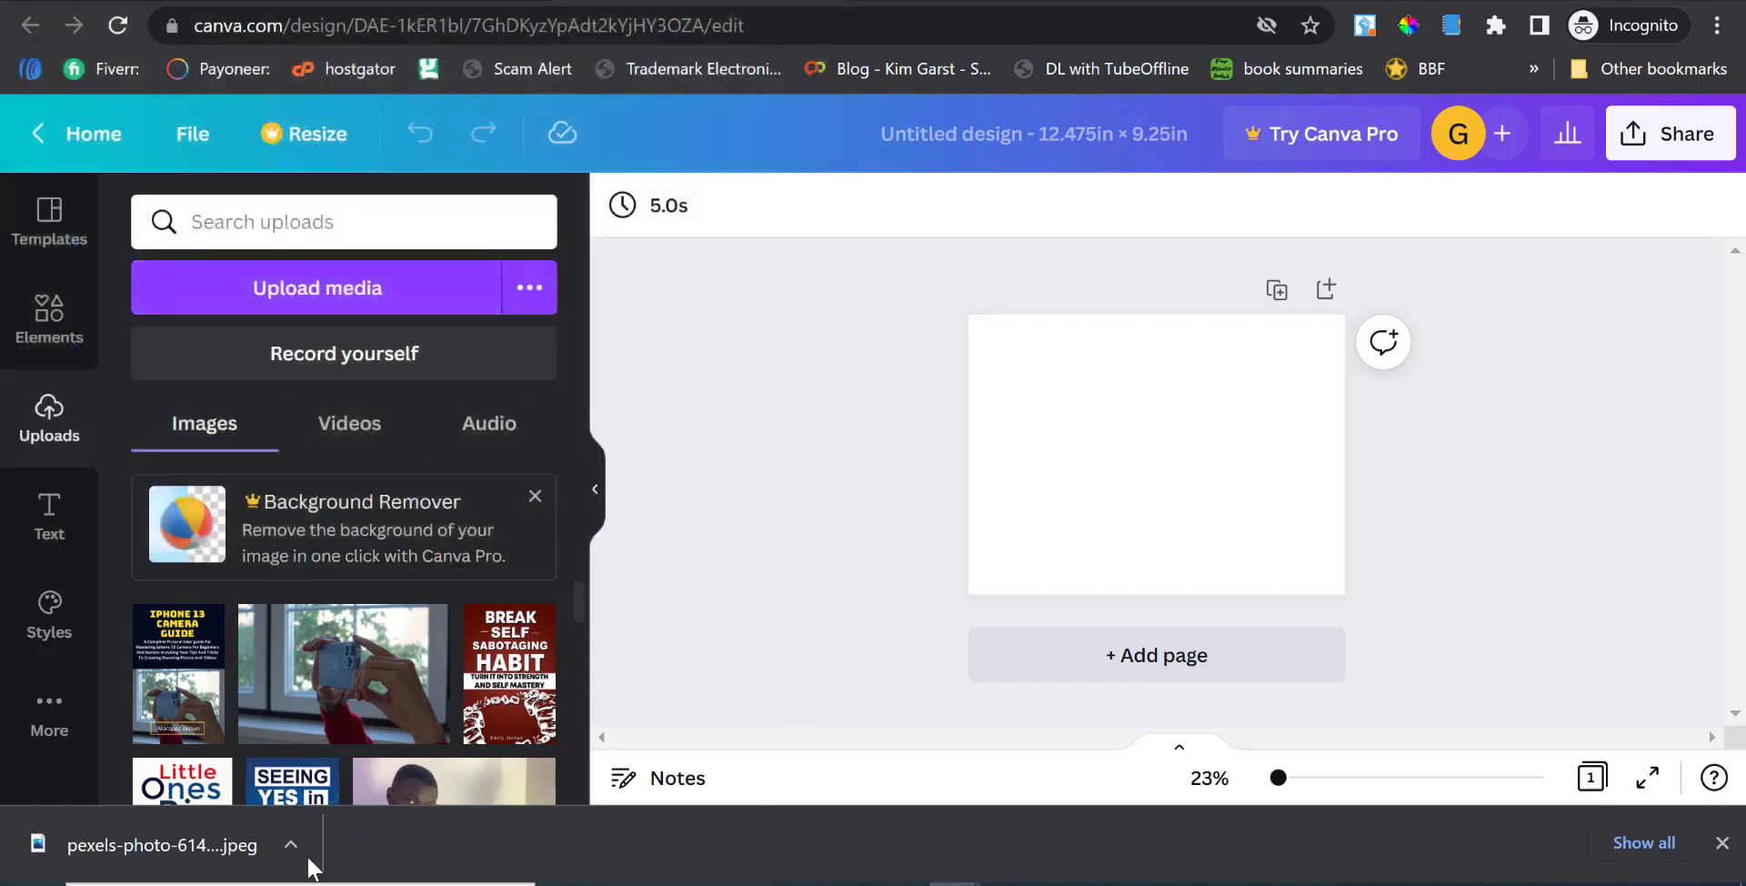
Open the downloaded pexels photo in Photos to examine it, and return to the Canva cover design.
{"action": "left_click", "coordinate": [210, 850]}
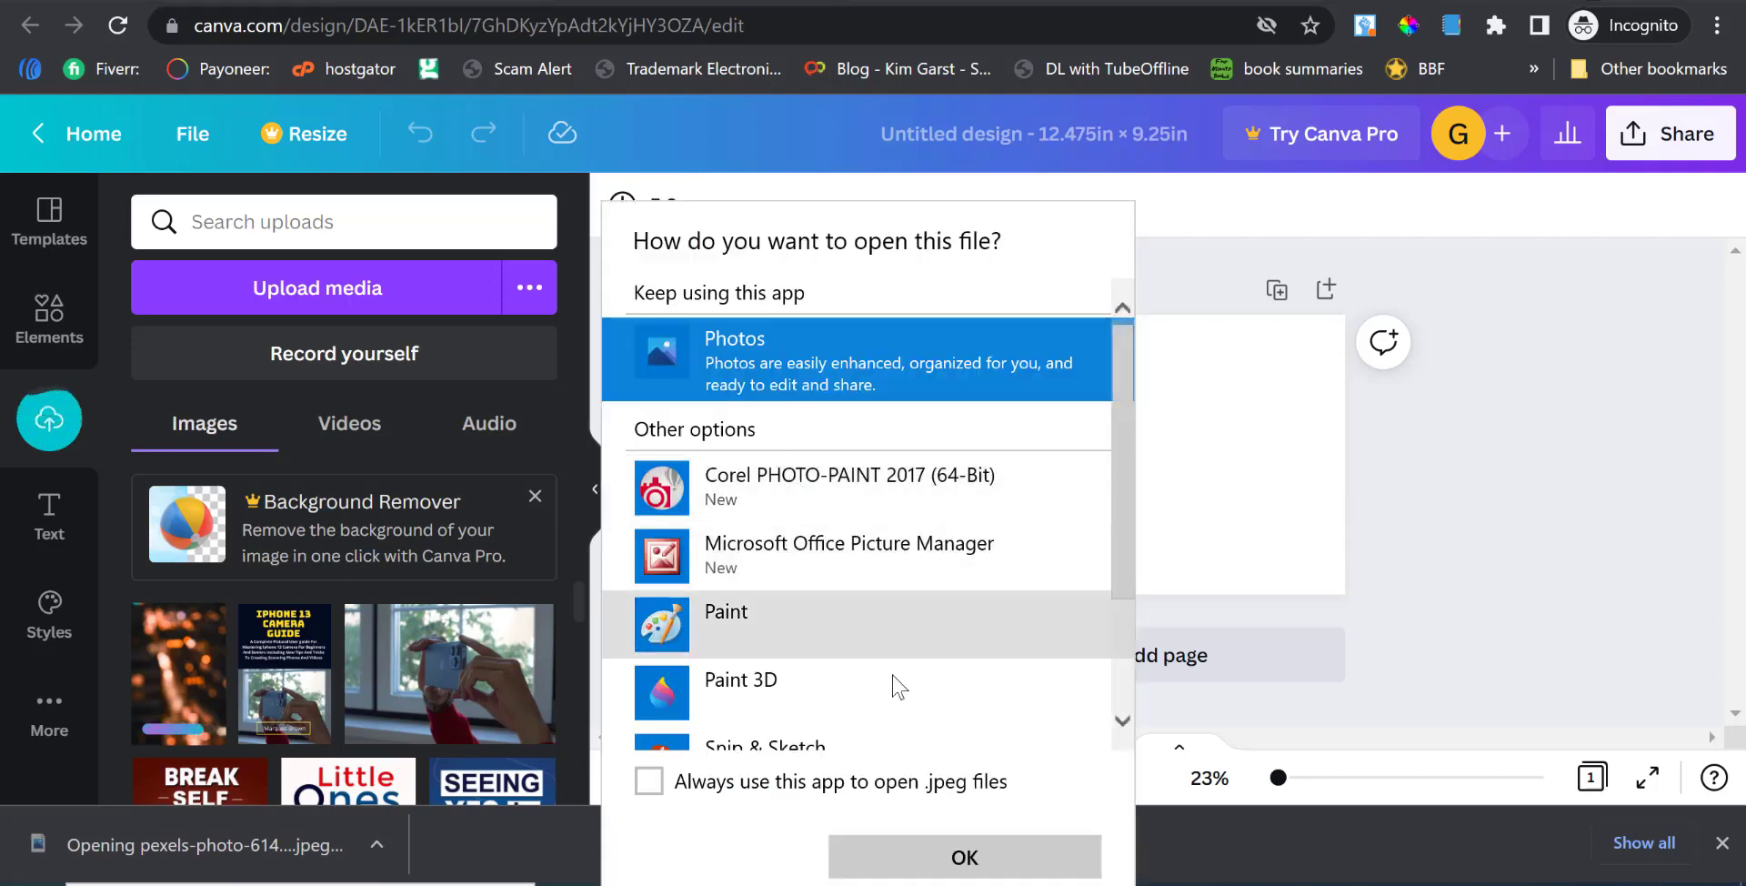
{"action": "left_click", "coordinate": [963, 857]}
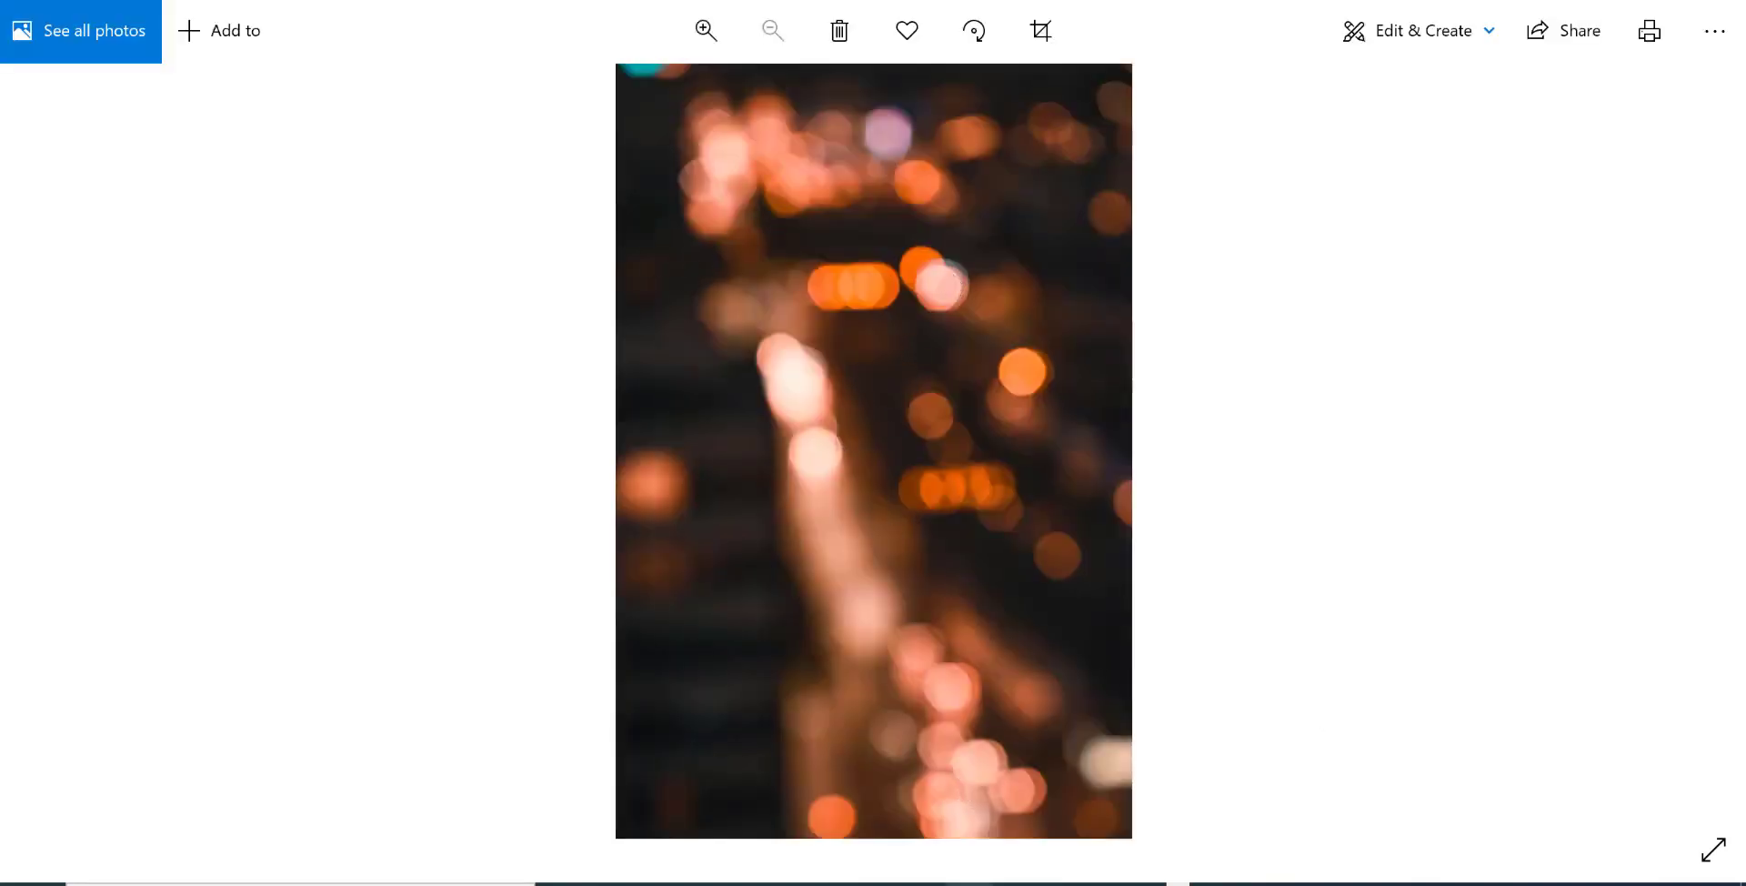
{"action": "mouse_move", "coordinate": [973, 880]}
{"action": "left_click", "coordinate": [850, 800]}
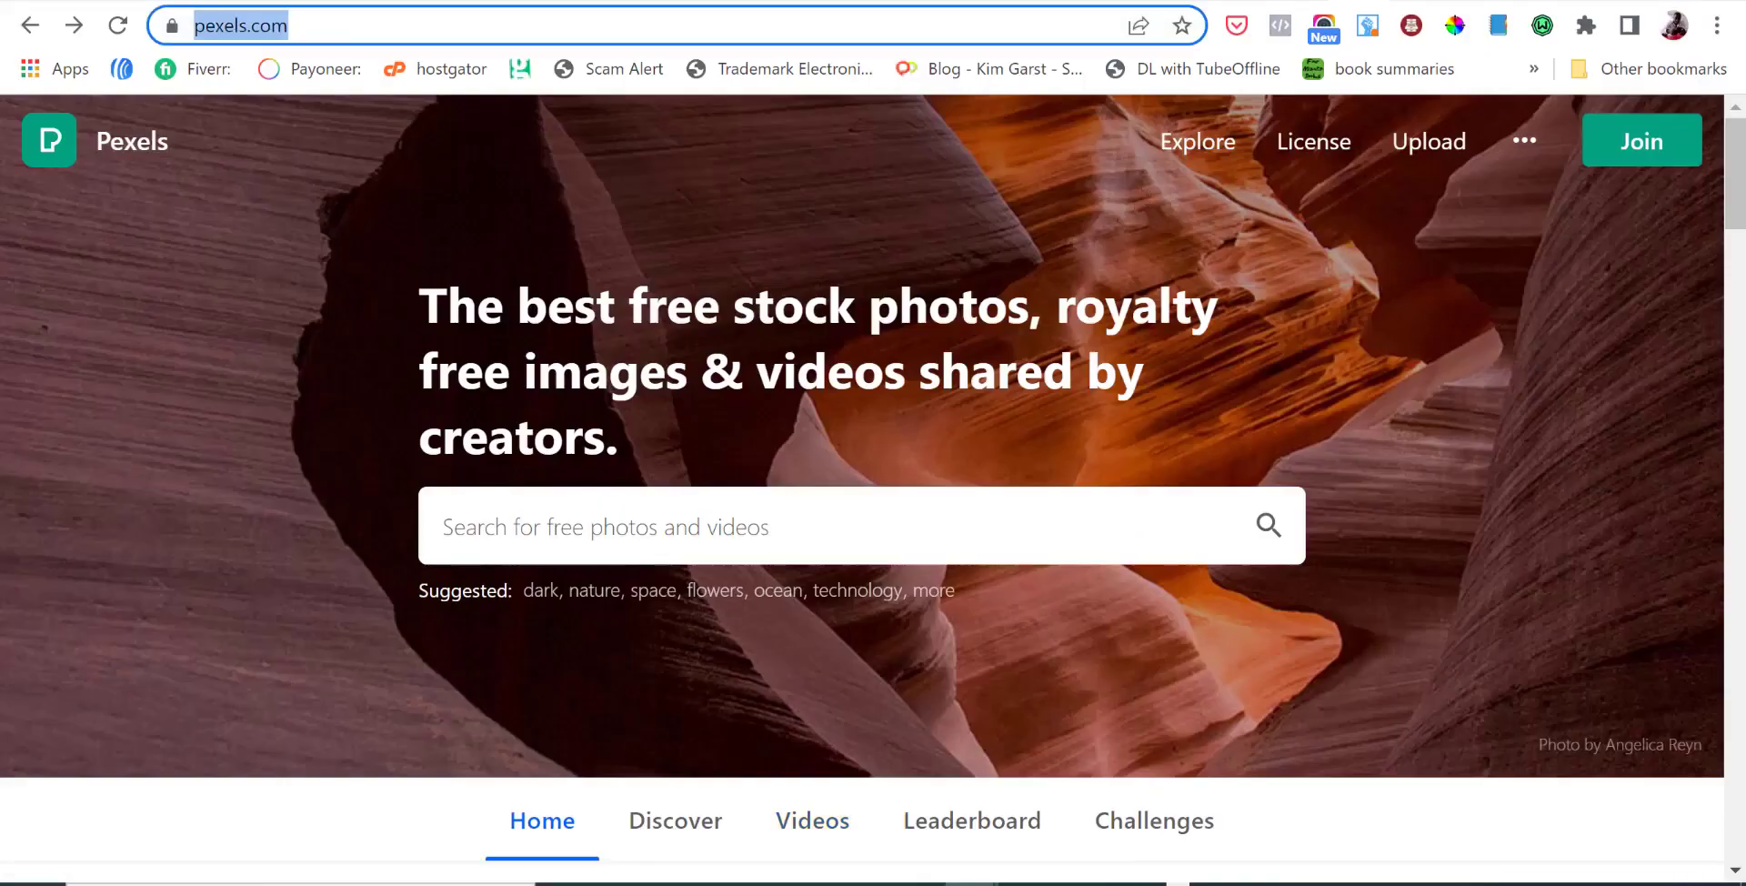
{"action": "left_click", "coordinate": [972, 882]}
{"action": "left_click", "coordinate": [1073, 789]}
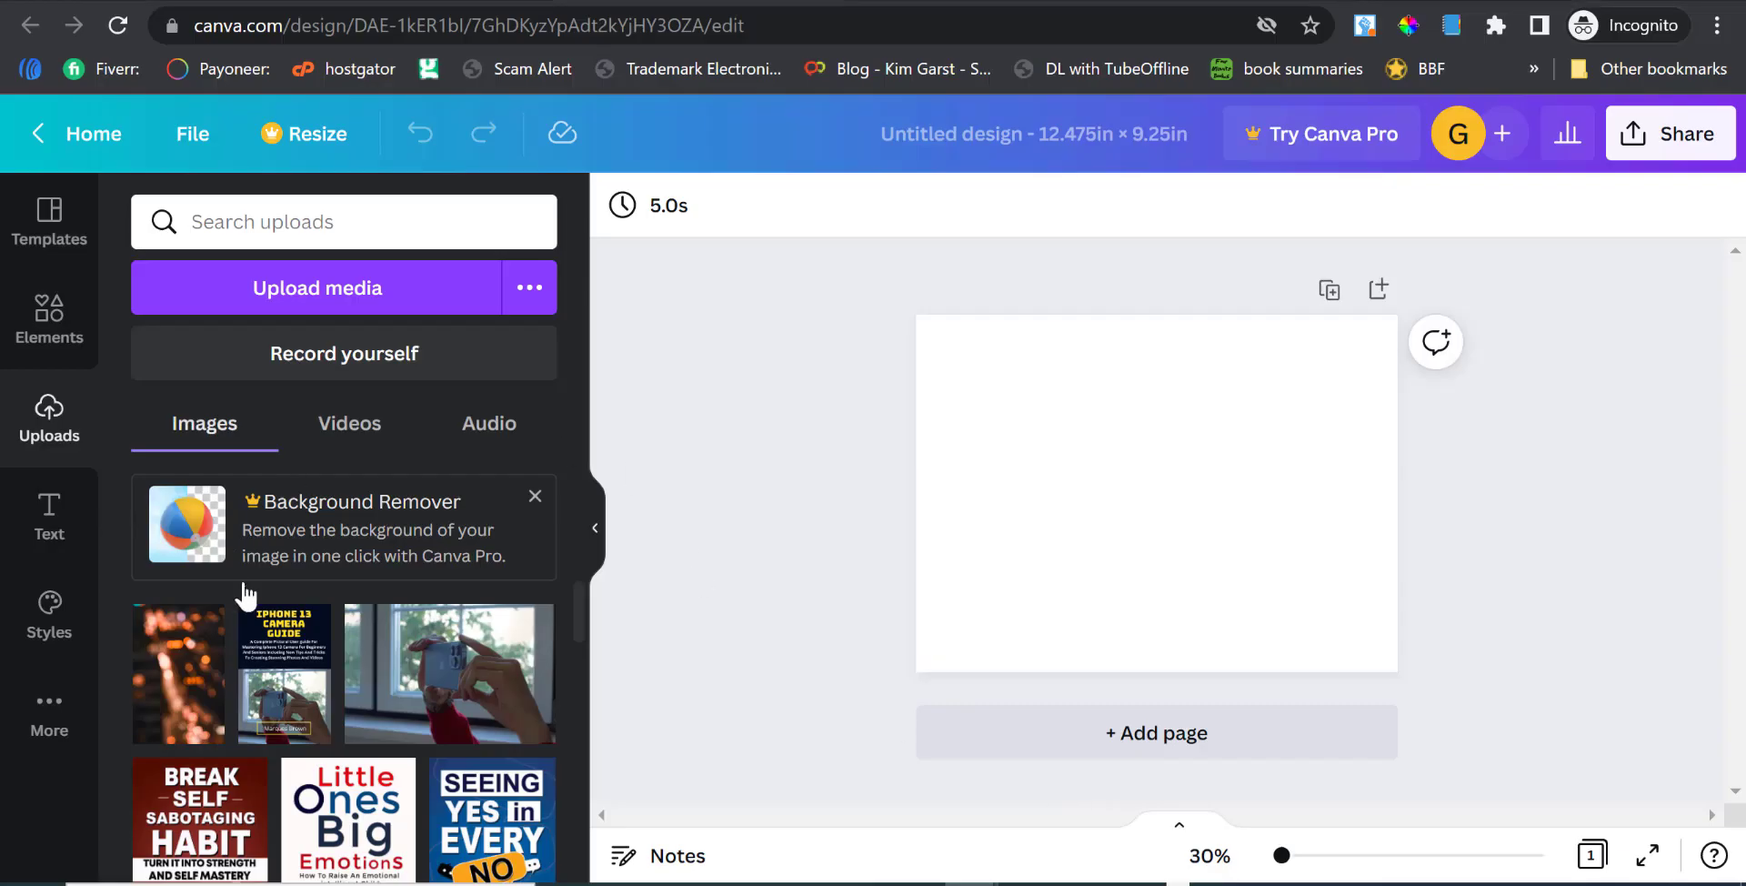
Place the uploaded street lights photo on the page, enlarged to full page height and filling the right half as the front cover.
{"action": "scroll", "coordinate": [209, 636], "scroll_direction": "down", "scroll_amount": 1}
{"action": "scroll", "coordinate": [196, 673], "scroll_direction": "up", "scroll_amount": 1}
{"action": "left_click", "coordinate": [175, 680]}
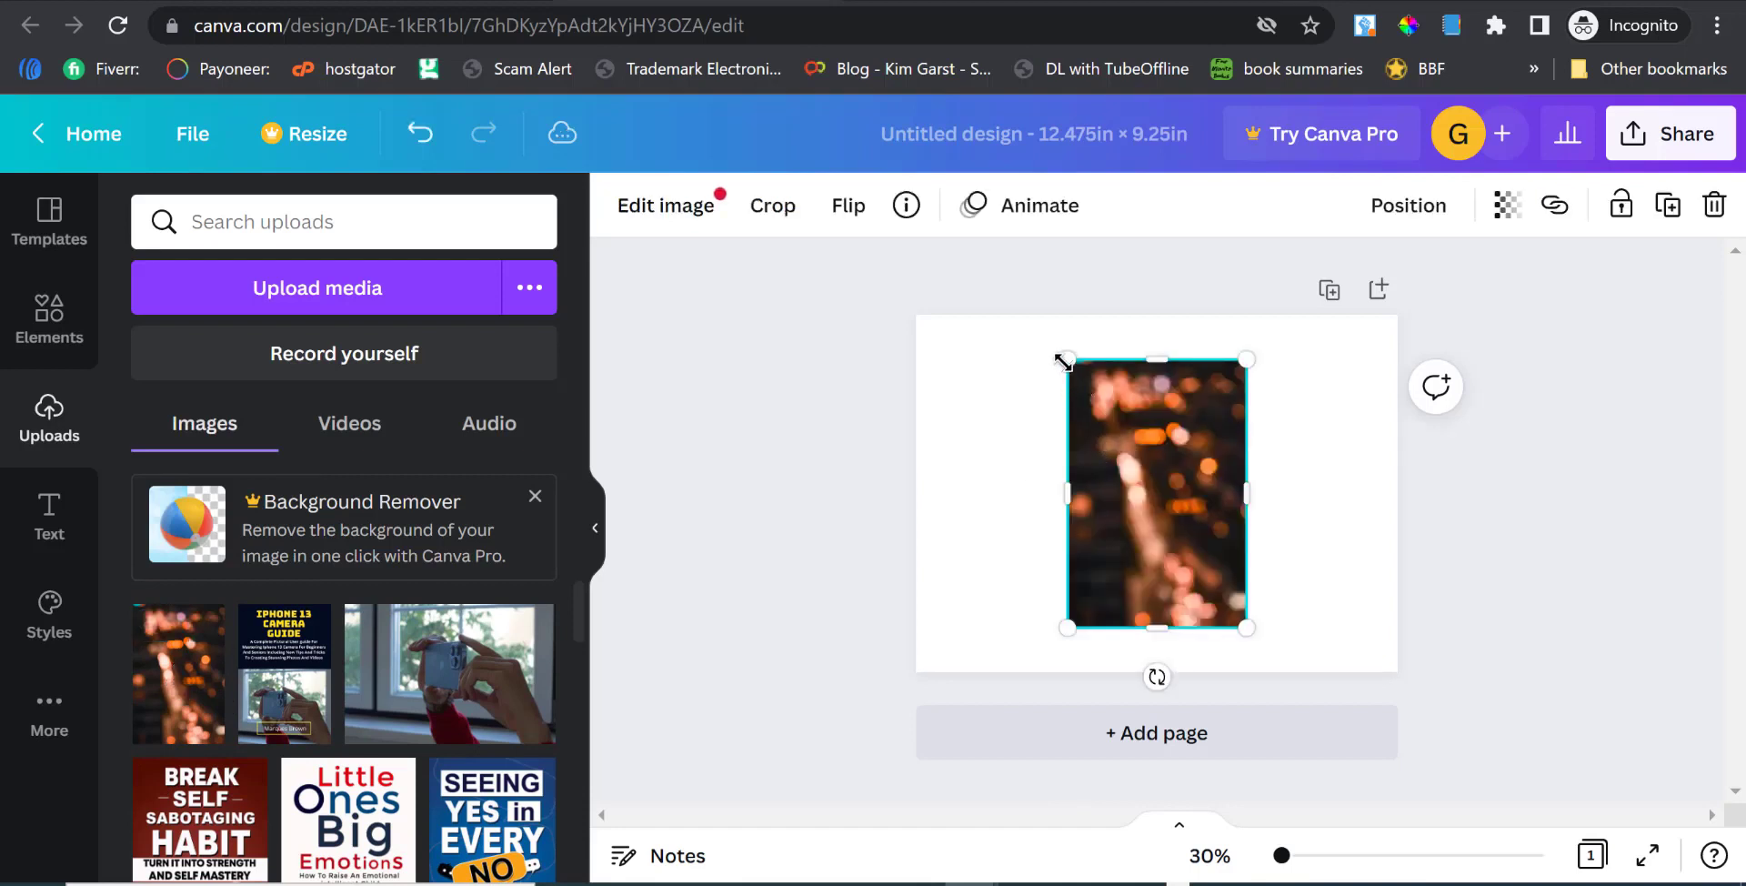
{"action": "left_click_drag", "start_coordinate": [923, 327], "coordinate": [908, 323]}
{"action": "left_click_drag", "start_coordinate": [1173, 472], "coordinate": [1325, 510]}
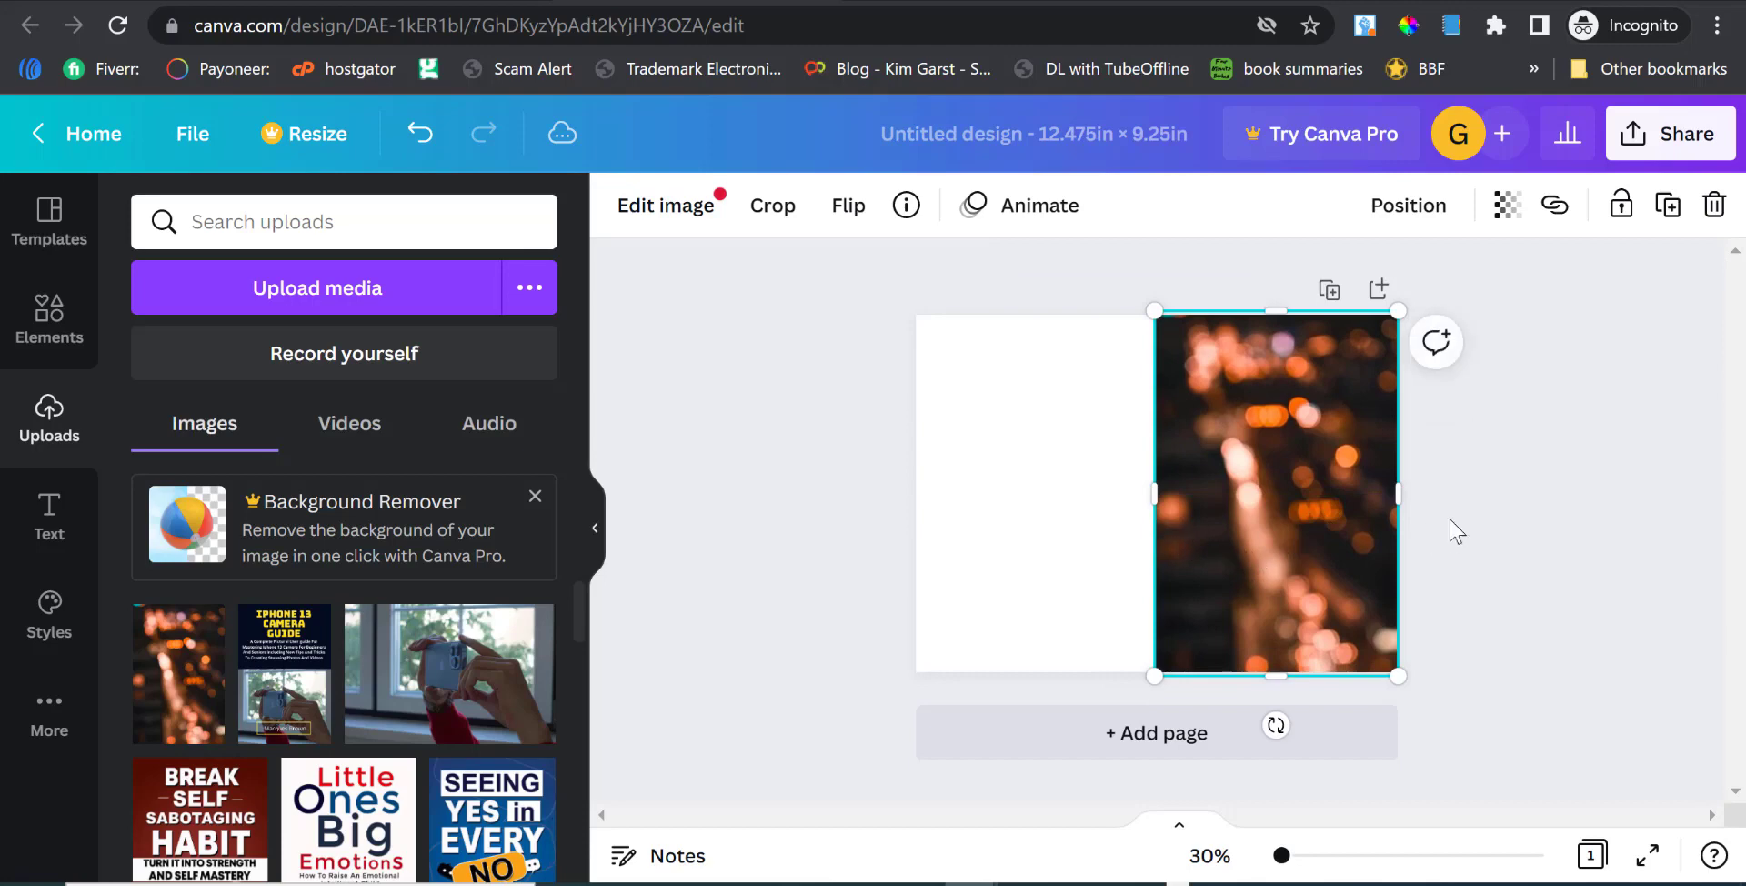
{"action": "left_click", "coordinate": [1510, 518]}
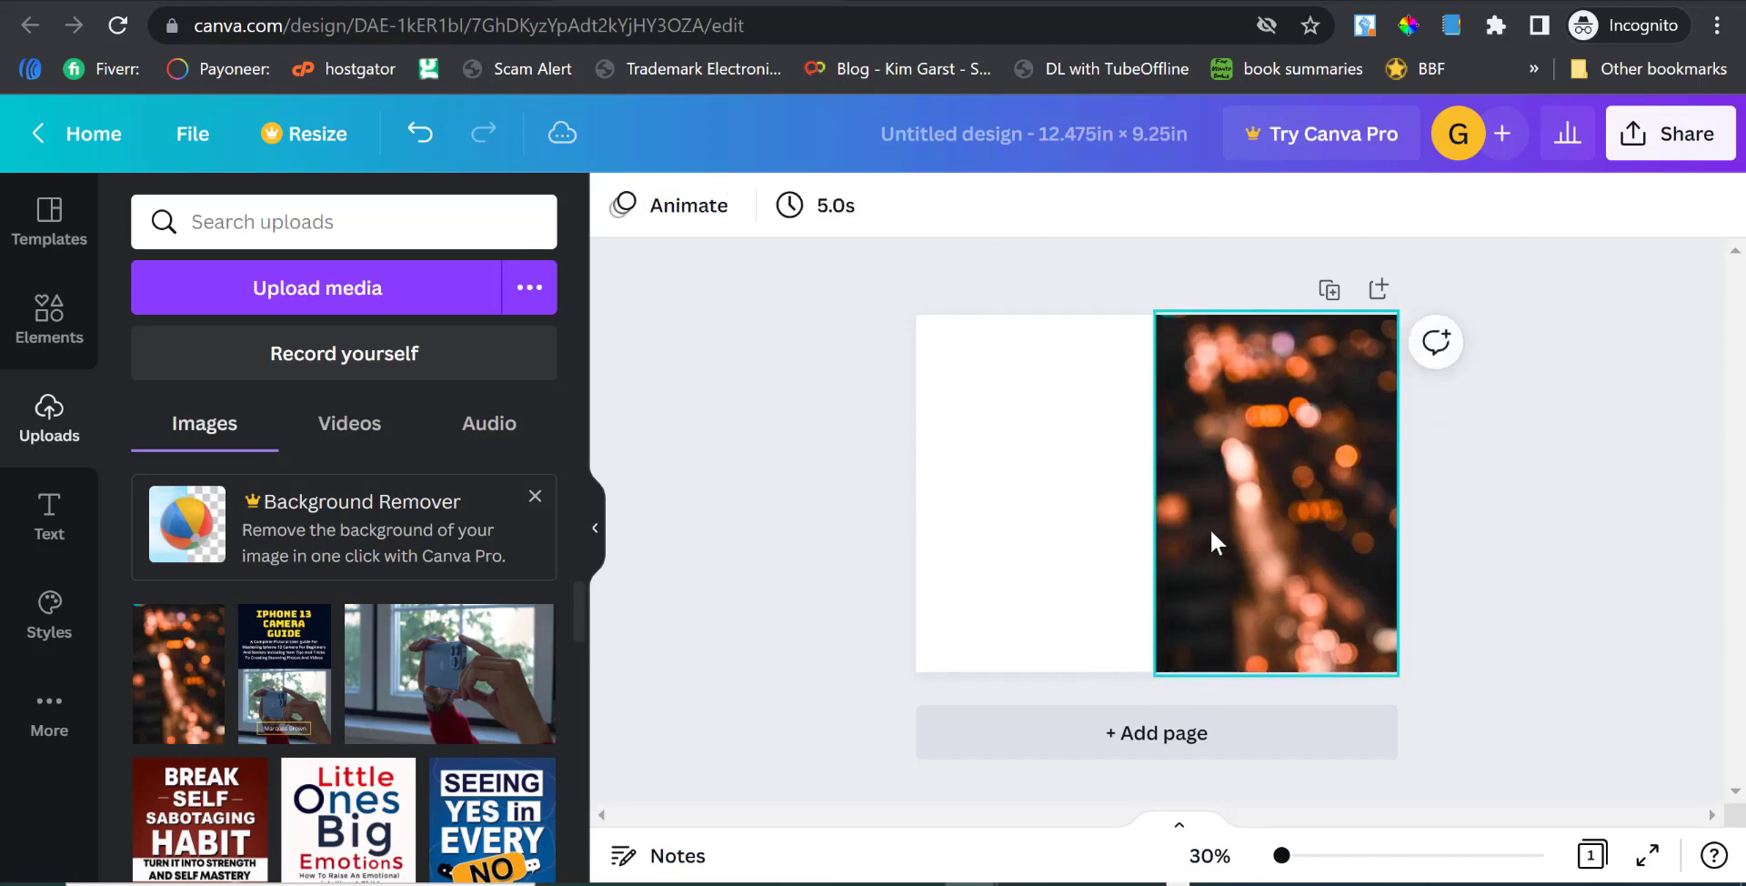
{"action": "left_click_drag", "start_coordinate": [1210, 527], "coordinate": [1223, 527]}
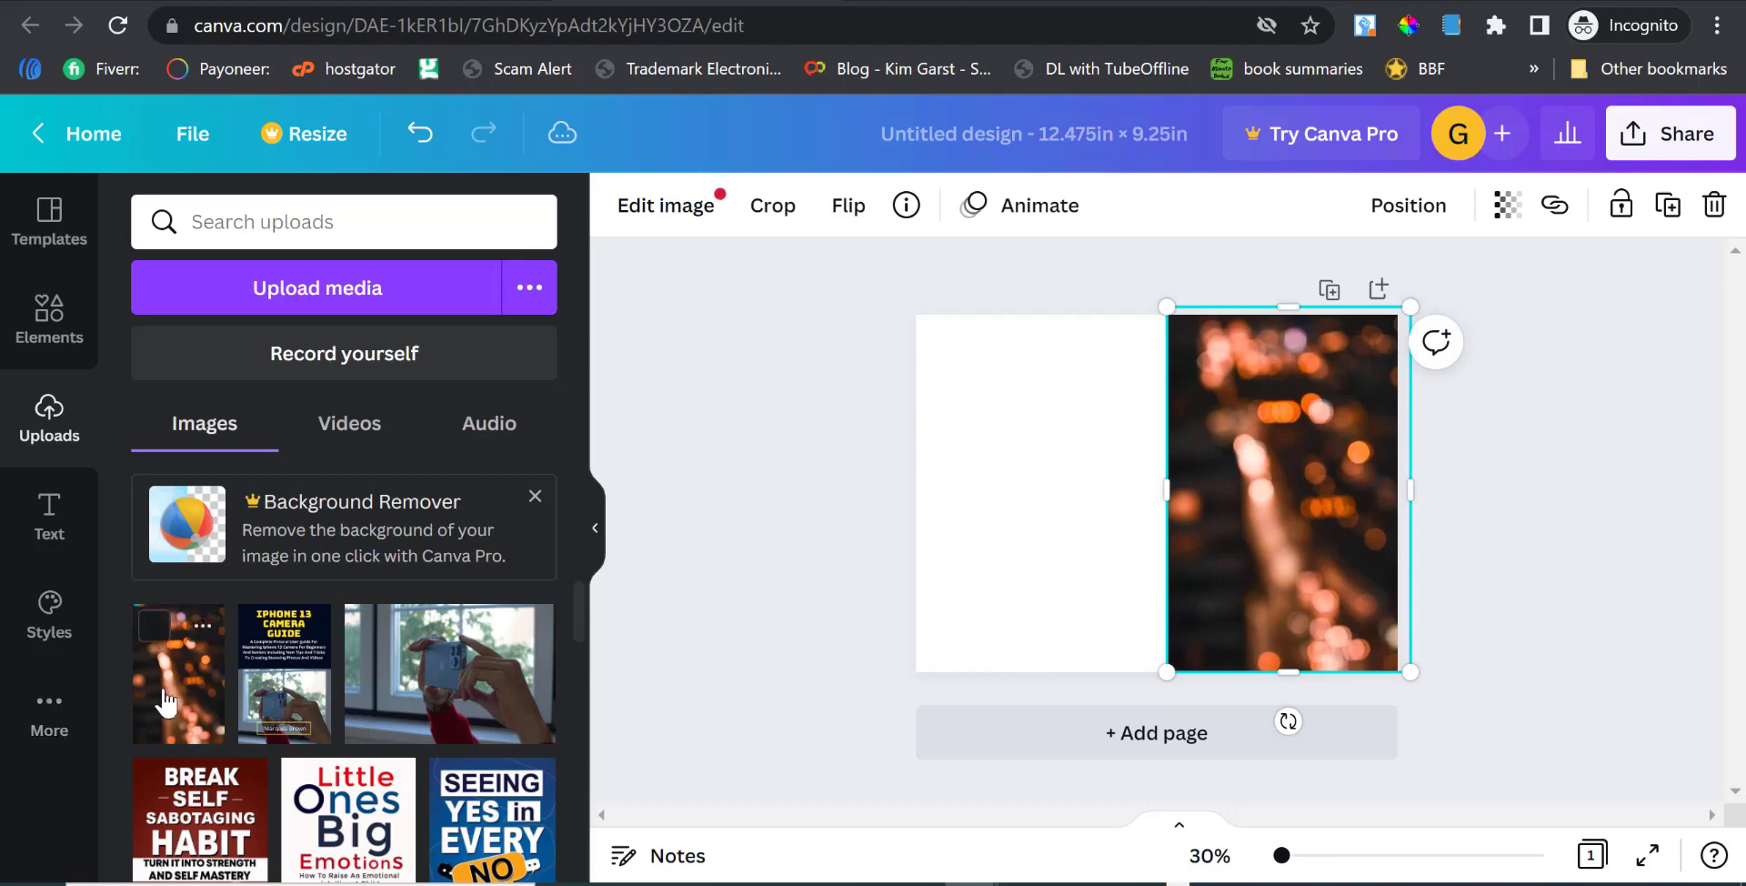
Add a second copy of the photo and enlarge it over the page's left half as the back cover, leaving a narrow spine gap.
{"action": "left_click_drag", "start_coordinate": [163, 702], "coordinate": [999, 439]}
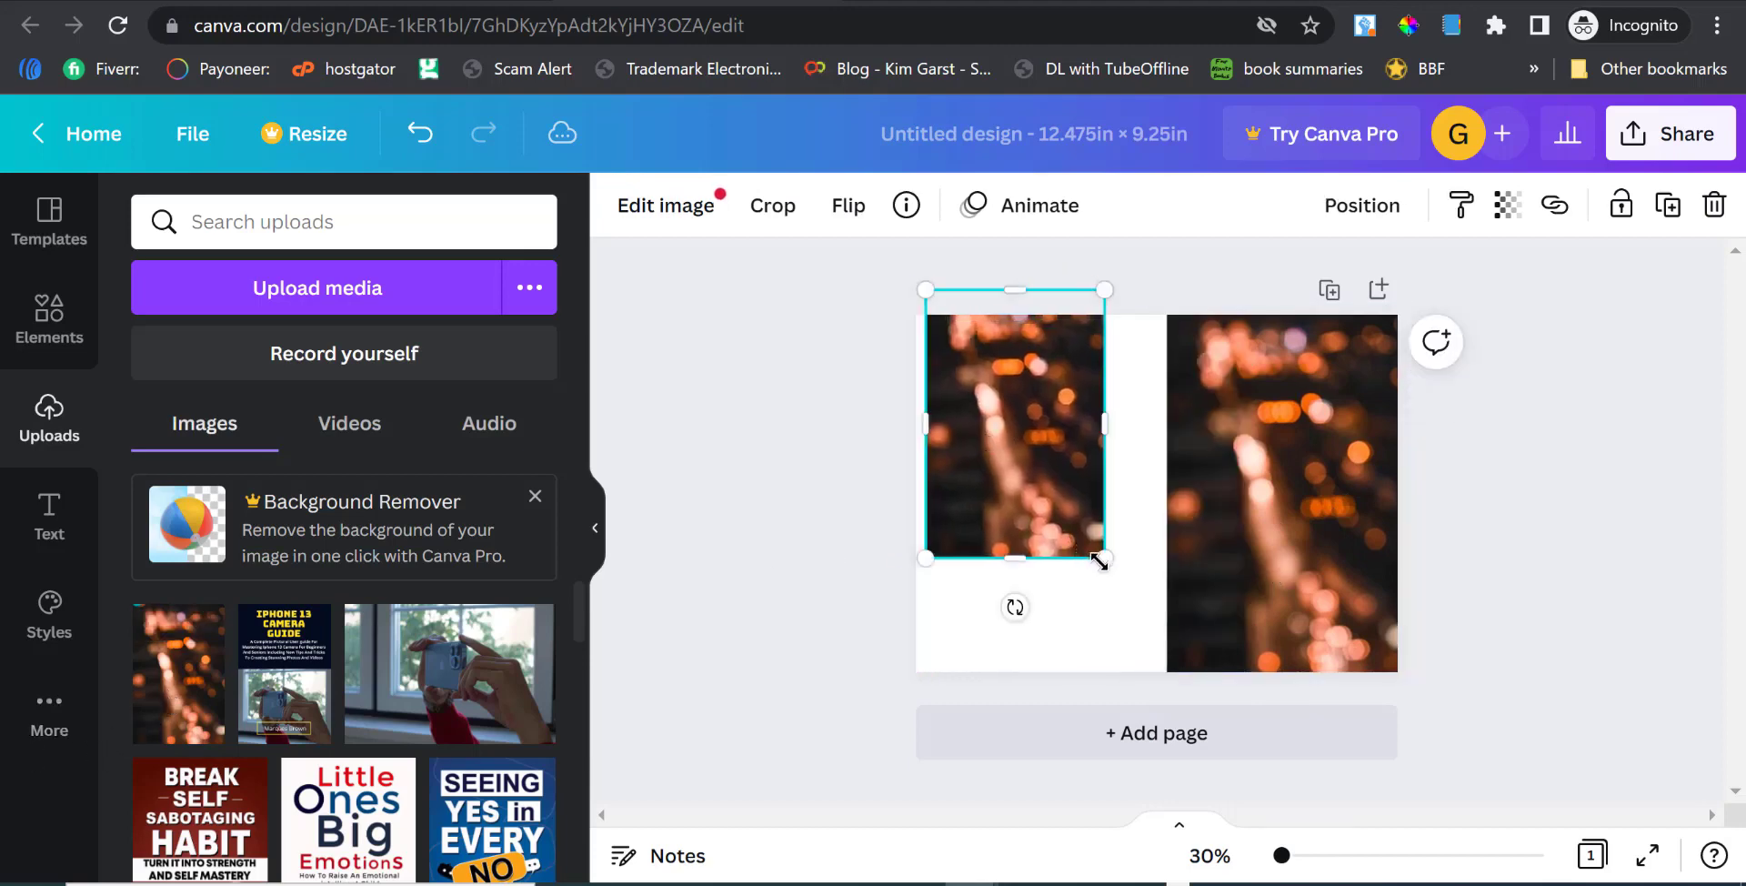
{"action": "left_click_drag", "start_coordinate": [1098, 561], "coordinate": [1039, 531]}
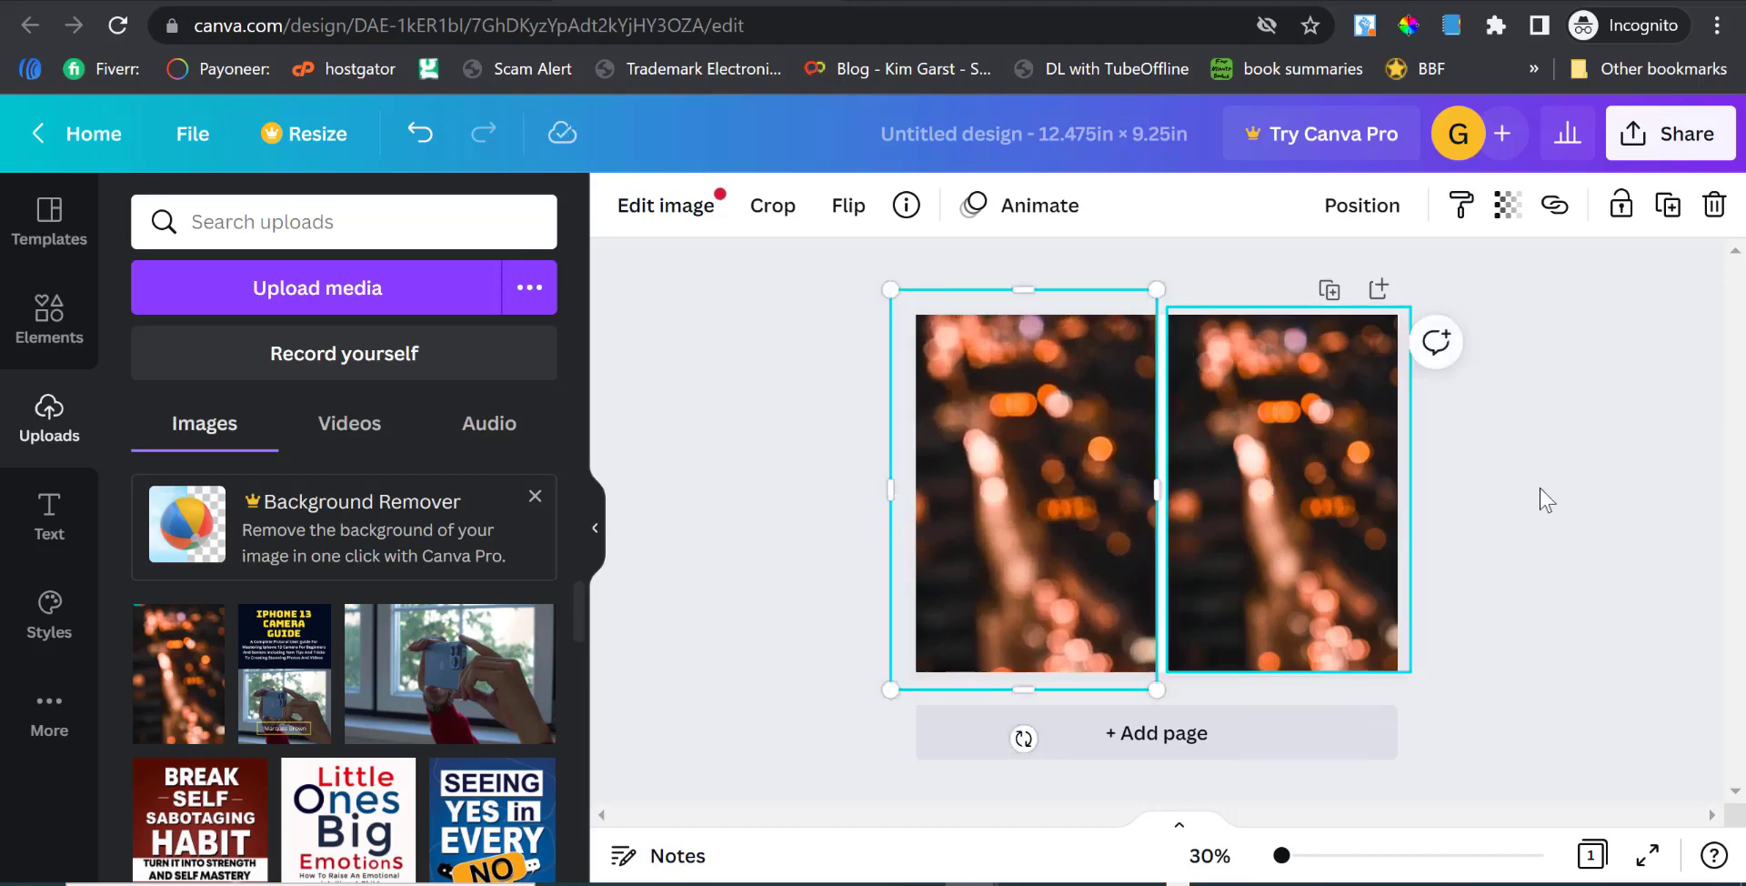
{"action": "left_click", "coordinate": [1586, 498]}
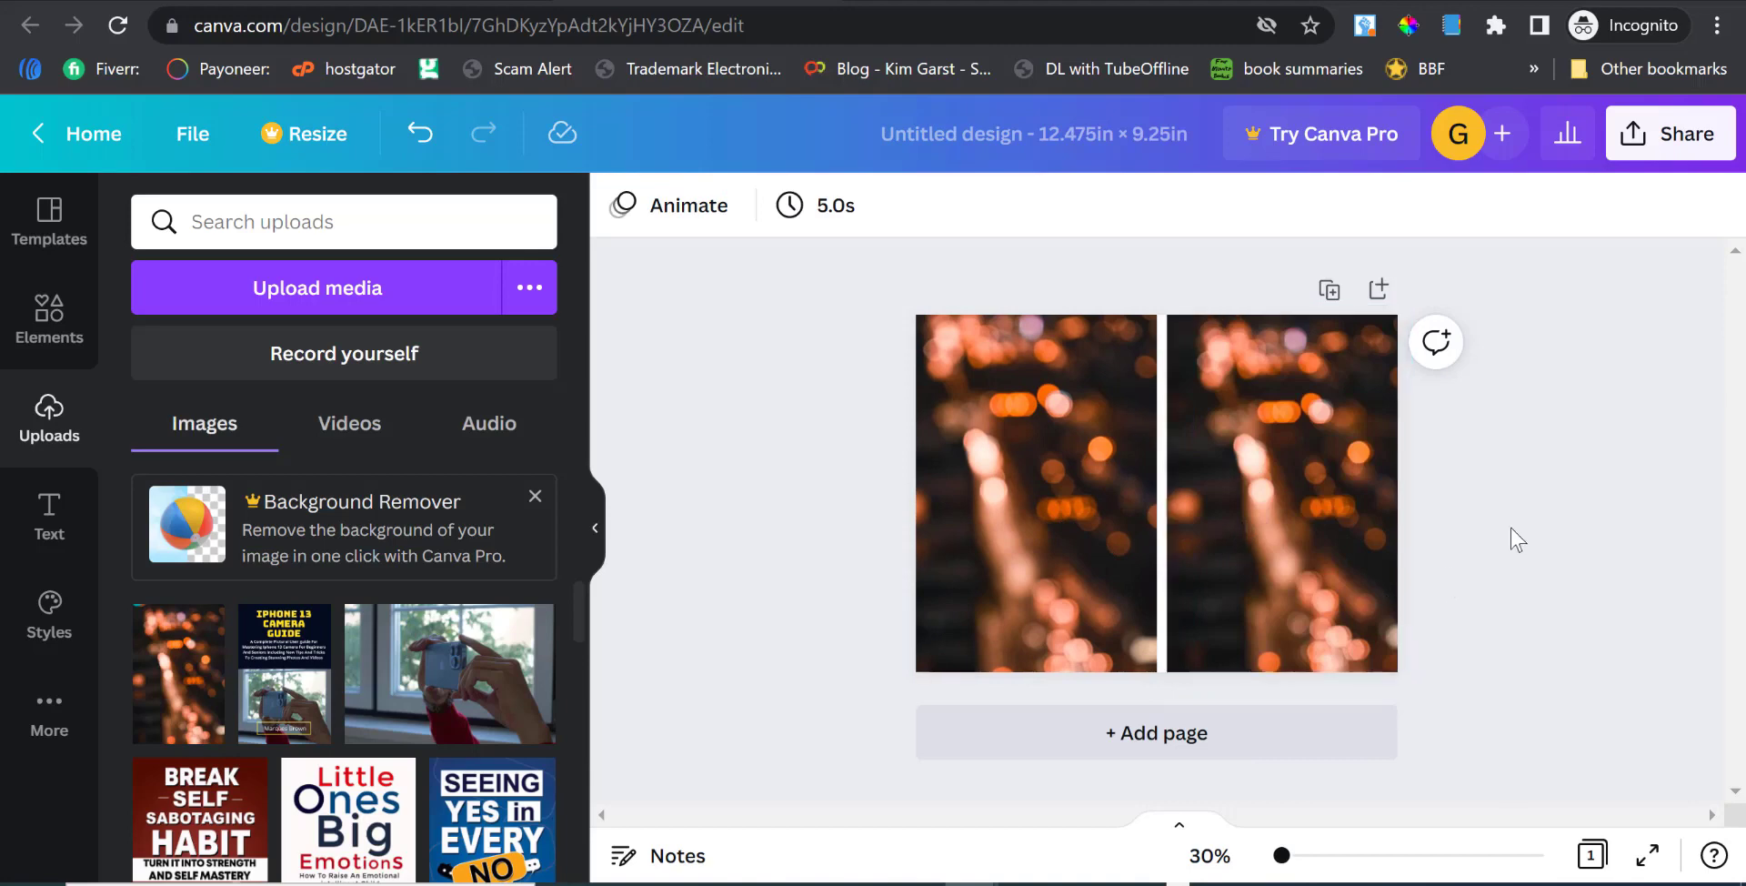
{"action": "left_click", "coordinate": [1162, 443]}
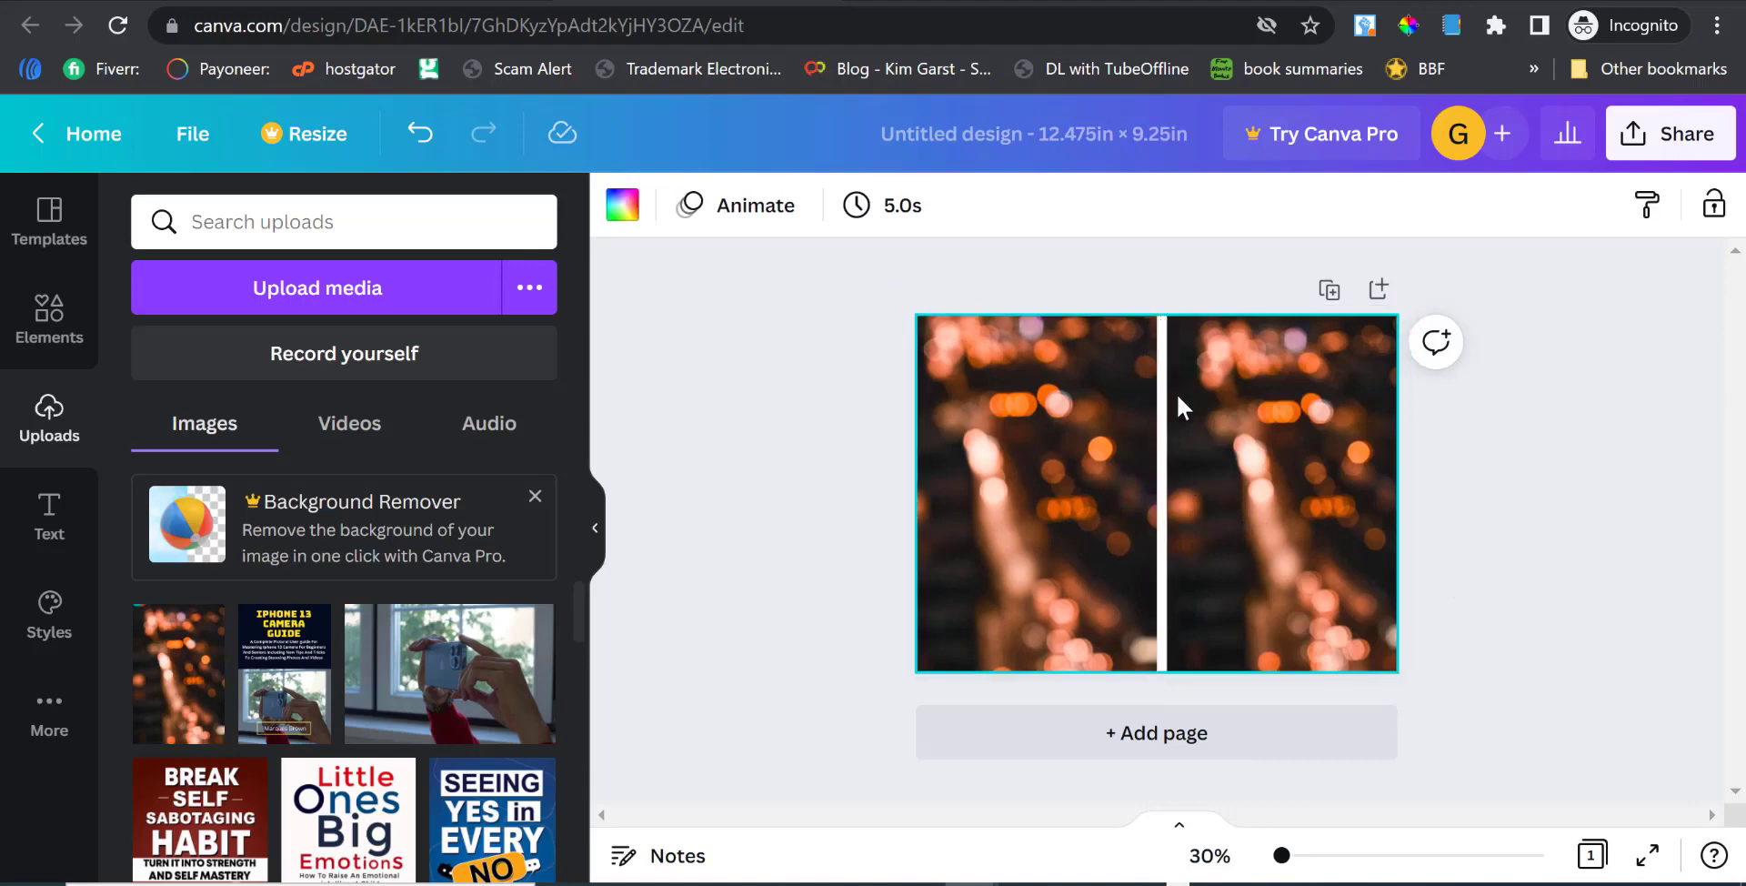
{"action": "left_click", "coordinate": [1512, 558]}
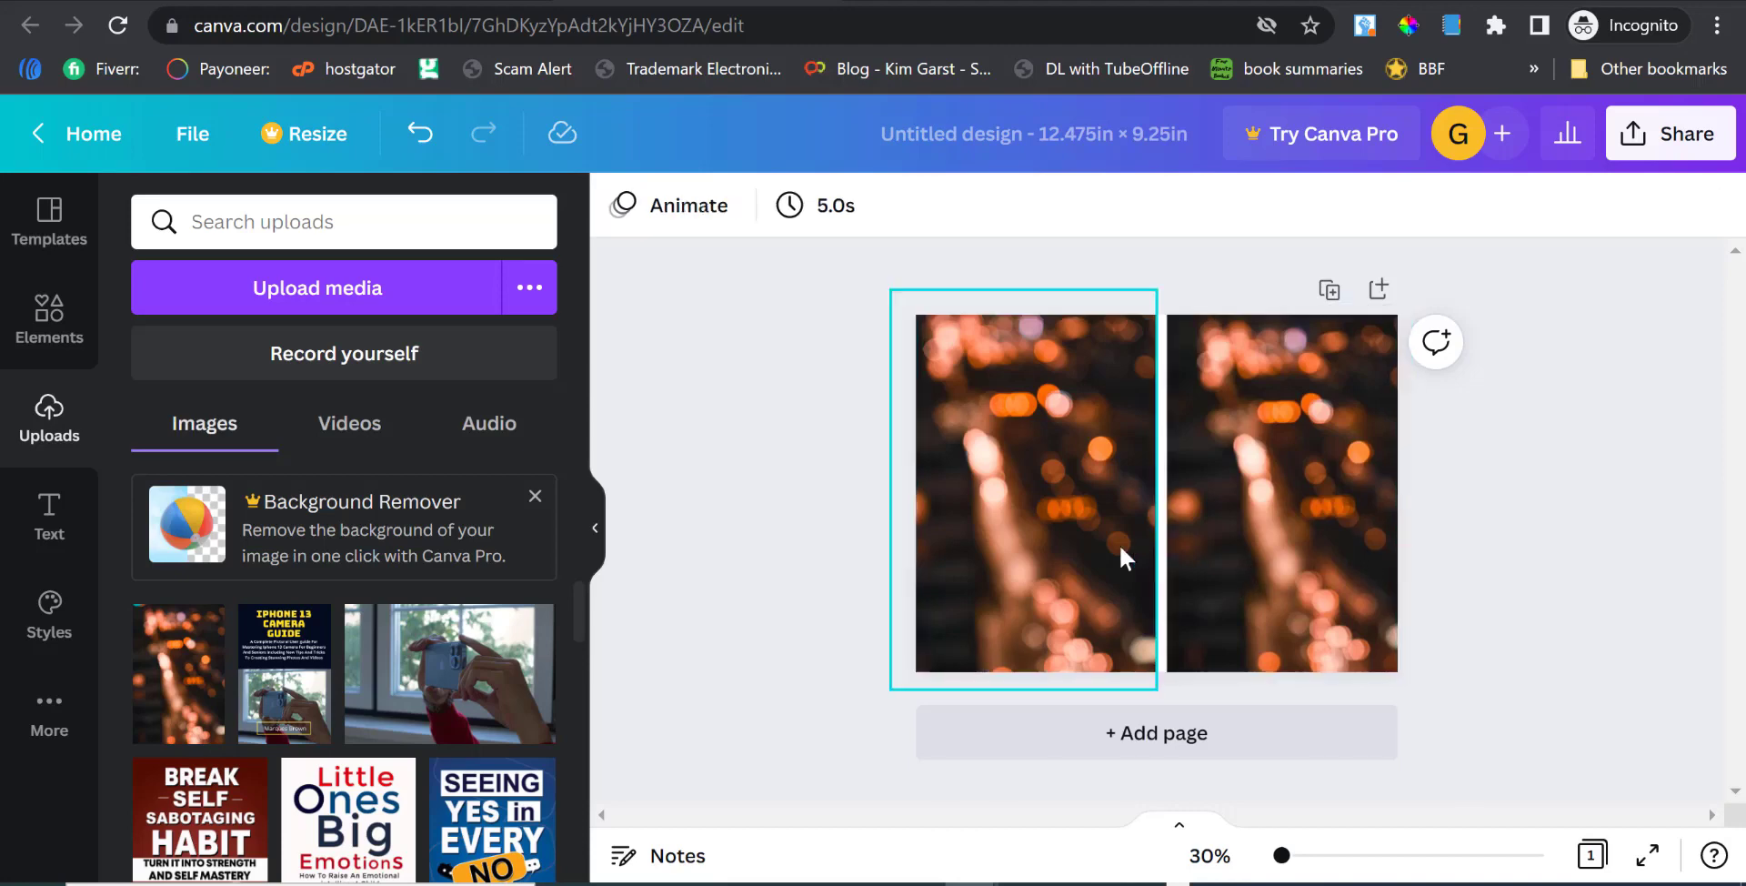
{"action": "right_click", "coordinate": [995, 544]}
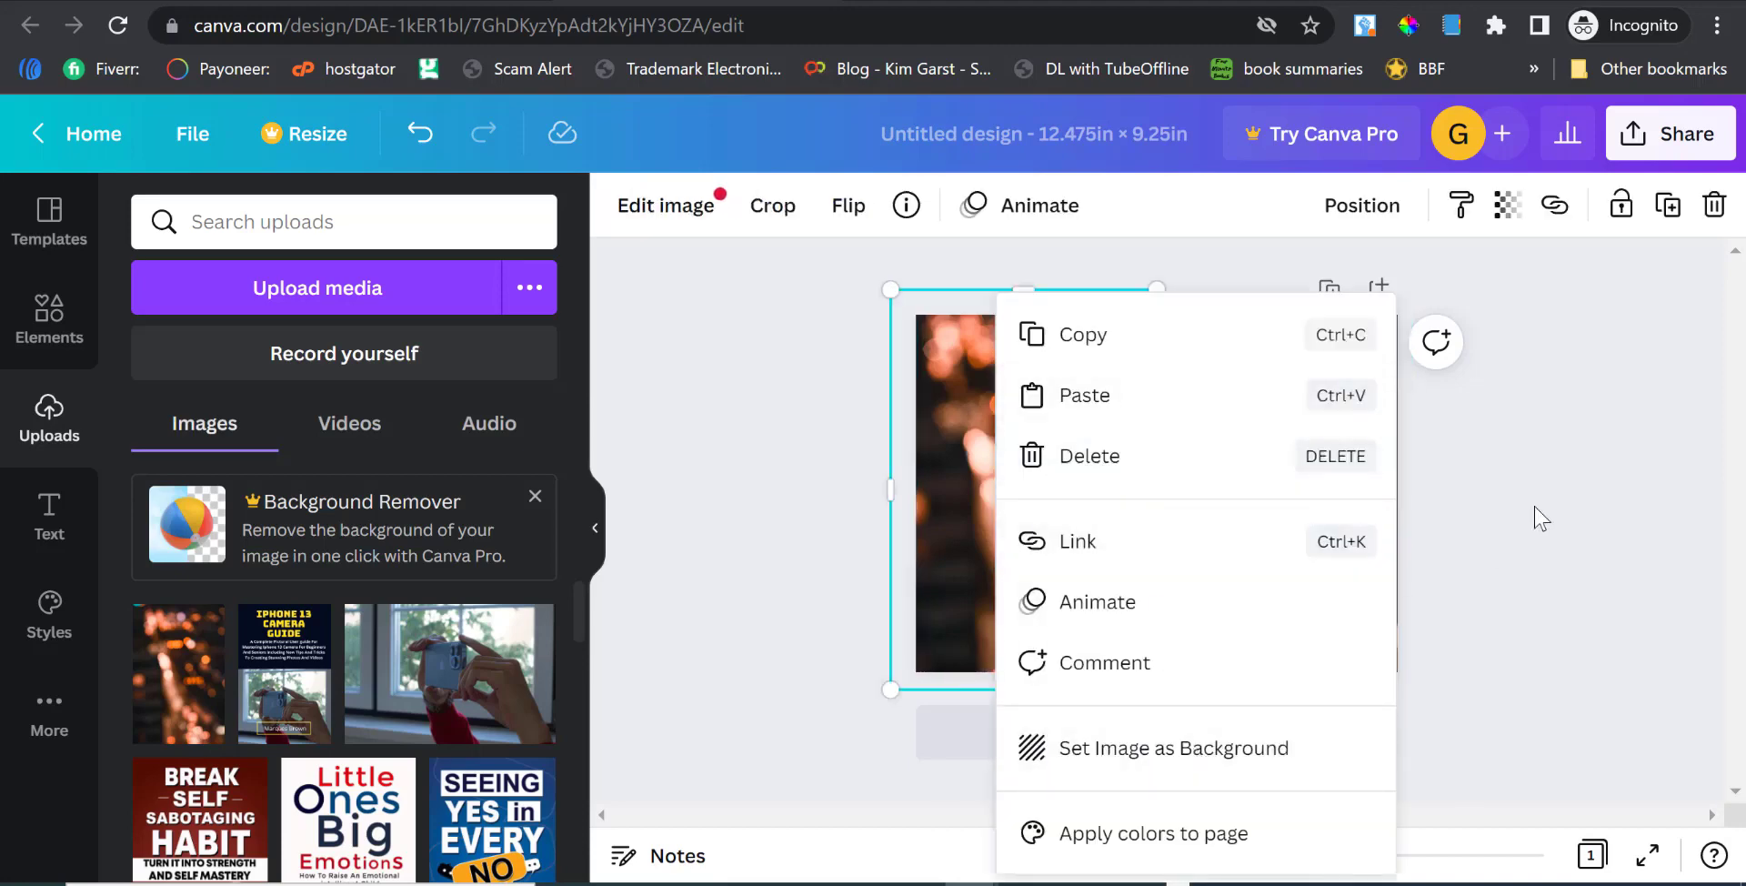
{"action": "left_click", "coordinate": [1545, 625]}
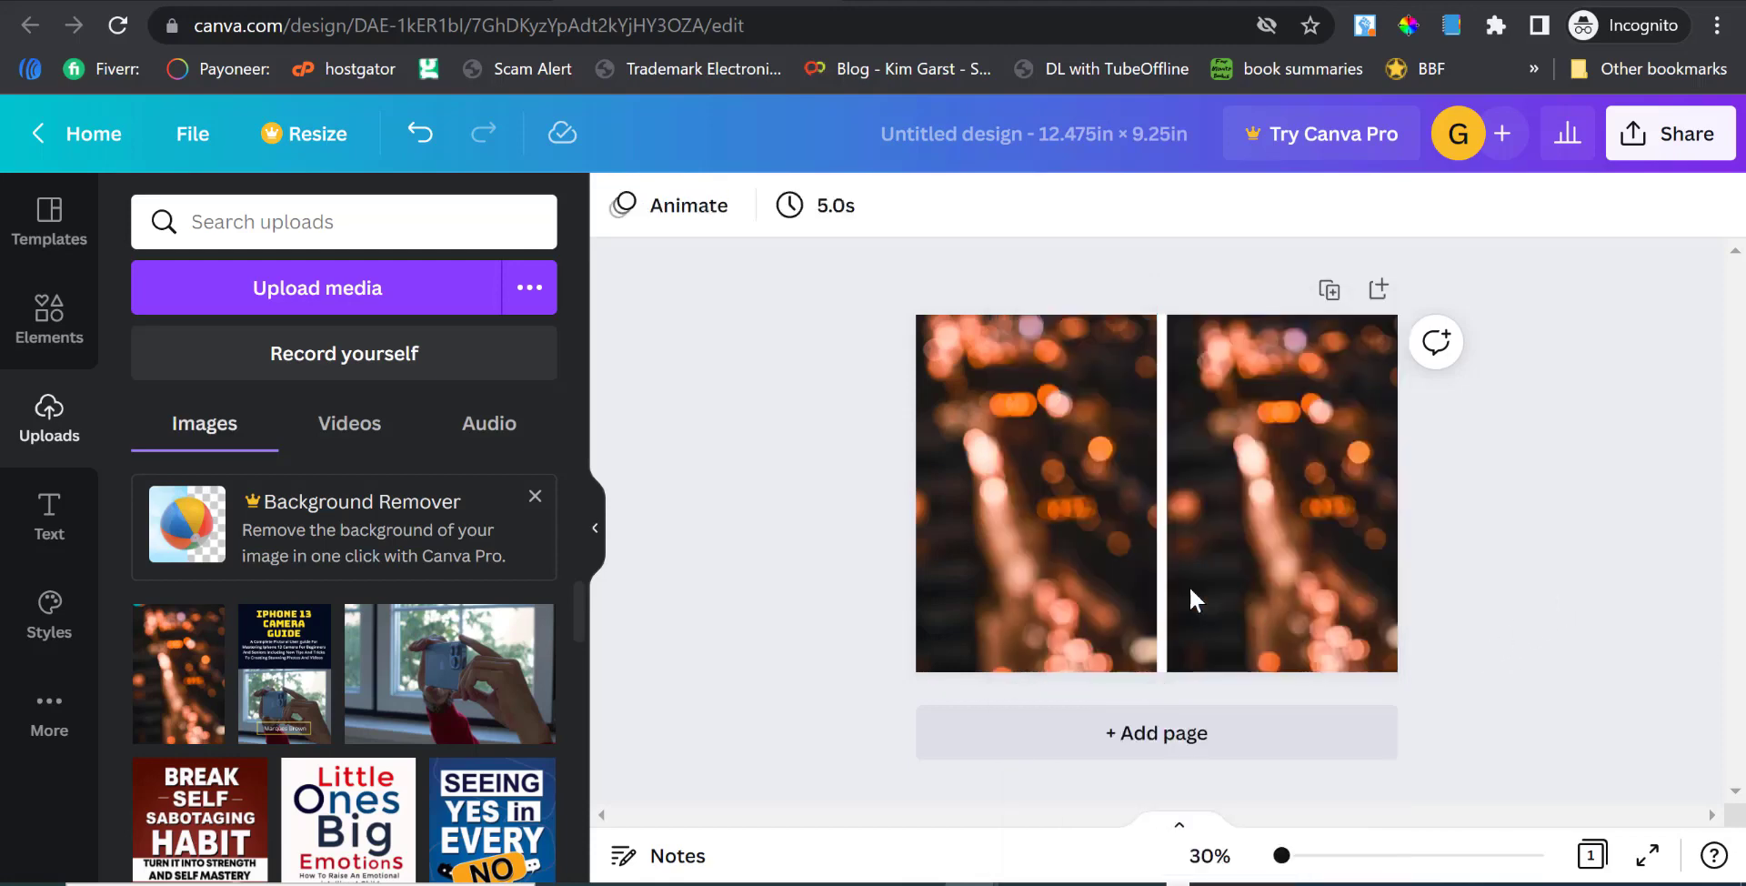
Move the back cover photo toward the front cover until its left edge meets the page's left edge, covering the spine gap.
{"action": "left_click_drag", "start_coordinate": [1062, 573], "coordinate": [1059, 533]}
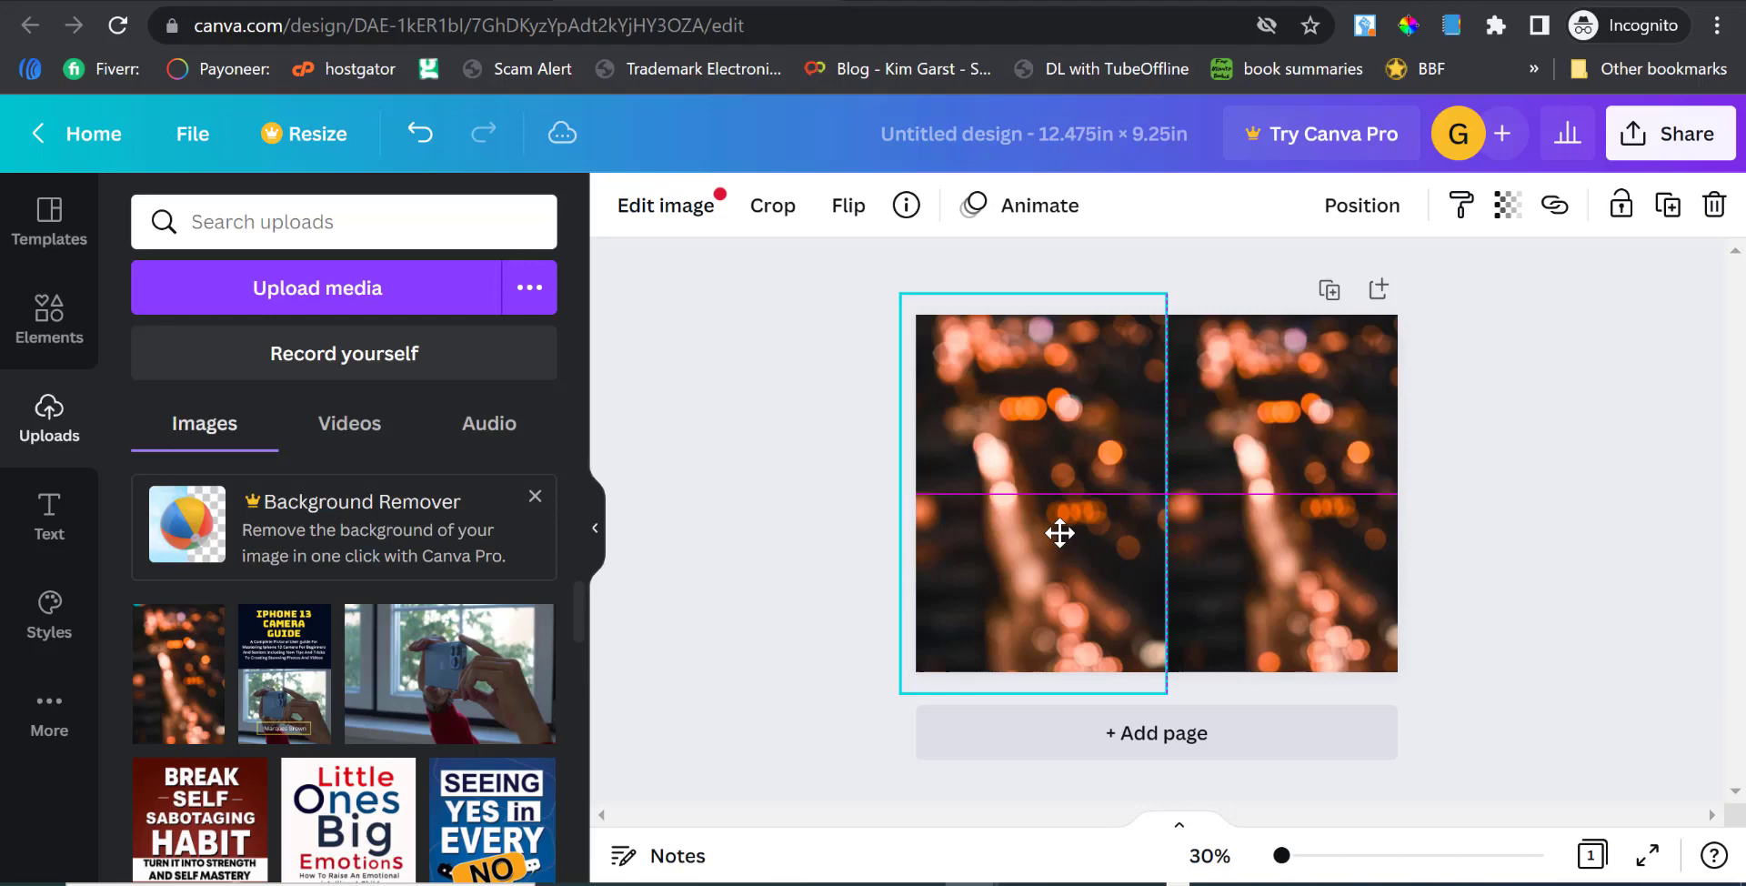
{"action": "left_click_drag", "start_coordinate": [1060, 533], "coordinate": [1059, 532]}
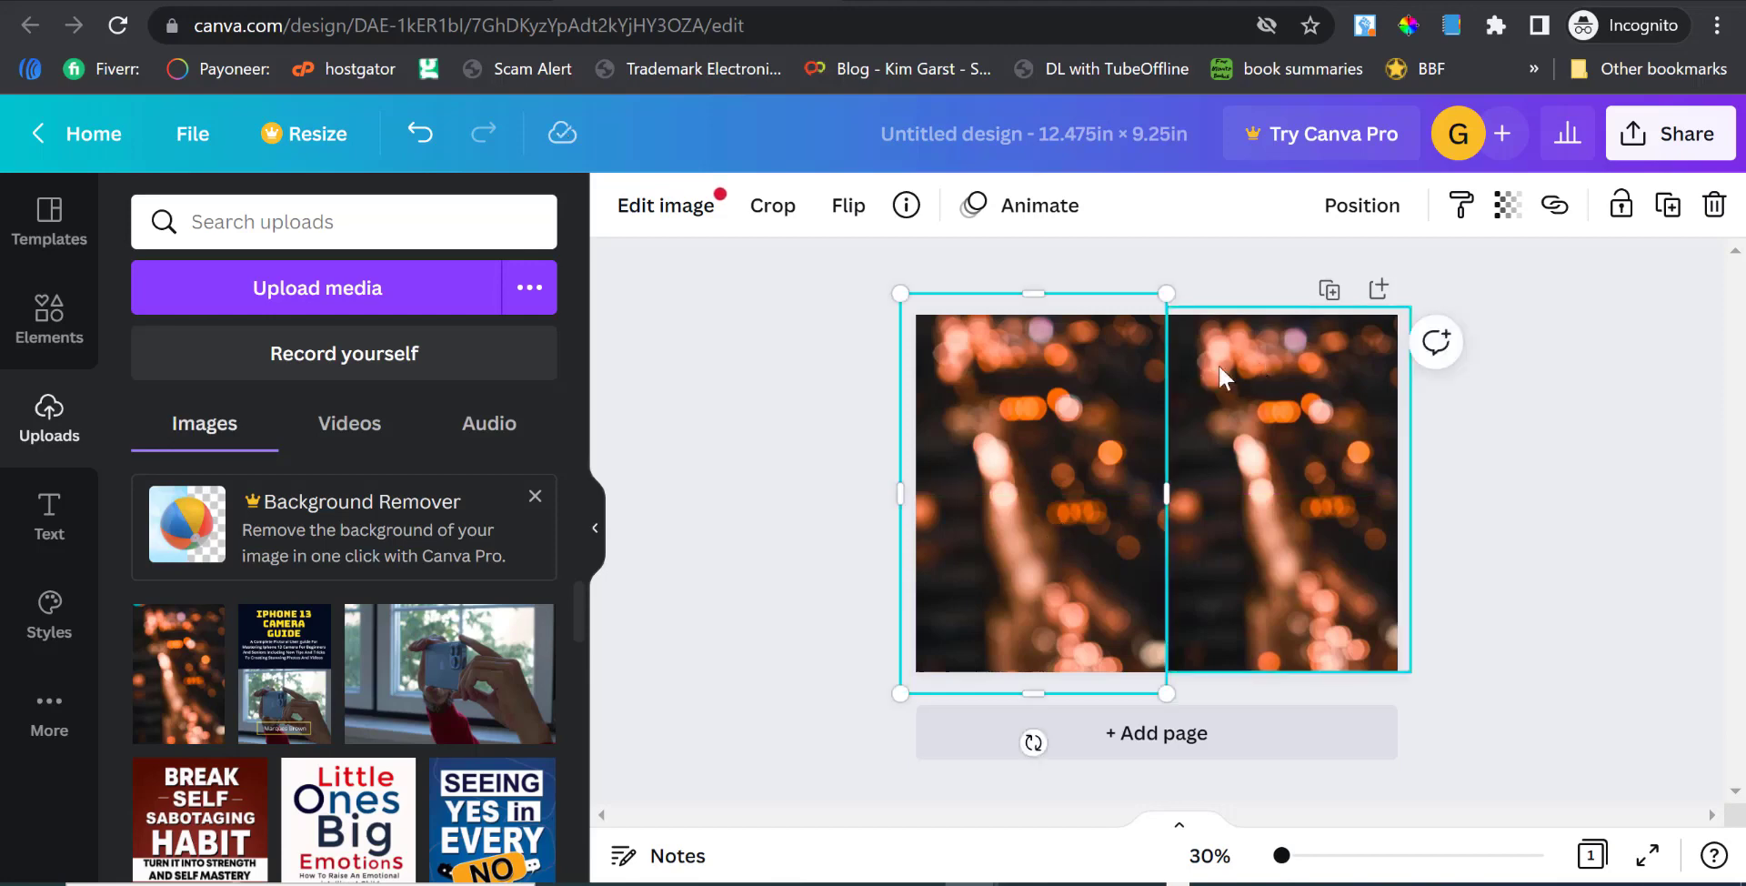
{"action": "left_click", "coordinate": [1210, 304]}
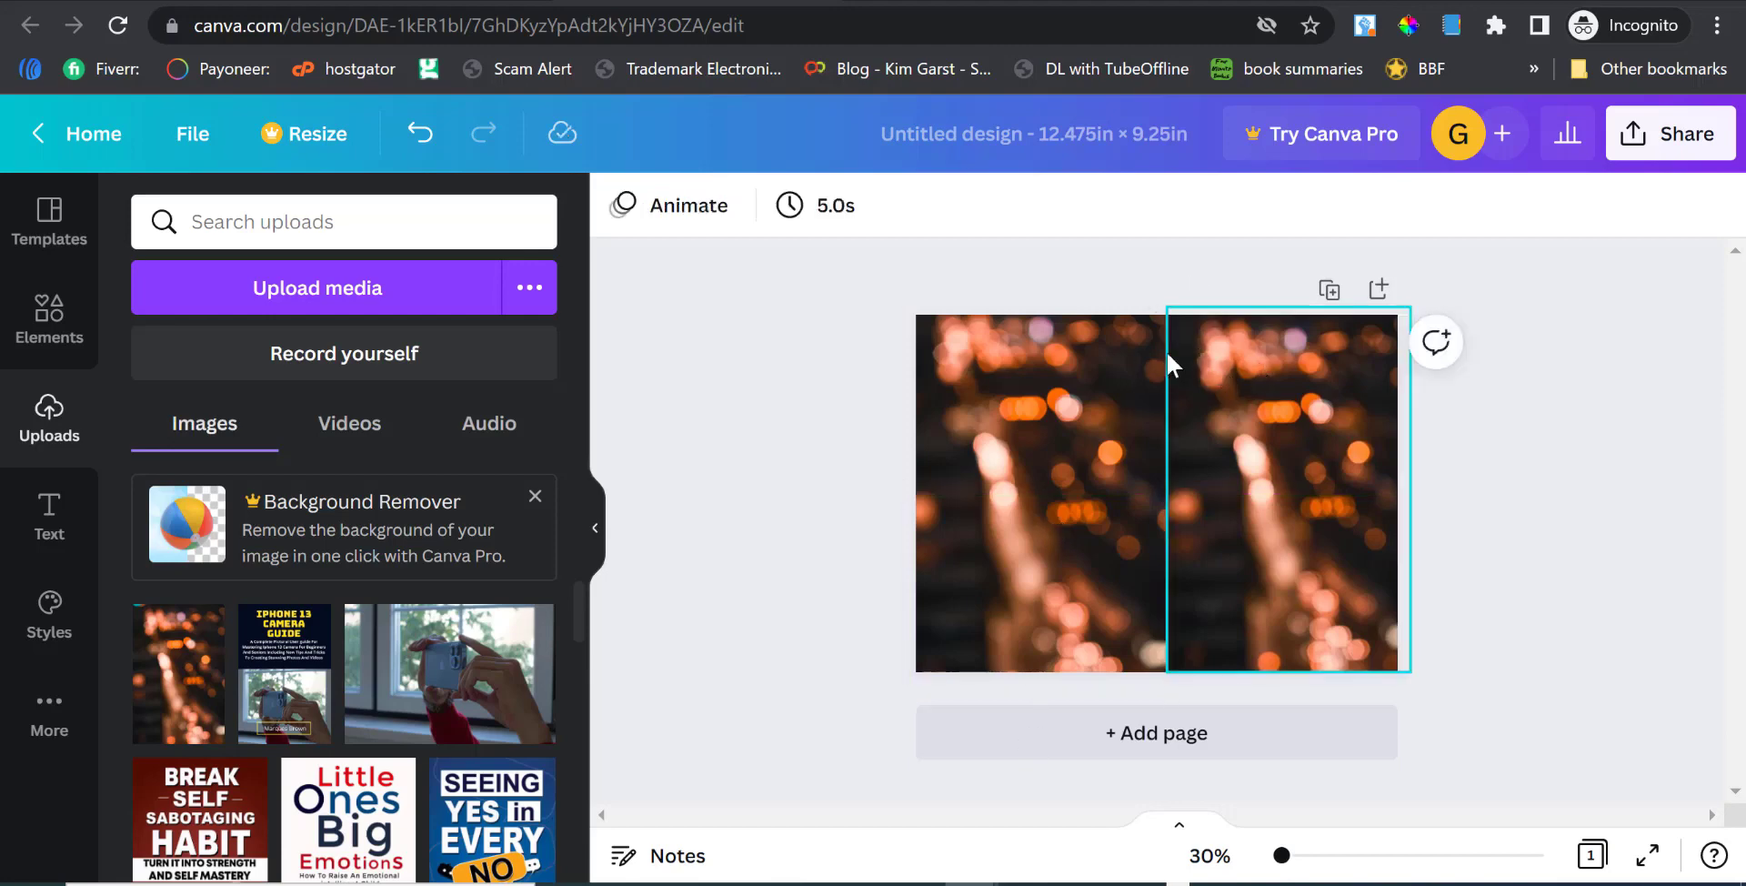
{"action": "left_click", "coordinate": [1168, 353]}
{"action": "left_click", "coordinate": [1577, 412]}
{"action": "left_click_drag", "start_coordinate": [1056, 510], "coordinate": [1140, 530]}
{"action": "left_click", "coordinate": [1591, 539]}
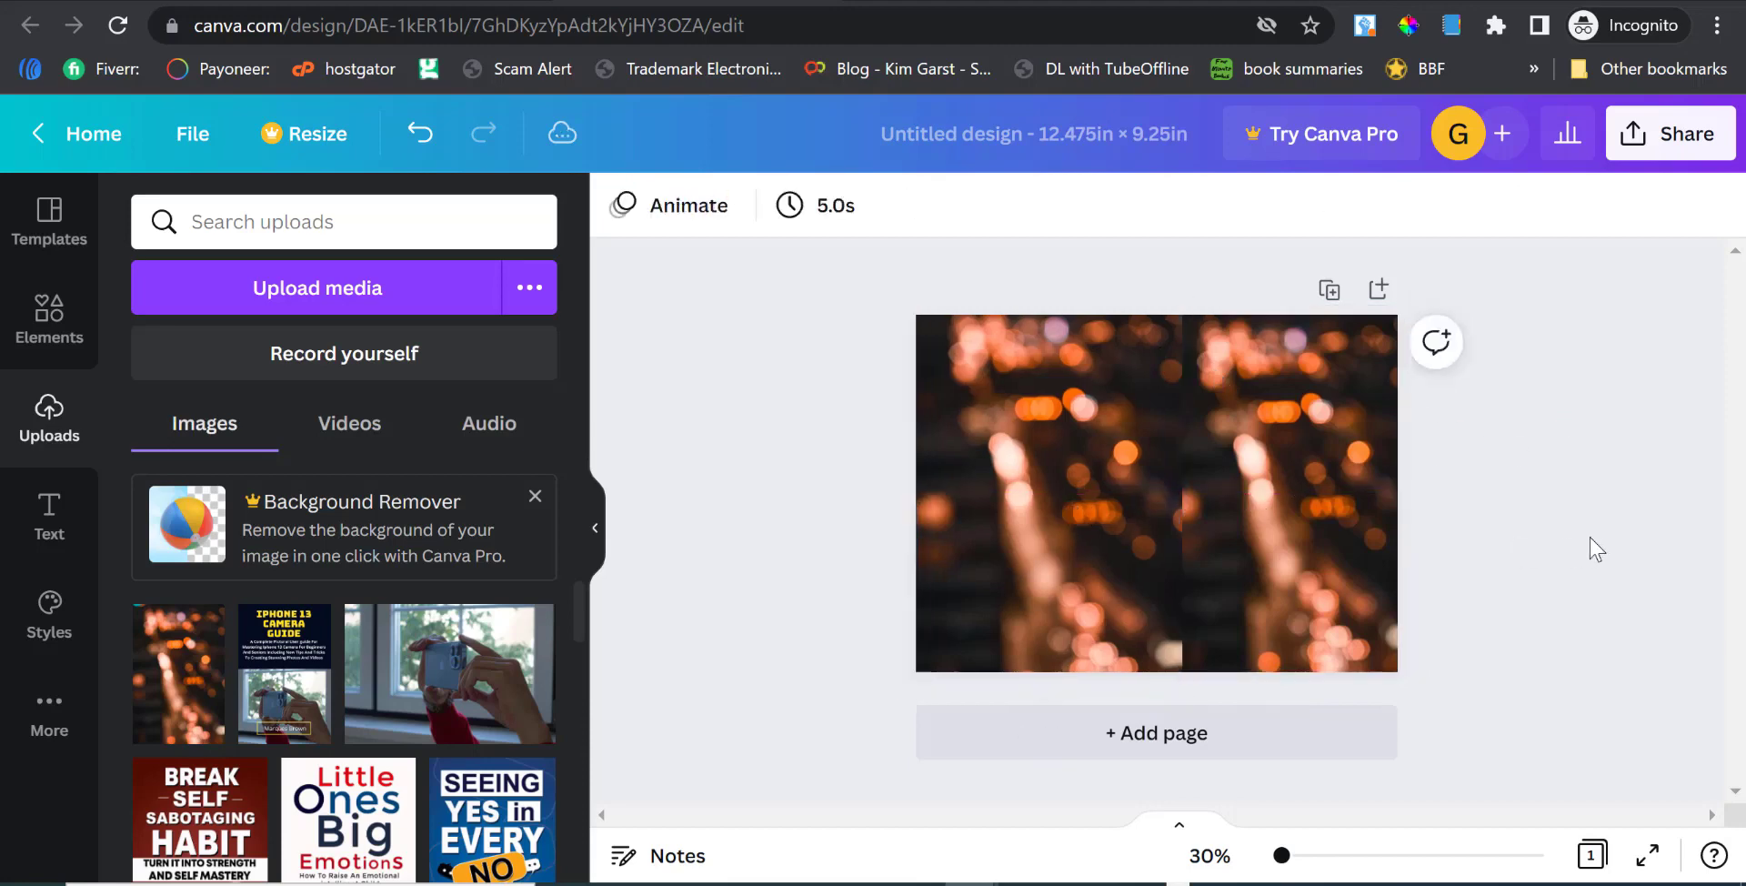
Trim the right edge of the back cover photo so that a narrow spine gap remains between the two photos.
{"action": "left_click", "coordinate": [1173, 536]}
{"action": "left_click_drag", "start_coordinate": [1176, 501], "coordinate": [1157, 507]}
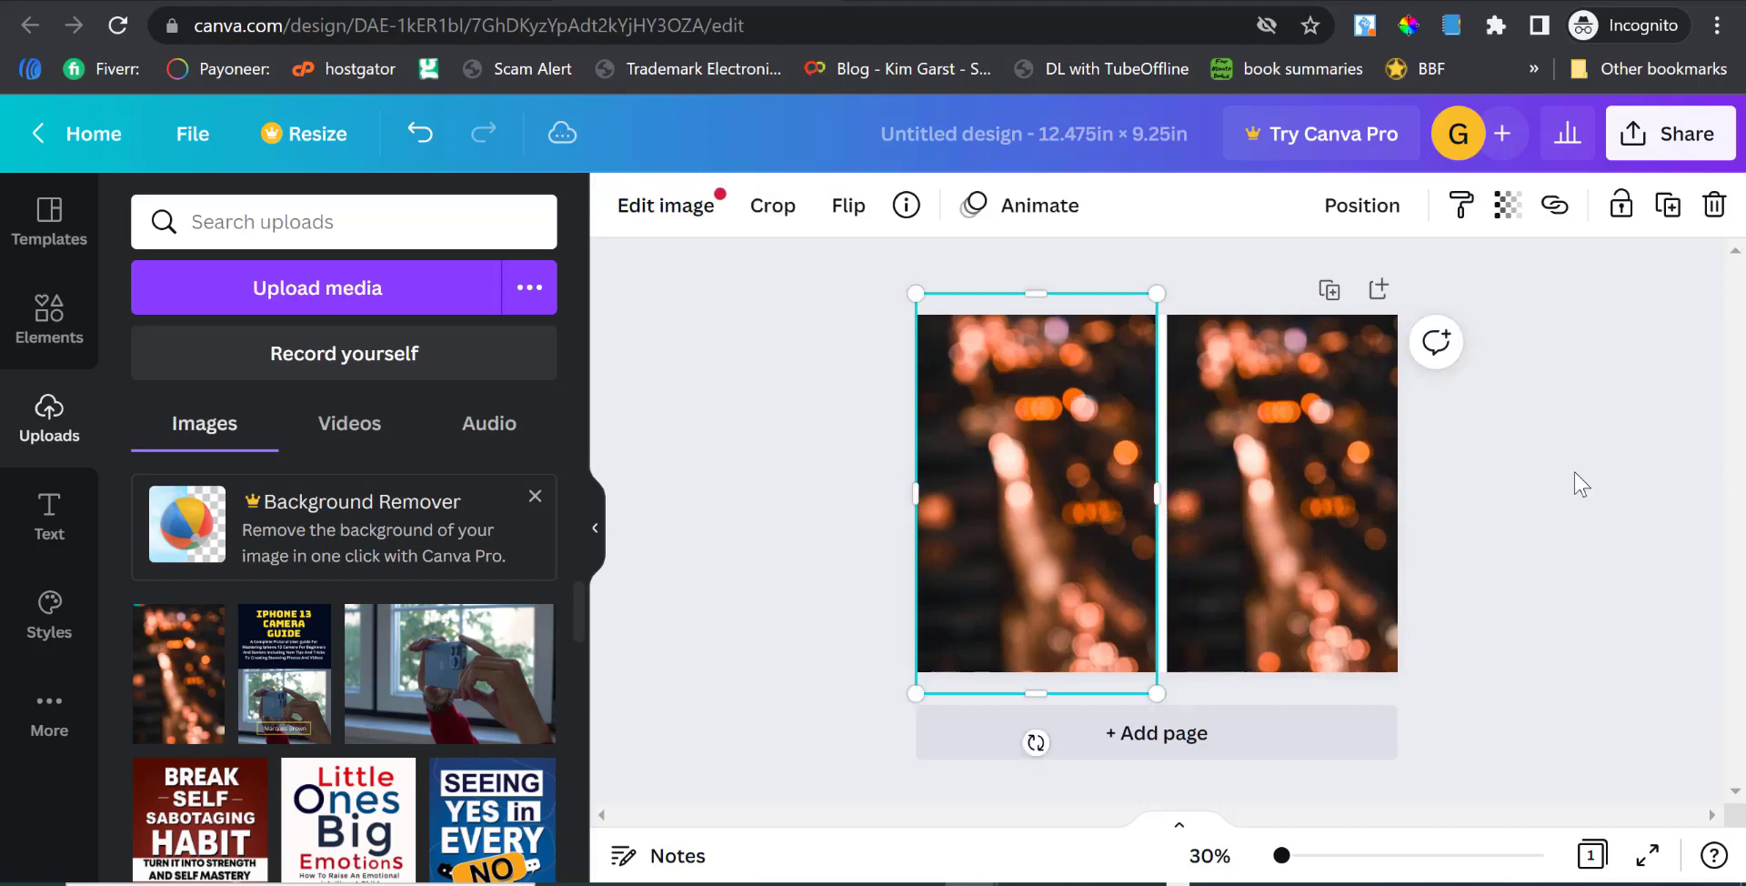
{"action": "left_click", "coordinate": [1478, 480]}
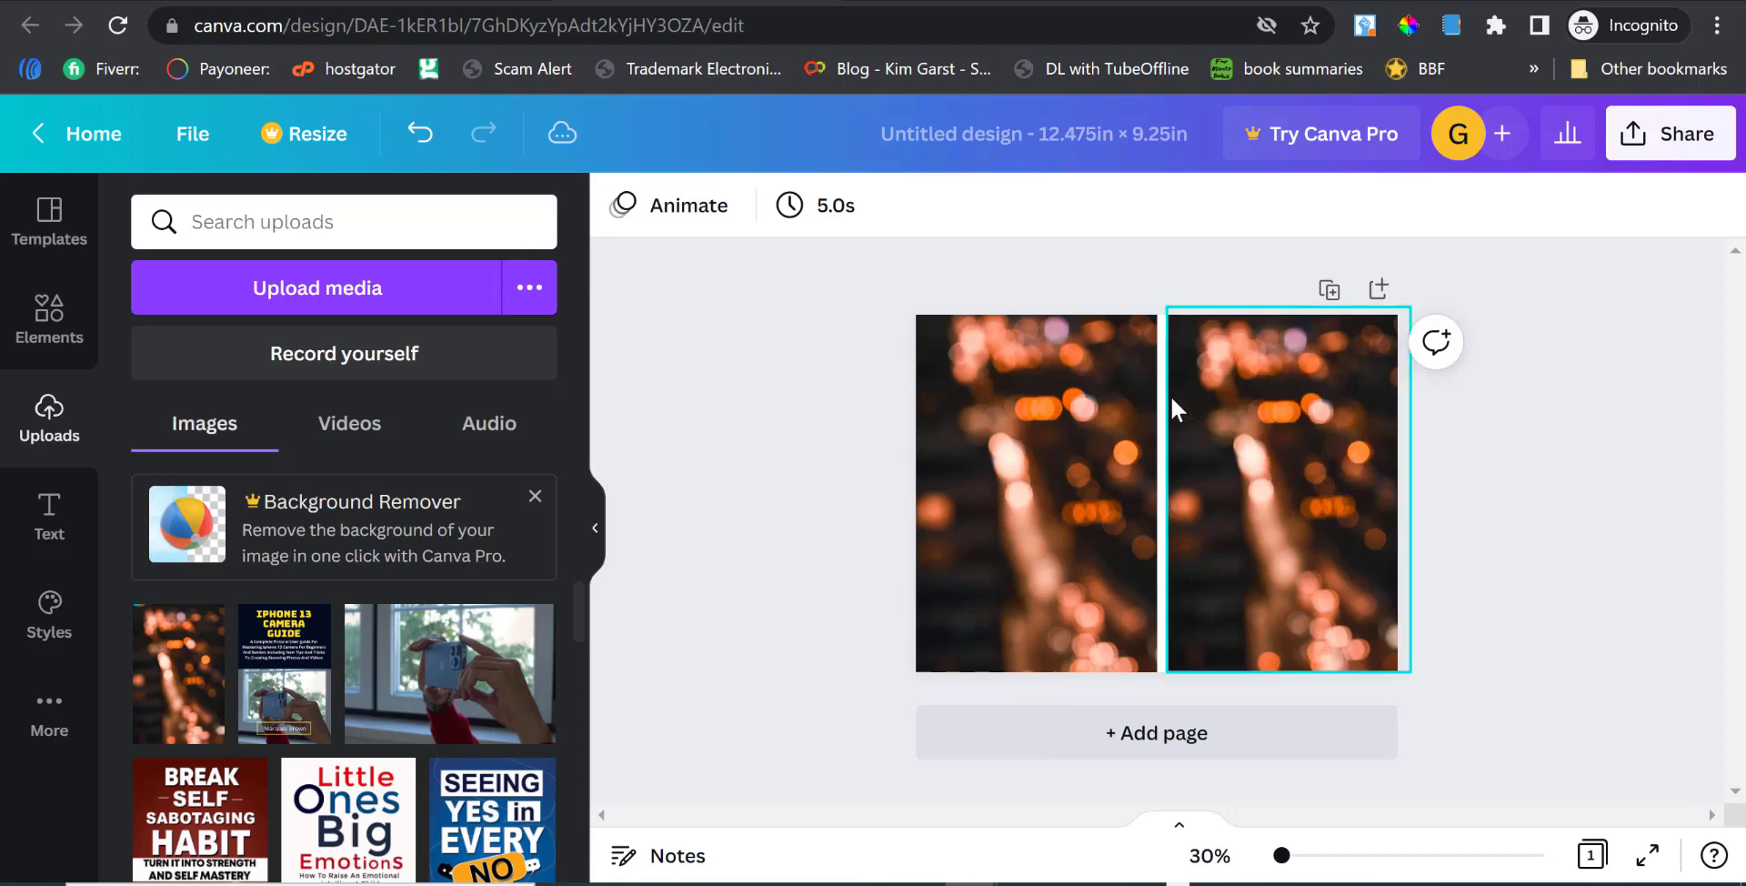
{"action": "left_click", "coordinate": [1160, 341]}
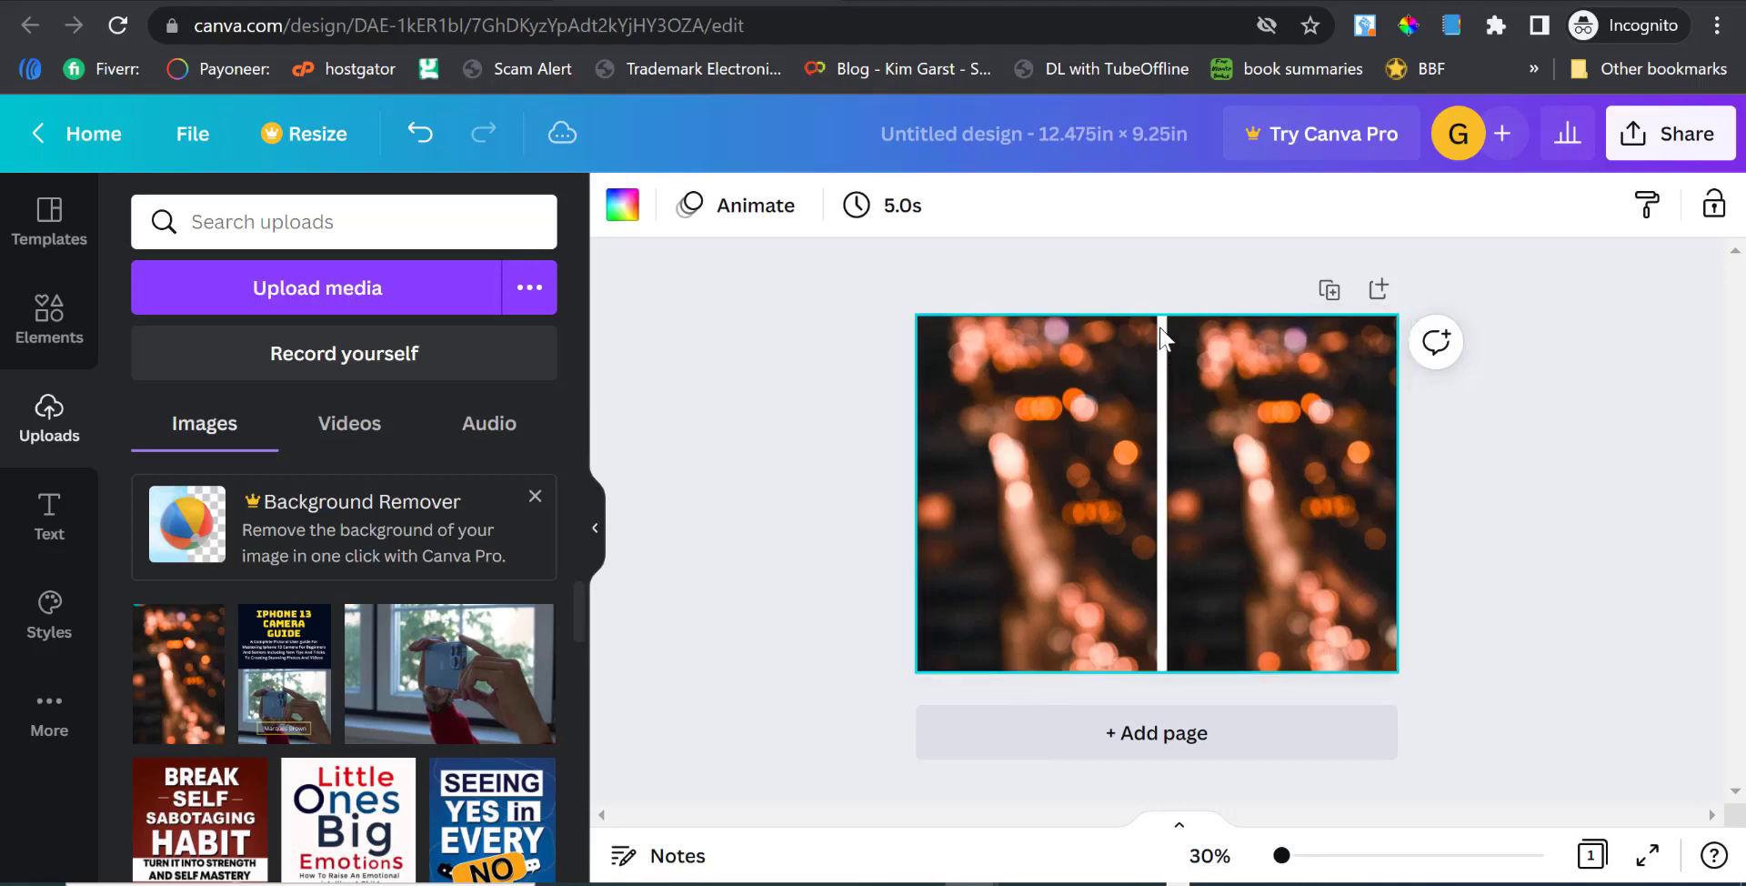
{"action": "right_click", "coordinate": [1169, 324]}
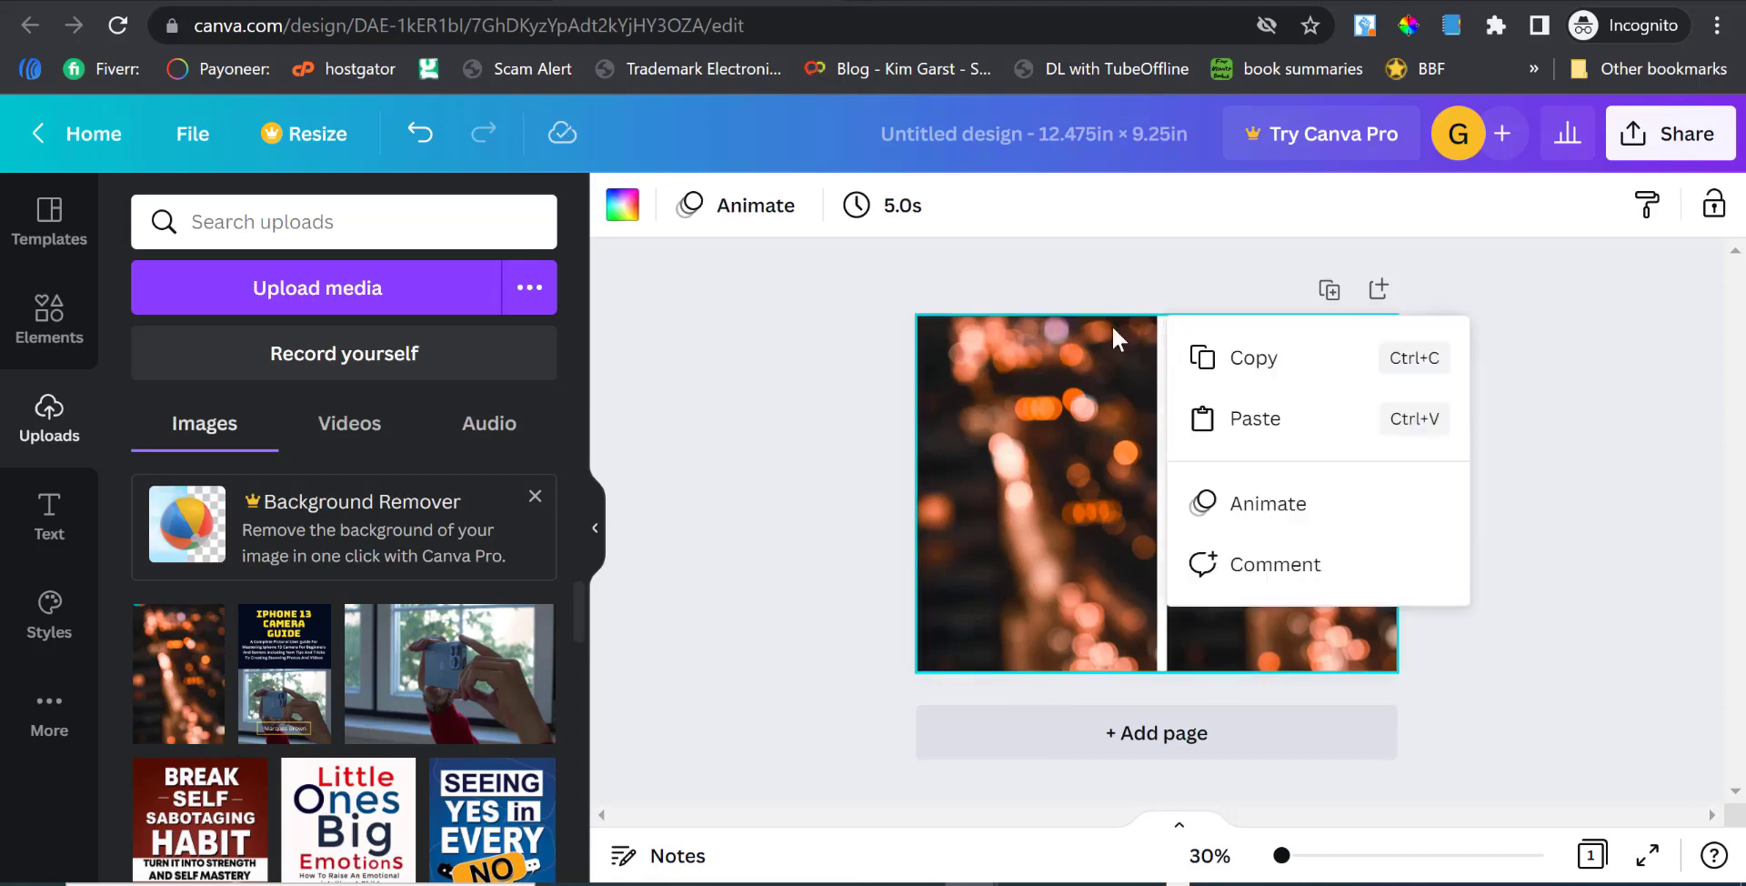
{"action": "left_click", "coordinate": [1507, 396]}
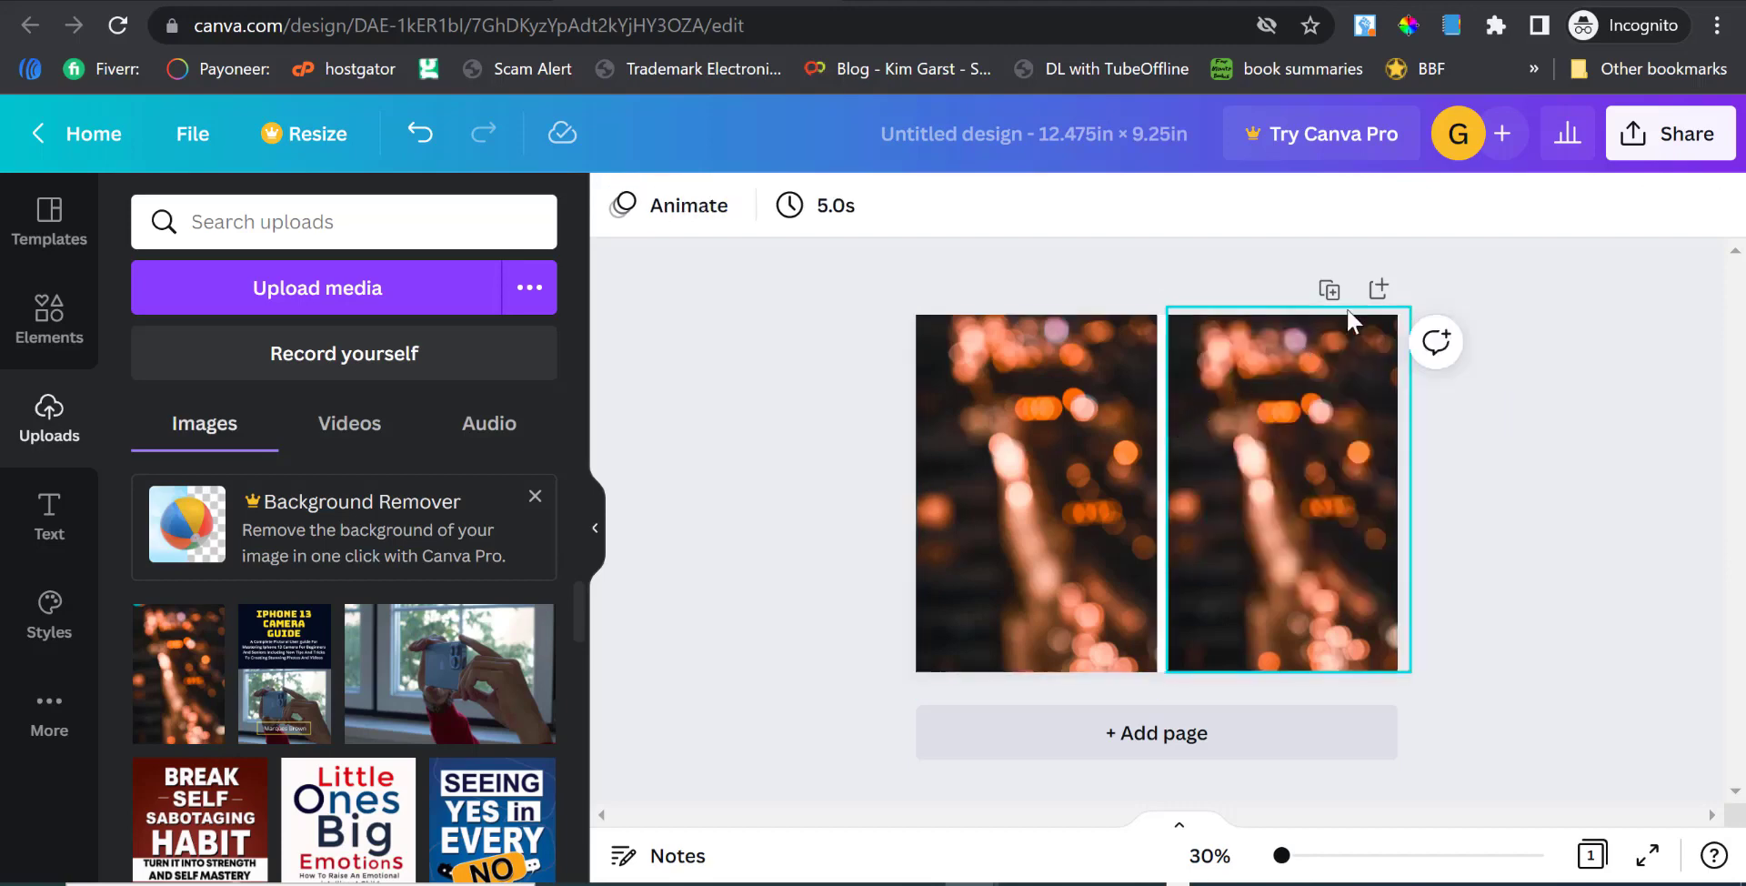
Switch to the Bookow resources page and locate the KDP Cover Template Generator form.
{"action": "left_click", "coordinate": [1135, 666]}
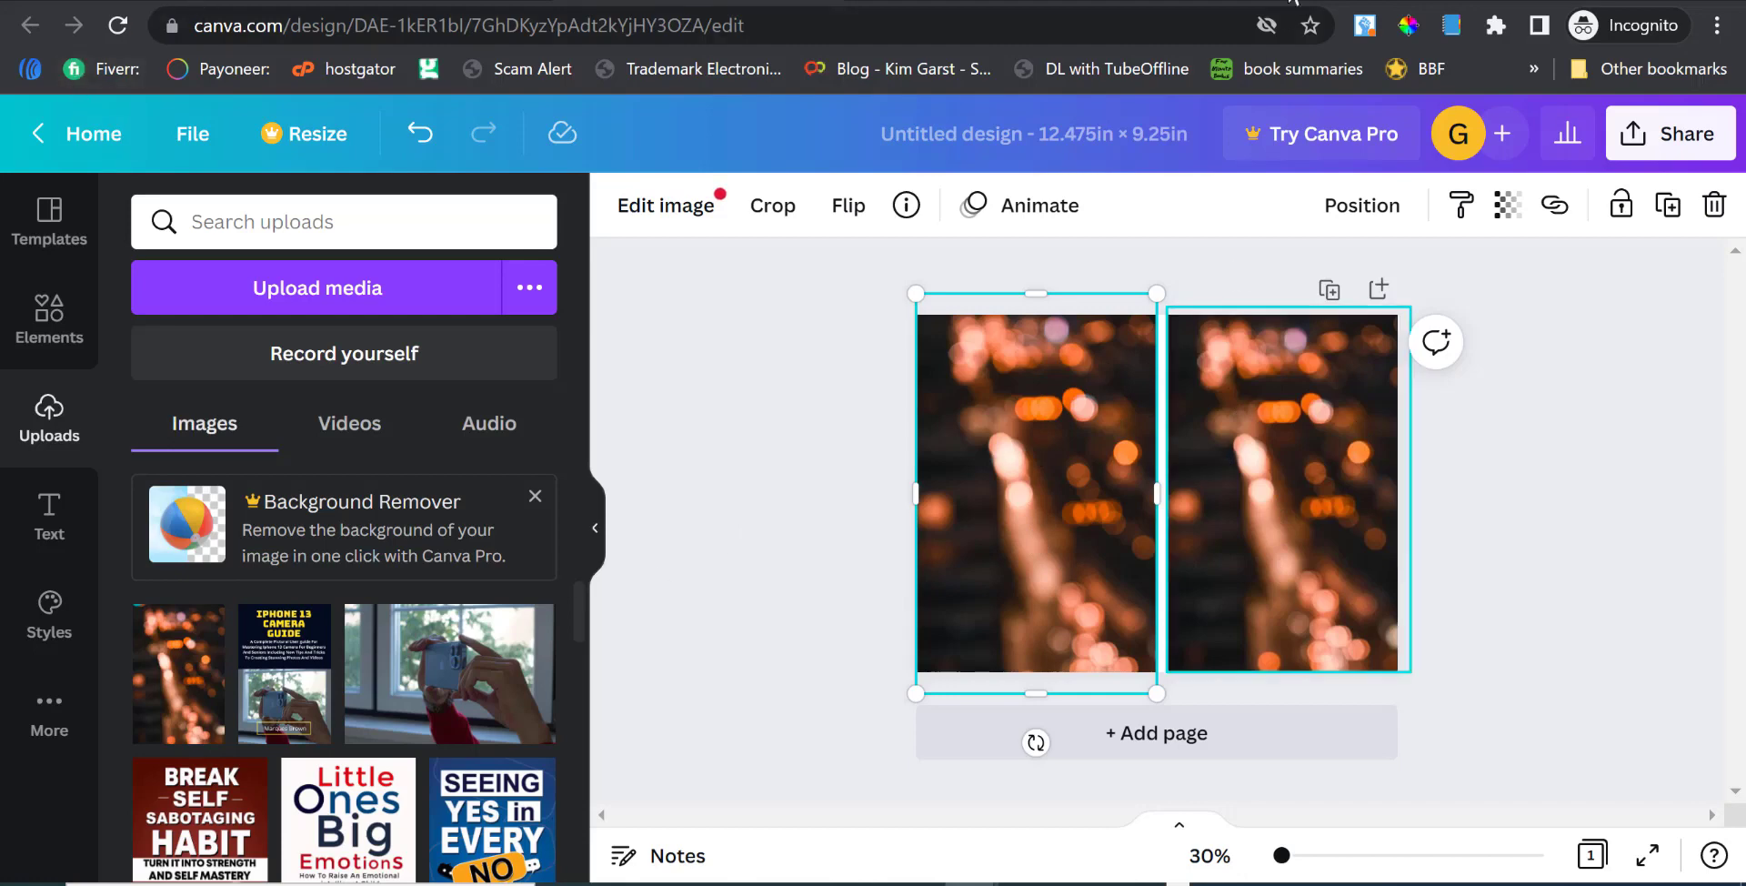
{"action": "left_click", "coordinate": [1237, 2]}
{"action": "scroll", "coordinate": [528, 518], "scroll_direction": "up", "scroll_amount": 12}
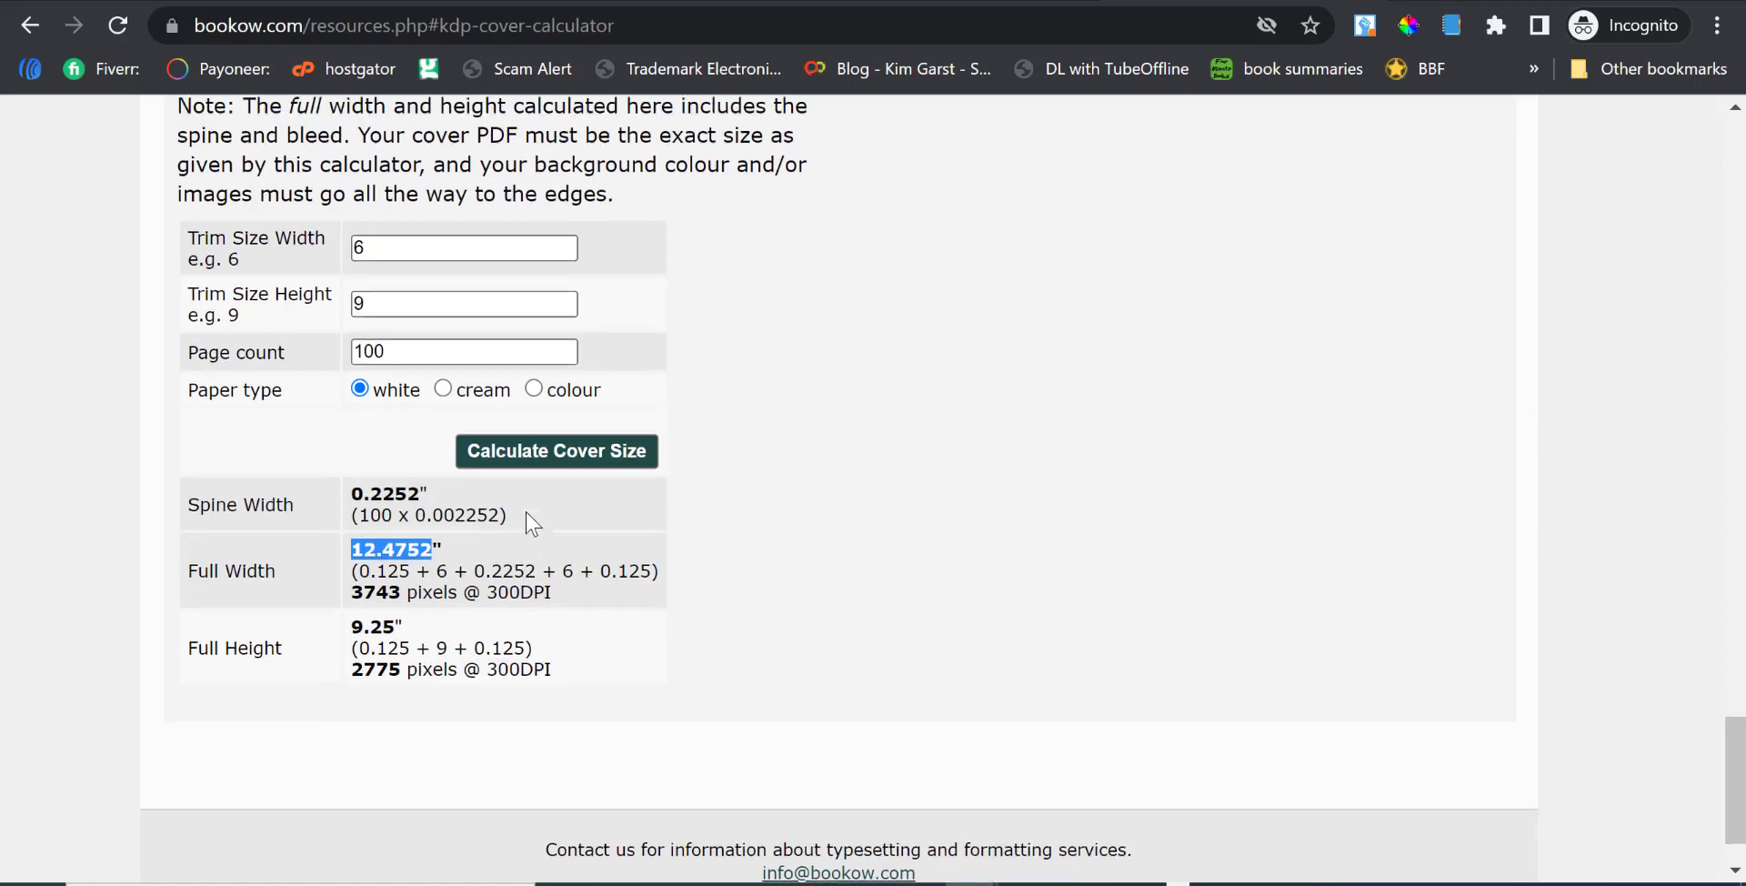
{"action": "scroll", "coordinate": [661, 575], "scroll_direction": "up", "scroll_amount": 5}
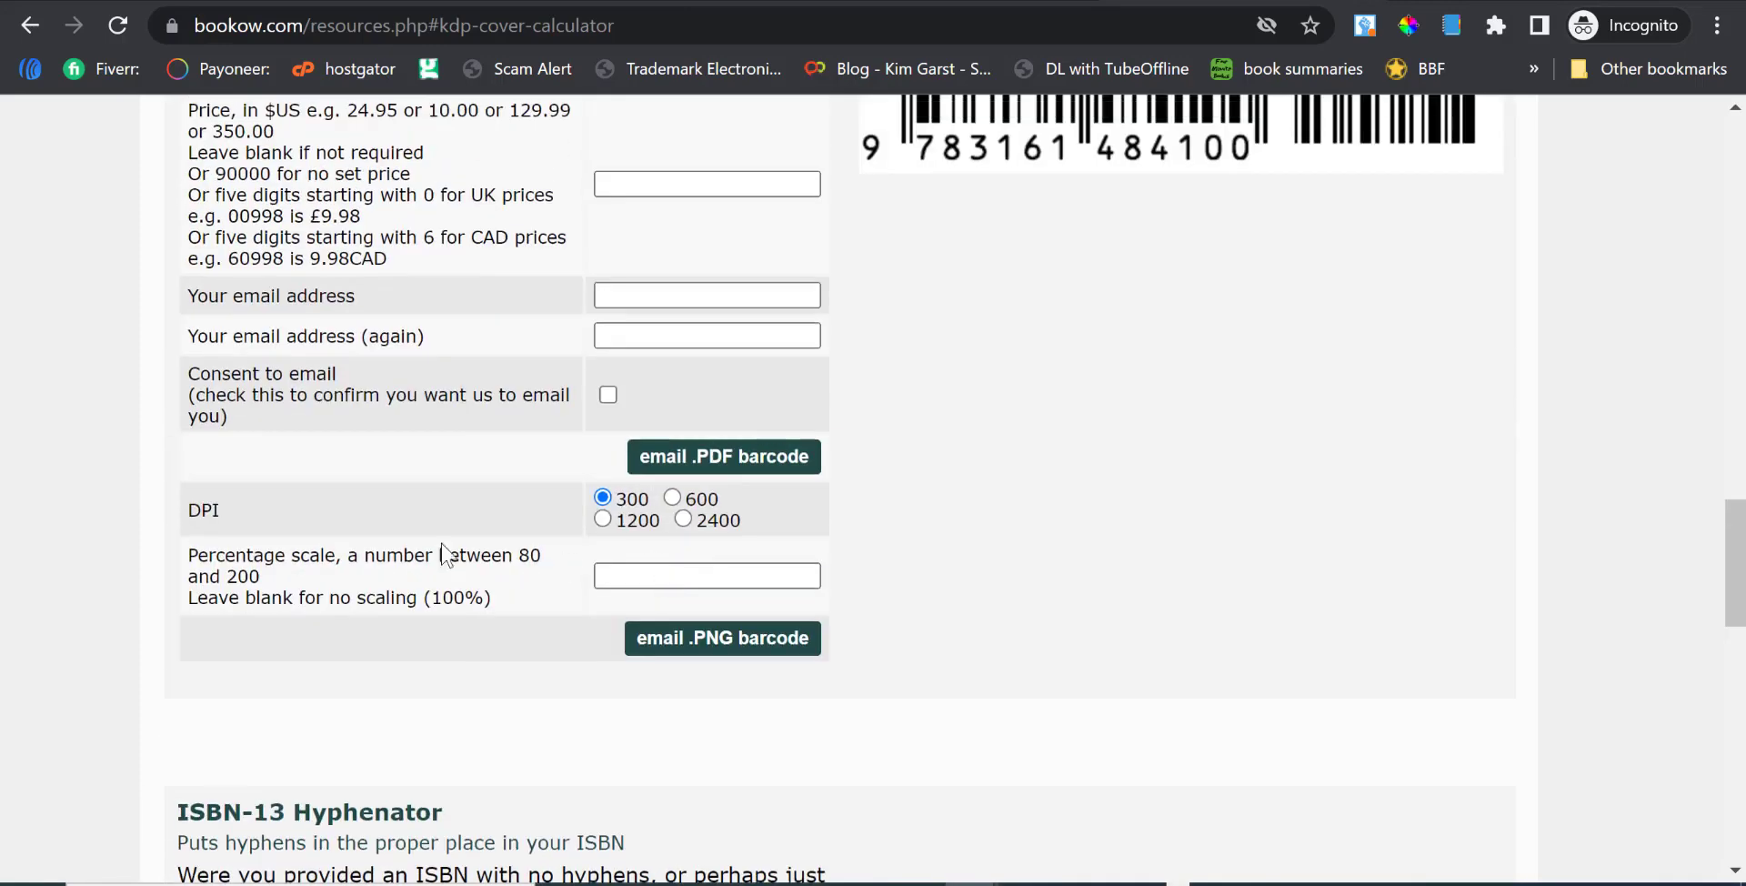
{"action": "scroll", "coordinate": [461, 537], "scroll_direction": "up", "scroll_amount": 10}
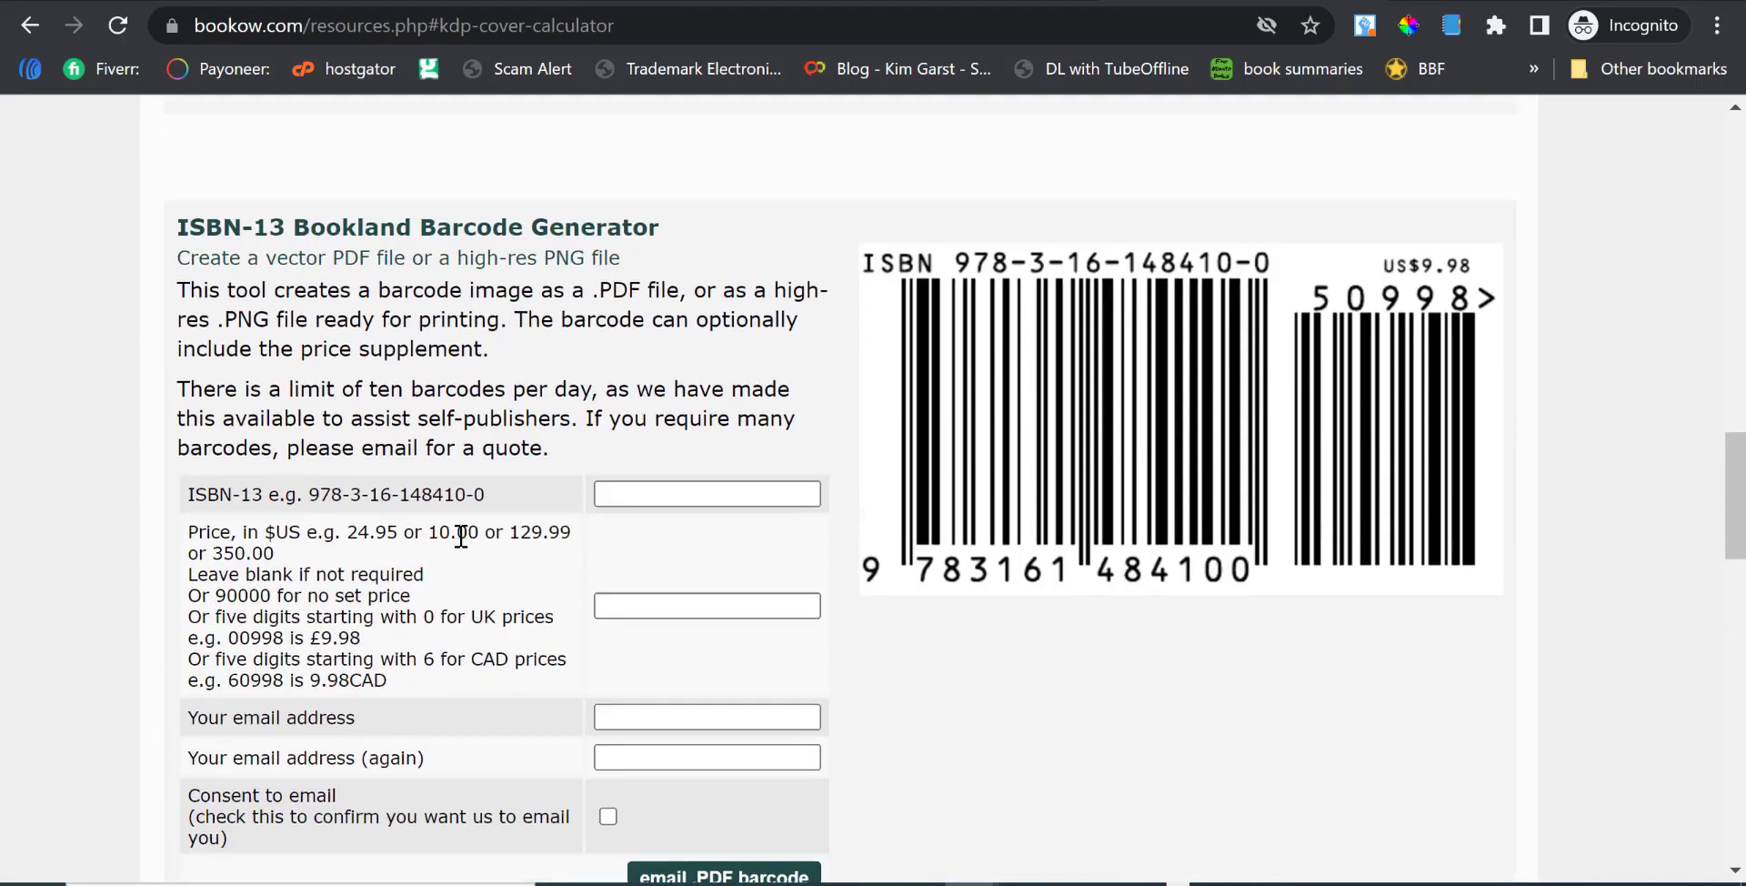
{"action": "scroll", "coordinate": [461, 536], "scroll_direction": "up", "scroll_amount": 5}
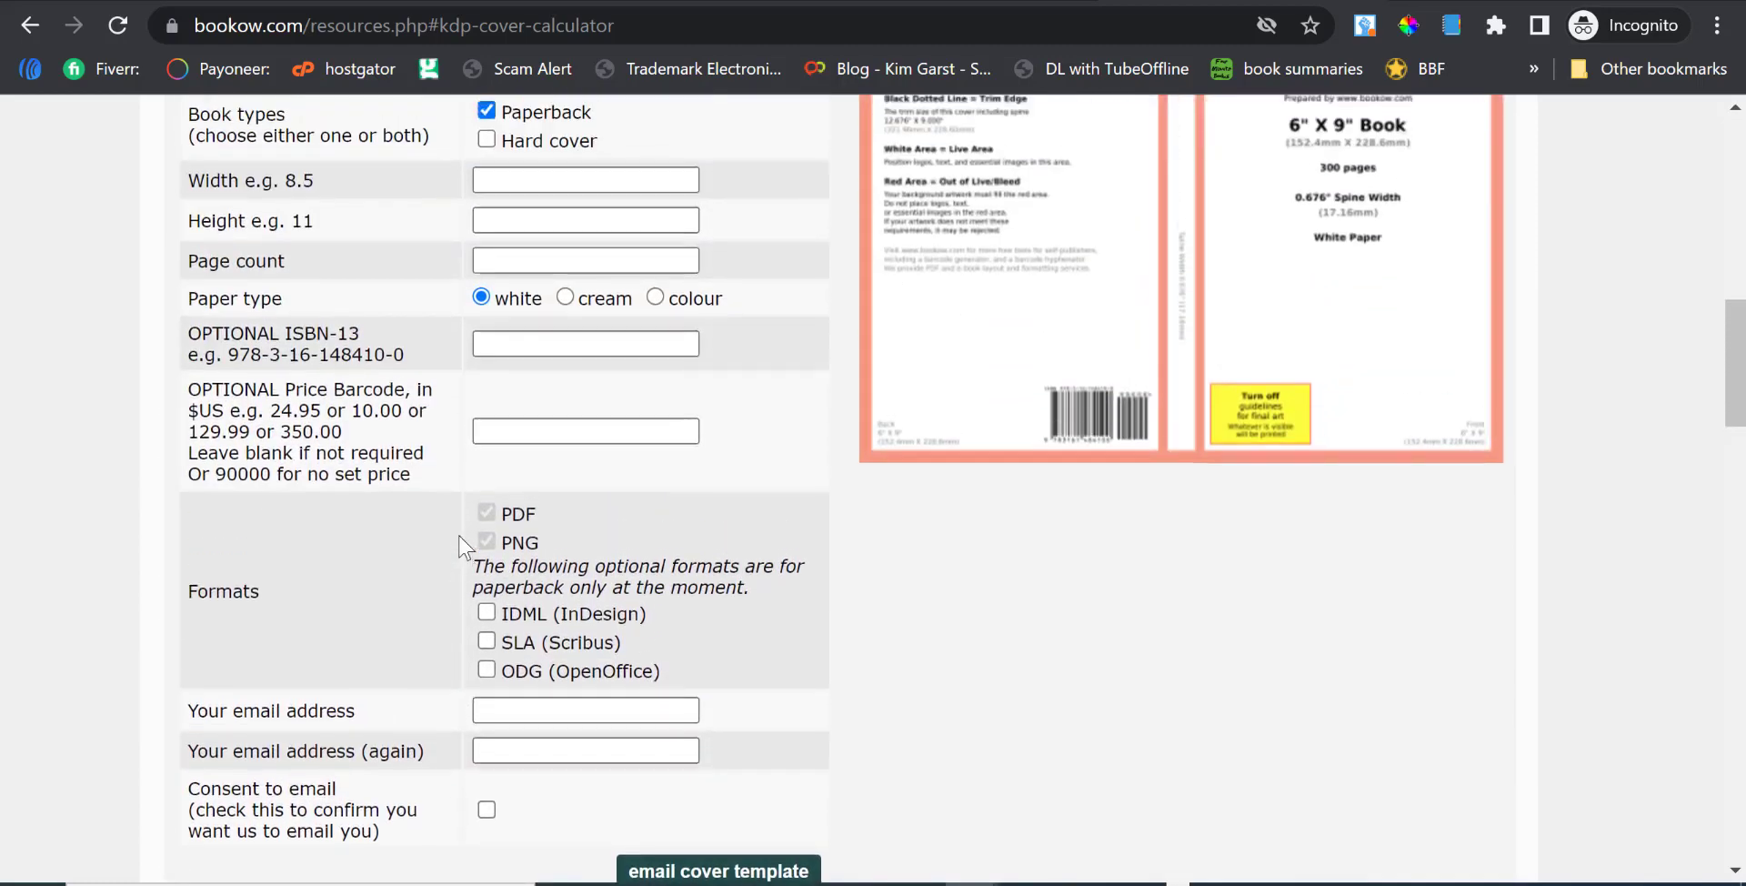
{"action": "scroll", "coordinate": [483, 396], "scroll_direction": "up", "scroll_amount": 7}
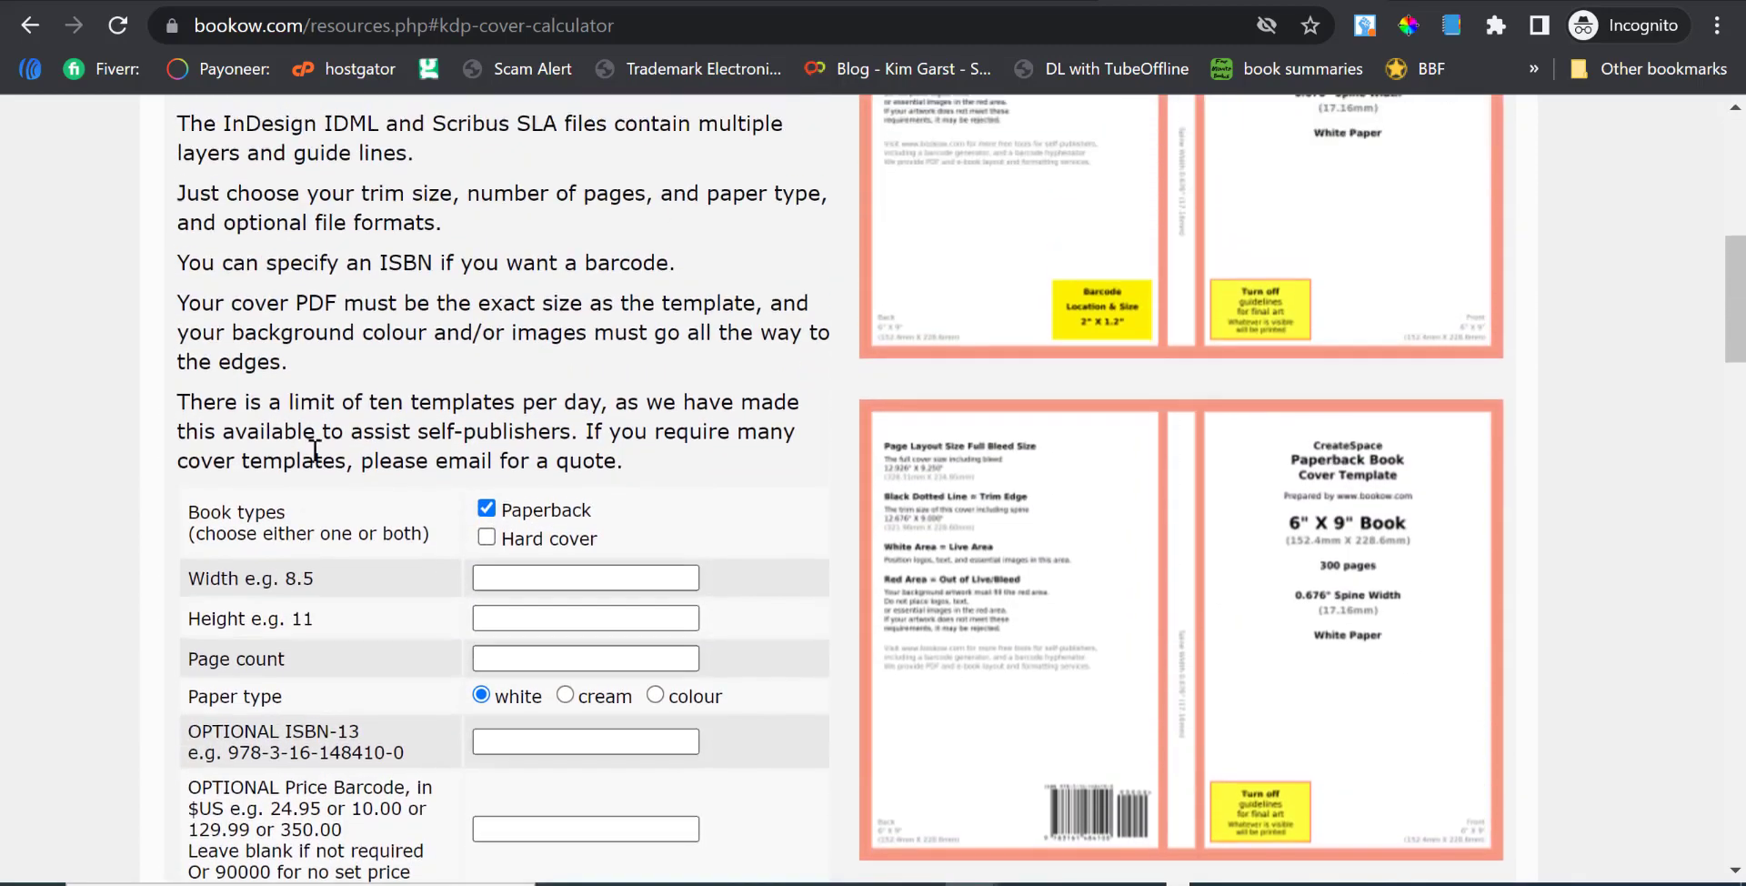
{"action": "scroll", "coordinate": [297, 460], "scroll_direction": "down", "scroll_amount": 1}
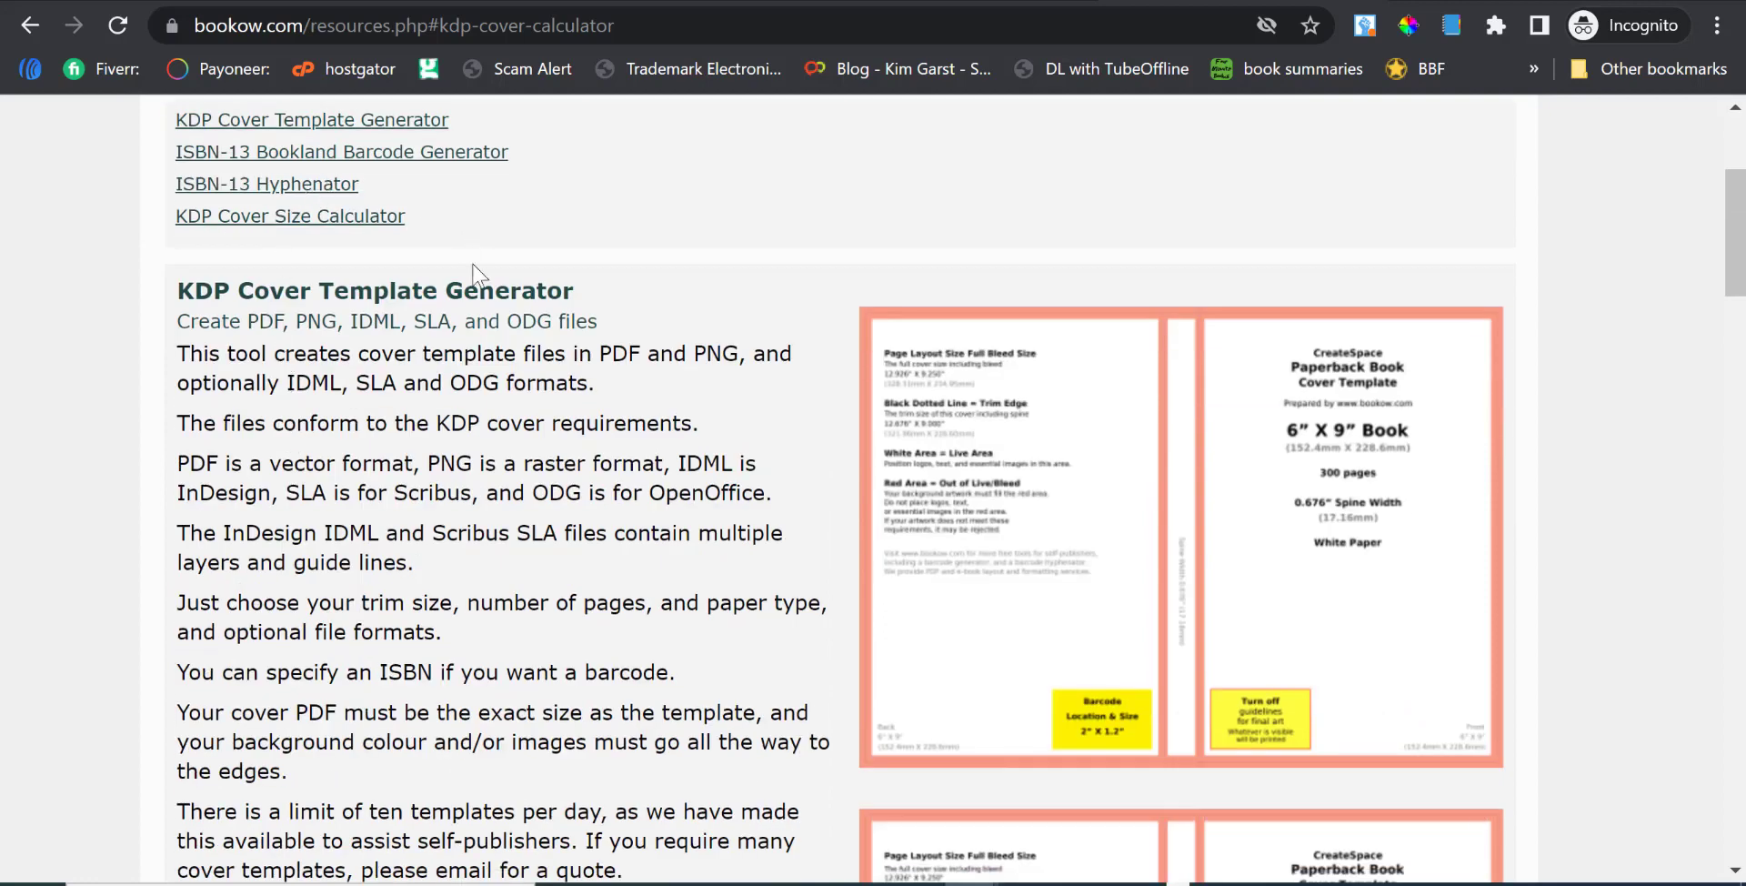
{"action": "scroll", "coordinate": [518, 320], "scroll_direction": "down", "scroll_amount": 7}
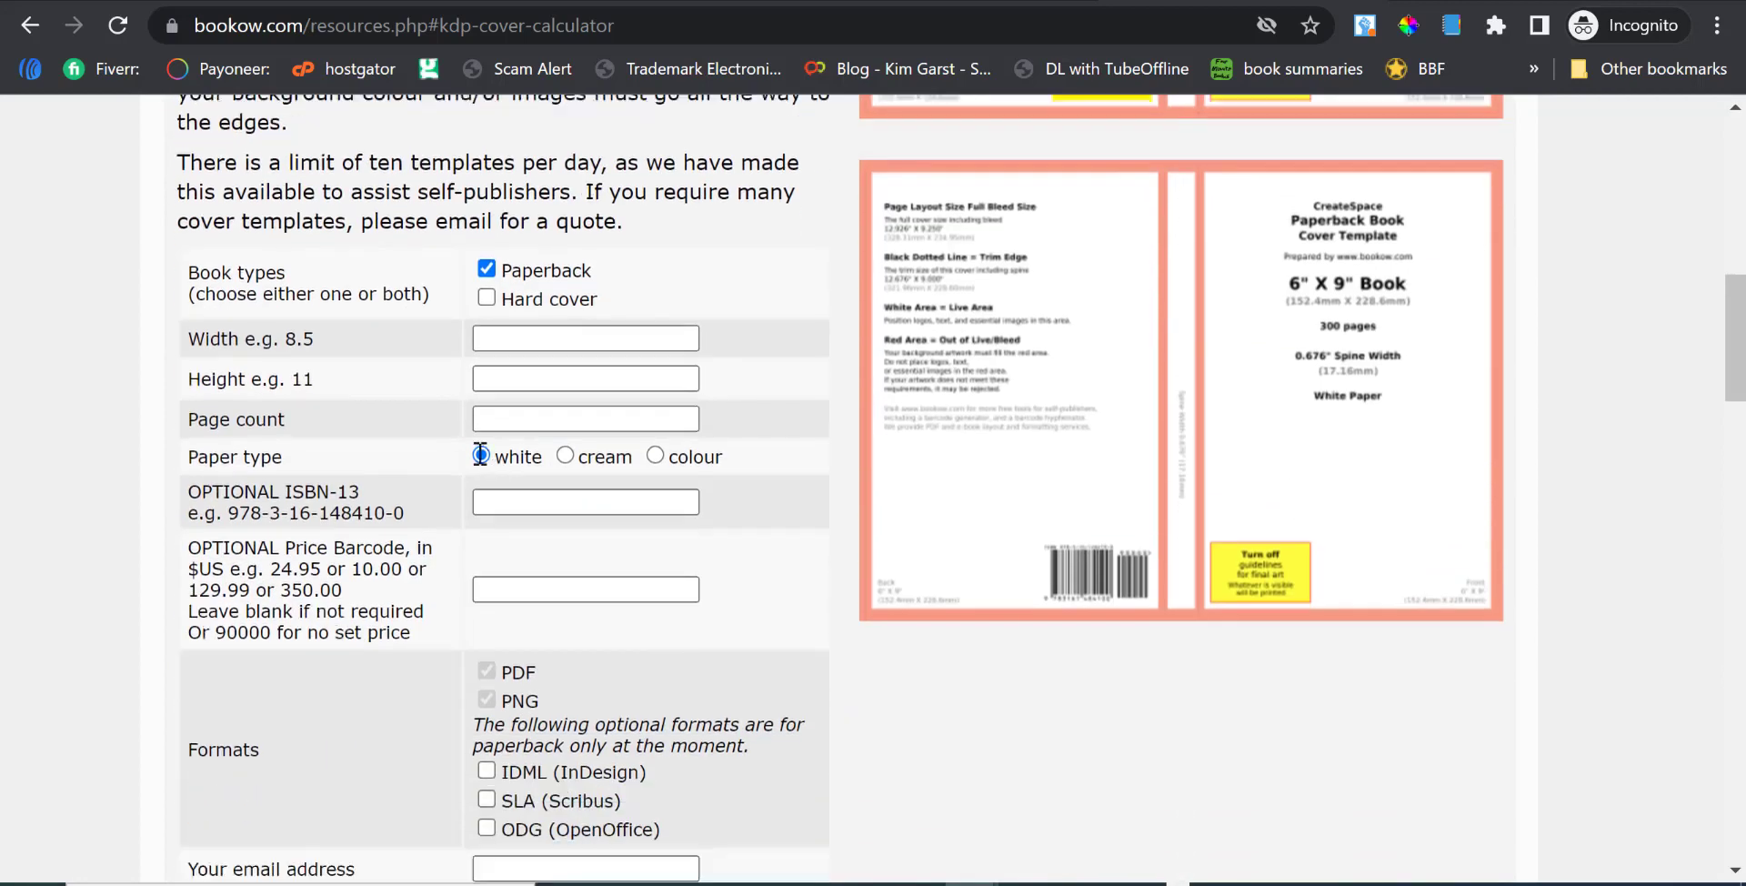
{"action": "scroll", "coordinate": [480, 455], "scroll_direction": "down", "scroll_amount": 1}
Specify the paperback cover template with width 6, height 9 and a page count of 100.
{"action": "left_click", "coordinate": [504, 308]}
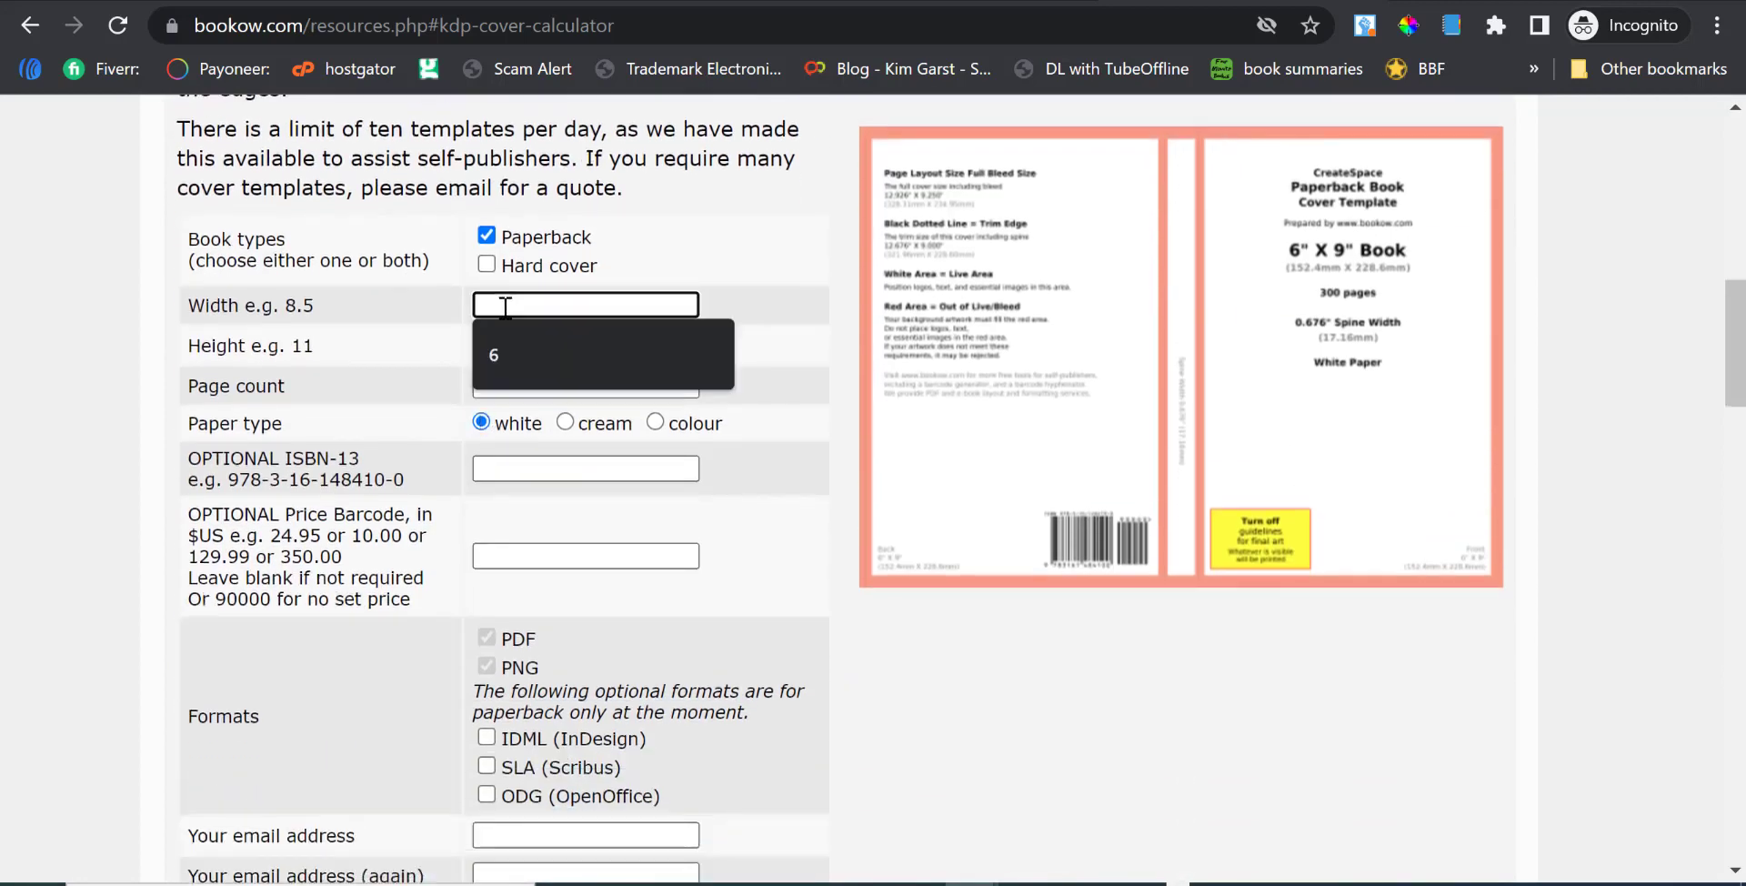
{"action": "type", "text": "6"}
{"action": "left_click", "coordinate": [525, 347]}
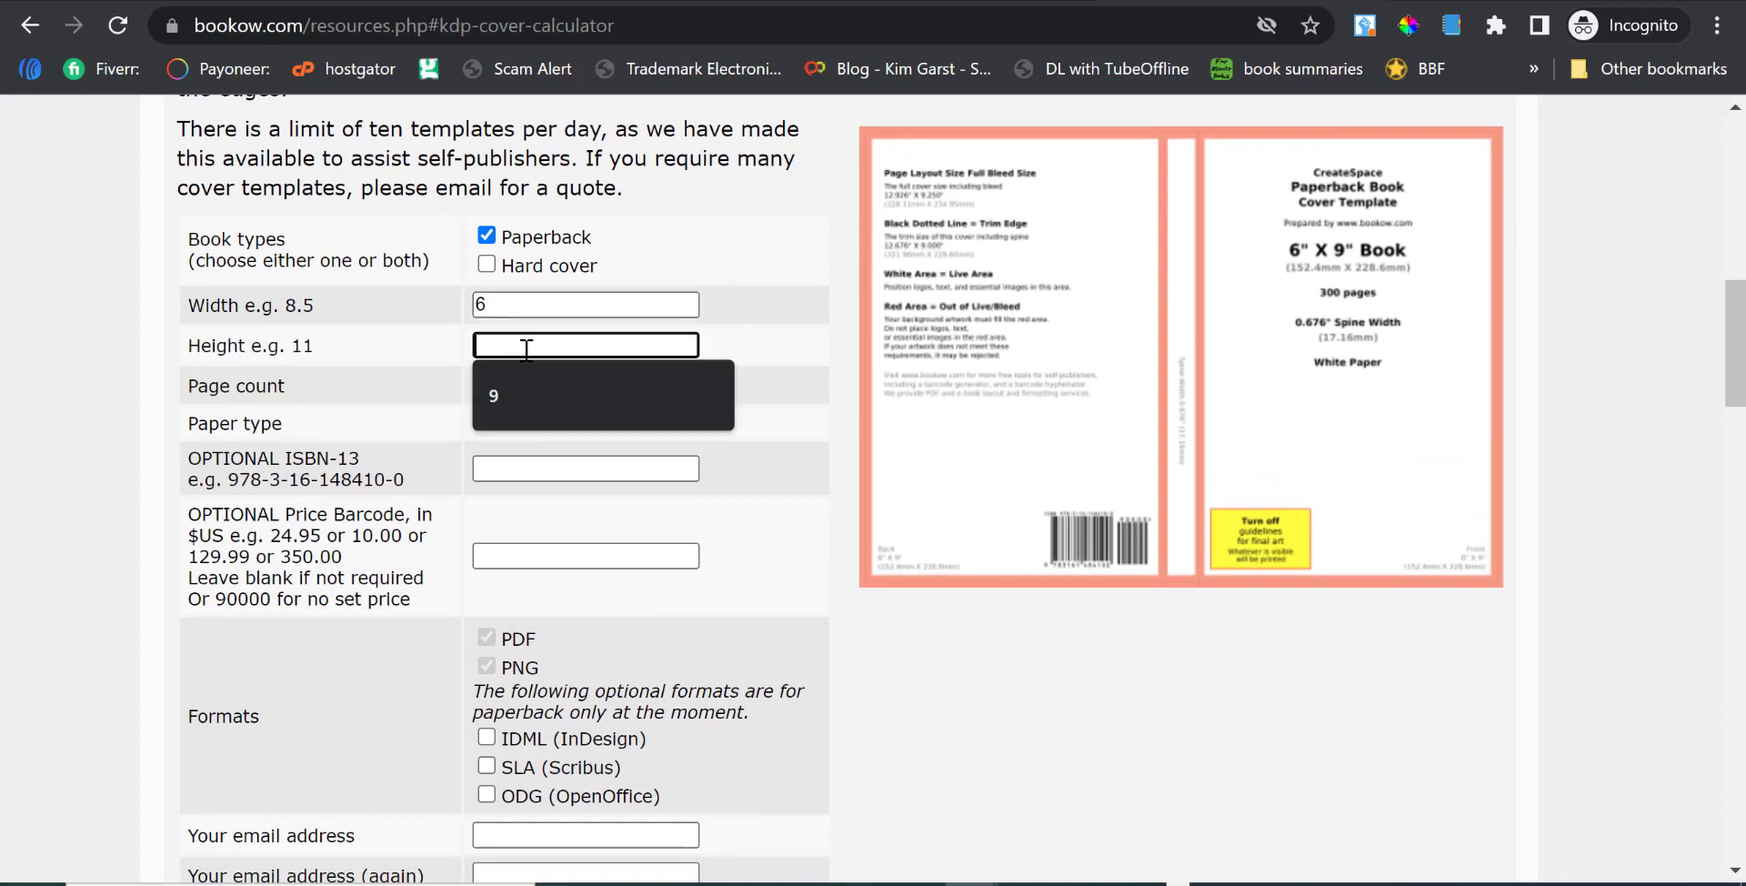
{"action": "type", "text": "9"}
{"action": "left_click", "coordinate": [557, 386]}
{"action": "type", "text": "1"}
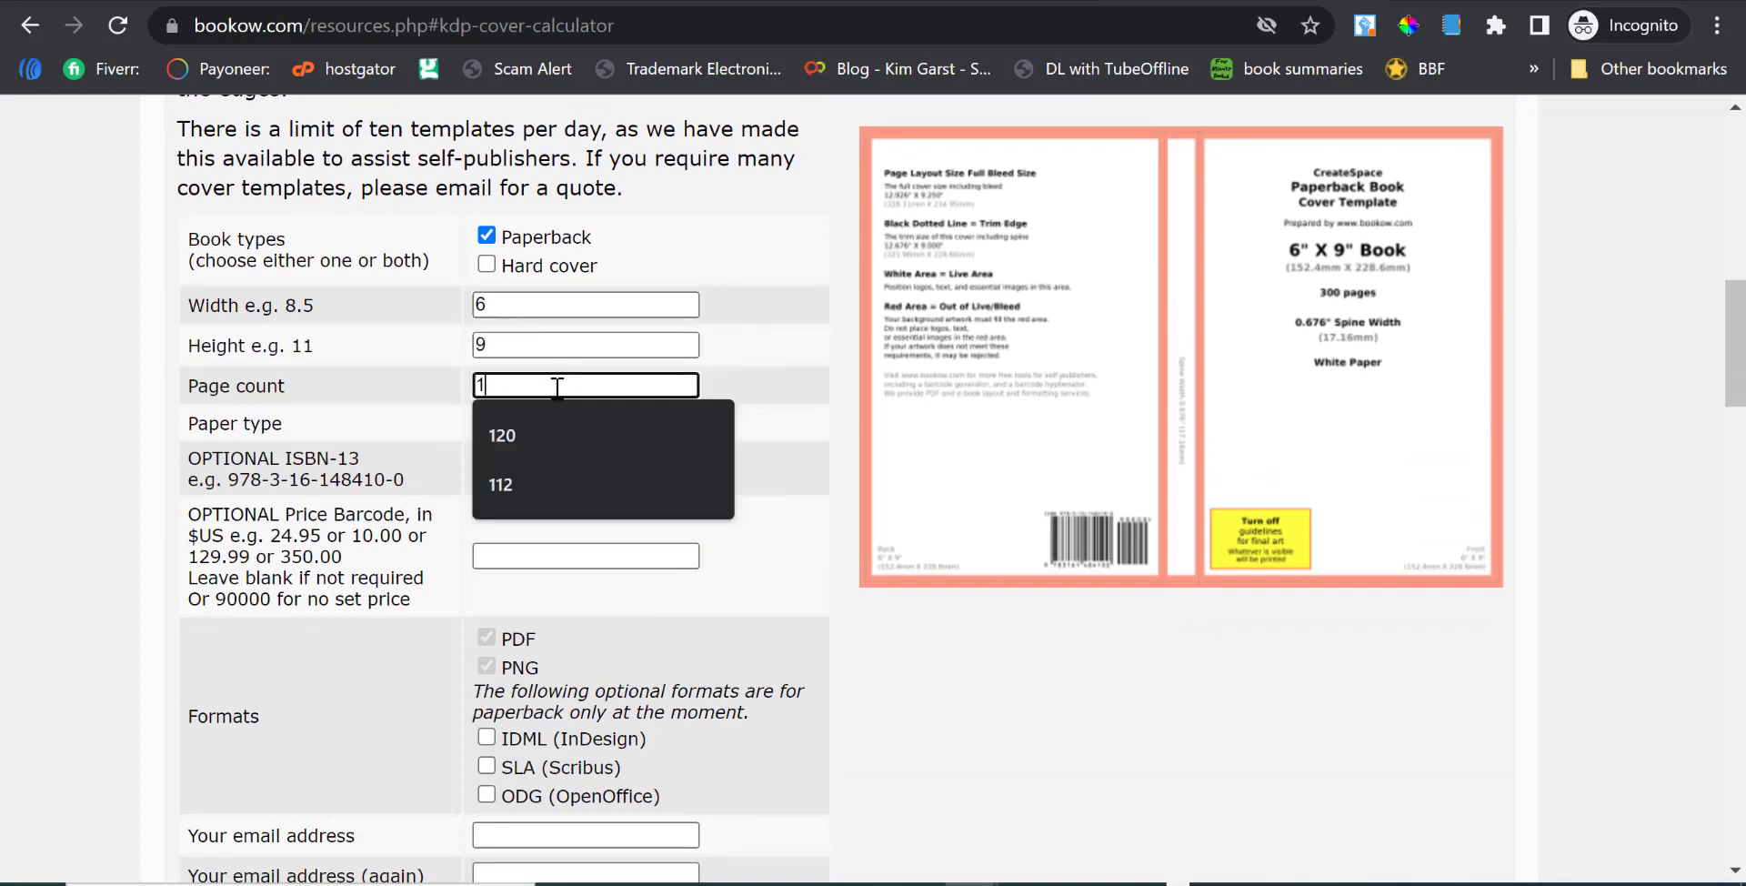
{"action": "type", "text": "00"}
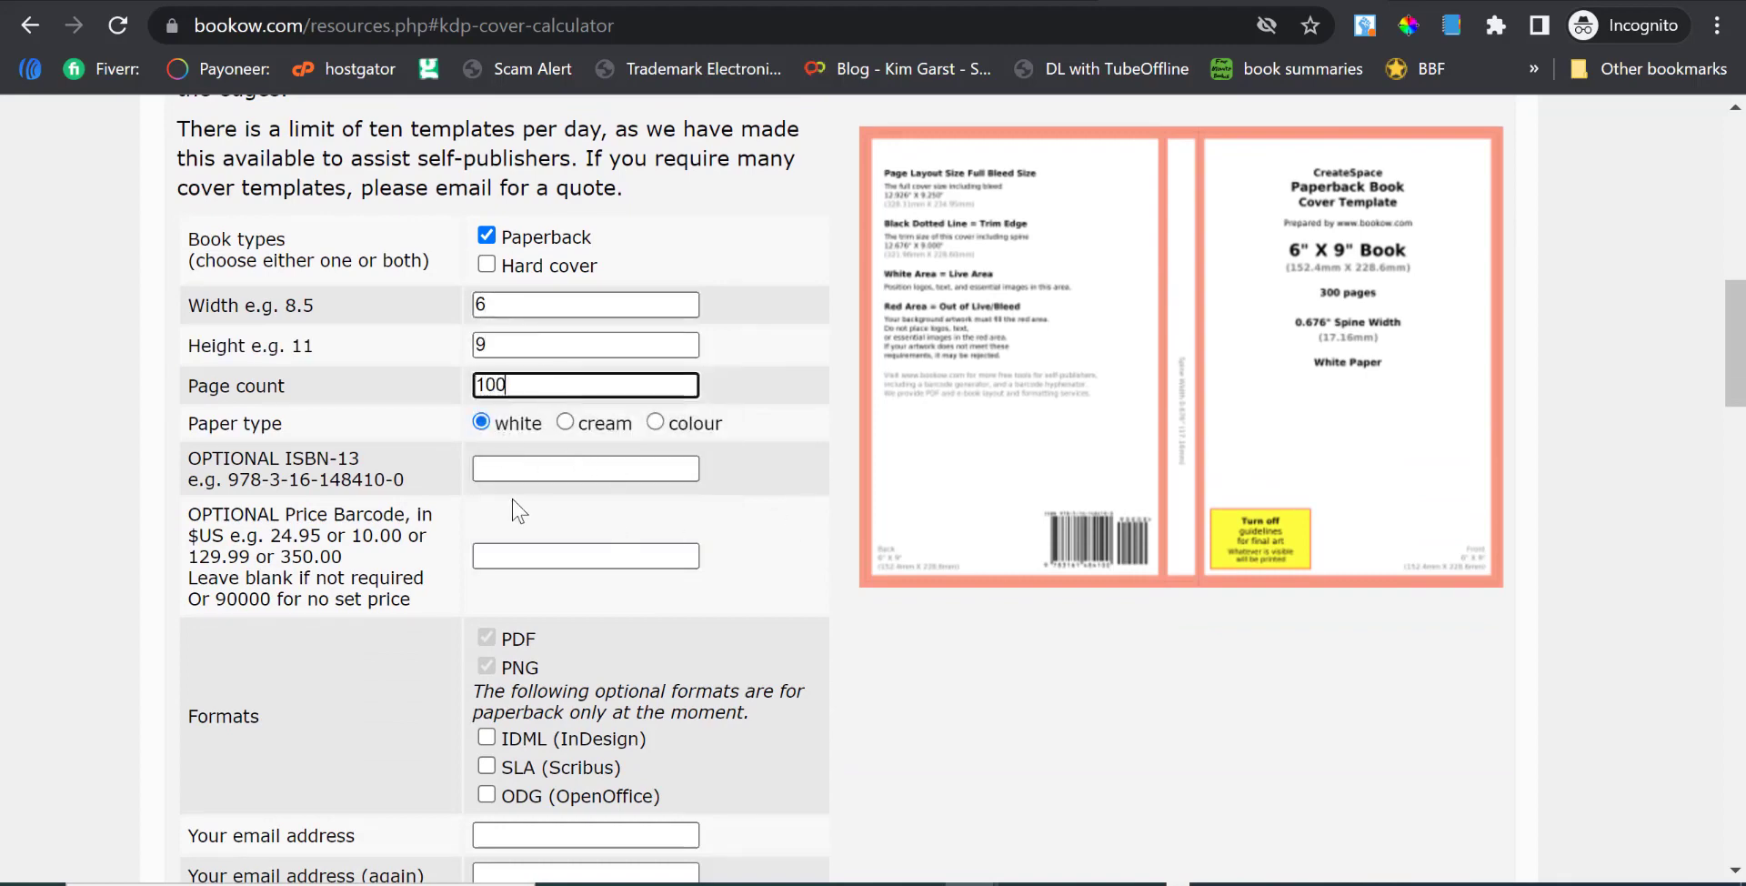
Fill in the email address in both fields, consent to being emailed and request the cover template.
{"action": "scroll", "coordinate": [636, 545], "scroll_direction": "down", "scroll_amount": 3}
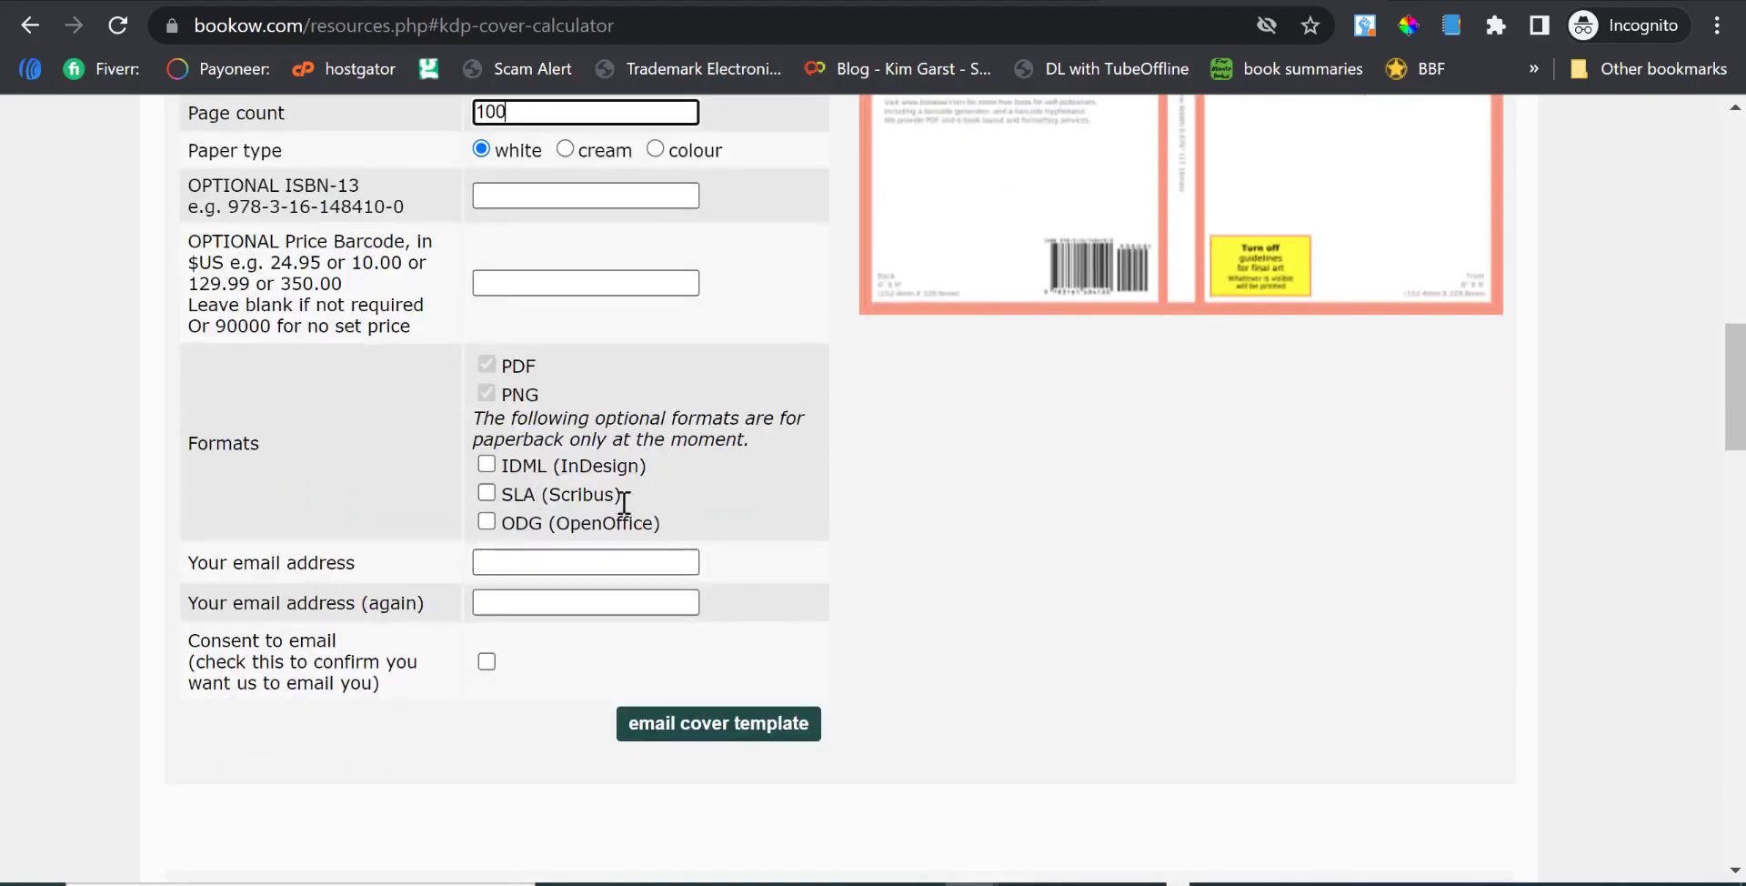
{"action": "scroll", "coordinate": [647, 516], "scroll_direction": "up", "scroll_amount": 1}
{"action": "scroll", "coordinate": [648, 516], "scroll_direction": "up", "scroll_amount": 2}
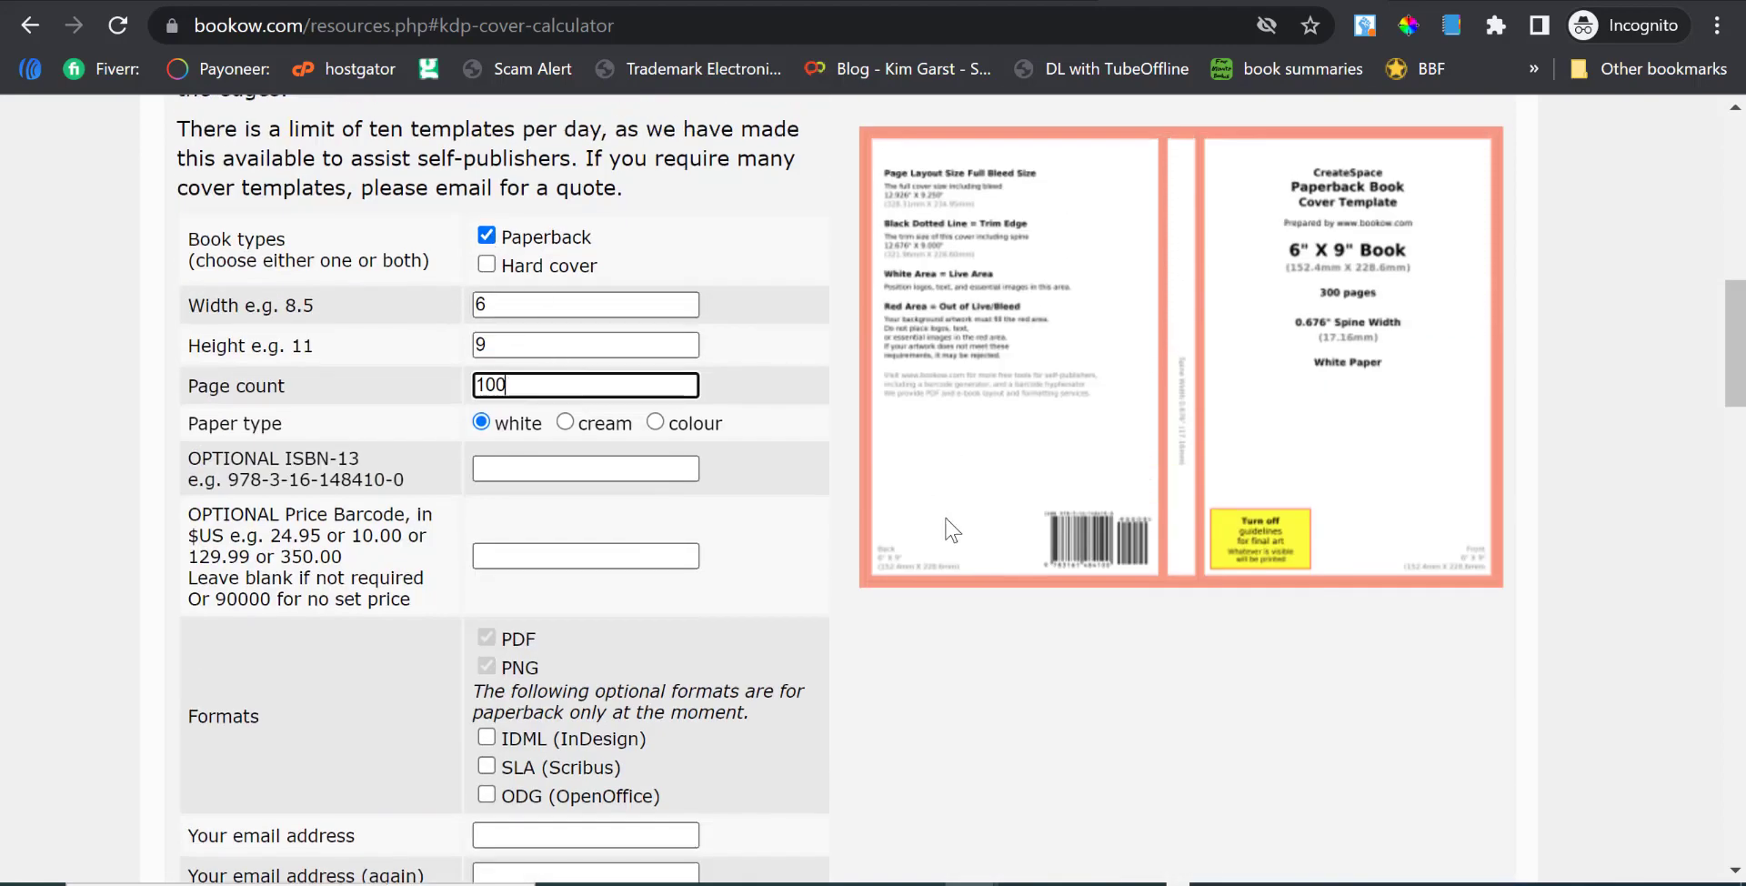
{"action": "scroll", "coordinate": [943, 527], "scroll_direction": "down", "scroll_amount": 2}
{"action": "scroll", "coordinate": [853, 544], "scroll_direction": "down", "scroll_amount": 2}
{"action": "left_click", "coordinate": [504, 561]}
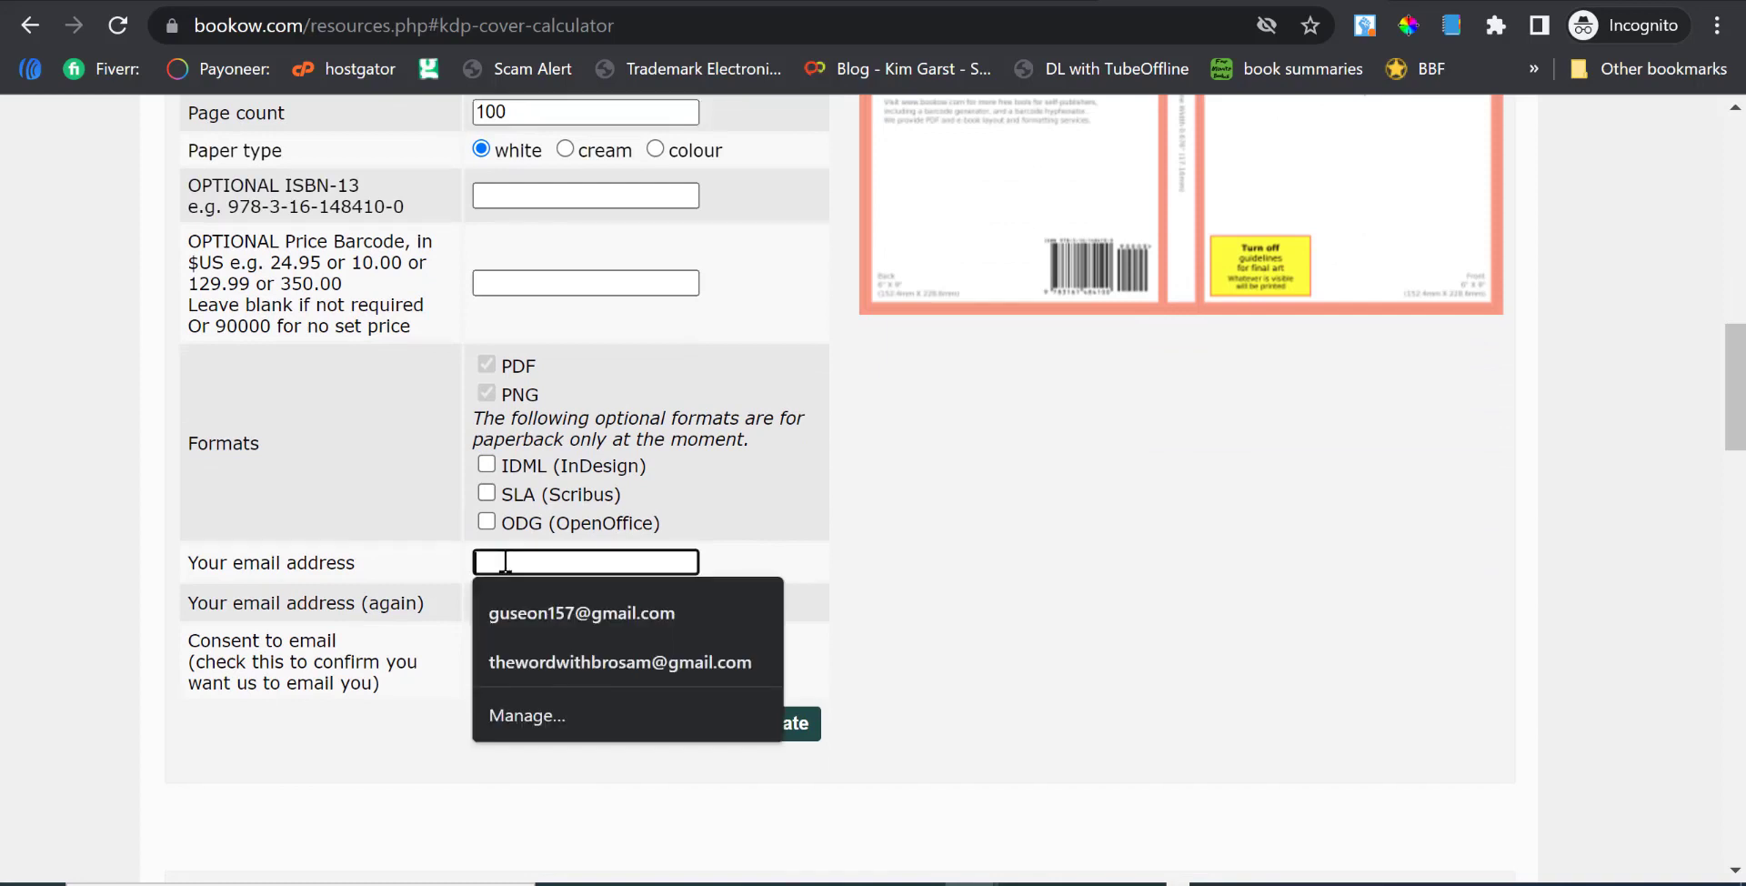
{"action": "left_click", "coordinate": [576, 611]}
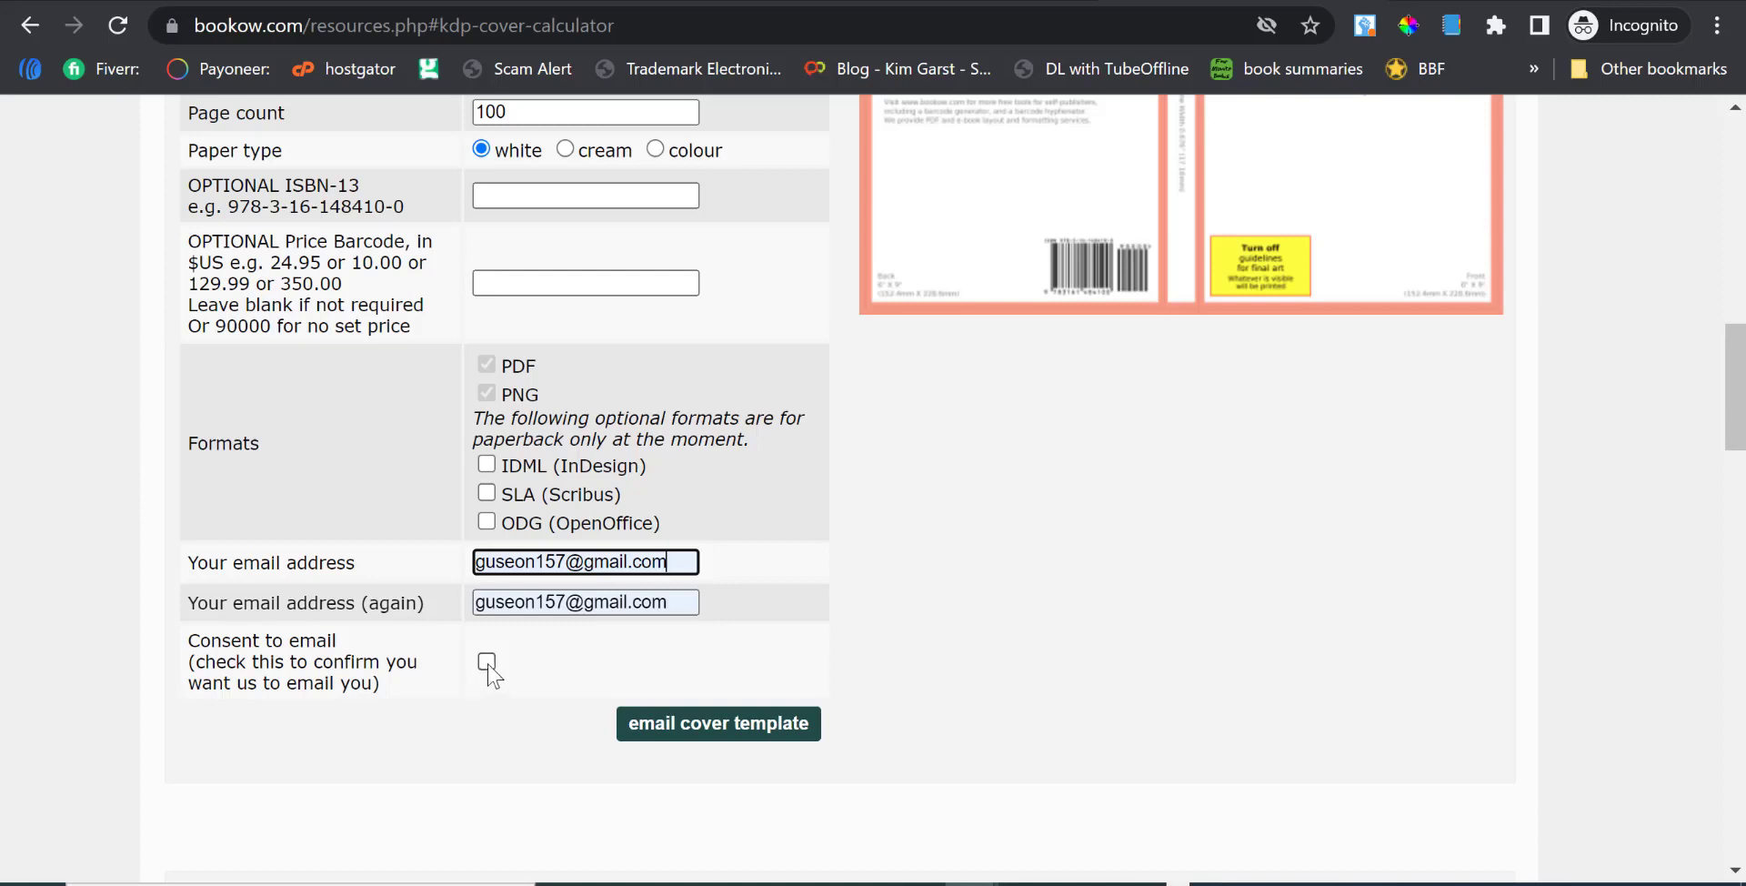
{"action": "left_click", "coordinate": [693, 735]}
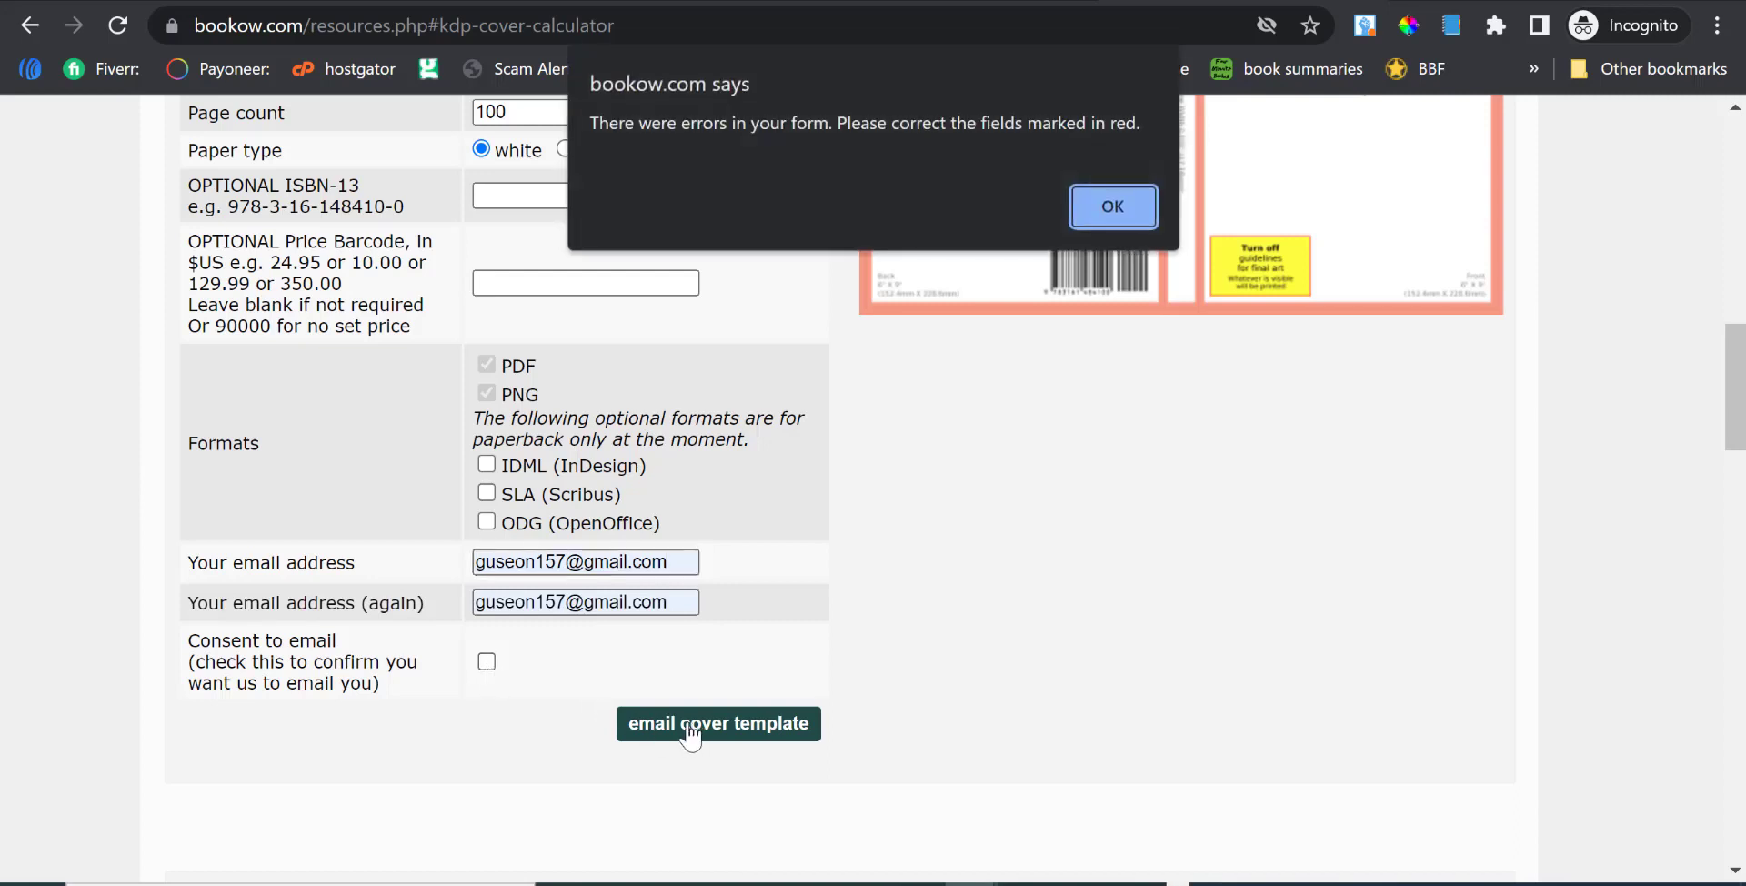
{"action": "left_click", "coordinate": [1109, 202]}
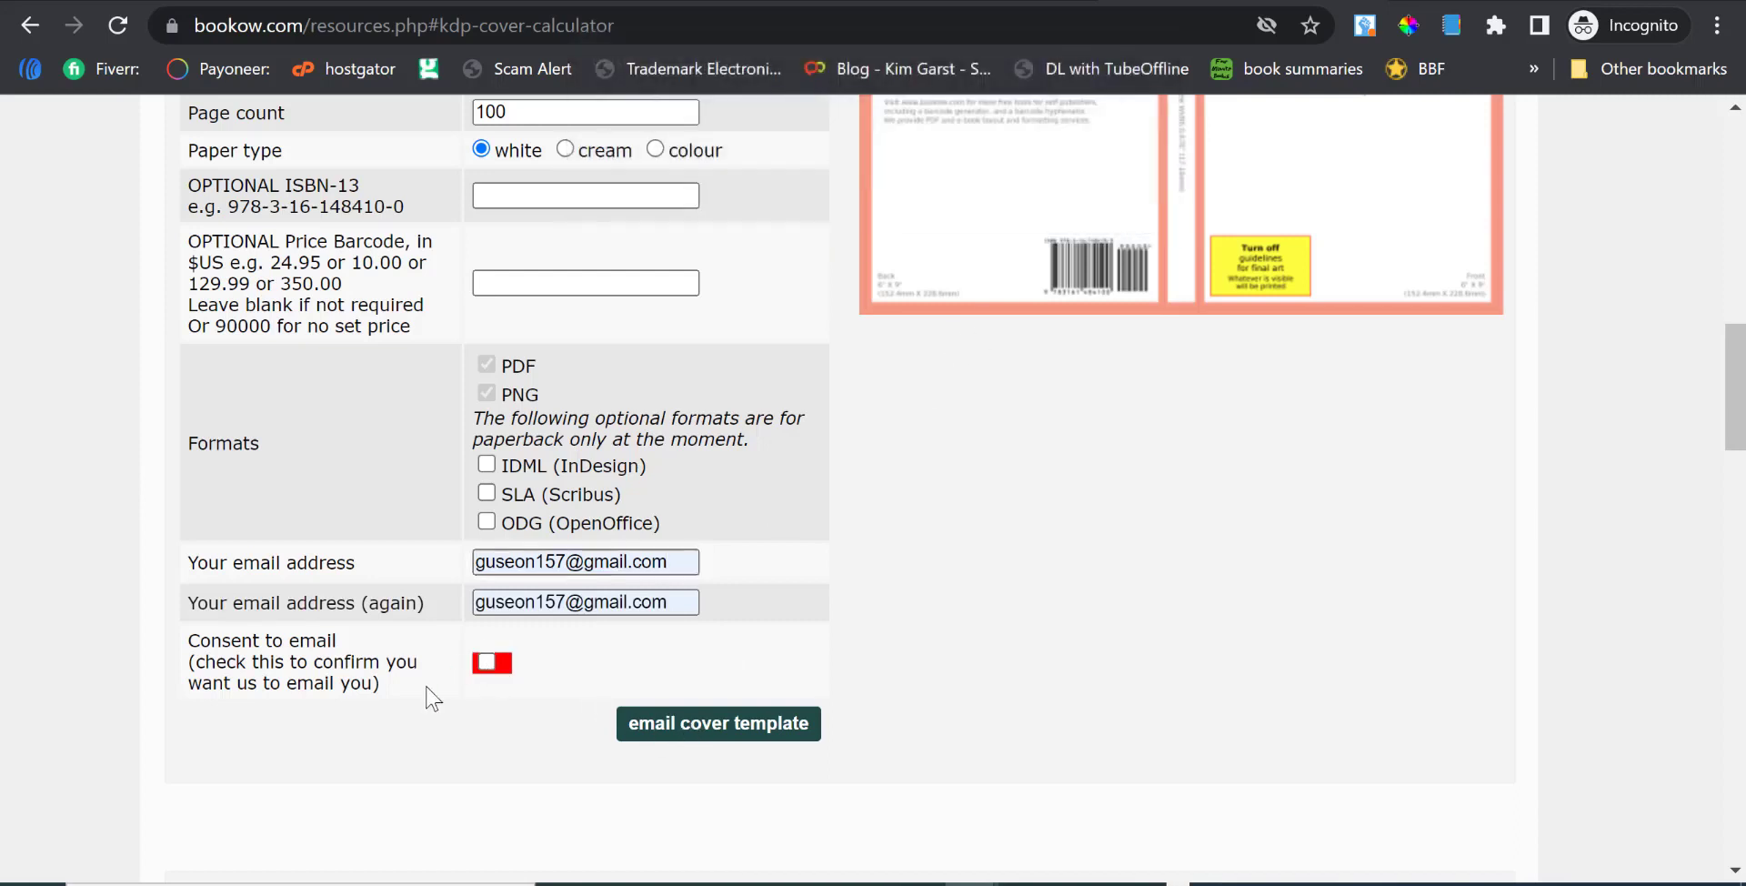
{"action": "left_click", "coordinate": [489, 661]}
{"action": "left_click", "coordinate": [723, 732]}
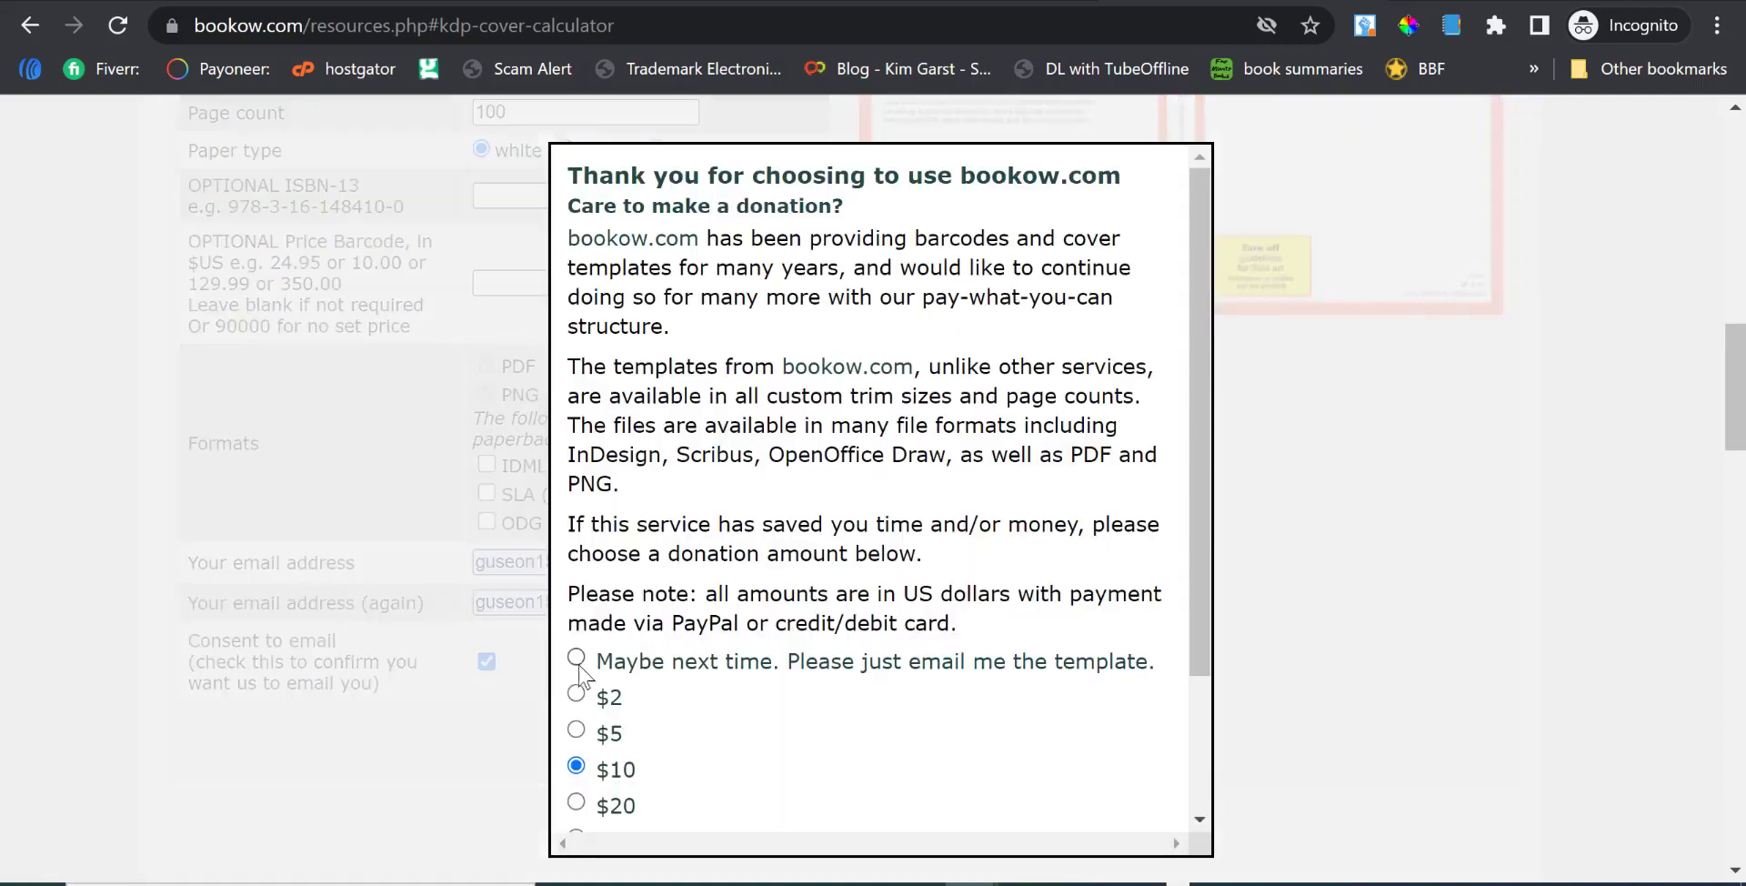
Decline the donation with "Maybe next time. Please just email me the template." and continue.
{"action": "scroll", "coordinate": [986, 663], "scroll_direction": "down", "scroll_amount": 5}
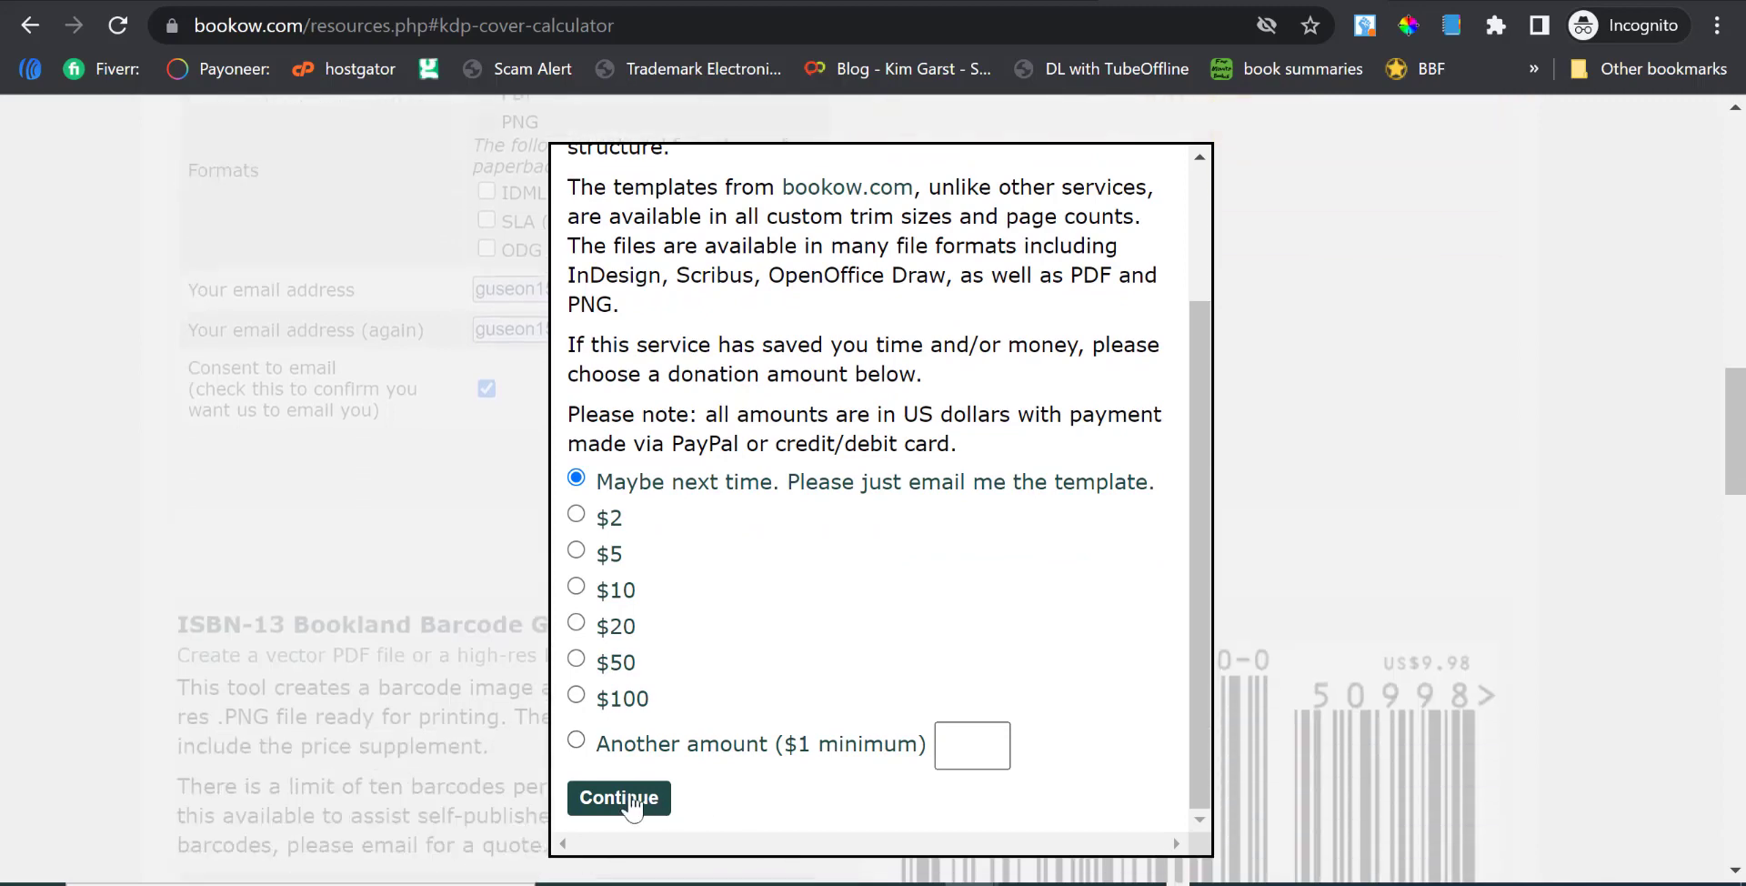
{"action": "left_click", "coordinate": [625, 796]}
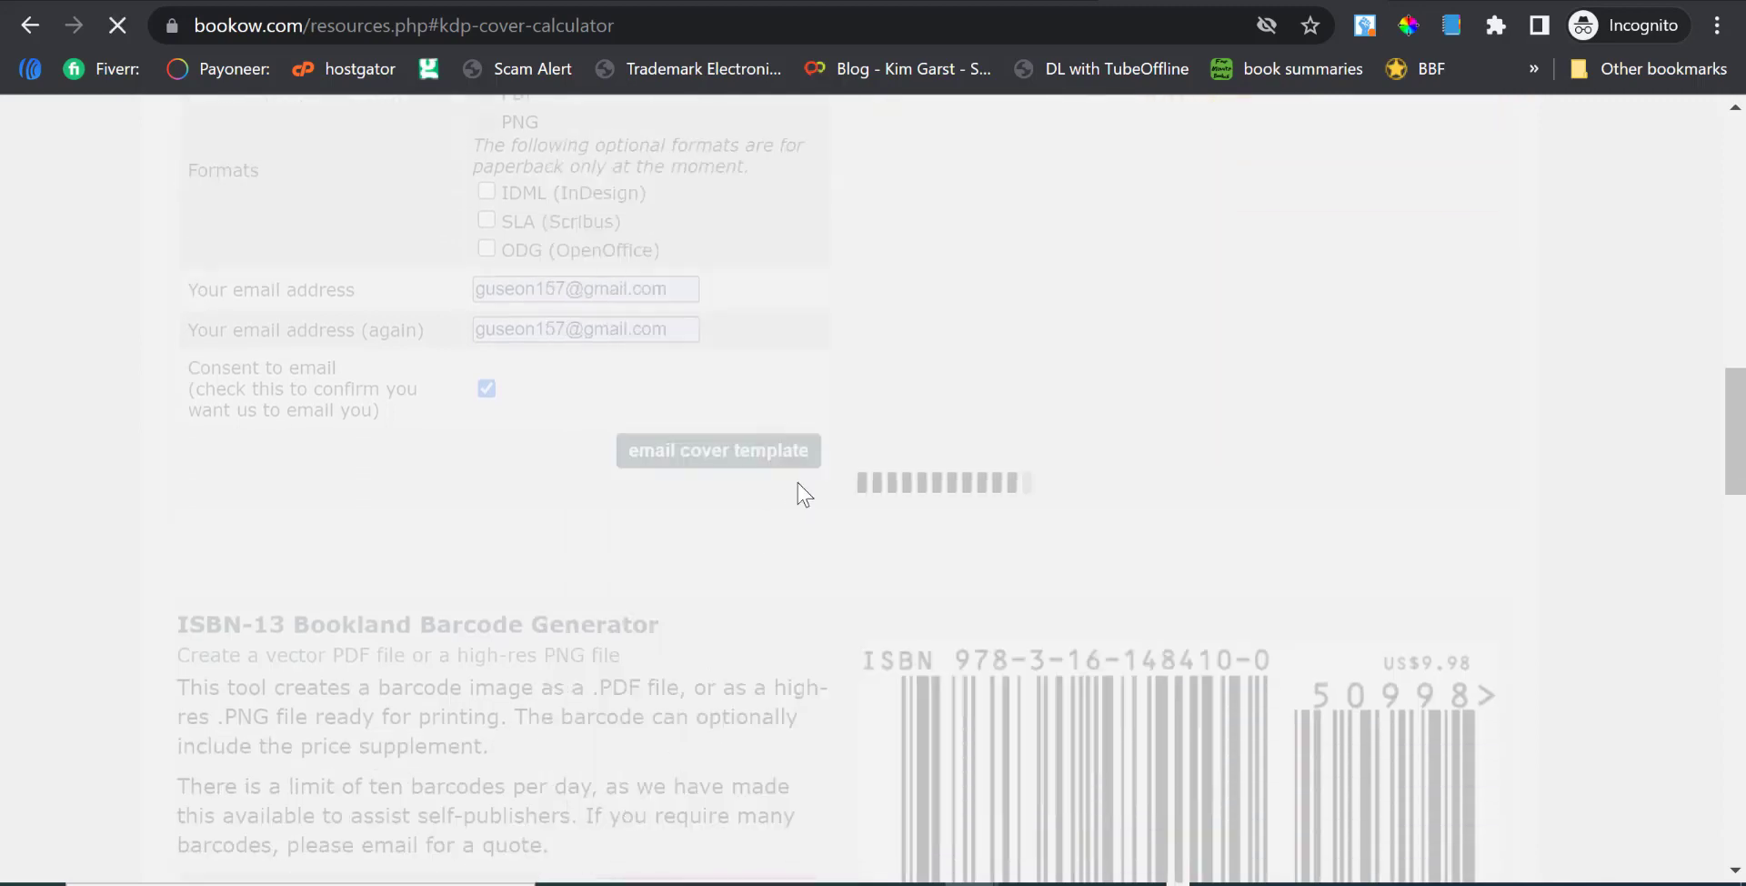
{"action": "scroll", "coordinate": [573, 491], "scroll_direction": "down", "scroll_amount": 6}
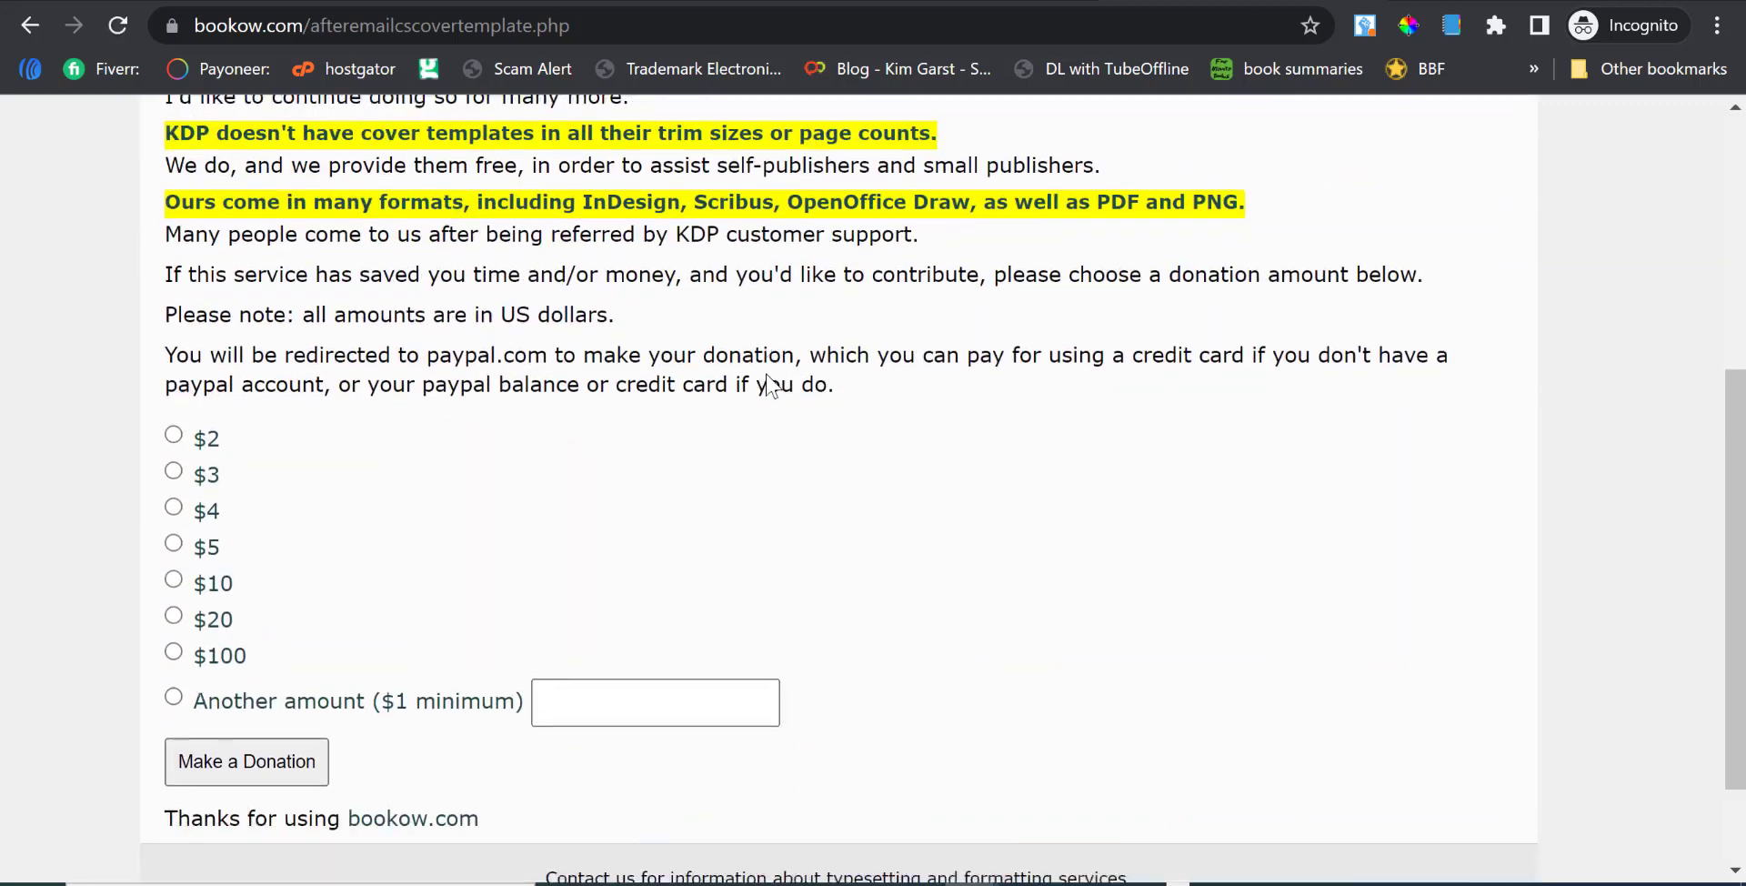
{"action": "scroll", "coordinate": [766, 375], "scroll_direction": "up", "scroll_amount": 1}
{"action": "scroll", "coordinate": [765, 374], "scroll_direction": "down", "scroll_amount": 1}
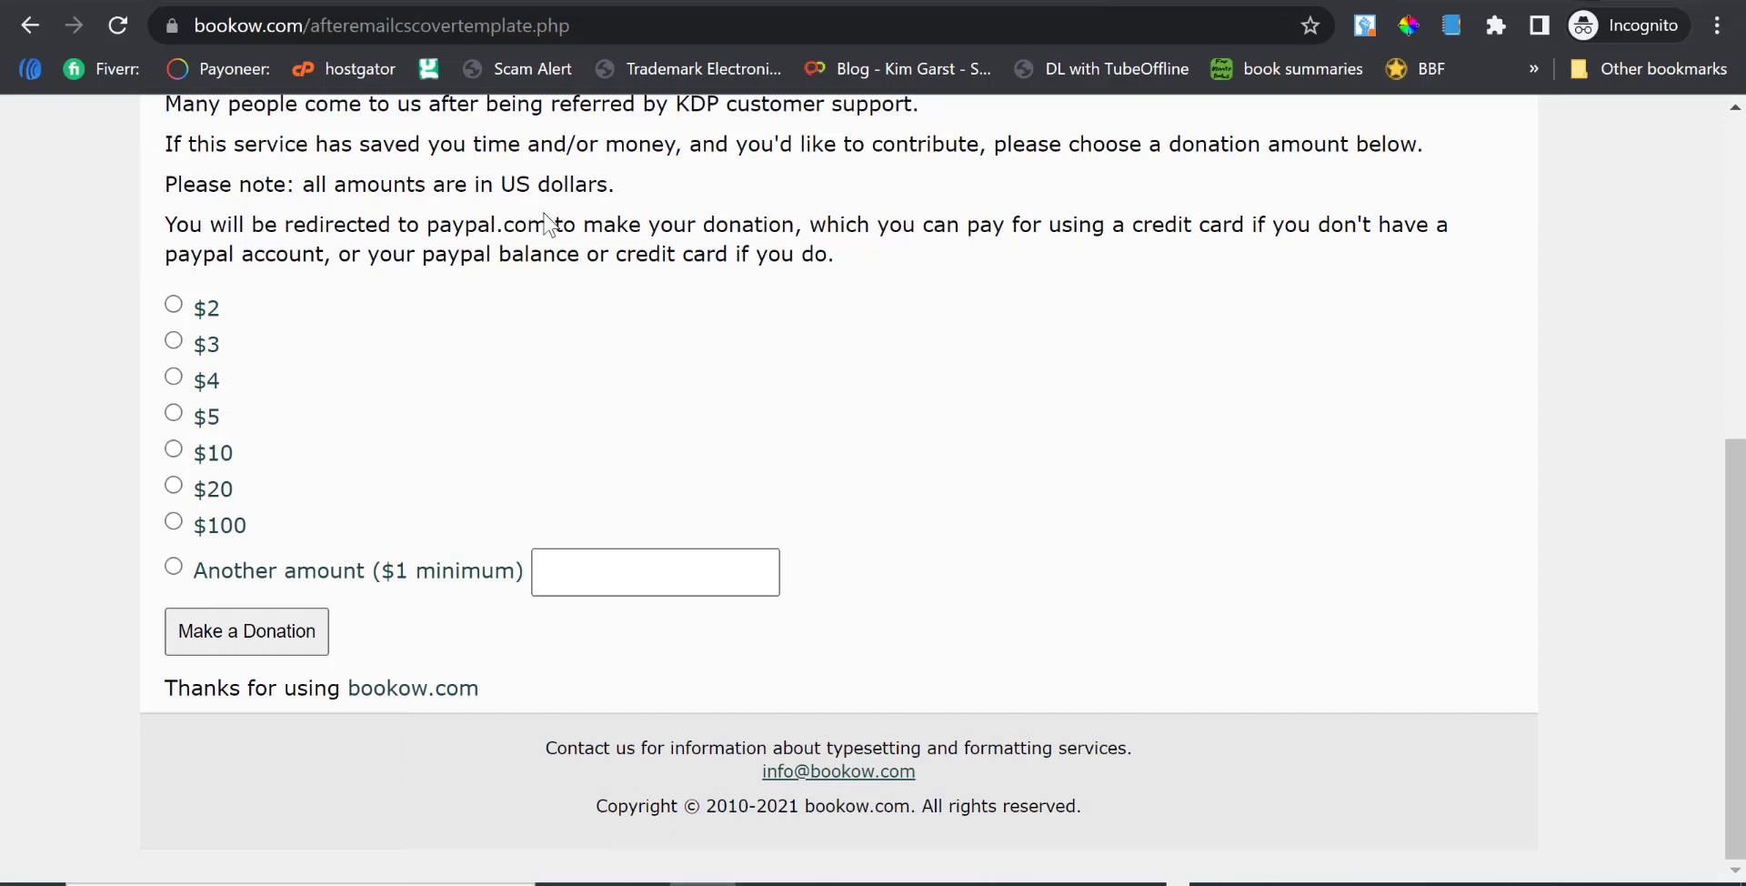
Switch to the Bookow message in Gmail and download its attached PNG cover template.
{"action": "key", "text": "alt+Tab"}
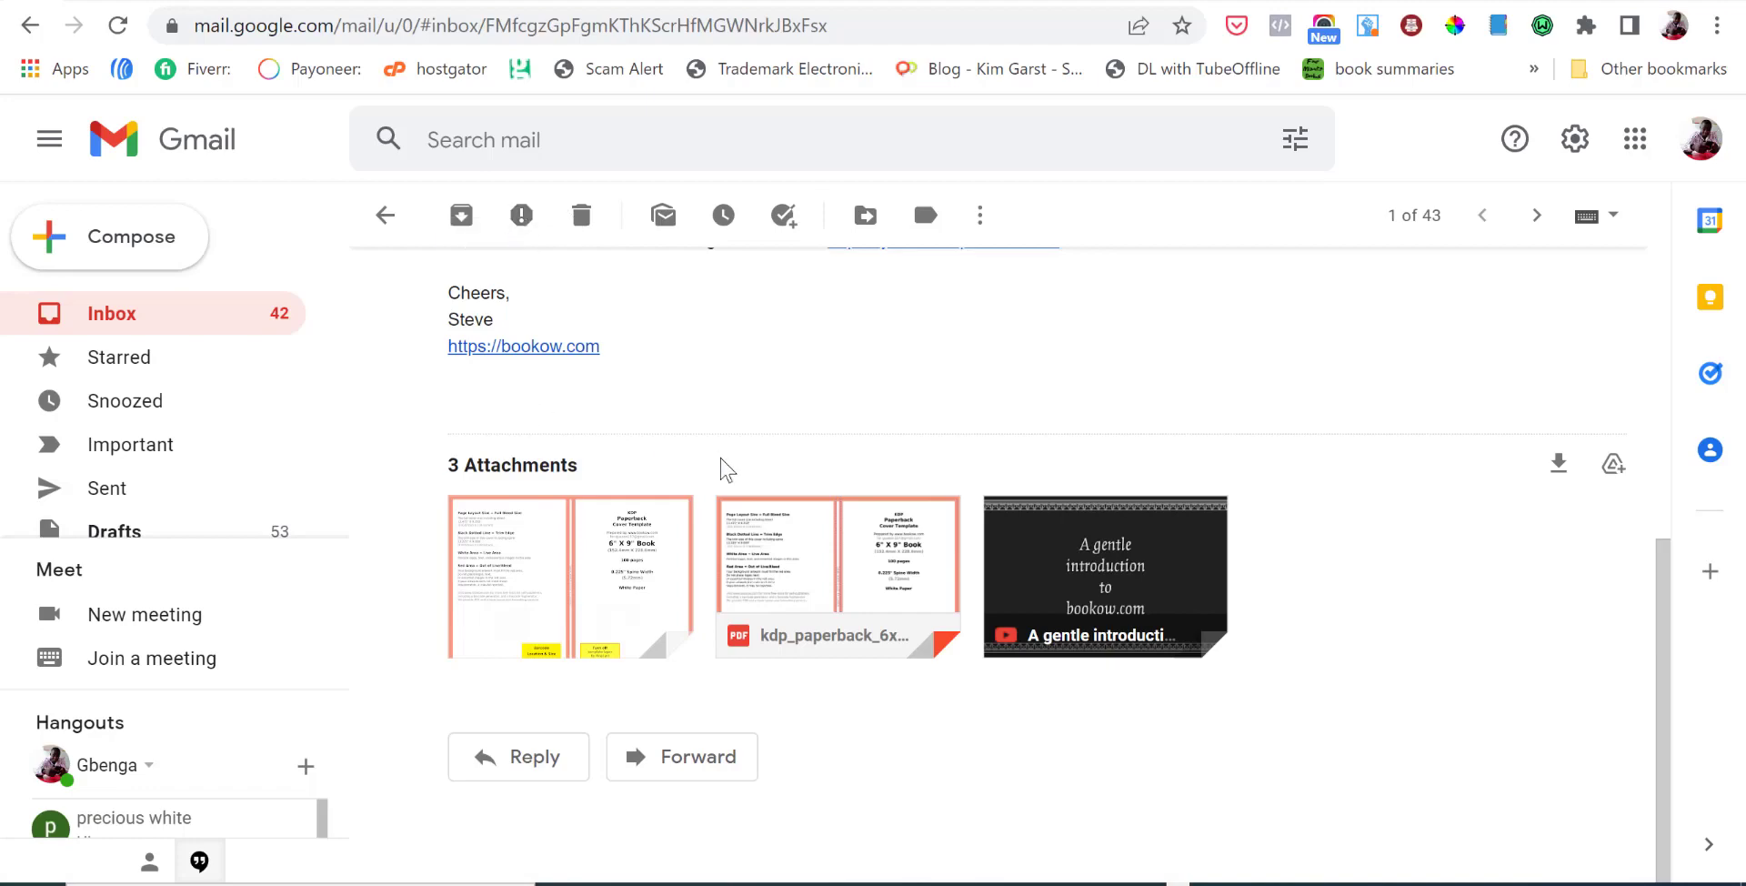
{"action": "scroll", "coordinate": [722, 466], "scroll_direction": "up", "scroll_amount": 6}
{"action": "scroll", "coordinate": [550, 355], "scroll_direction": "down", "scroll_amount": 6}
{"action": "mouse_move", "coordinate": [596, 586]}
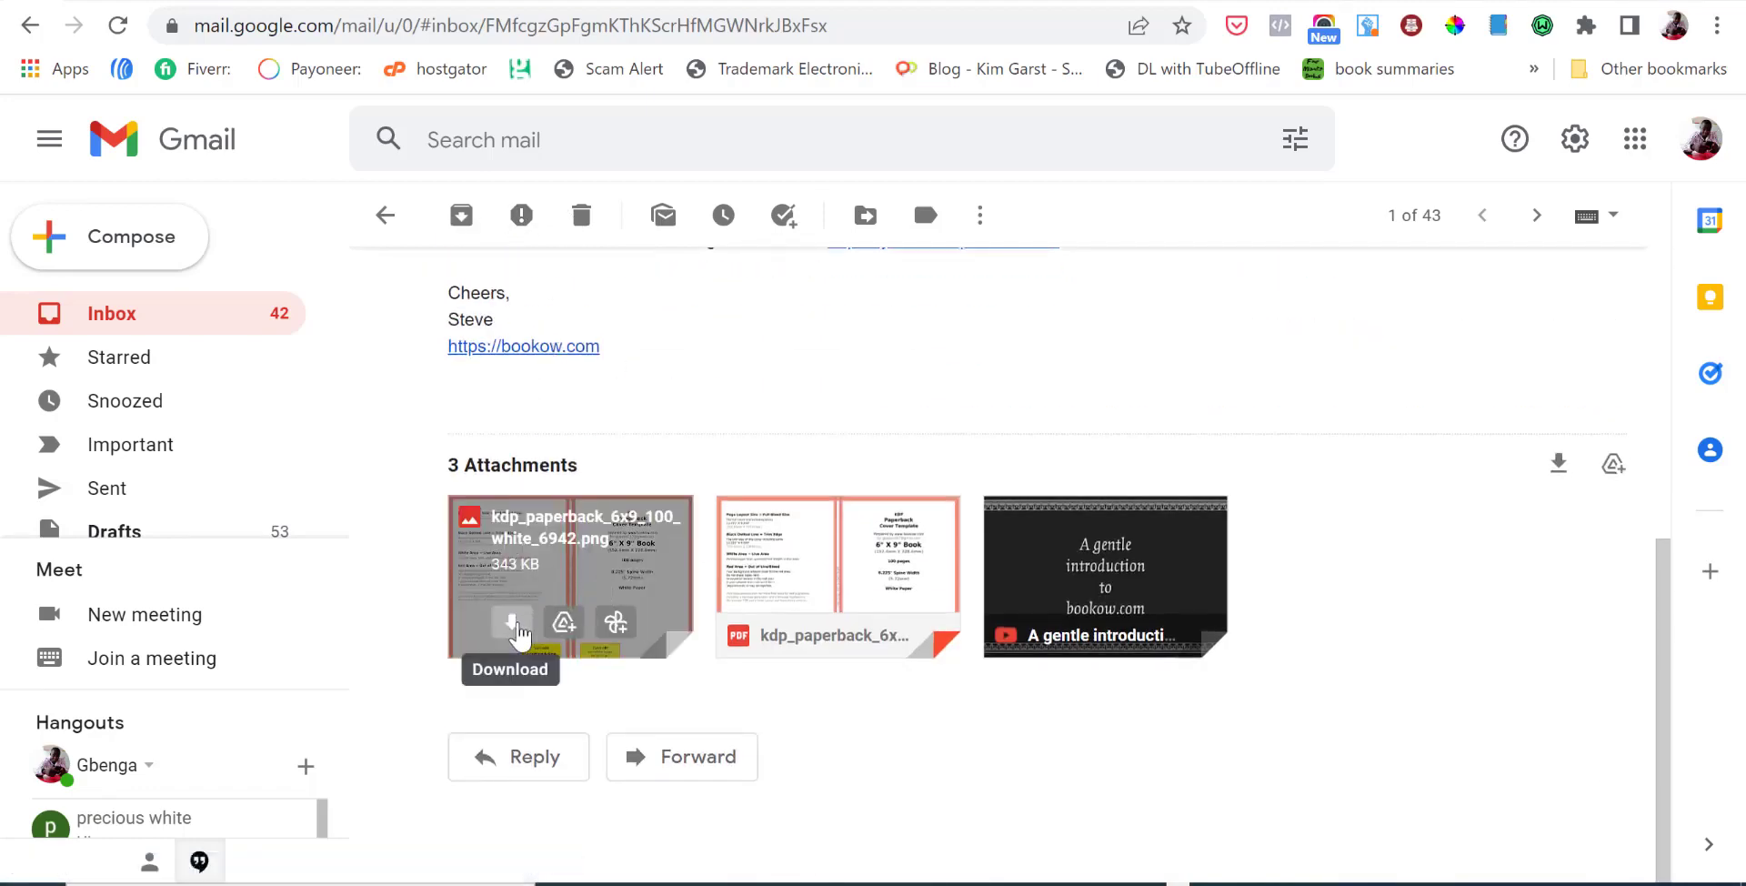
{"action": "left_click", "coordinate": [517, 629]}
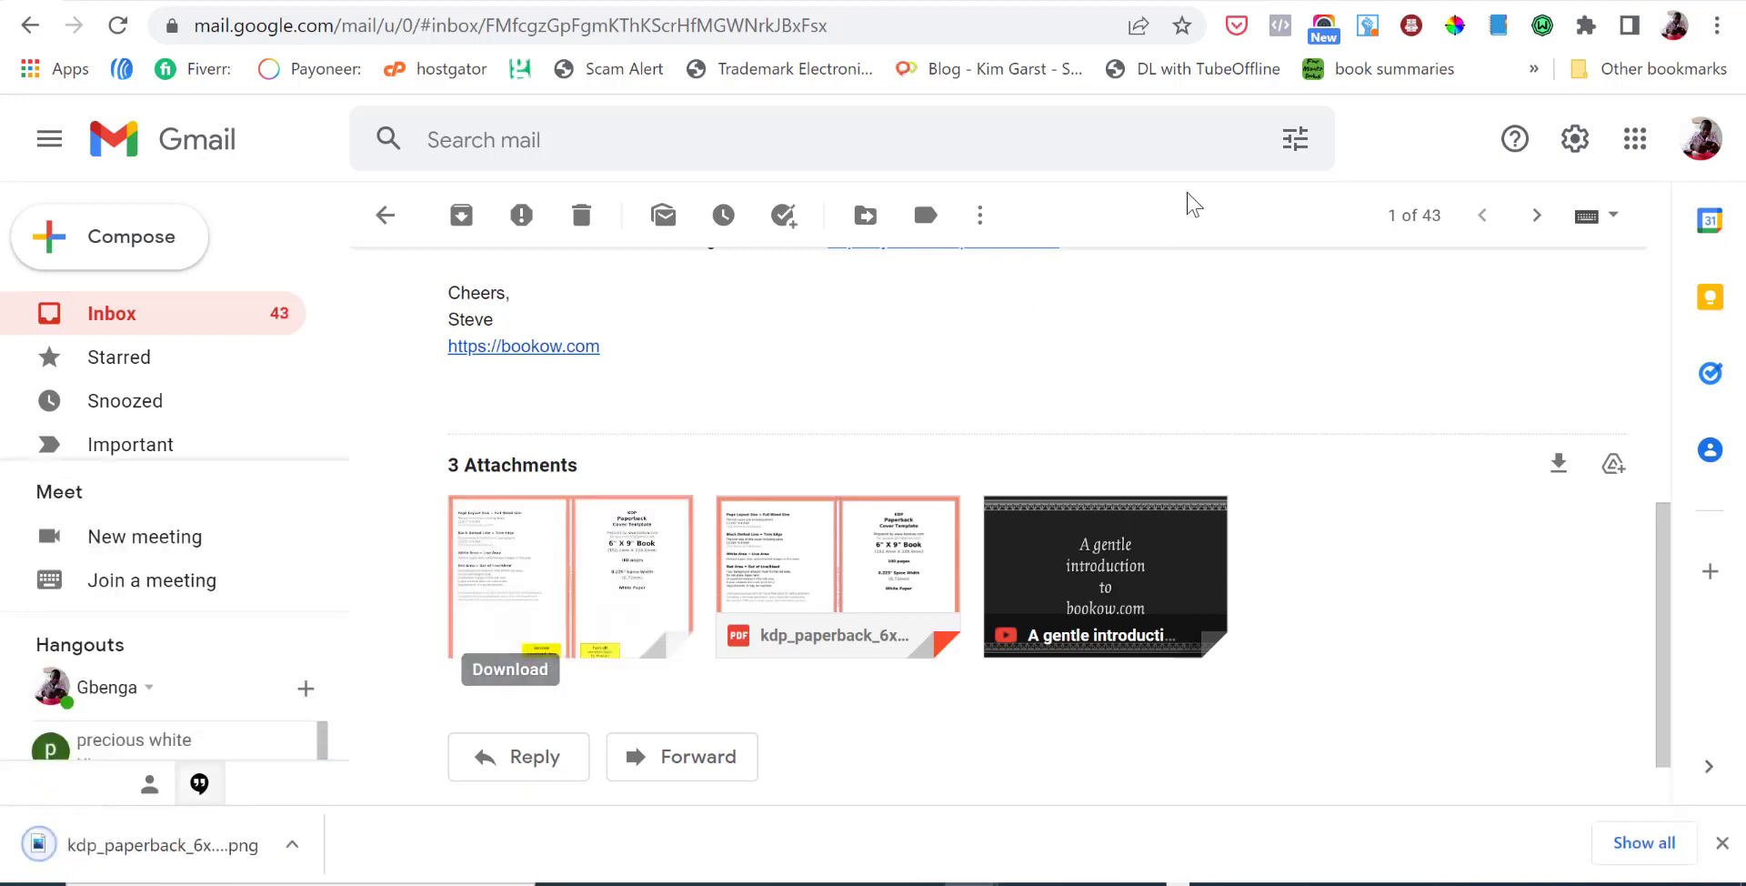
Return to the Canva cover design and upload the kdp_paperback_6x9_100_white_6942 image from Downloads.
{"action": "mouse_move", "coordinate": [971, 880]}
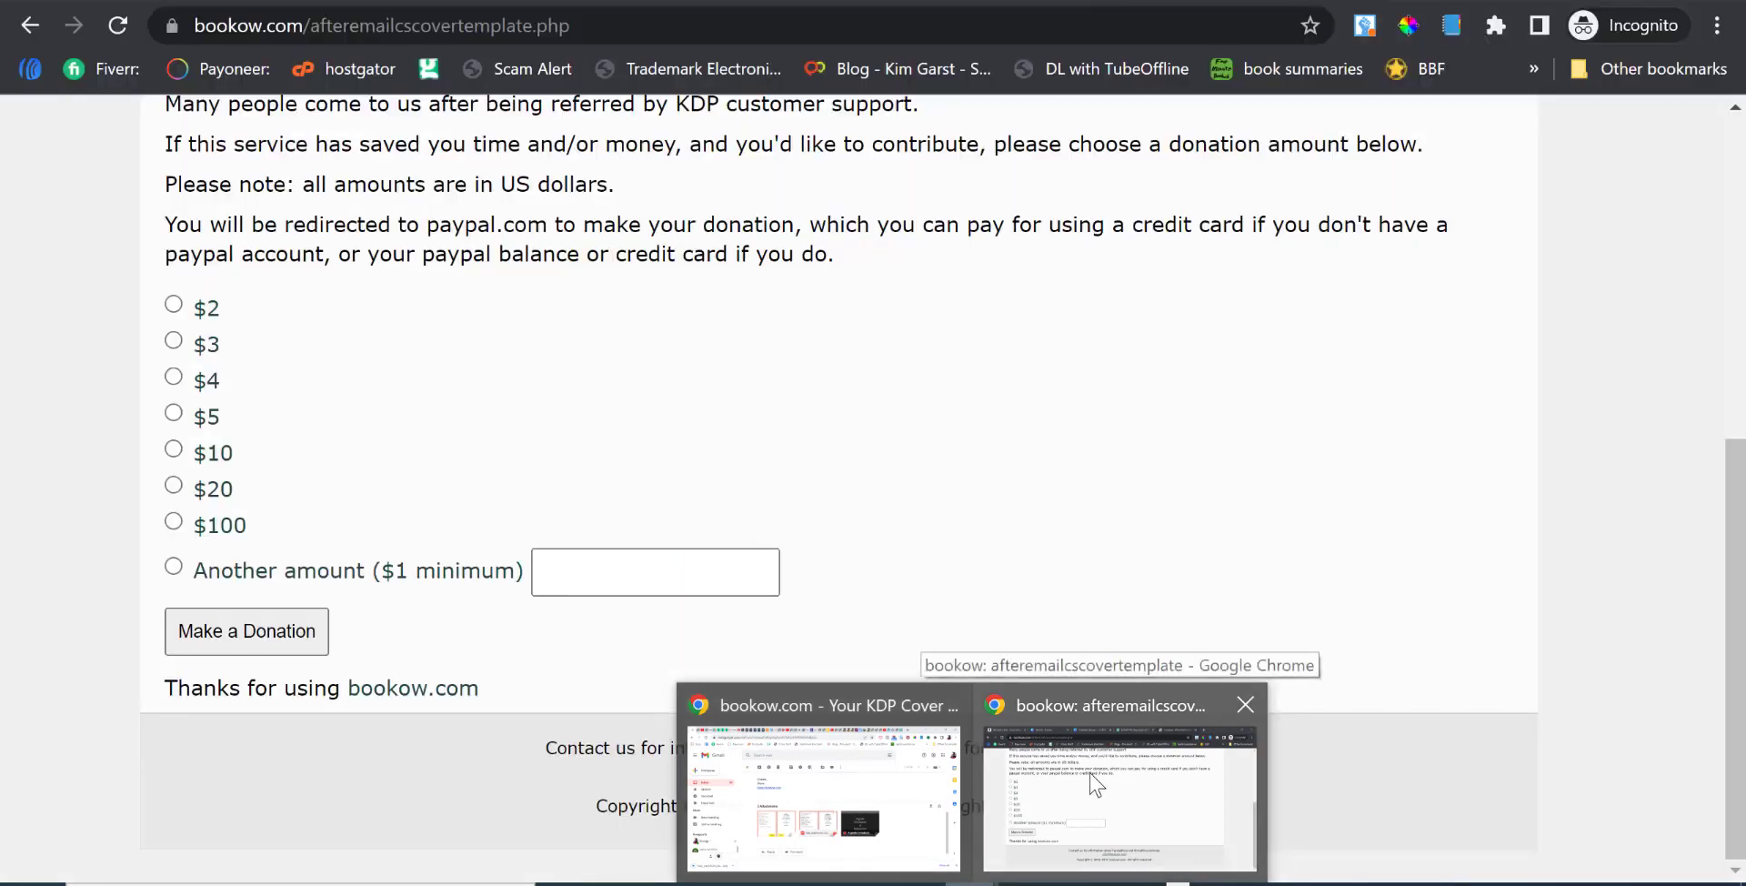
{"action": "left_click", "coordinate": [1091, 778]}
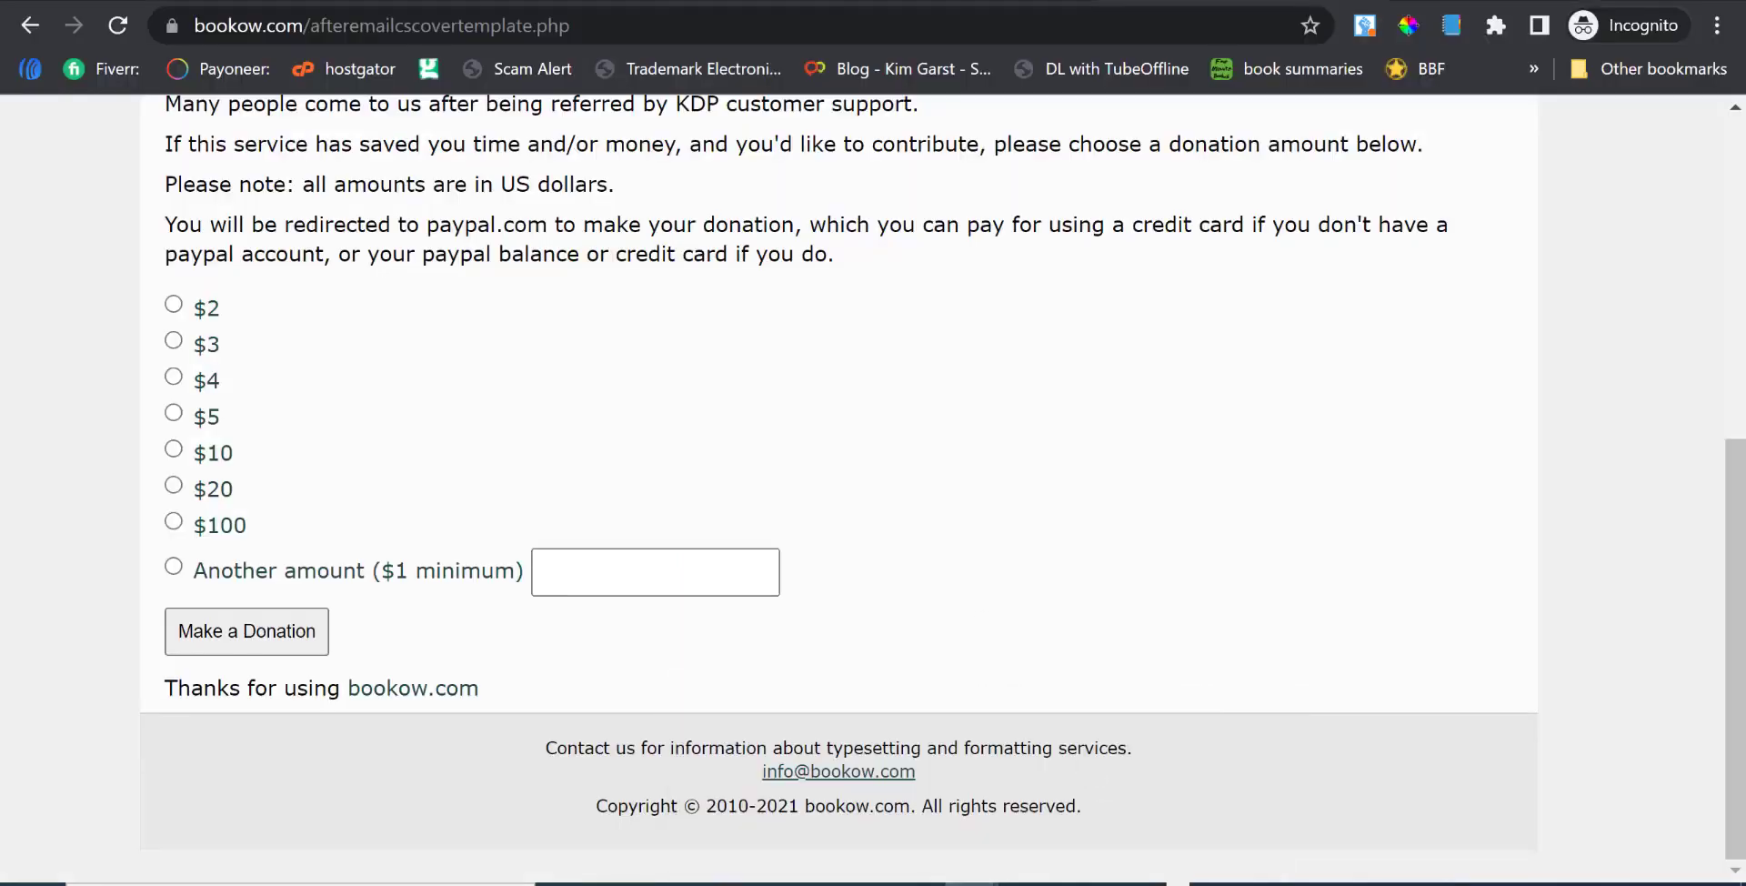
{"action": "left_click", "coordinate": [668, 2]}
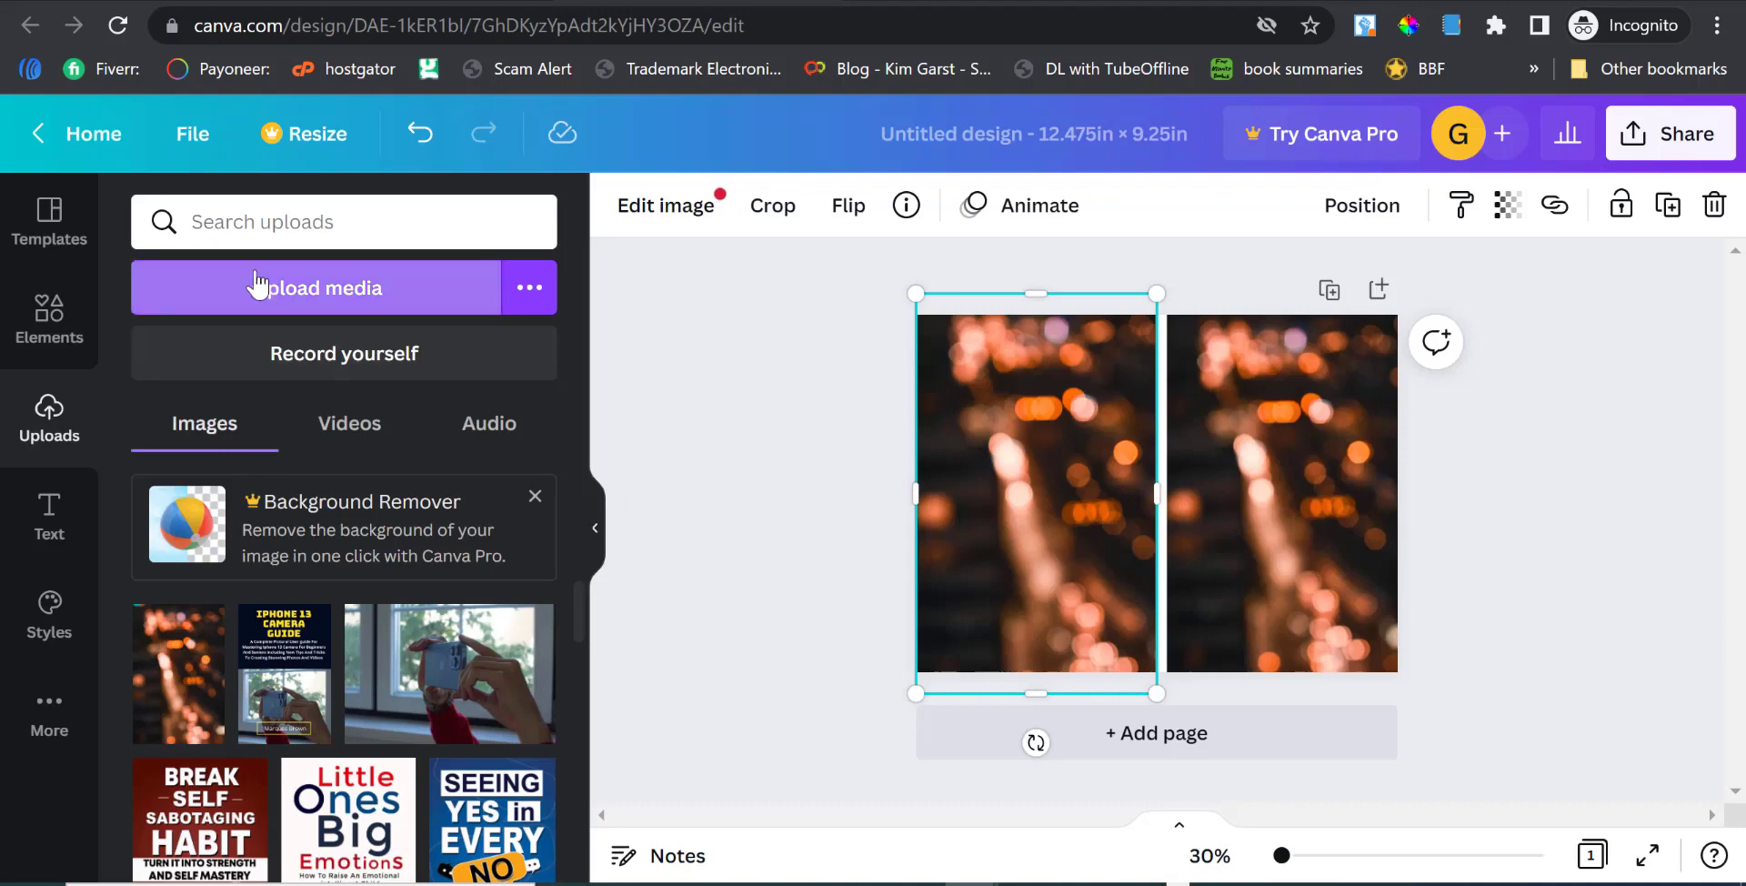
{"action": "left_click", "coordinate": [351, 278]}
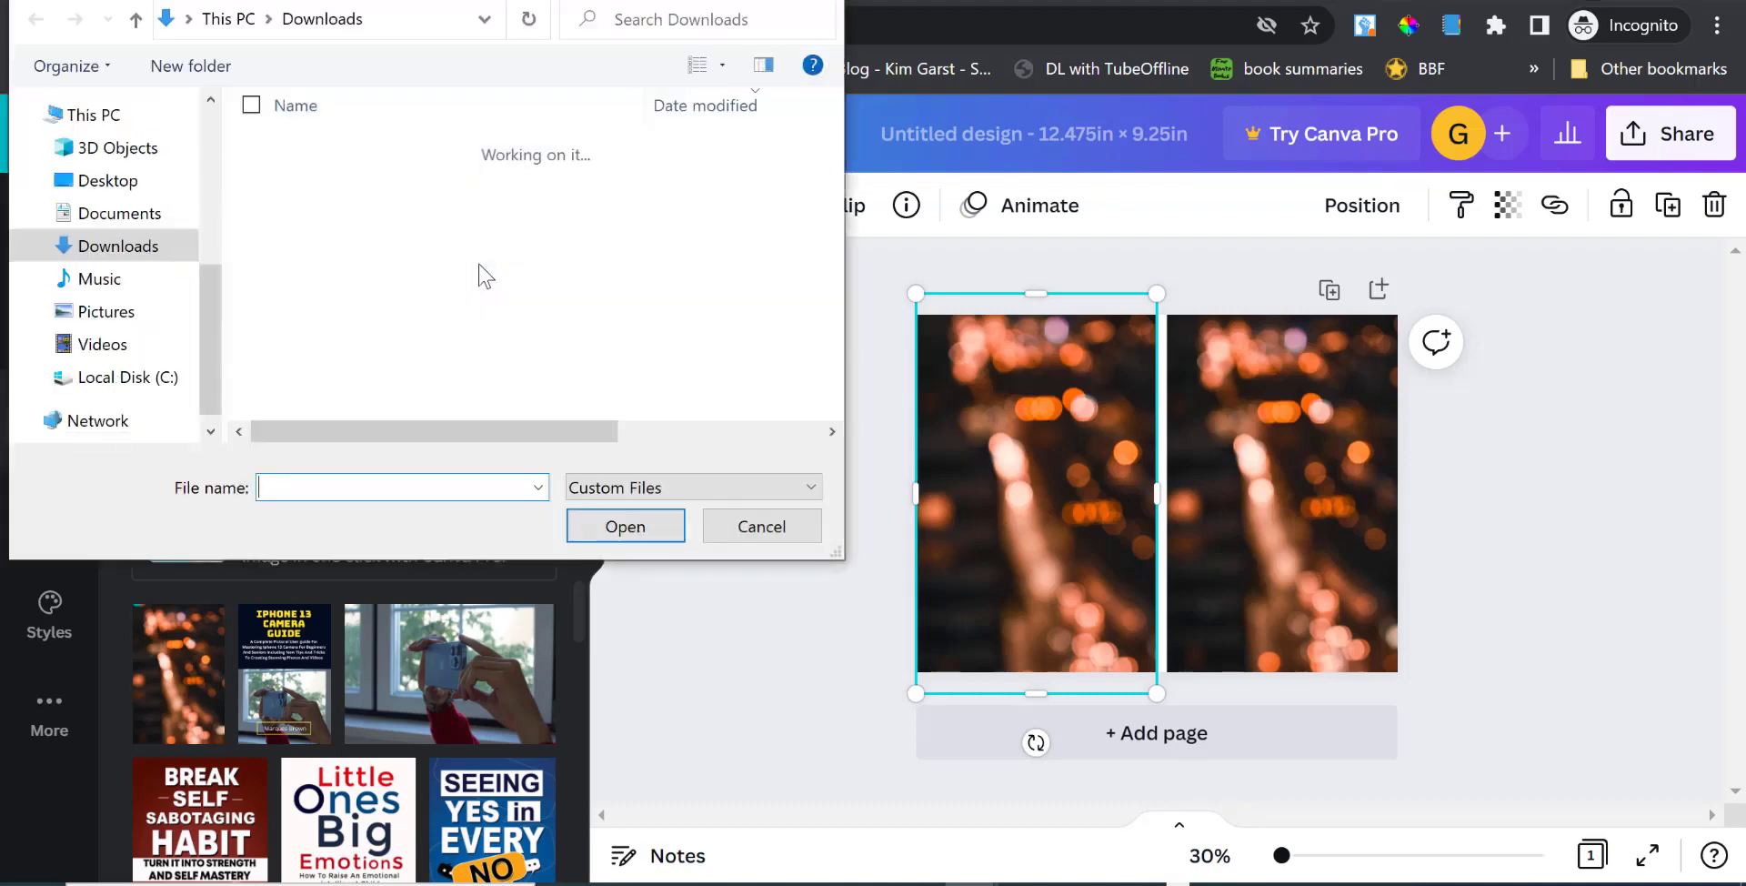
{"action": "left_click", "coordinate": [389, 180]}
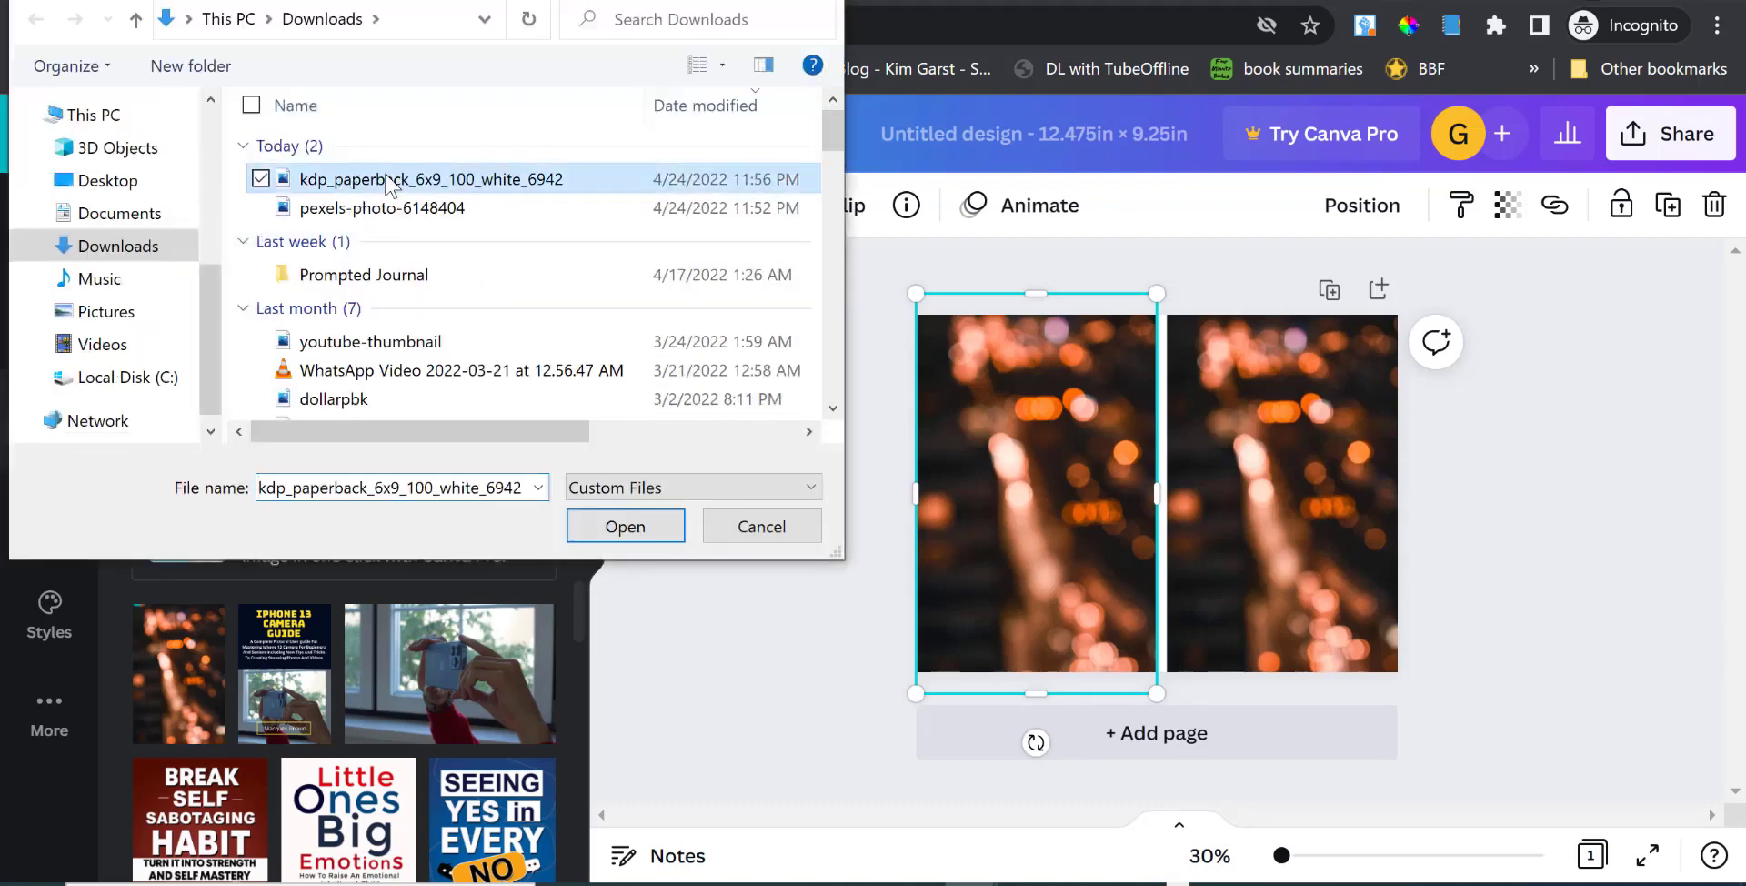
{"action": "left_click", "coordinate": [636, 526]}
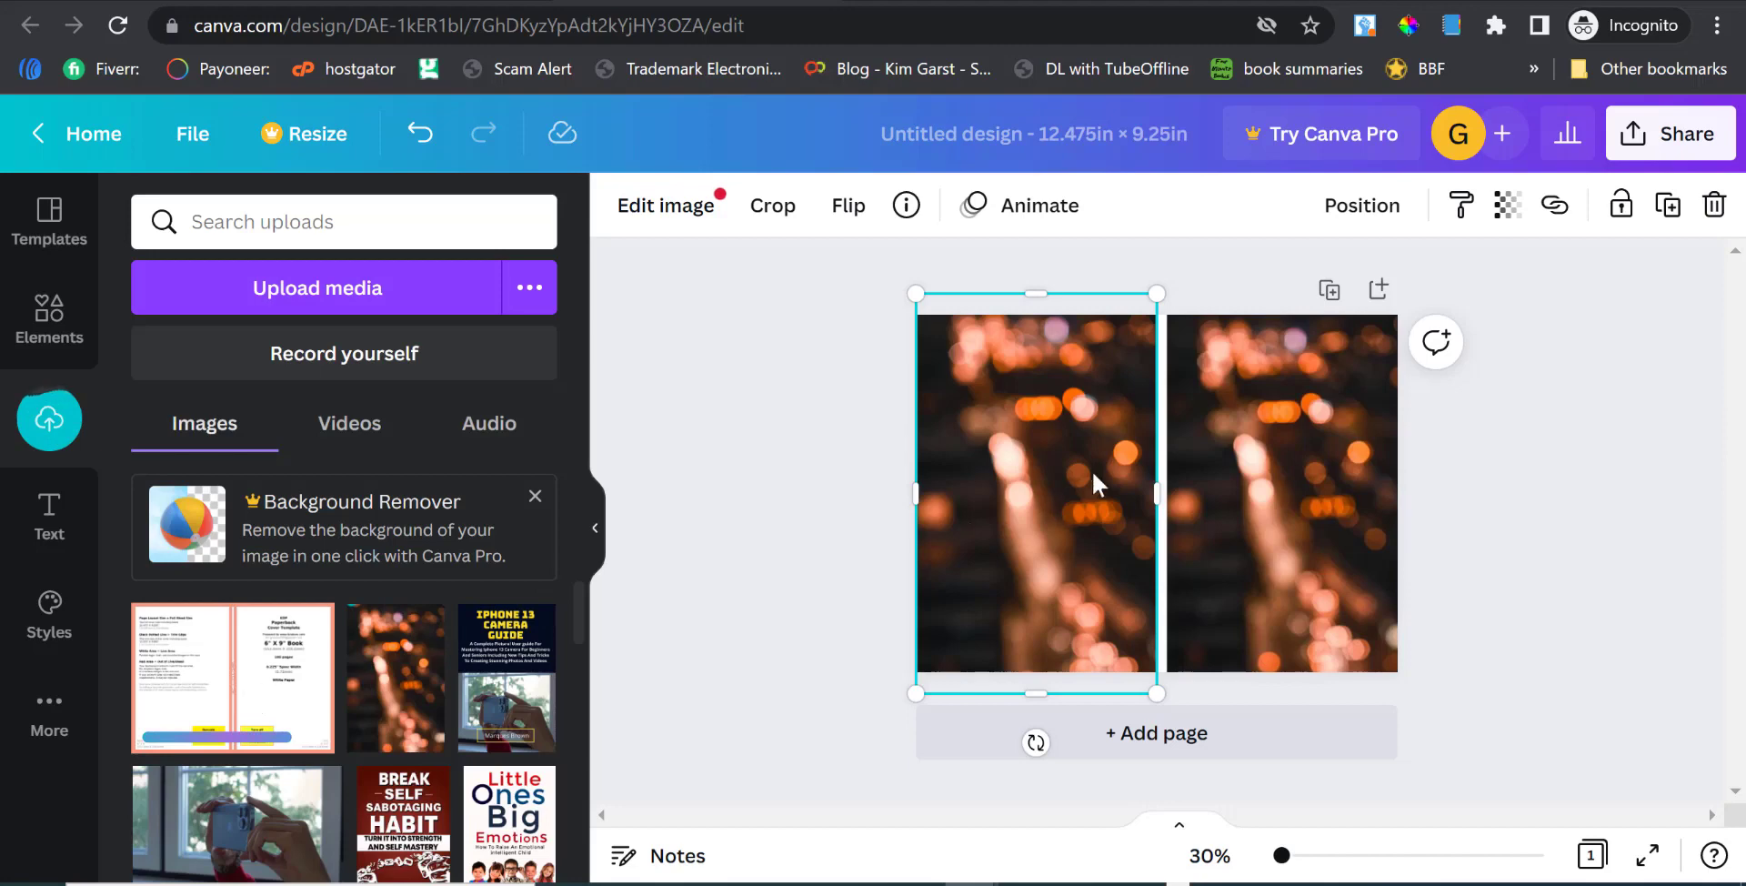
Move both street lights photos off the page and place the uploaded cover template, enlarged to cover the whole page.
{"action": "left_click_drag", "start_coordinate": [1056, 491], "coordinate": [806, 545]}
{"action": "left_click_drag", "start_coordinate": [1309, 546], "coordinate": [1559, 553]}
{"action": "left_click", "coordinate": [211, 705]}
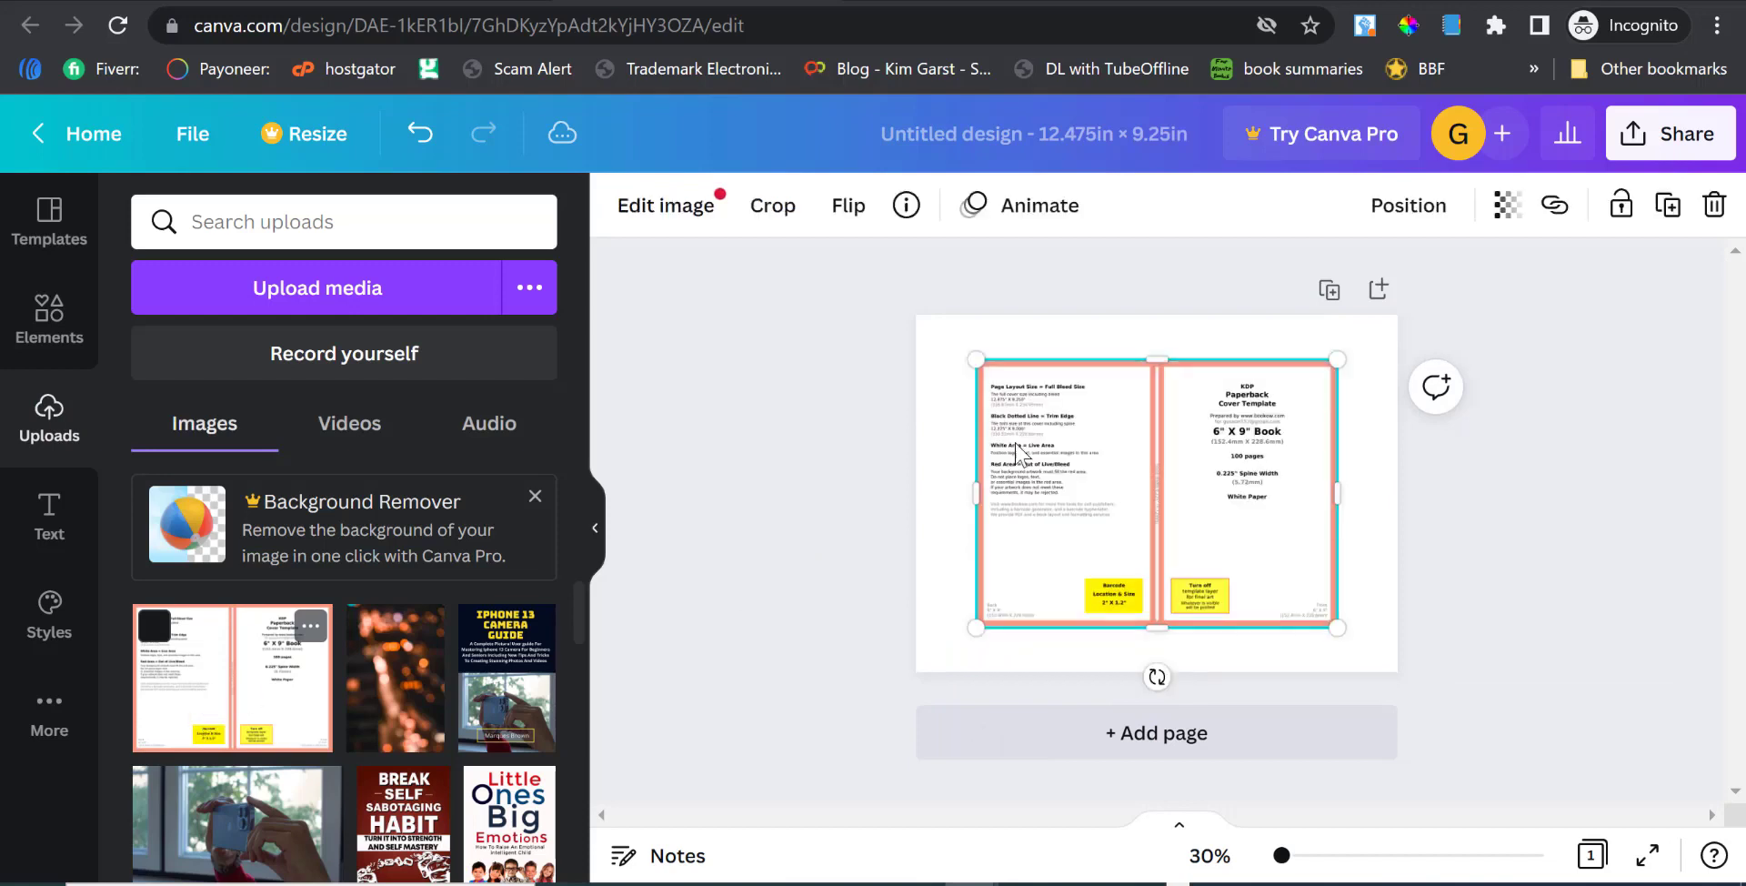
{"action": "left_click_drag", "start_coordinate": [972, 358], "coordinate": [915, 315]}
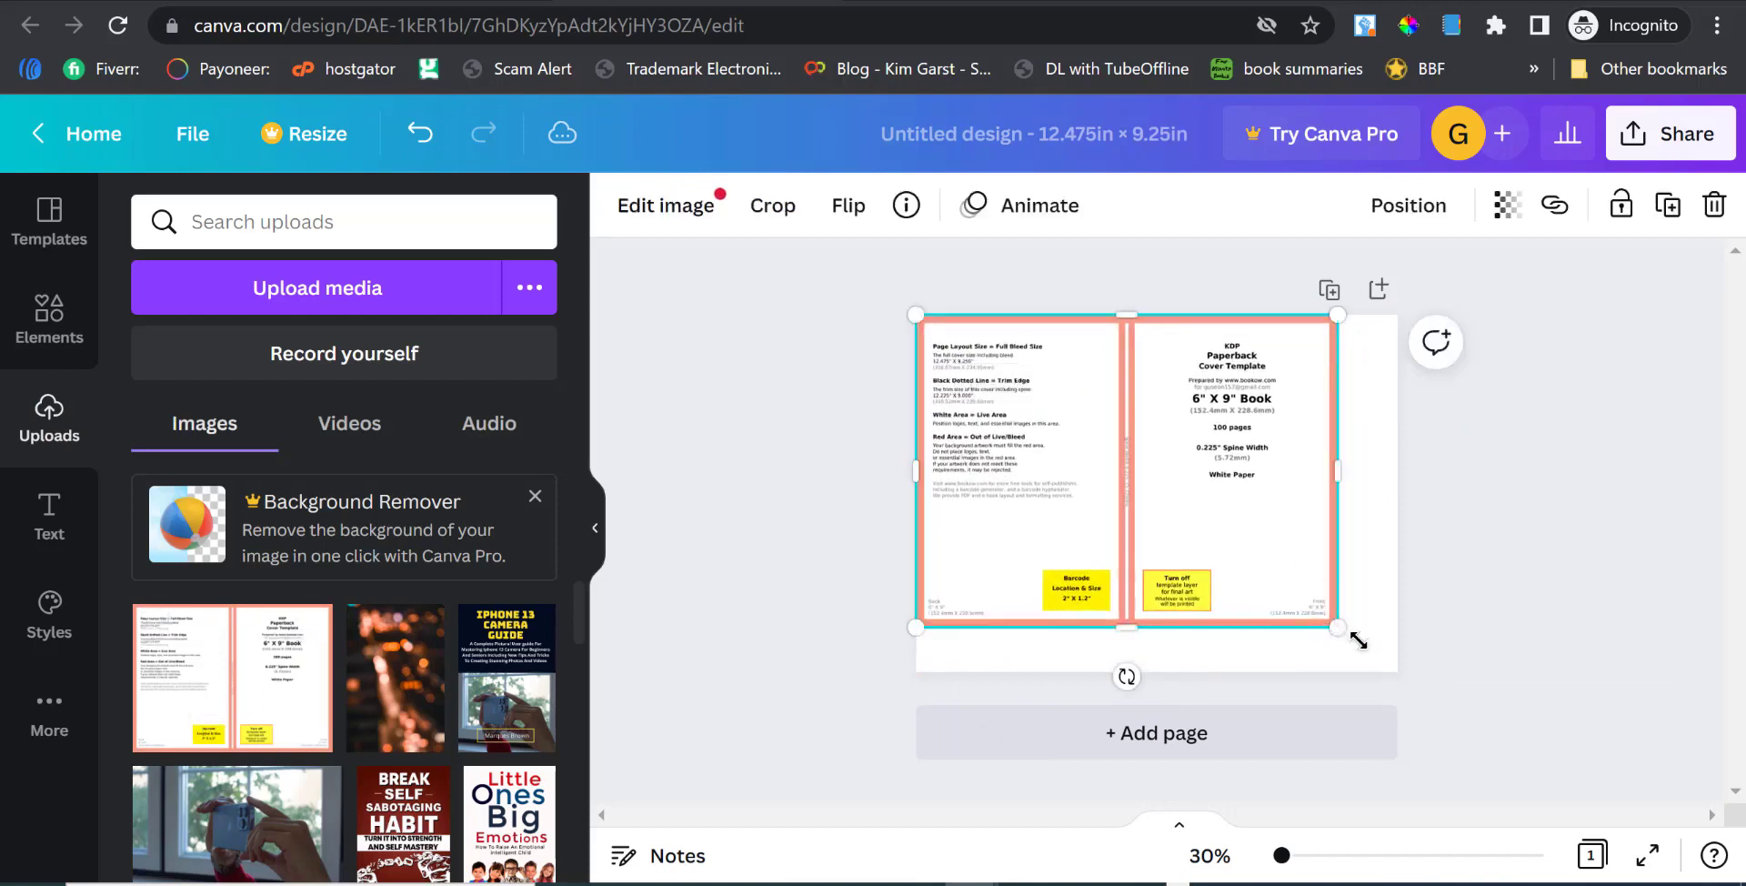
{"action": "left_click_drag", "start_coordinate": [1357, 640], "coordinate": [1418, 686]}
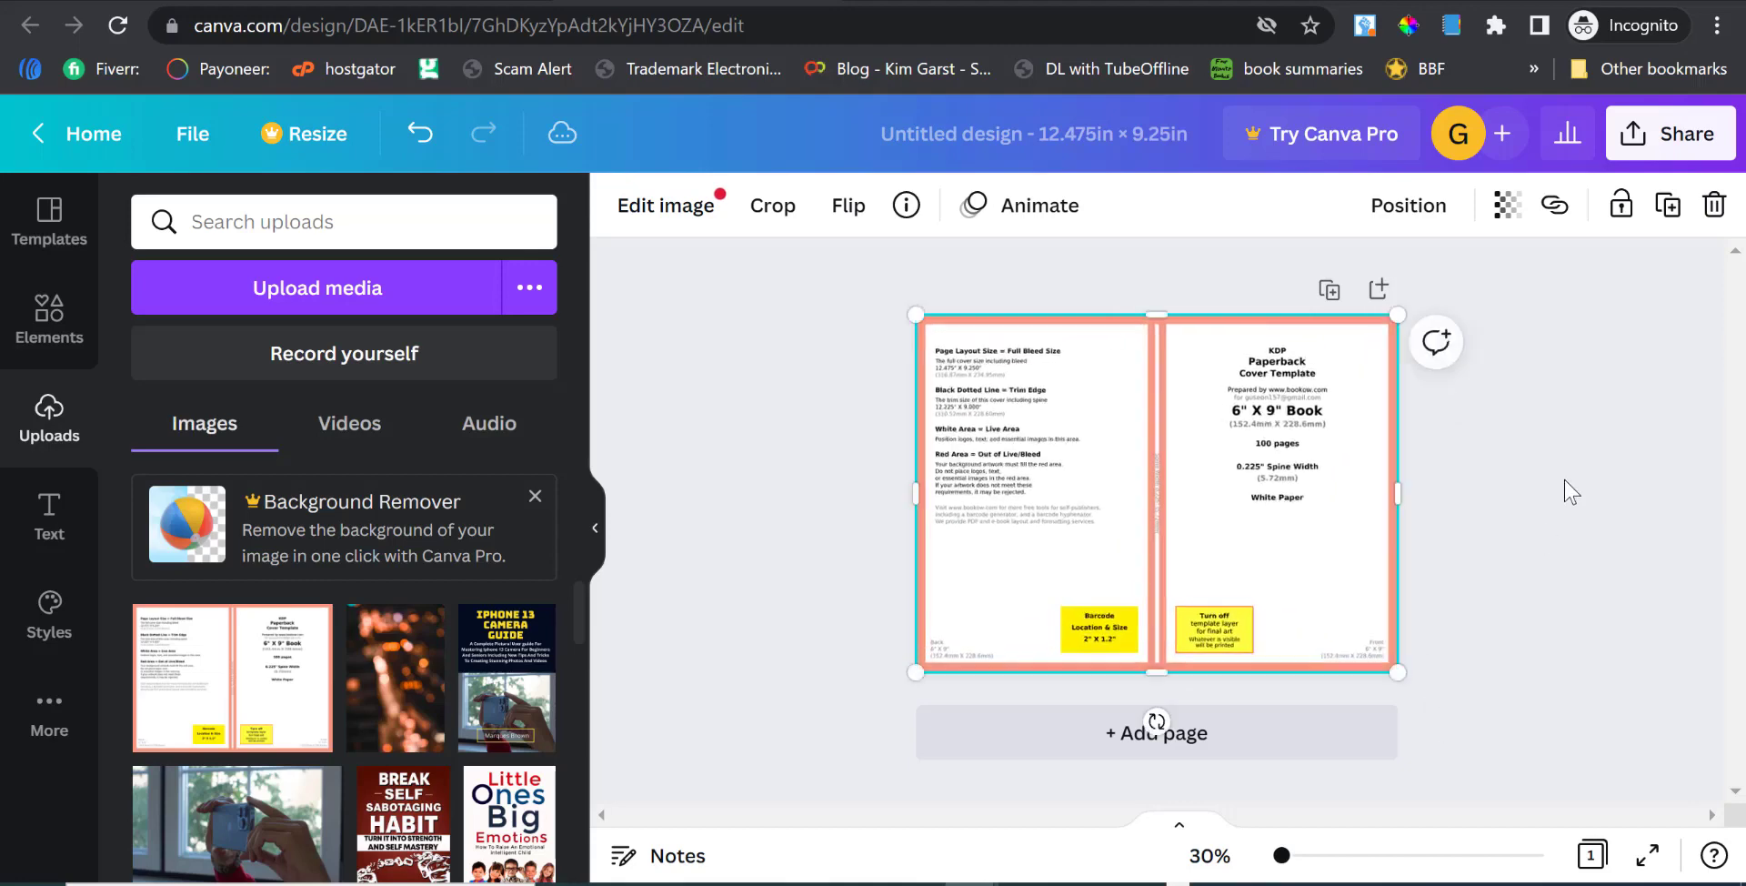
{"action": "left_click", "coordinate": [1564, 480]}
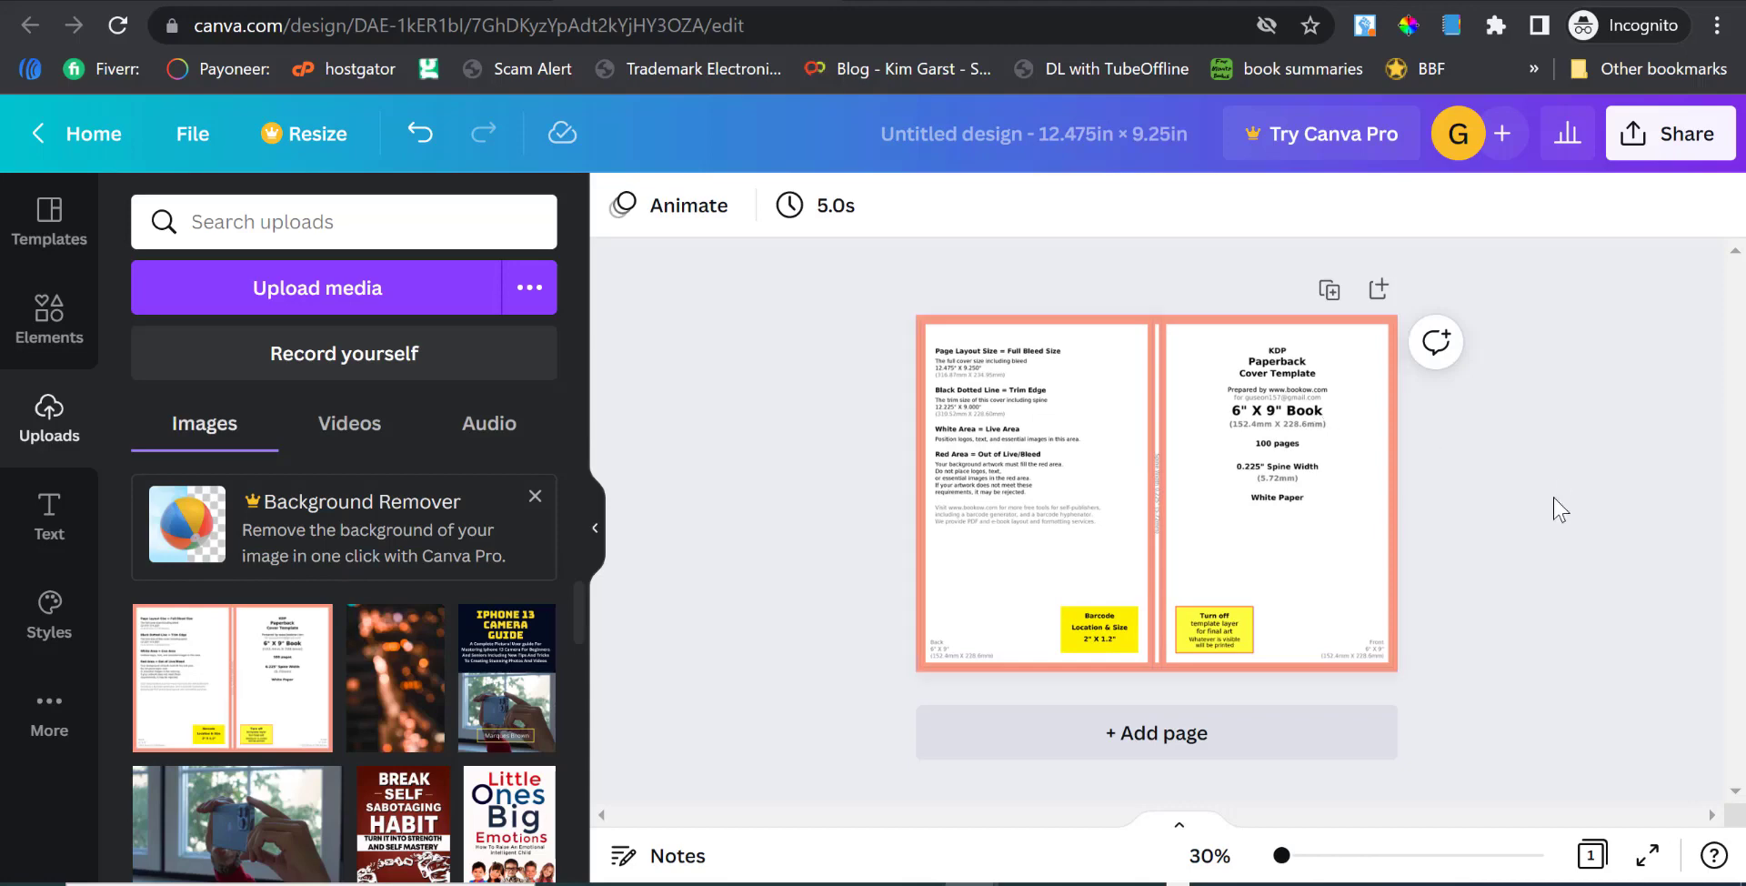
{"action": "left_click", "coordinate": [1309, 530]}
{"action": "left_click", "coordinate": [821, 478]}
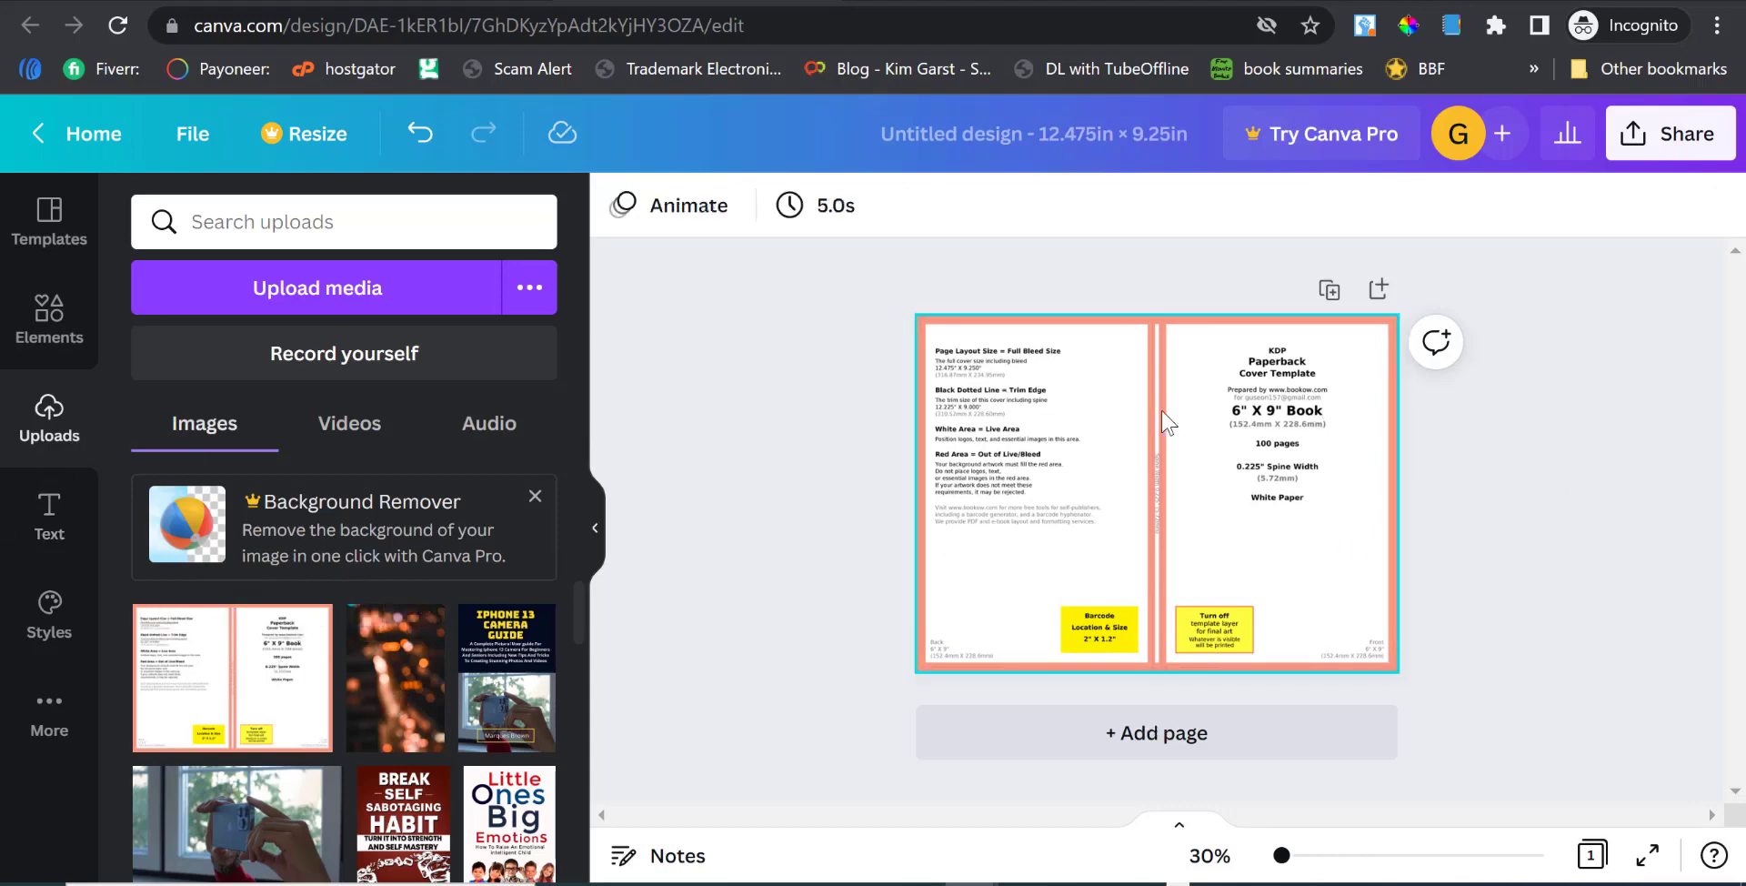
{"action": "left_click", "coordinate": [1078, 402]}
{"action": "right_click", "coordinate": [1067, 410]}
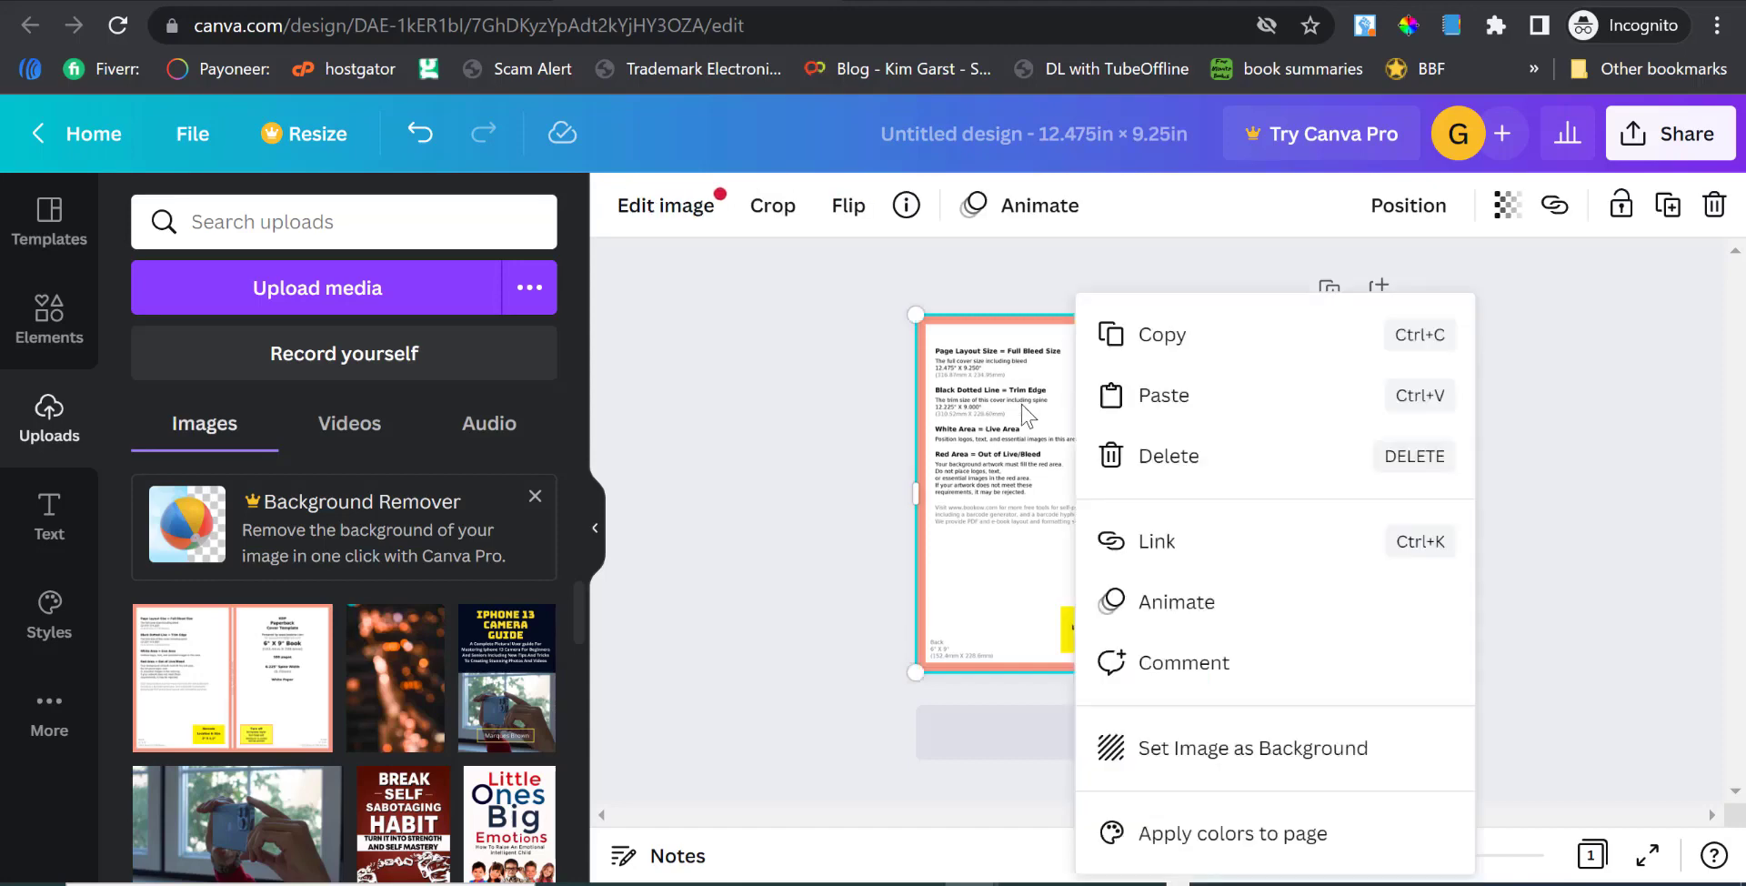
{"action": "left_click", "coordinate": [1028, 413]}
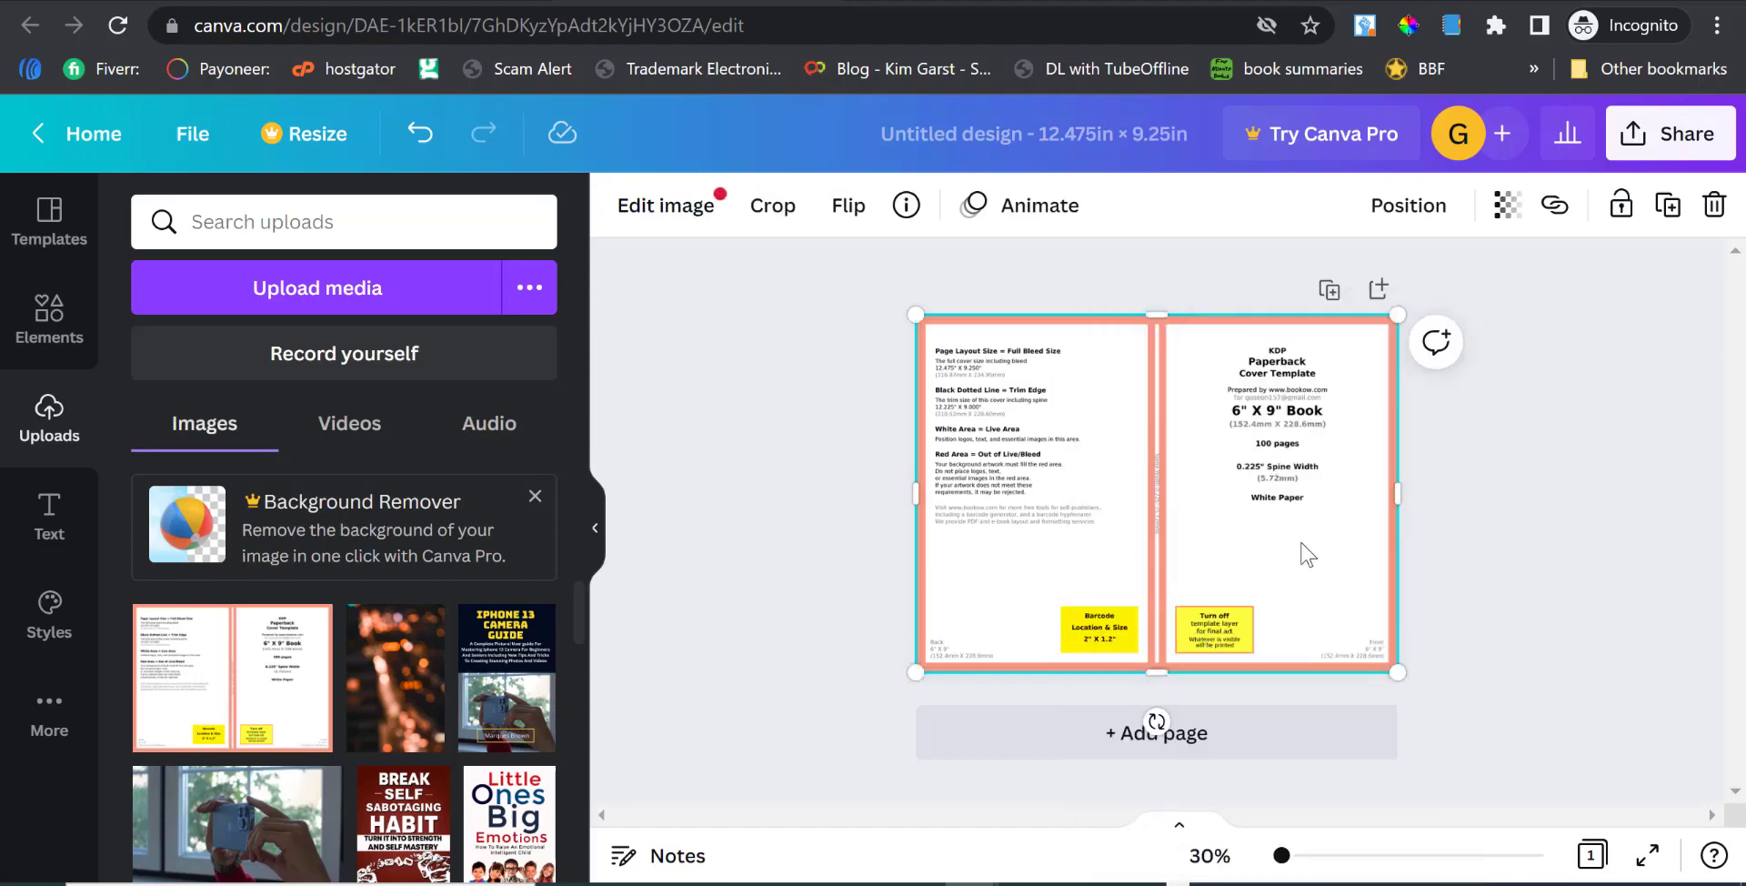
Reduce the opacity of the paperback cover template image so its guides appear faded.
{"action": "right_click", "coordinate": [1310, 368]}
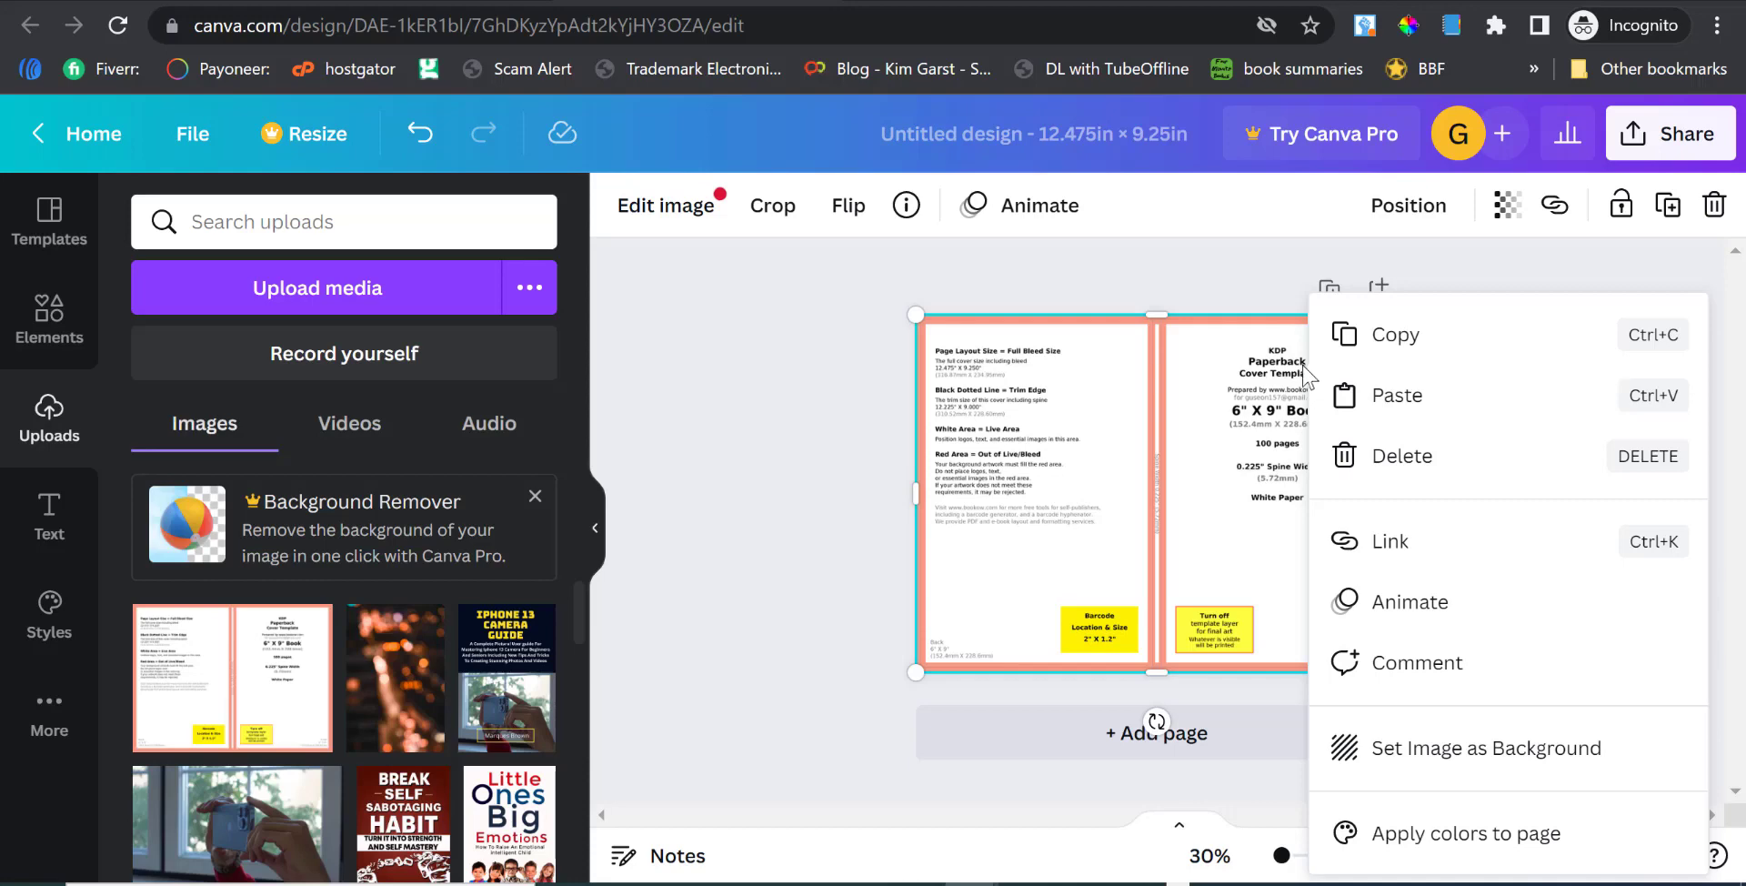
{"action": "left_click", "coordinate": [1238, 414]}
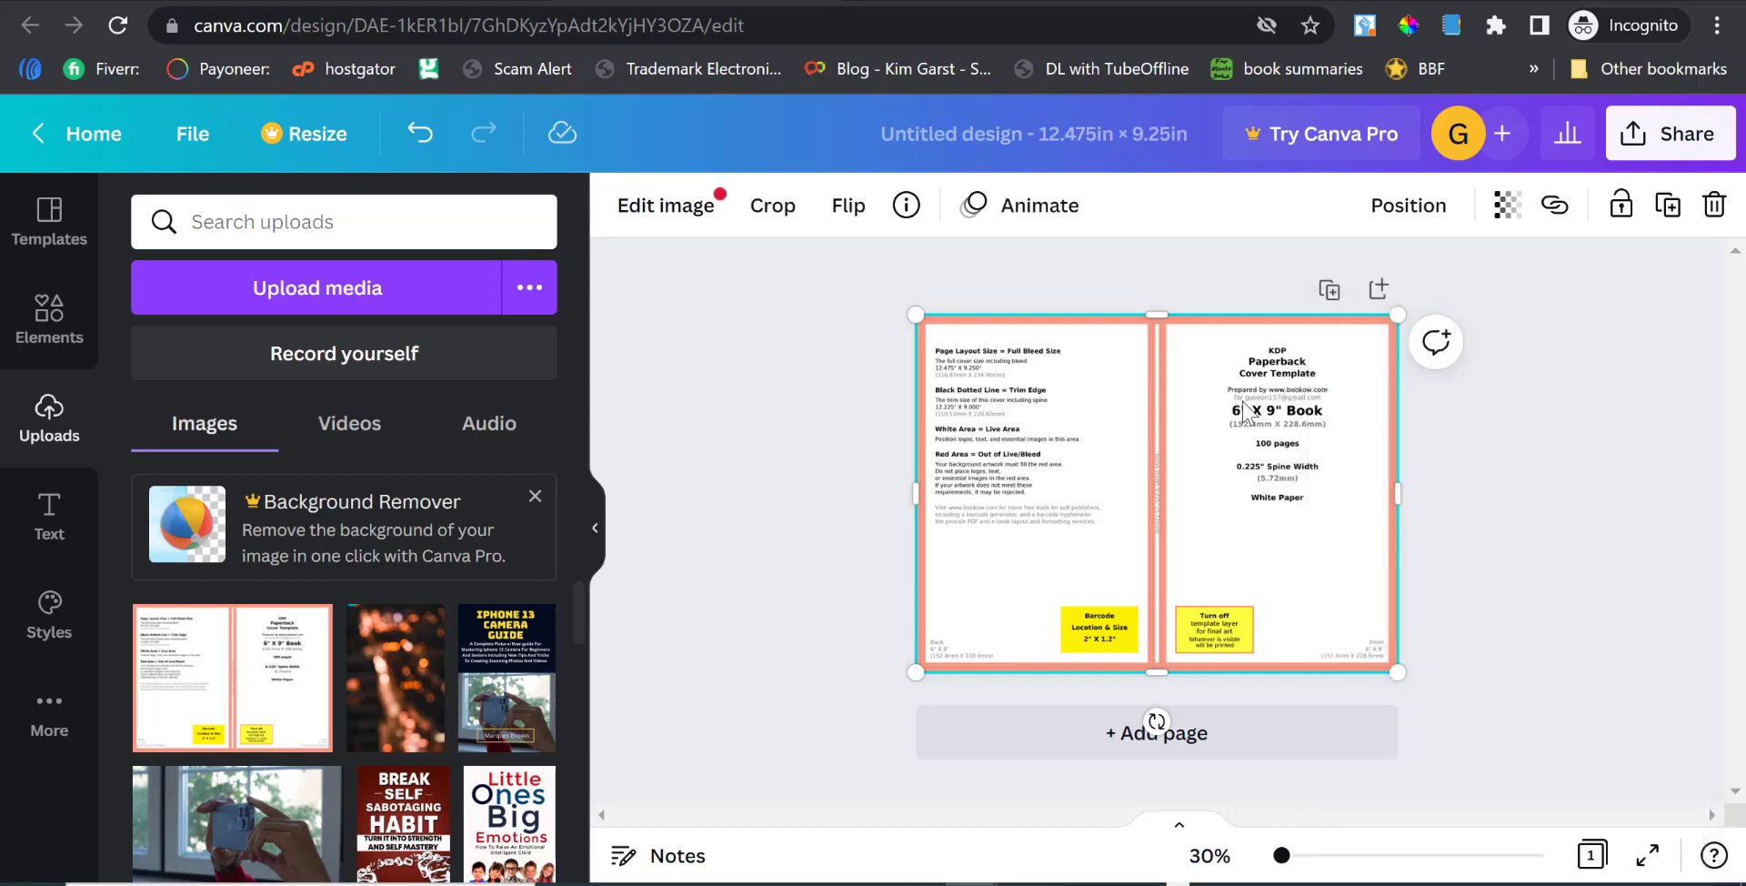
{"action": "left_click", "coordinate": [1507, 205]}
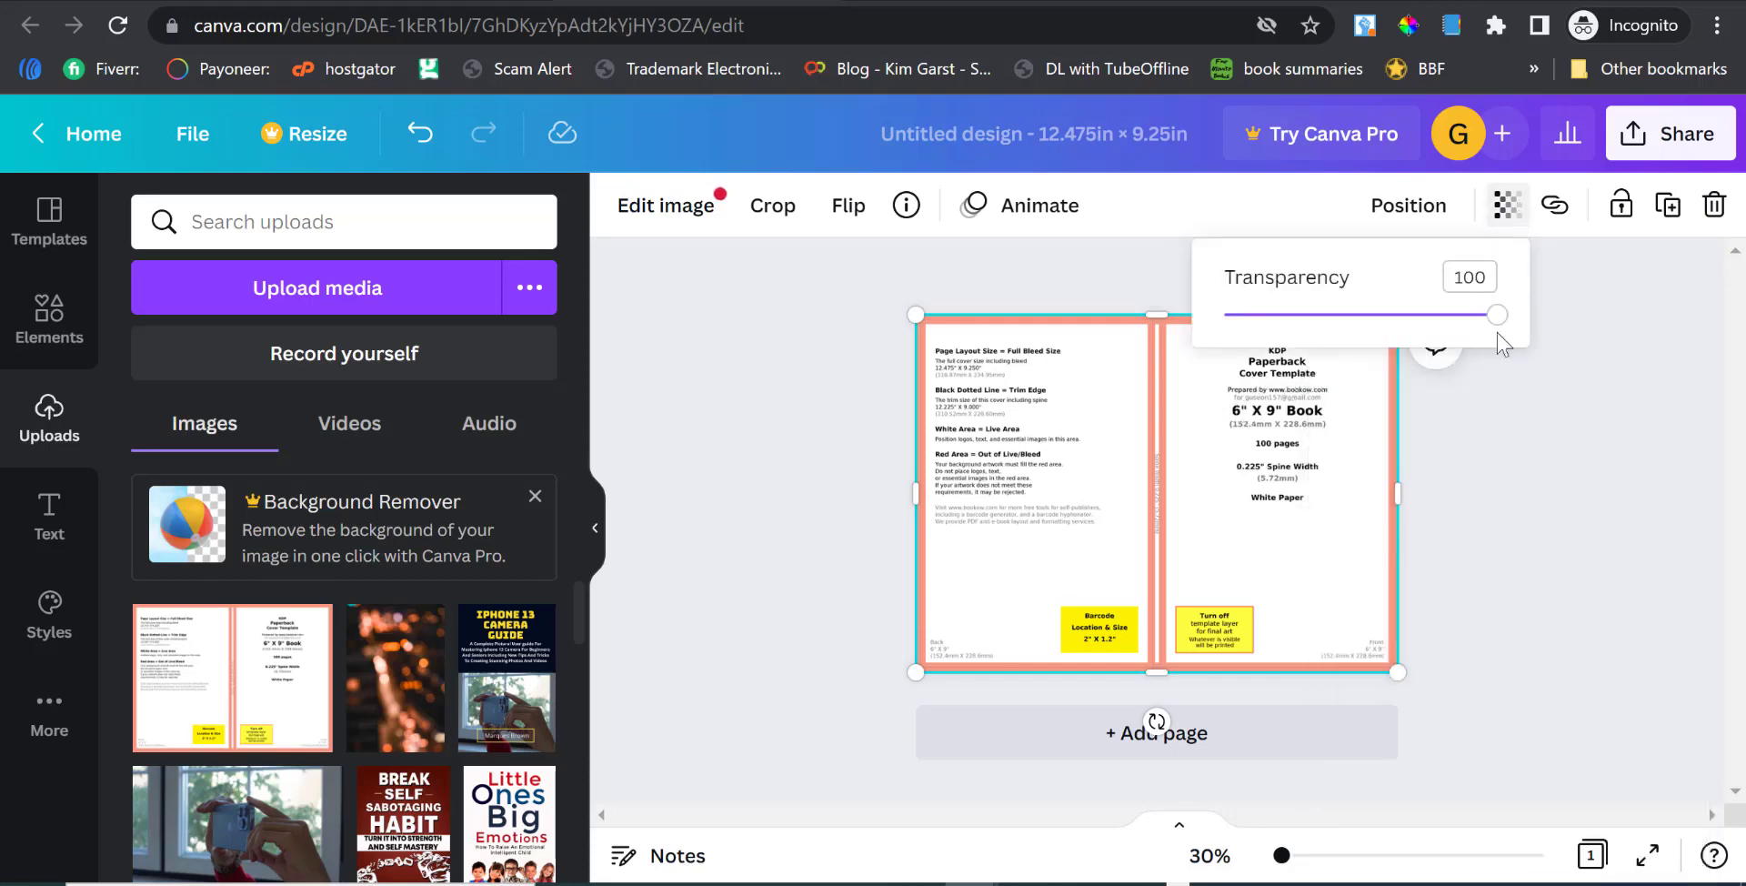
{"action": "left_click_drag", "start_coordinate": [1425, 315], "coordinate": [1349, 318]}
{"action": "left_click", "coordinate": [1517, 411]}
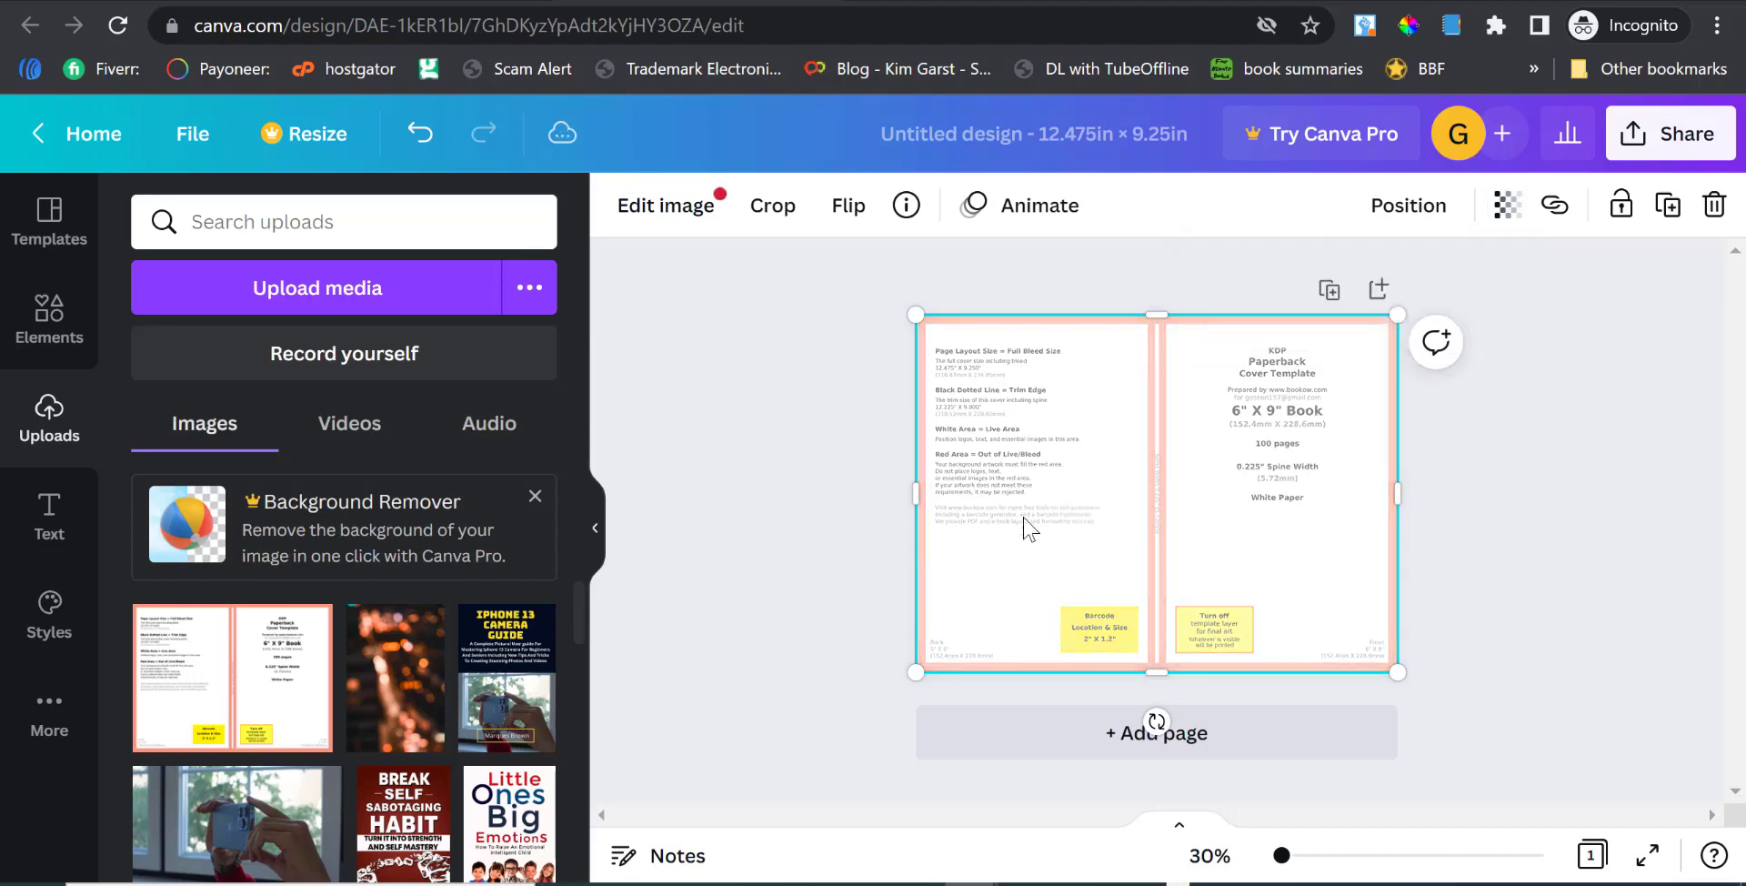
Place the uploaded orange city-lights photo over the back cover area and resize it to full height, ending at the spine edge.
{"action": "left_click_drag", "start_coordinate": [419, 653], "coordinate": [954, 385]}
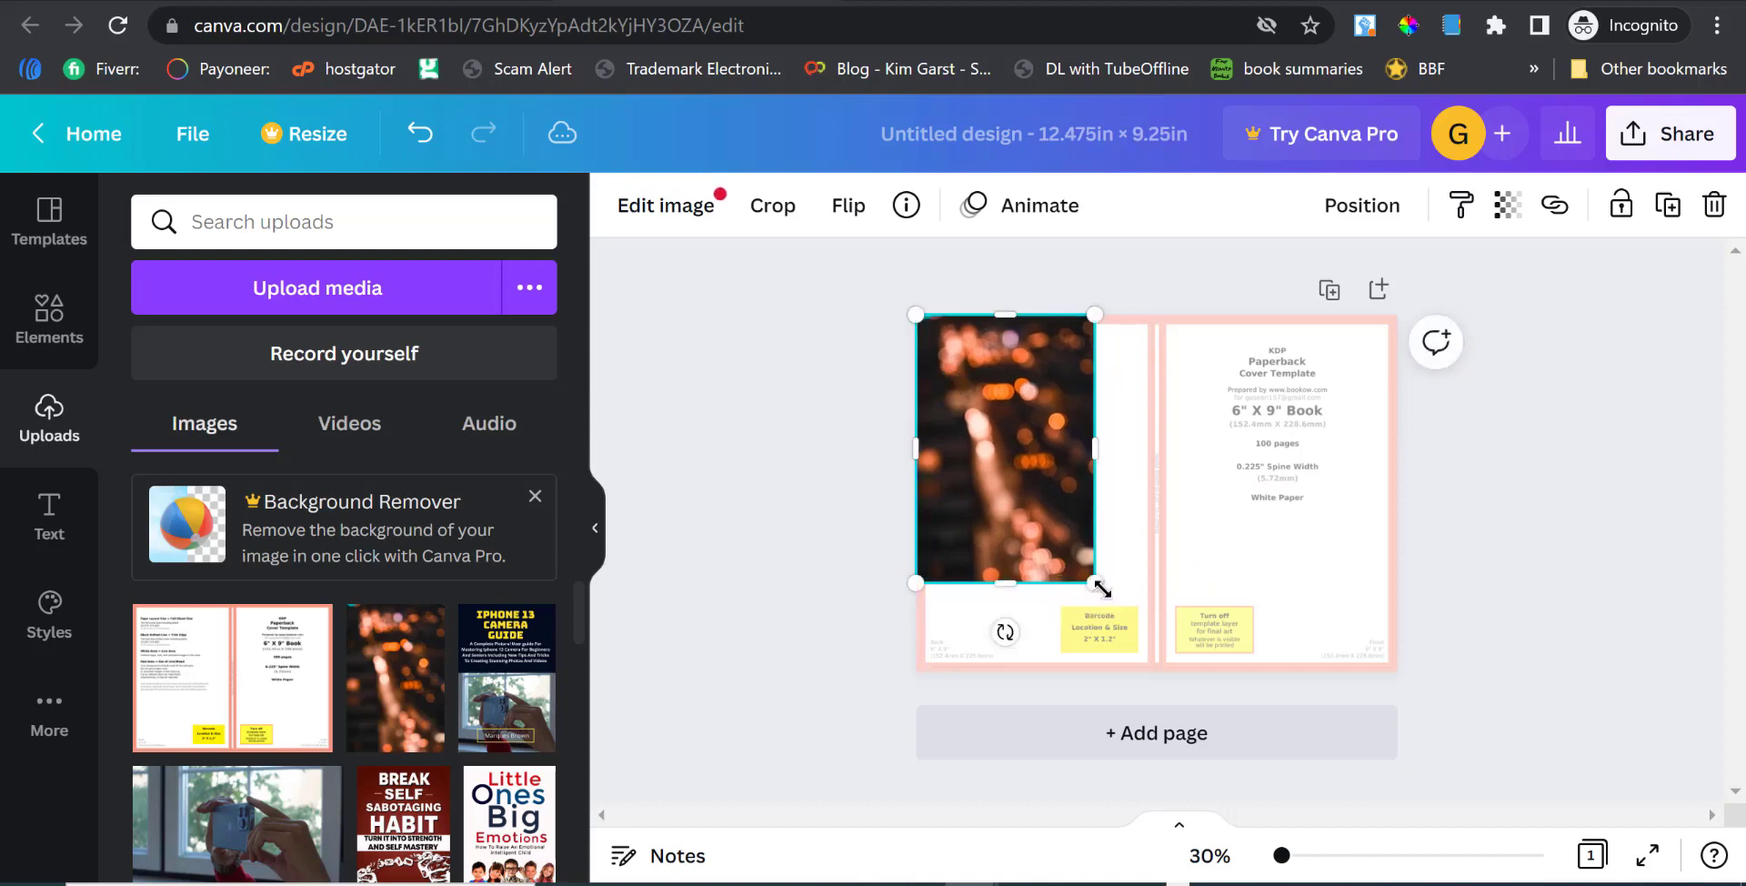
{"action": "left_click_drag", "start_coordinate": [1097, 579], "coordinate": [1165, 673]}
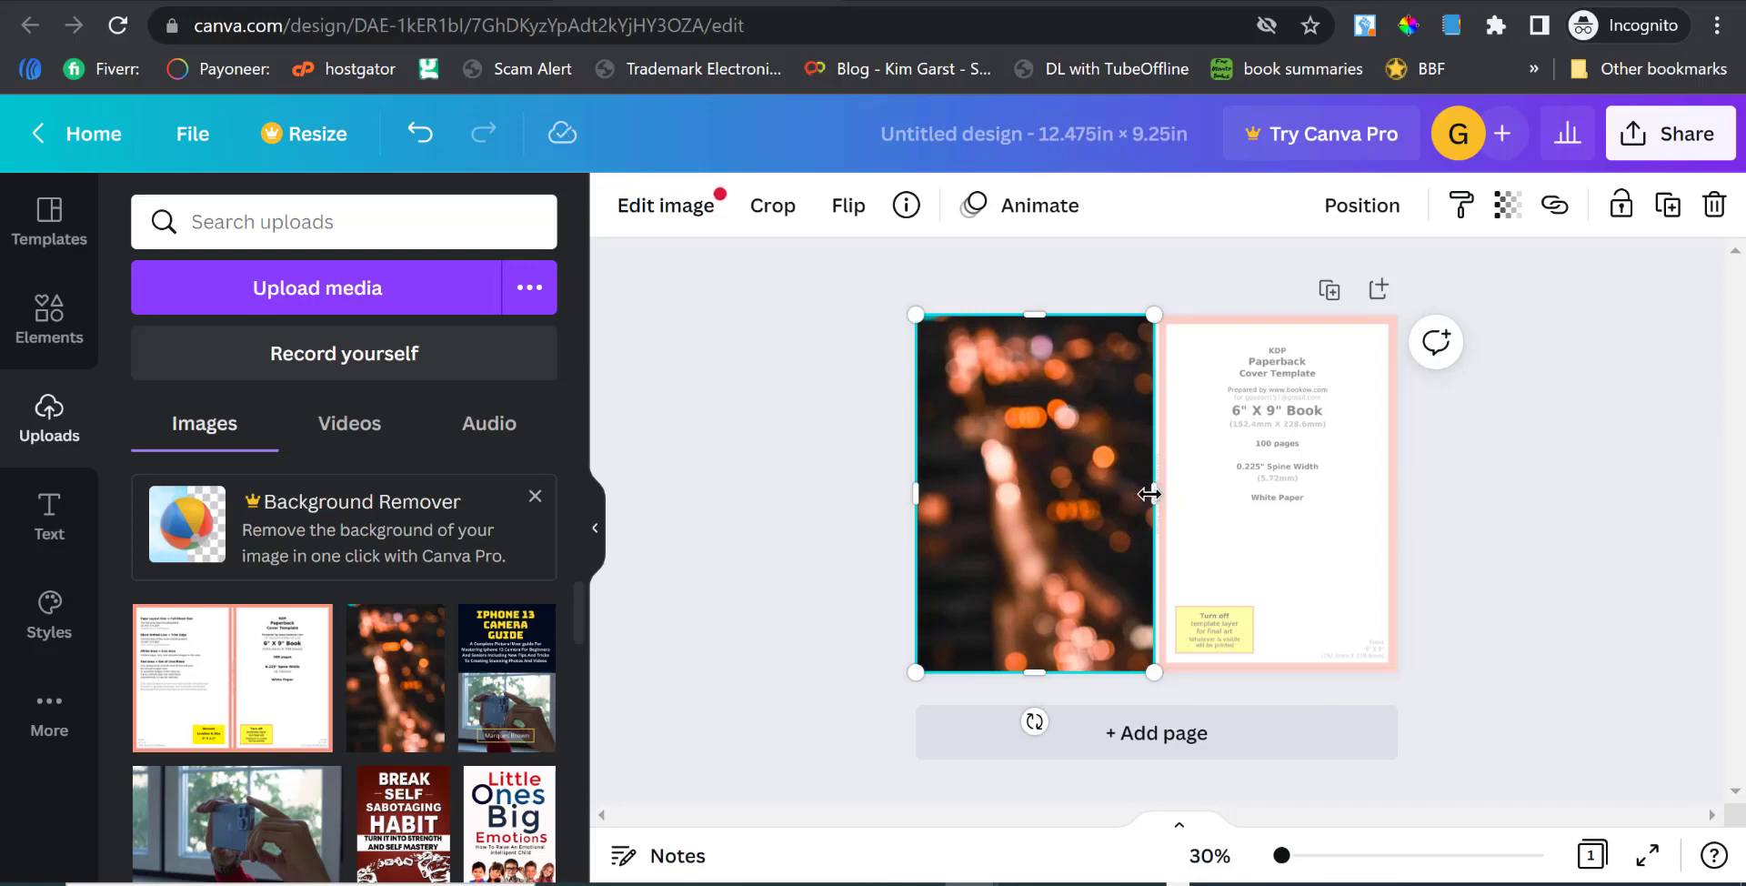
{"action": "left_click_drag", "start_coordinate": [1144, 494], "coordinate": [1113, 503]}
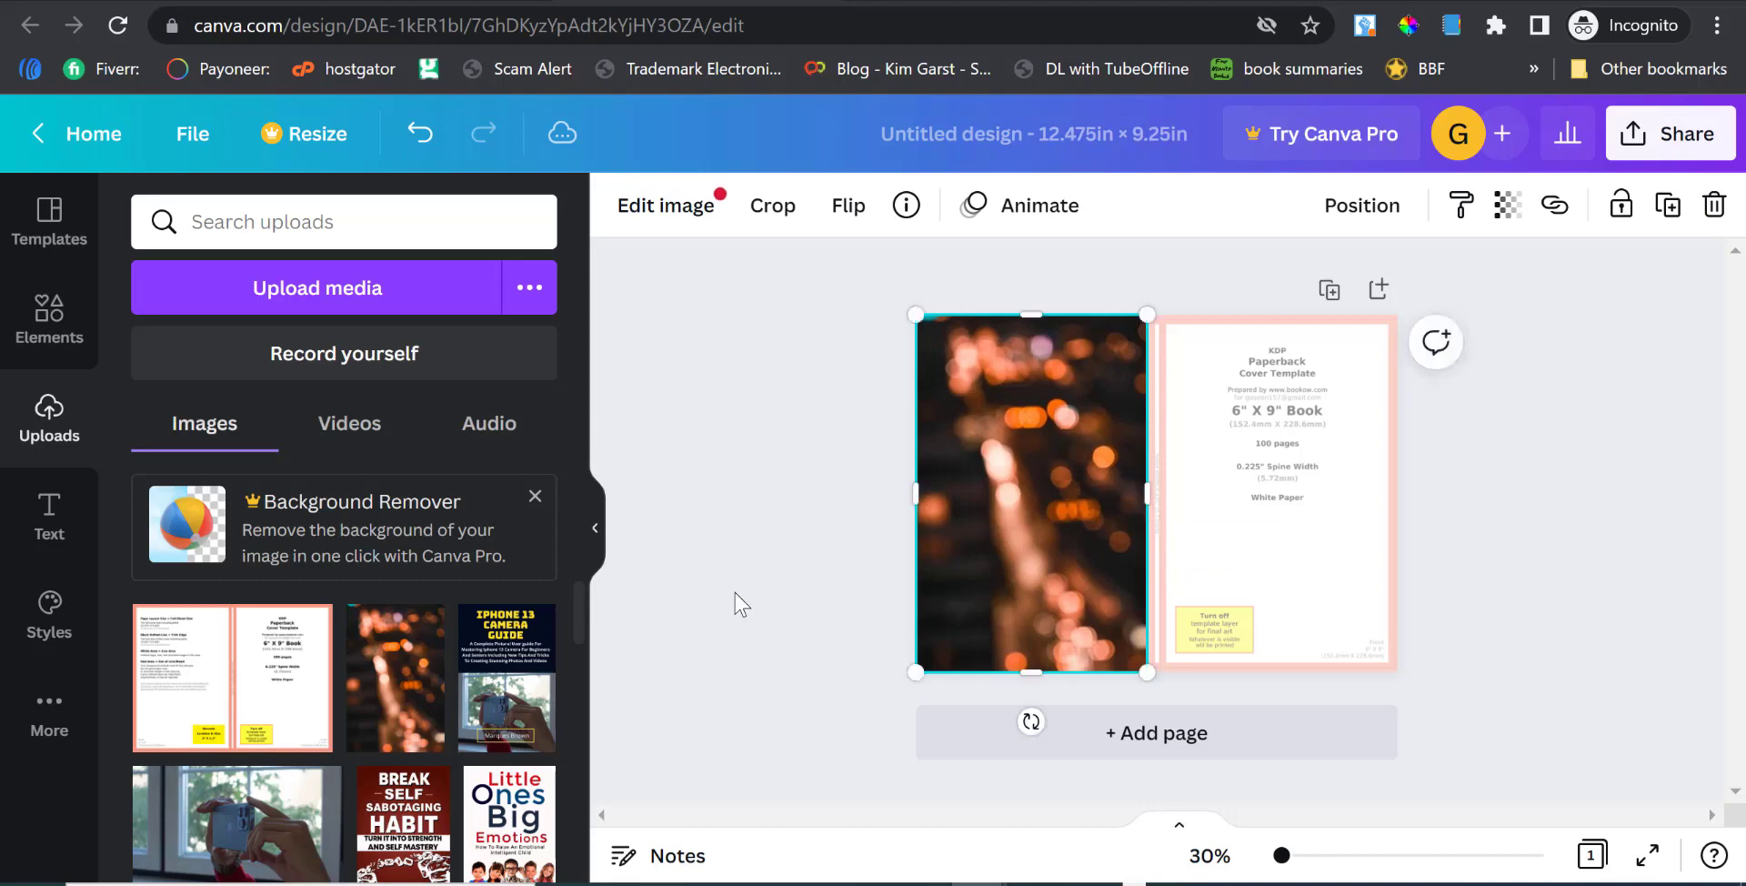
Place a second copy of the city-lights photo over the front cover area and enlarge it to about 6.2 by 9.3 in.
{"action": "left_click_drag", "start_coordinate": [372, 684], "coordinate": [1274, 452]}
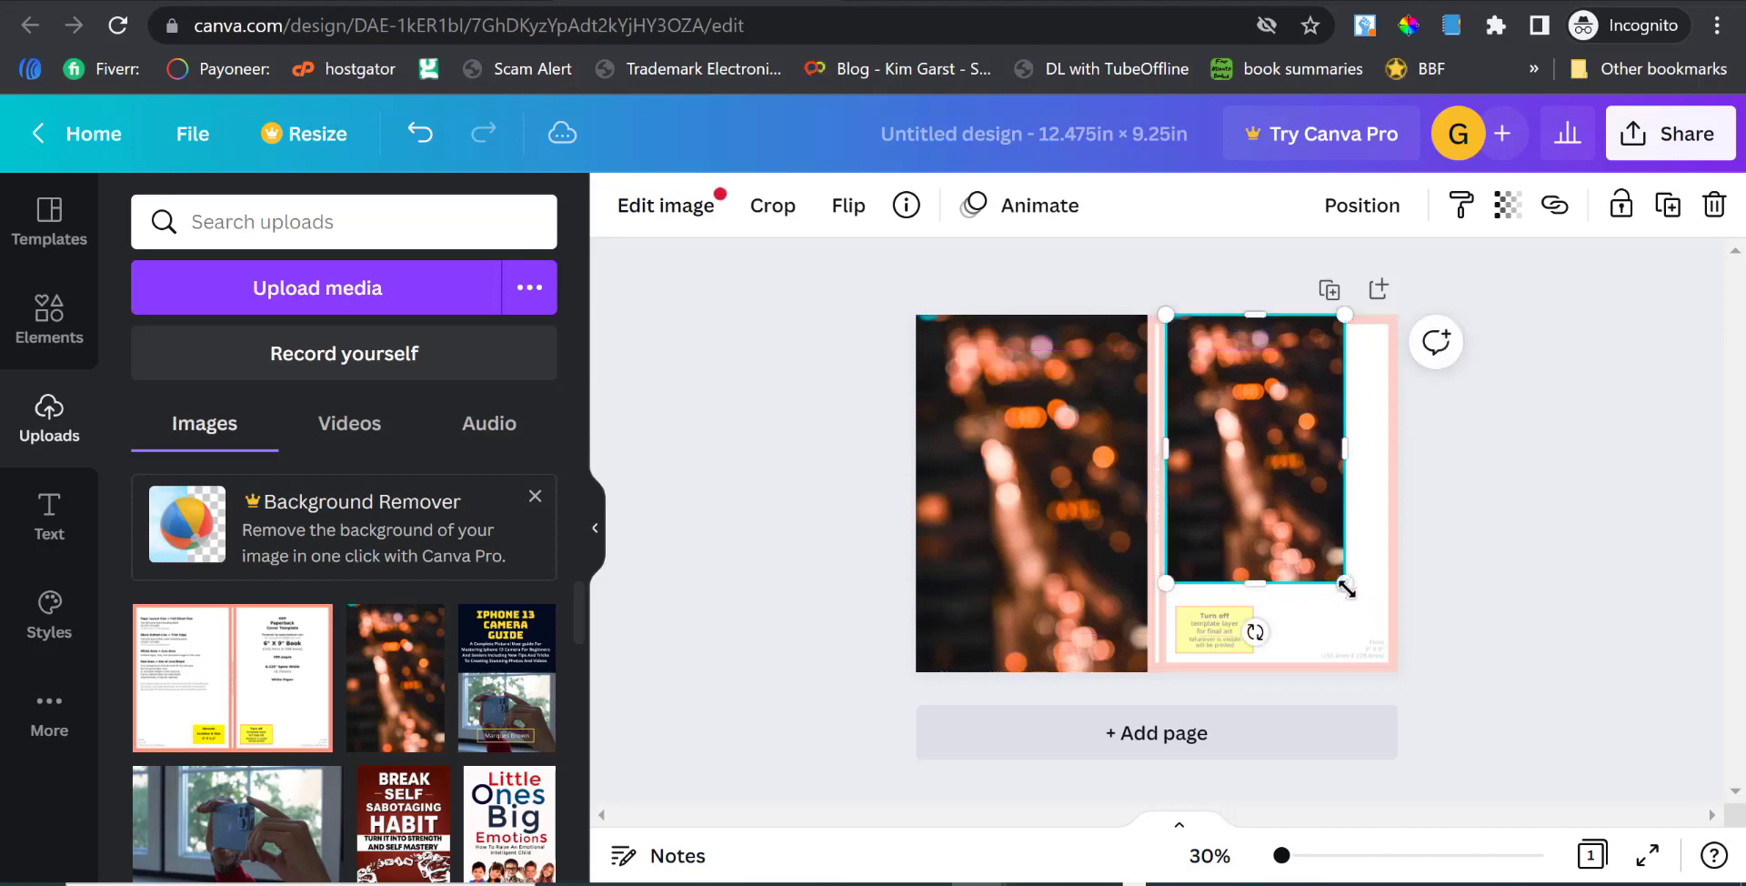
{"action": "left_click_drag", "start_coordinate": [1345, 589], "coordinate": [1404, 673]}
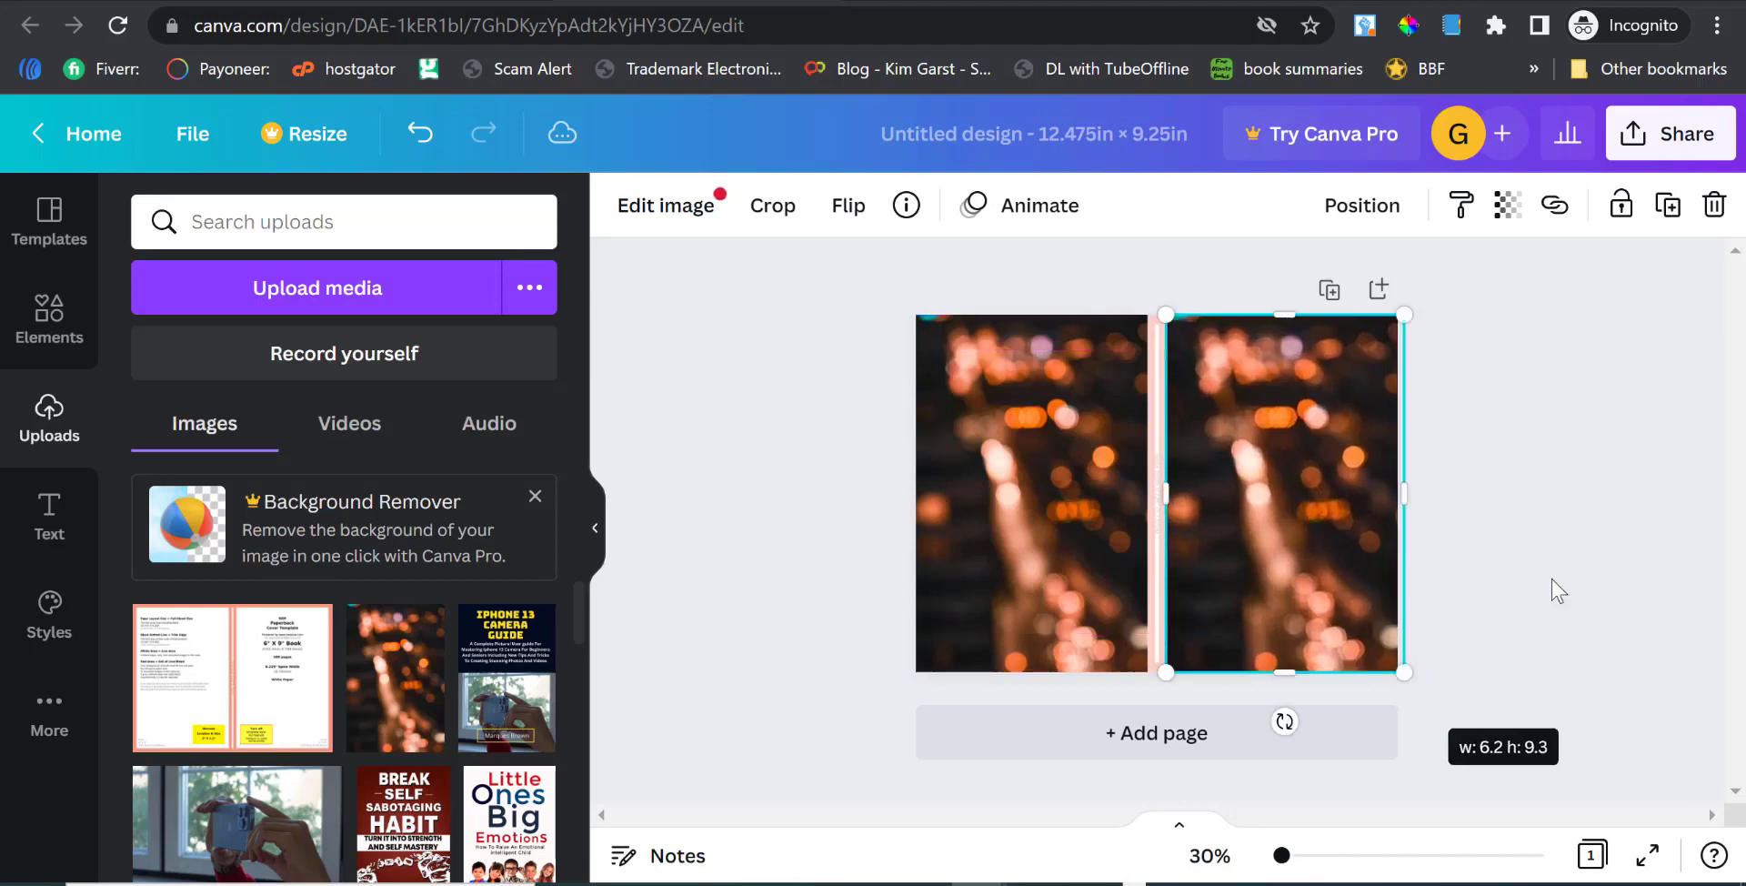
{"action": "left_click", "coordinate": [1551, 578]}
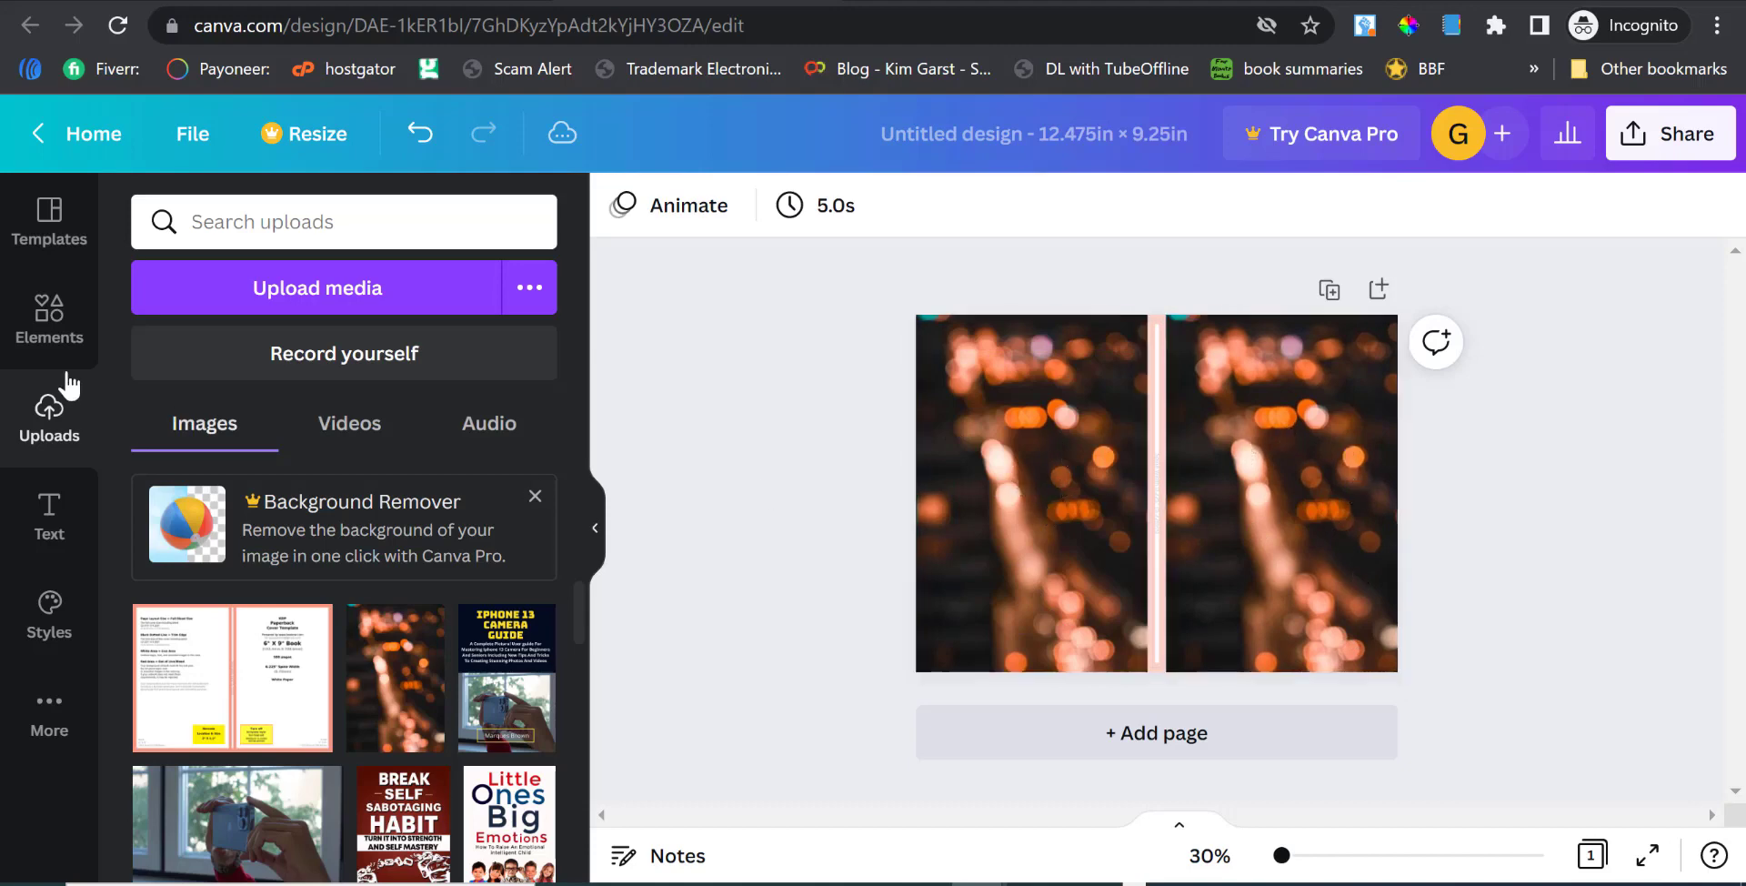
Add an outlined, unfilled square from the Lines & Shapes collection to the cover.
{"action": "left_click", "coordinate": [49, 316]}
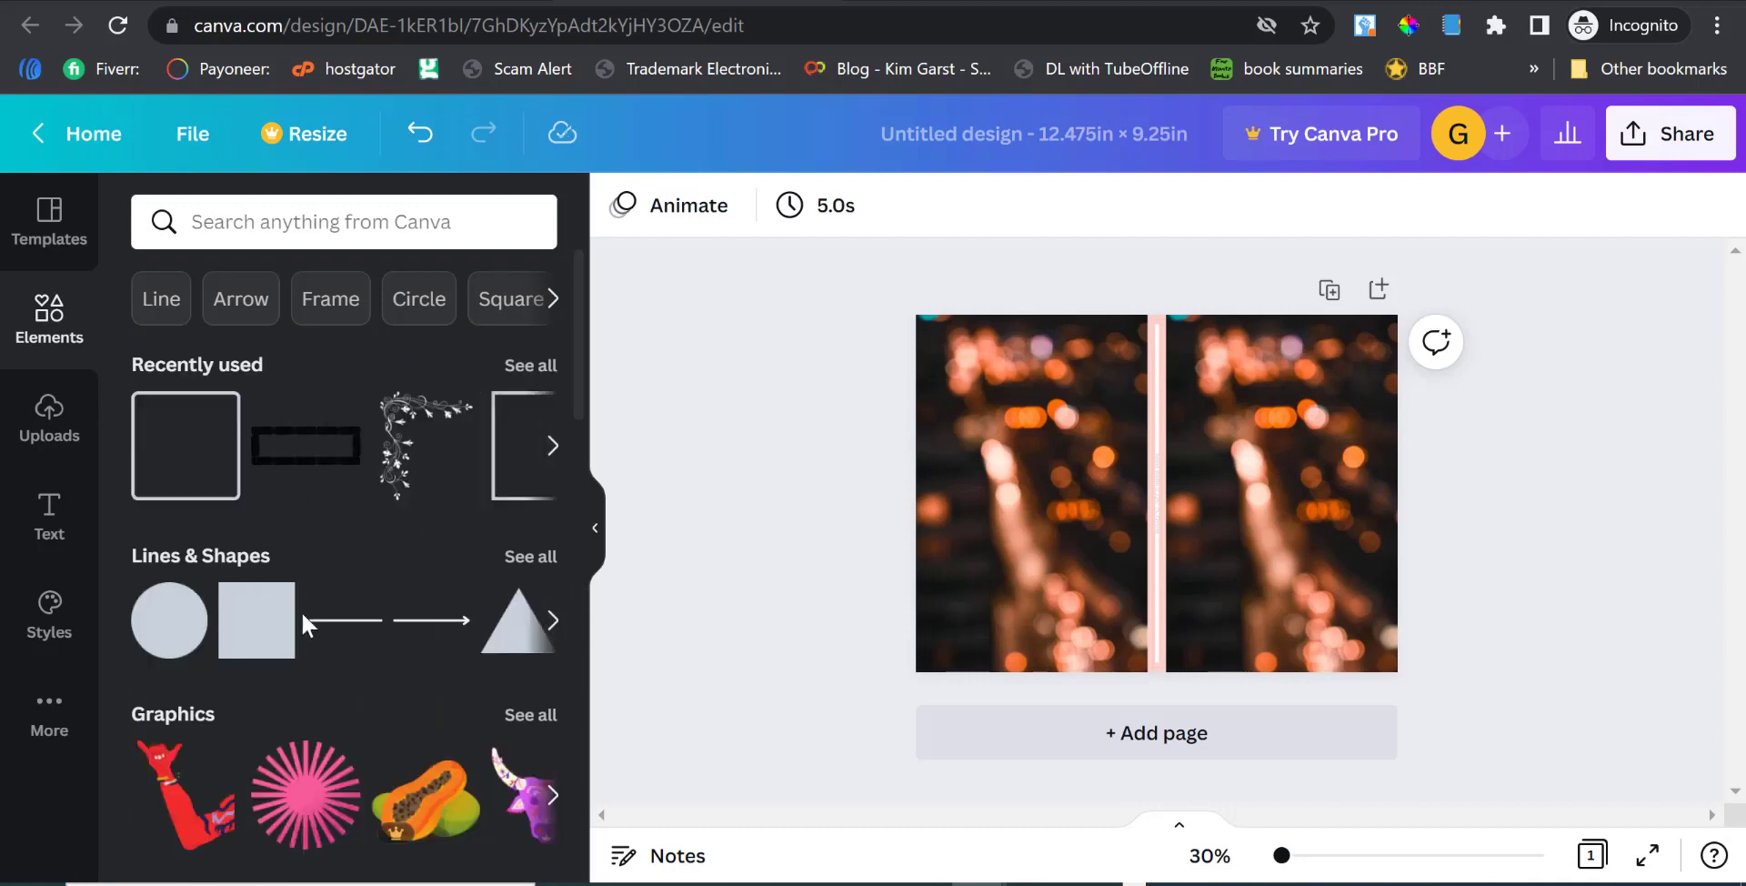
{"action": "left_click", "coordinate": [552, 621]}
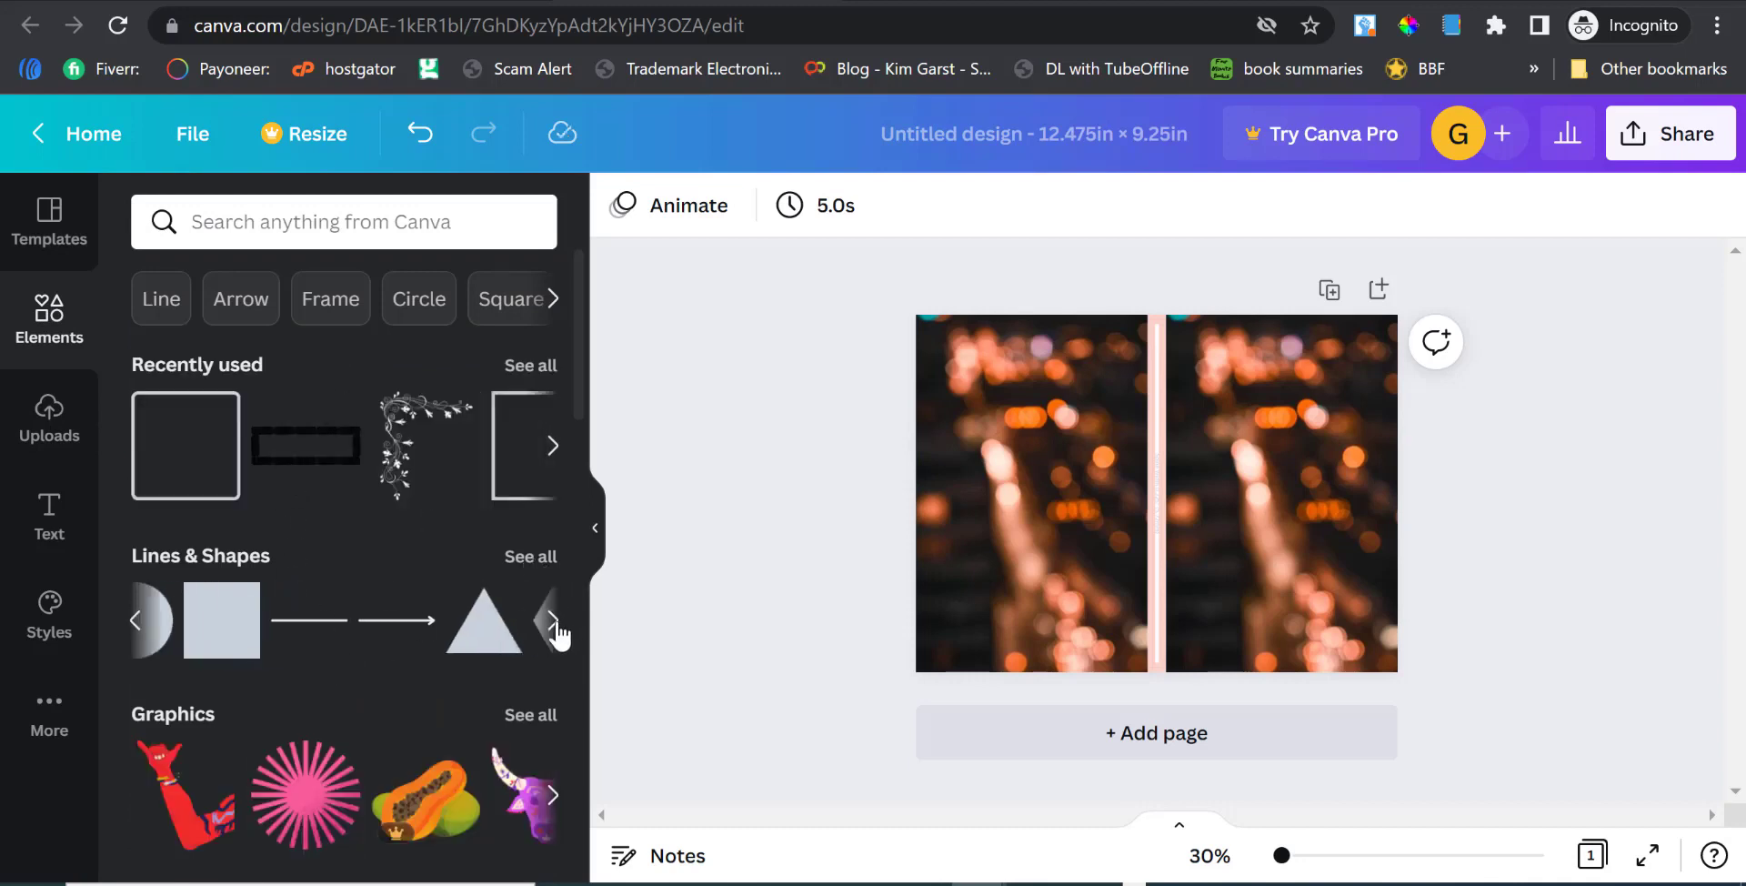
{"action": "left_click", "coordinate": [553, 621]}
{"action": "left_click", "coordinate": [553, 621]}
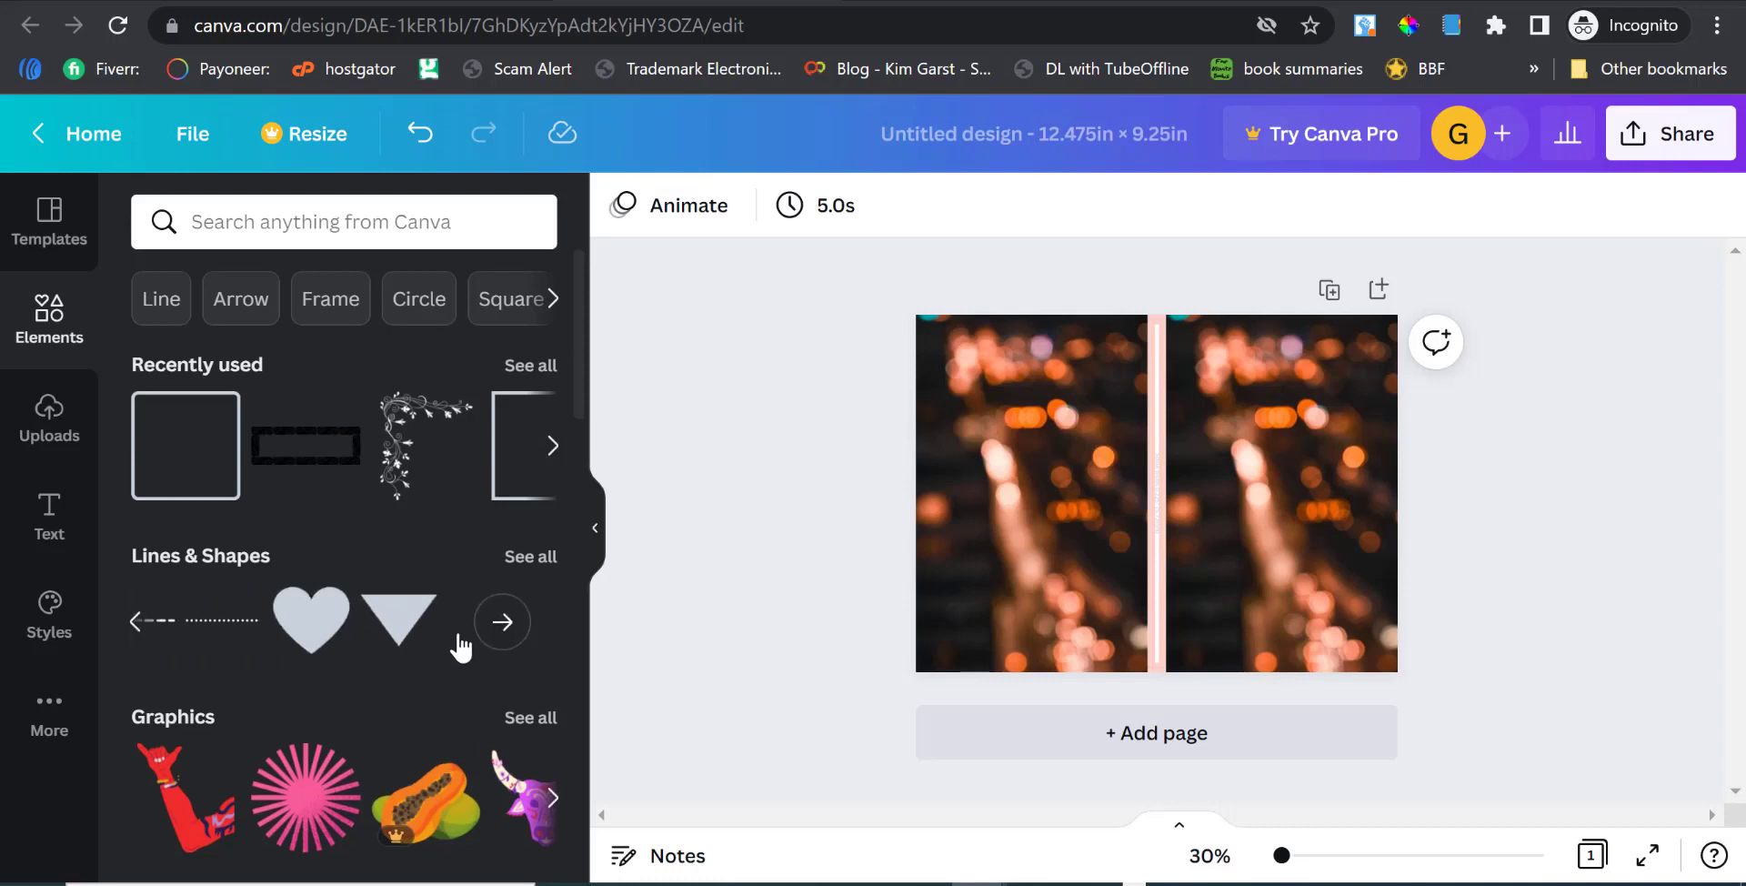
{"action": "left_click", "coordinate": [196, 556]}
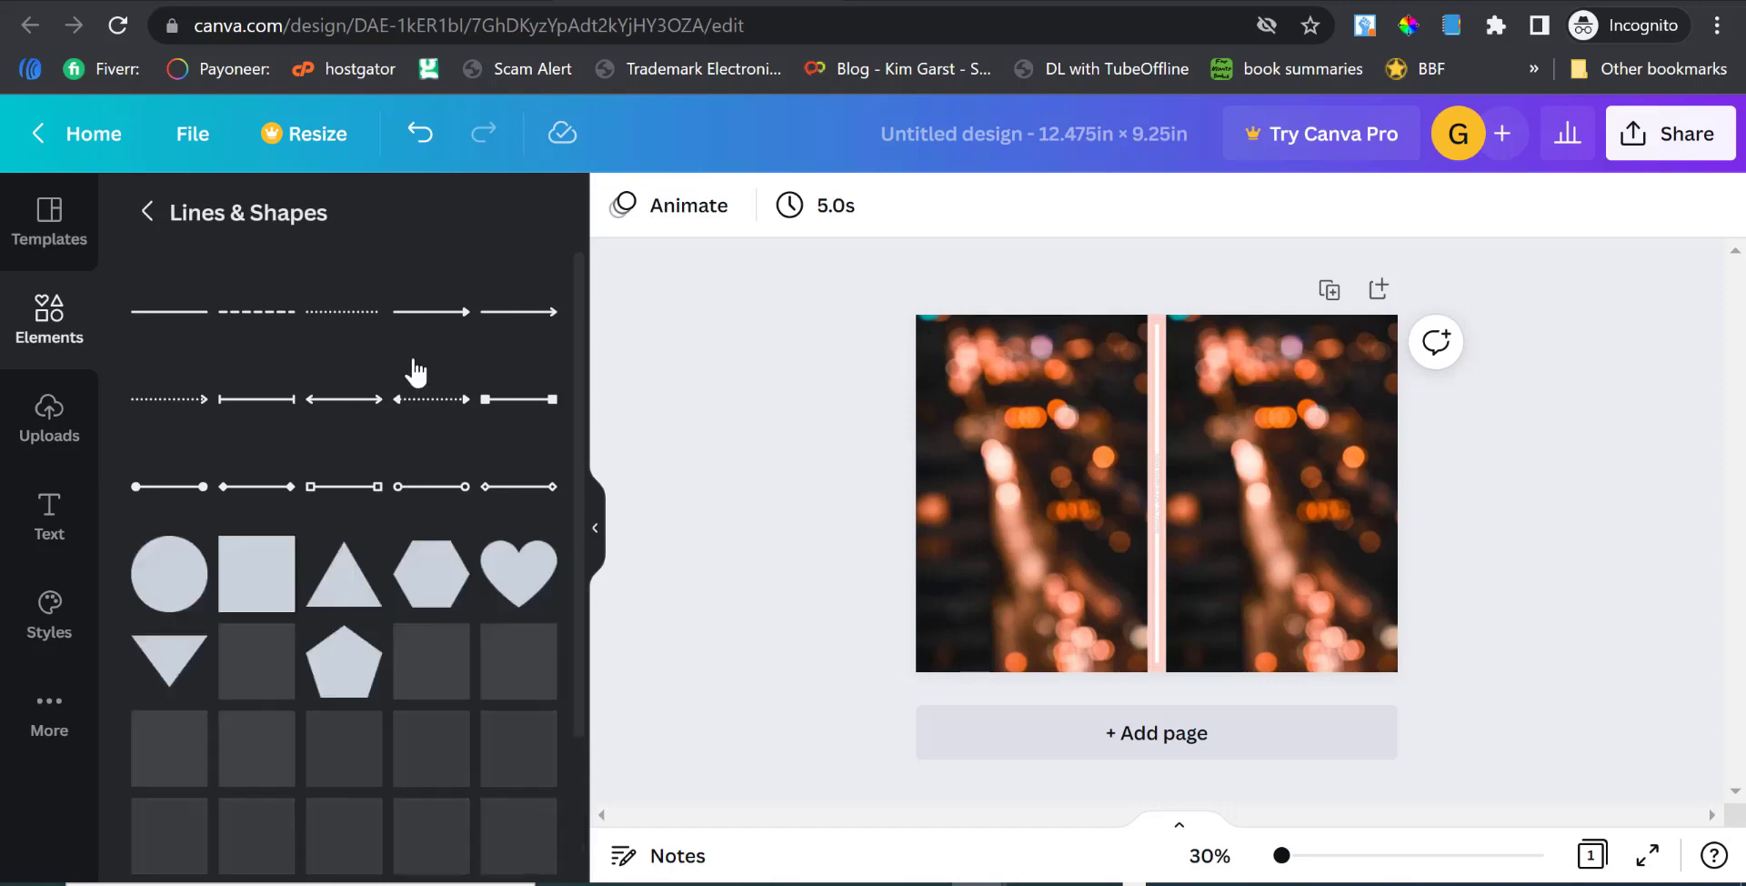
{"action": "scroll", "coordinate": [409, 455], "scroll_direction": "down", "scroll_amount": 5}
{"action": "scroll", "coordinate": [404, 534], "scroll_direction": "down", "scroll_amount": 2}
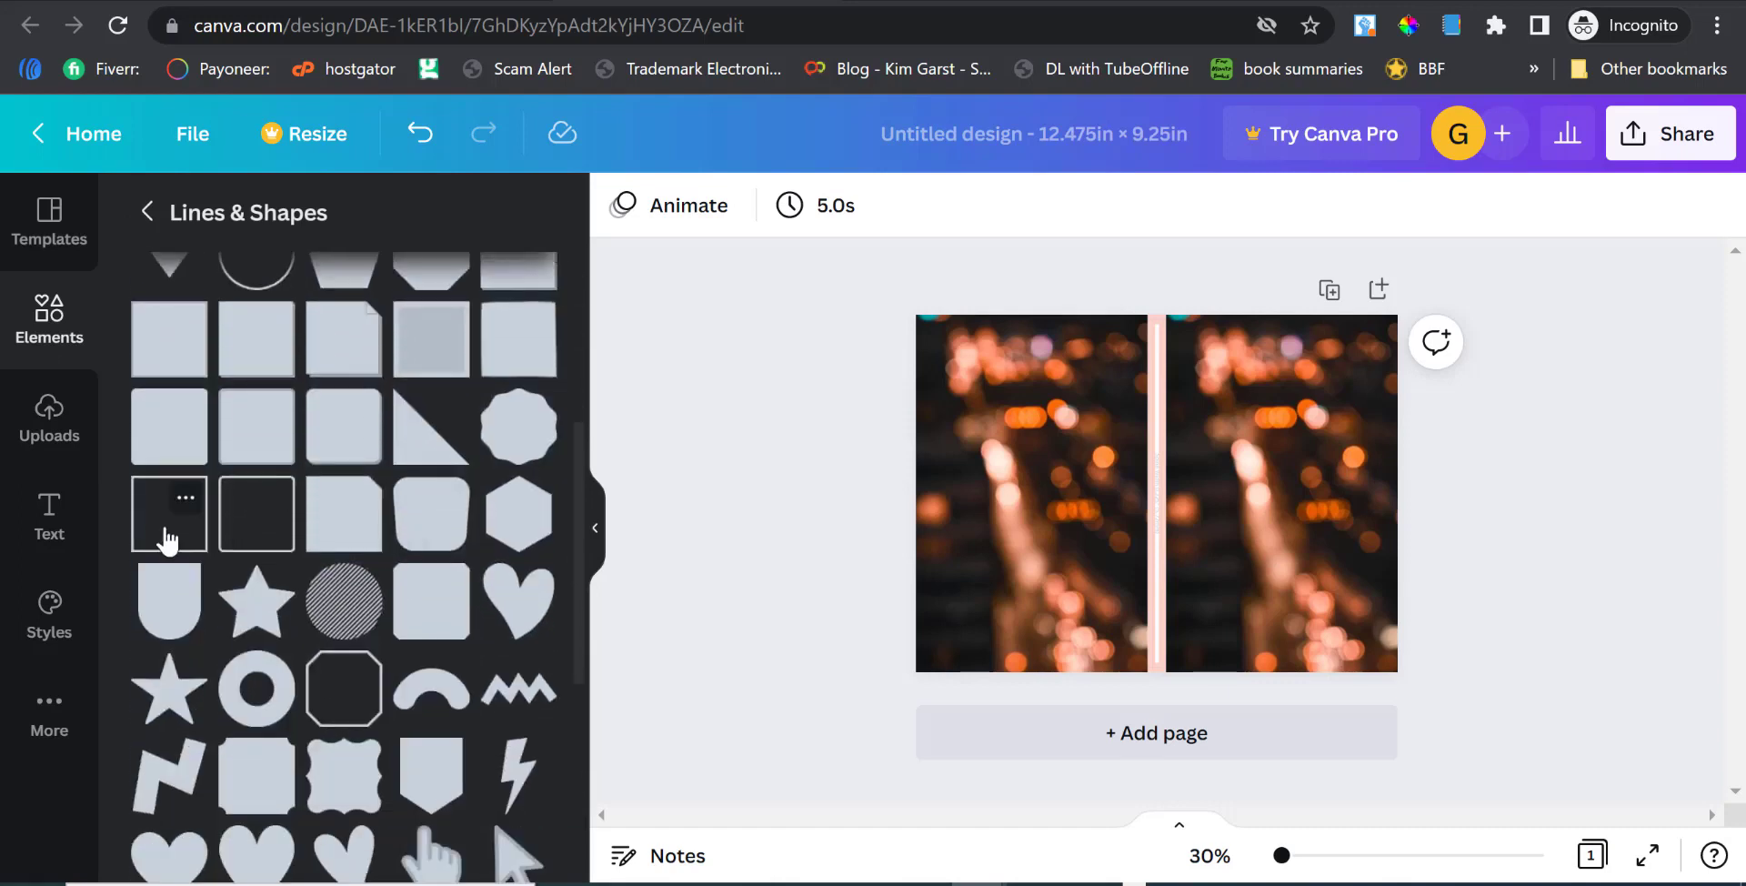
{"action": "left_click", "coordinate": [167, 540]}
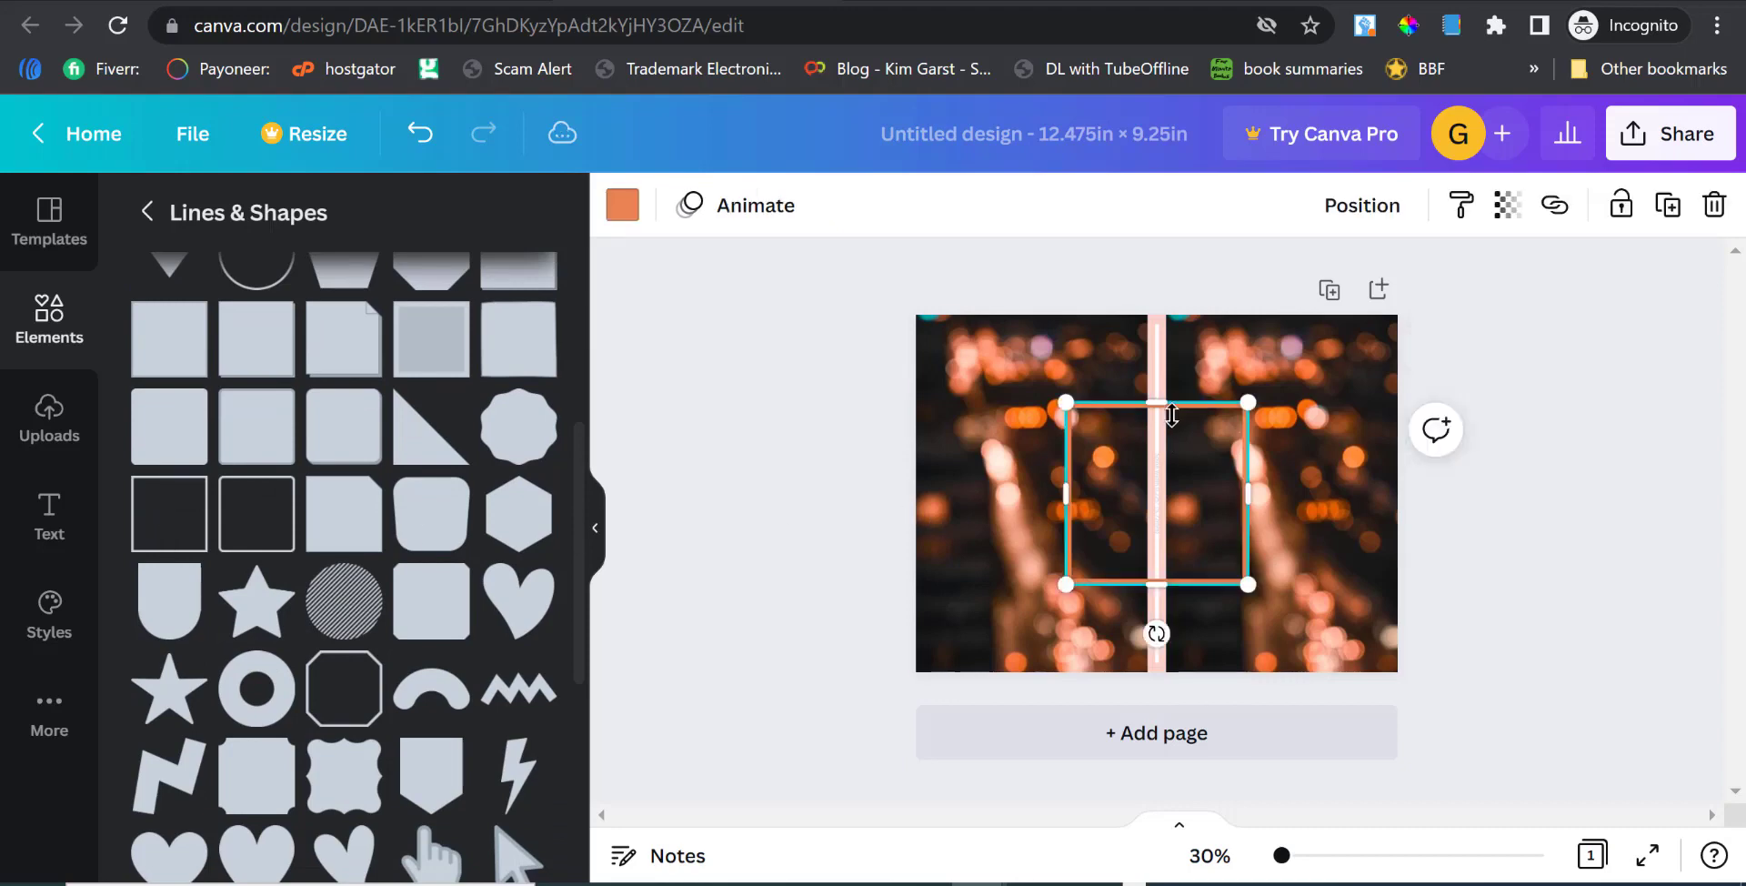
Stretch the outlined square to full page height and narrow it to fit around the spine strip.
{"action": "left_click_drag", "start_coordinate": [1155, 404], "coordinate": [1156, 315]}
{"action": "left_click_drag", "start_coordinate": [1153, 588], "coordinate": [1153, 719]}
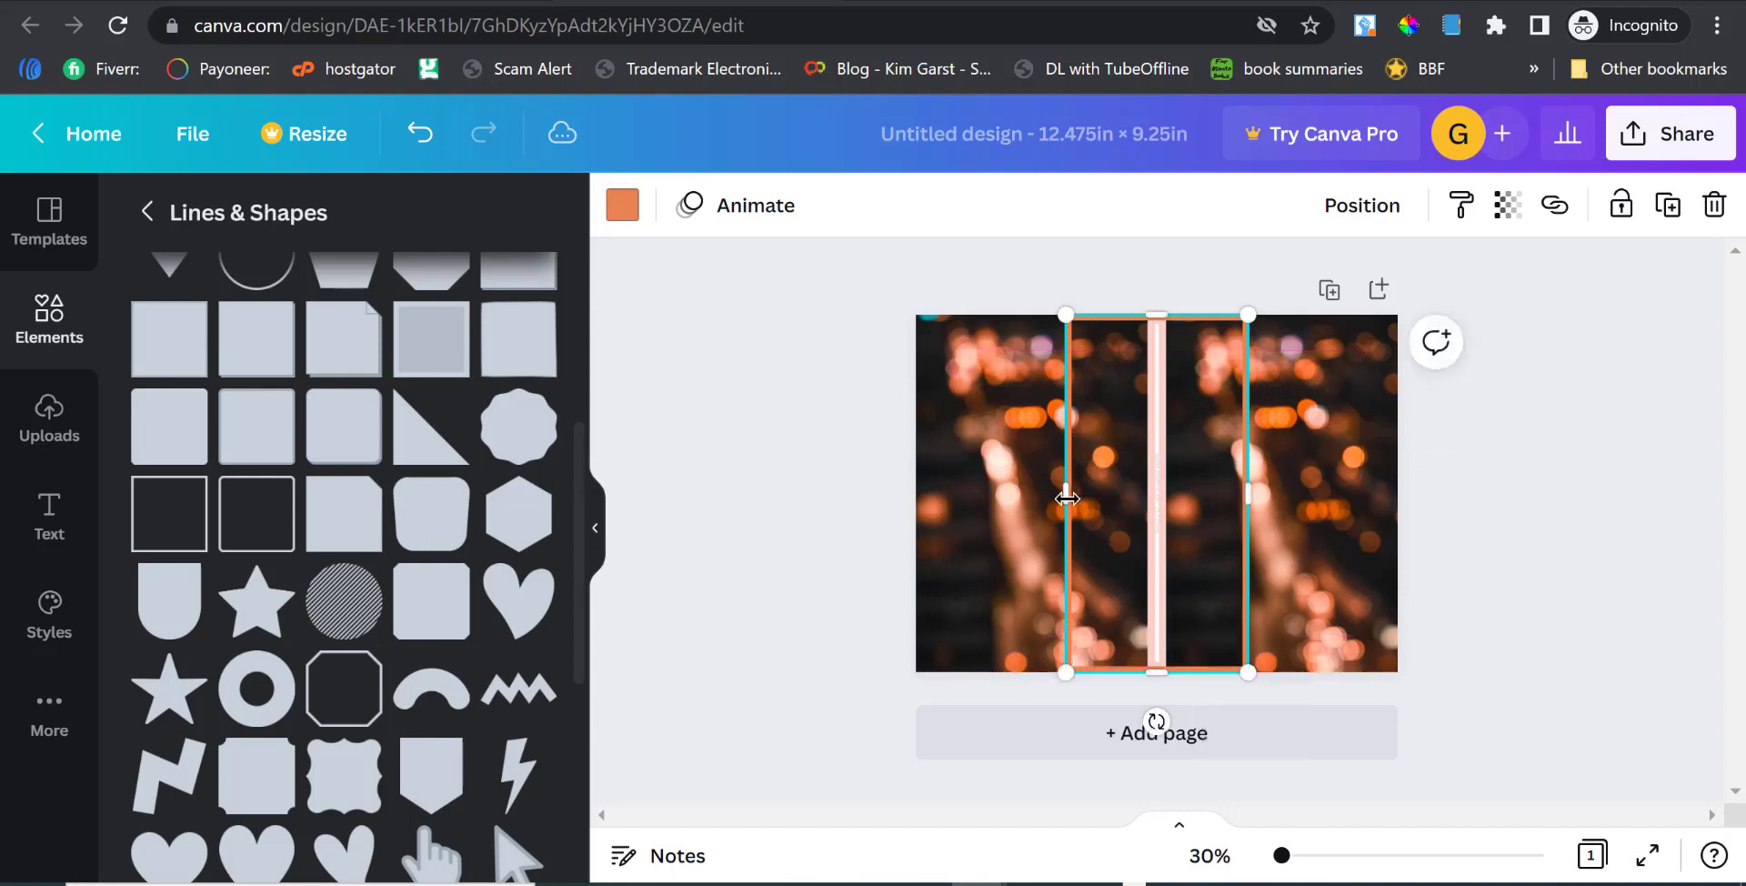
{"action": "left_click_drag", "start_coordinate": [1066, 498], "coordinate": [1142, 499]}
{"action": "left_click_drag", "start_coordinate": [1256, 490], "coordinate": [1170, 490]}
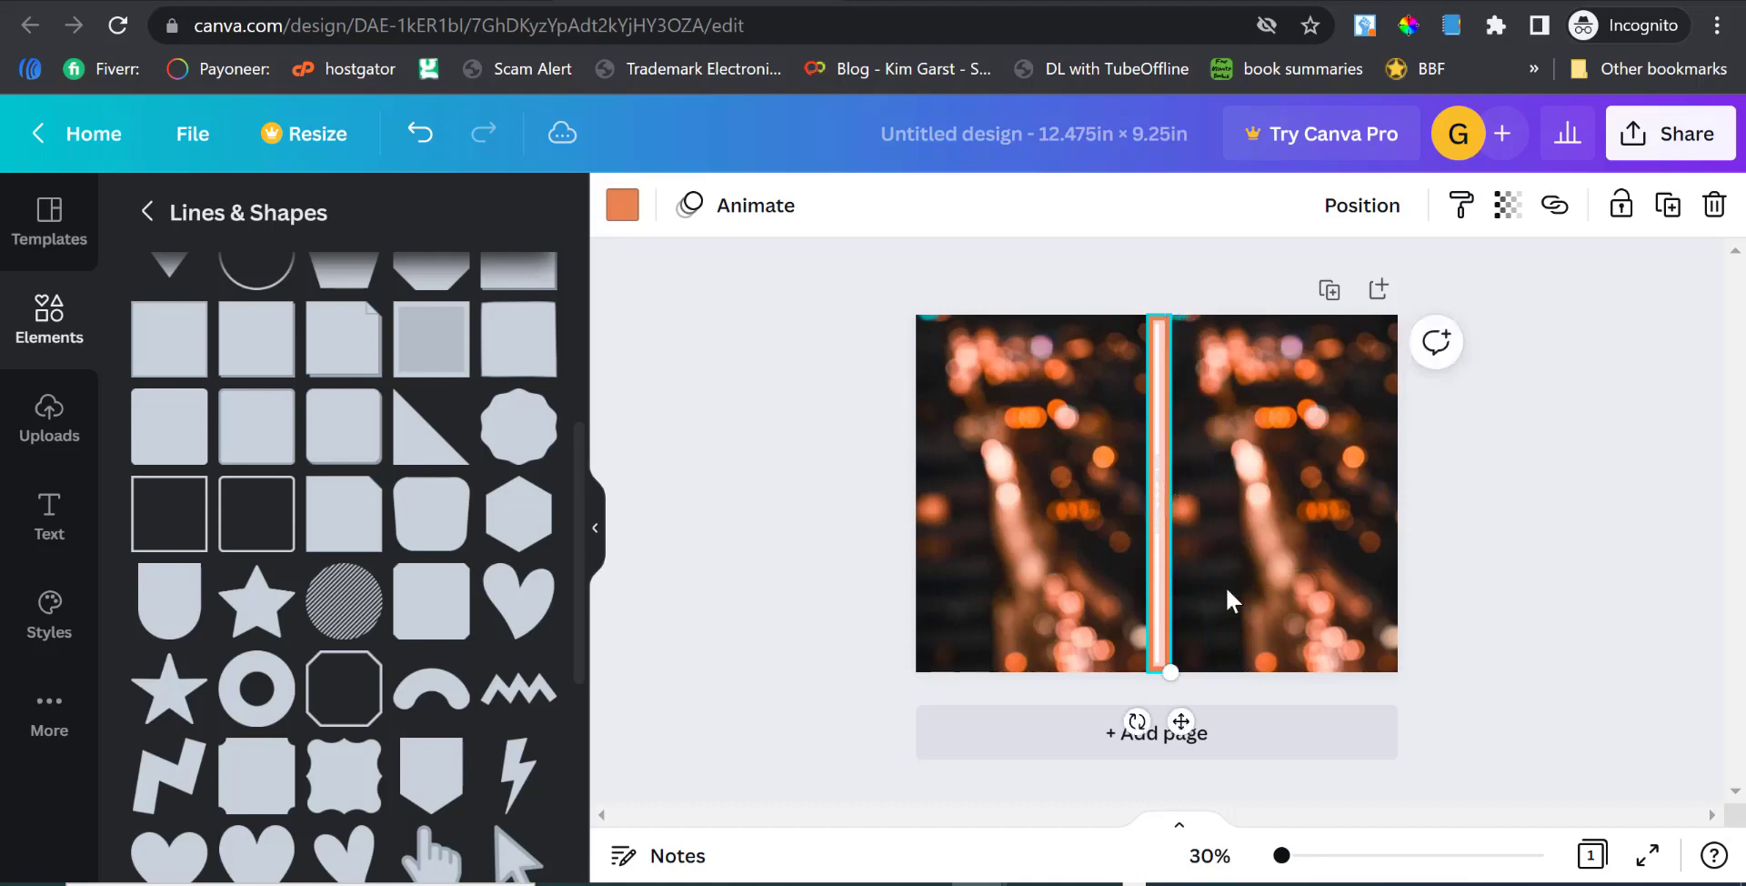
Change the spine outline's color to the near-black shade from the city-lights photo colors.
{"action": "right_click", "coordinate": [1166, 380]}
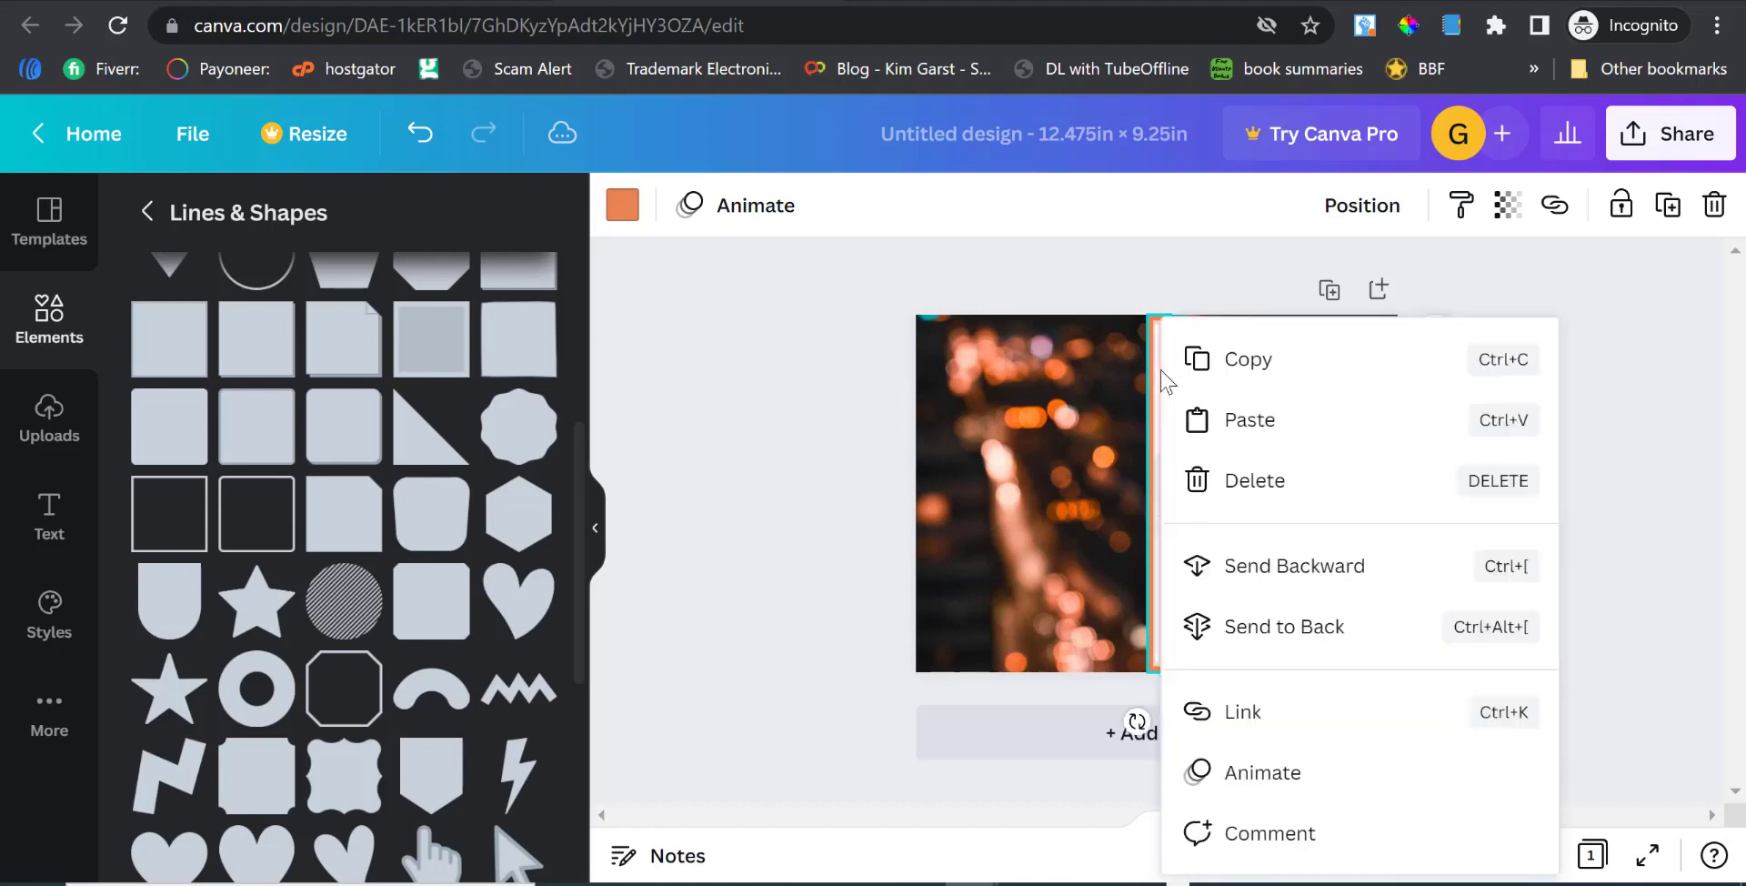
{"action": "left_click", "coordinate": [622, 206]}
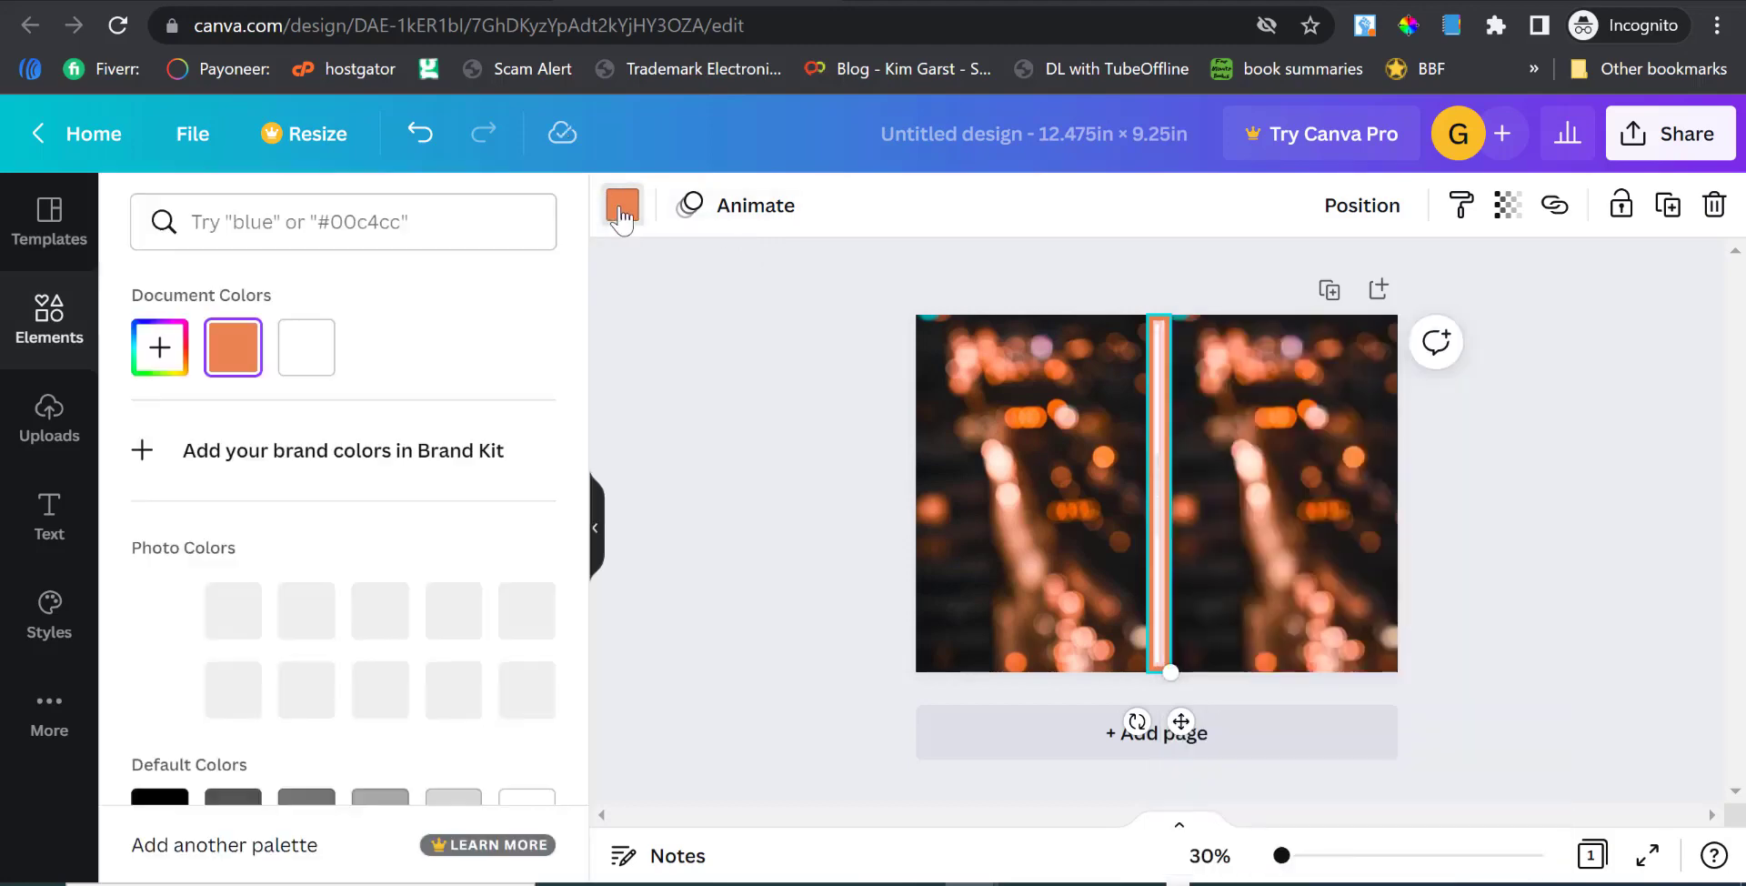
{"action": "left_click", "coordinate": [248, 694]}
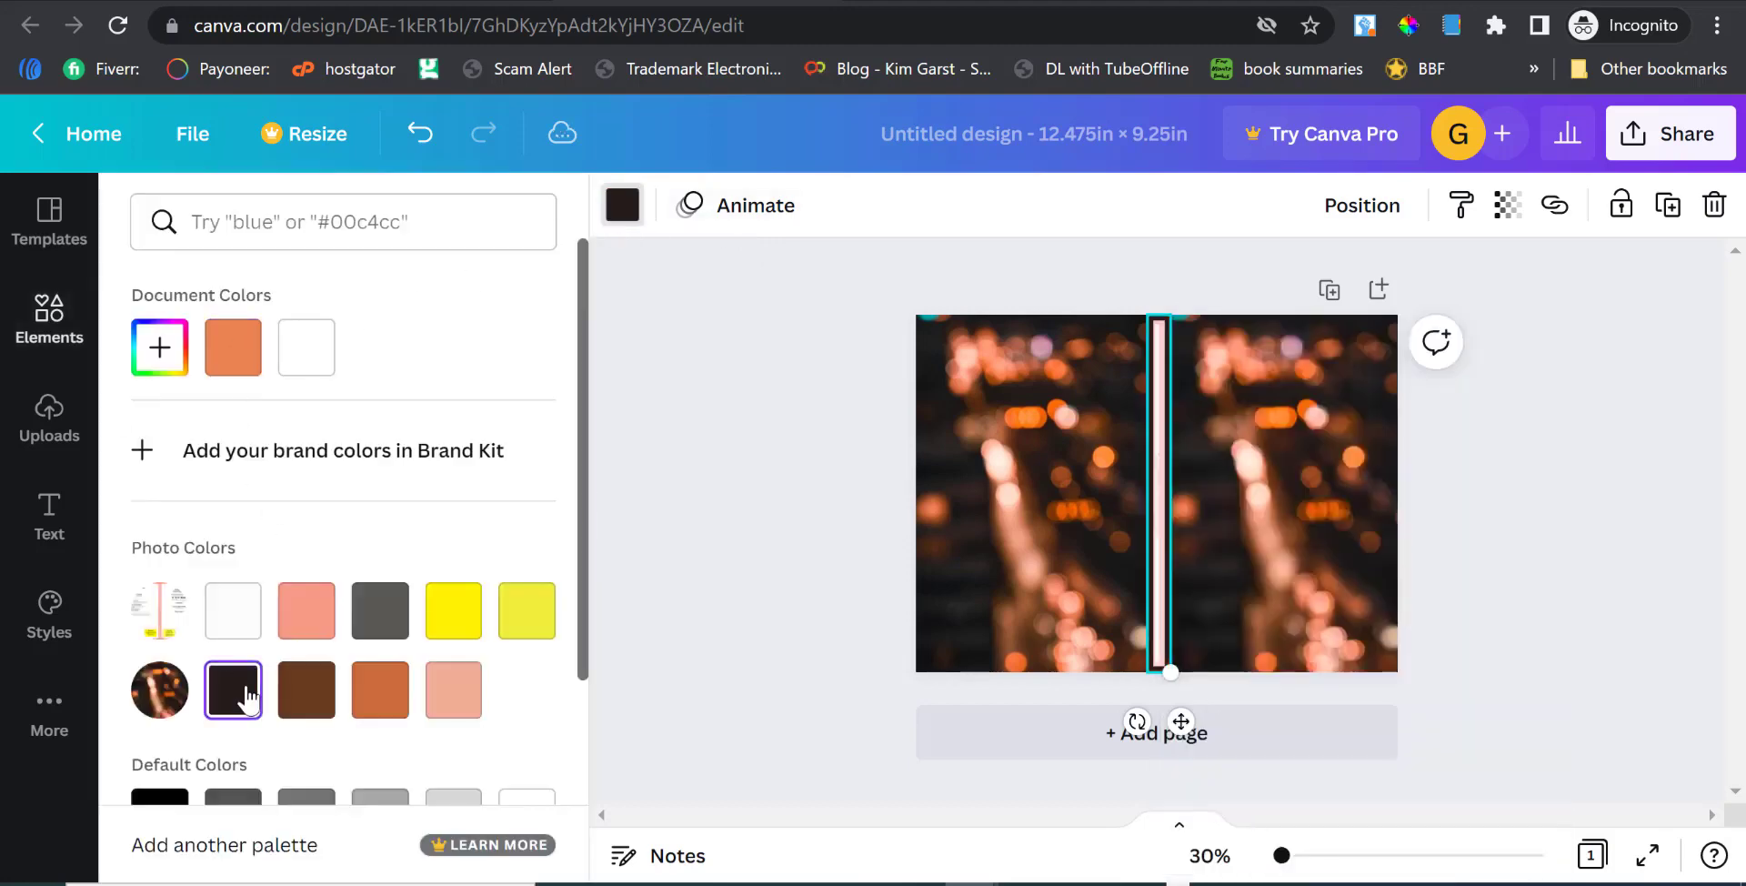
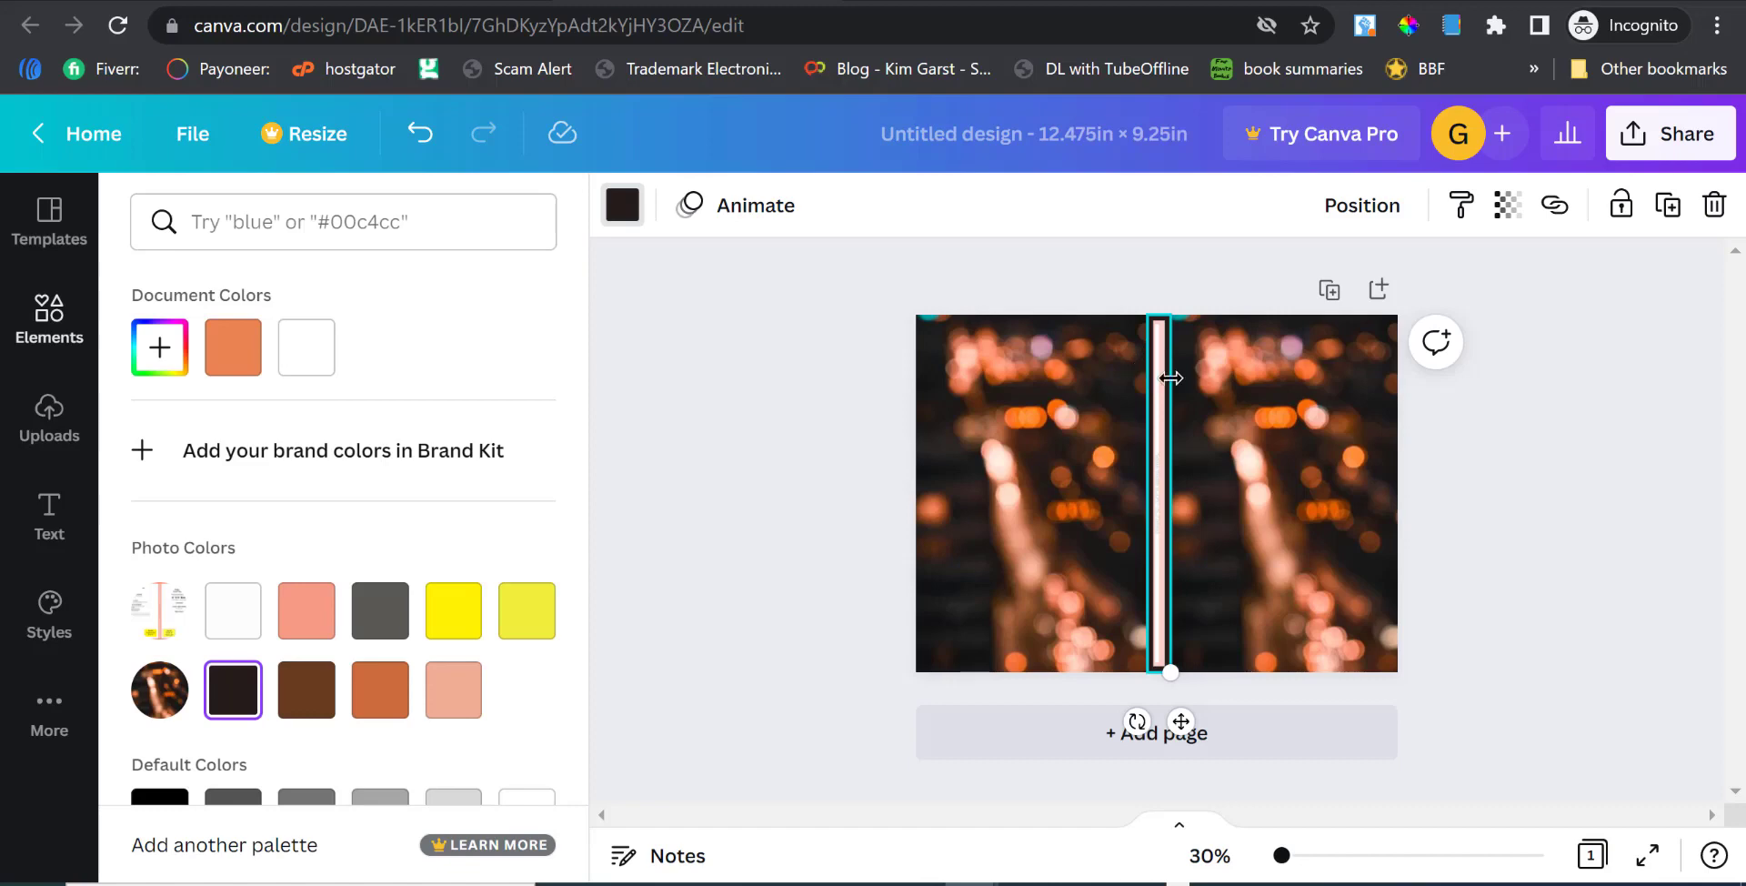
Delete the outlined shape from the spine and add a solid square in its place.
{"action": "left_click", "coordinate": [58, 312]}
{"action": "scroll", "coordinate": [366, 549], "scroll_direction": "down", "scroll_amount": 2}
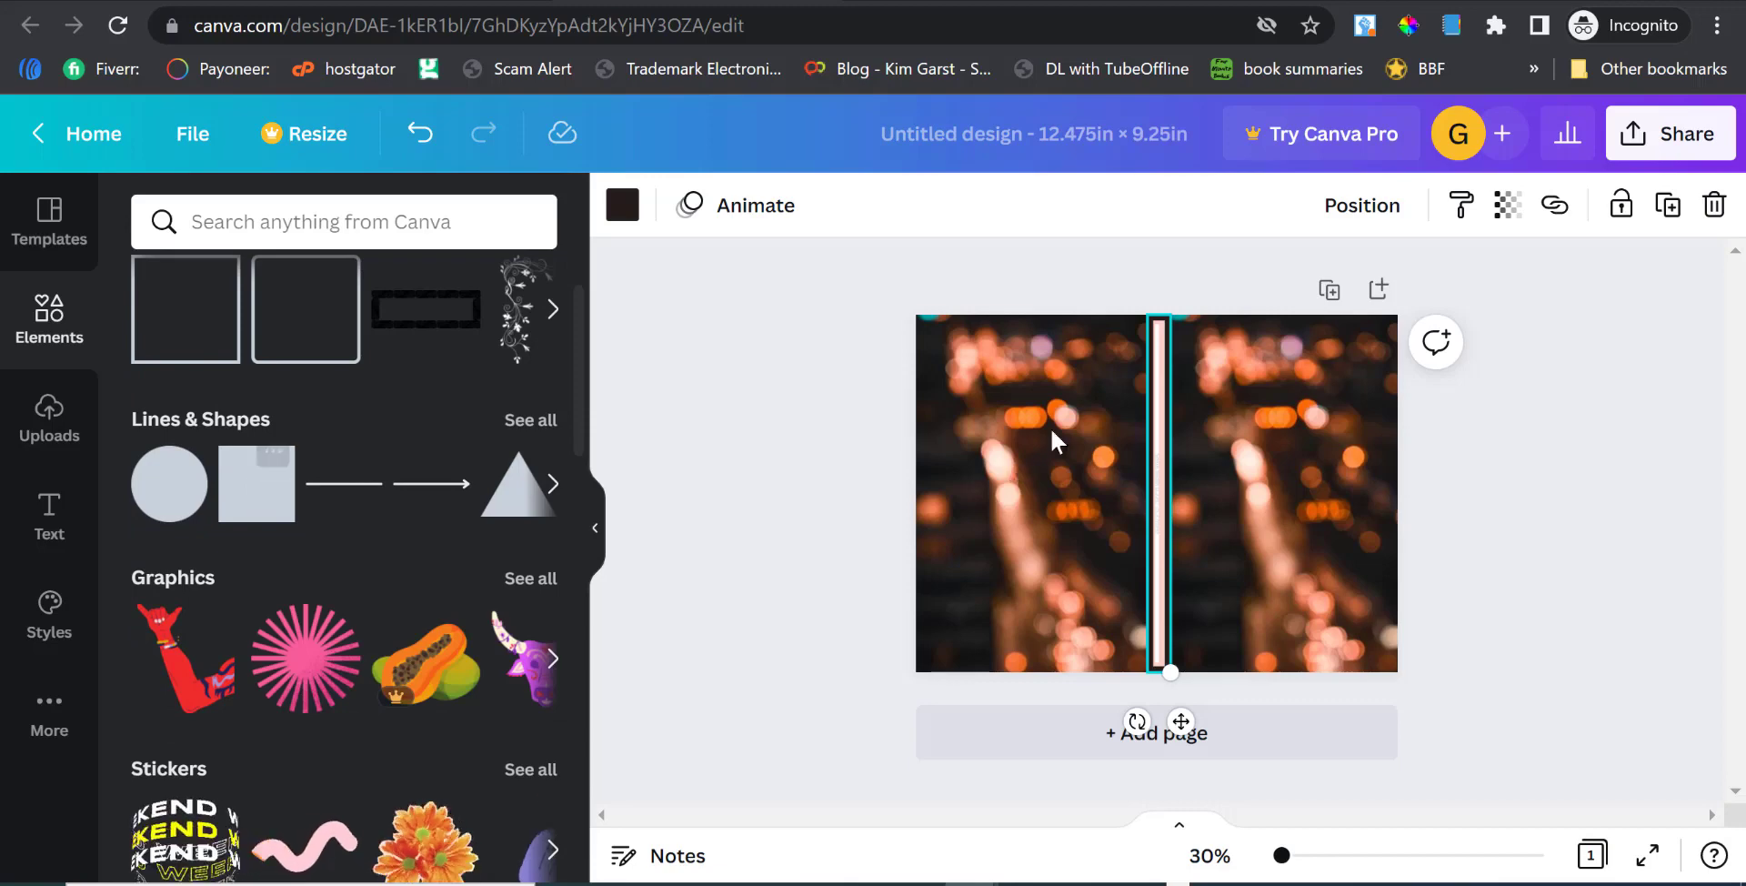
{"action": "right_click", "coordinate": [1158, 446]}
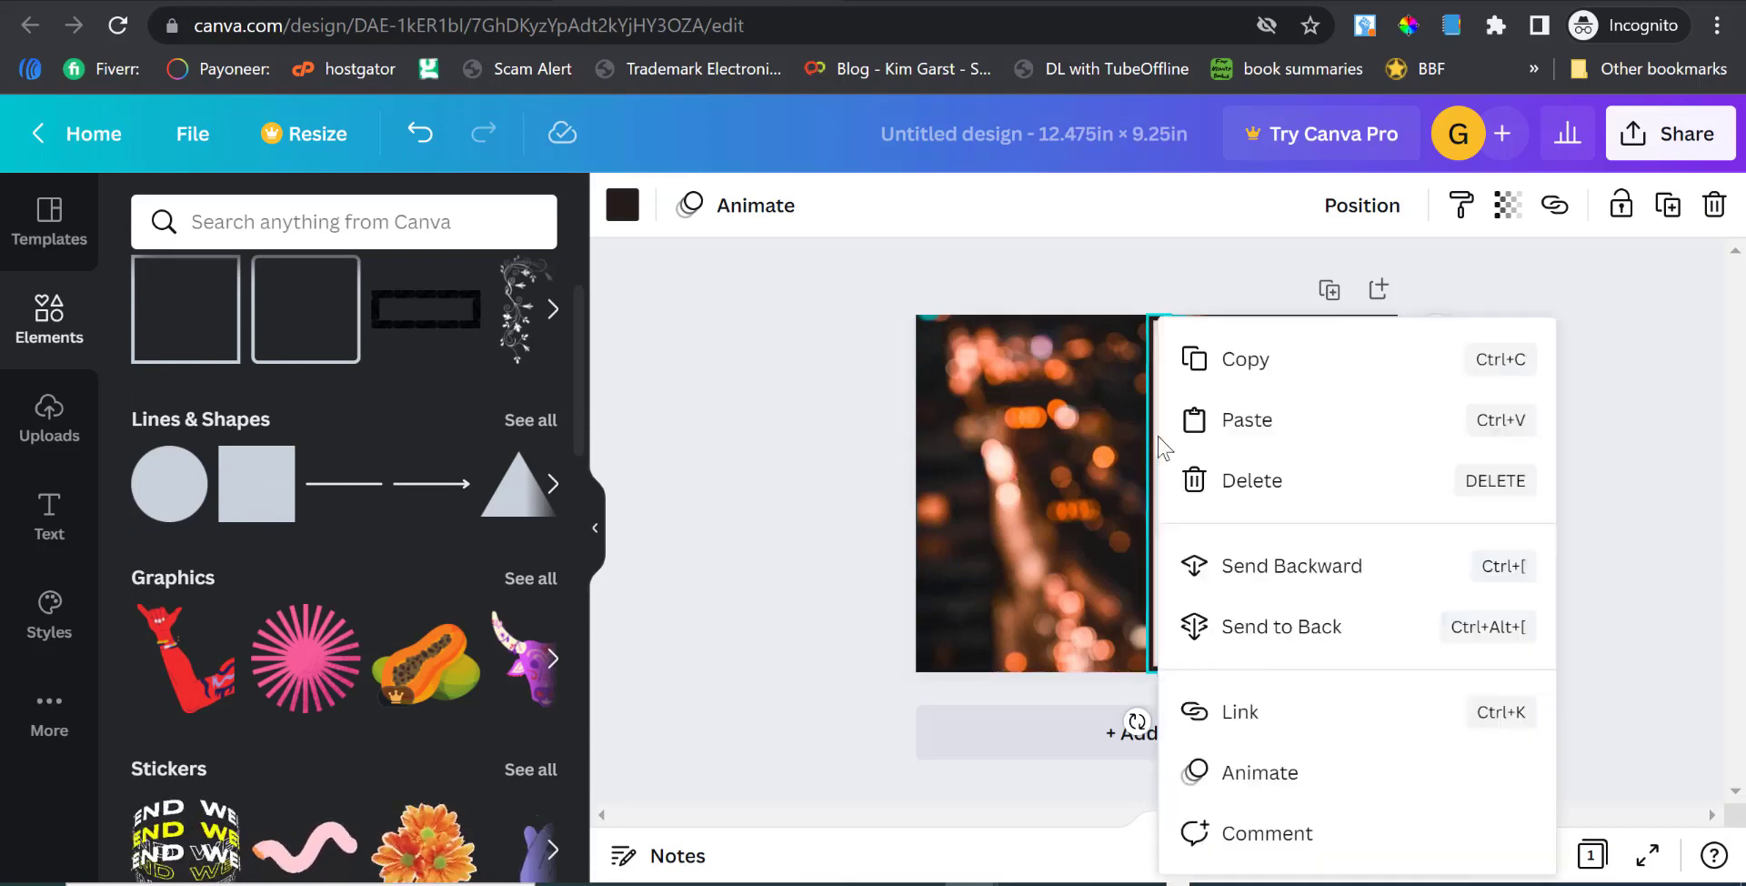
{"action": "left_click", "coordinate": [1242, 480]}
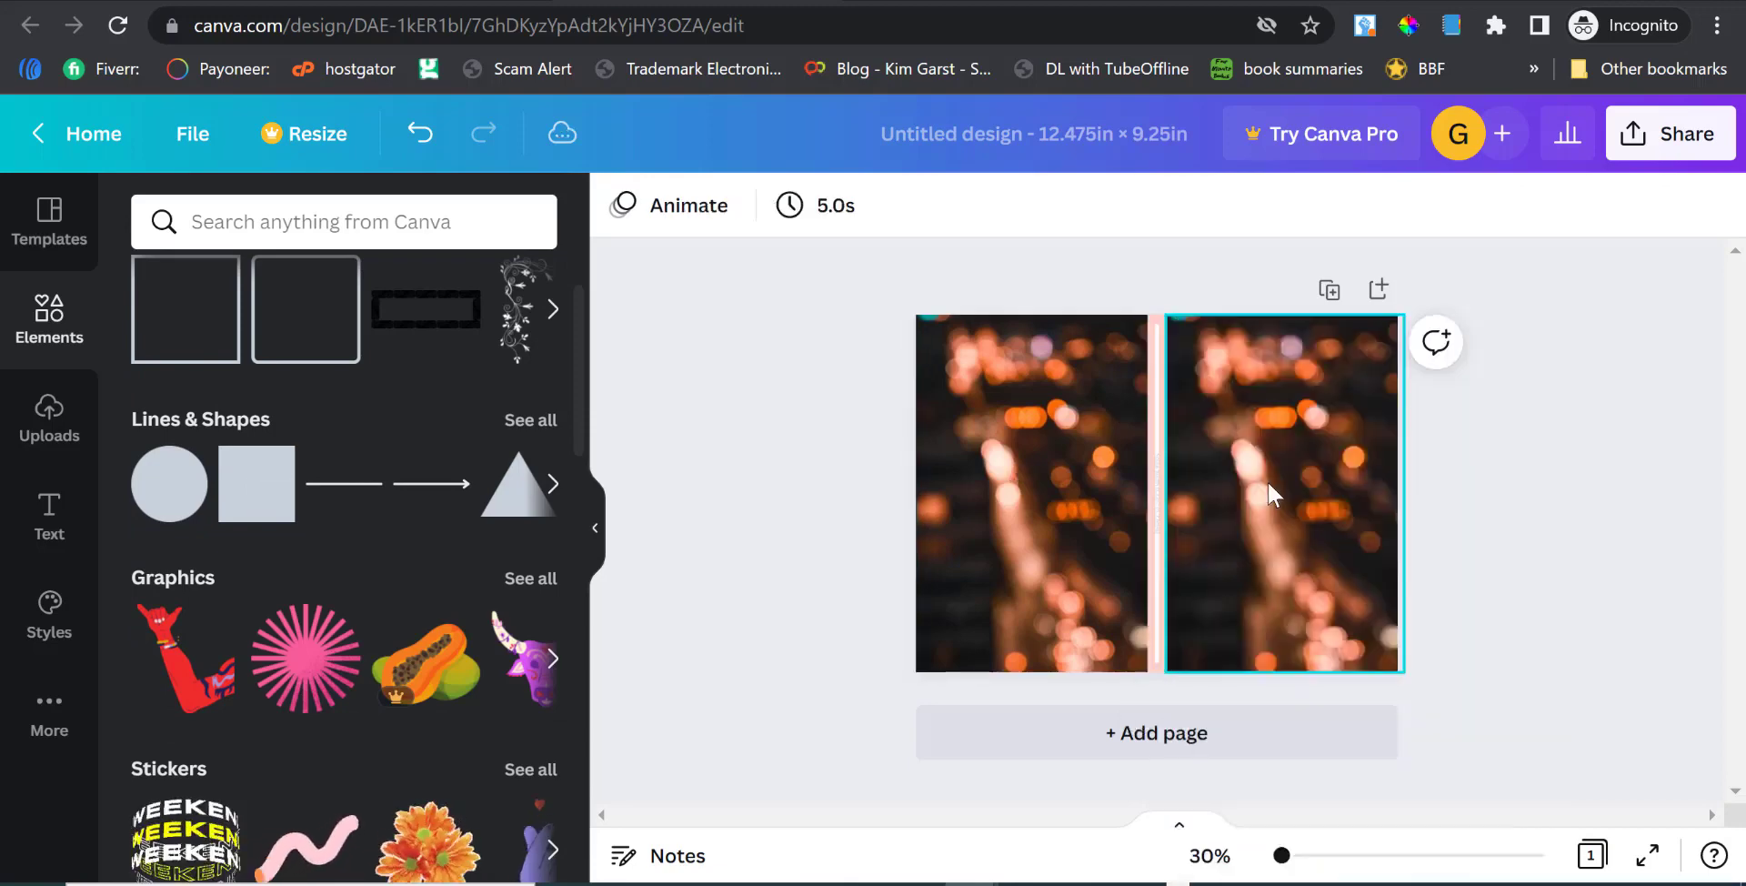
{"action": "left_click", "coordinate": [250, 509]}
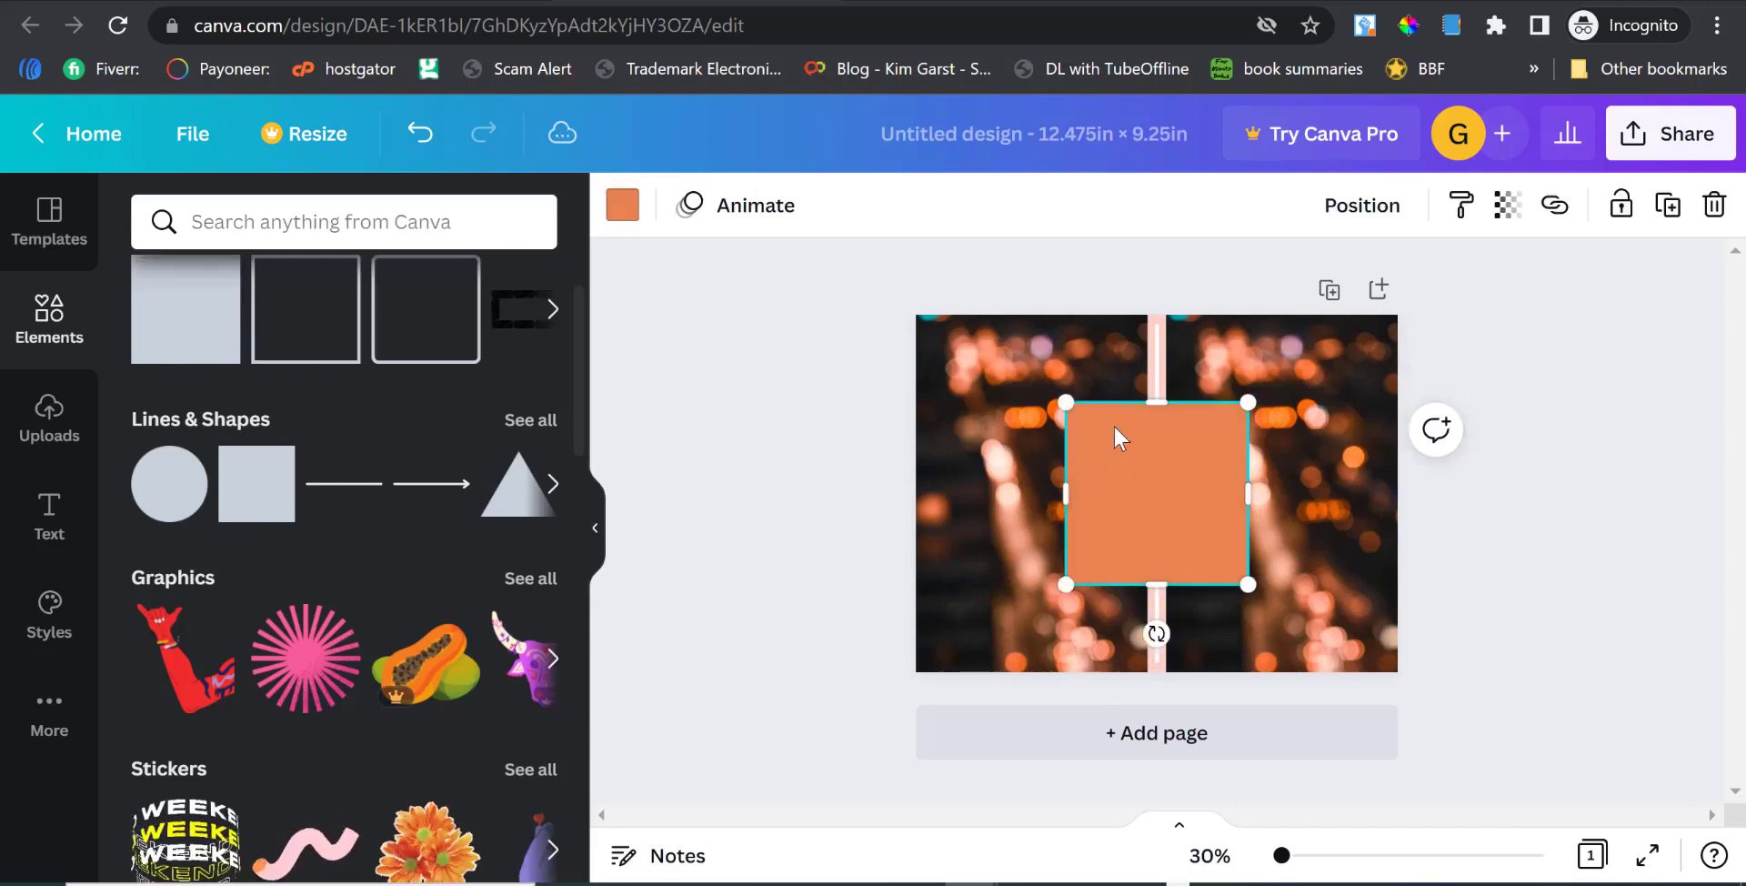
Stretch the solid square to full page height and narrow it to cover exactly the spine gap between the two photos.
{"action": "left_click_drag", "start_coordinate": [1150, 401], "coordinate": [1151, 314]}
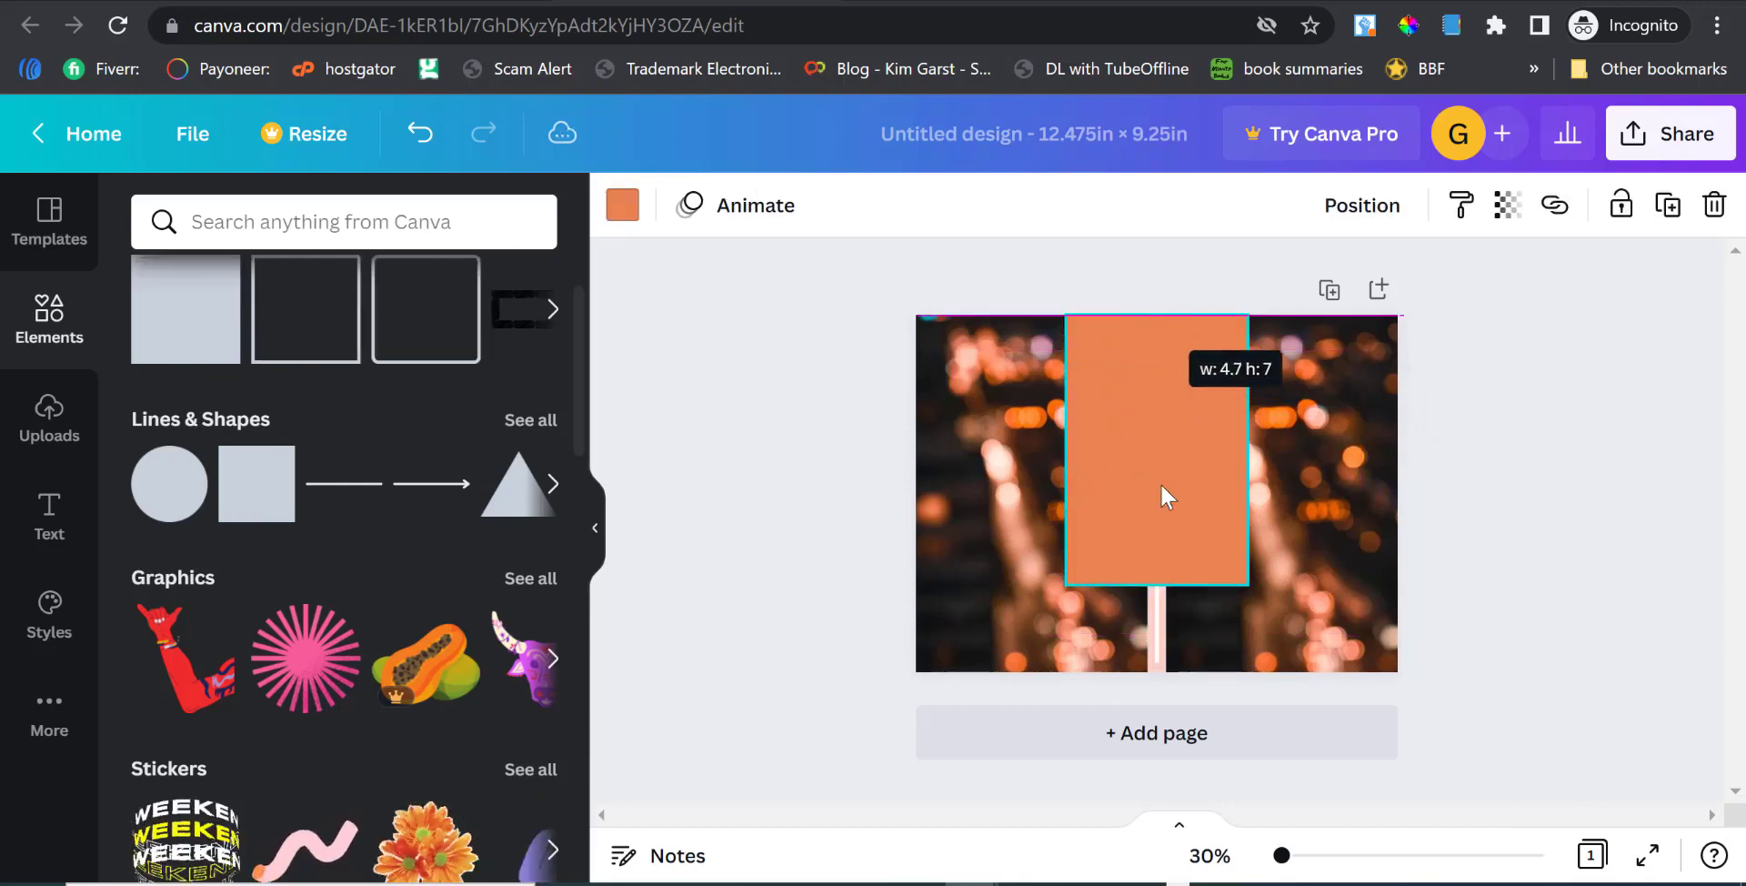
{"action": "left_click_drag", "start_coordinate": [1163, 586], "coordinate": [1172, 673]}
{"action": "left_click_drag", "start_coordinate": [1090, 494], "coordinate": [1164, 495]}
{"action": "left_click", "coordinate": [1514, 462]}
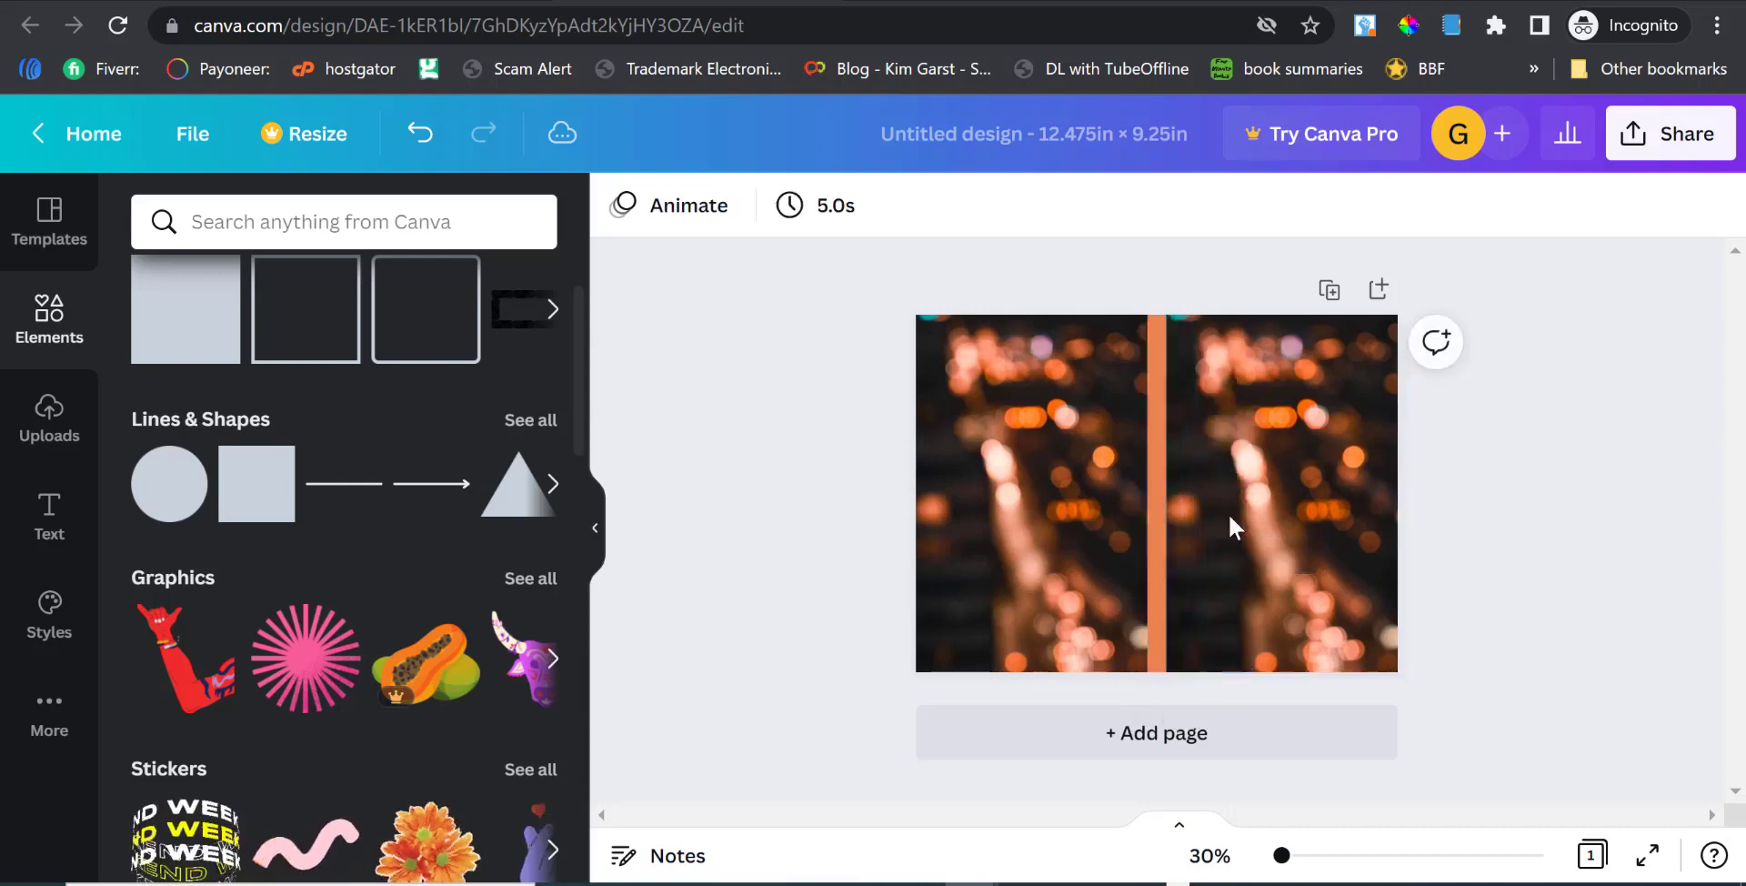
Fill the spine rectangle with the near-black shade from the city-lights photo colors and deselect it.
{"action": "left_click", "coordinate": [1156, 425]}
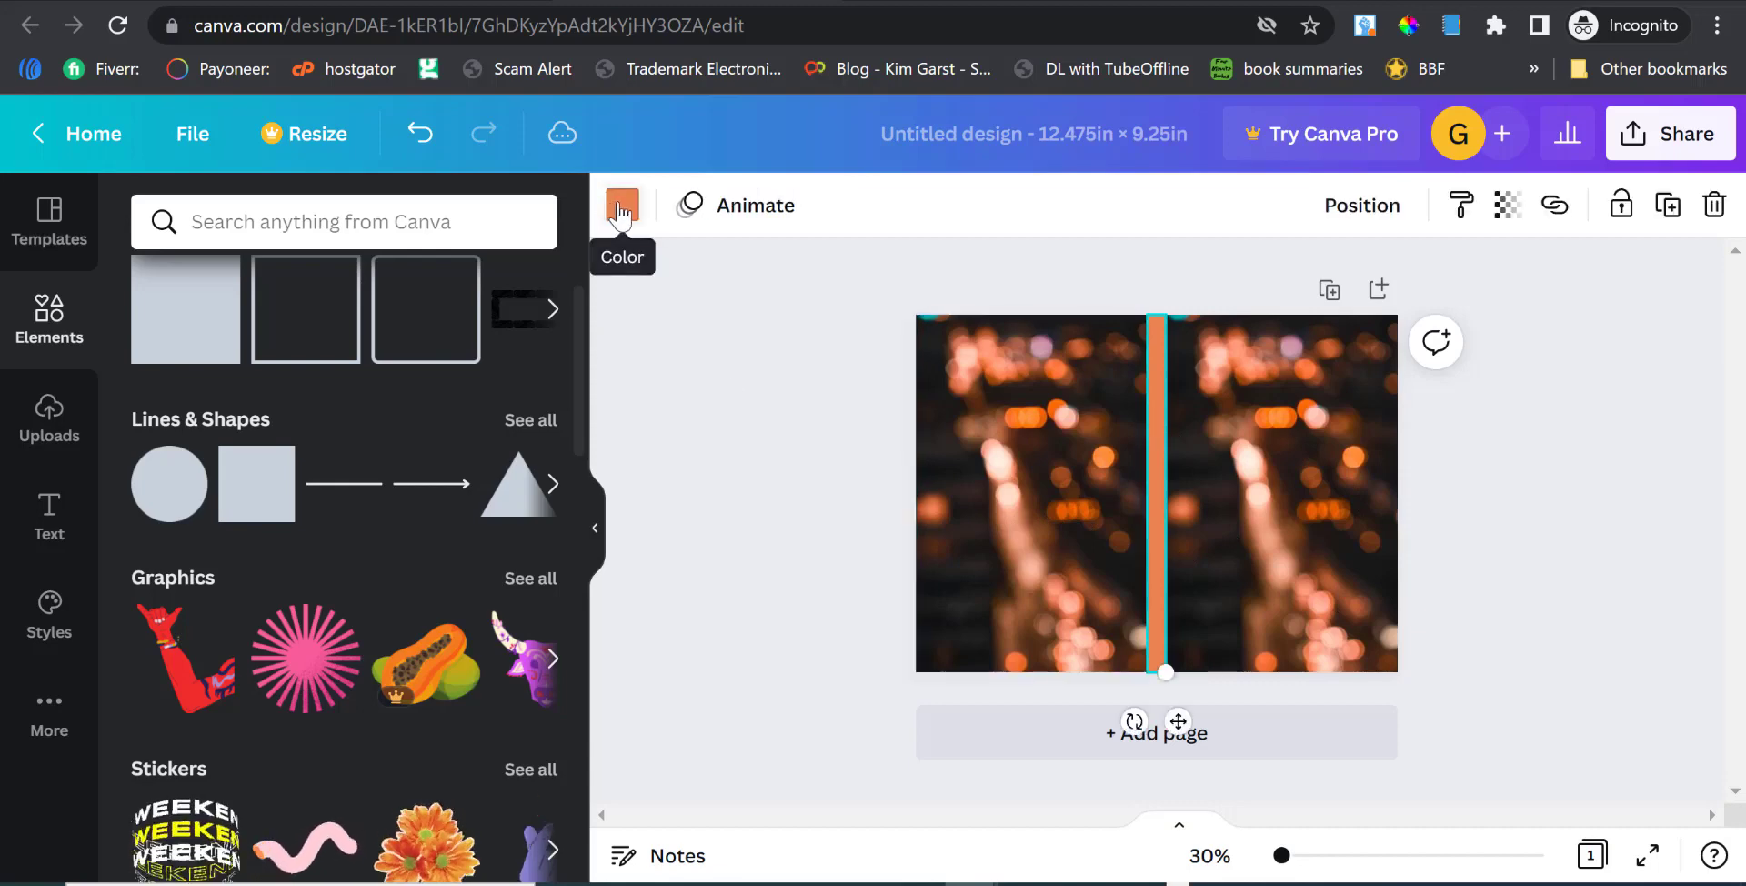
{"action": "left_click", "coordinate": [620, 207]}
{"action": "left_click", "coordinate": [233, 689]}
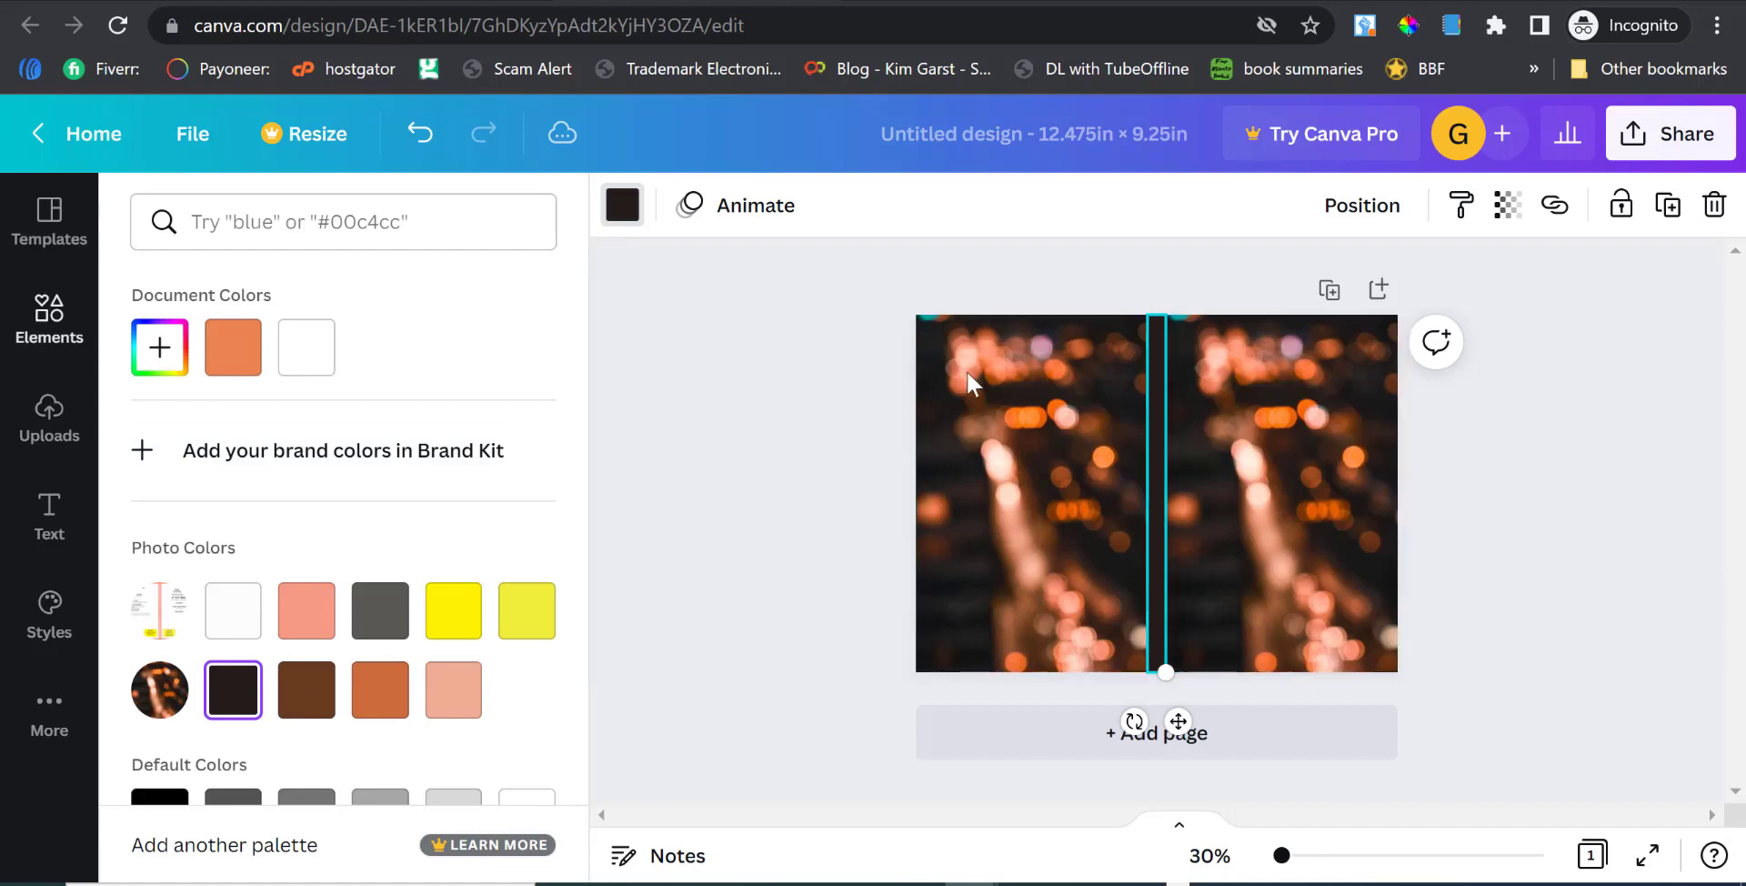
{"action": "left_click", "coordinate": [680, 381]}
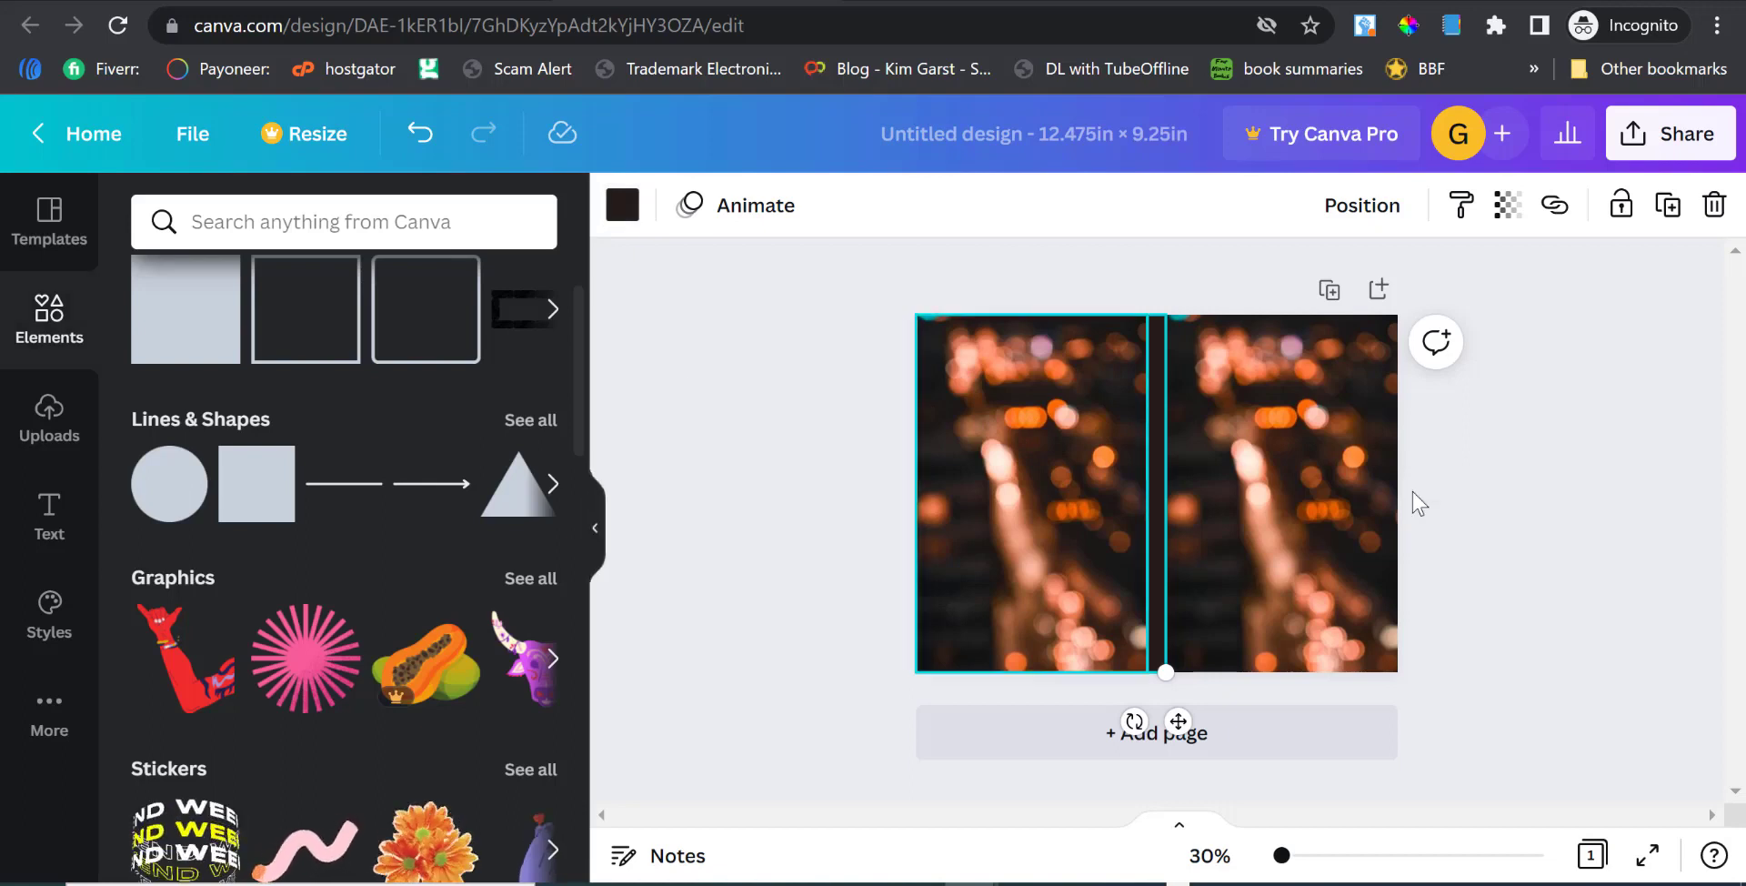
{"action": "left_click", "coordinate": [1533, 492]}
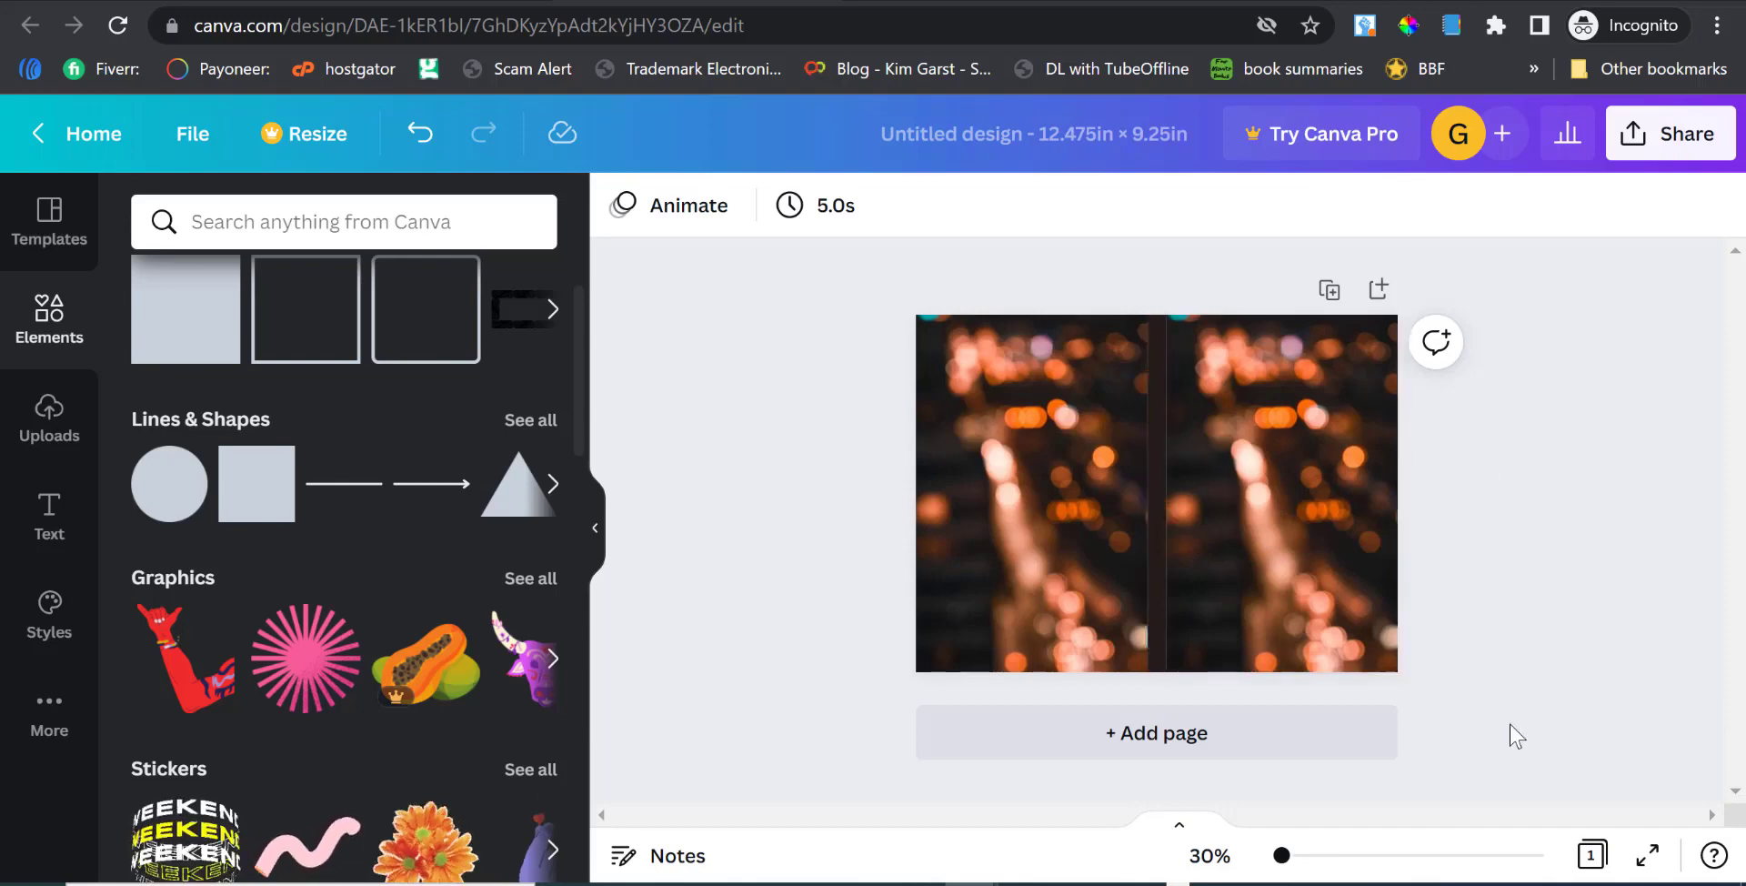
{"action": "left_click_drag", "start_coordinate": [1282, 858], "coordinate": [1300, 857]}
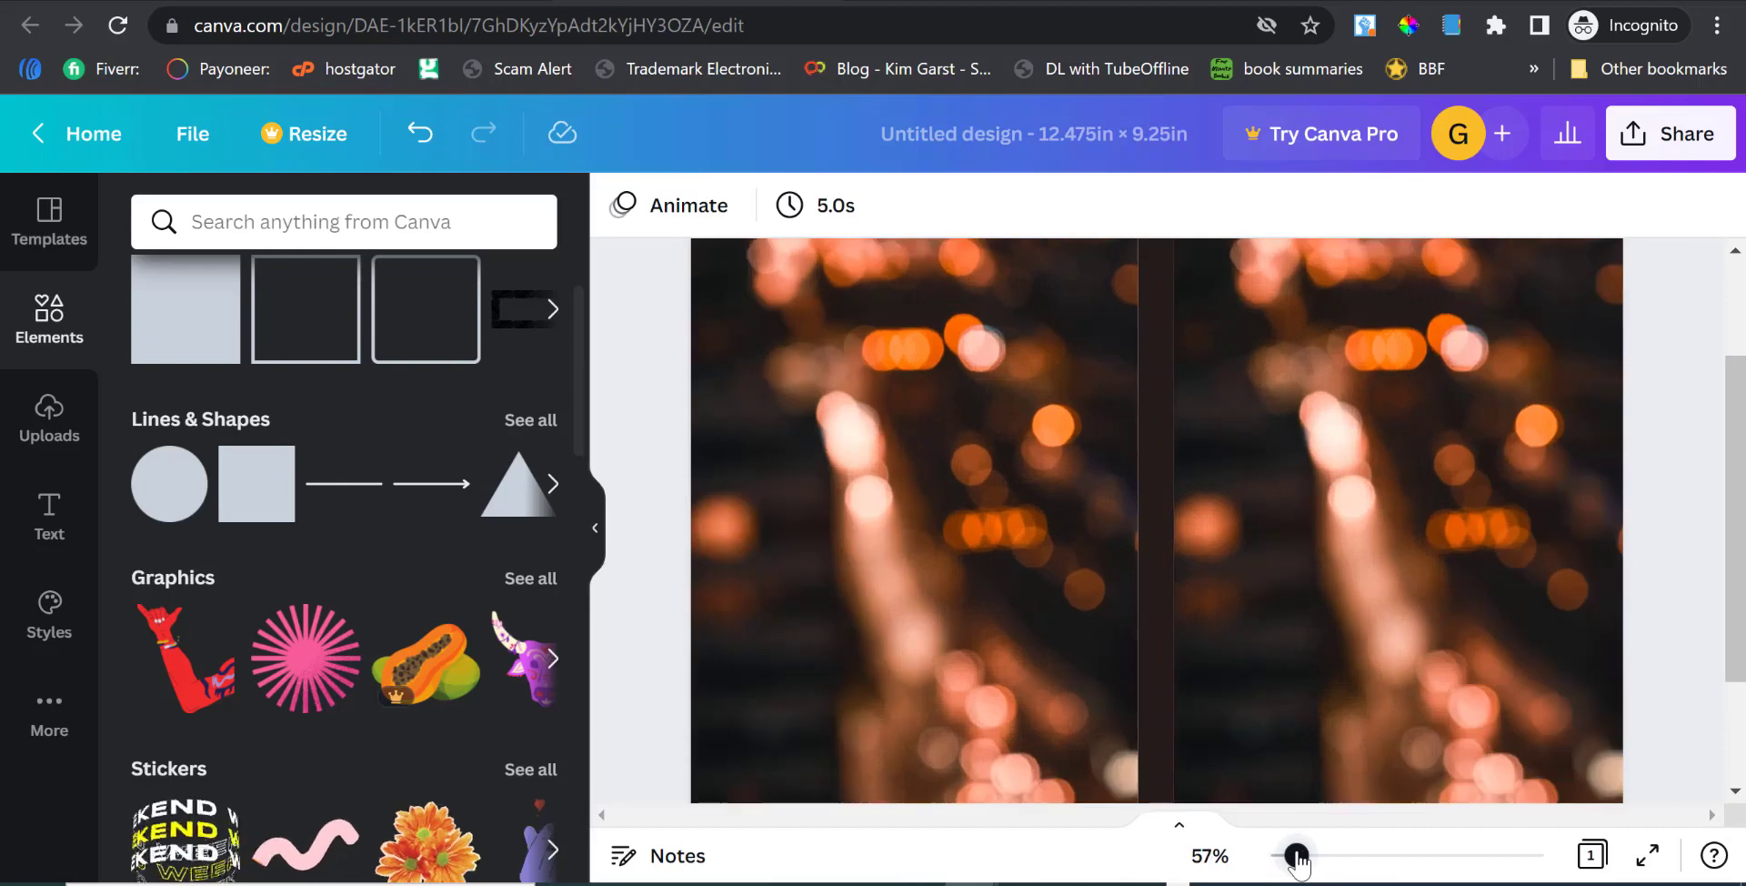
{"action": "scroll", "coordinate": [1371, 571], "scroll_direction": "up", "scroll_amount": 2}
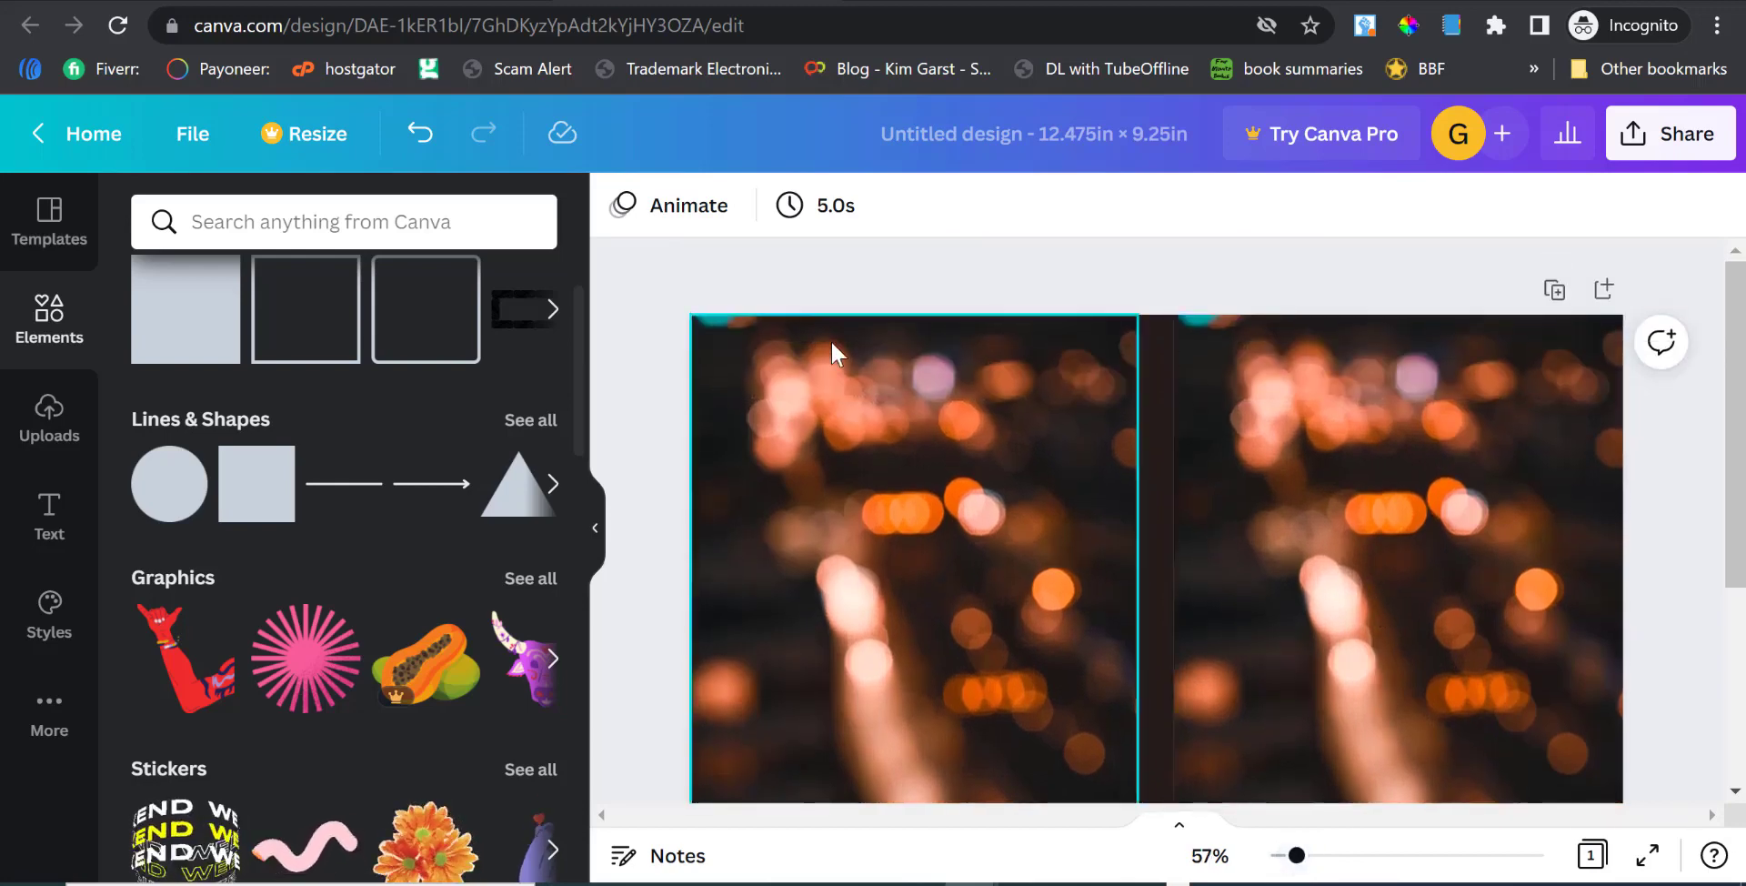
{"action": "scroll", "coordinate": [1354, 446], "scroll_direction": "down", "scroll_amount": 4}
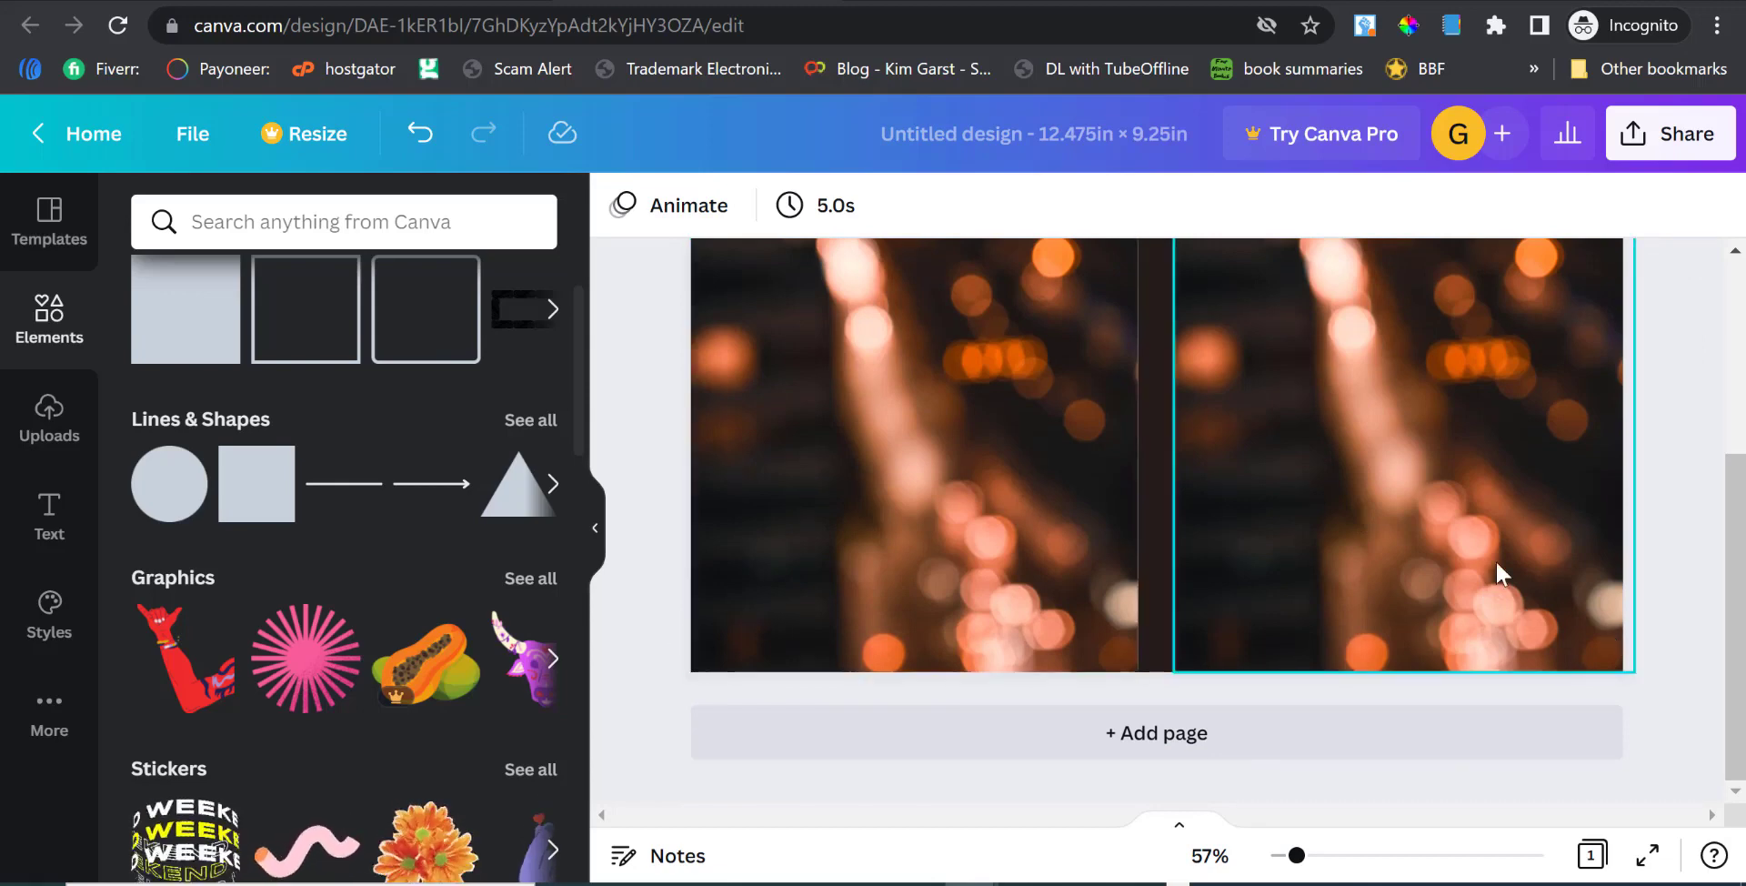
Examine the front cover photo's edges and corners to check that it fills the page from top to bottom.
{"action": "scroll", "coordinate": [1565, 568], "scroll_direction": "up", "scroll_amount": 4}
{"action": "left_click", "coordinate": [1564, 564]}
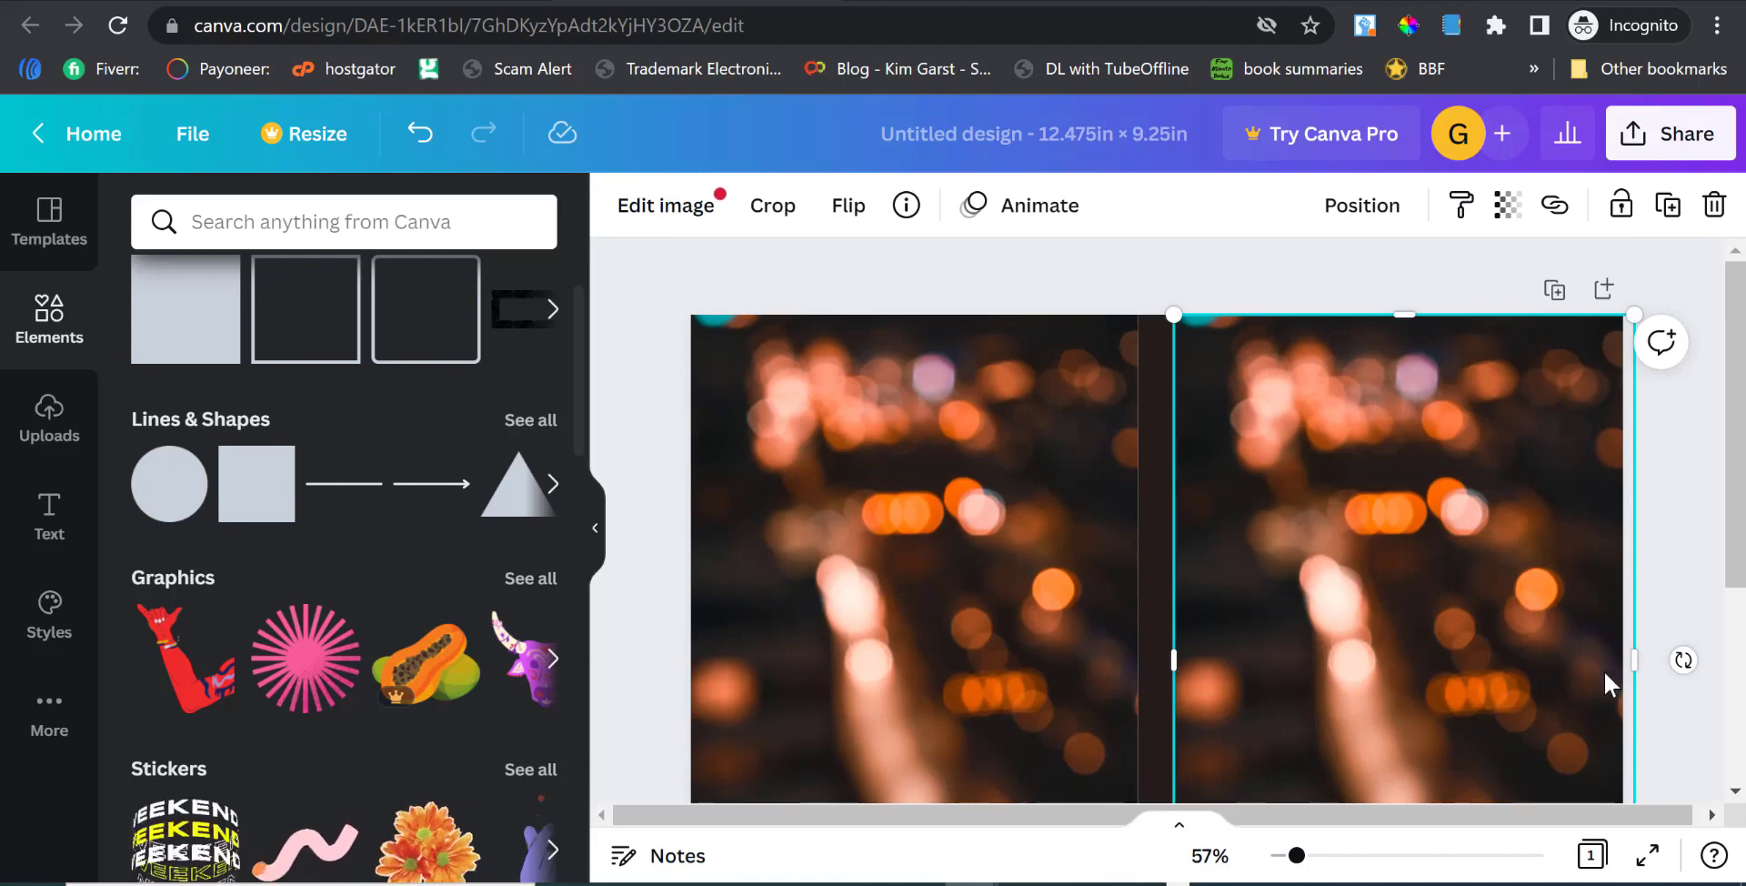
{"action": "scroll", "coordinate": [1677, 606], "scroll_direction": "down", "scroll_amount": 3}
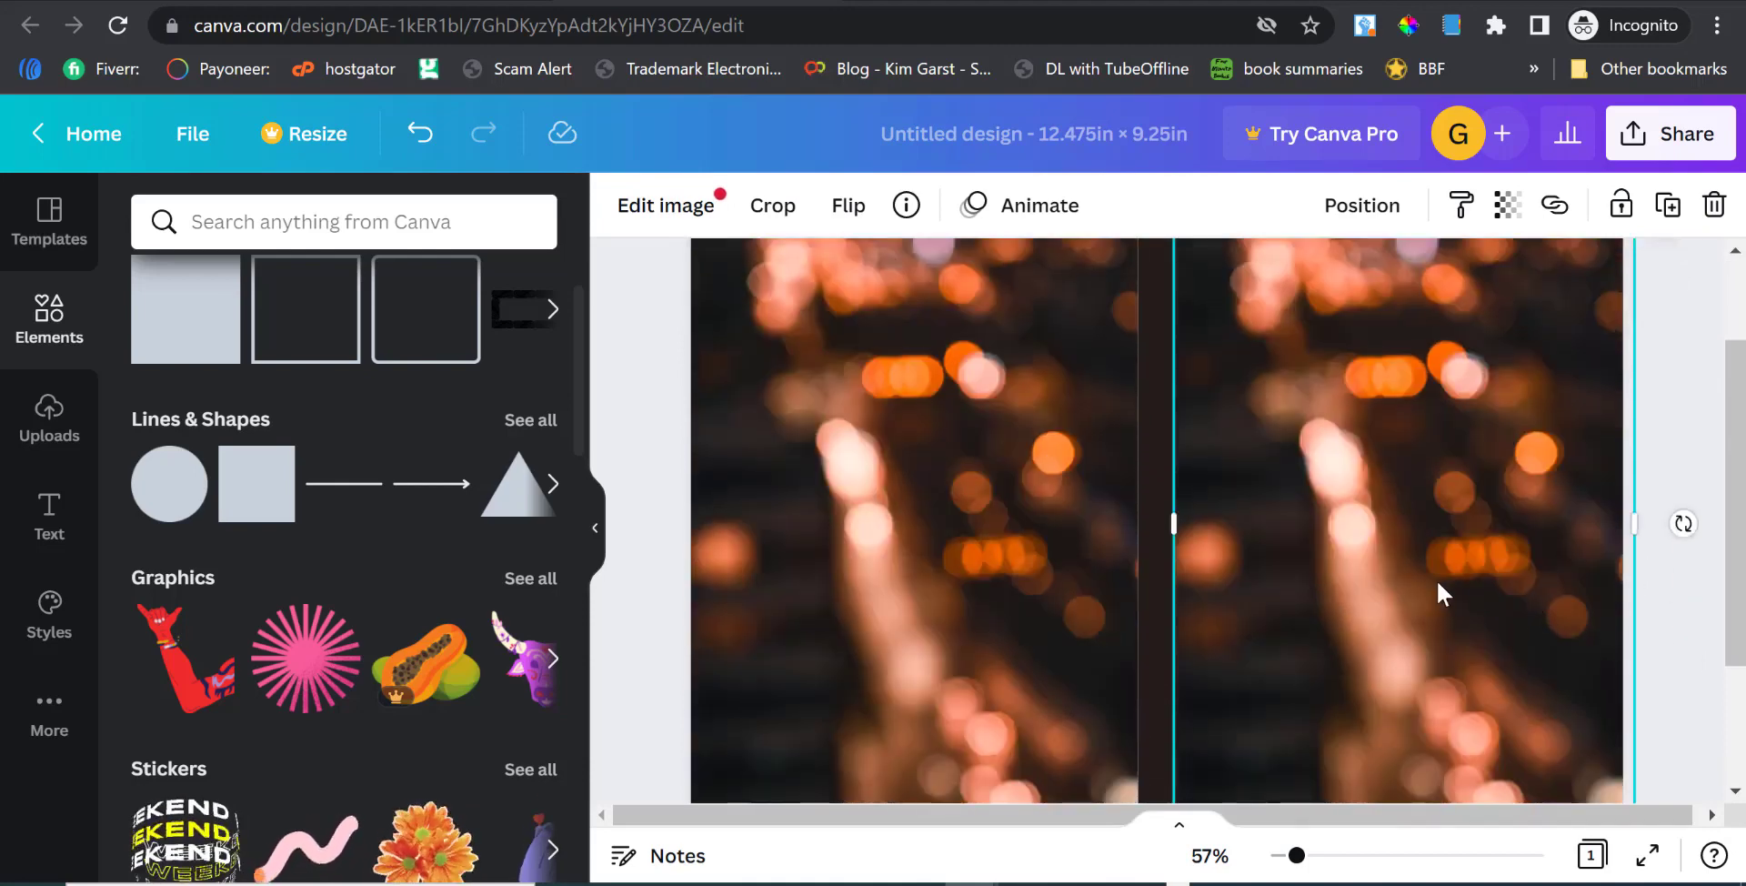
{"action": "mouse_move", "coordinate": [1362, 582]}
{"action": "left_mouse_down"}
{"action": "mouse_move", "coordinate": [1394, 577]}
{"action": "mouse_move", "coordinate": [1344, 582]}
{"action": "mouse_move", "coordinate": [1360, 580]}
{"action": "left_mouse_up"}
{"action": "scroll", "coordinate": [1633, 514], "scroll_direction": "down", "scroll_amount": 4}
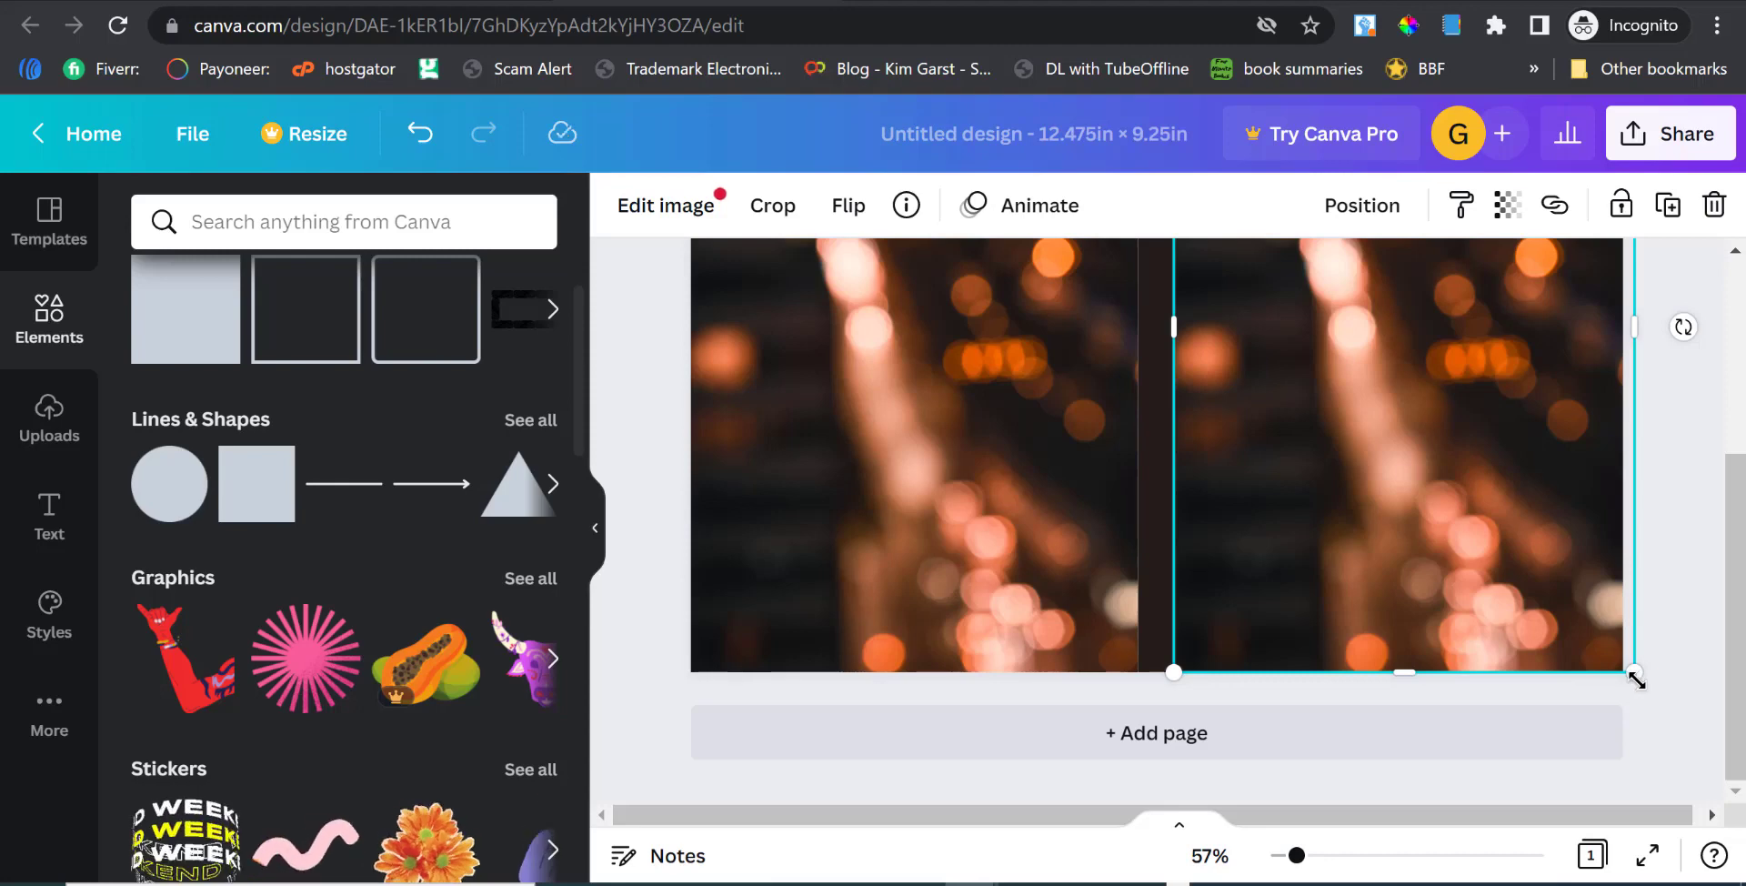
{"action": "scroll", "coordinate": [1644, 673], "scroll_direction": "up", "scroll_amount": 4}
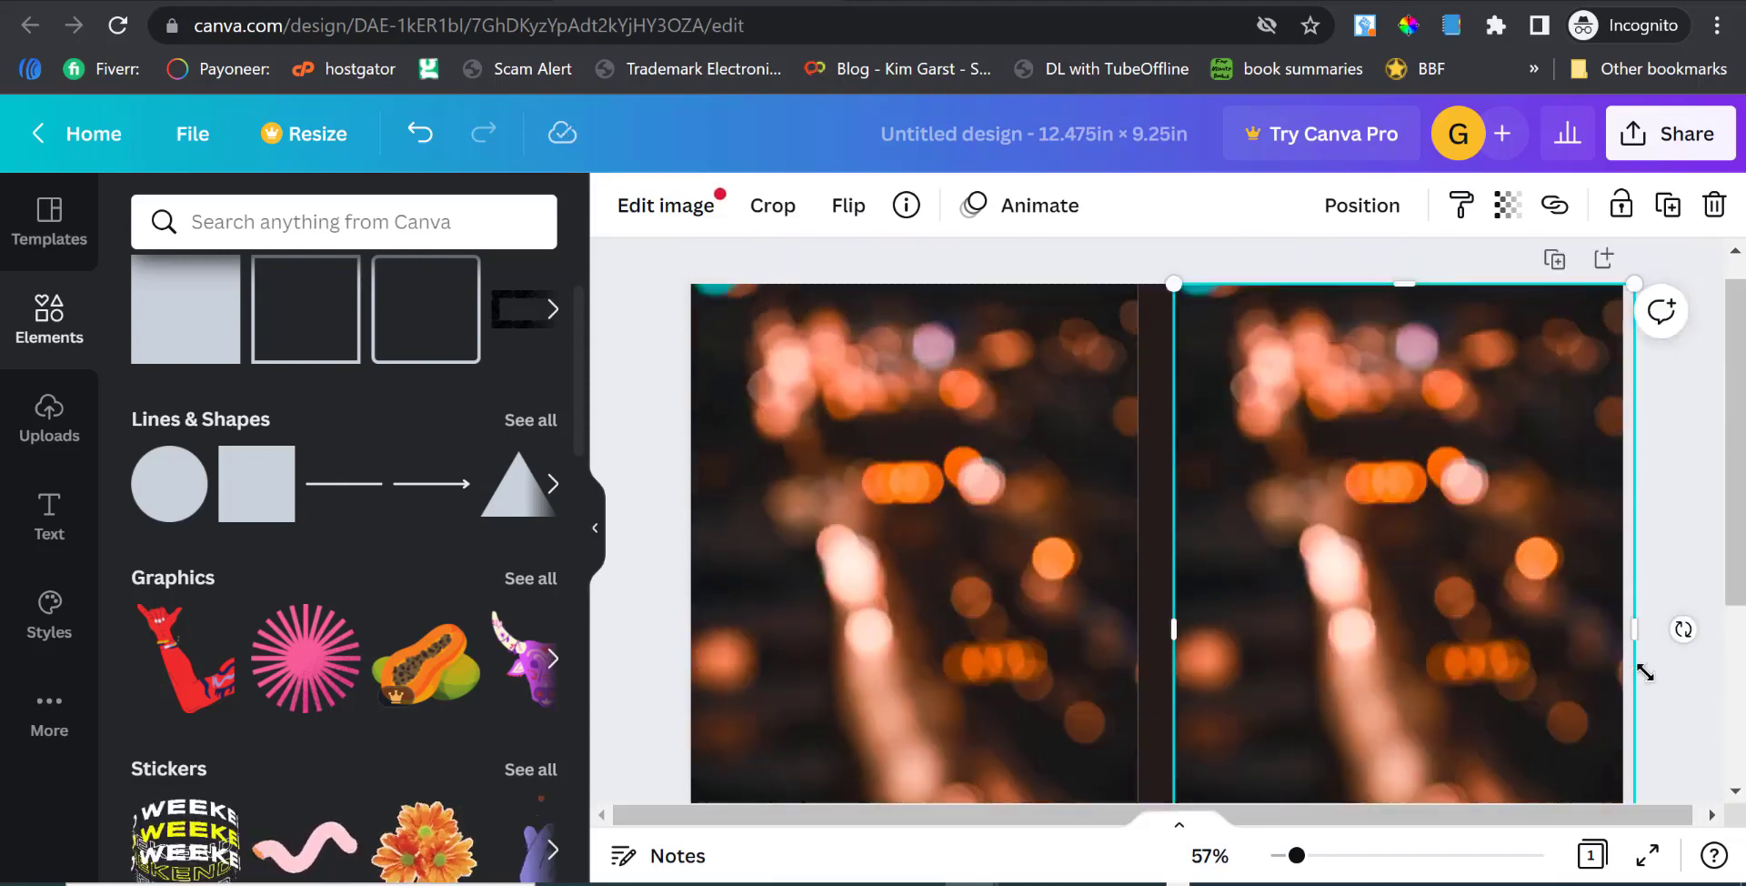
{"action": "scroll", "coordinate": [1606, 513], "scroll_direction": "down", "scroll_amount": 3}
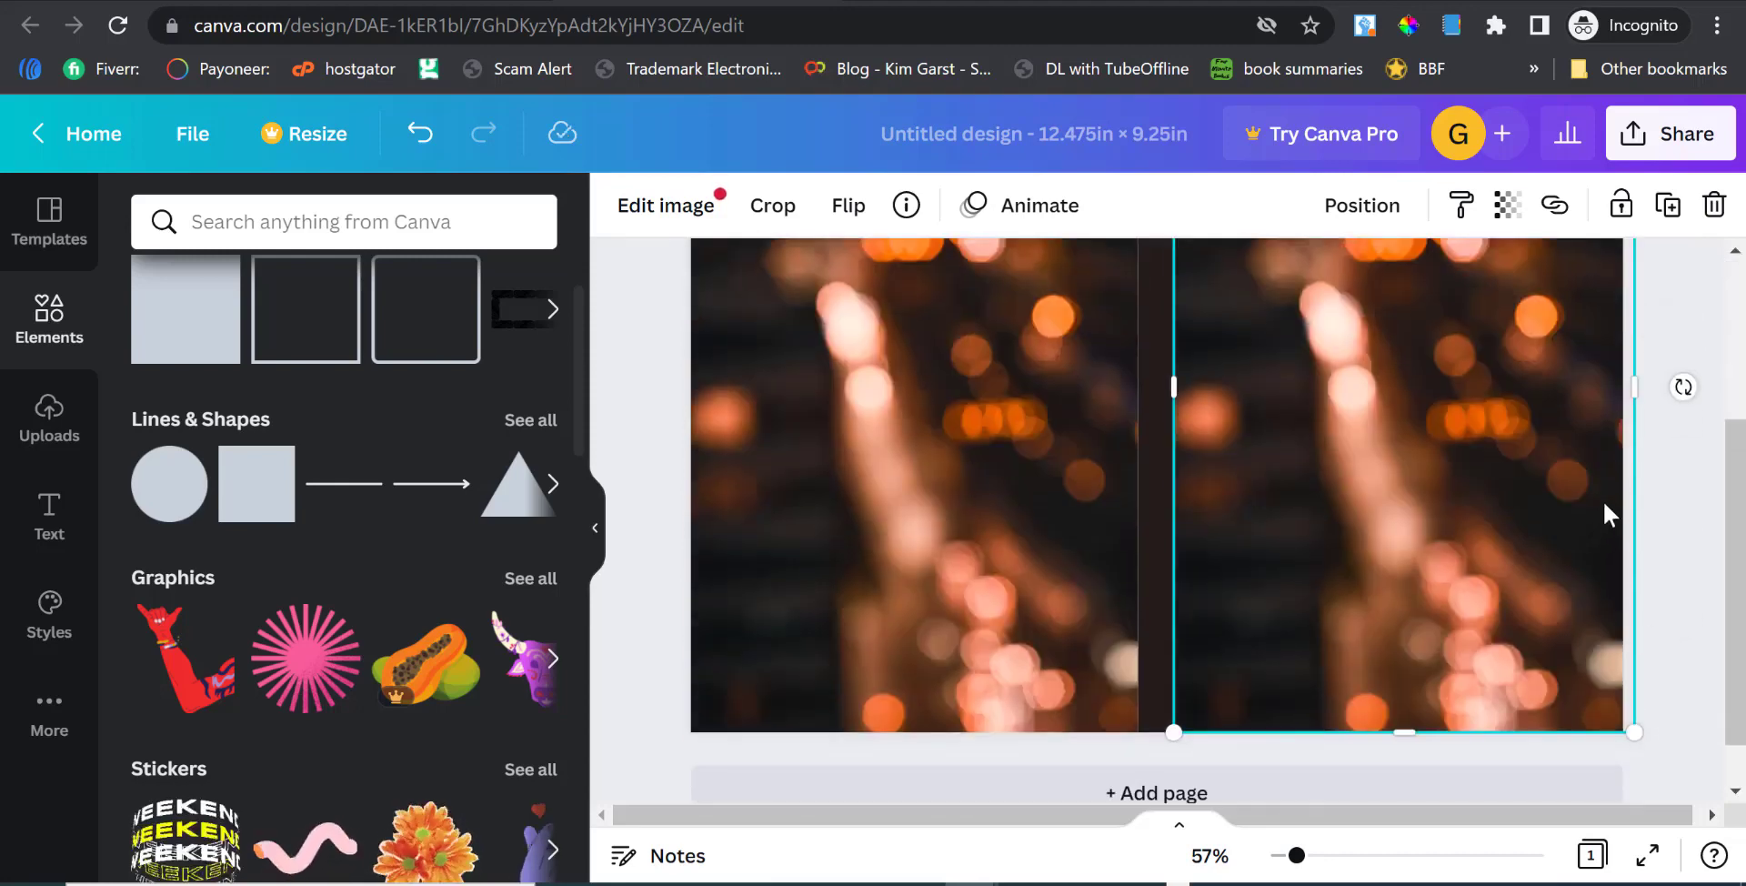
{"action": "scroll", "coordinate": [1673, 600], "scroll_direction": "up", "scroll_amount": 3}
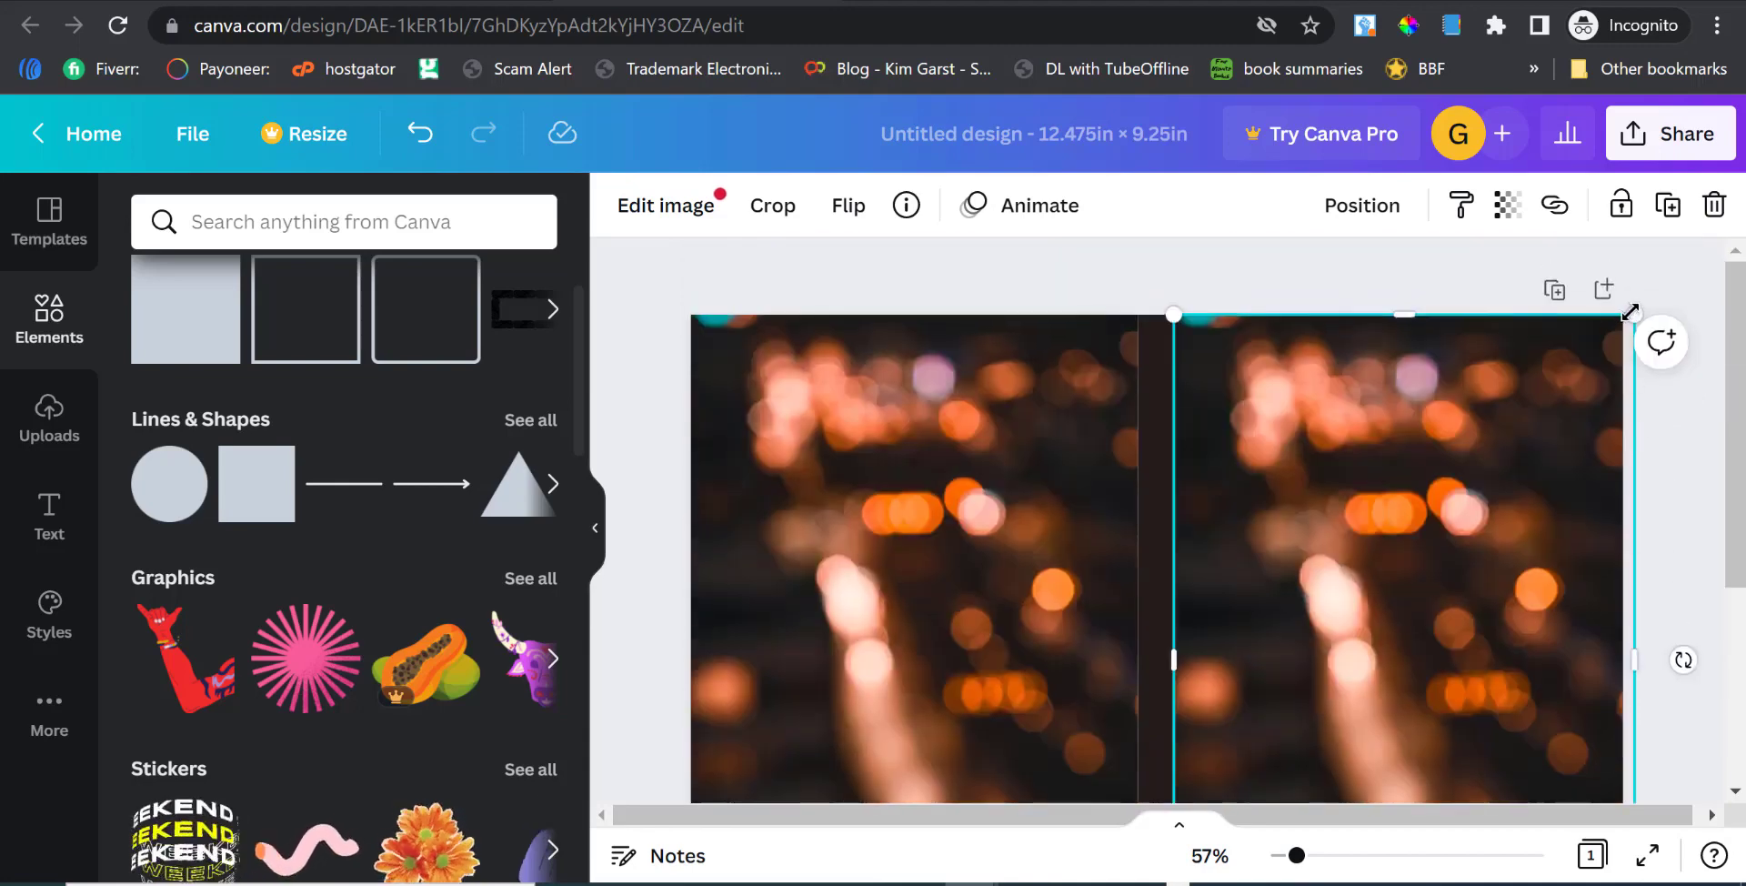
{"action": "left_click", "coordinate": [1682, 445]}
{"action": "scroll", "coordinate": [1671, 459], "scroll_direction": "down", "scroll_amount": 3}
{"action": "scroll", "coordinate": [1671, 459], "scroll_direction": "up", "scroll_amount": 2}
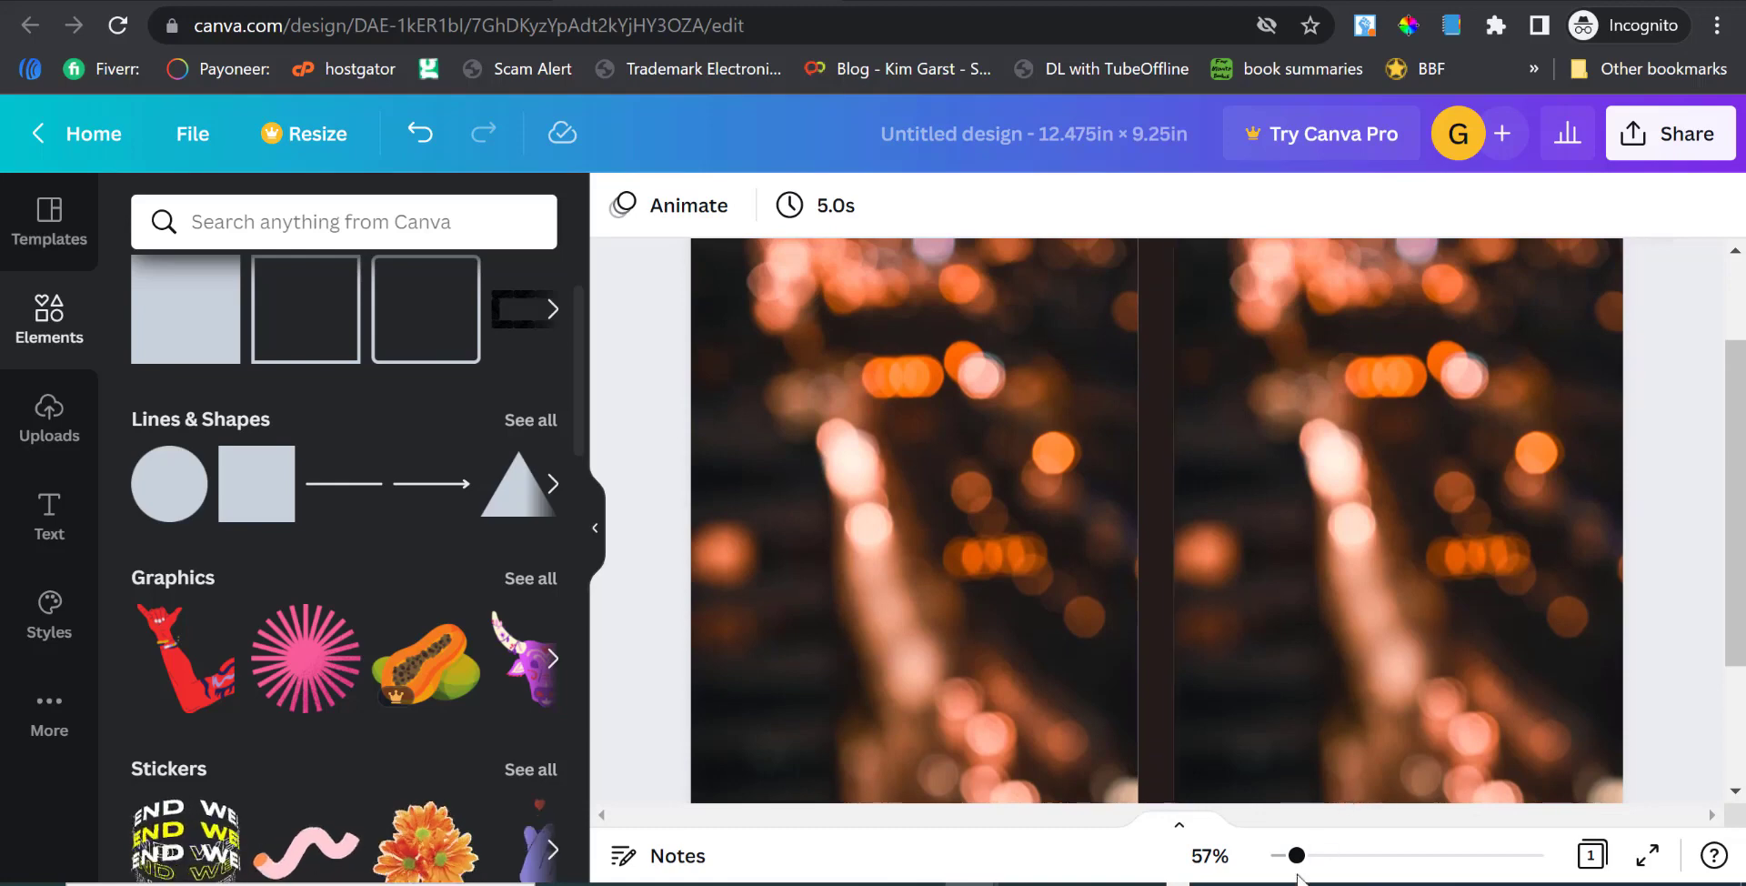
Add a solid circle shape and place it over the upper half of the front cover.
{"action": "left_click_drag", "start_coordinate": [1295, 854], "coordinate": [1283, 854]}
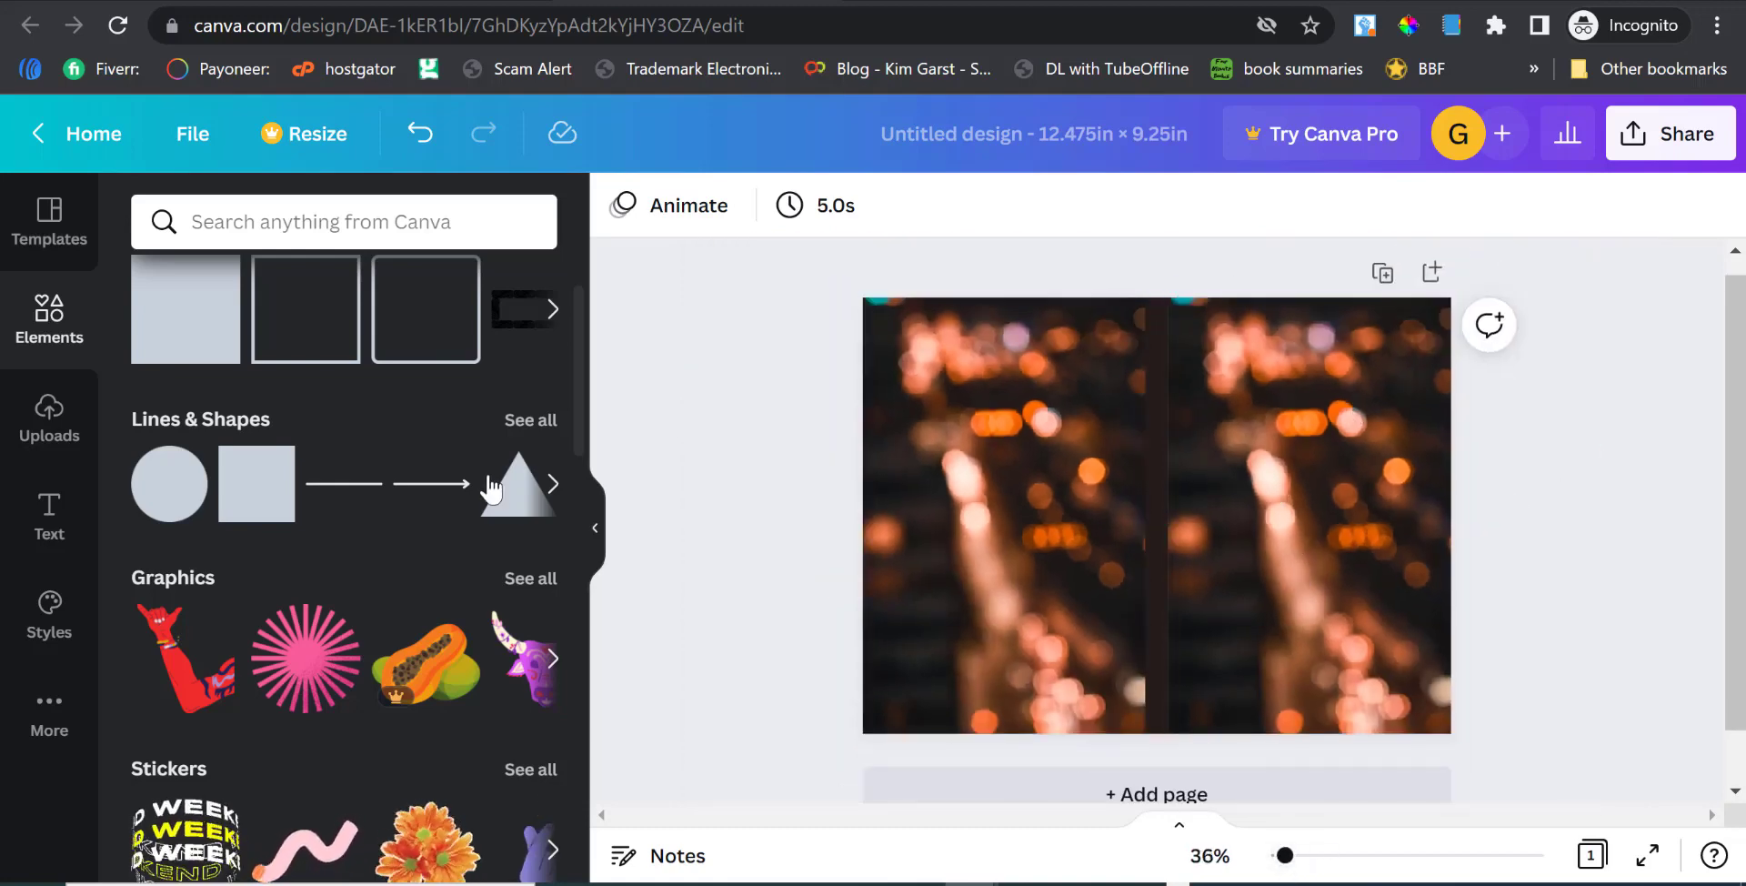
{"action": "left_click", "coordinate": [269, 223]}
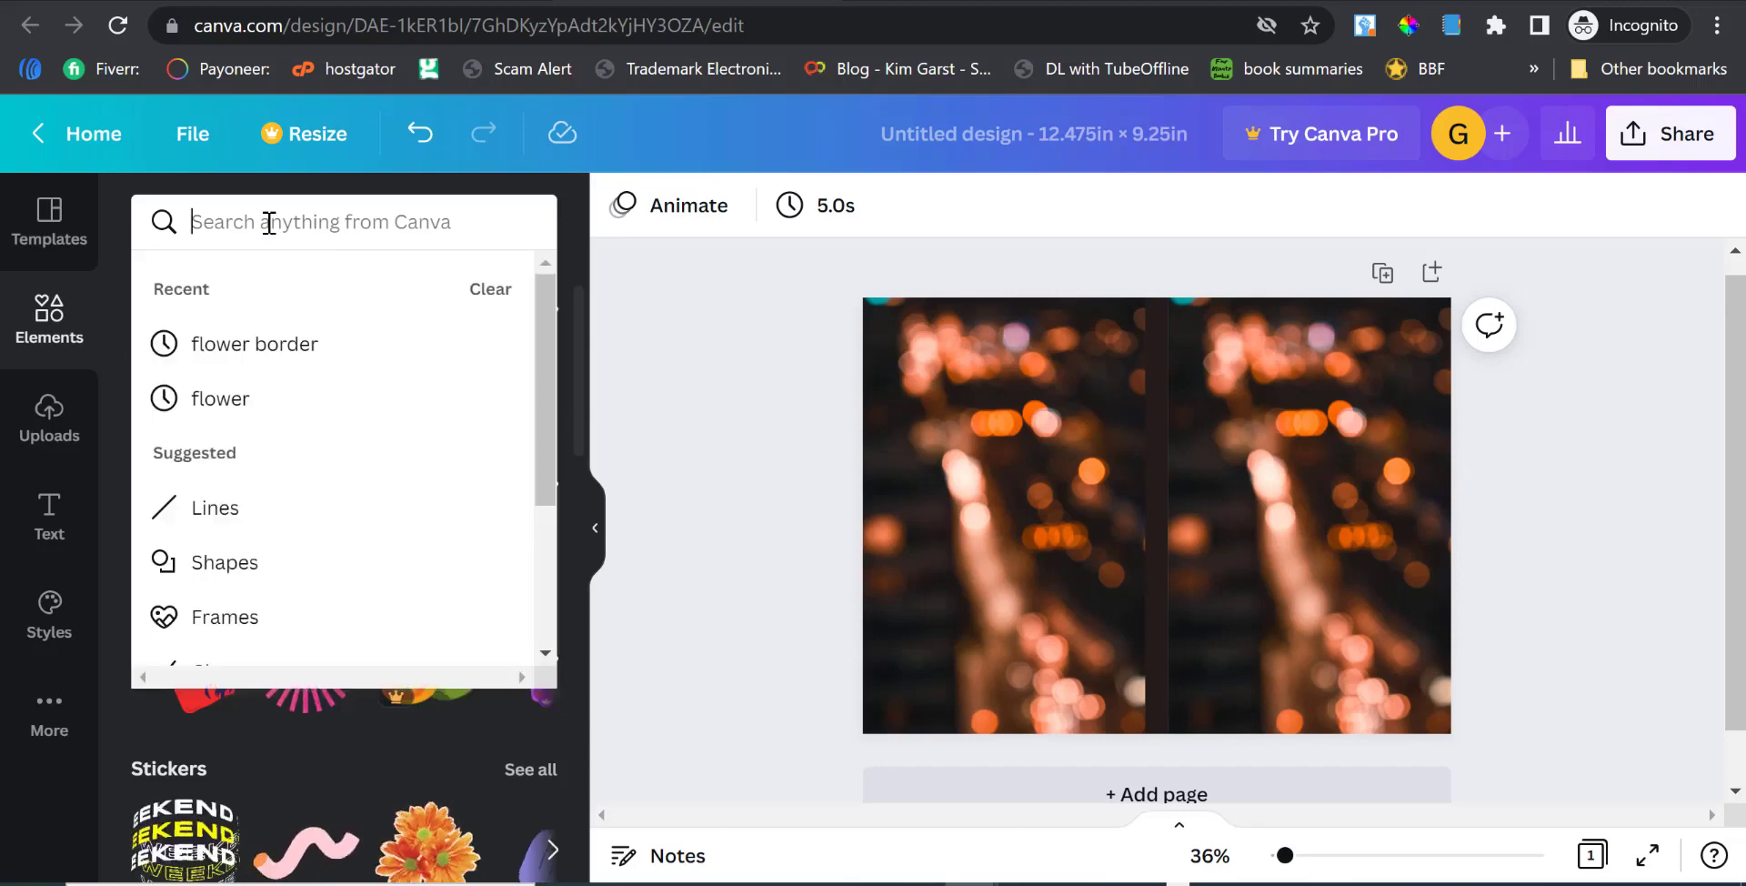
{"action": "left_click", "coordinate": [578, 452]}
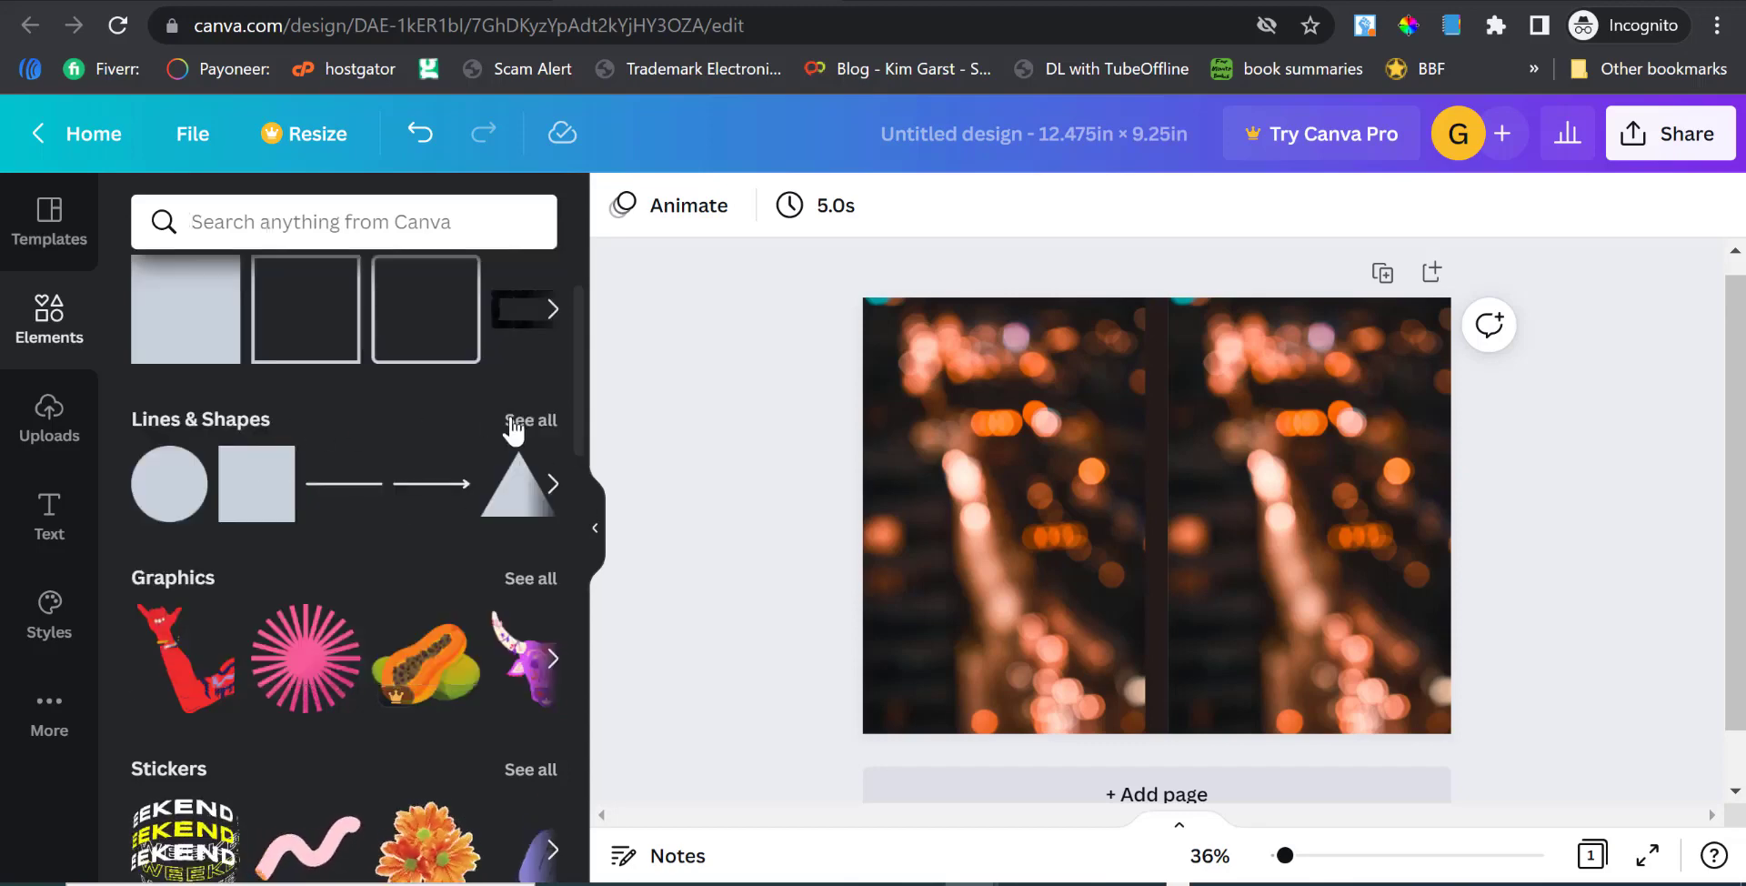
{"action": "left_click", "coordinate": [515, 422]}
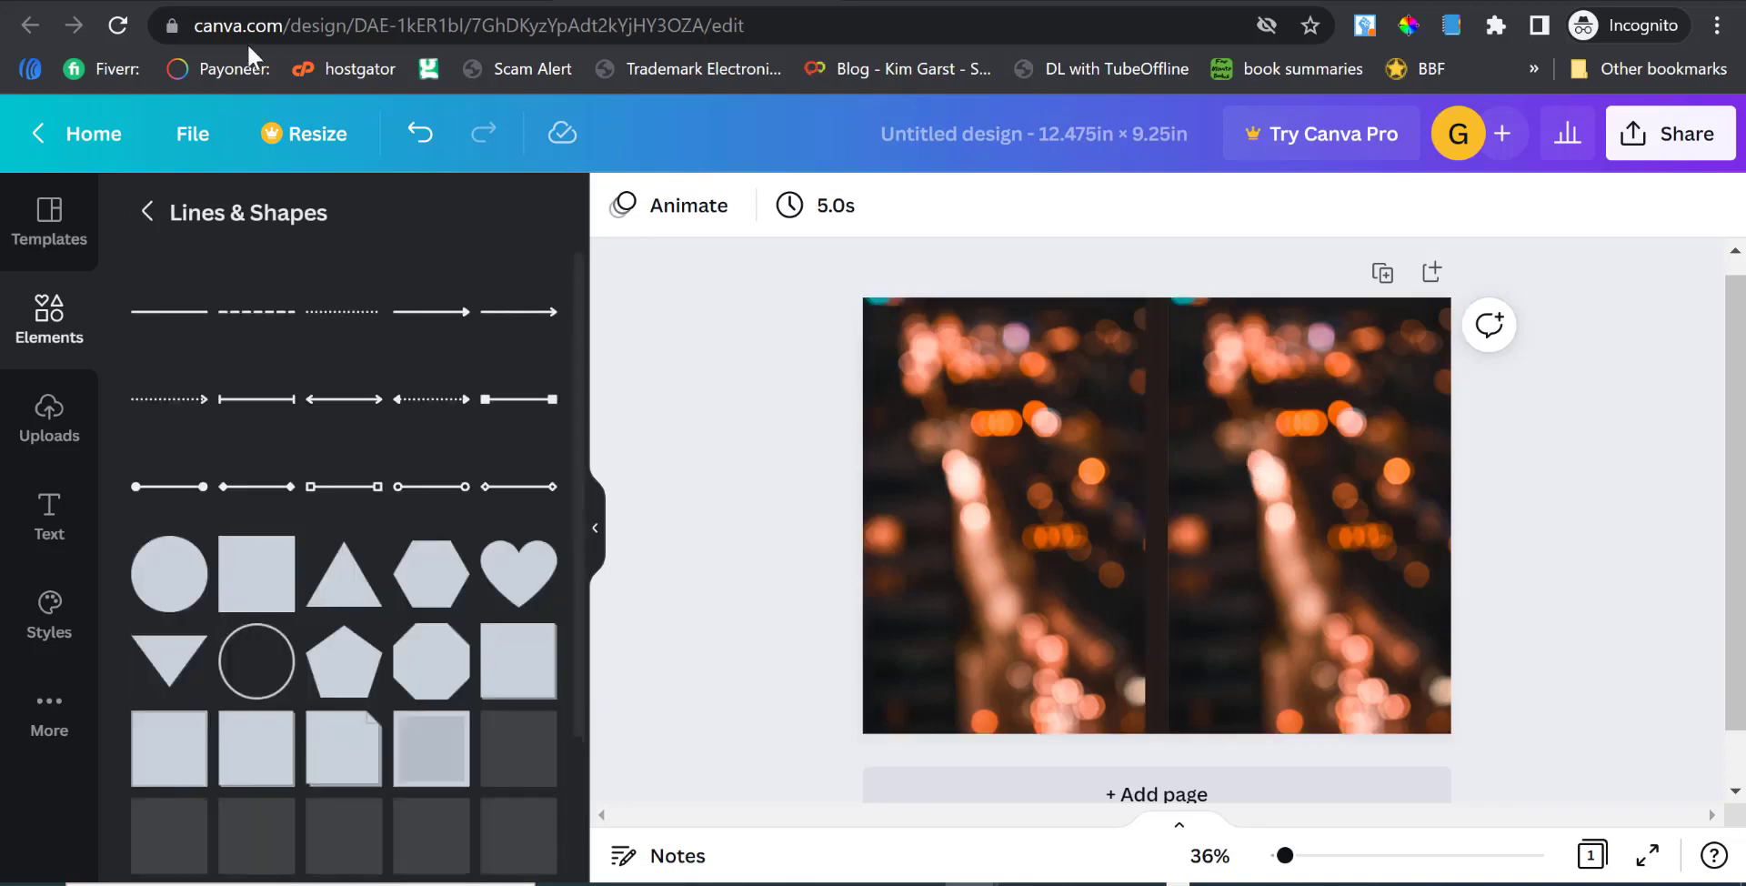
{"action": "left_click", "coordinate": [164, 573]}
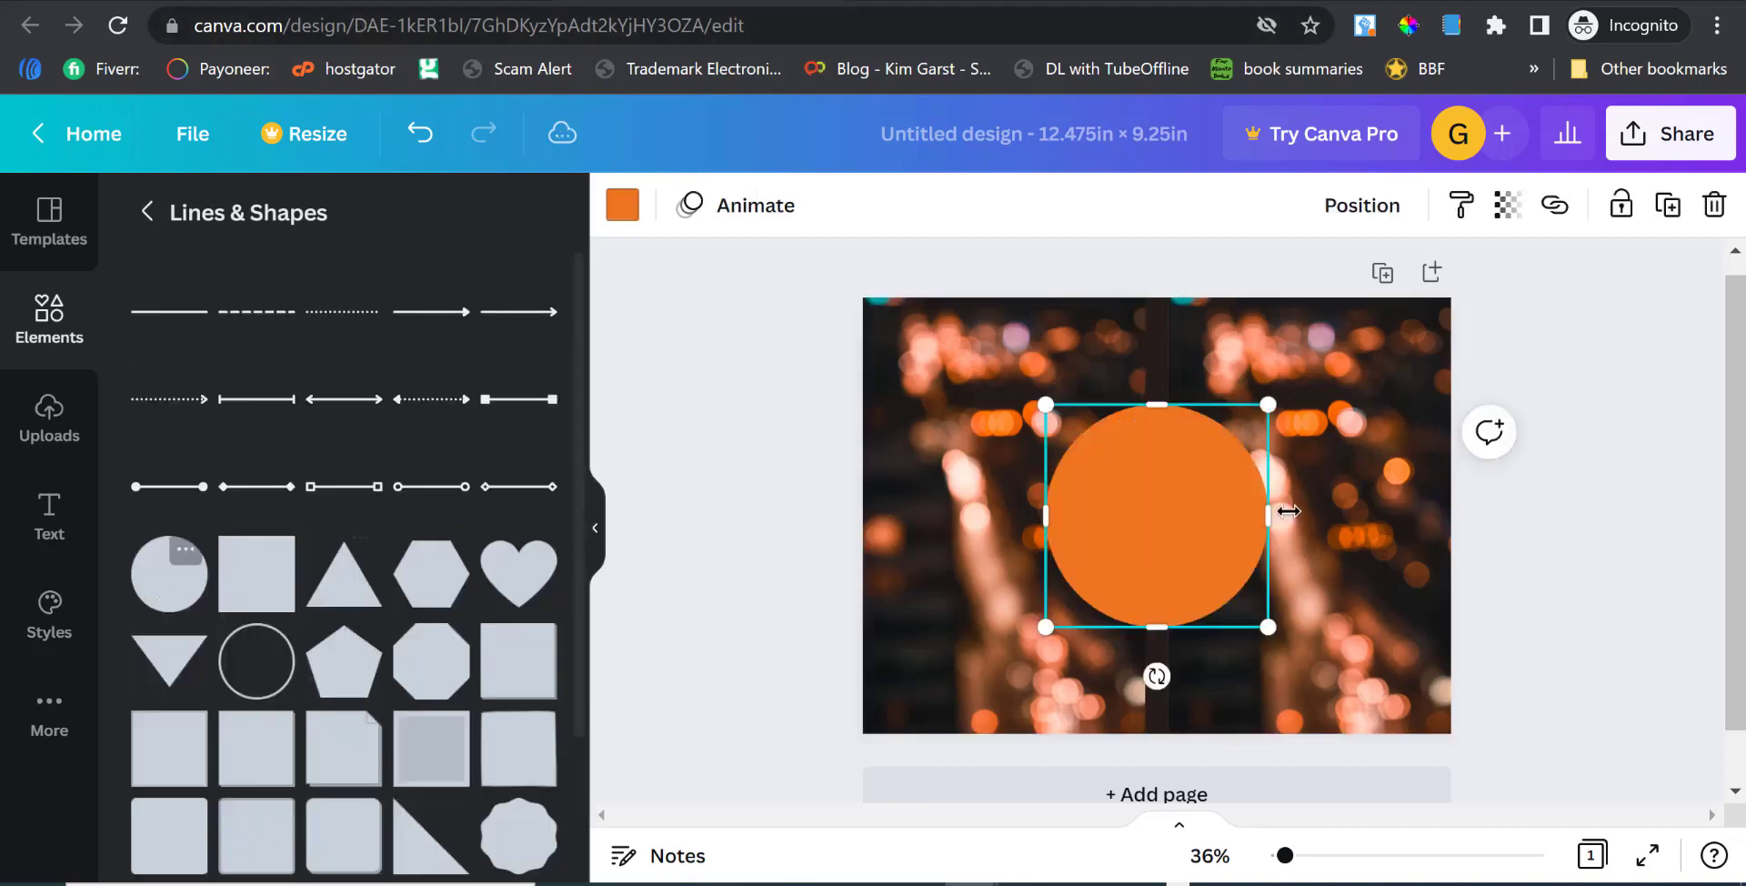
{"action": "left_click_drag", "start_coordinate": [1133, 533], "coordinate": [1286, 484]}
{"action": "left_click", "coordinate": [1593, 532]}
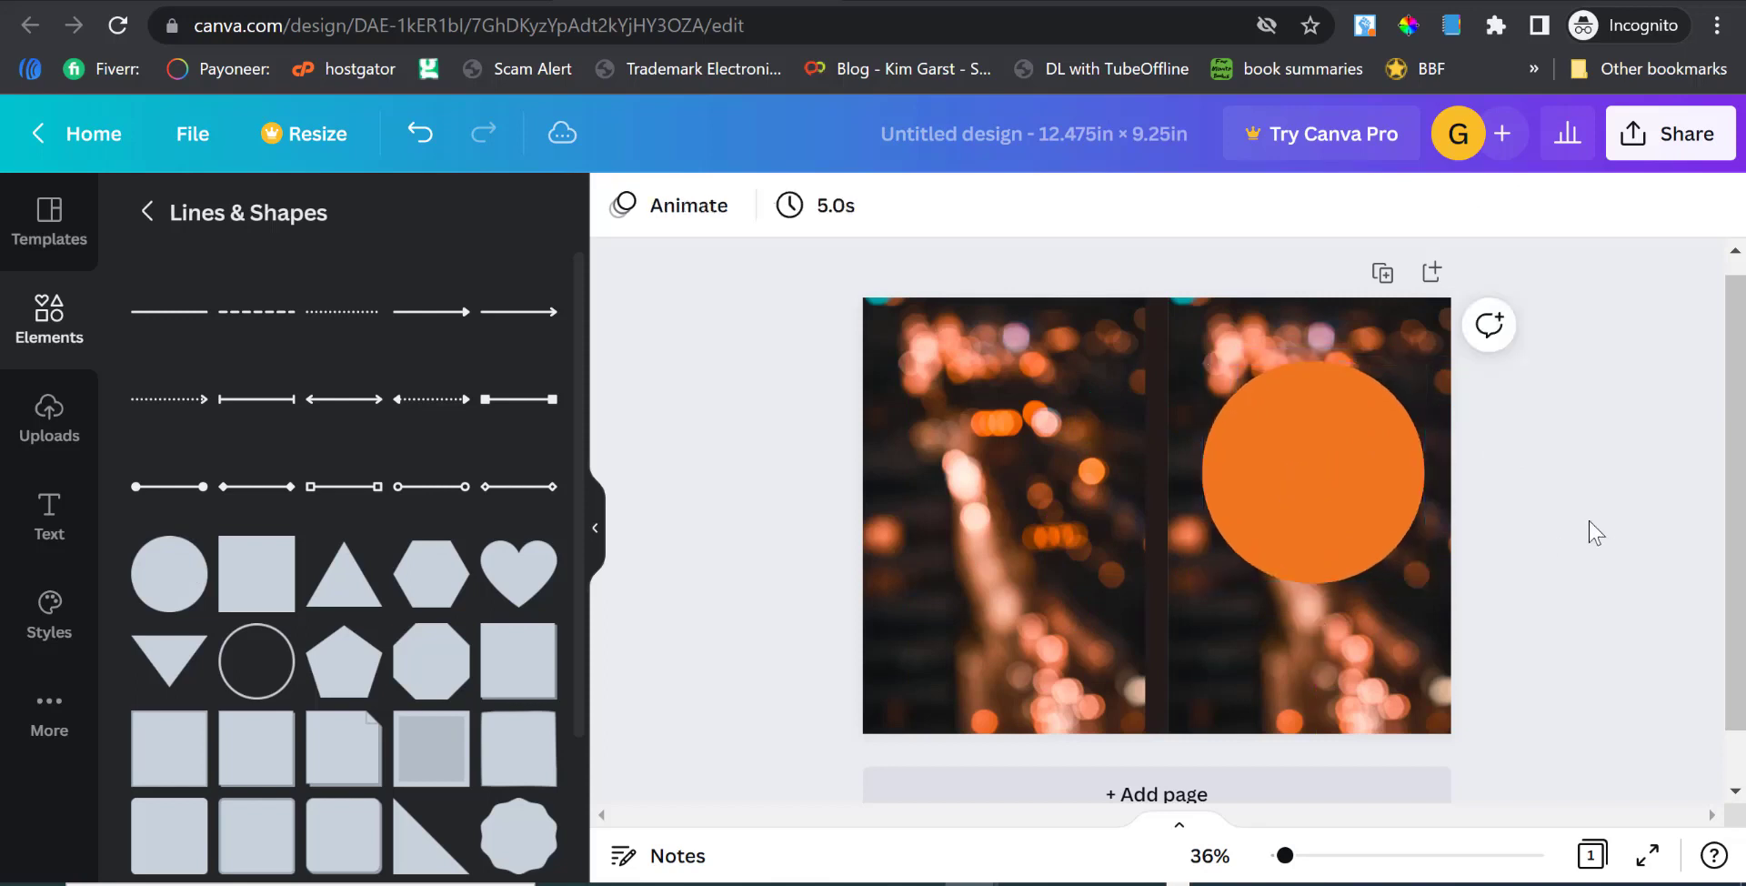
Fill the front cover circle with white and deselect it.
{"action": "left_click", "coordinate": [1325, 446]}
{"action": "left_click", "coordinate": [621, 214]}
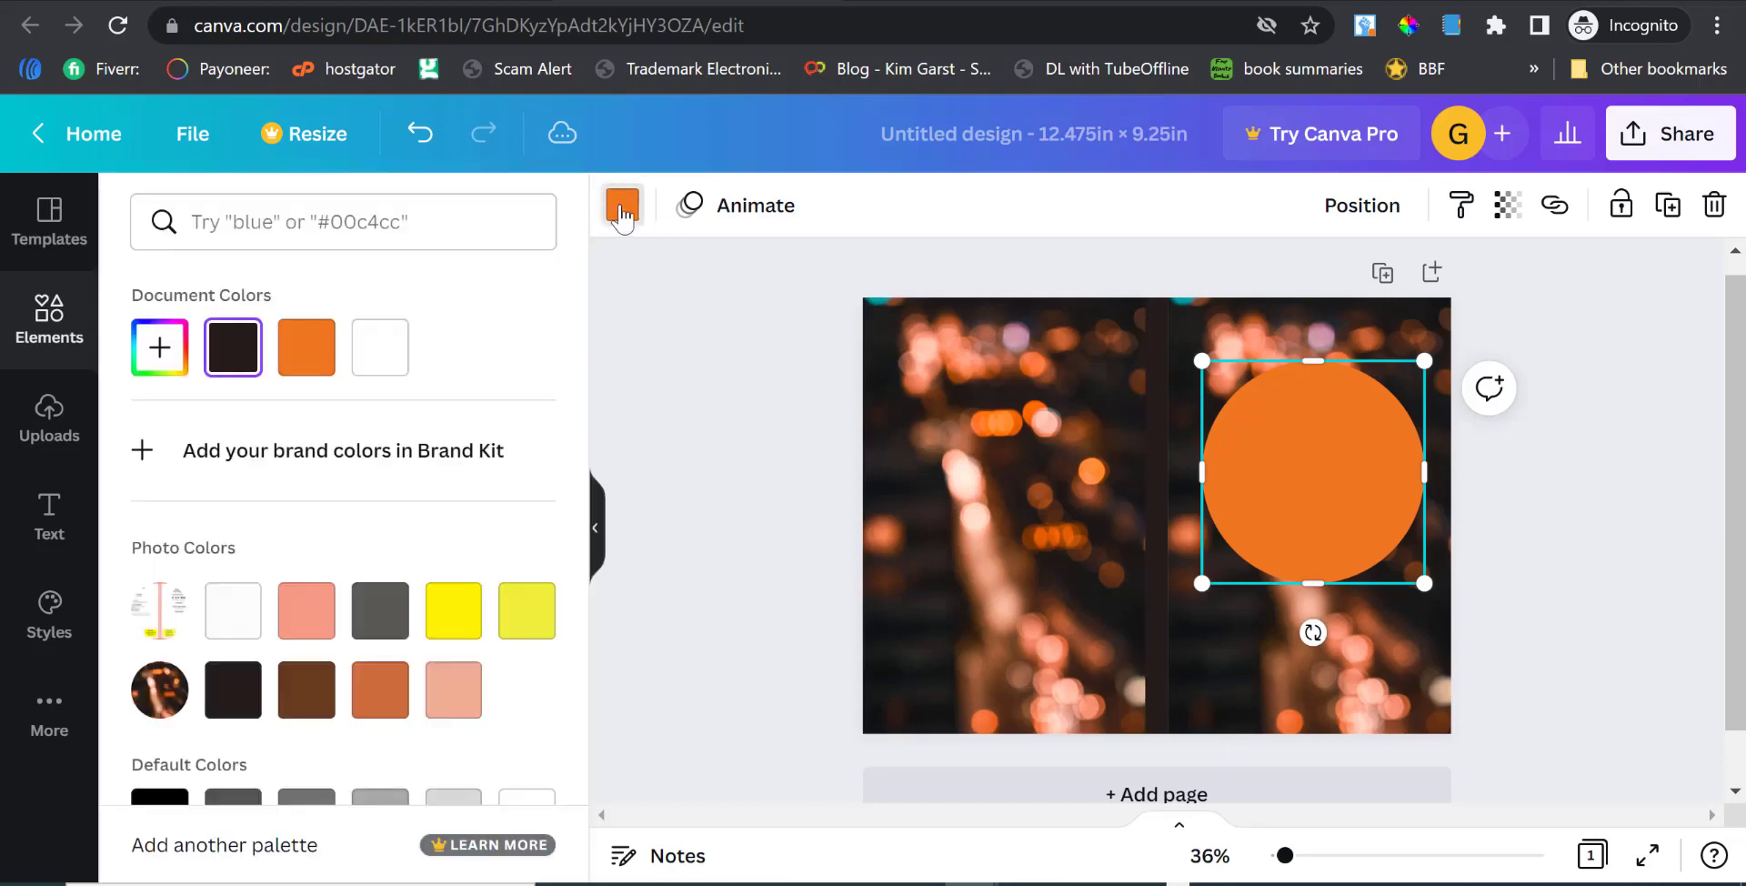
{"action": "left_click", "coordinate": [378, 356]}
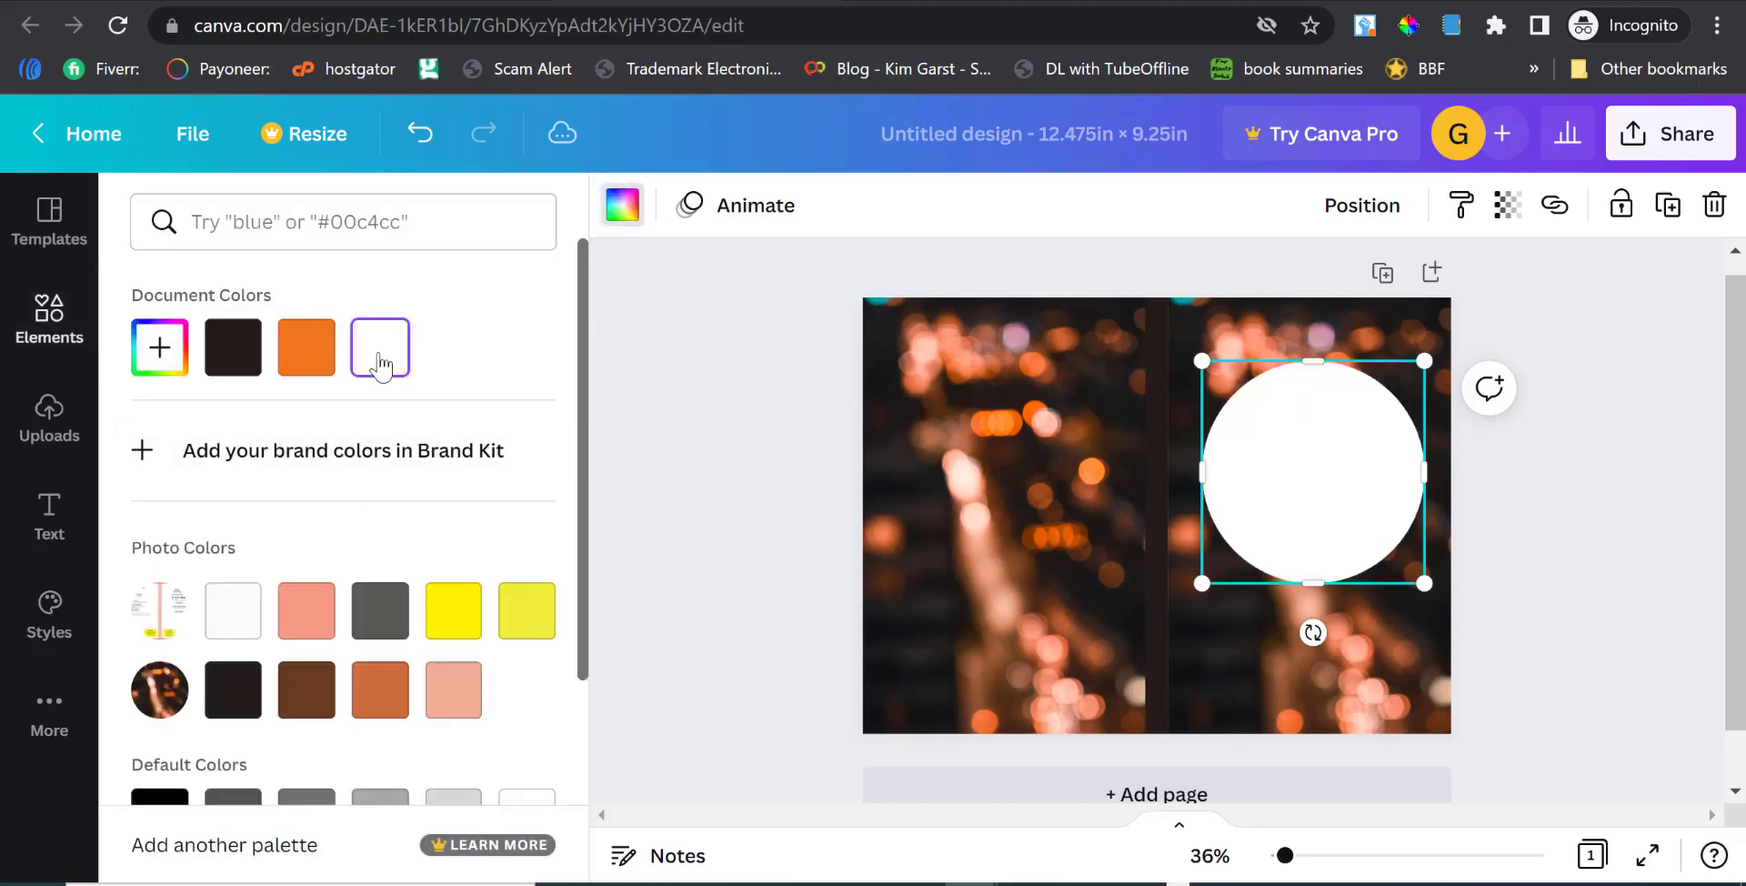
{"action": "left_click", "coordinate": [1585, 471]}
{"action": "left_click", "coordinate": [1575, 502]}
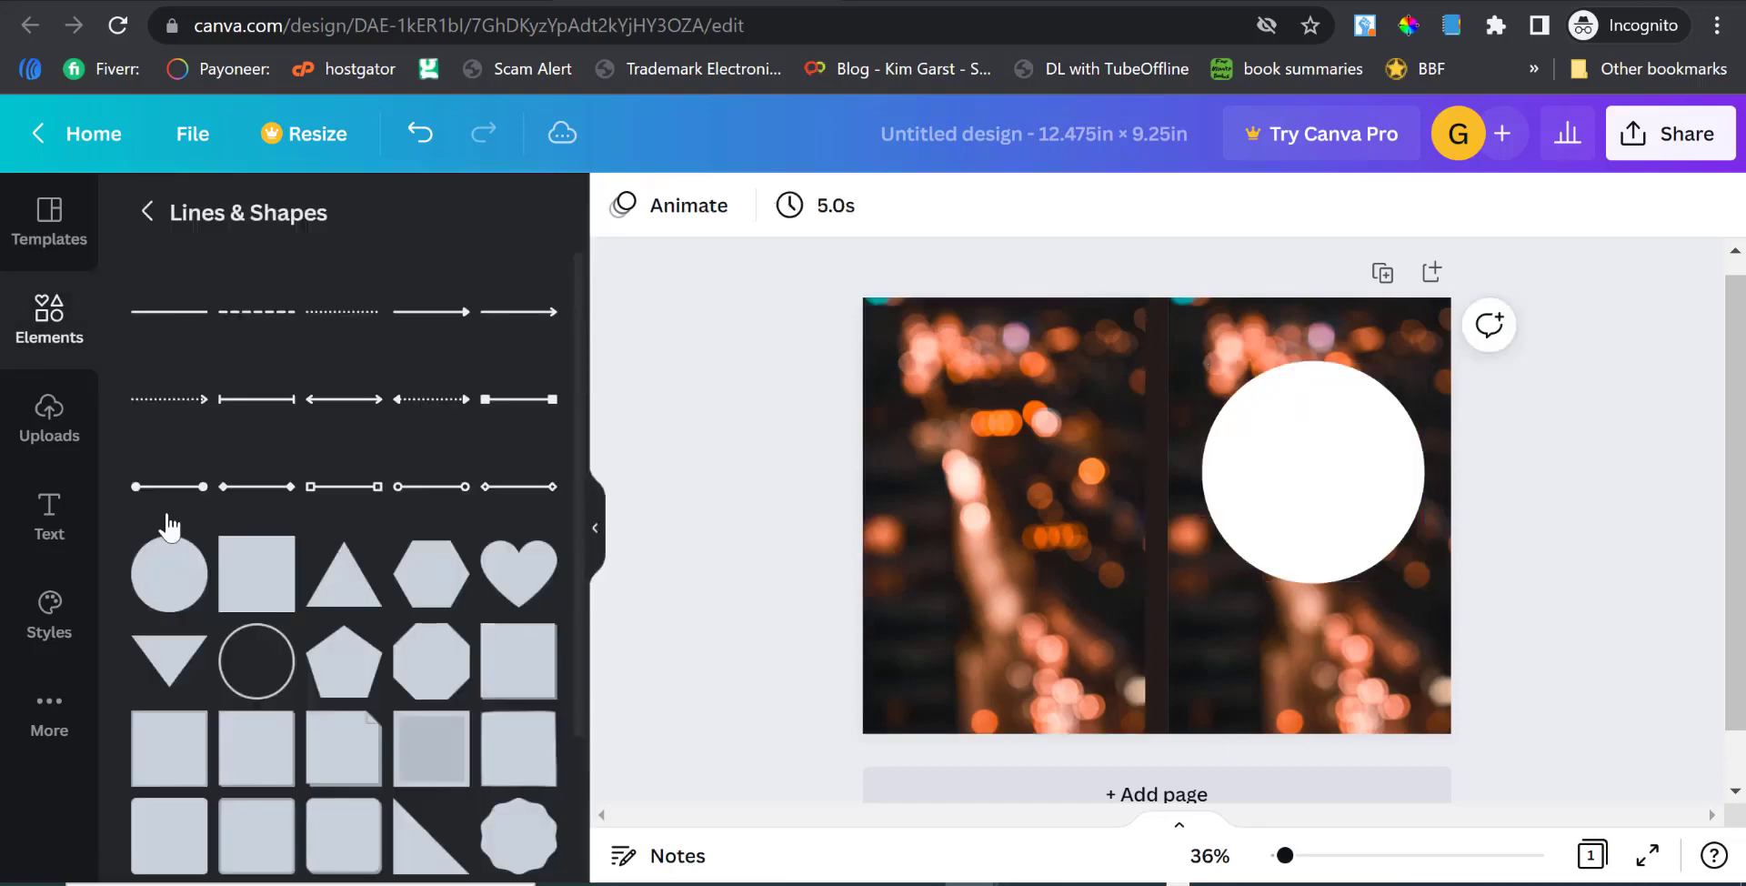
Try to add the recently used "Beach Please" text design to the cover.
{"action": "left_click", "coordinate": [47, 317]}
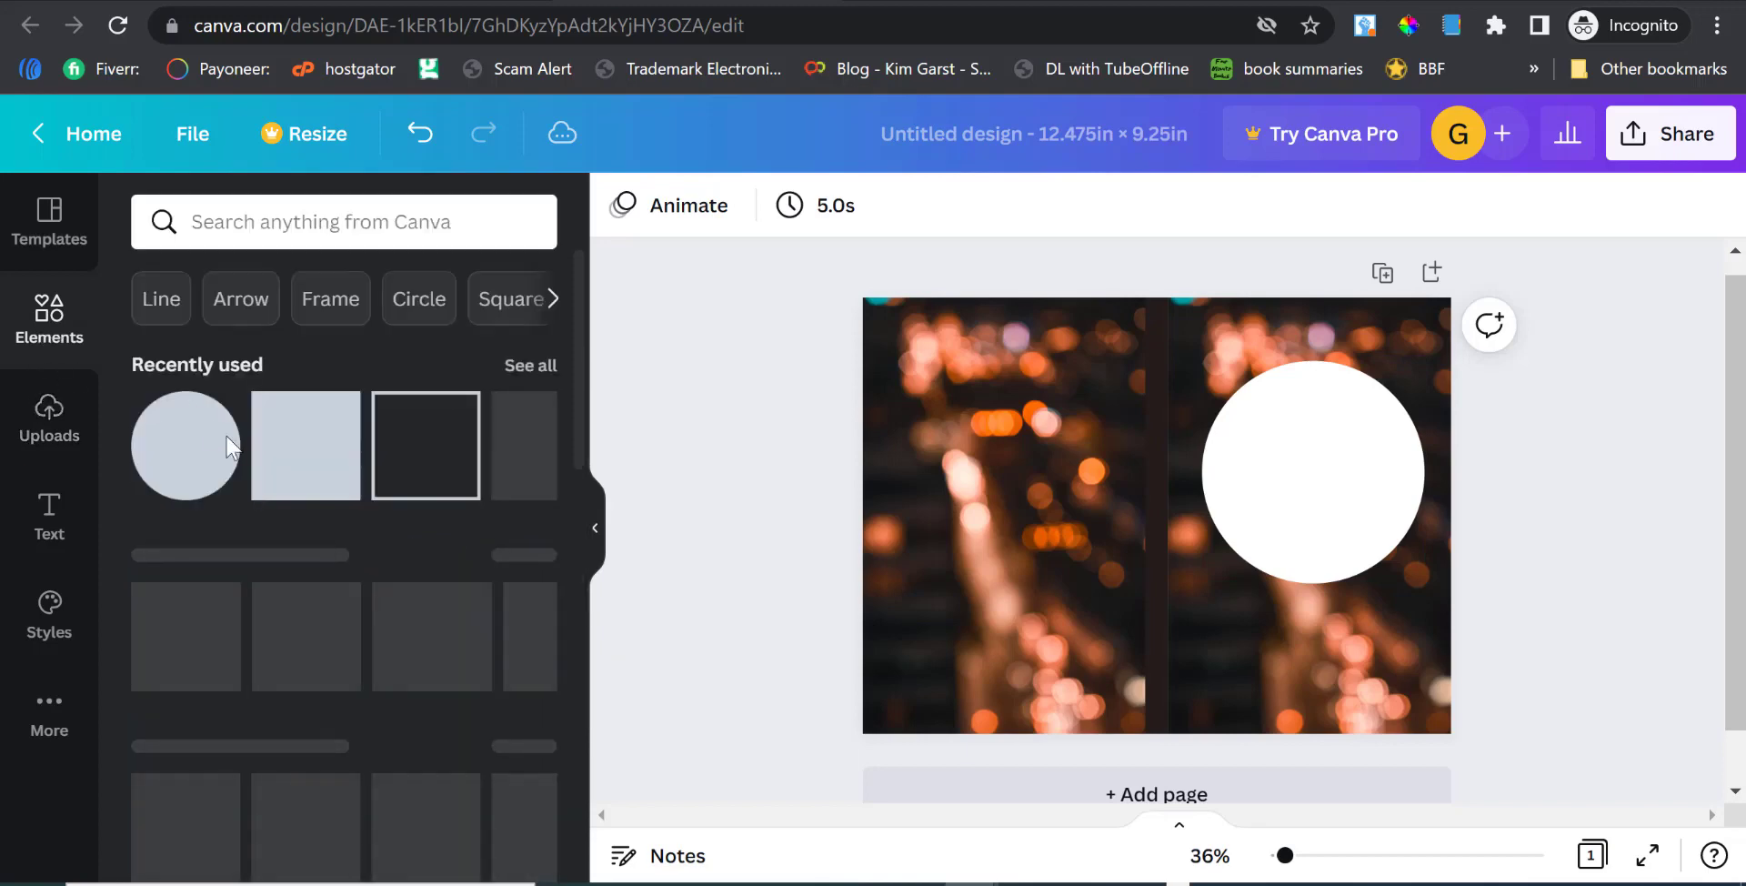
{"action": "left_click", "coordinate": [52, 511]}
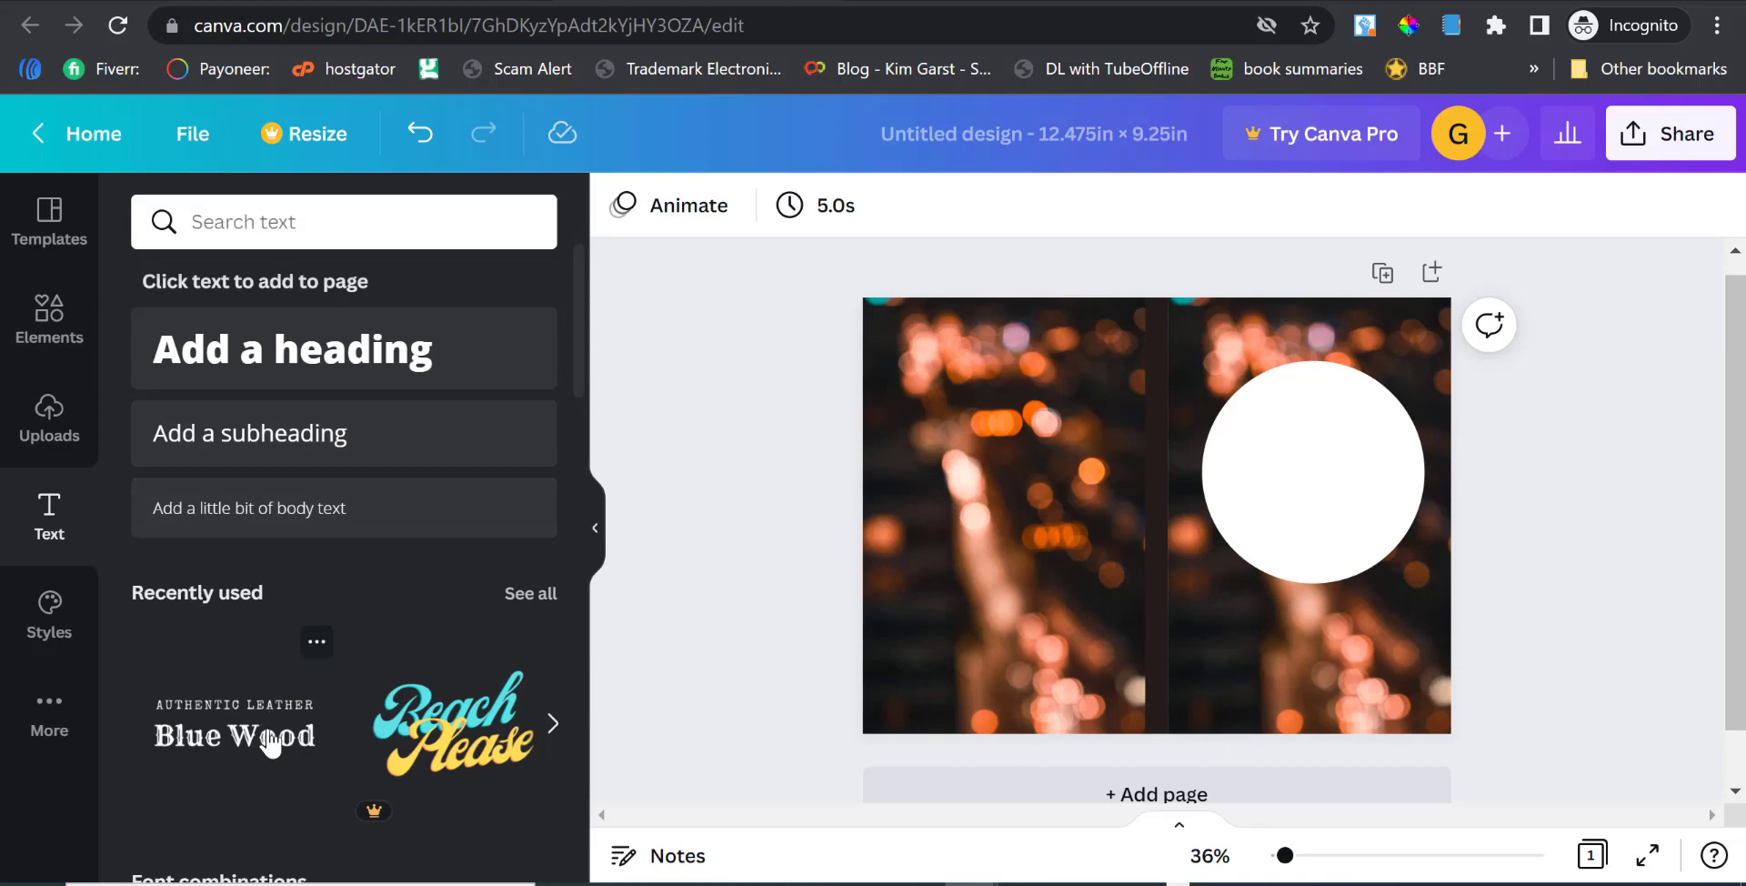
{"action": "left_click", "coordinate": [445, 746]}
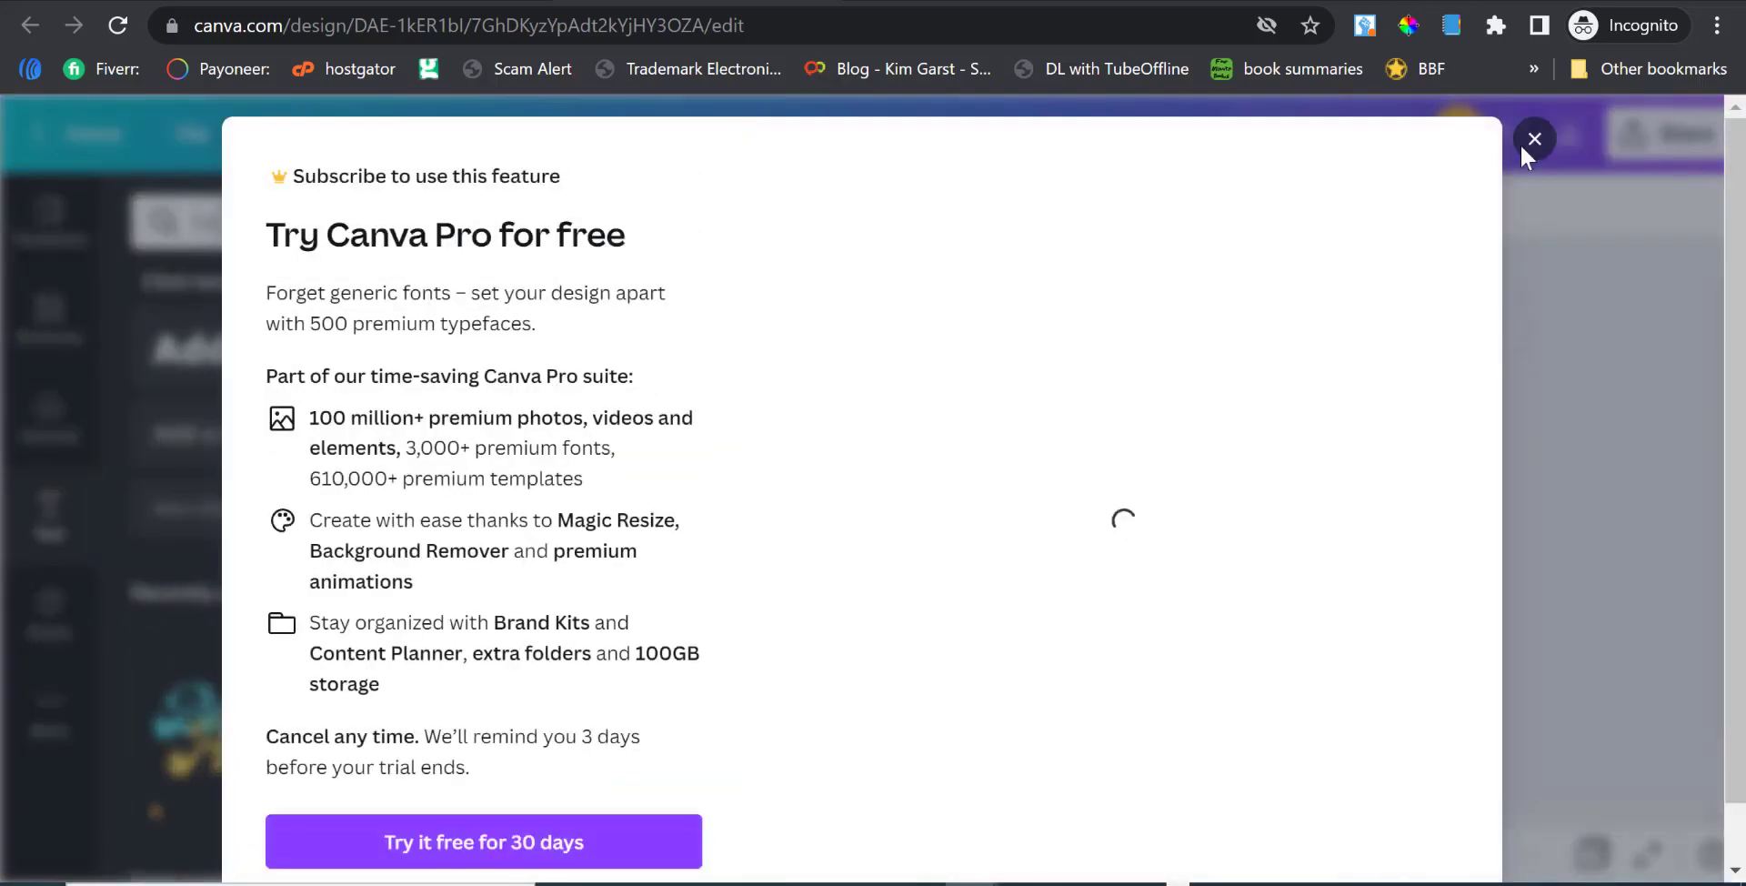
{"action": "left_click", "coordinate": [1537, 141]}
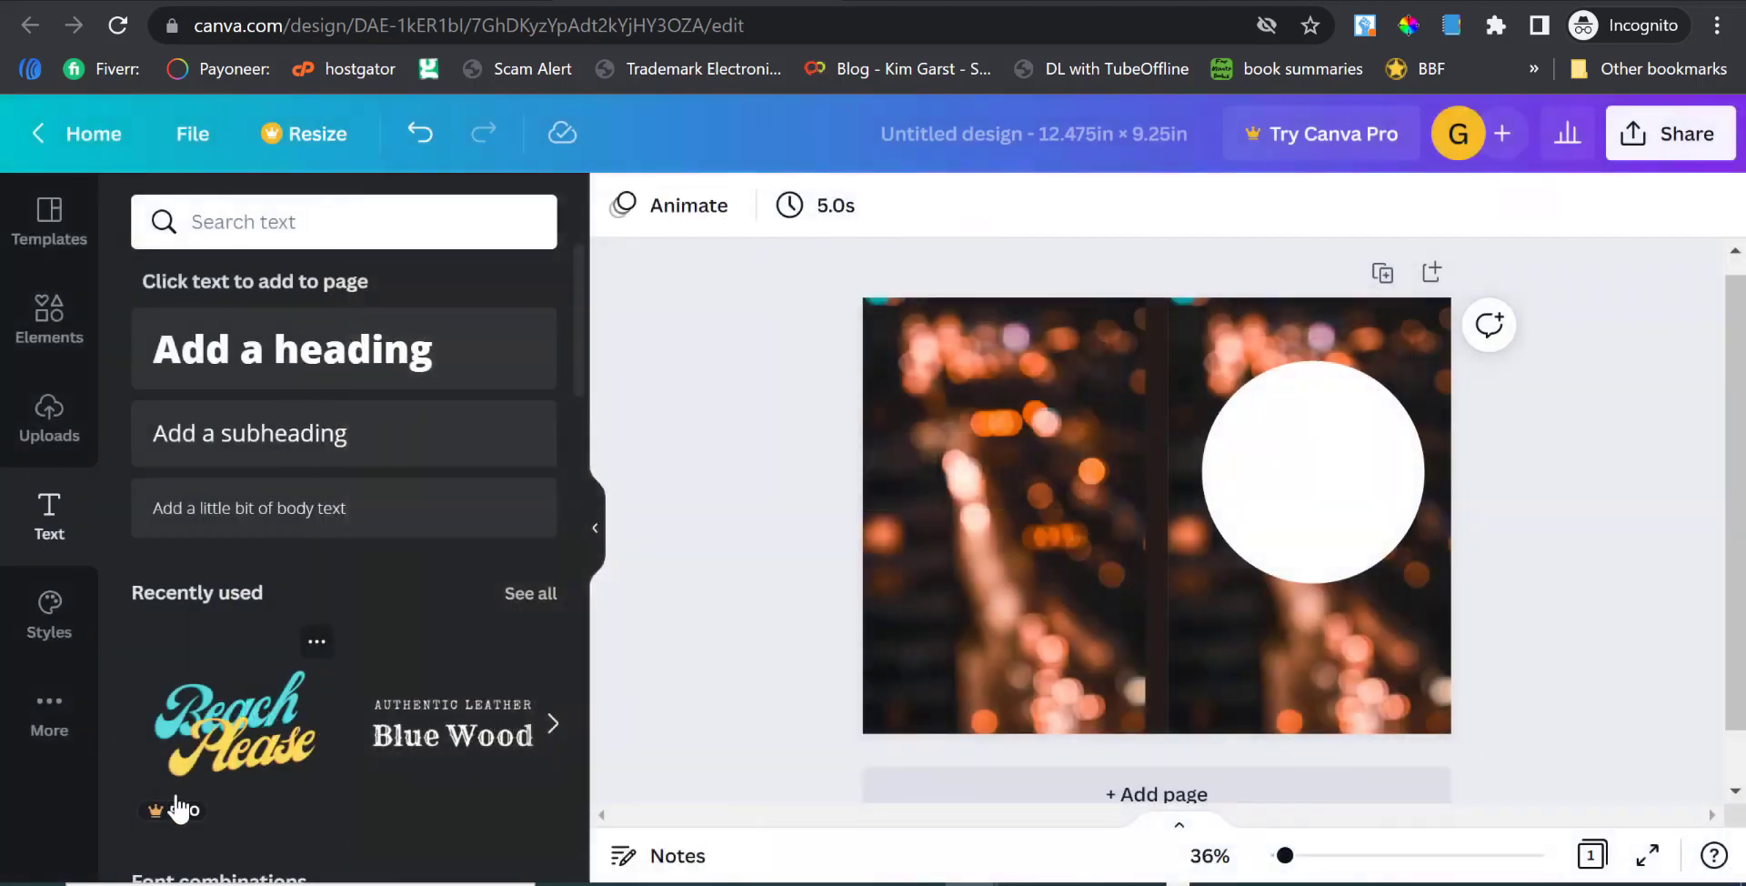
Look through the font combinations and add a plain heading text box to the cover.
{"action": "scroll", "coordinate": [253, 664], "scroll_direction": "down", "scroll_amount": 5}
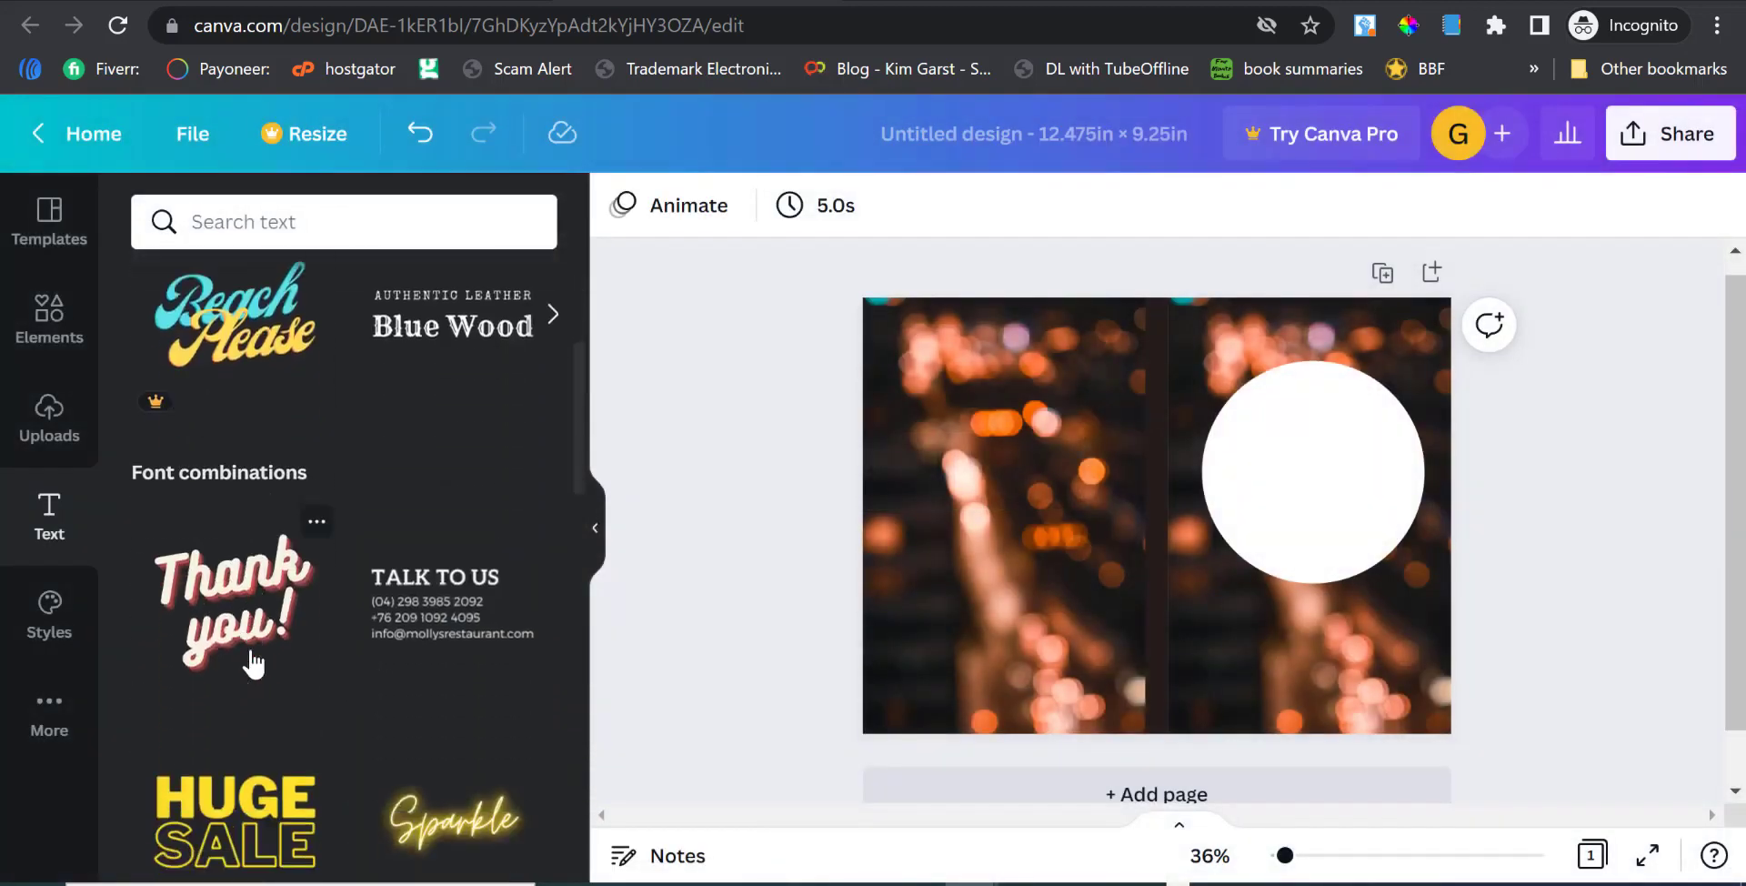
{"action": "scroll", "coordinate": [311, 593], "scroll_direction": "down", "scroll_amount": 7}
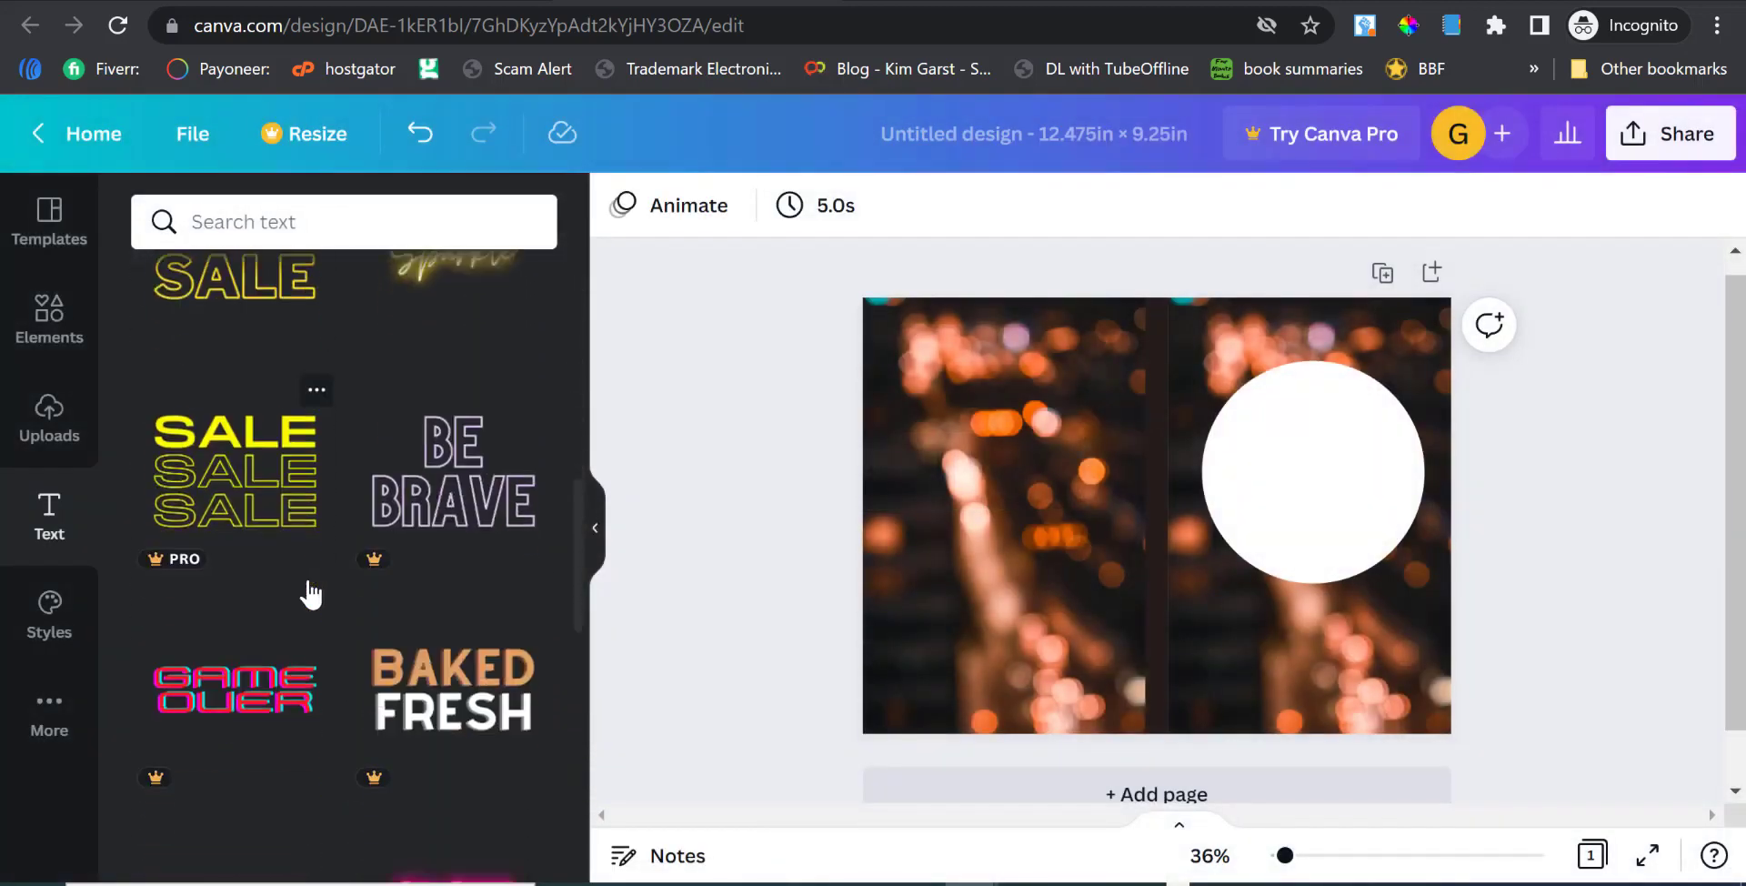
{"action": "scroll", "coordinate": [311, 592], "scroll_direction": "up", "scroll_amount": 12}
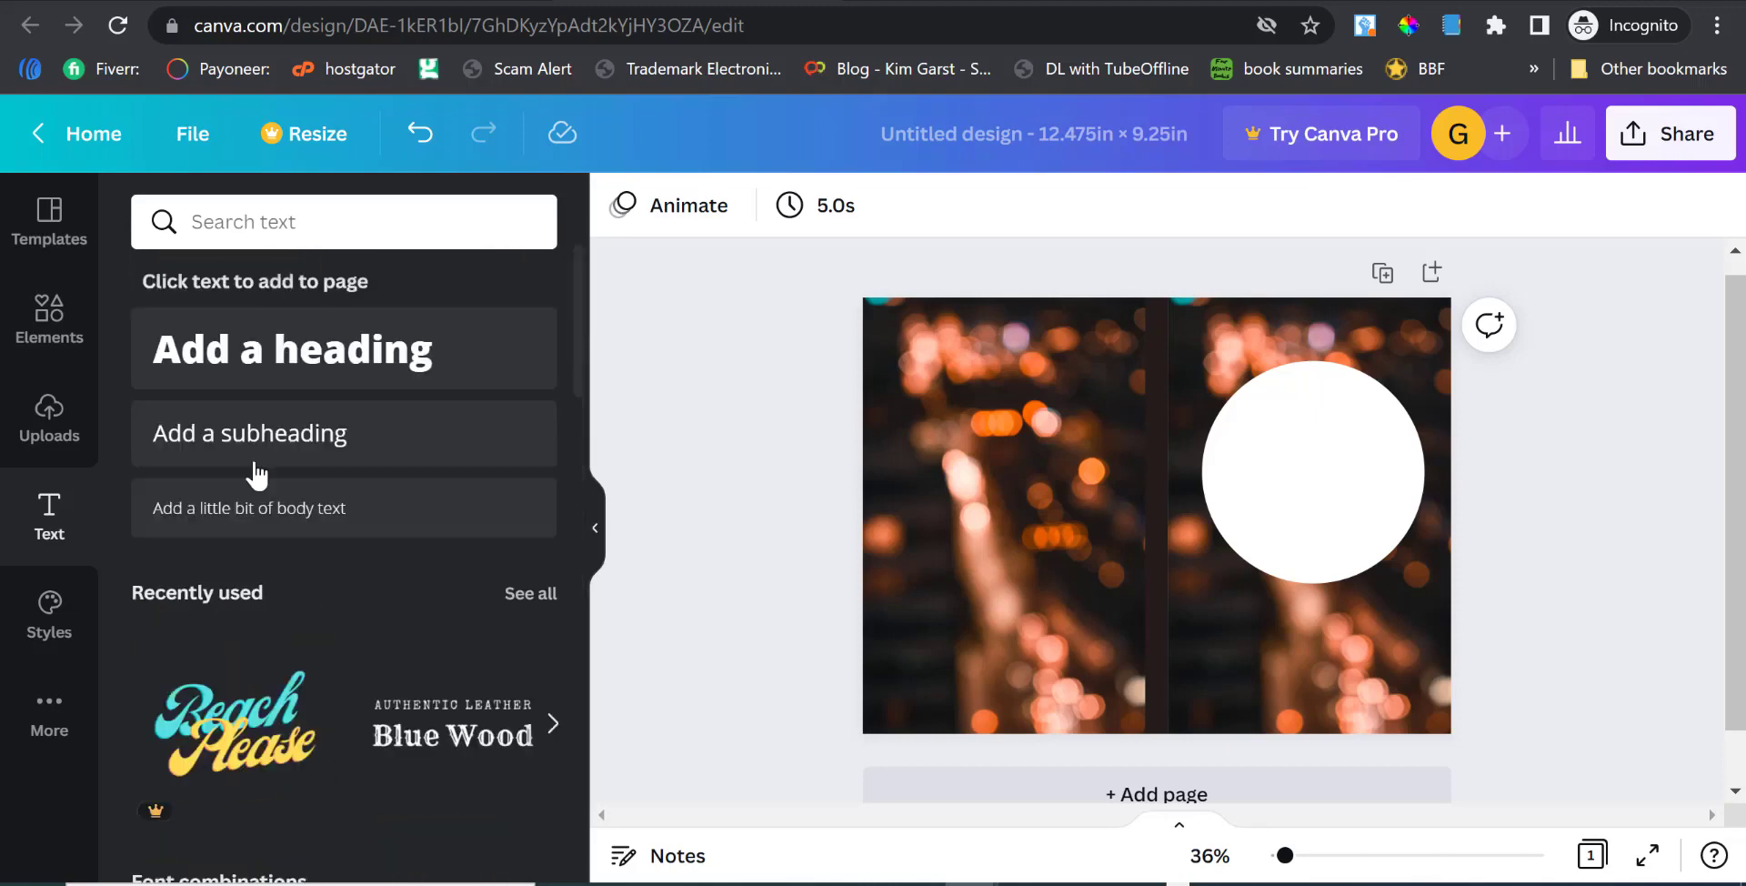
{"action": "left_click", "coordinate": [277, 360]}
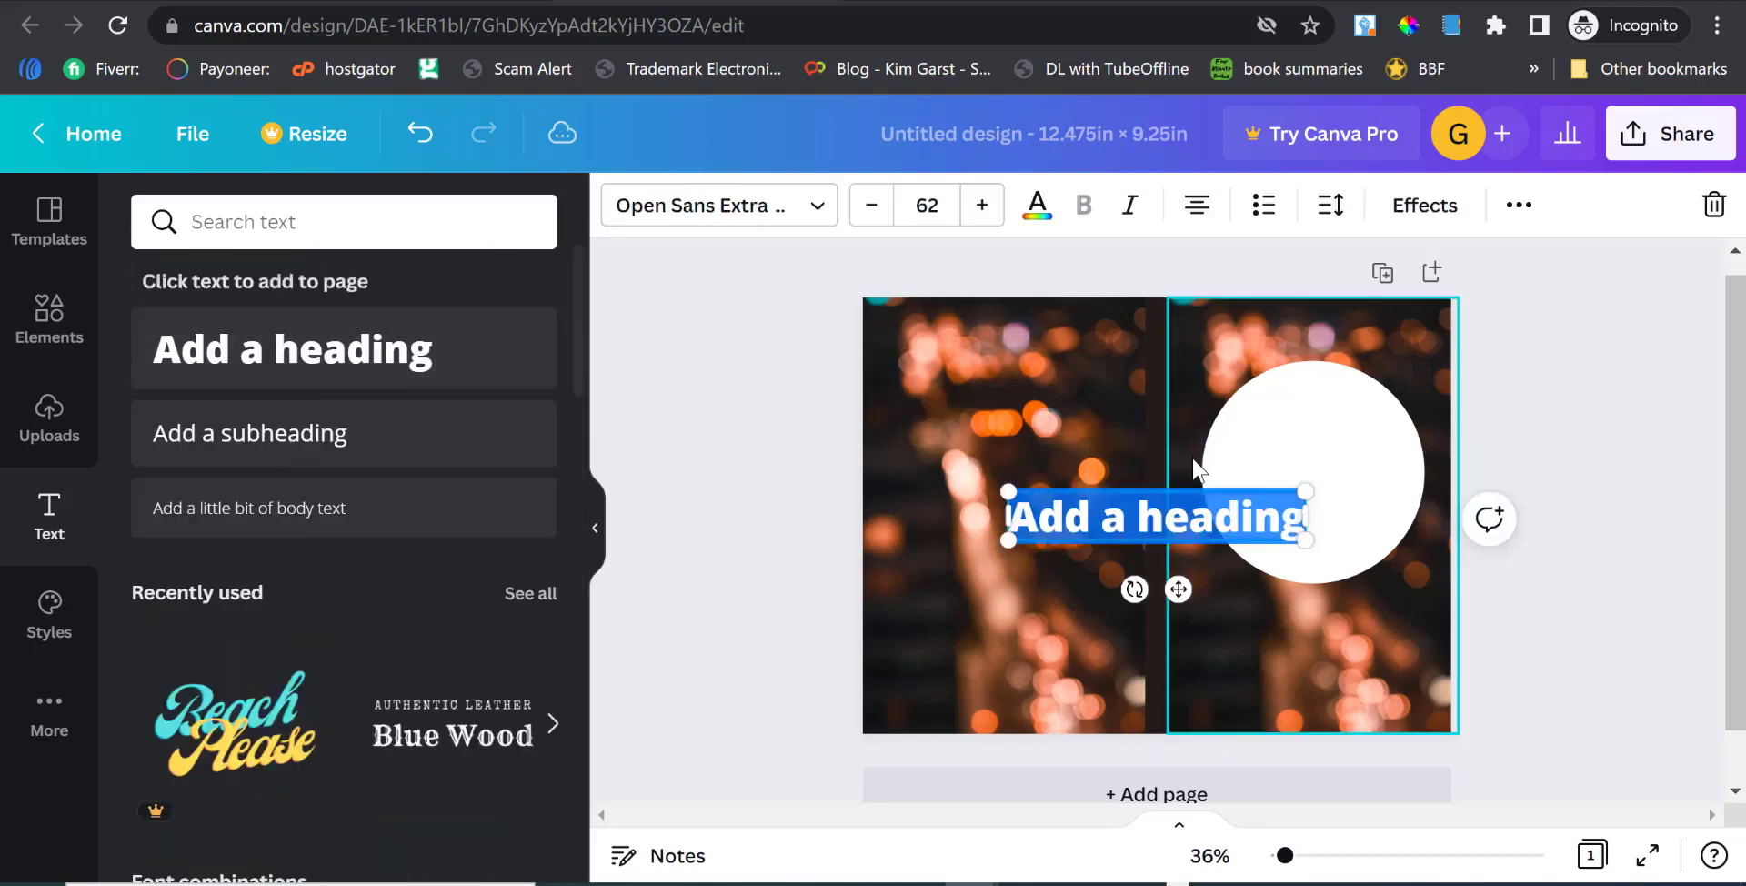
Browse the available fonts for a typeface suited to the heading.
{"action": "left_click", "coordinate": [793, 206]}
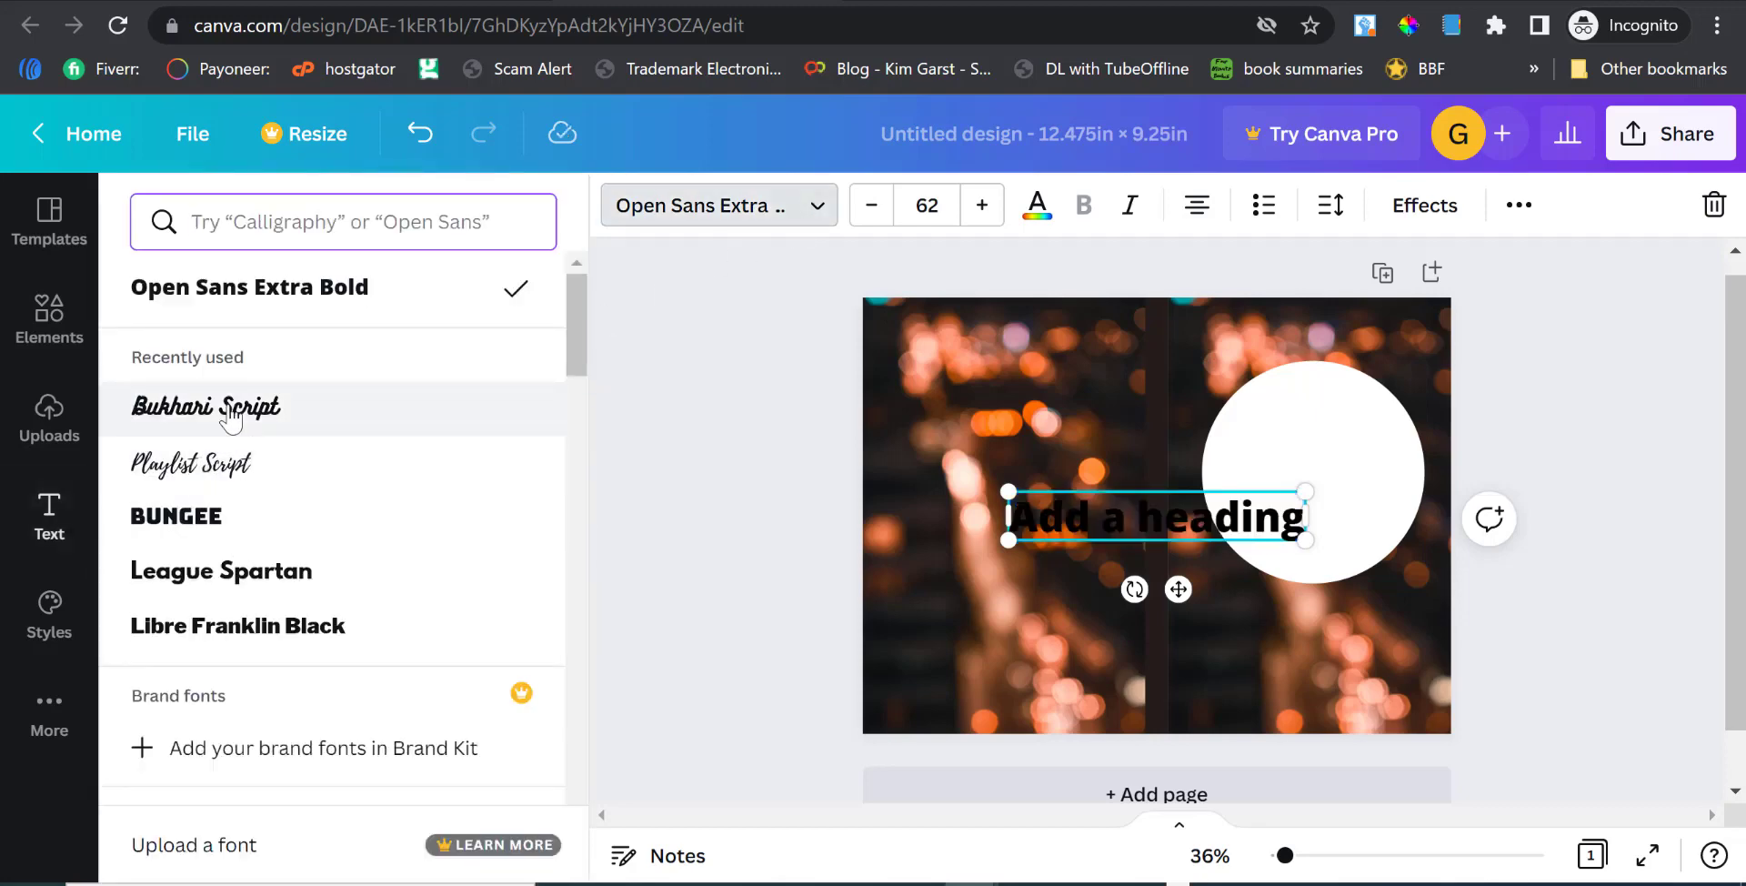
{"action": "scroll", "coordinate": [242, 437], "scroll_direction": "down", "scroll_amount": 6}
{"action": "scroll", "coordinate": [261, 445], "scroll_direction": "down", "scroll_amount": 9}
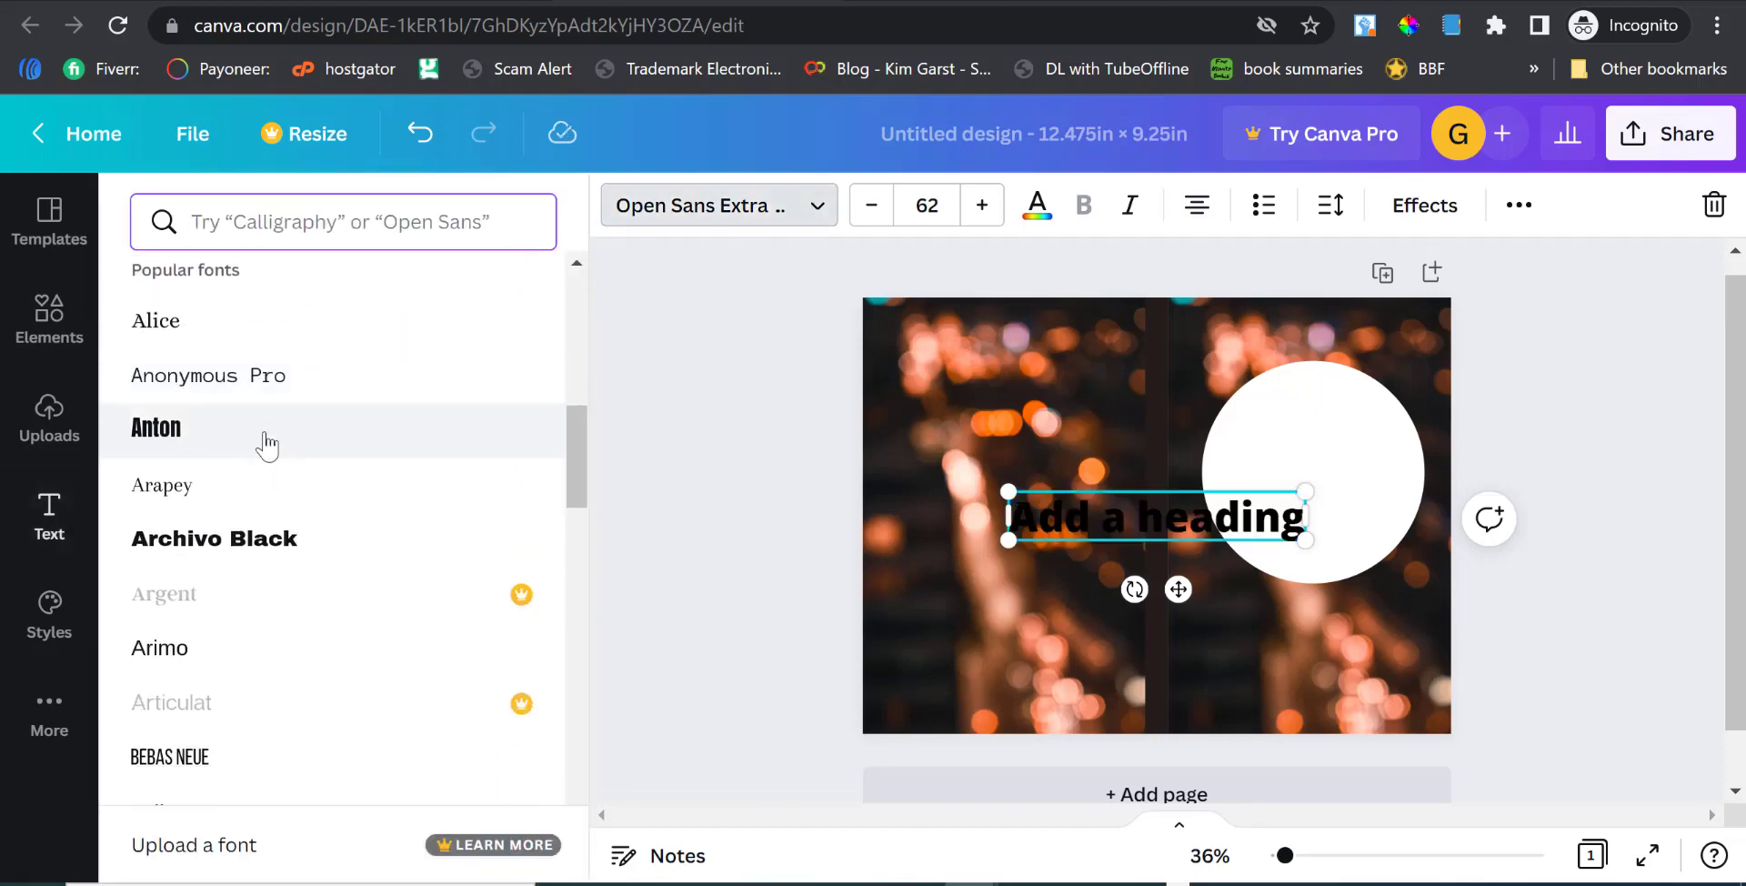
{"action": "scroll", "coordinate": [273, 446], "scroll_direction": "down", "scroll_amount": 8}
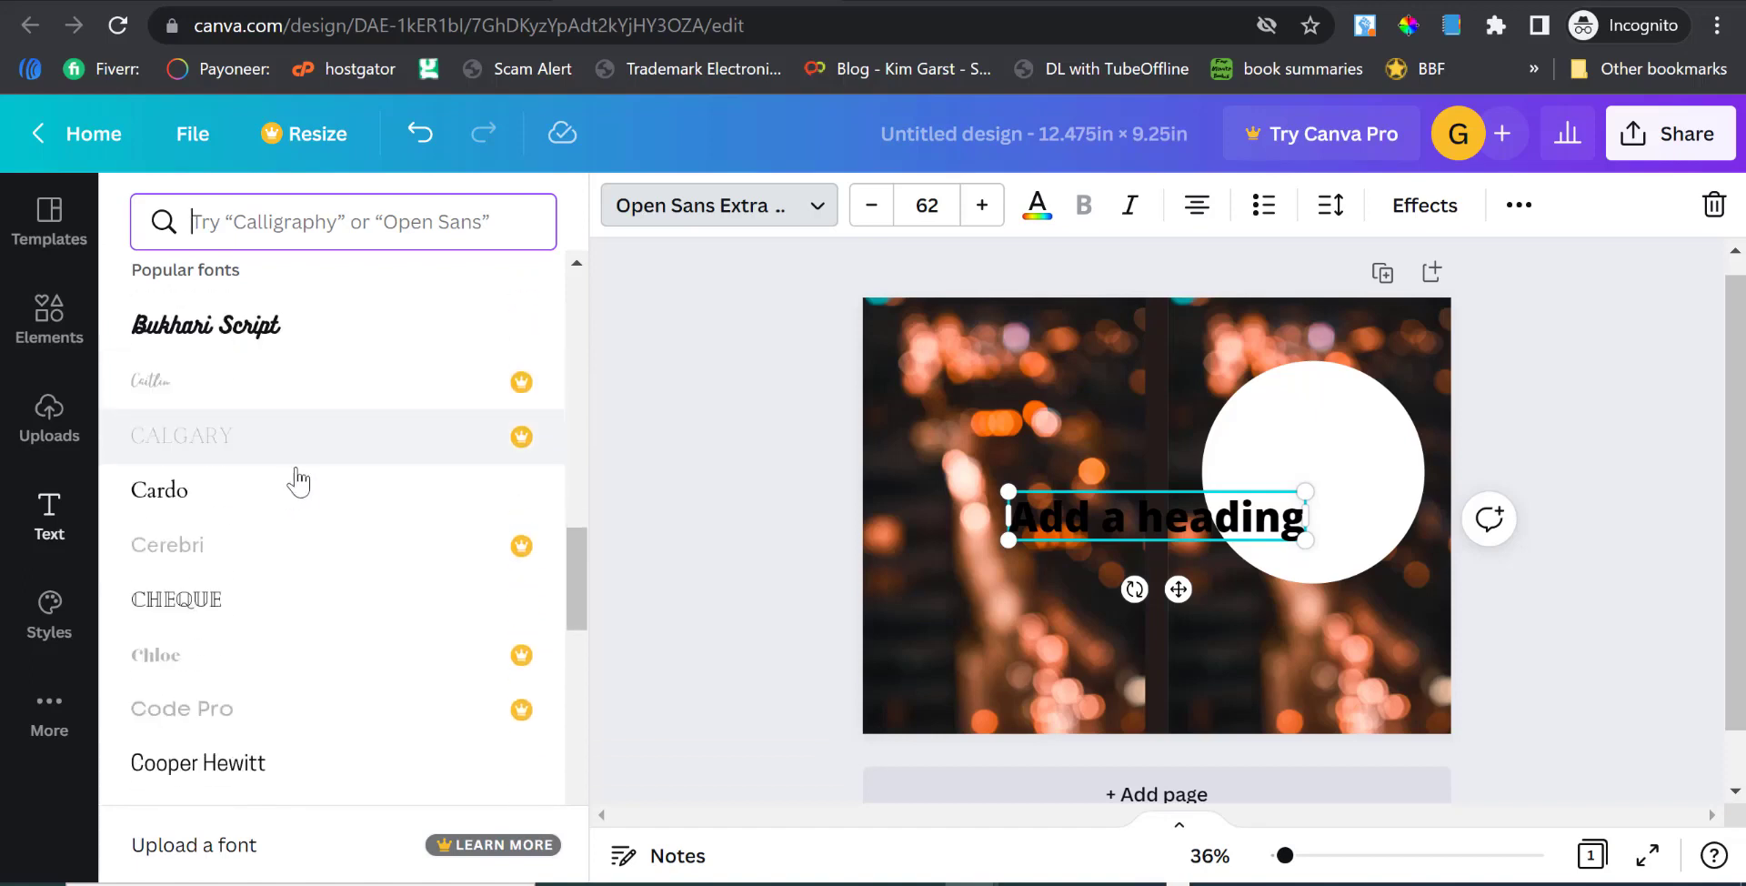
{"action": "scroll", "coordinate": [338, 407], "scroll_direction": "down", "scroll_amount": 5}
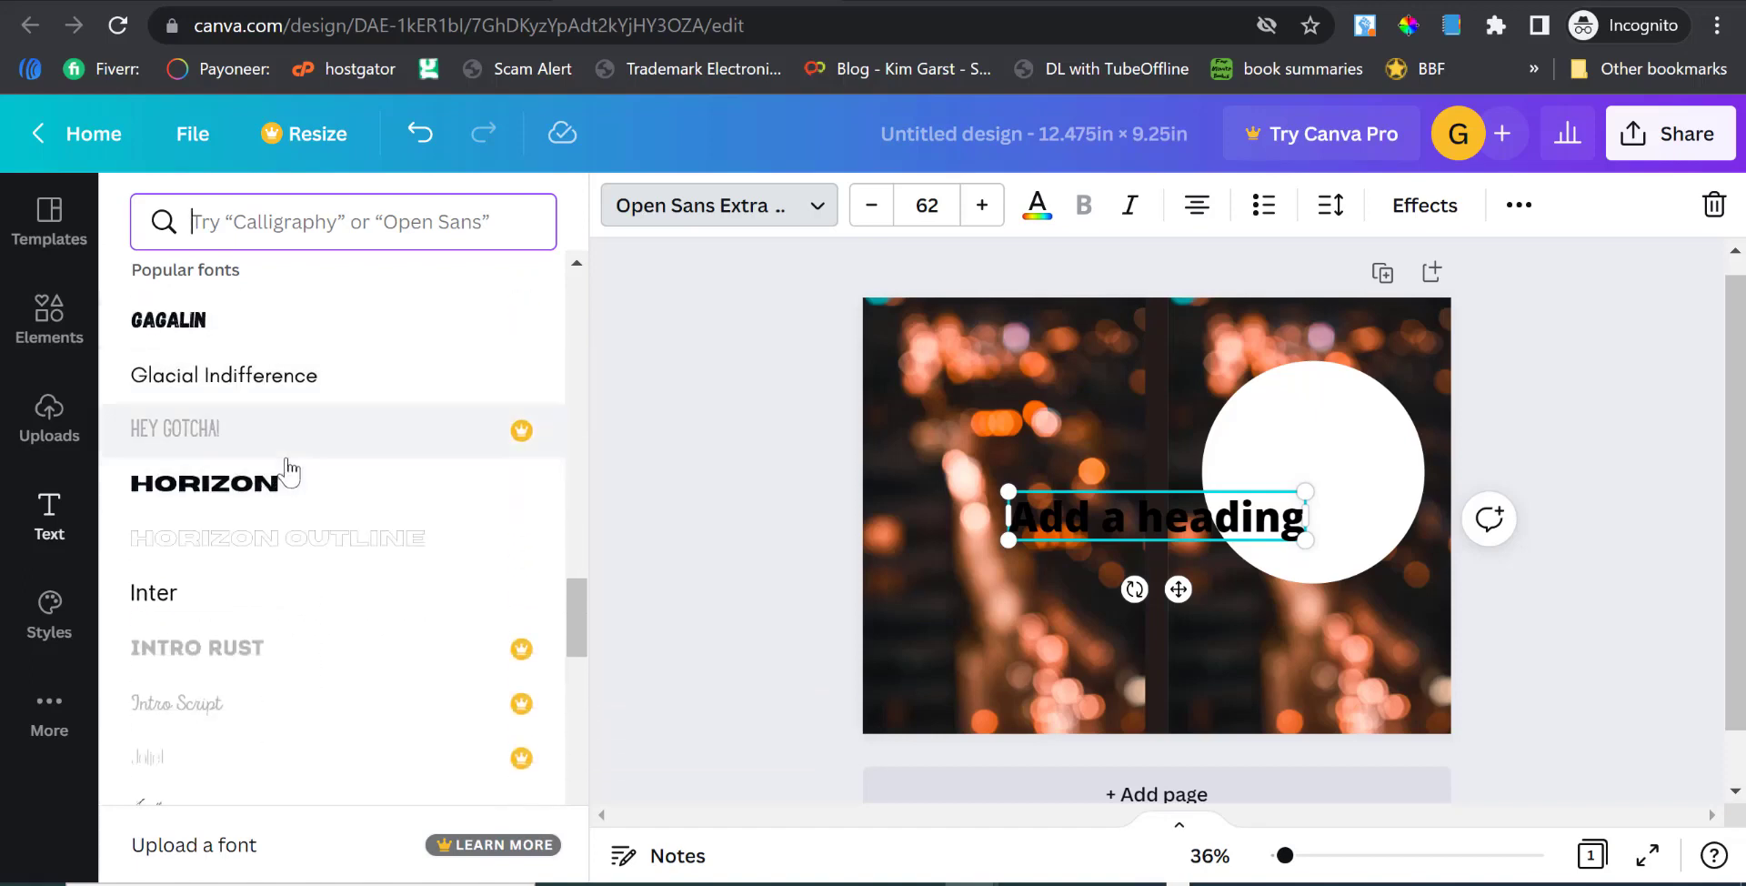
{"action": "scroll", "coordinate": [354, 473], "scroll_direction": "down", "scroll_amount": 6}
{"action": "scroll", "coordinate": [354, 505], "scroll_direction": "down", "scroll_amount": 8}
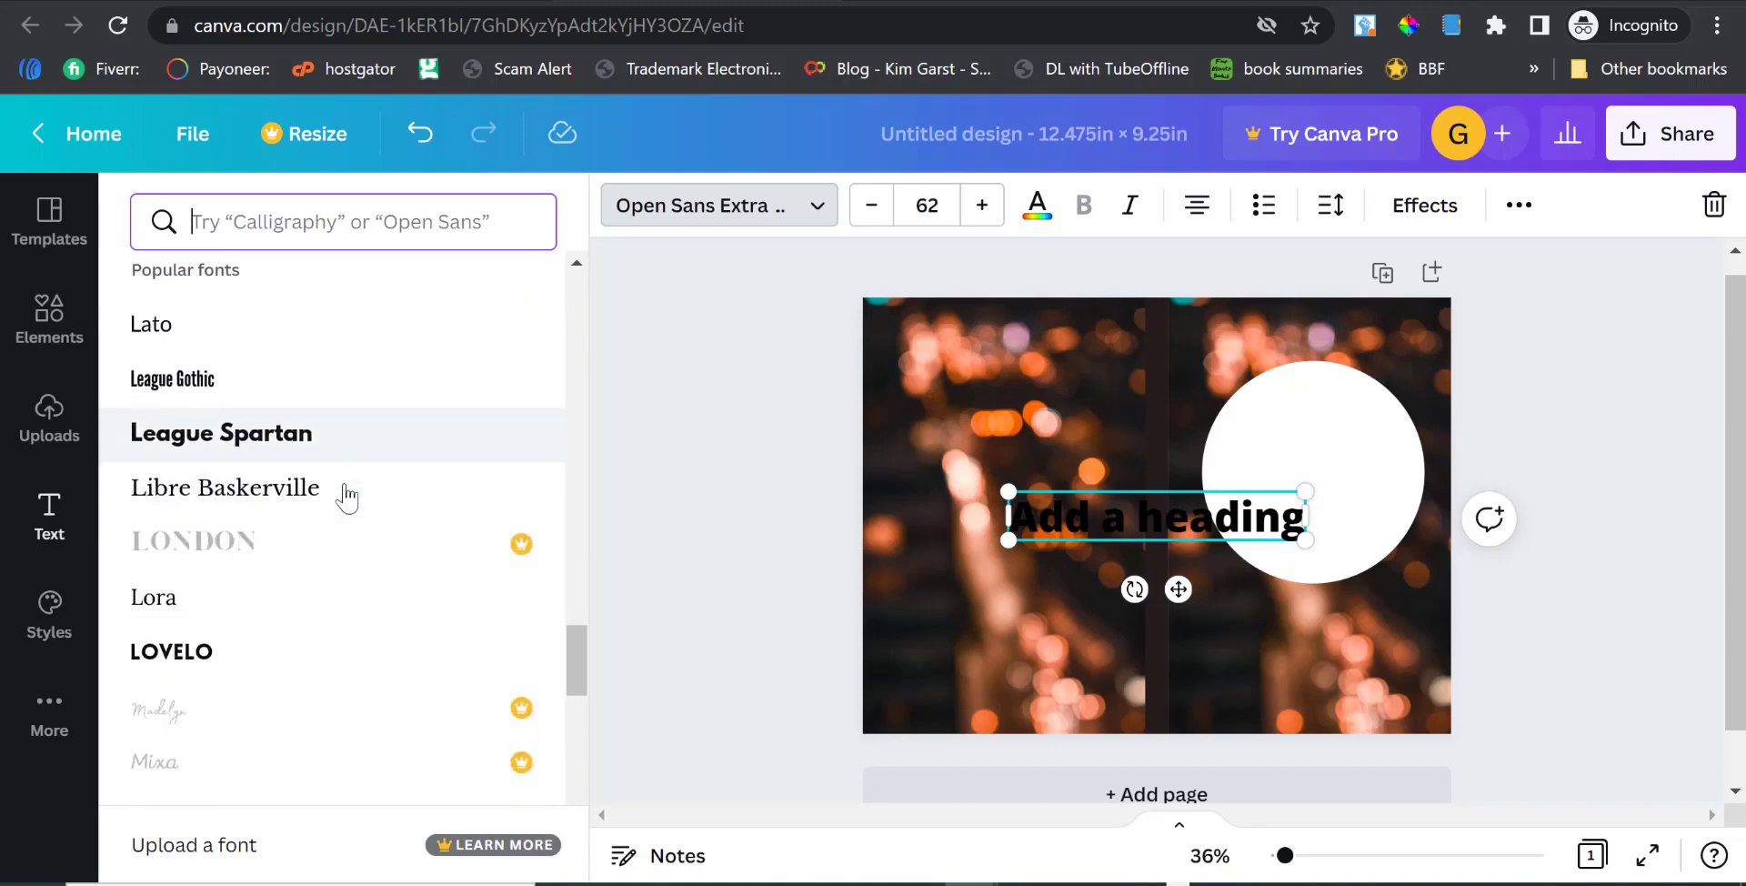
{"action": "scroll", "coordinate": [350, 491], "scroll_direction": "down", "scroll_amount": 5}
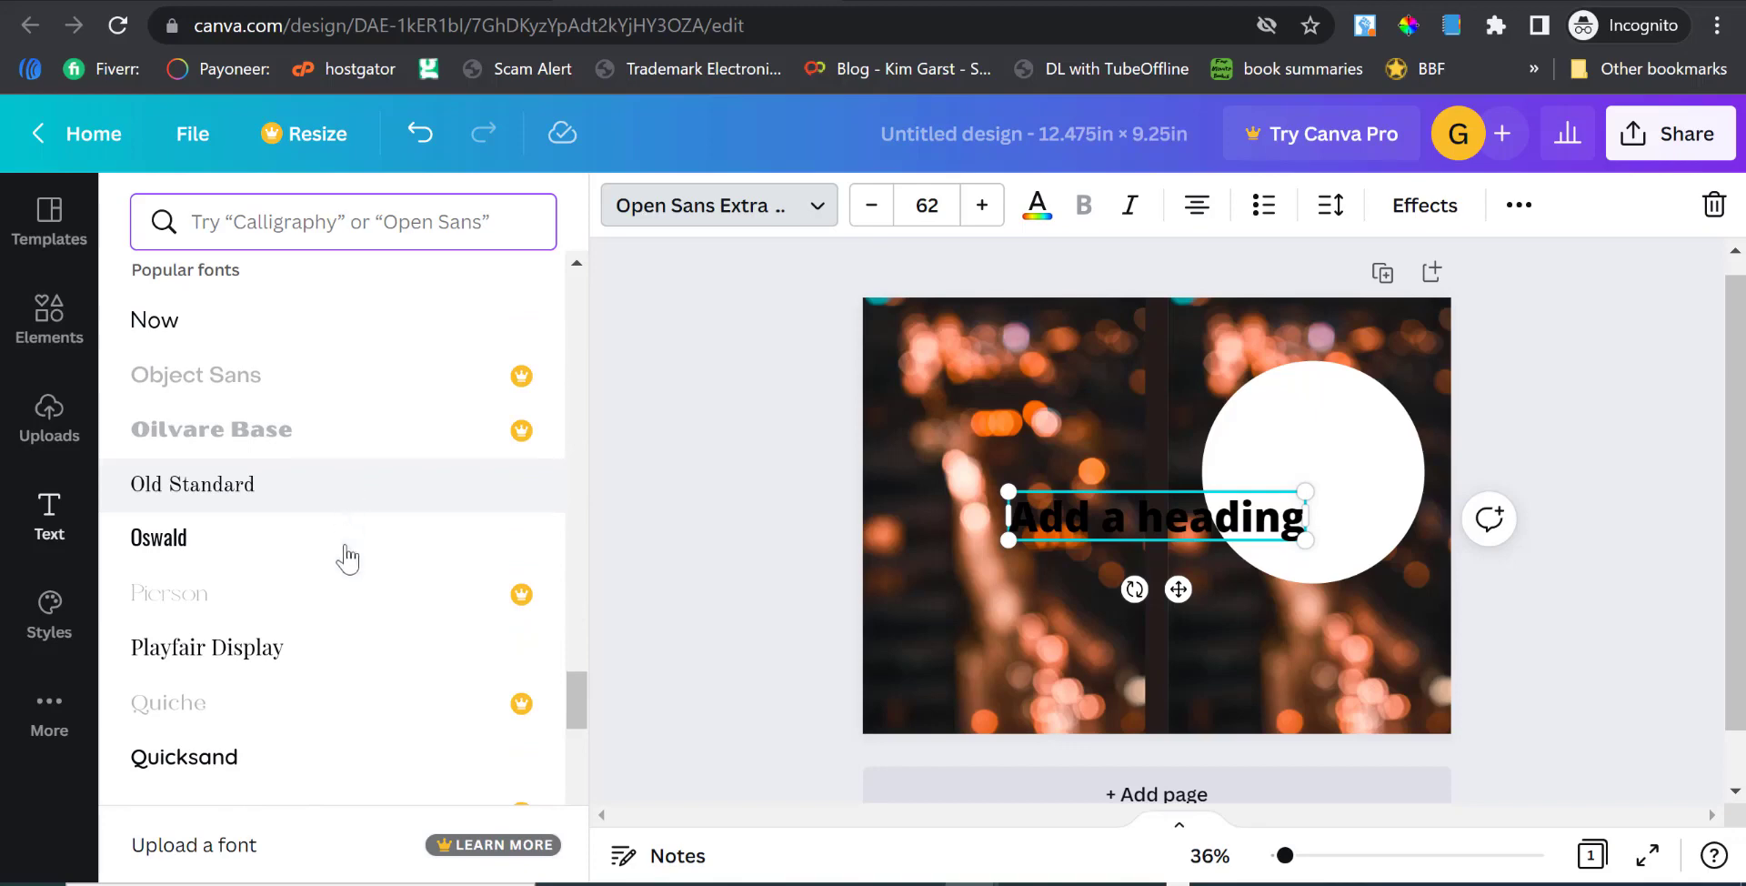
{"action": "scroll", "coordinate": [348, 556], "scroll_direction": "down", "scroll_amount": 3}
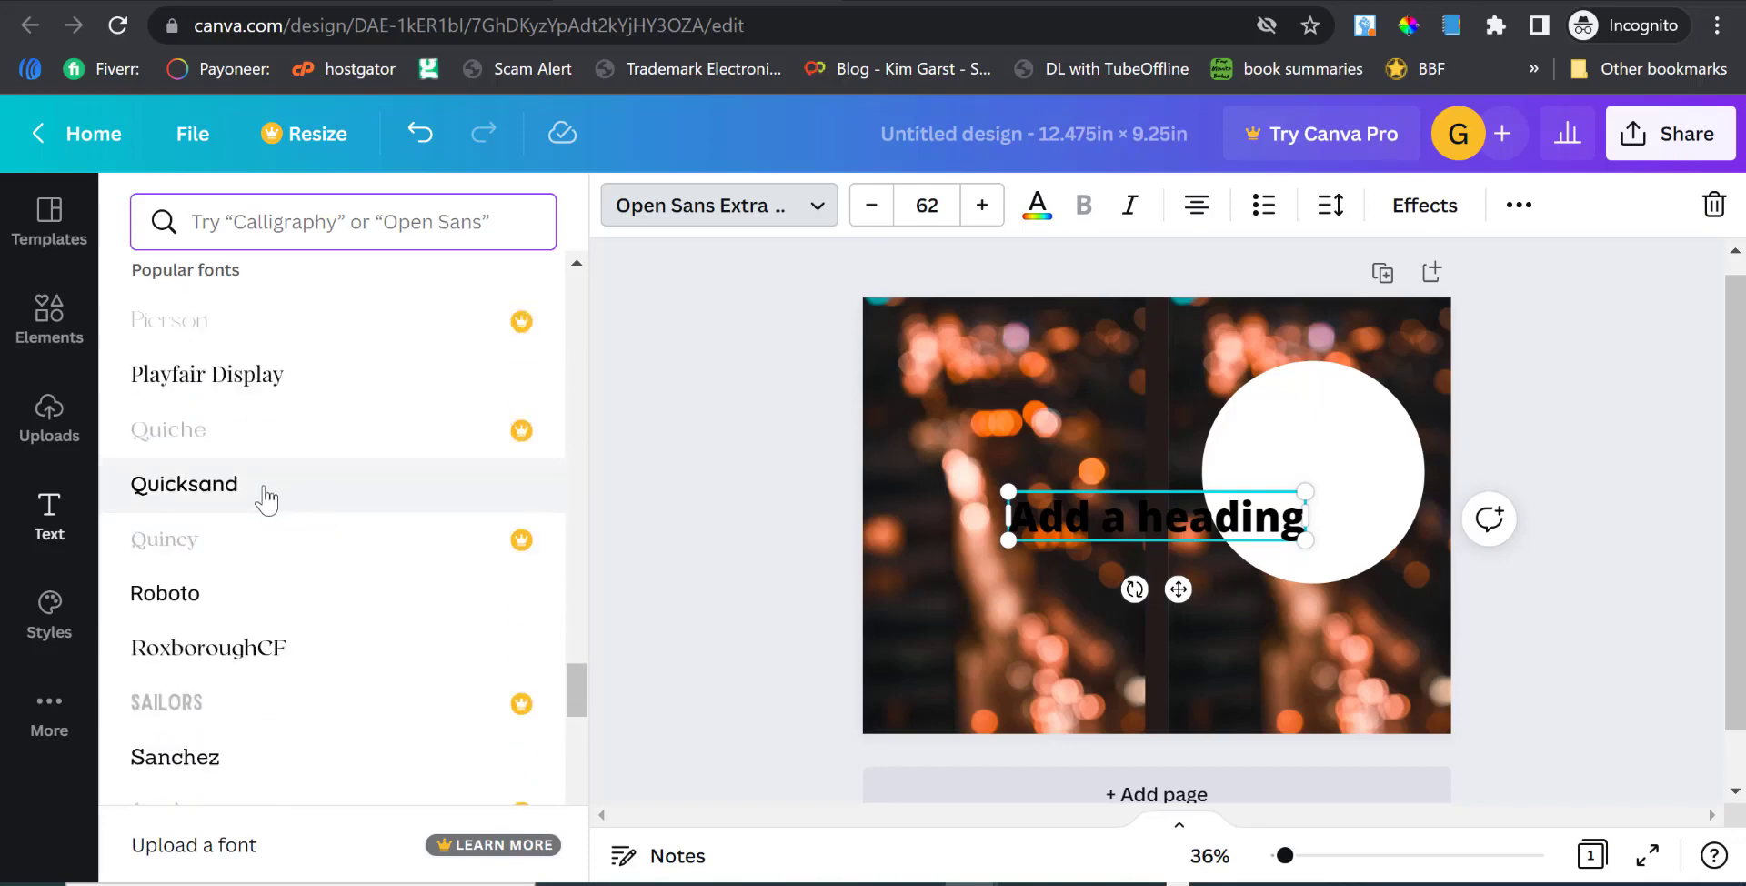
{"action": "scroll", "coordinate": [263, 497], "scroll_direction": "up", "scroll_amount": 15}
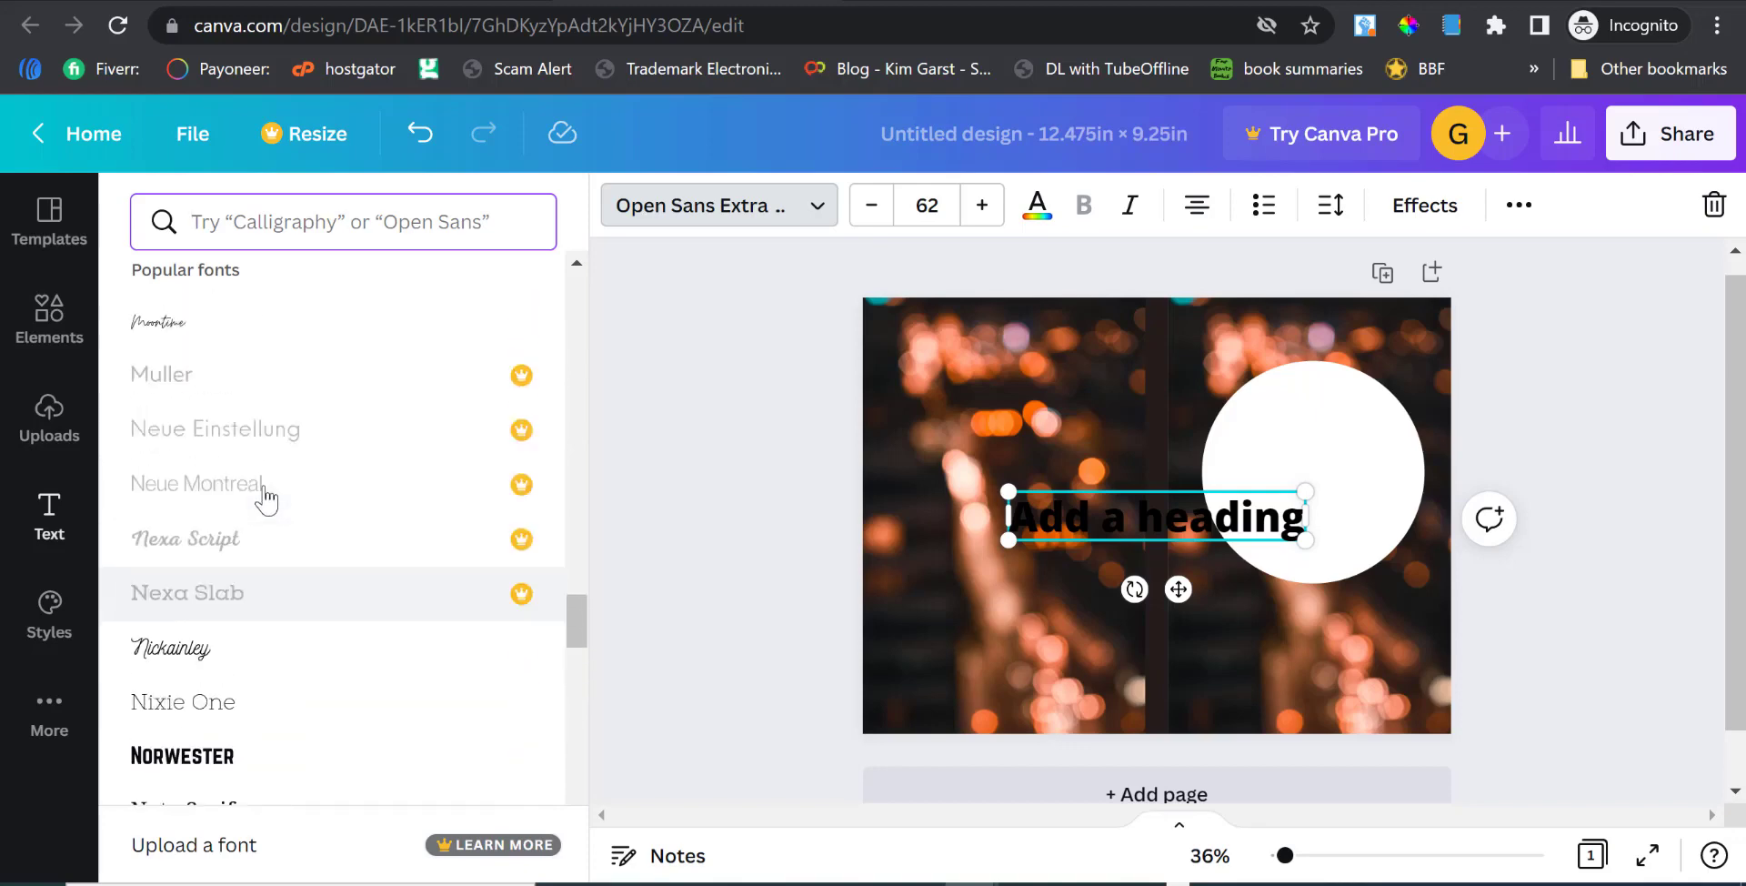
Replace the heading's placeholder text with "Overcoming Distraction".
{"action": "triple_click", "coordinate": [1183, 510]}
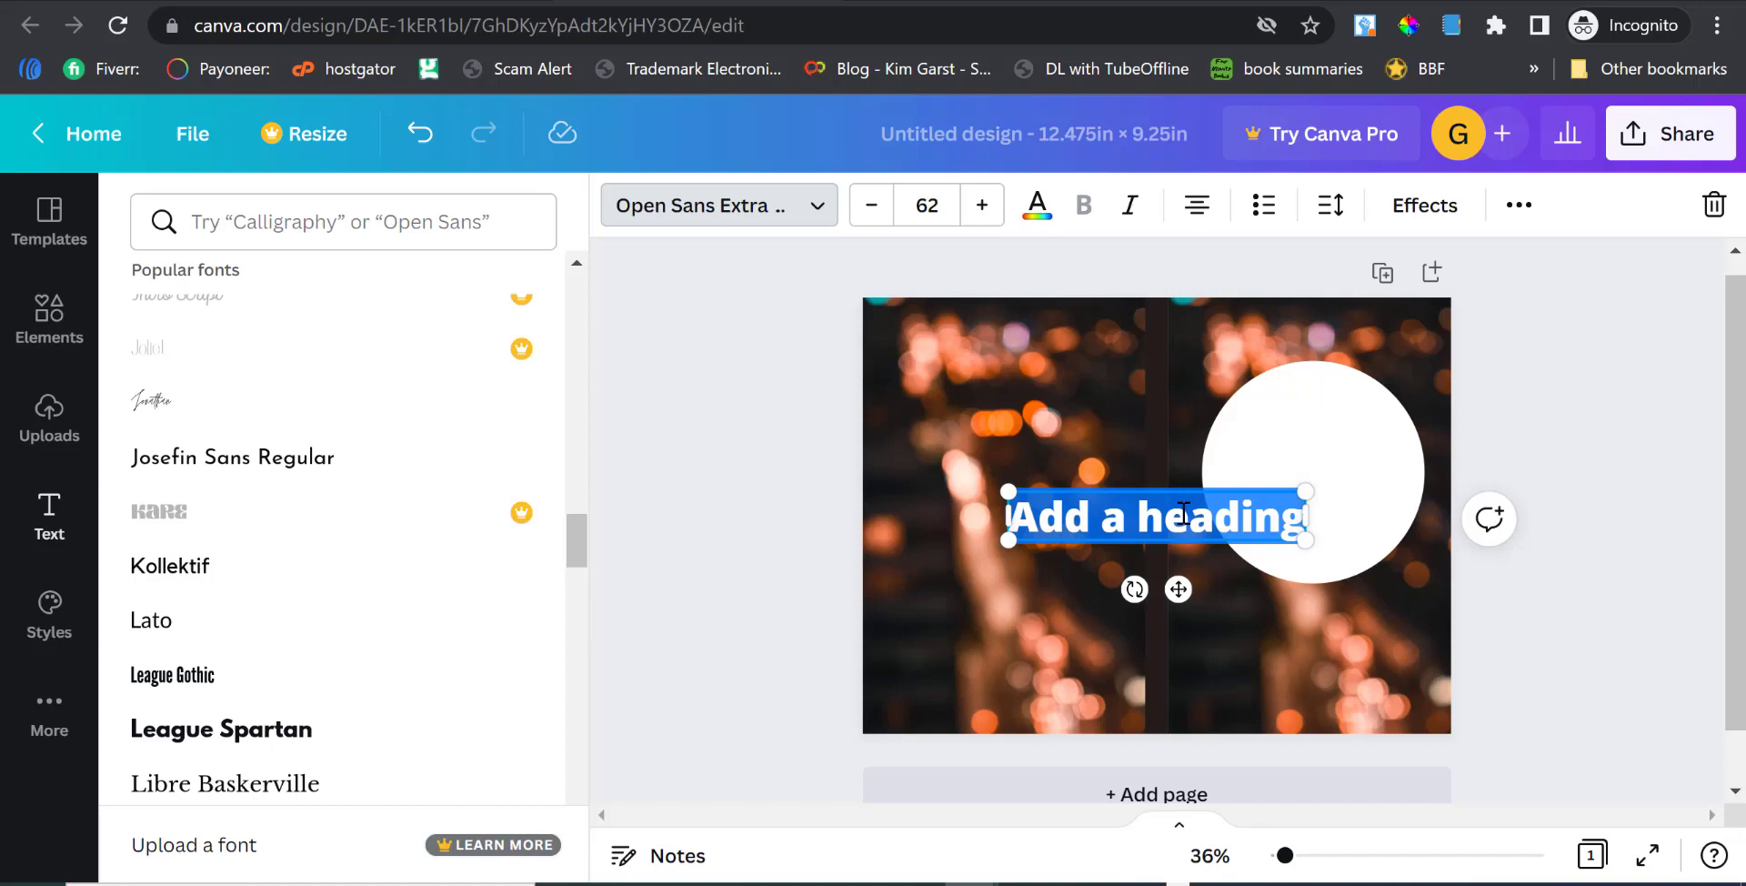
{"action": "type", "text": "Overcomi"}
{"action": "type", "text": "n"}
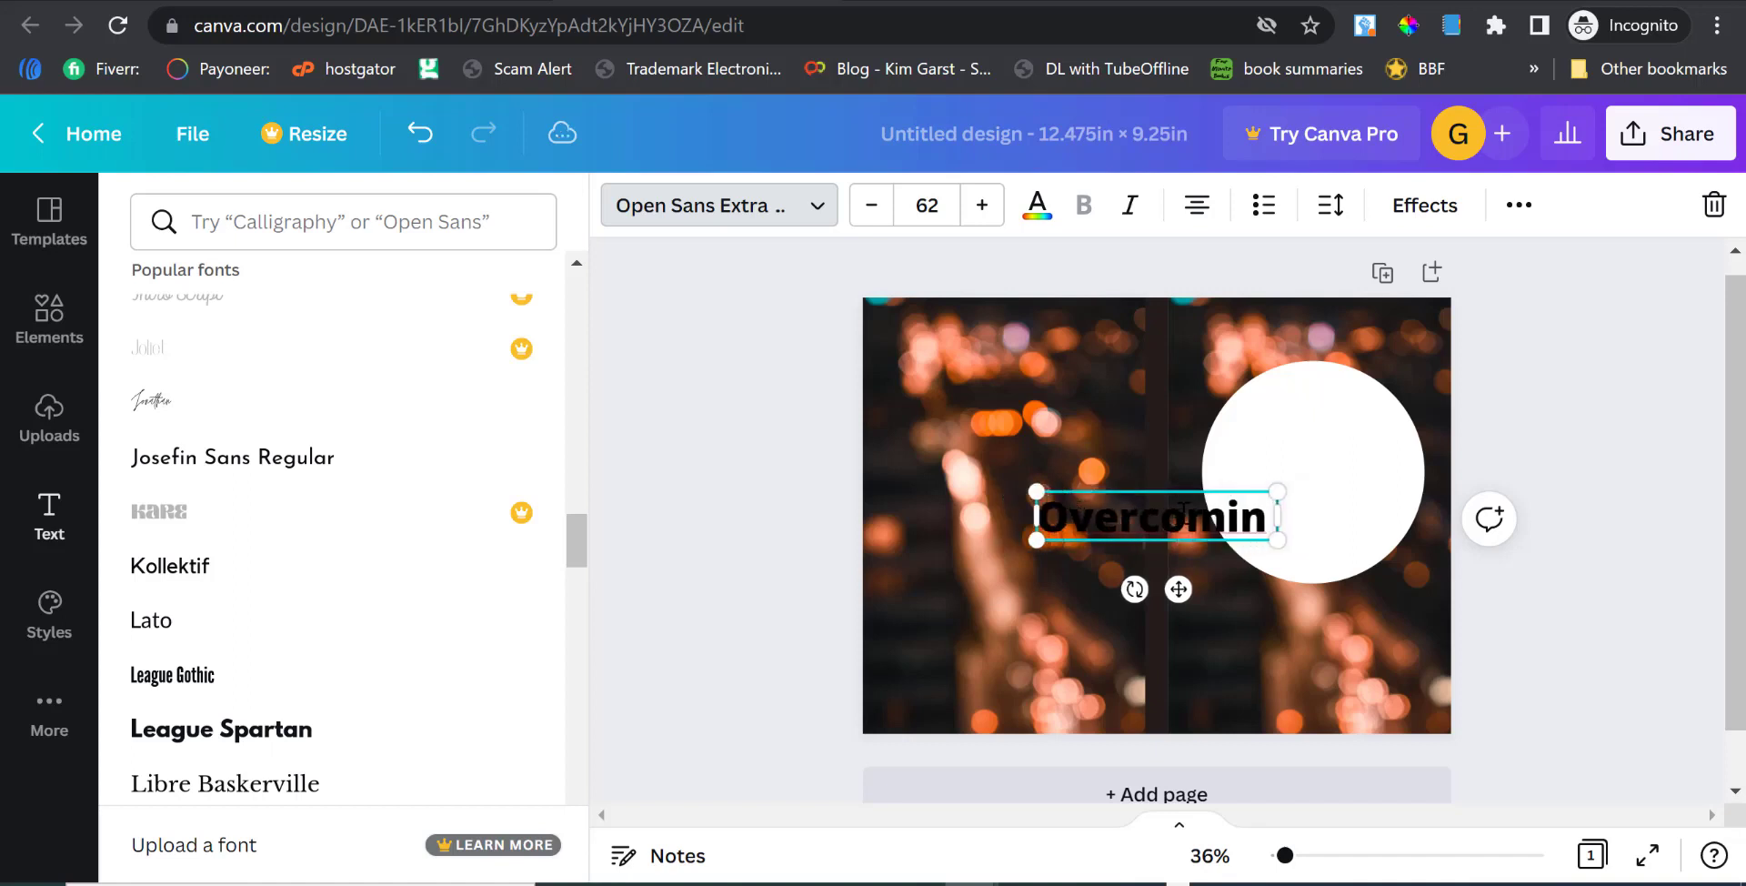
{"action": "type", "text": "g Distraction"}
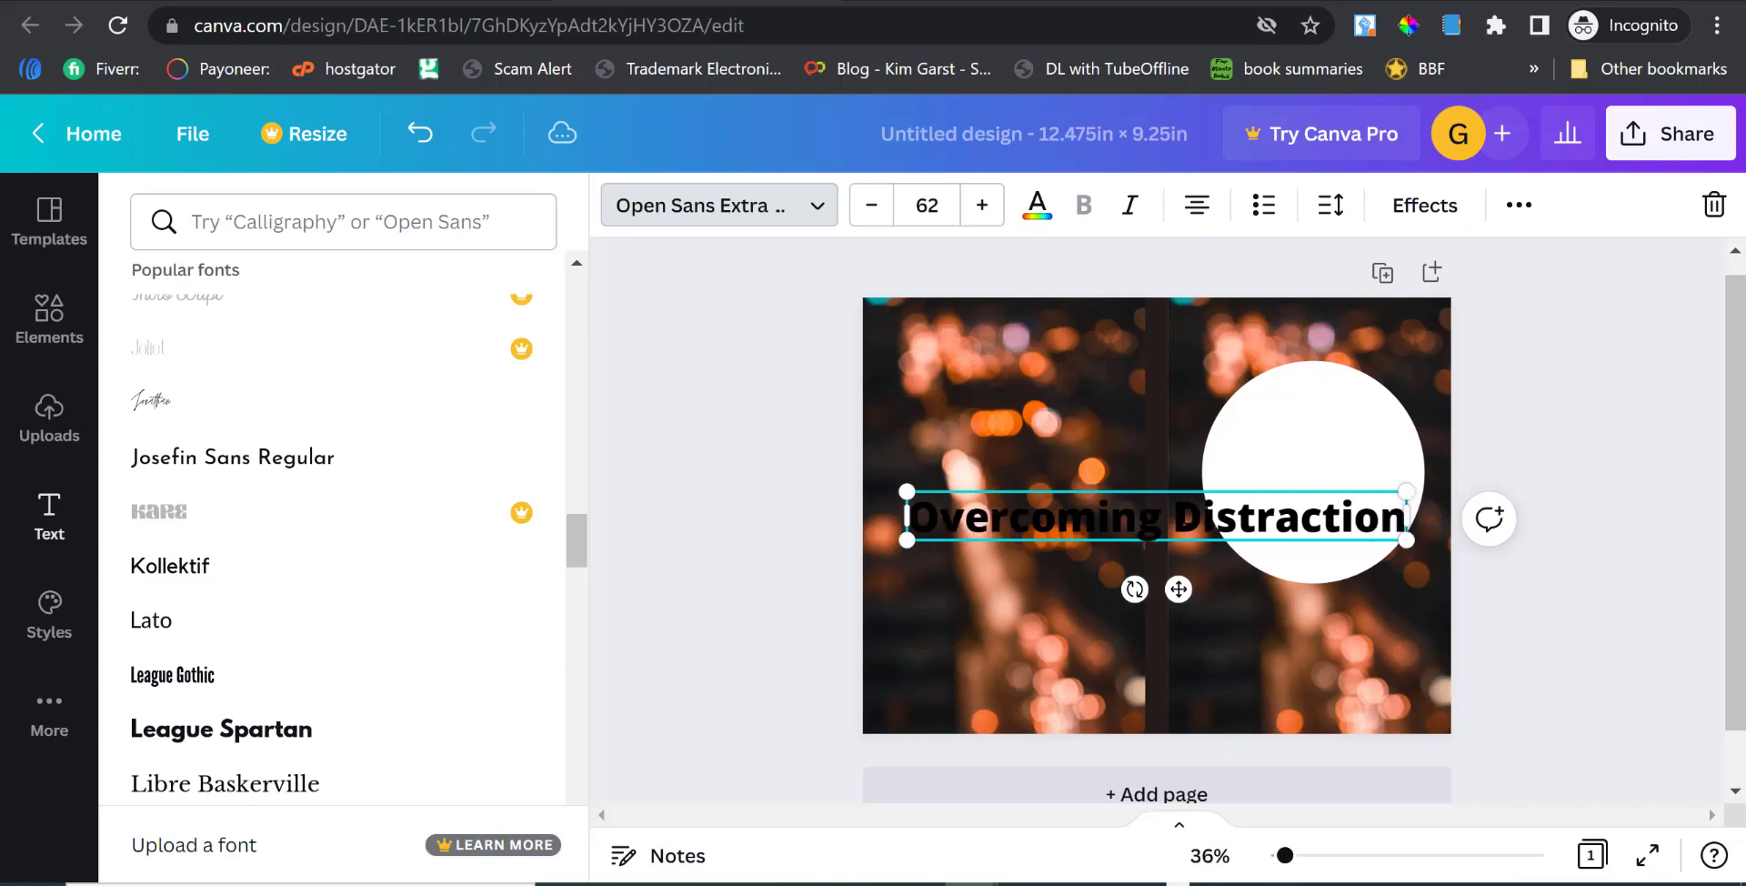
Reduce the "Overcoming Distraction" title to font size 20 and move it into the upper part of the white circle.
{"action": "key", "text": "ctrl+a"}
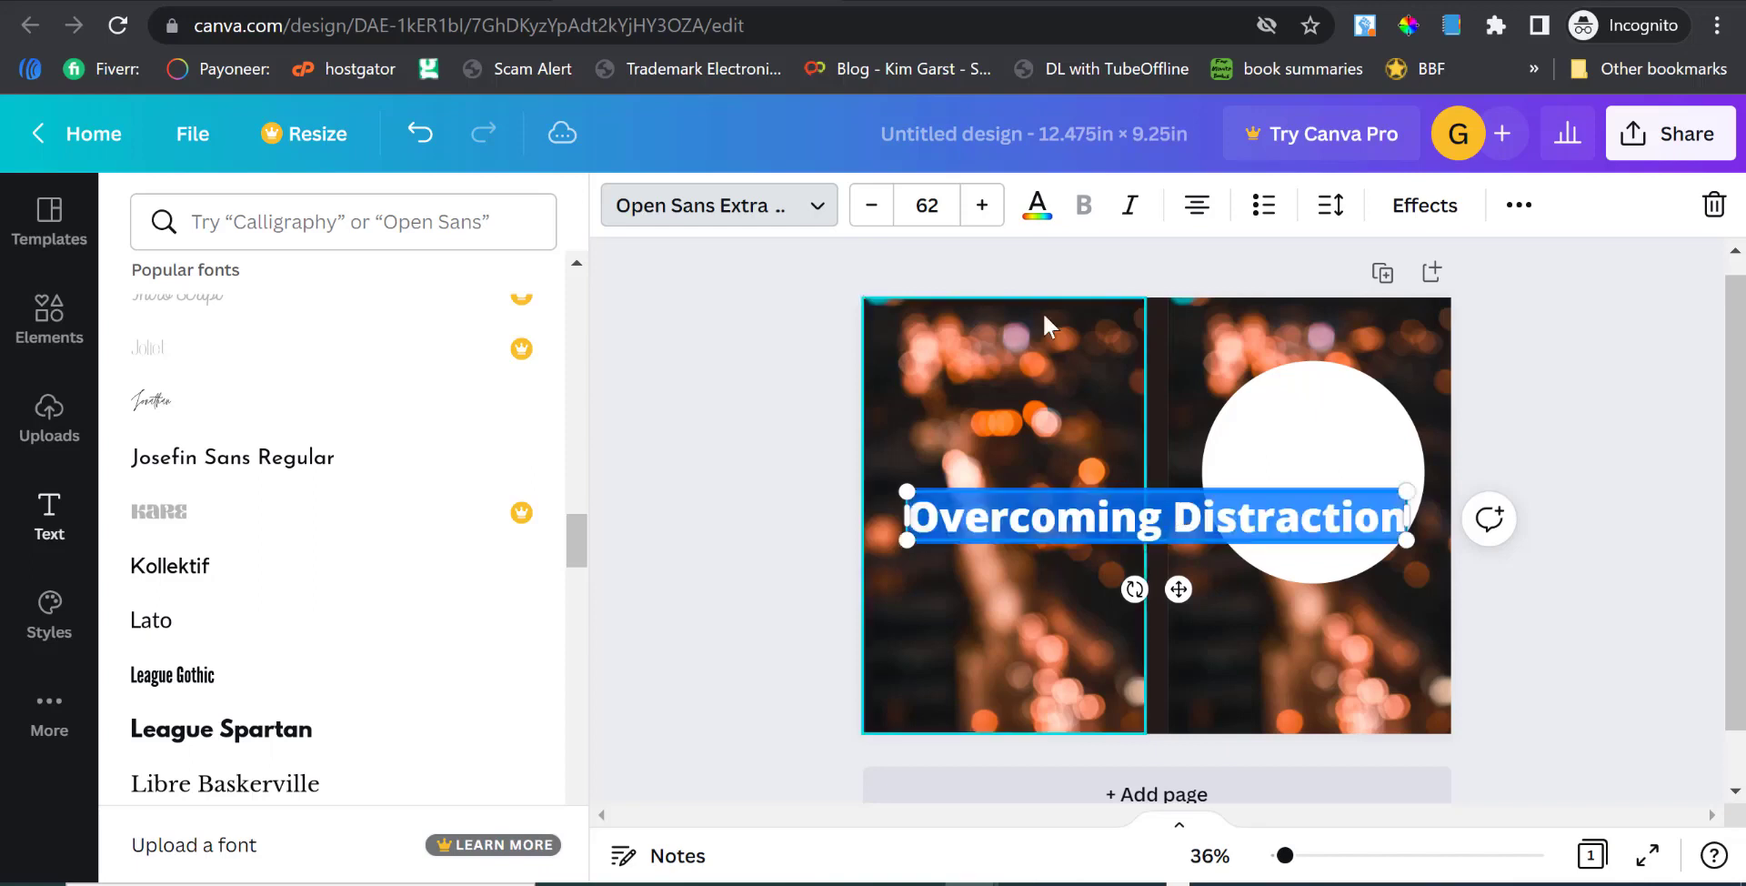
{"action": "left_click", "coordinate": [928, 205]}
{"action": "left_click", "coordinate": [927, 204]}
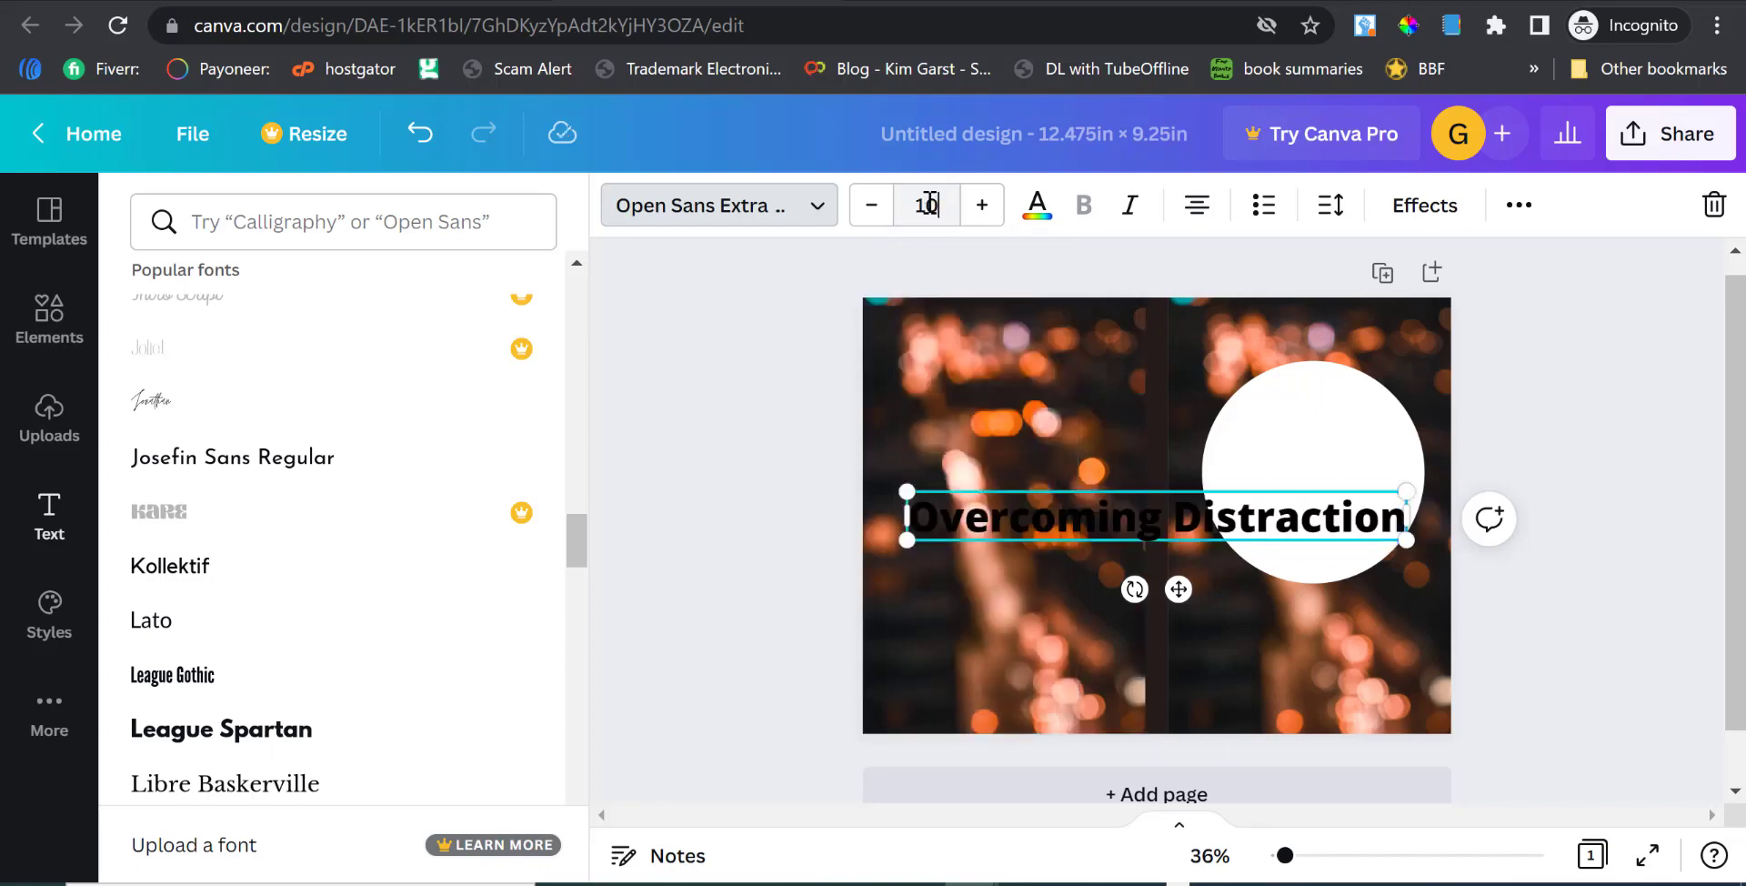
{"action": "type", "text": "10"}
{"action": "key", "text": "Return"}
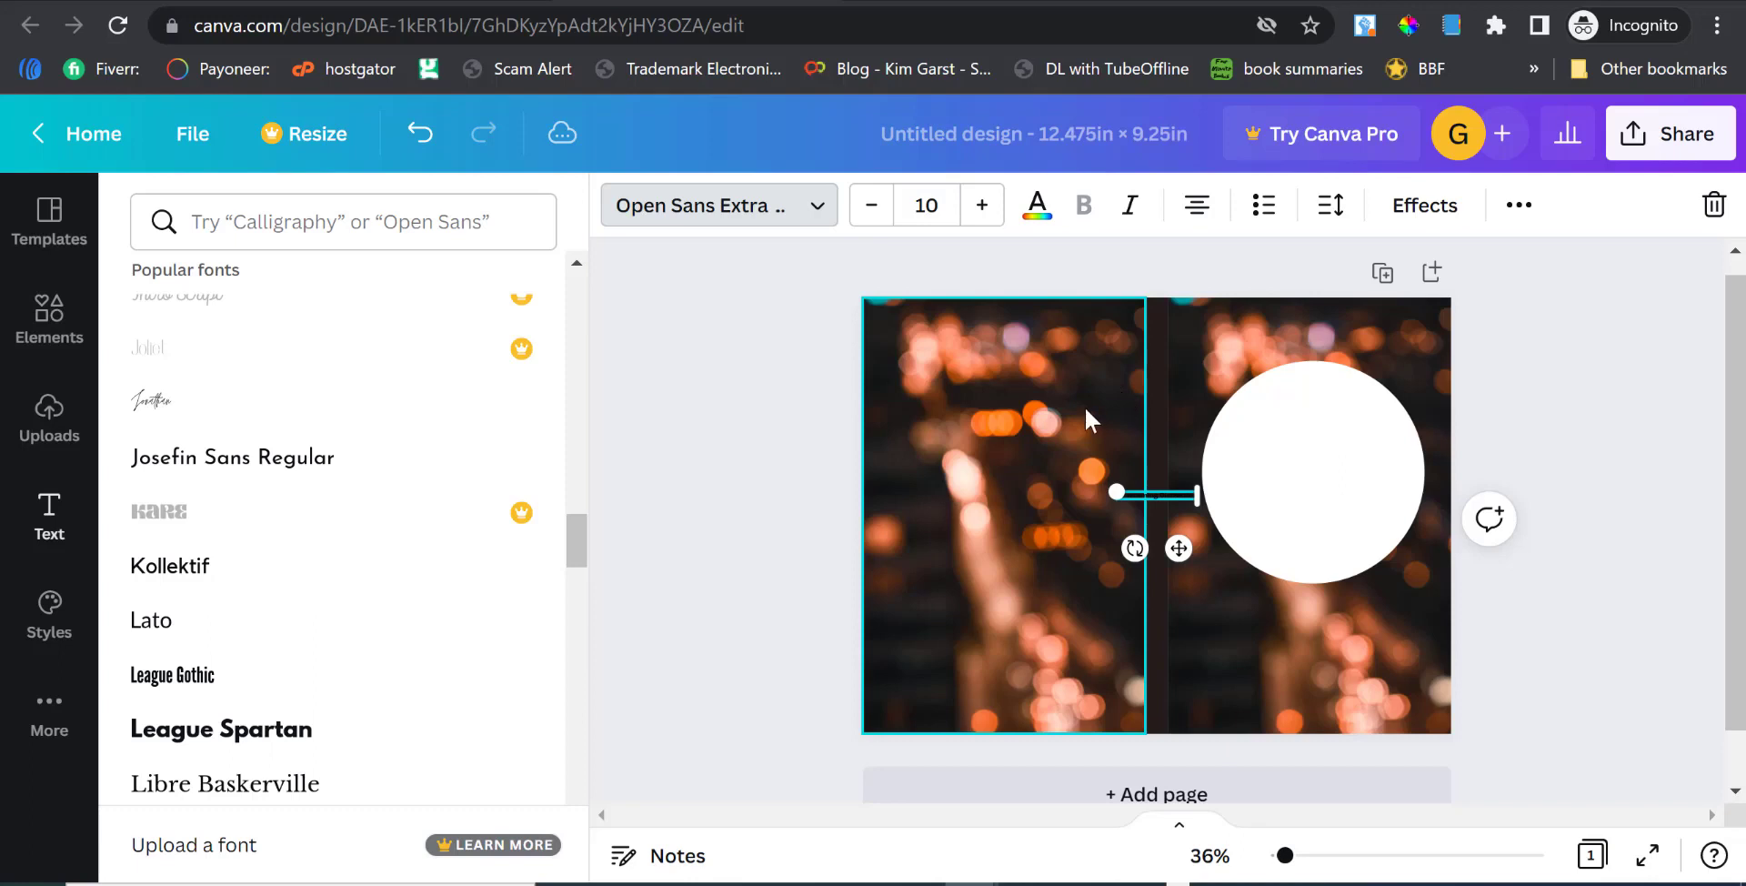
{"action": "double_click", "coordinate": [938, 203]}
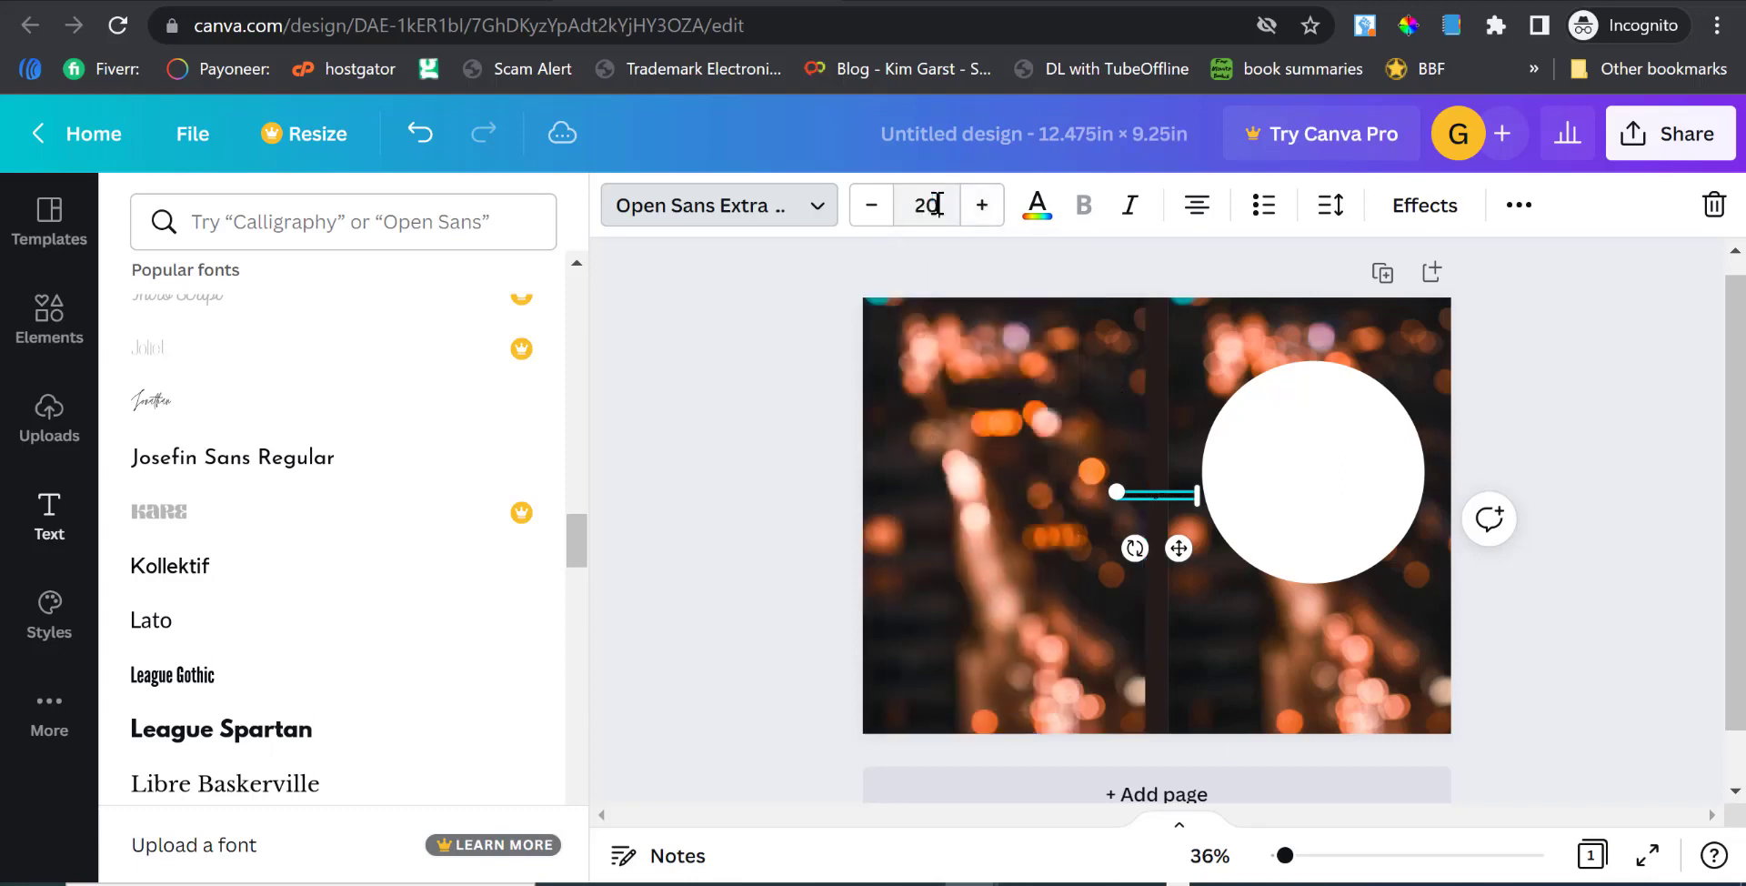
{"action": "key", "text": "Return"}
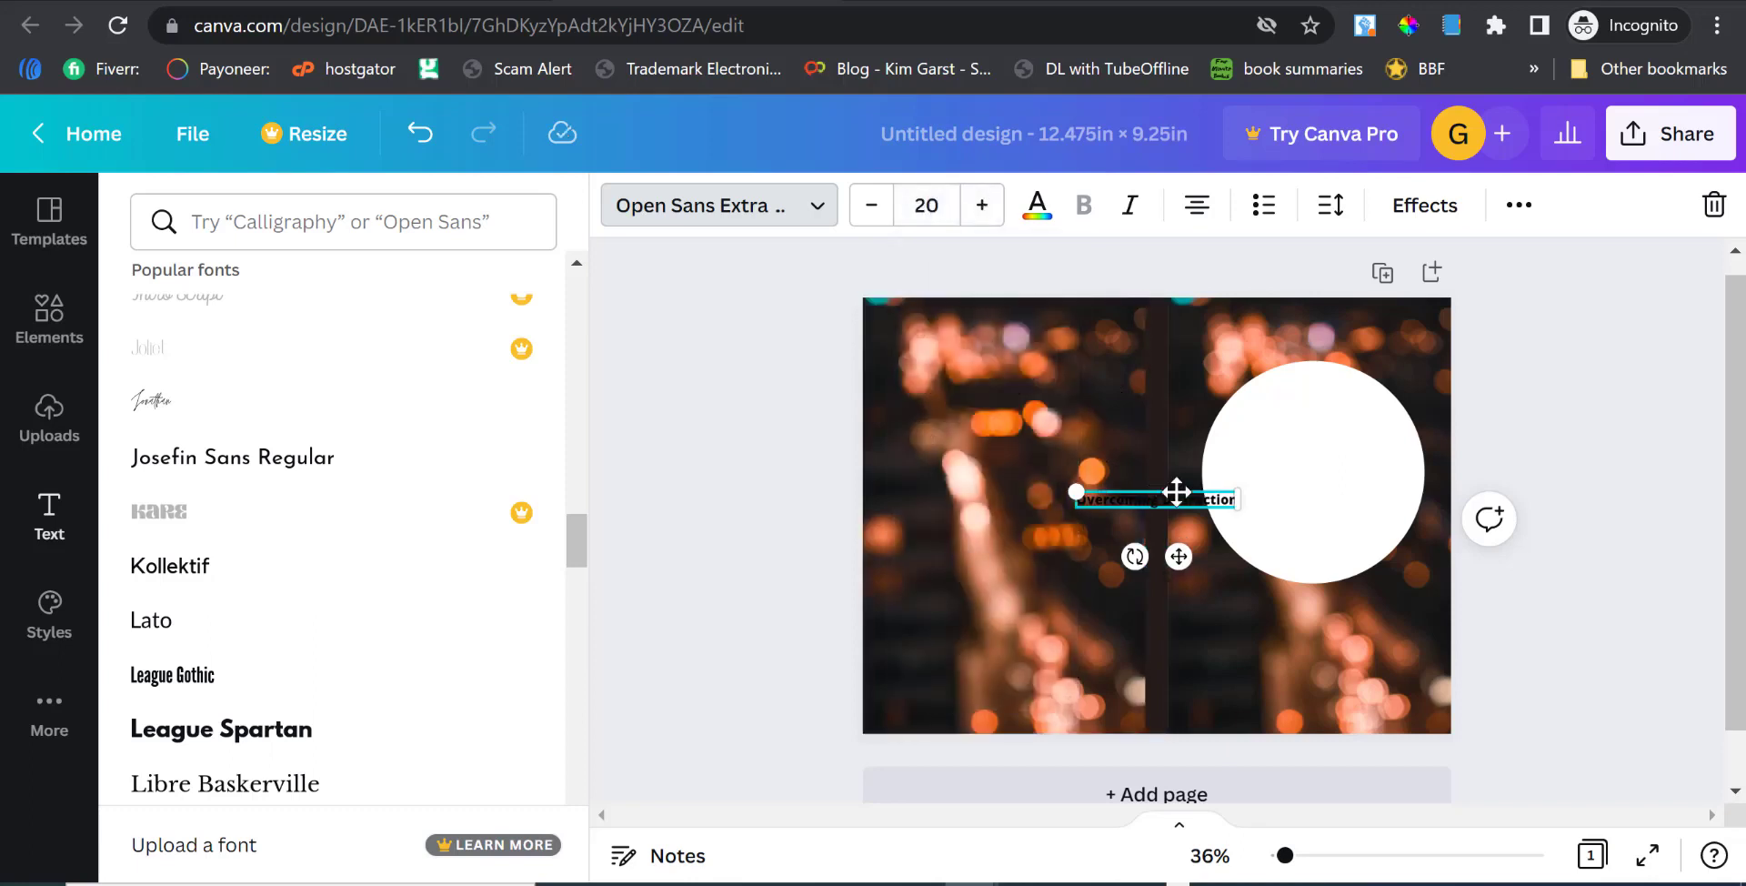
{"action": "left_click_drag", "start_coordinate": [1175, 492], "coordinate": [1331, 417]}
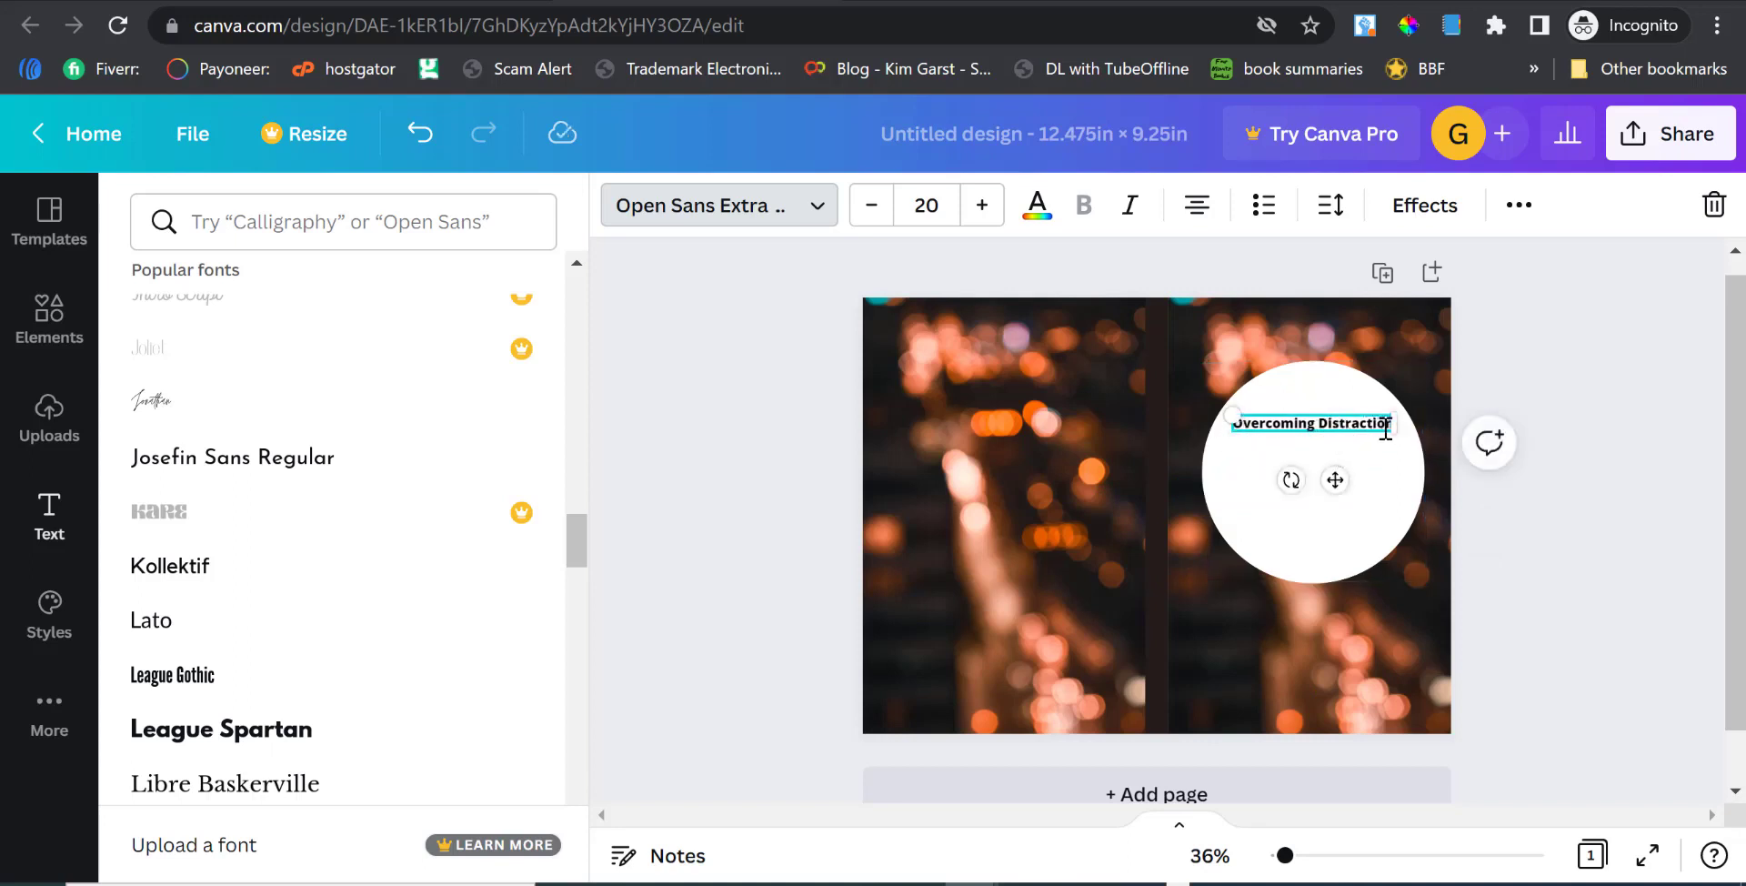
Enlarge the title to font size 22.5 and place it closer to the middle of the white circle.
{"action": "double_click", "coordinate": [1297, 424]}
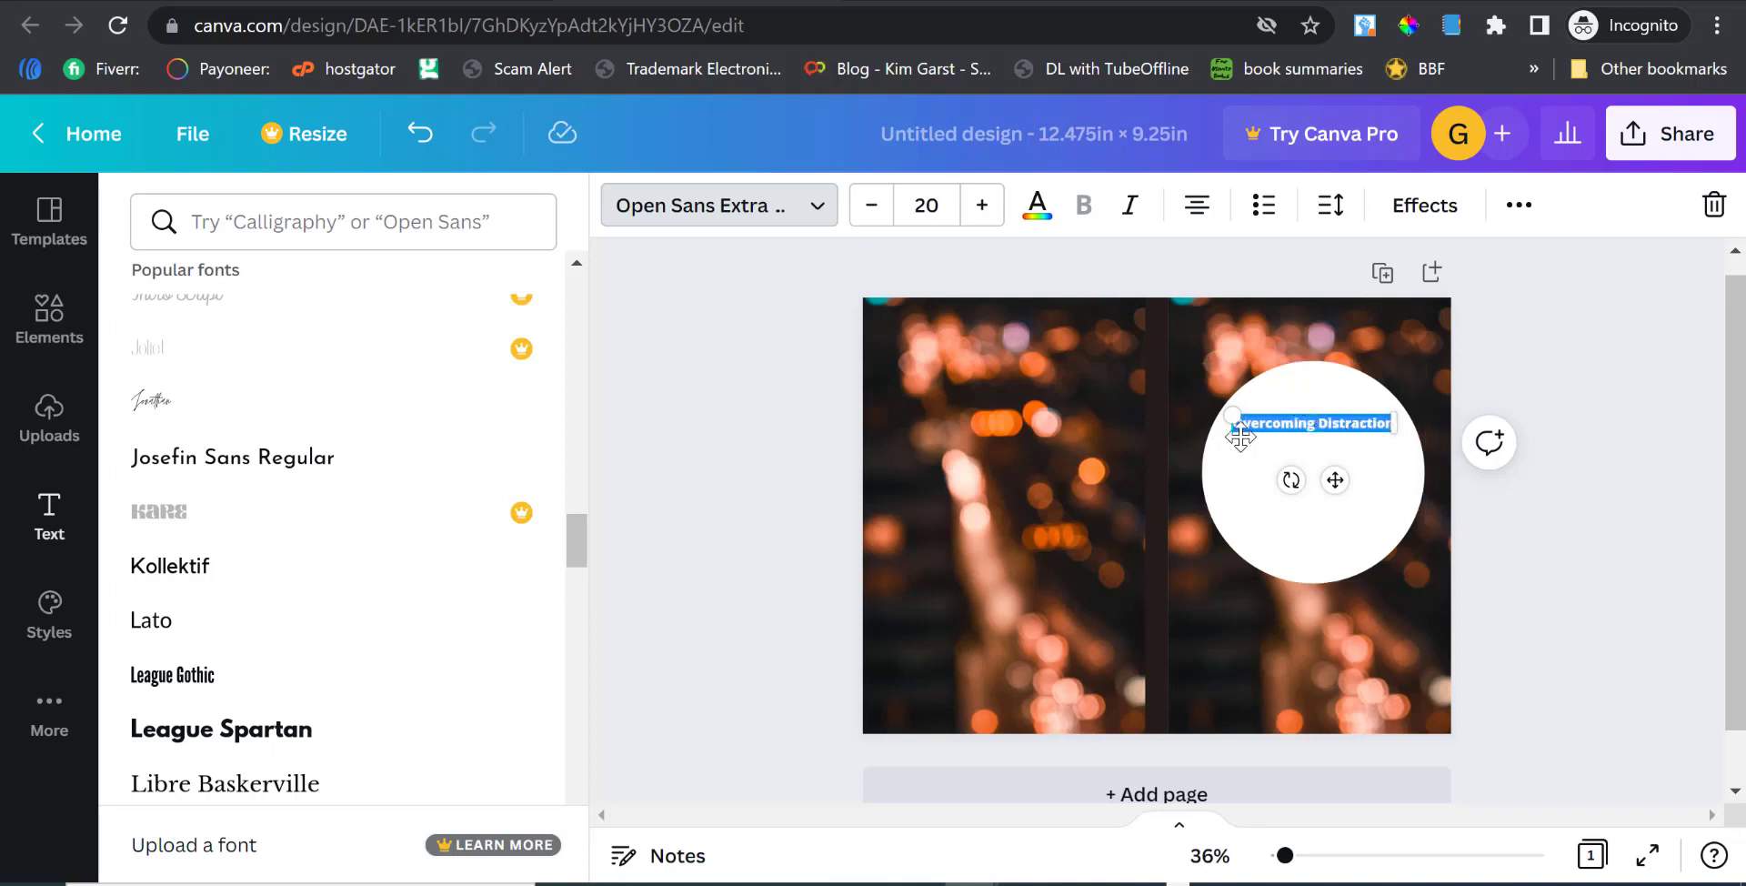
{"action": "left_click_drag", "start_coordinate": [1231, 434], "coordinate": [1307, 462]}
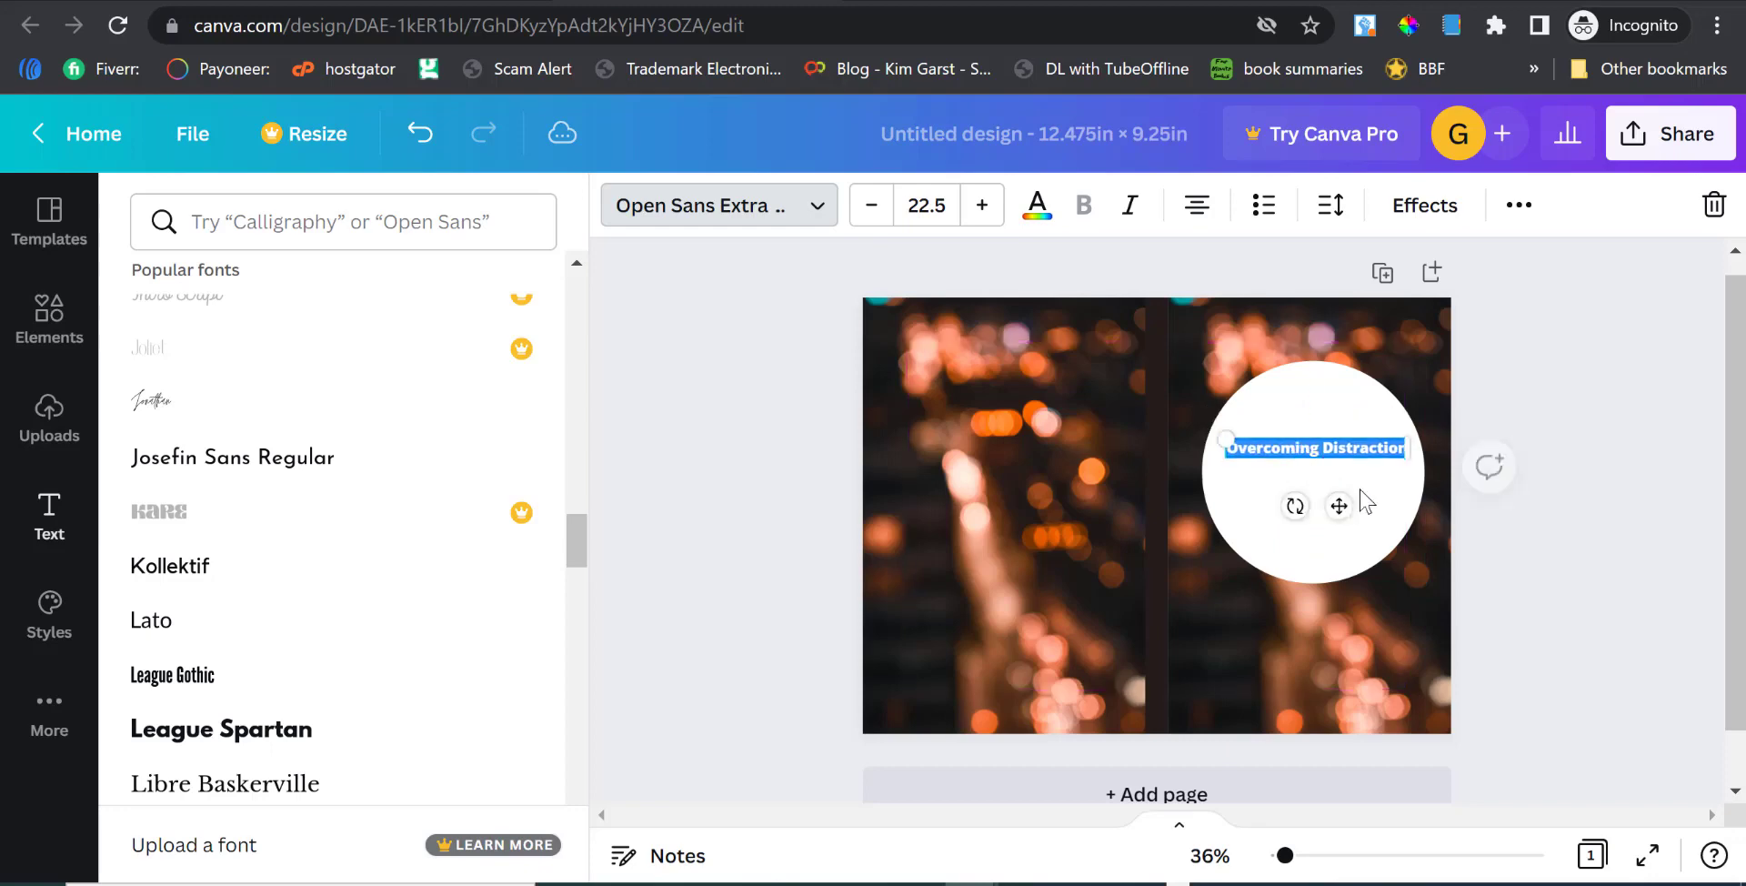
{"action": "left_click", "coordinate": [1529, 473]}
{"action": "left_click", "coordinate": [1369, 507]}
{"action": "left_click", "coordinate": [1551, 464]}
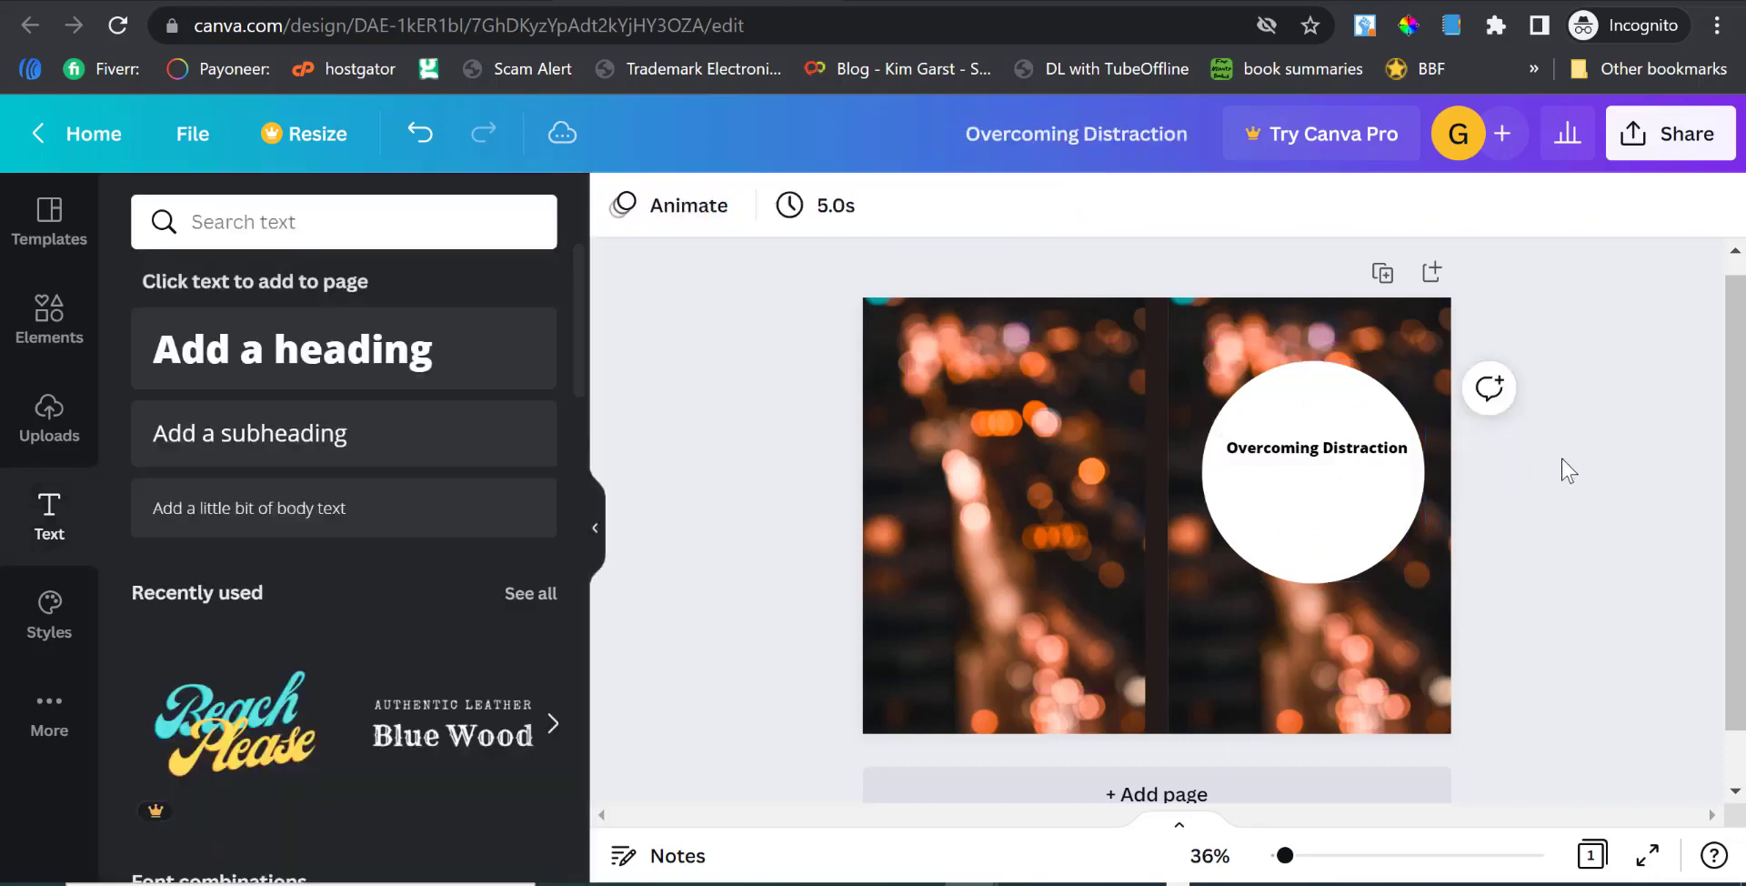
Increase the title's font size to 25.5.
{"action": "double_click", "coordinate": [1331, 450]}
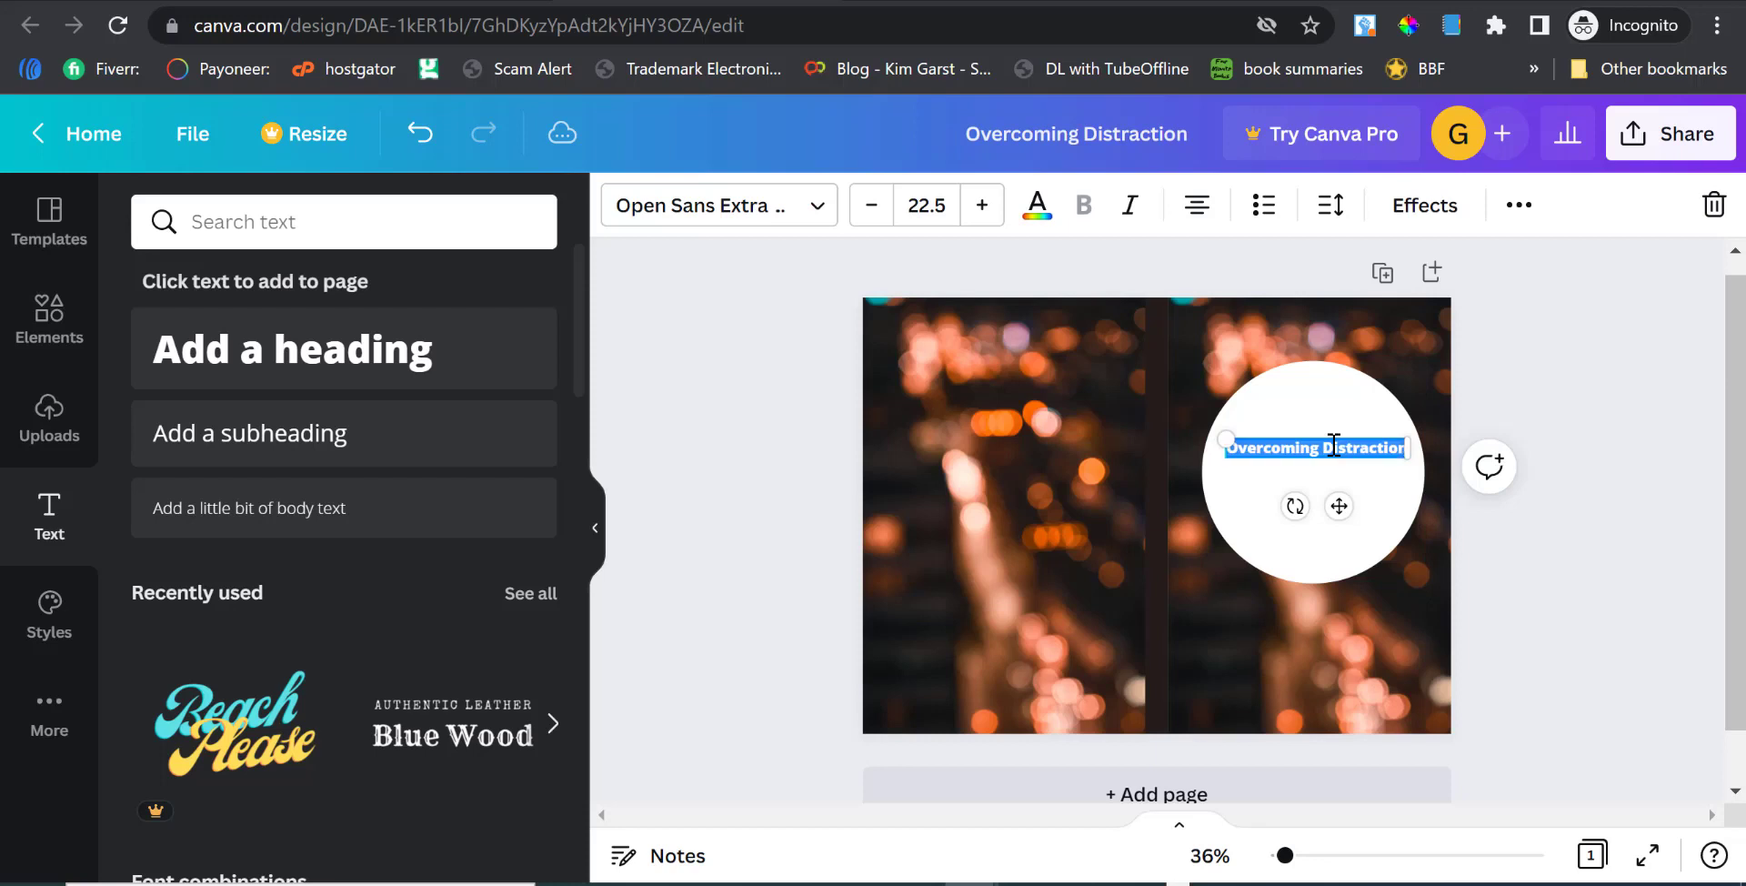
{"action": "left_click", "coordinate": [980, 207]}
{"action": "left_click", "coordinate": [980, 206]}
{"action": "left_click", "coordinate": [980, 207]}
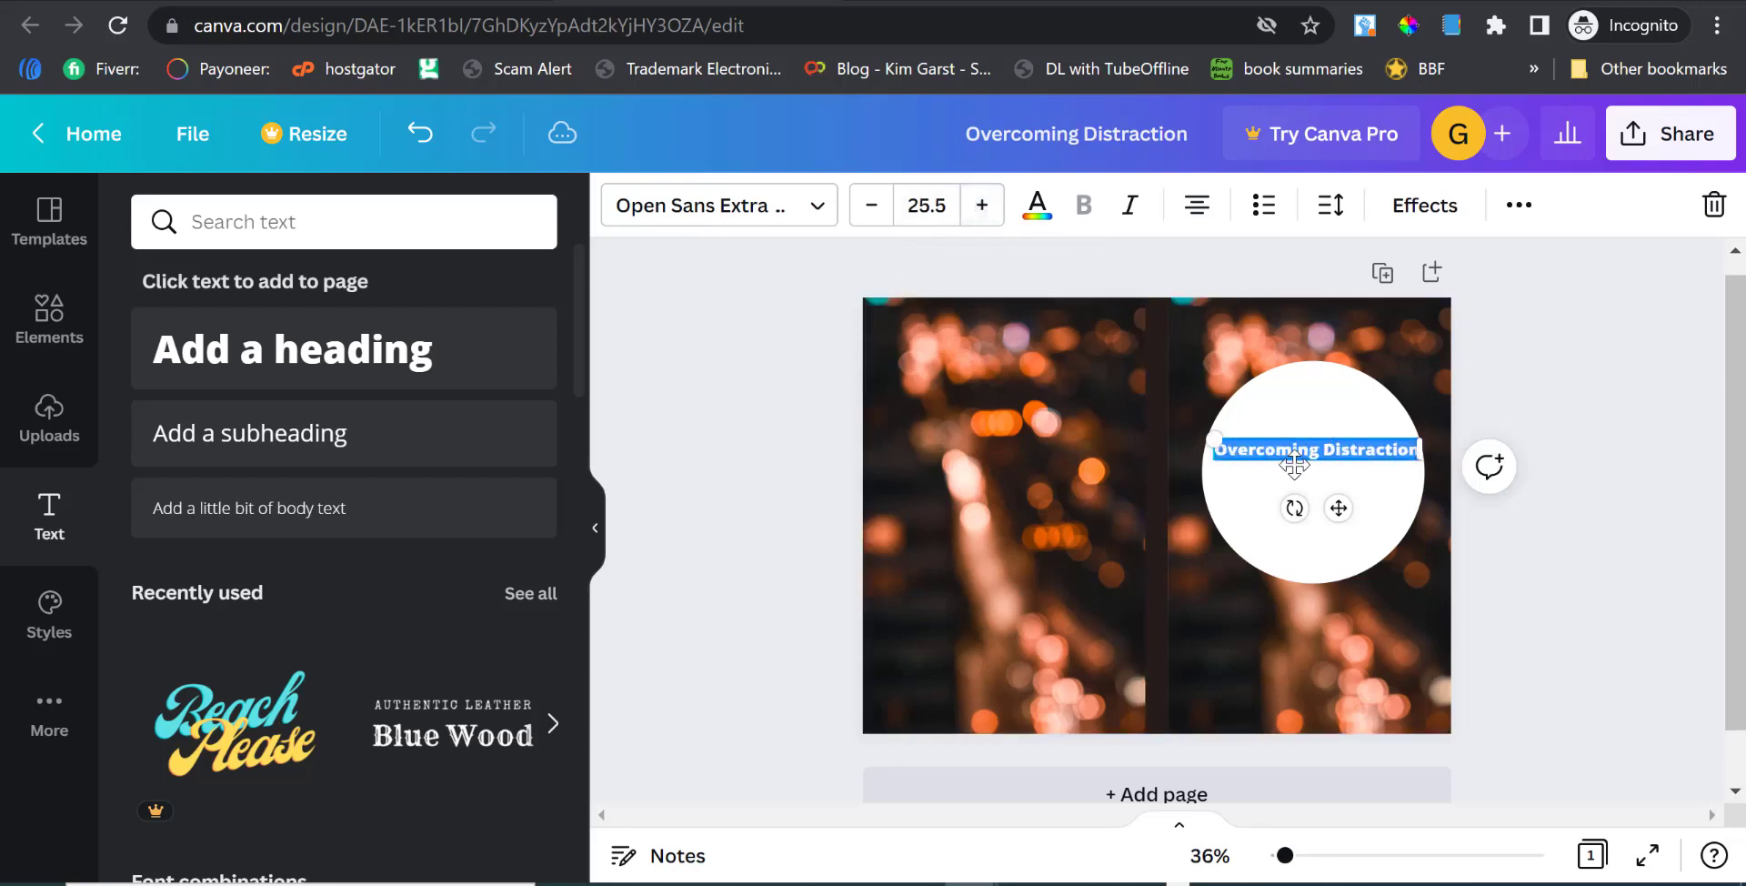
Break the title into two lines after "Overcoming" and scale it up to font size 44.3 within the circle.
{"action": "left_click", "coordinate": [1319, 452]}
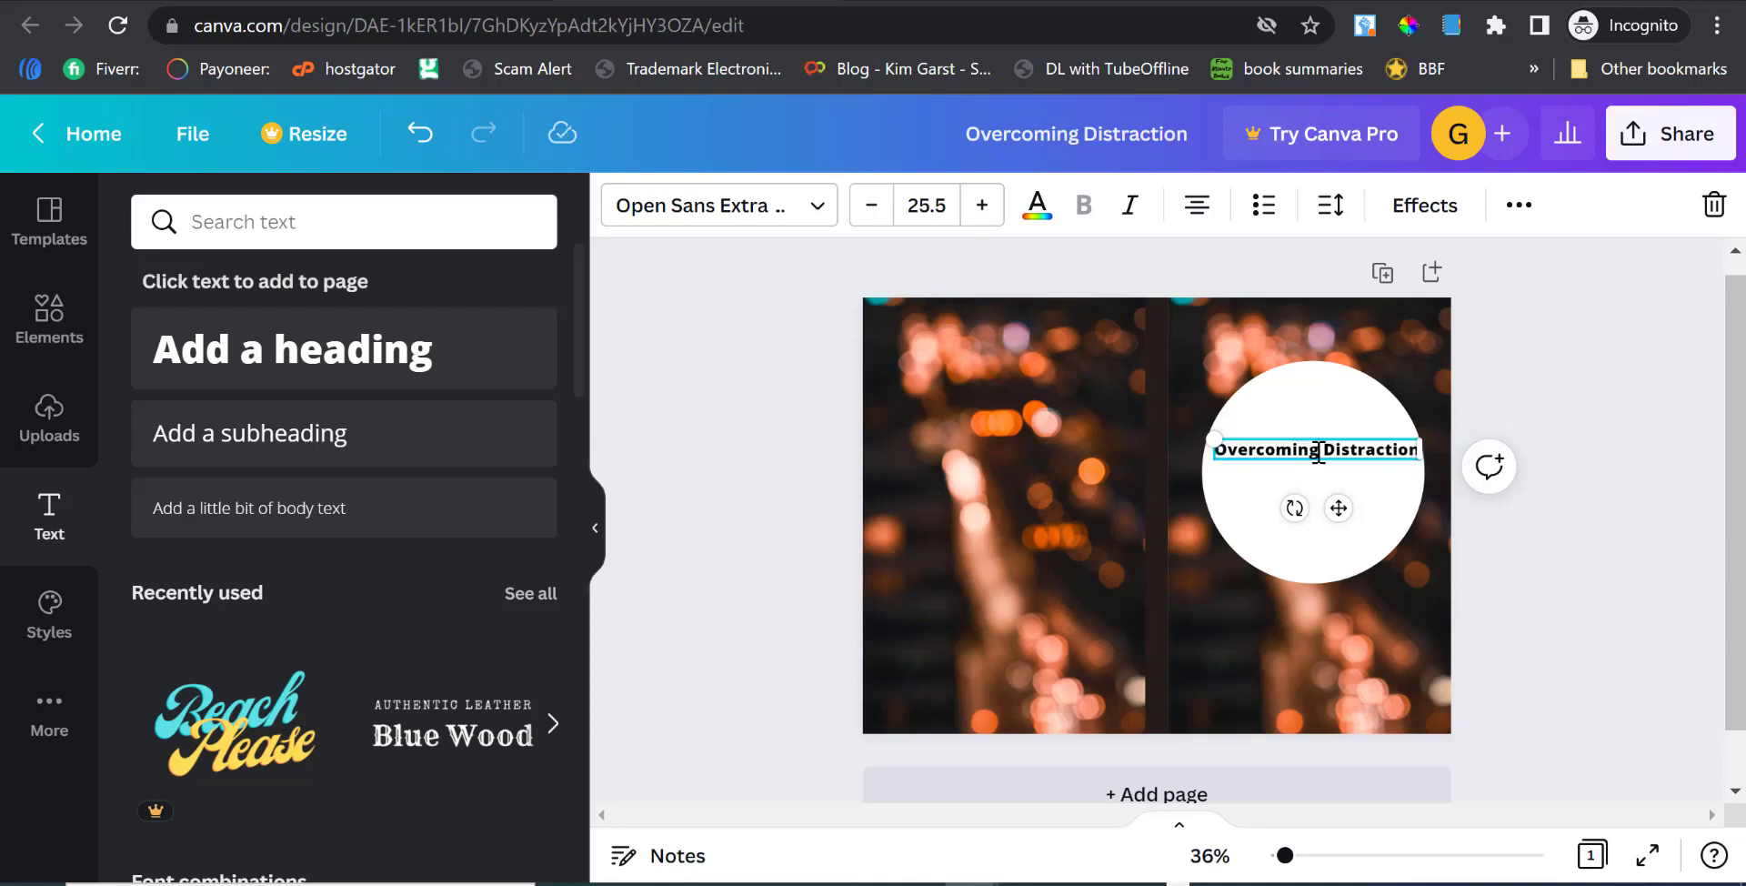
{"action": "key", "text": "Return"}
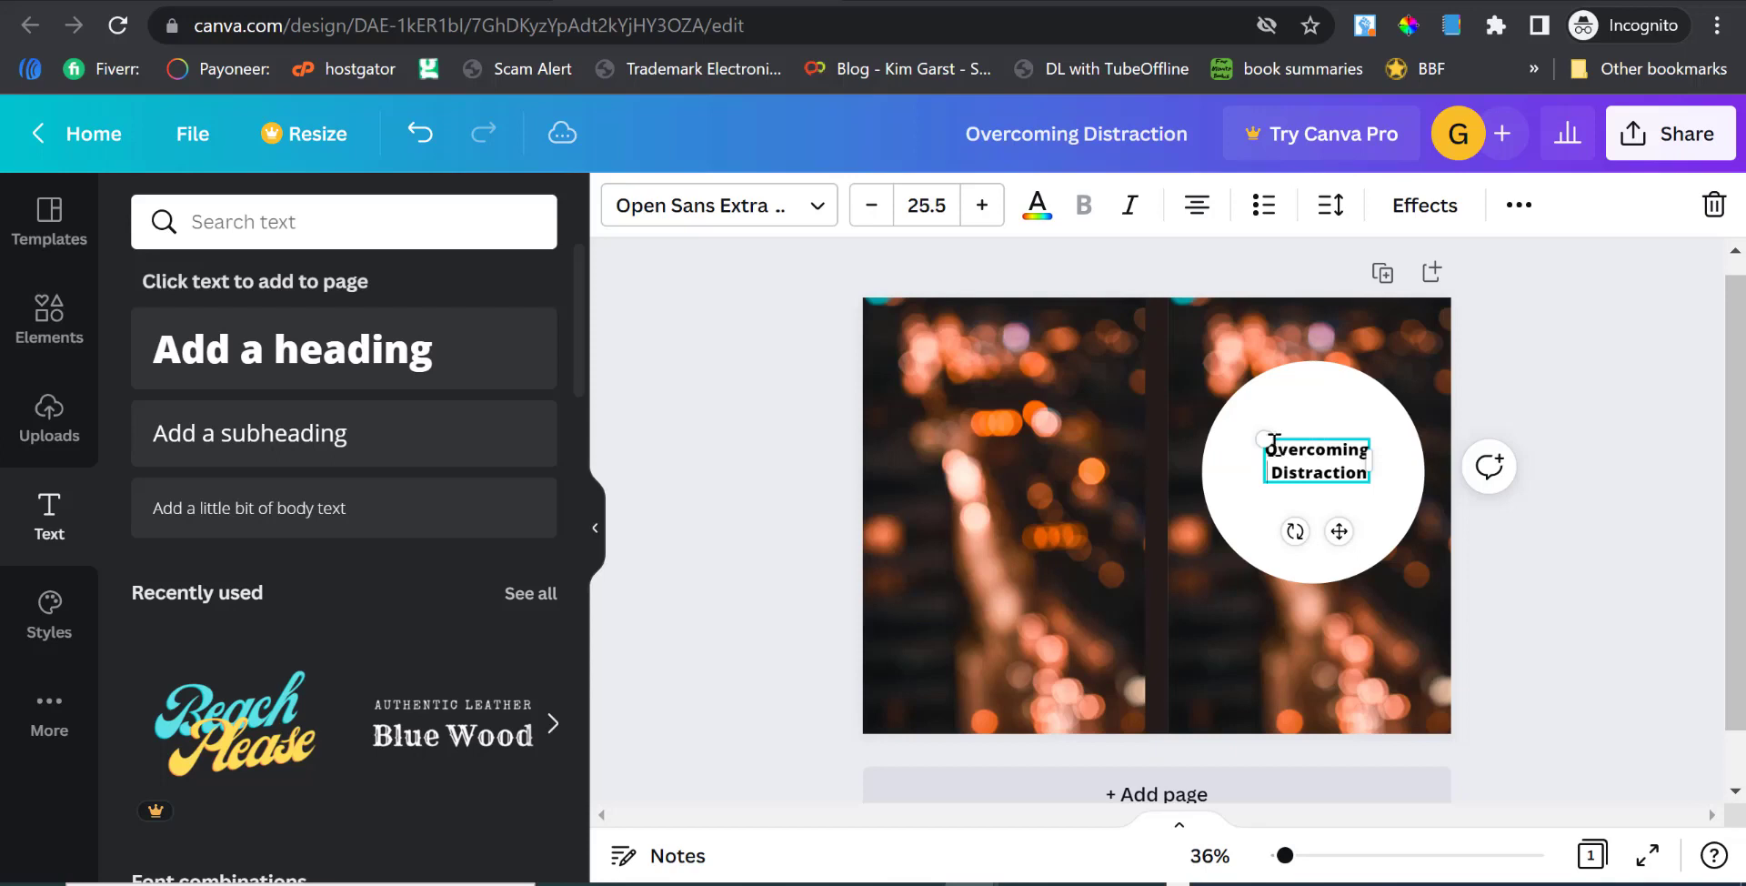
{"action": "left_click_drag", "start_coordinate": [1259, 428], "coordinate": [1239, 390]}
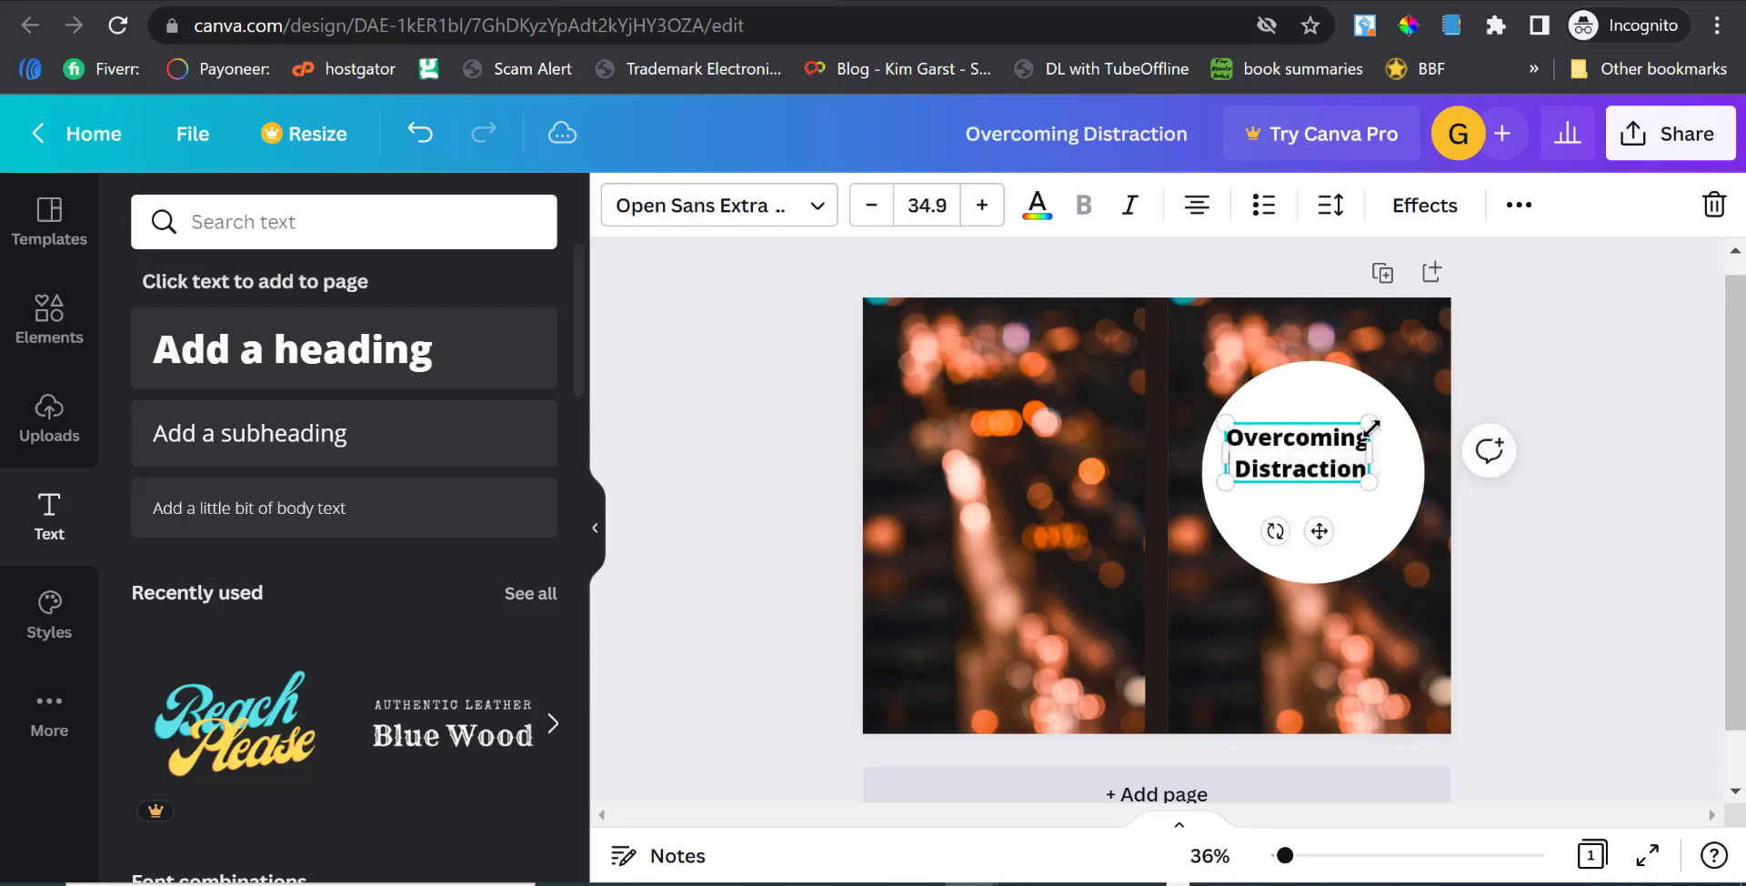
{"action": "left_click_drag", "start_coordinate": [1370, 427], "coordinate": [1407, 406]}
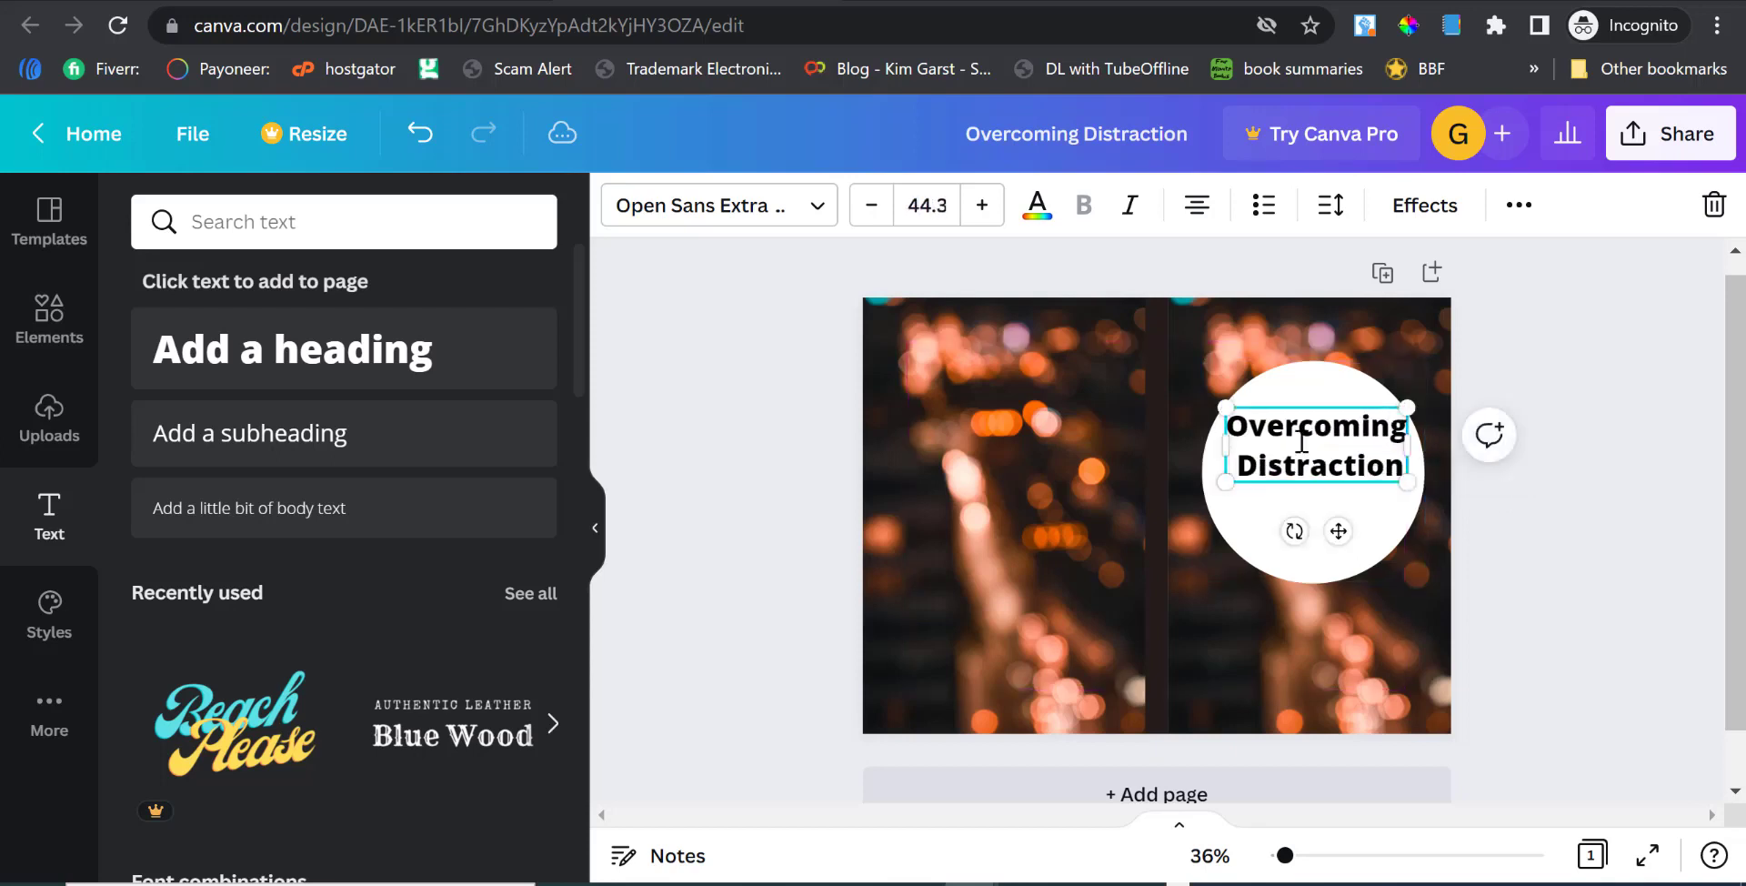
Move the two-line title slightly lower in the white circle.
{"action": "left_click_drag", "start_coordinate": [1301, 440], "coordinate": [1304, 458]}
{"action": "left_click", "coordinate": [1392, 541]}
{"action": "left_click", "coordinate": [1334, 468]}
{"action": "left_click_drag", "start_coordinate": [1343, 534], "coordinate": [1344, 544]}
{"action": "left_click", "coordinate": [1539, 472]}
{"action": "left_click", "coordinate": [1300, 441]}
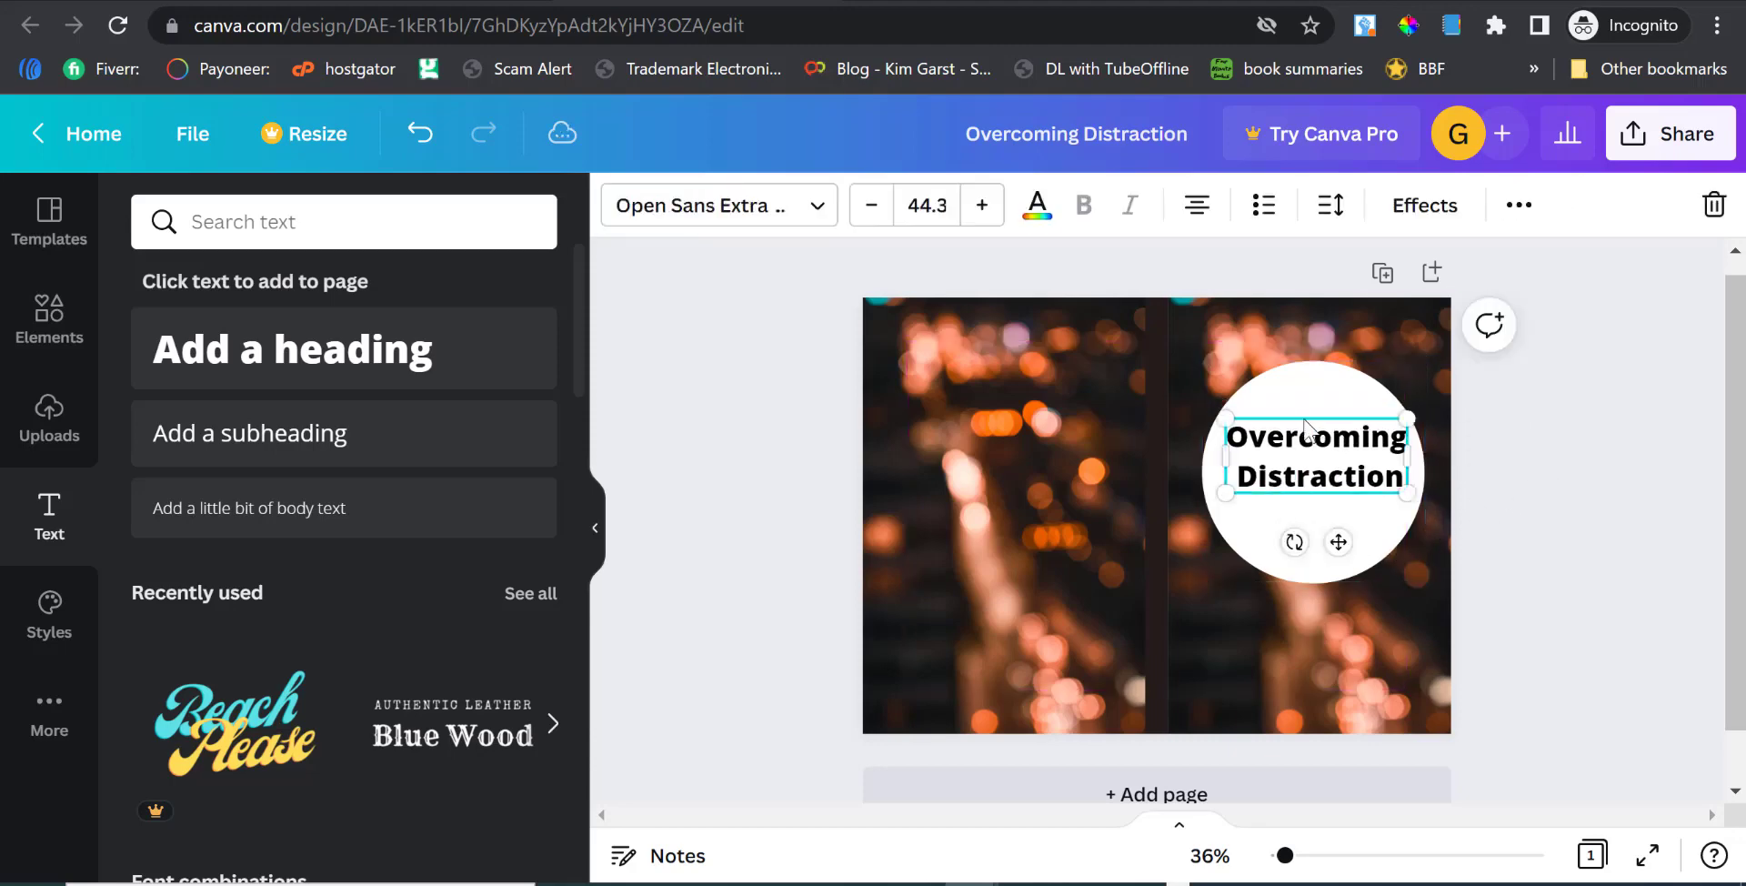
Look through the available fonts for an alternative typeface for the title.
{"action": "double_click", "coordinate": [1298, 435]}
{"action": "left_click", "coordinate": [1299, 434]}
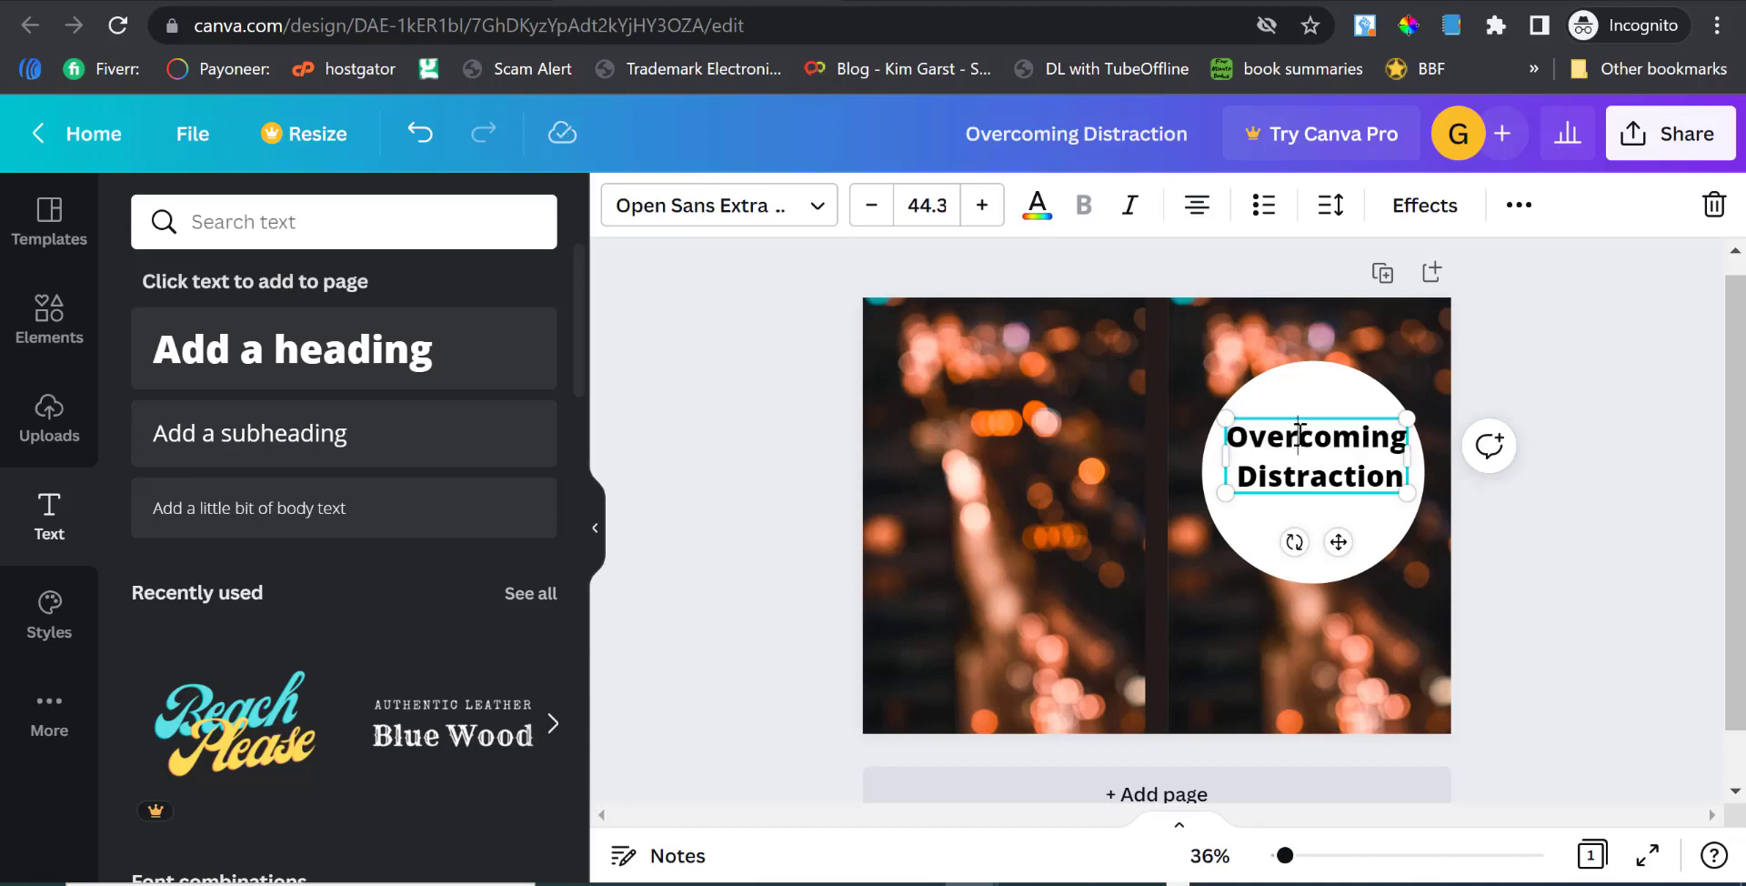
{"action": "double_click", "coordinate": [1344, 447]}
{"action": "left_click", "coordinate": [1344, 447]}
{"action": "triple_click", "coordinate": [1380, 468]}
{"action": "left_click", "coordinate": [818, 211]}
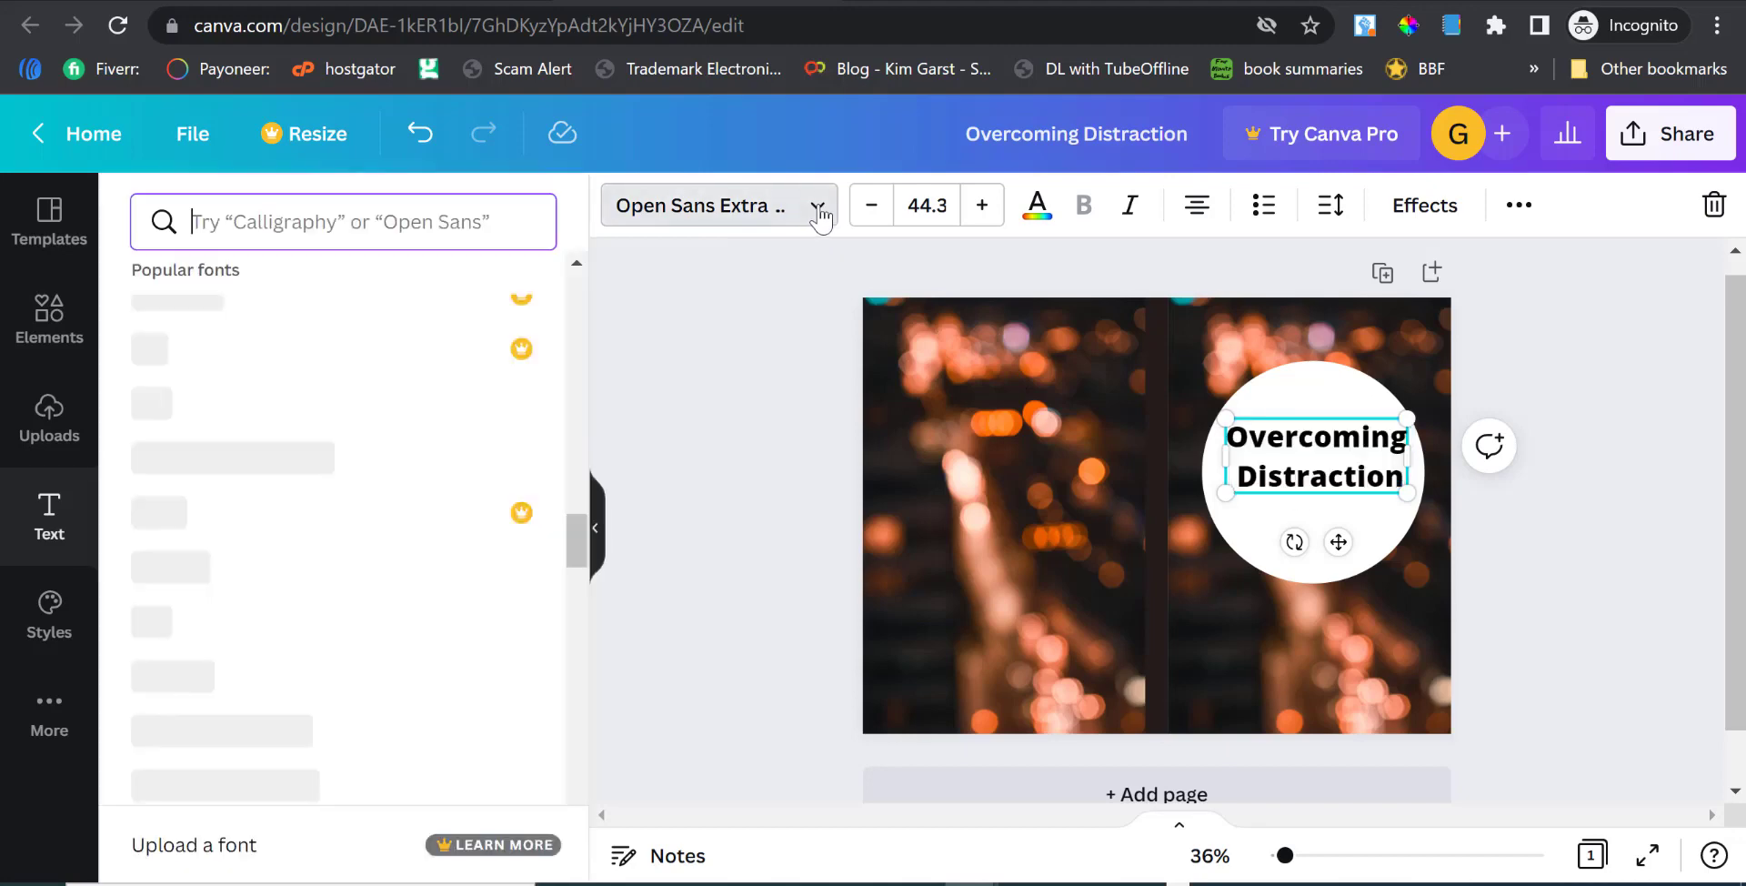
{"action": "scroll", "coordinate": [244, 641], "scroll_direction": "down", "scroll_amount": 2}
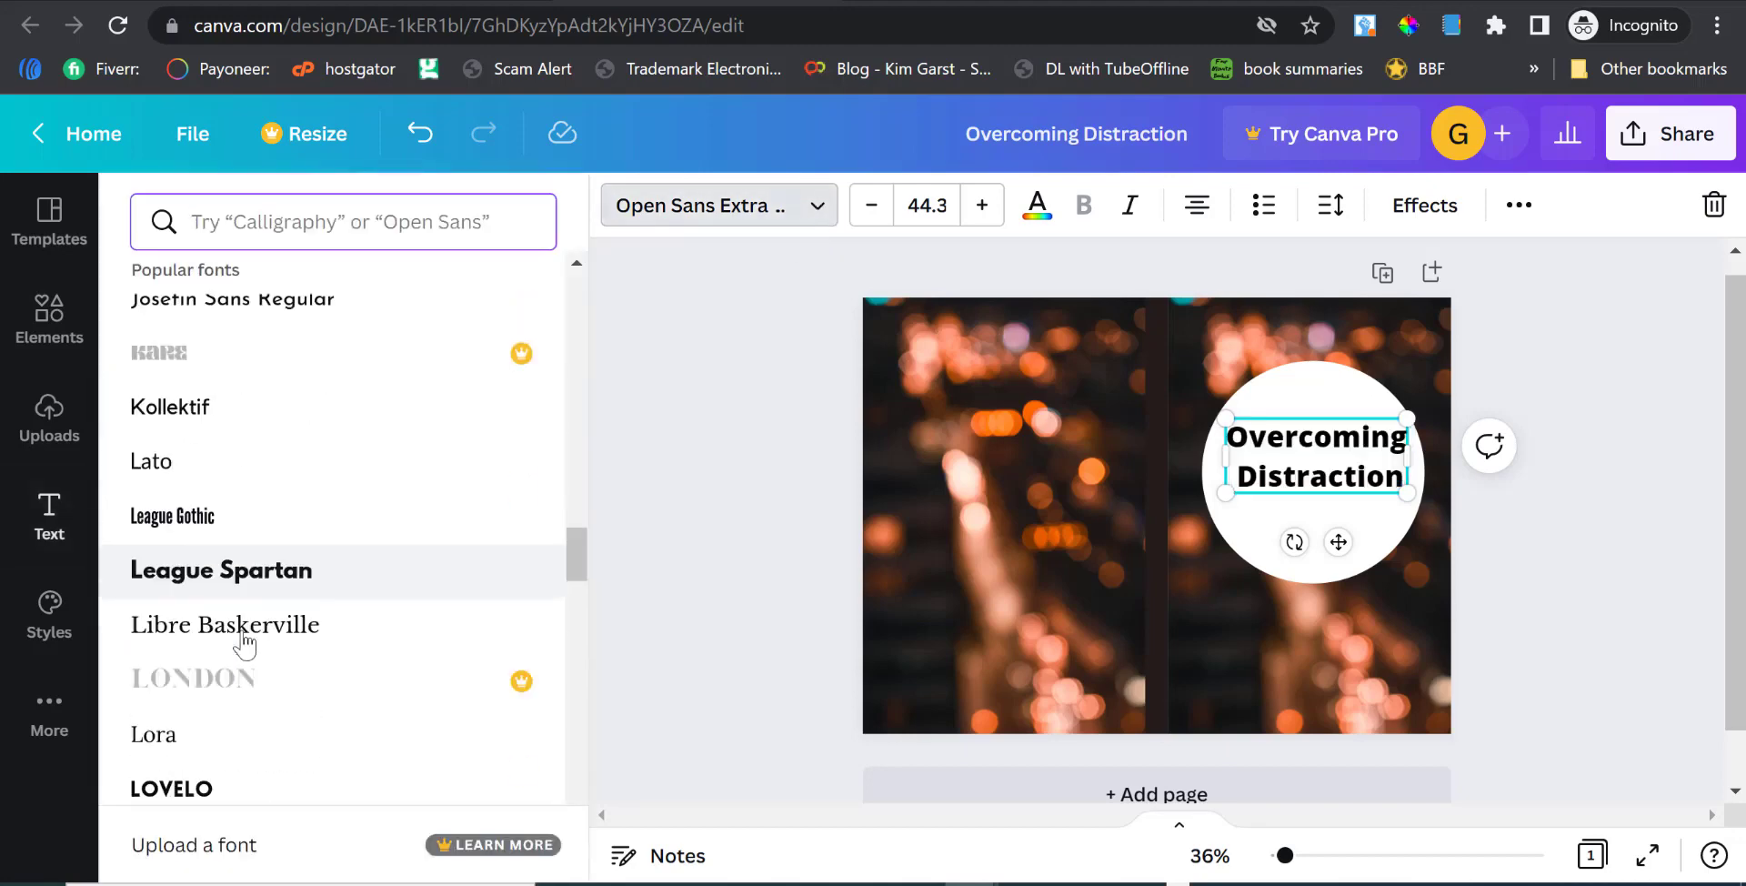
{"action": "scroll", "coordinate": [245, 618], "scroll_direction": "down", "scroll_amount": 10}
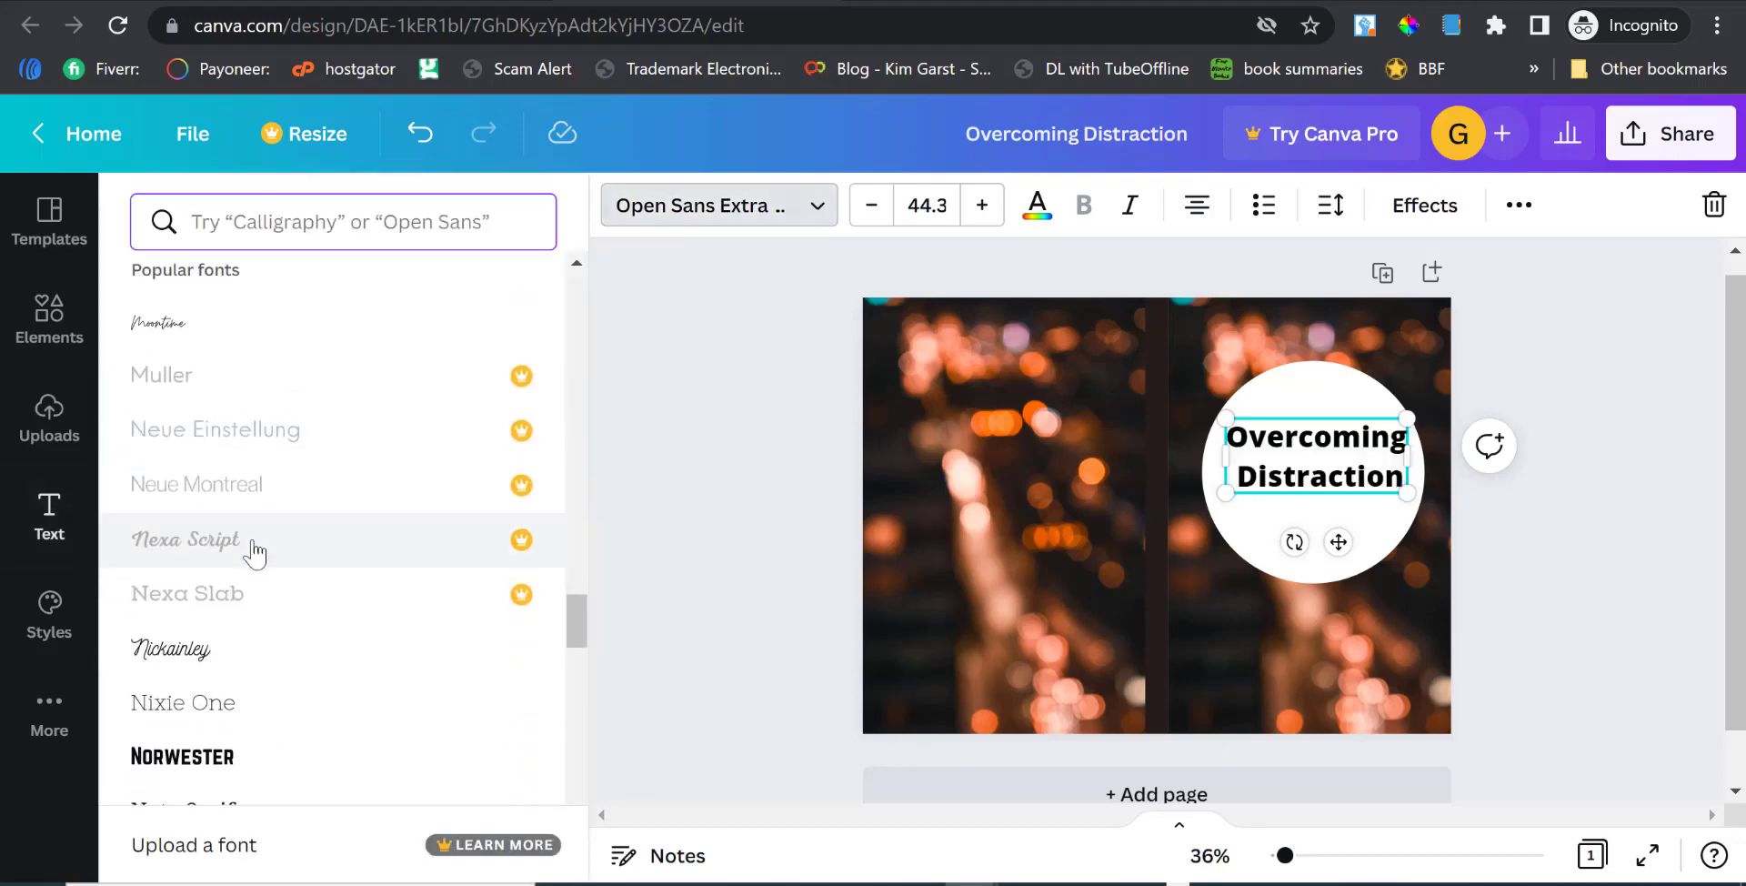
{"action": "left_click", "coordinate": [695, 500]}
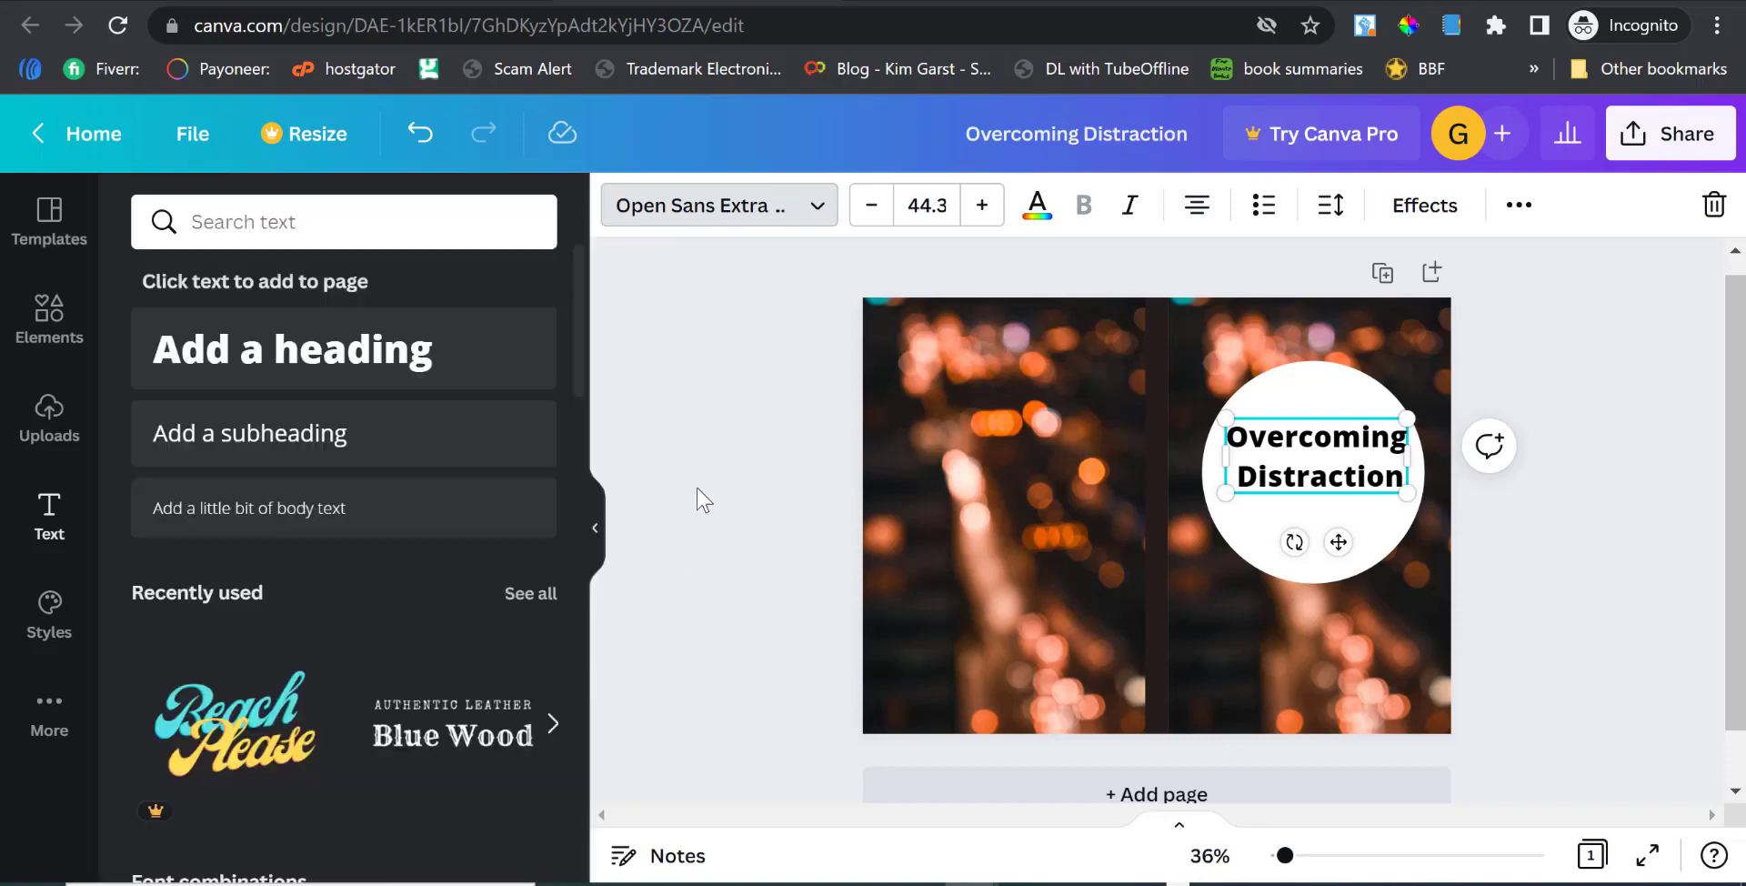
{"action": "left_click", "coordinate": [1563, 484]}
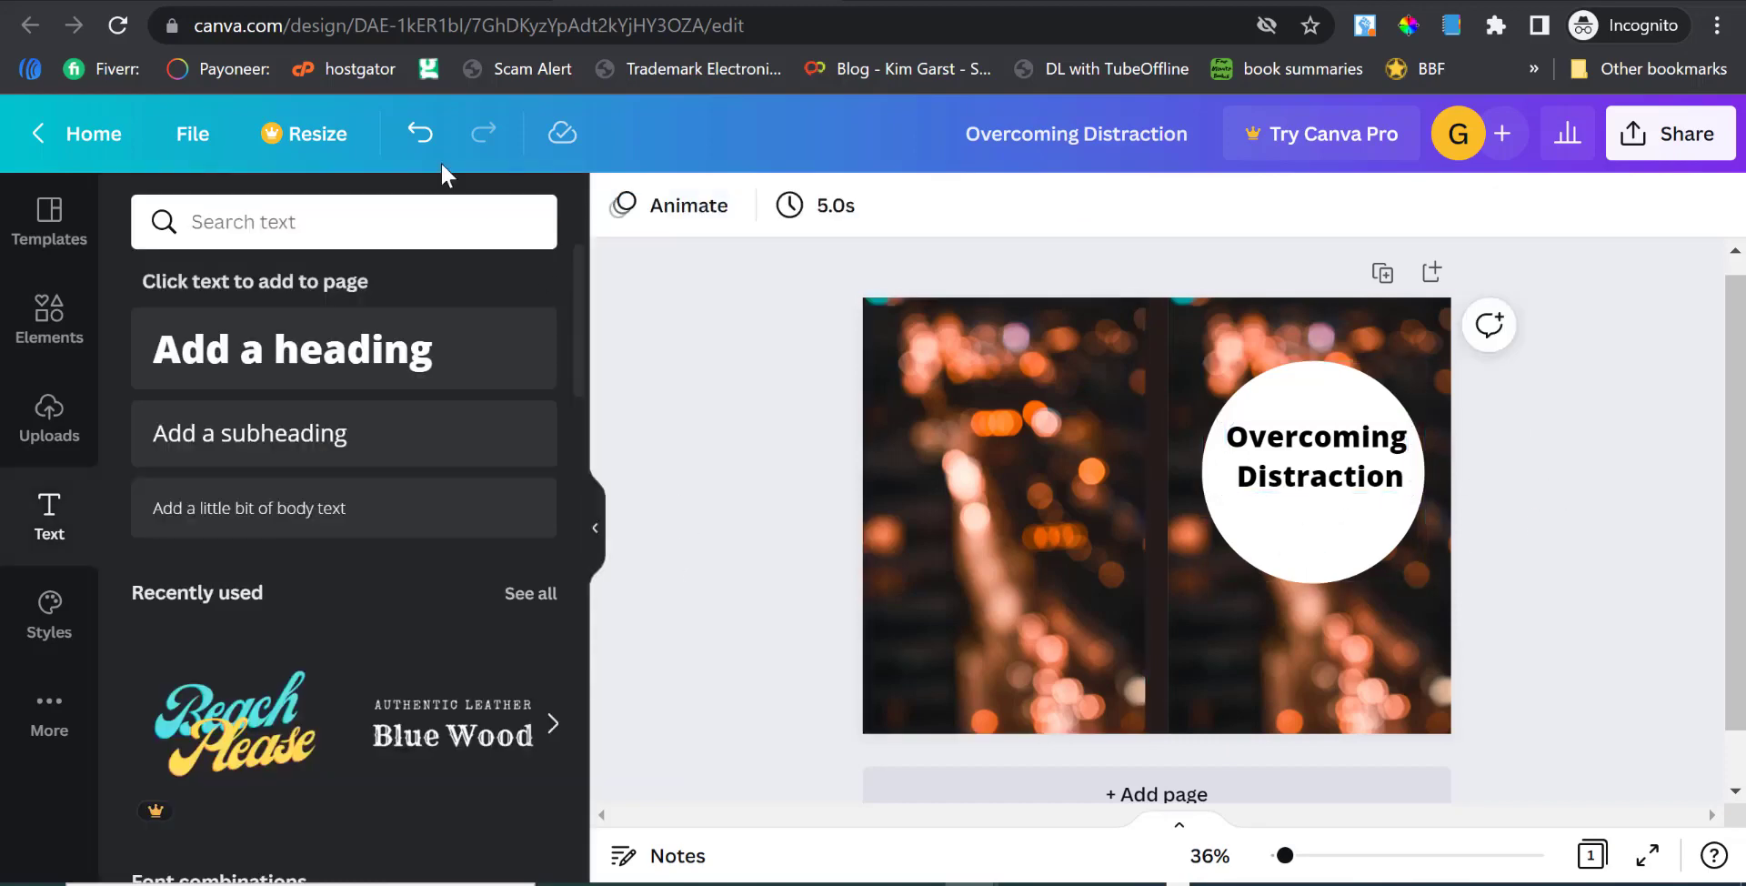
Switch to Amazon and check the "Things That Matter" book page for subtitle wording, returning to the Canva cover design.
{"action": "left_click", "coordinate": [201, 5]}
{"action": "scroll", "coordinate": [557, 502], "scroll_direction": "up", "scroll_amount": 15}
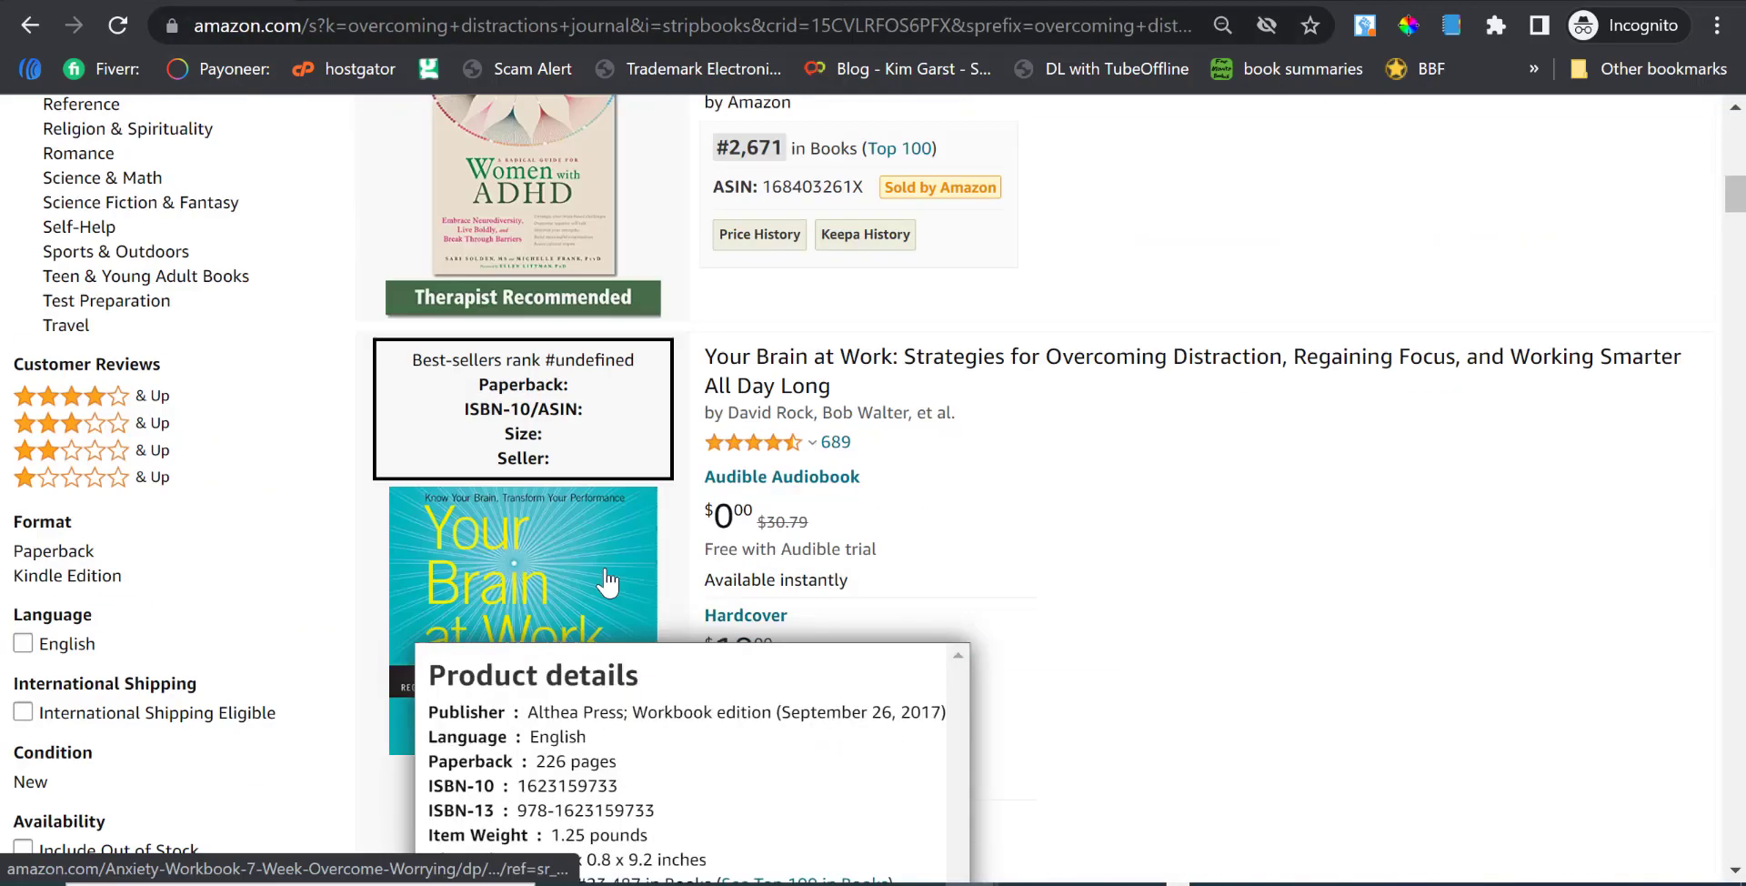
{"action": "left_click", "coordinate": [37, 23]}
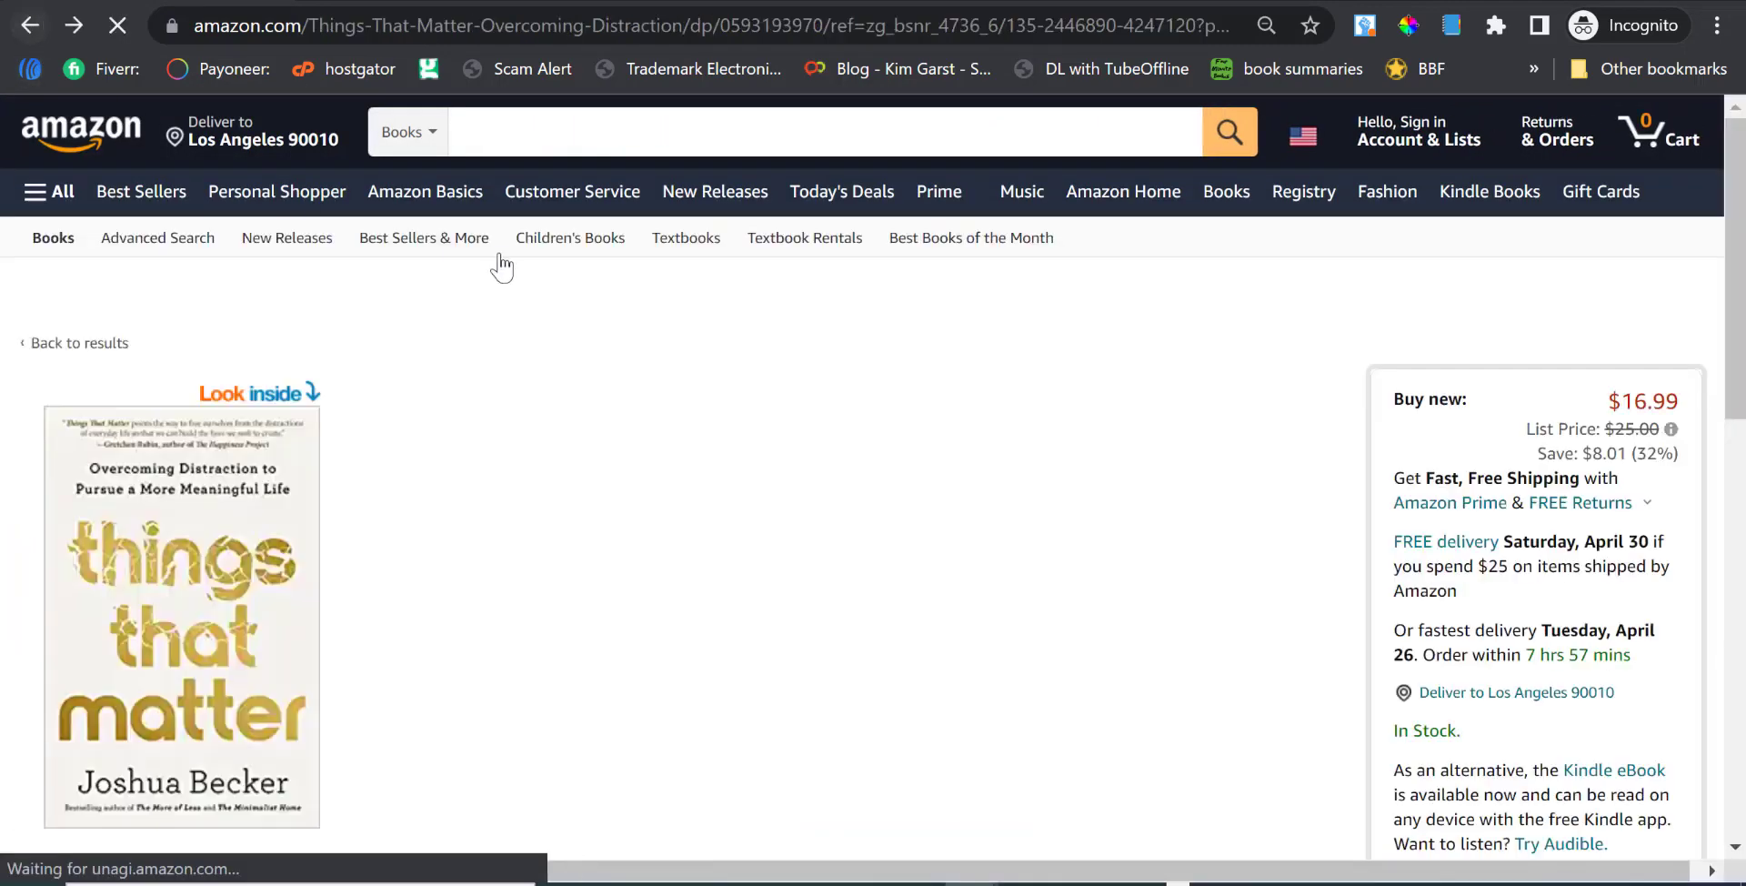
{"action": "scroll", "coordinate": [127, 398], "scroll_direction": "down", "scroll_amount": 1}
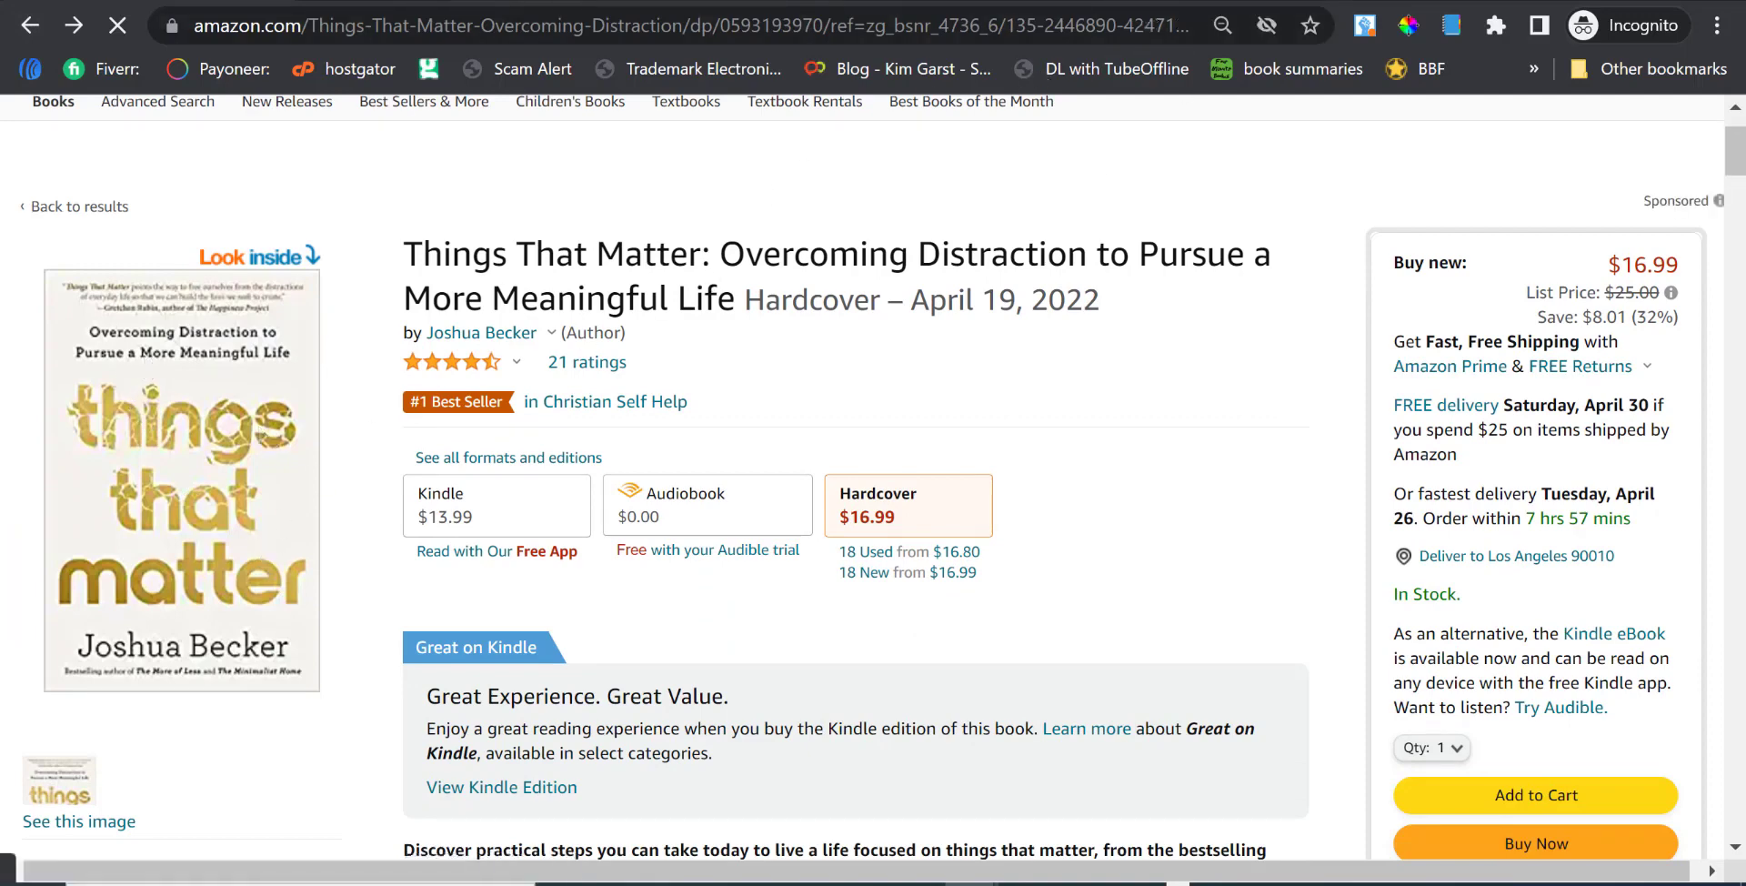
{"action": "left_click", "coordinate": [818, 2]}
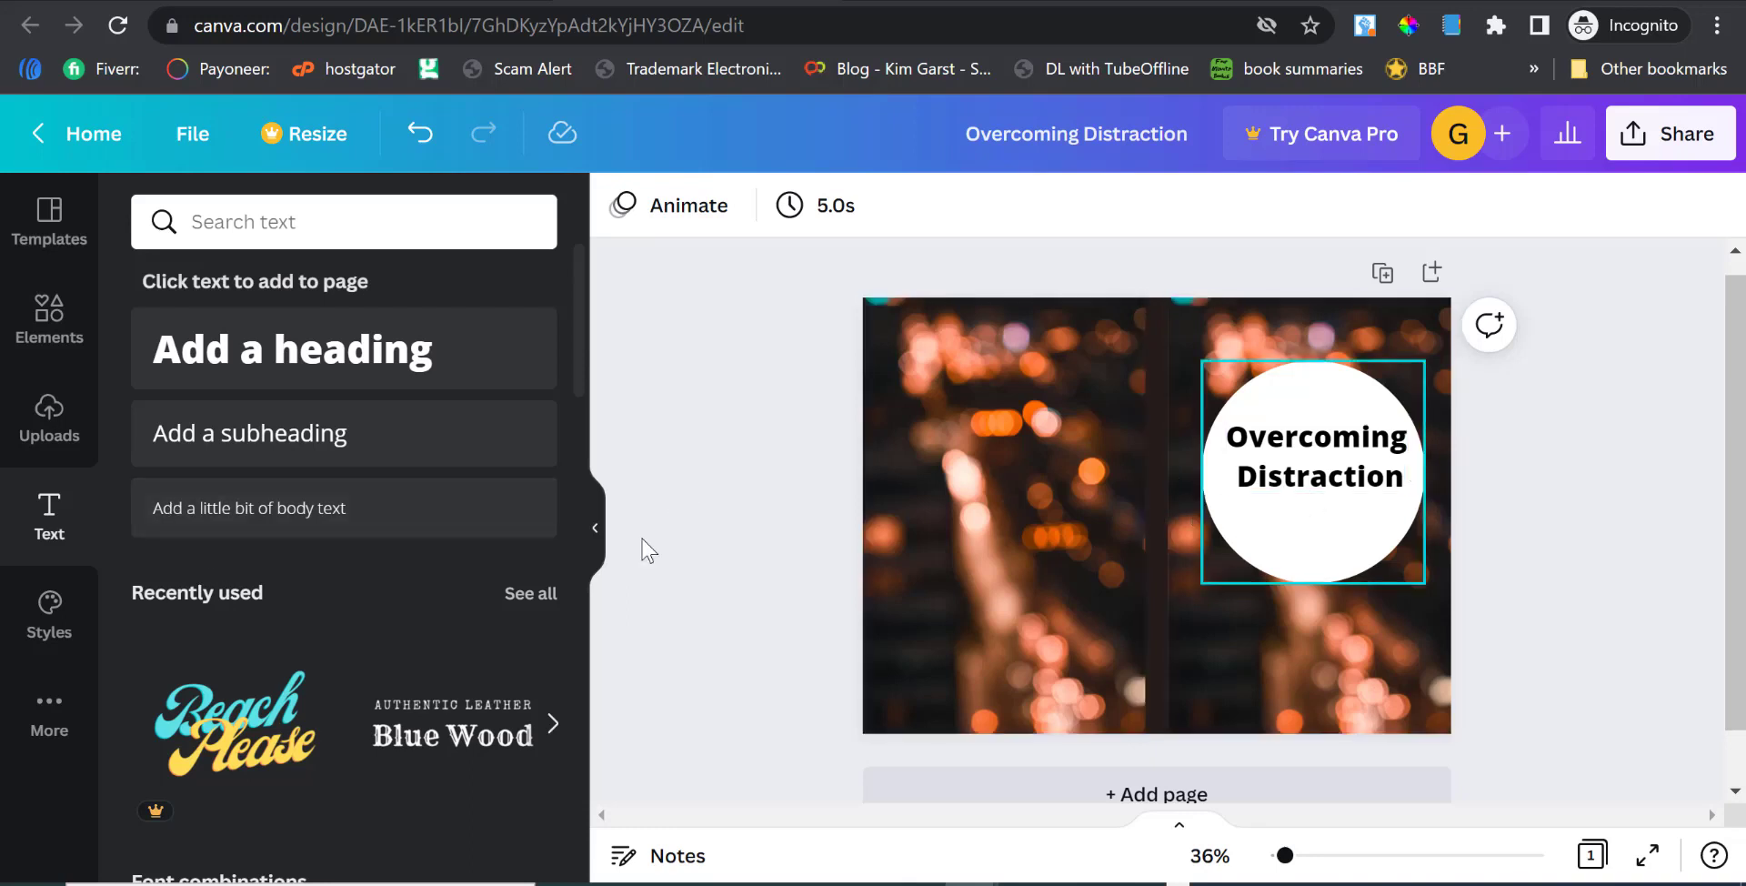
Add a subheading reading "Pursue Things That matter" and move it onto the circle just below the title.
{"action": "left_click", "coordinate": [271, 437]}
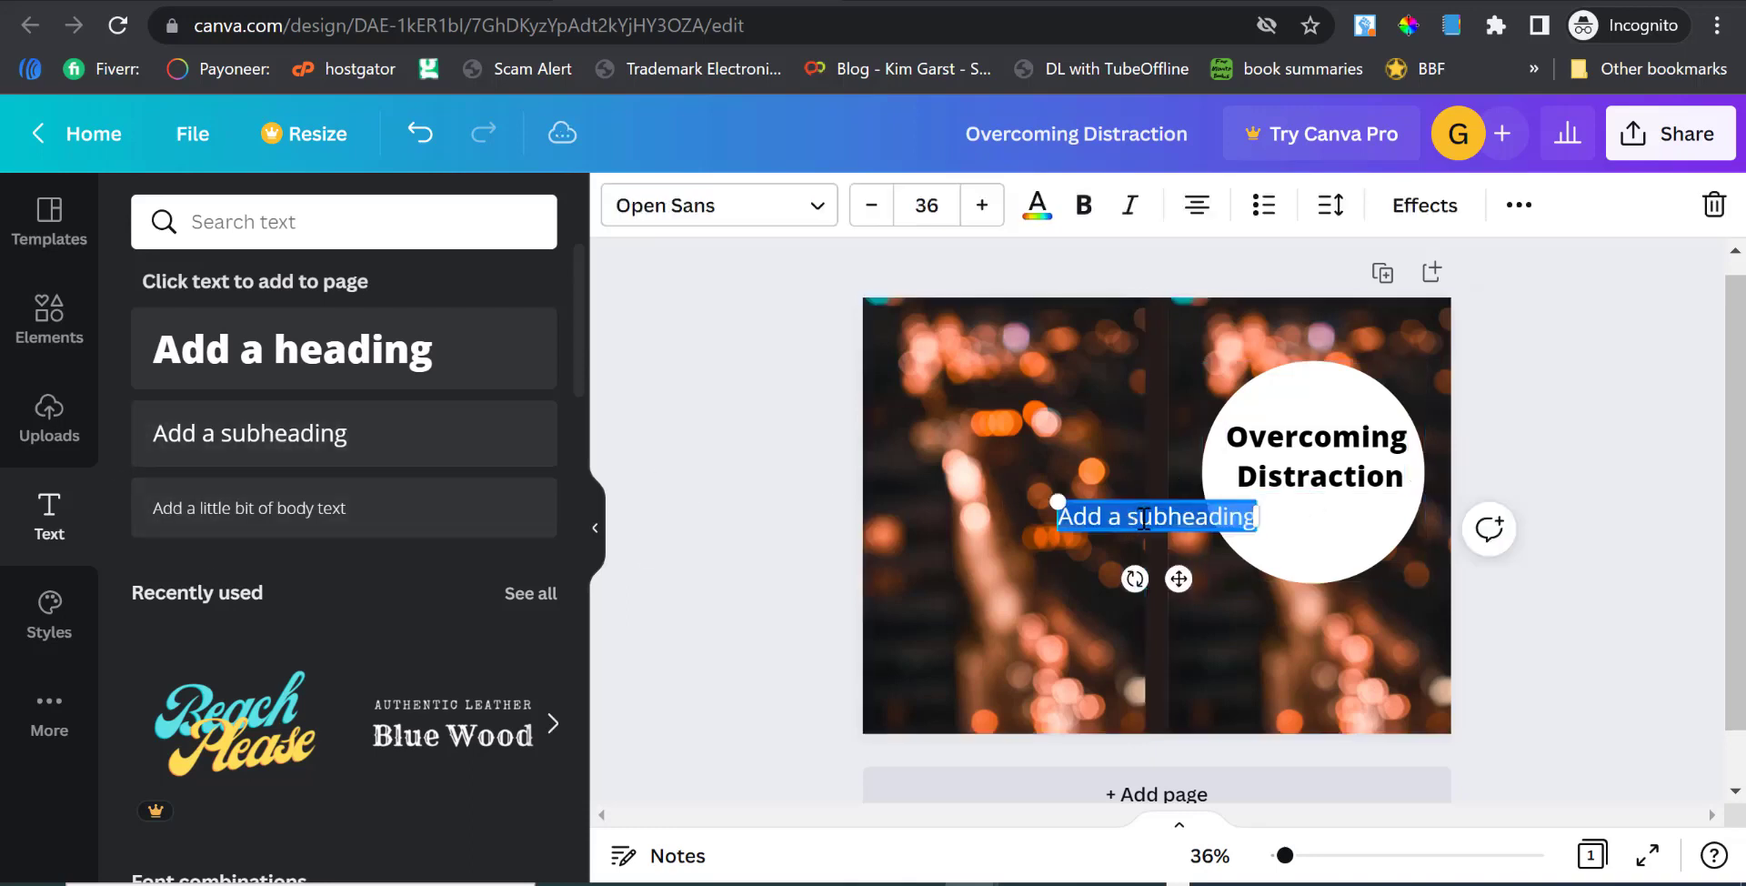
{"action": "type", "text": "Pl"}
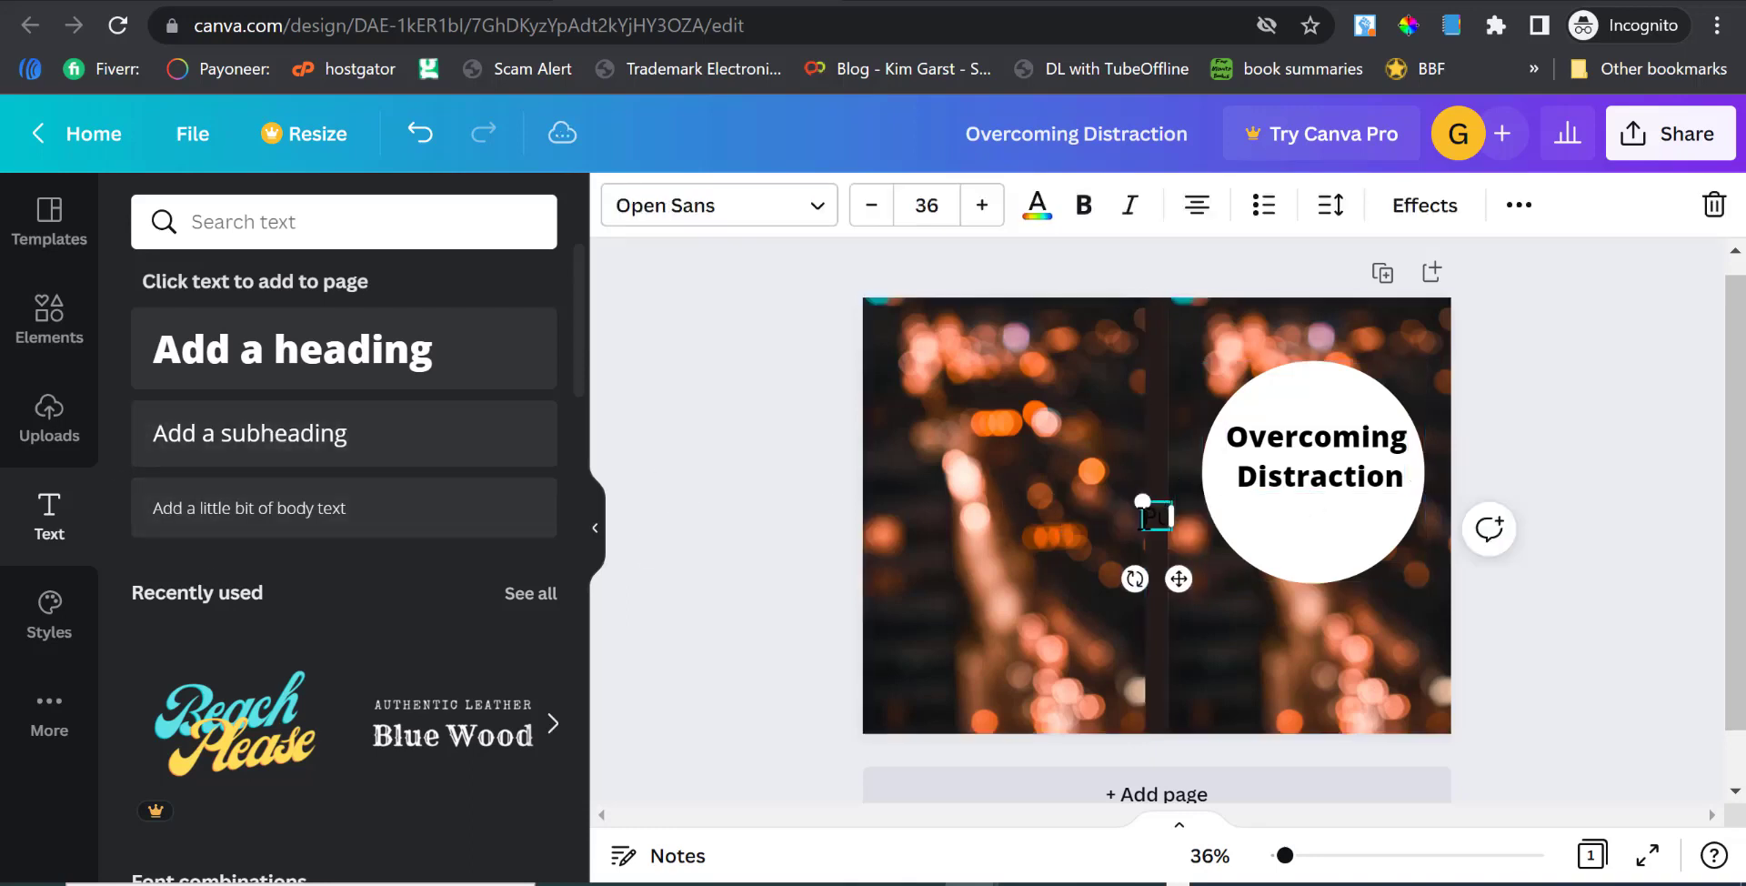
{"action": "type", "text": "rsue Things That matter"}
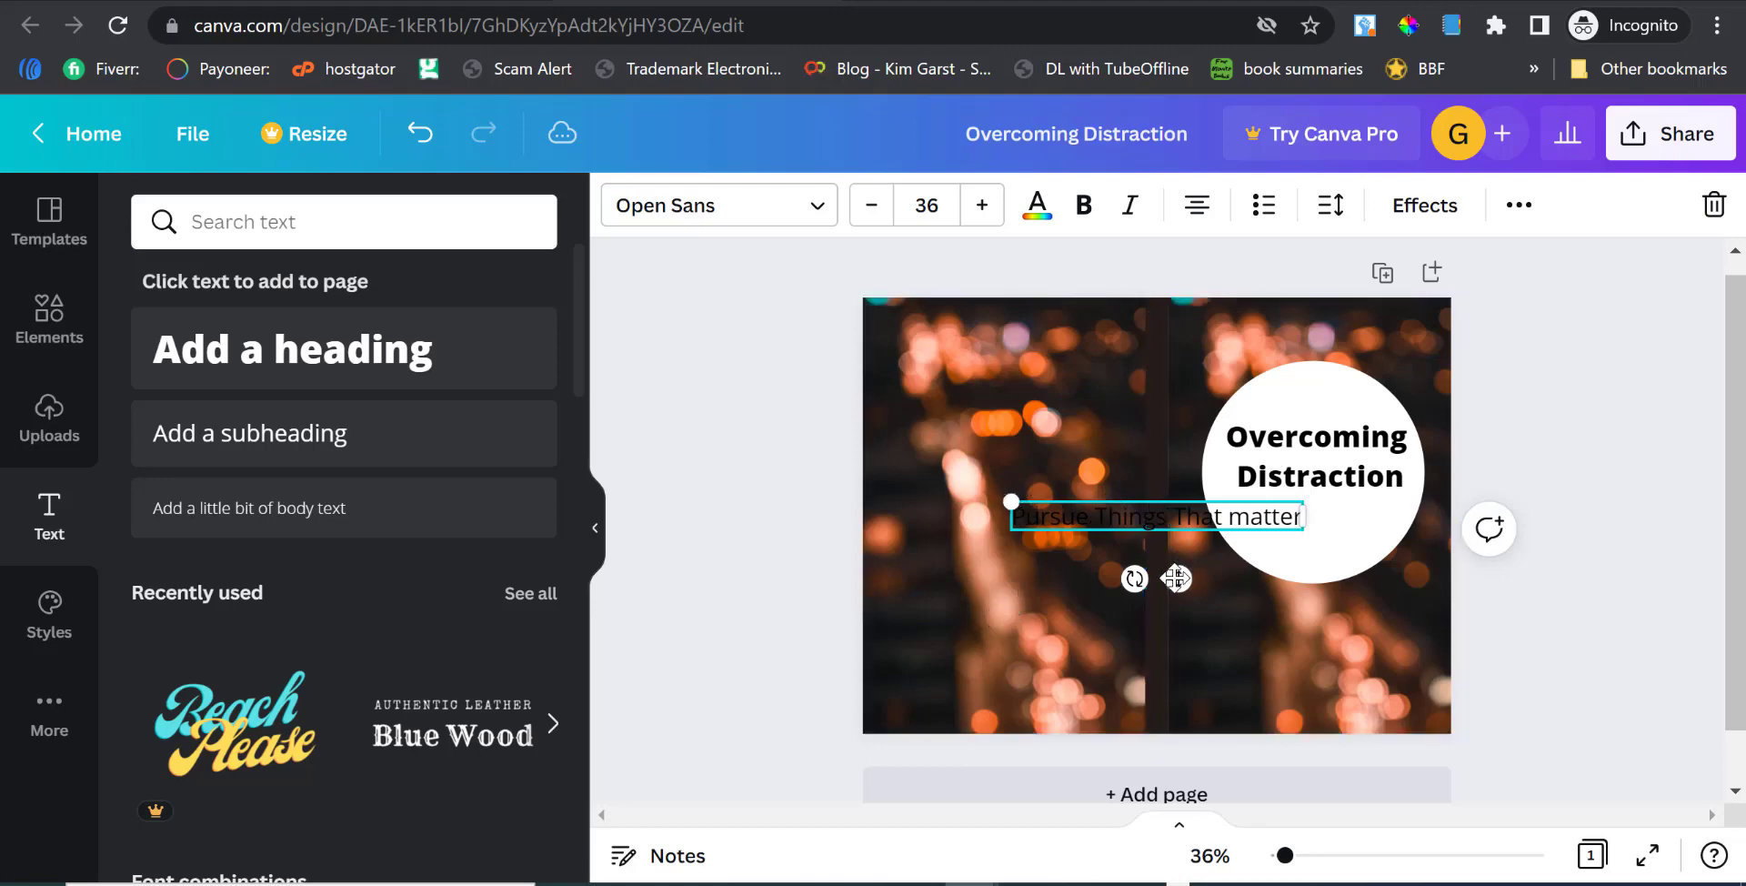
{"action": "left_click_drag", "start_coordinate": [1178, 563], "coordinate": [1339, 564]}
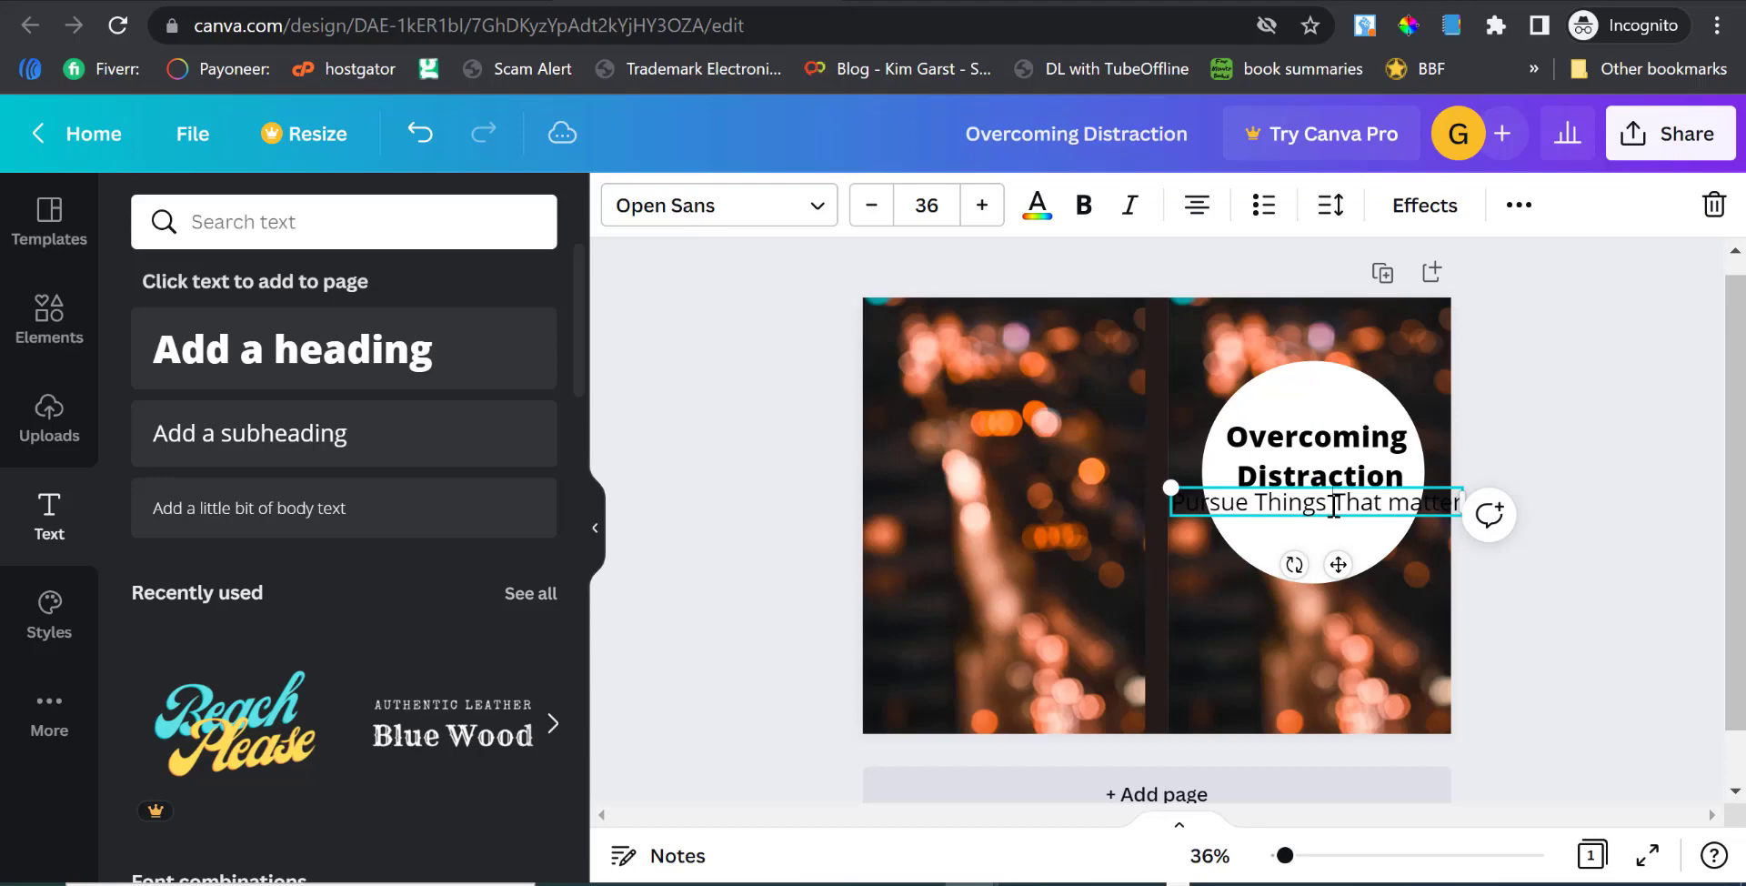
Set the subheading's font size to 25 so that it fits within the white circle.
{"action": "left_click", "coordinate": [1333, 505]}
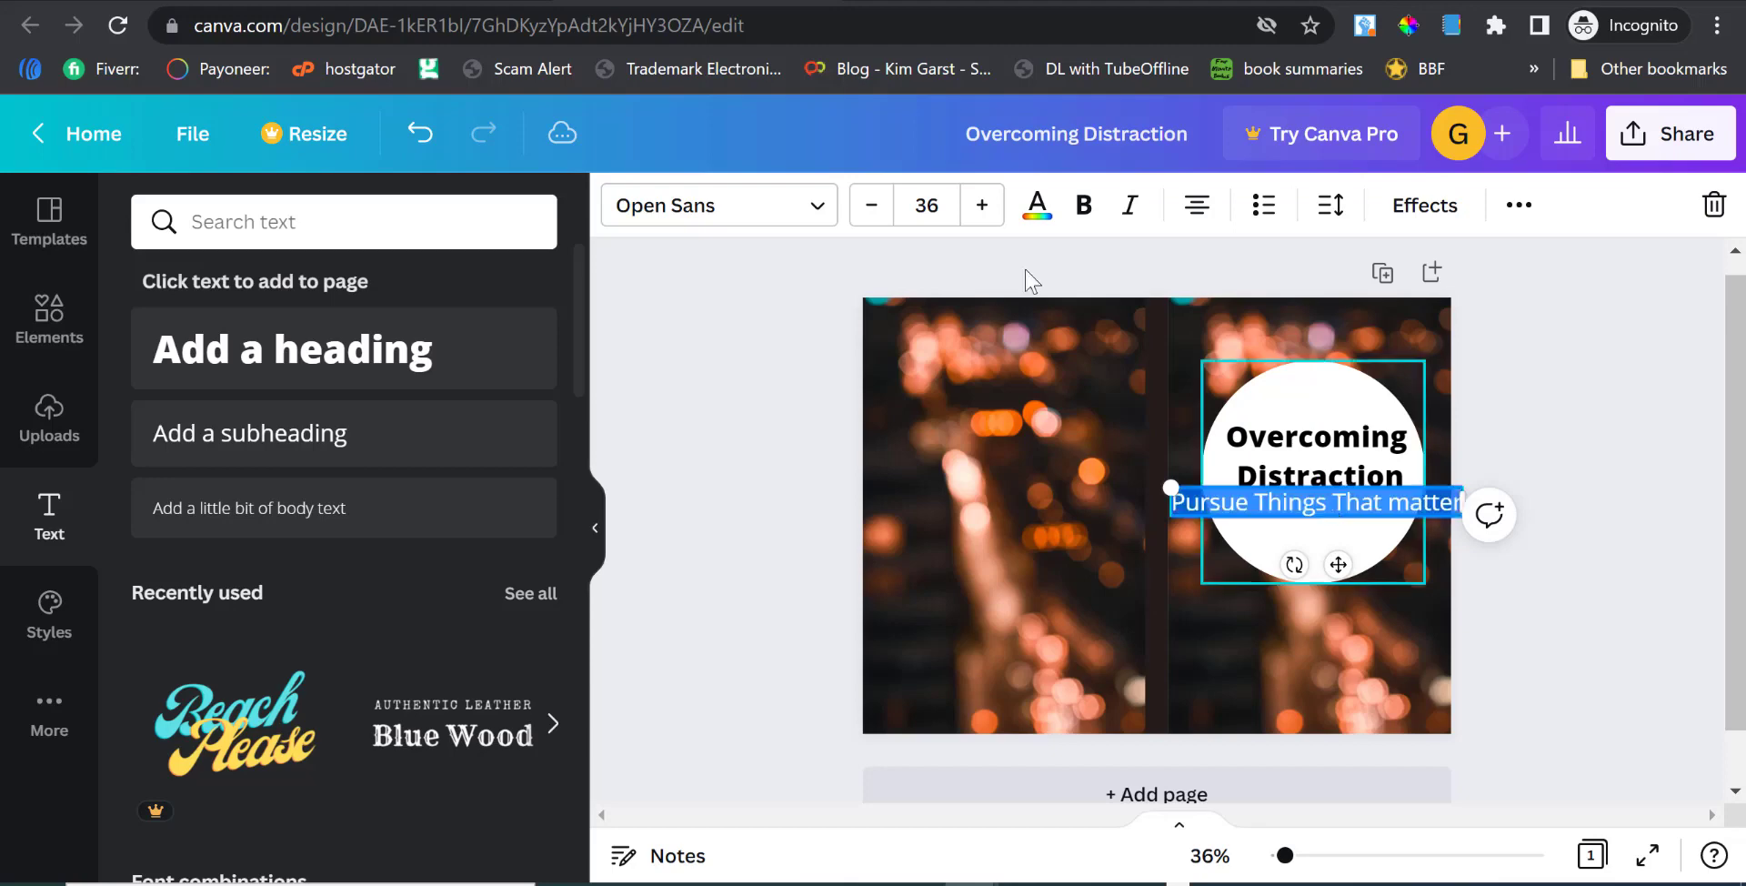
{"action": "left_click", "coordinate": [932, 205]}
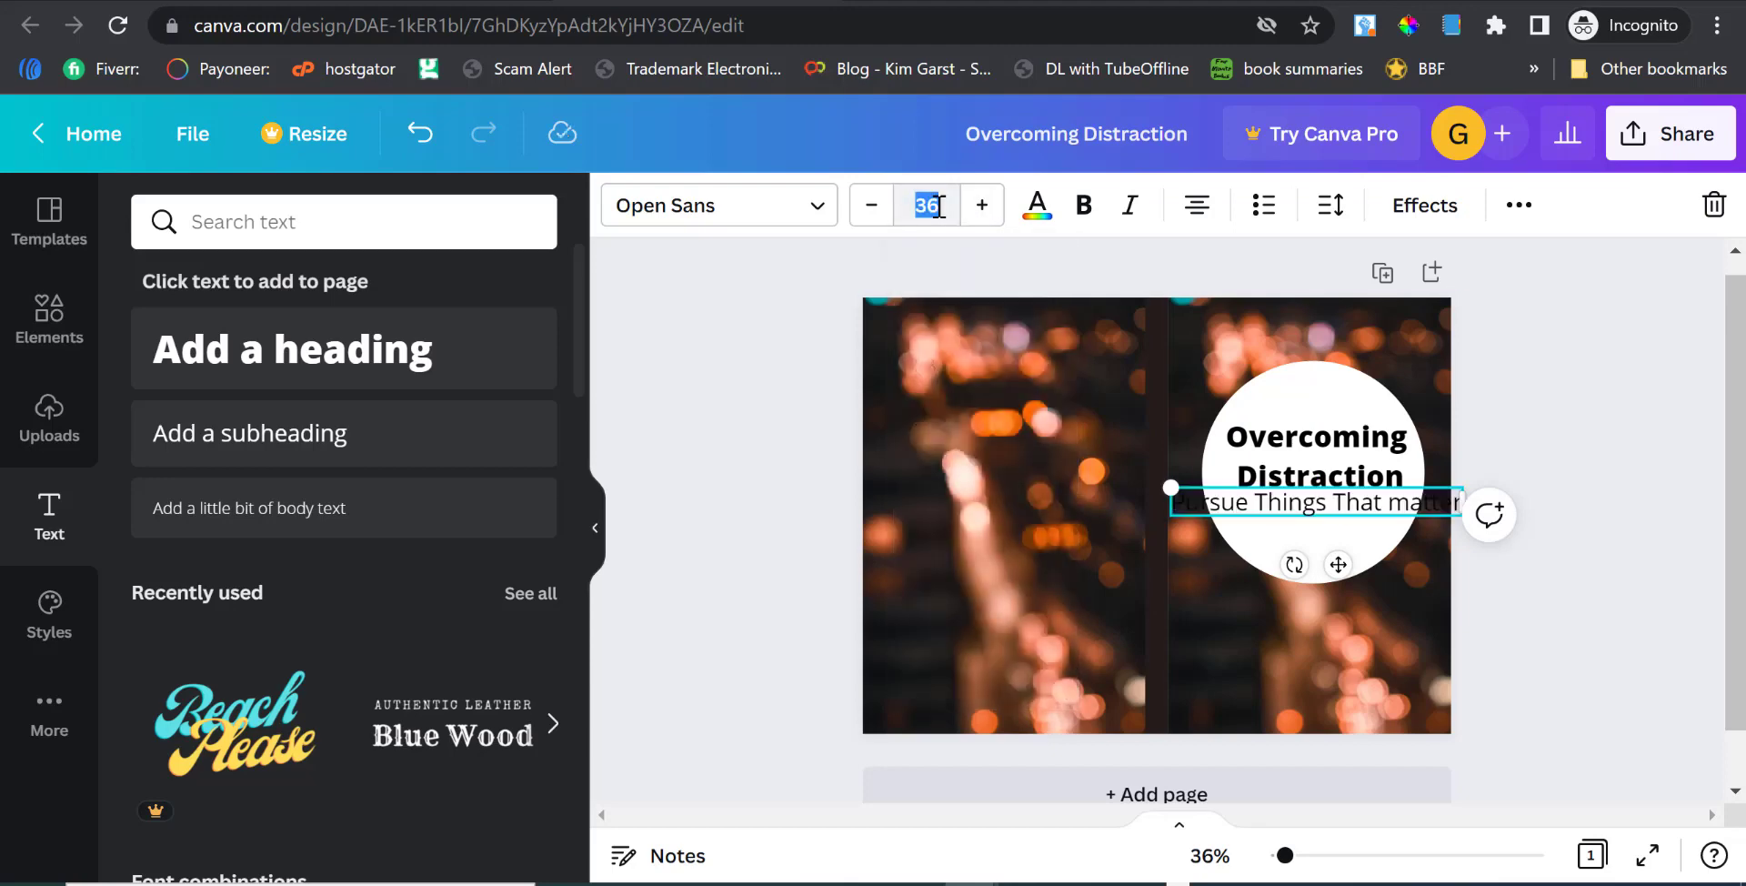
{"action": "key", "text": "Return"}
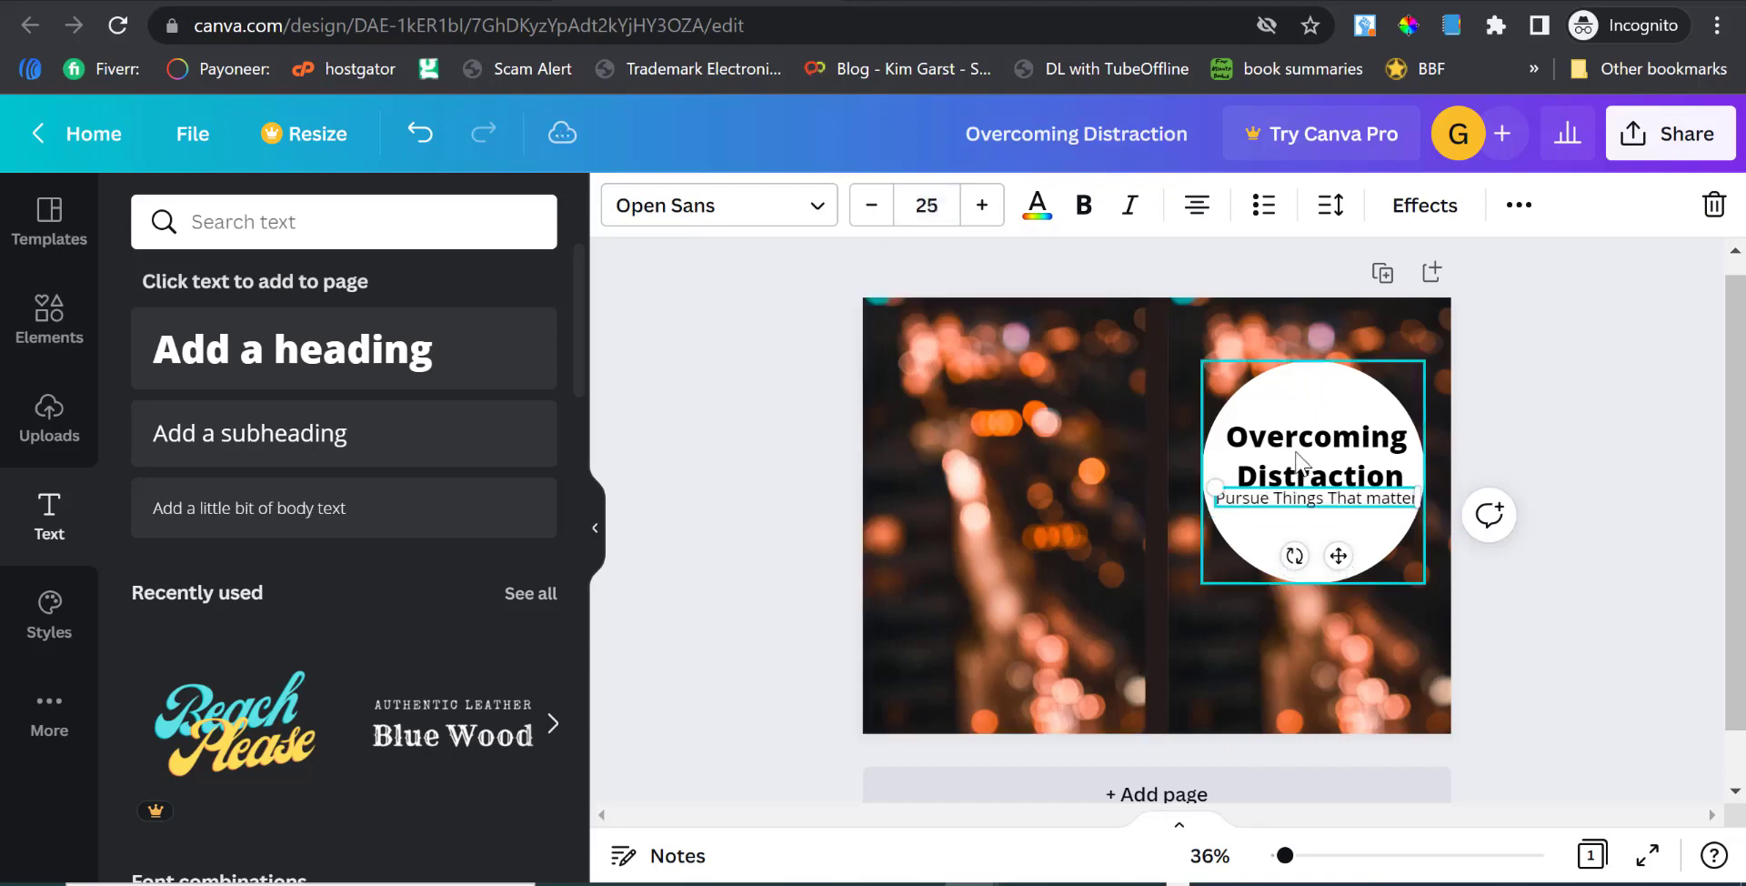
{"action": "left_click", "coordinate": [1612, 424]}
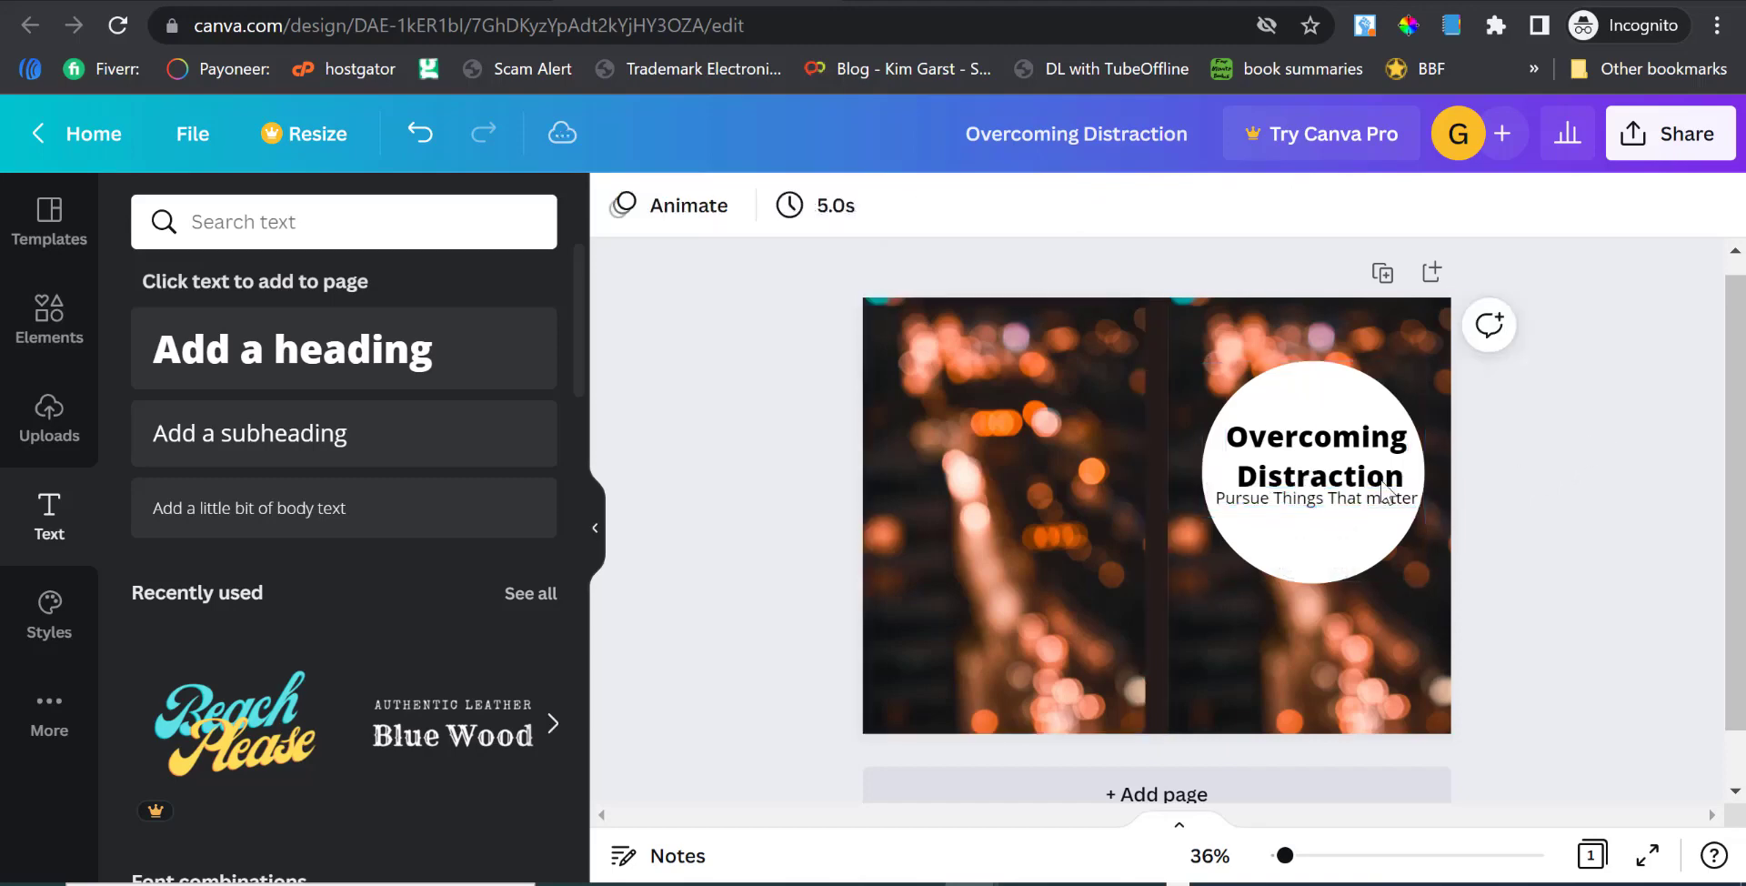
Move the title higher in the white circle and shift the subtitle up directly beneath it.
{"action": "left_click", "coordinate": [1321, 432]}
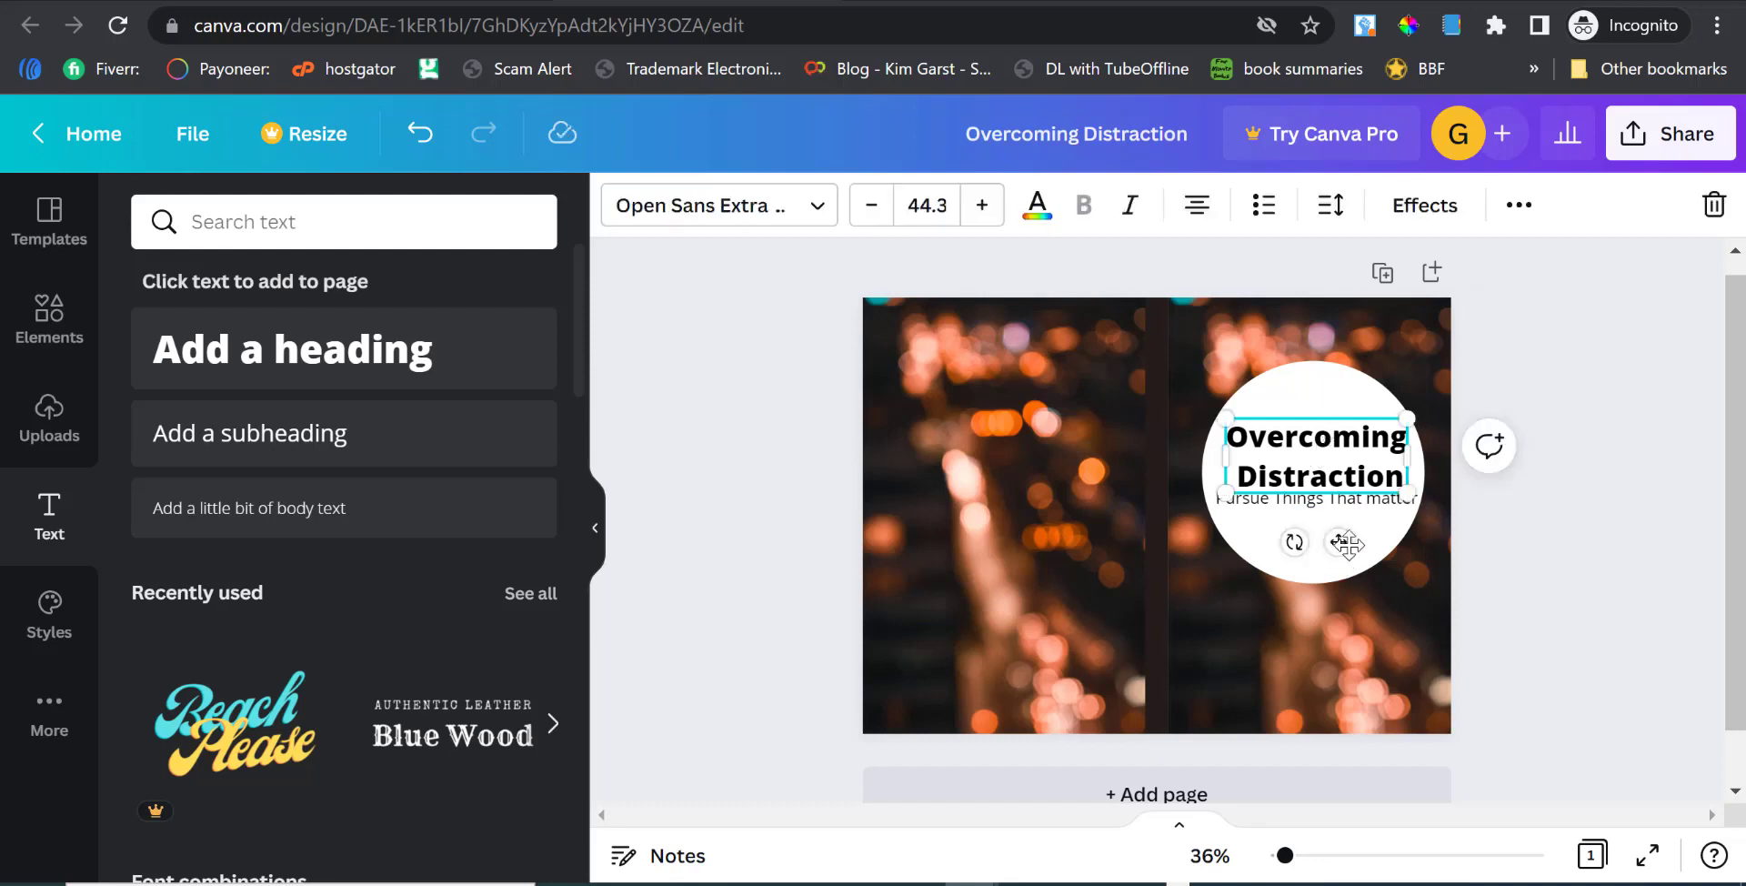
{"action": "left_click_drag", "start_coordinate": [1339, 543], "coordinate": [1341, 528]}
{"action": "left_click", "coordinate": [1296, 500]}
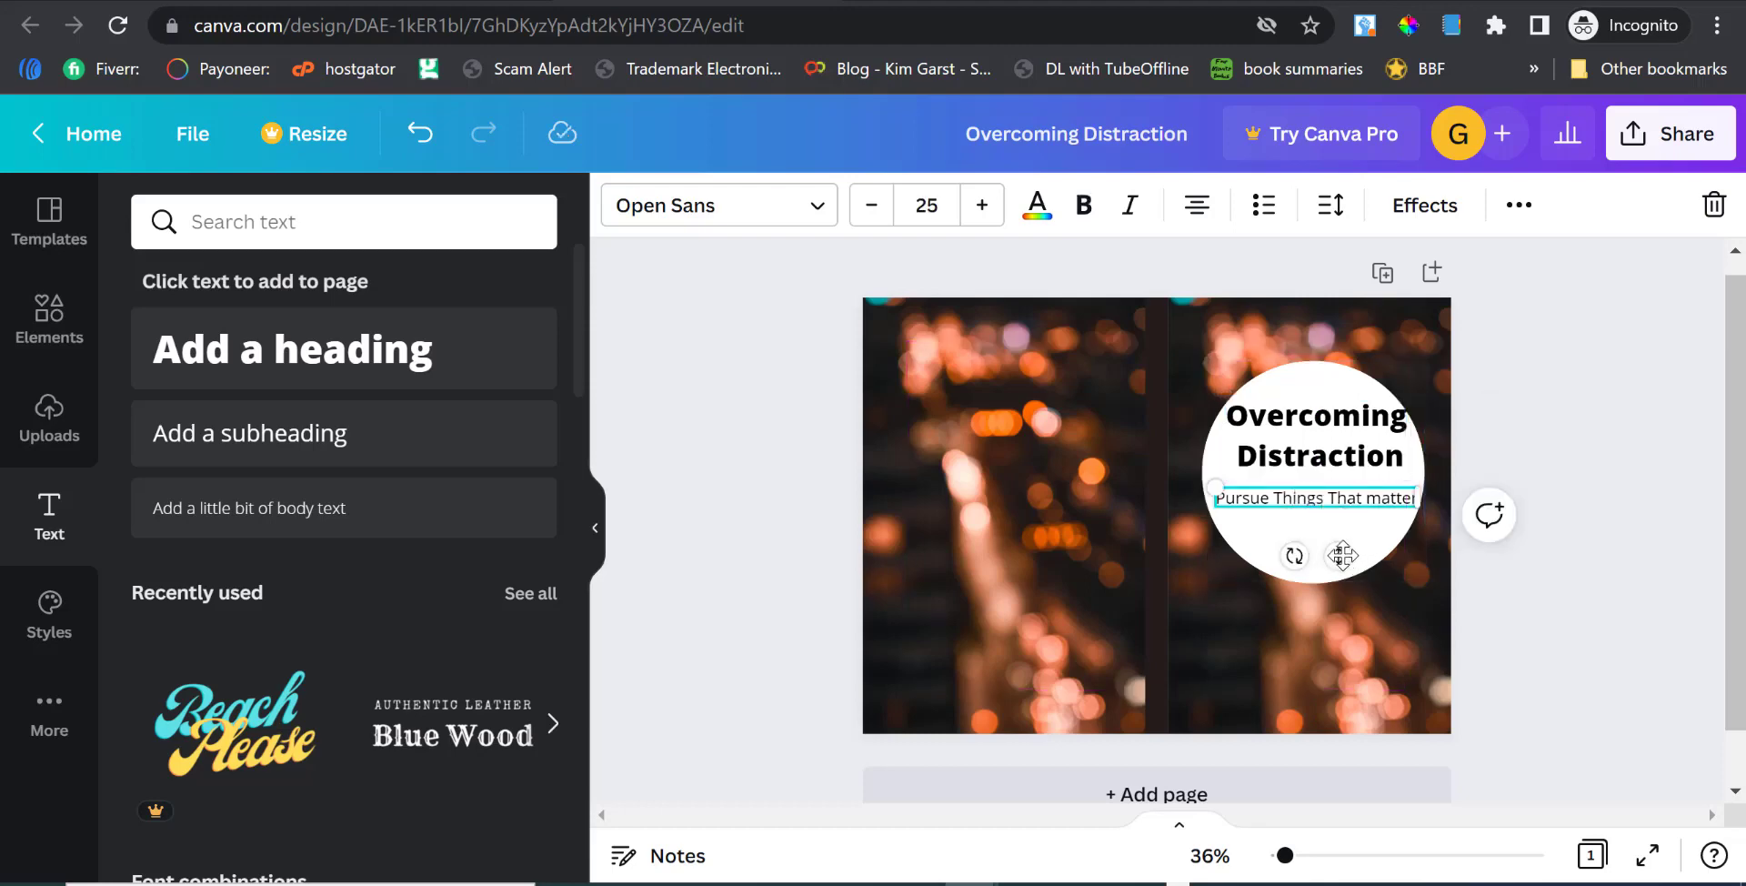
{"action": "left_click_drag", "start_coordinate": [1342, 555], "coordinate": [1339, 540]}
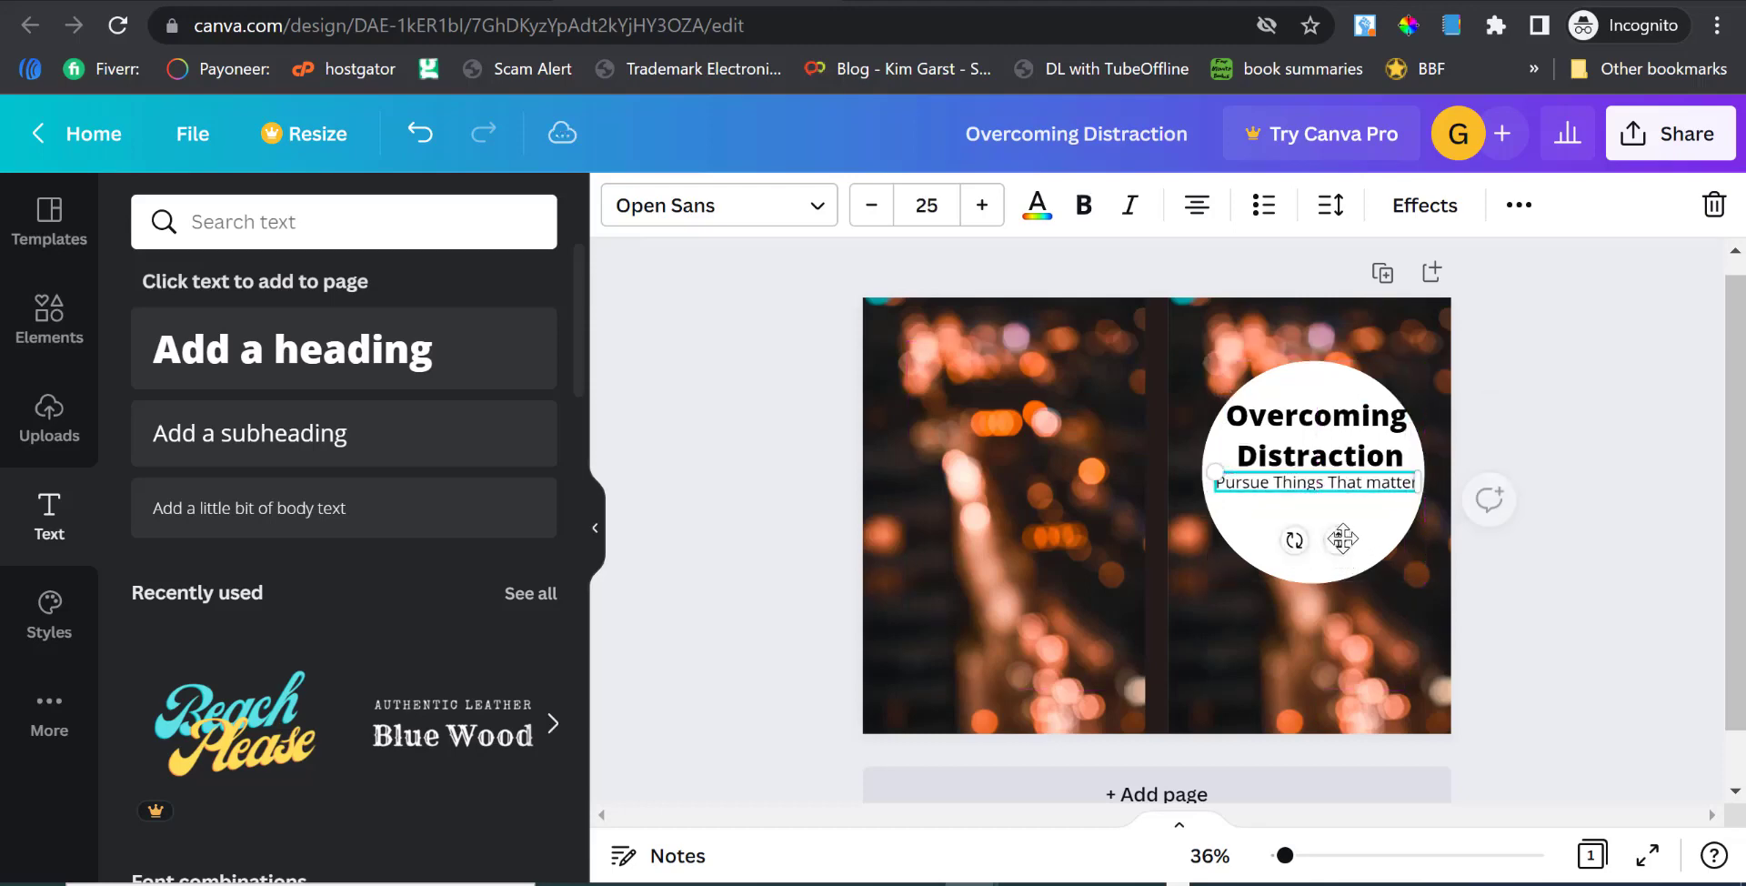
Make the subtitle "Pursue Things That matter" bold and set its font size to 23.
{"action": "double_click", "coordinate": [1315, 483]}
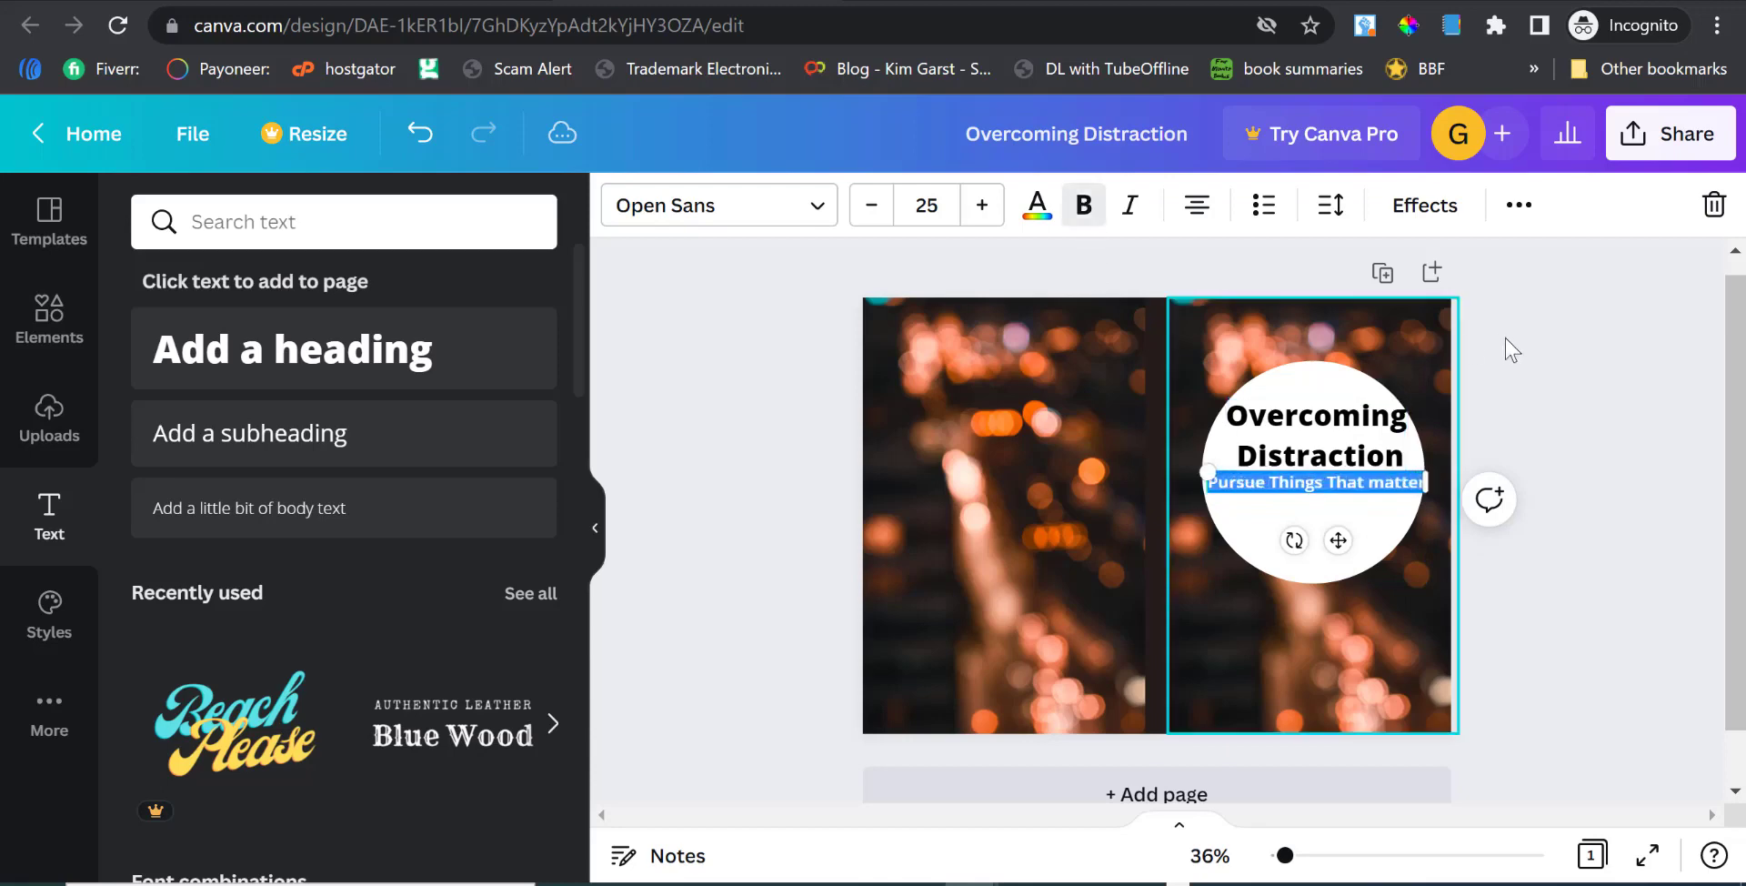
{"action": "left_click", "coordinate": [1598, 398]}
{"action": "left_click", "coordinate": [1337, 489]}
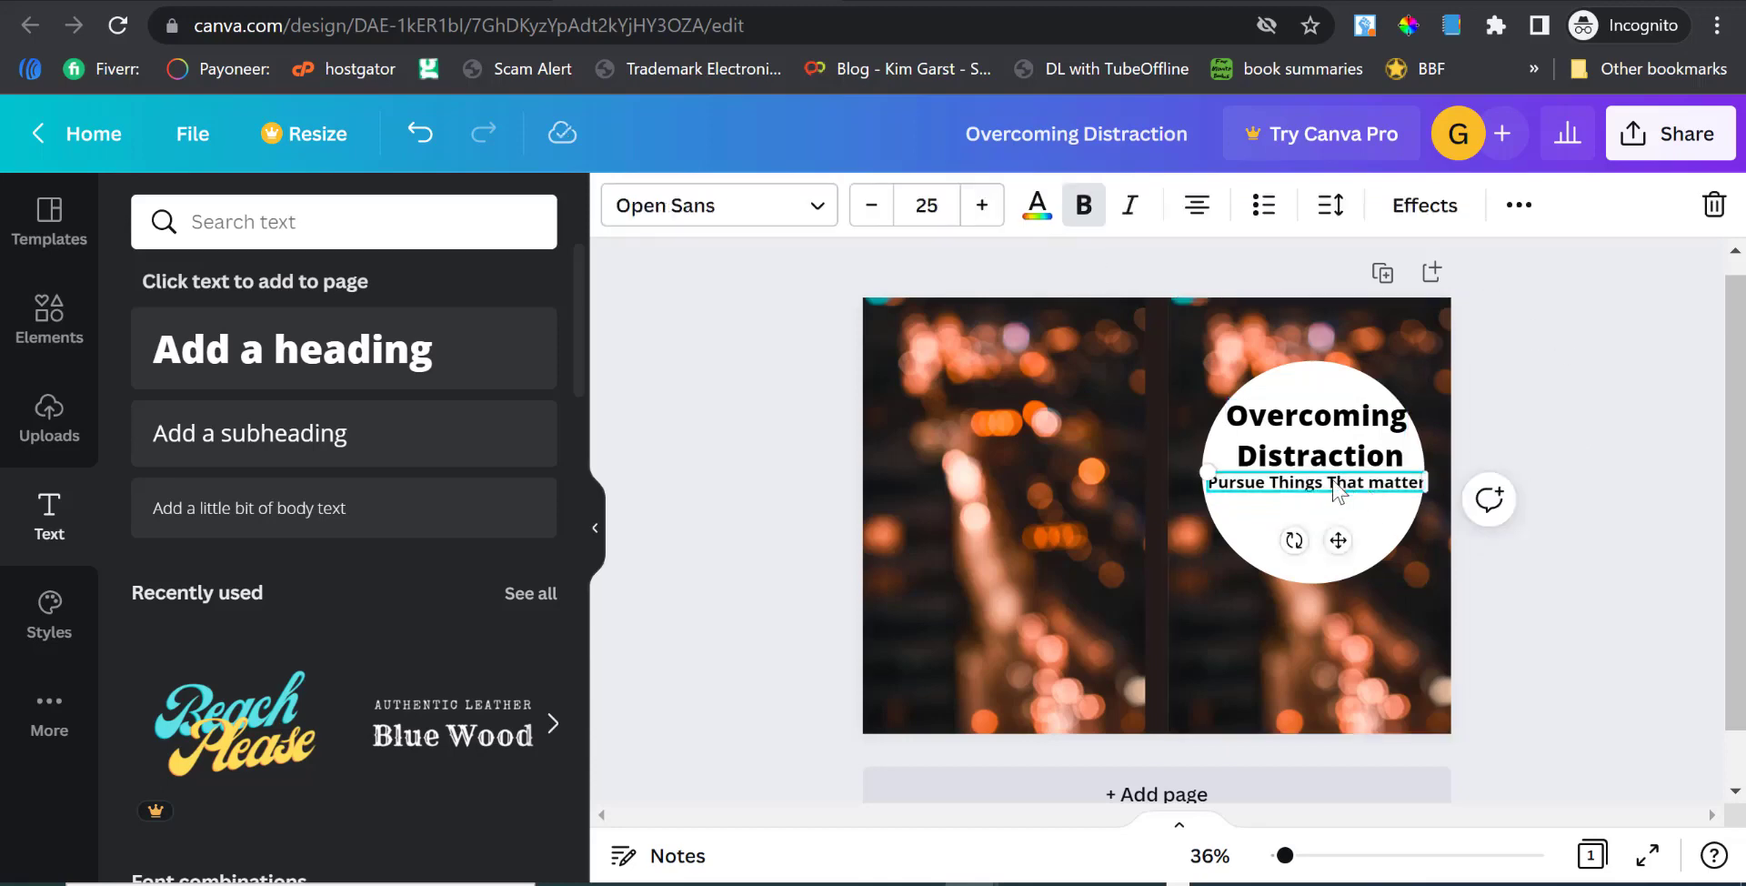
{"action": "left_click", "coordinate": [942, 204]}
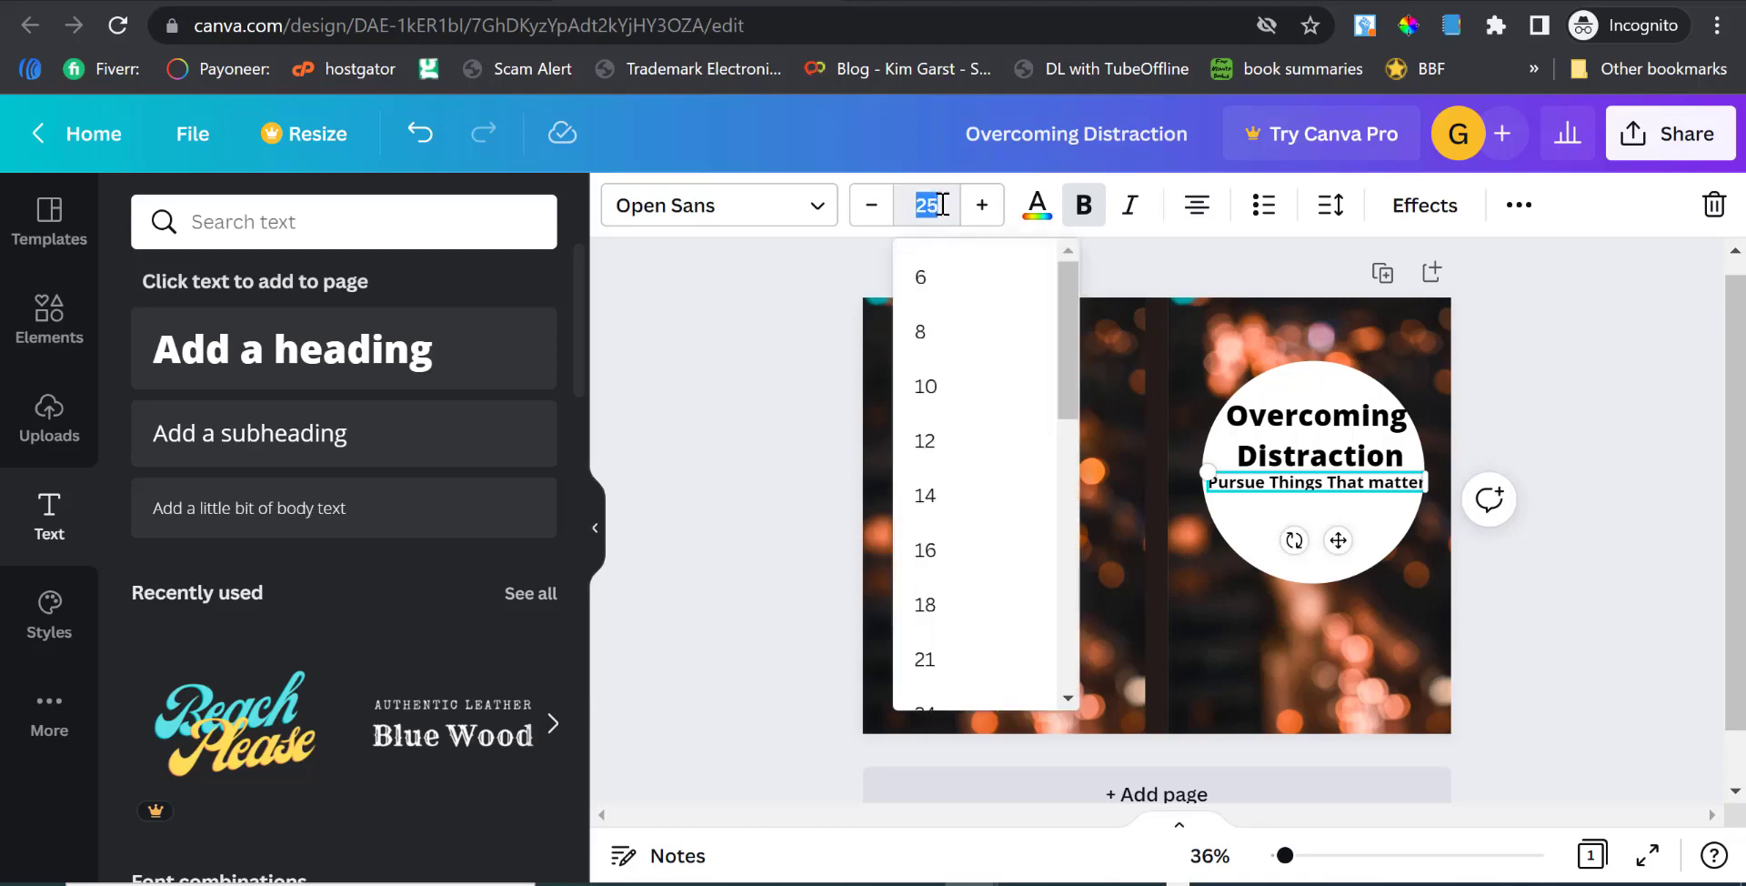
{"action": "key", "text": "Return"}
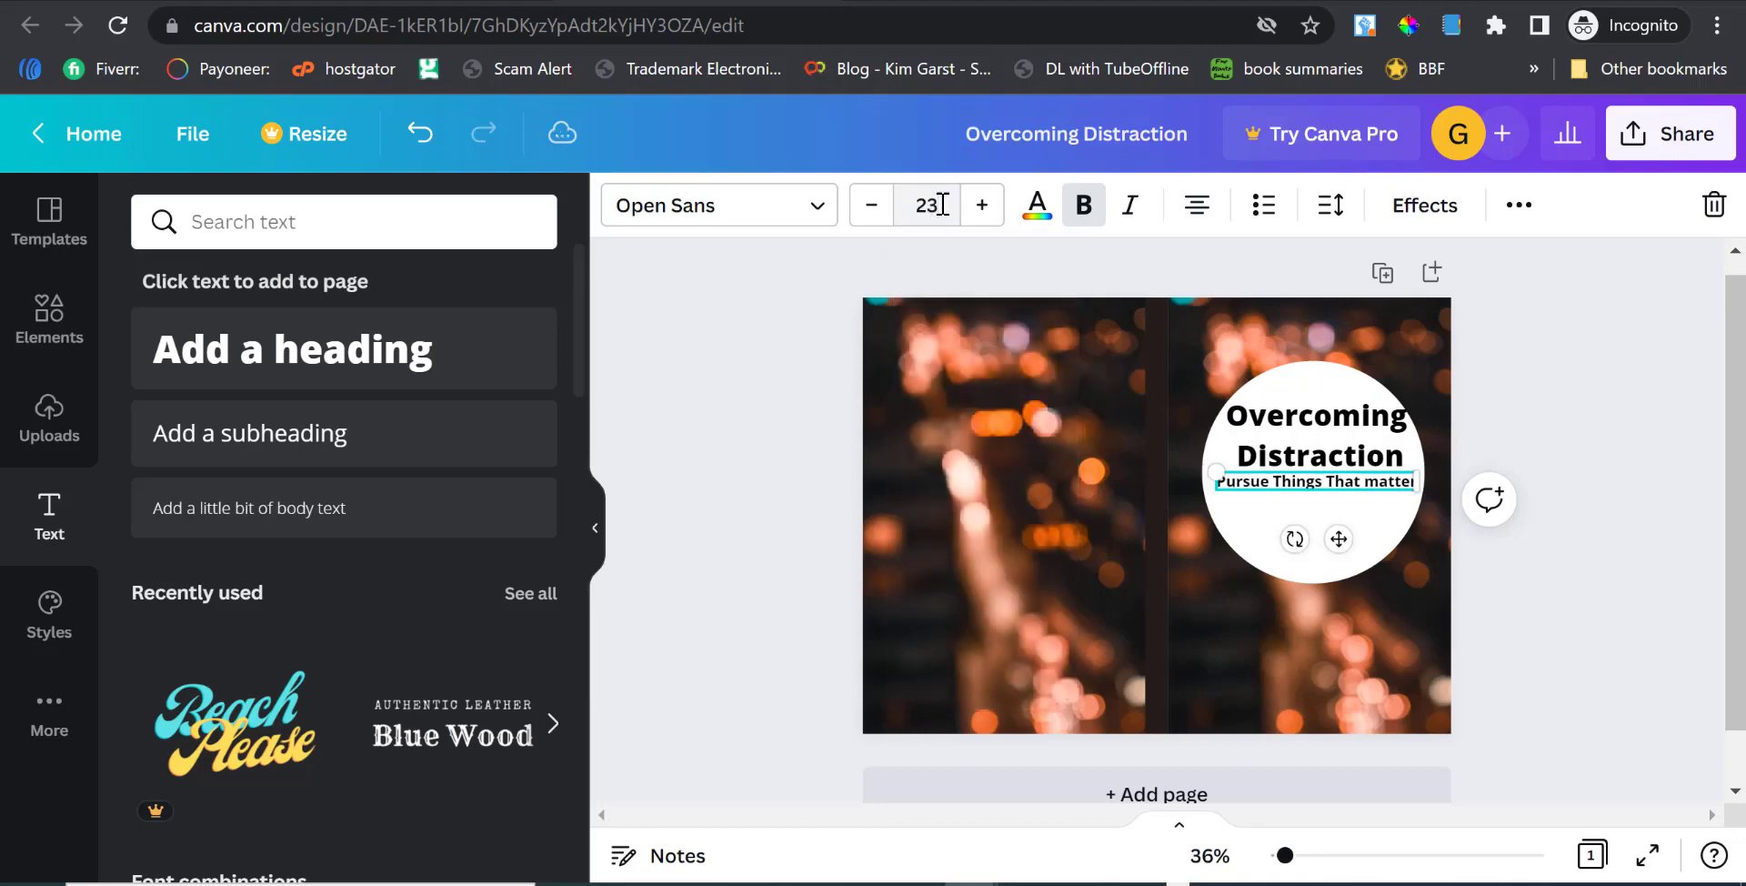
{"action": "left_click", "coordinate": [1574, 374]}
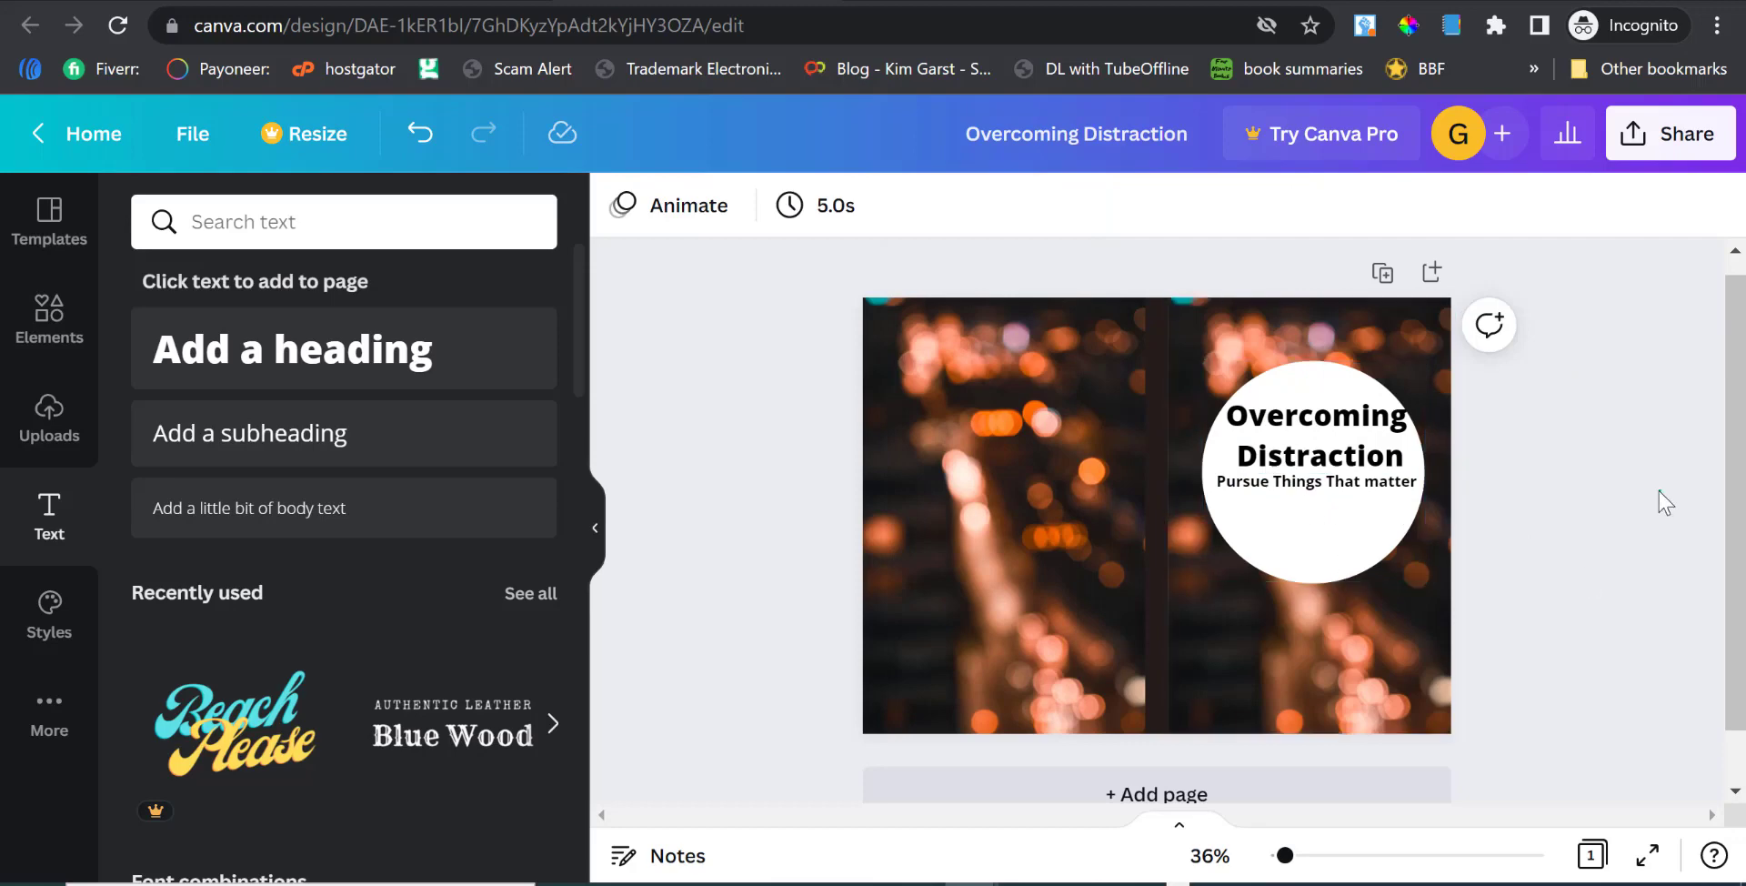
Add a subheading reading "Workbook" and place it on the white circle below the subtitle.
{"action": "left_click", "coordinate": [248, 459]}
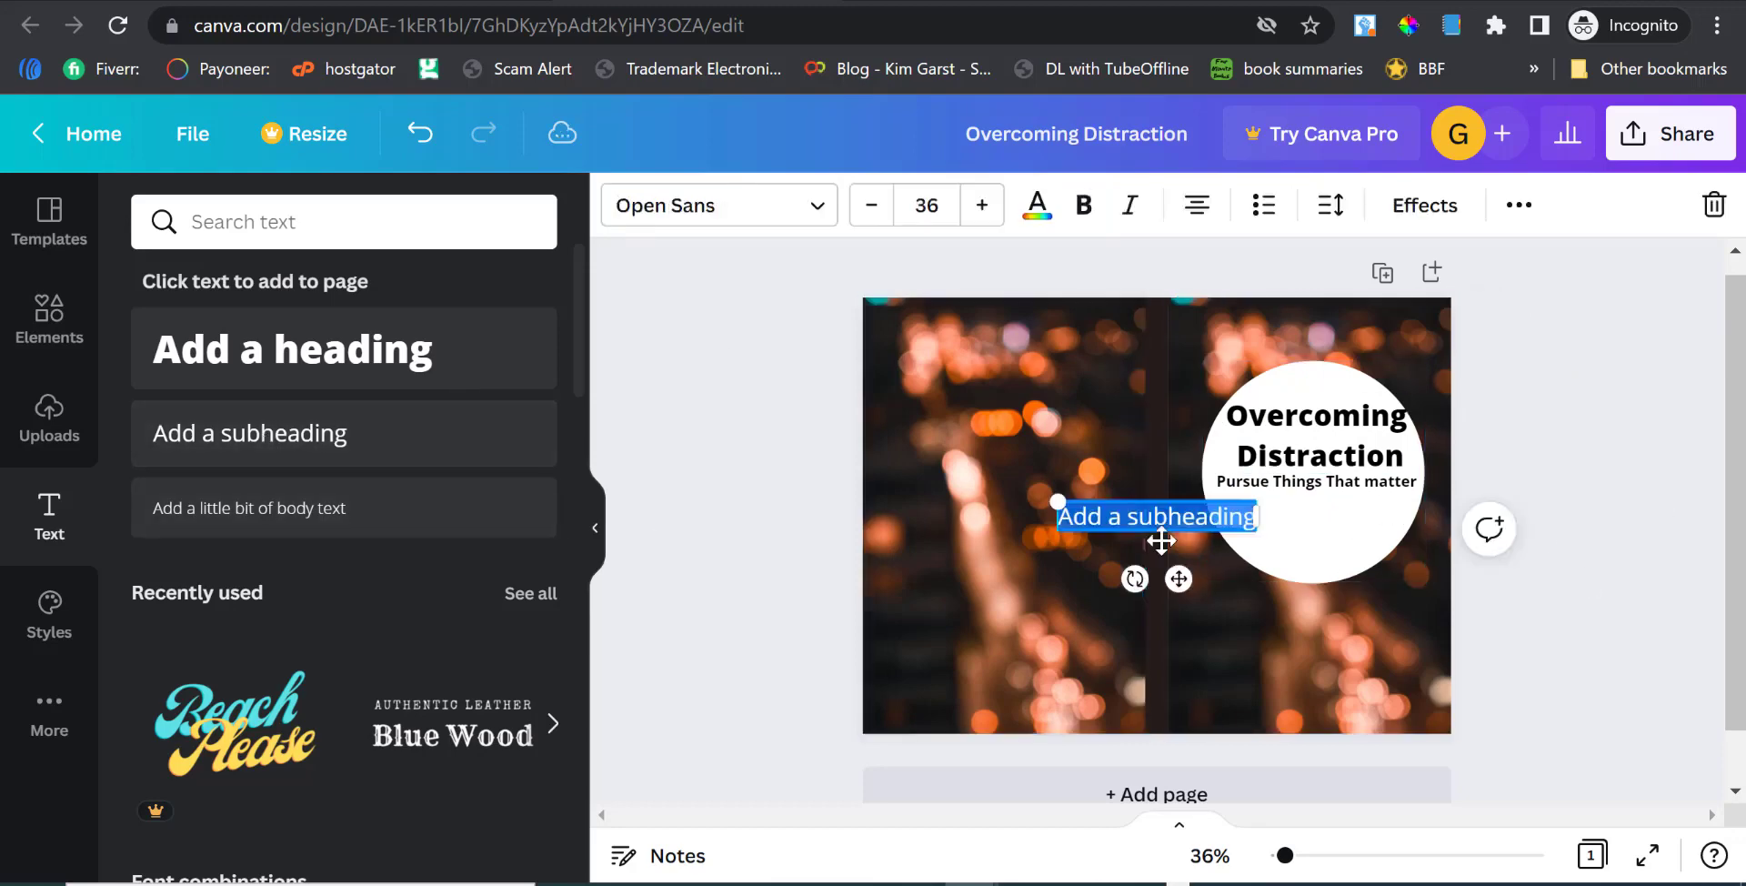
{"action": "type", "text": "Workbook"}
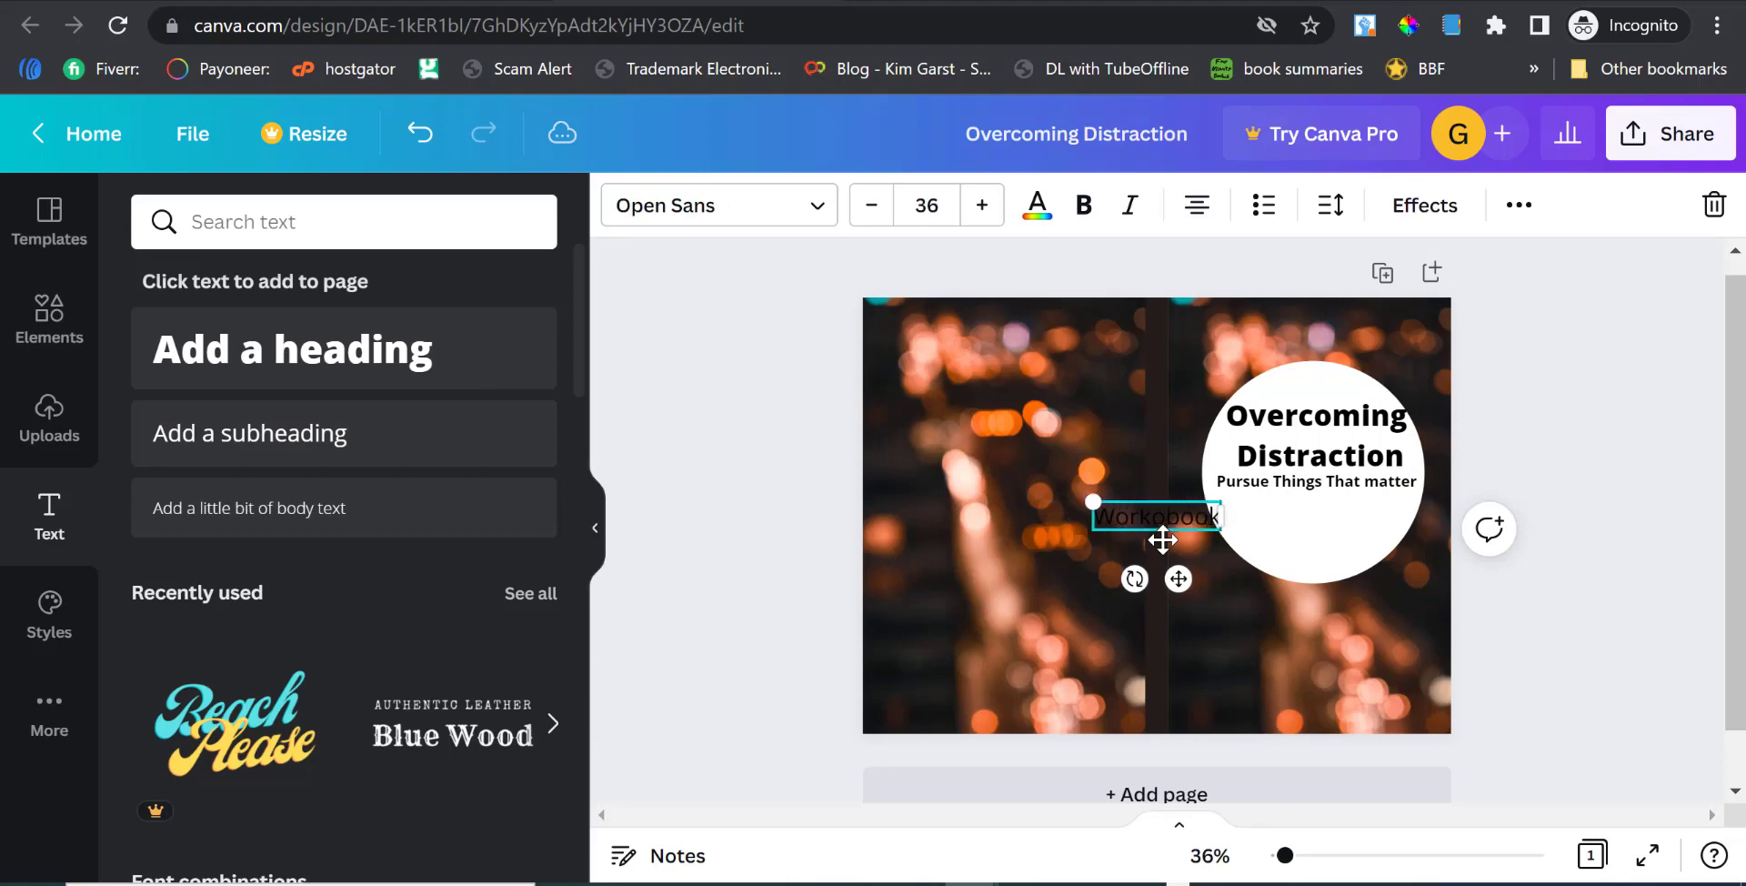
{"action": "key", "text": "BackSpace"}
{"action": "key", "text": "BackSpace"}
{"action": "key", "text": "BackSpace"}
{"action": "key", "text": "BackSpace"}
{"action": "type", "text": "book"}
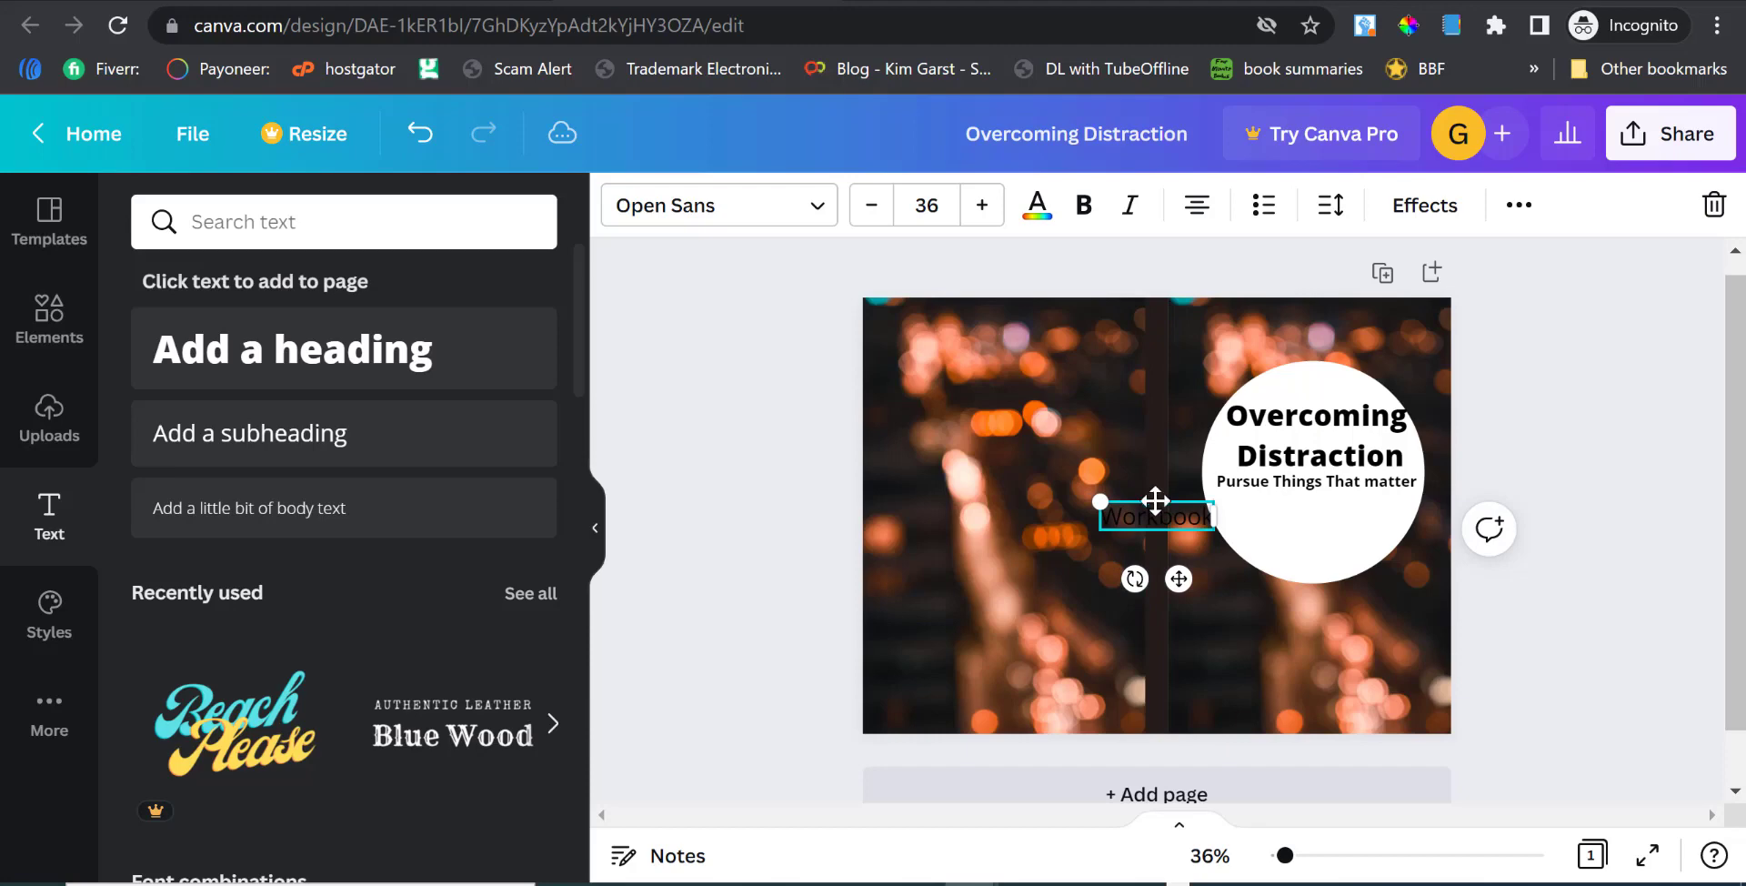
{"action": "left_click_drag", "start_coordinate": [1155, 500], "coordinate": [1311, 498]}
{"action": "left_click", "coordinate": [1615, 464]}
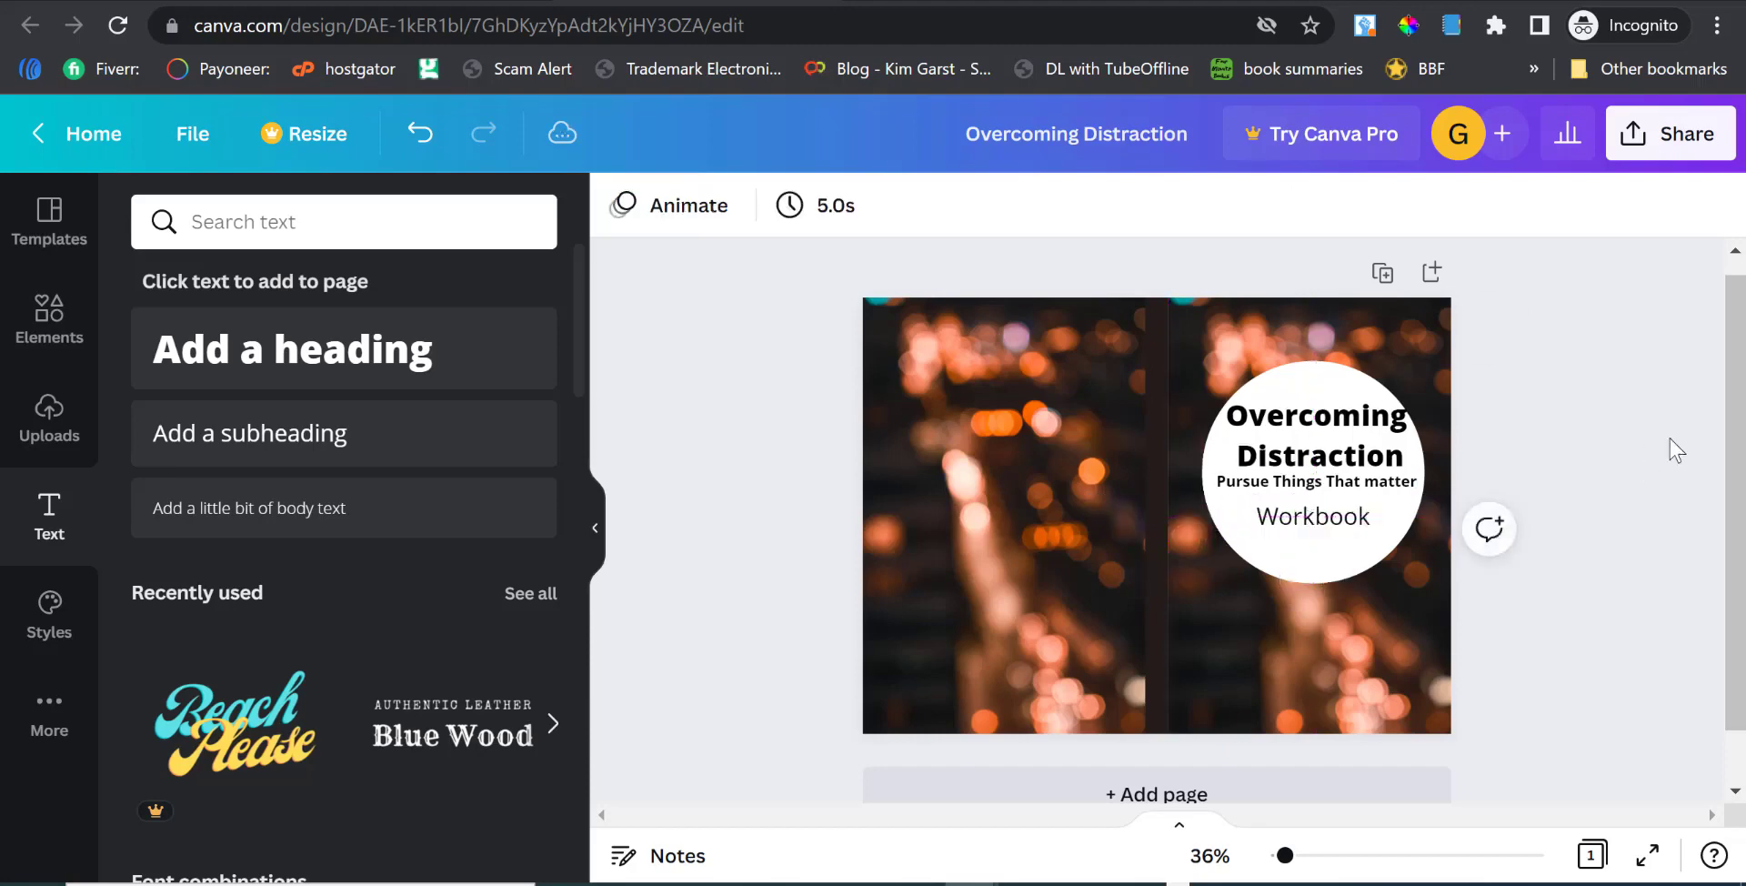
Make the "Workbook" text on the circle bold.
{"action": "left_click", "coordinate": [1334, 523]}
{"action": "double_click", "coordinate": [1334, 523]}
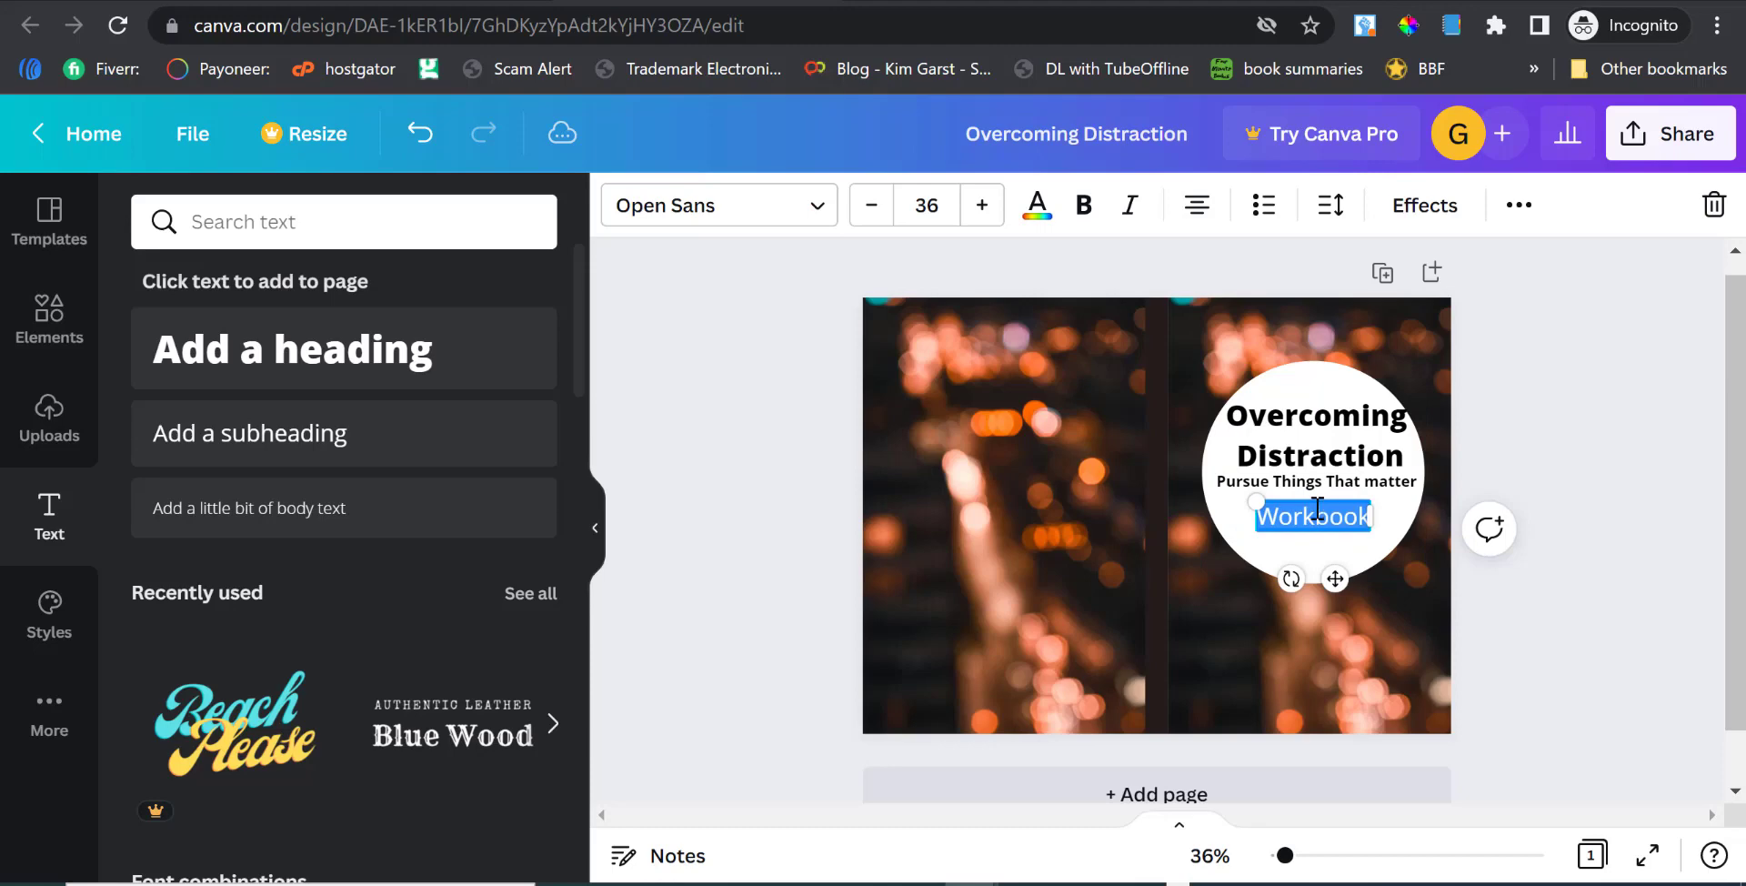
{"action": "left_click", "coordinate": [1085, 216]}
{"action": "left_click", "coordinate": [1685, 404]}
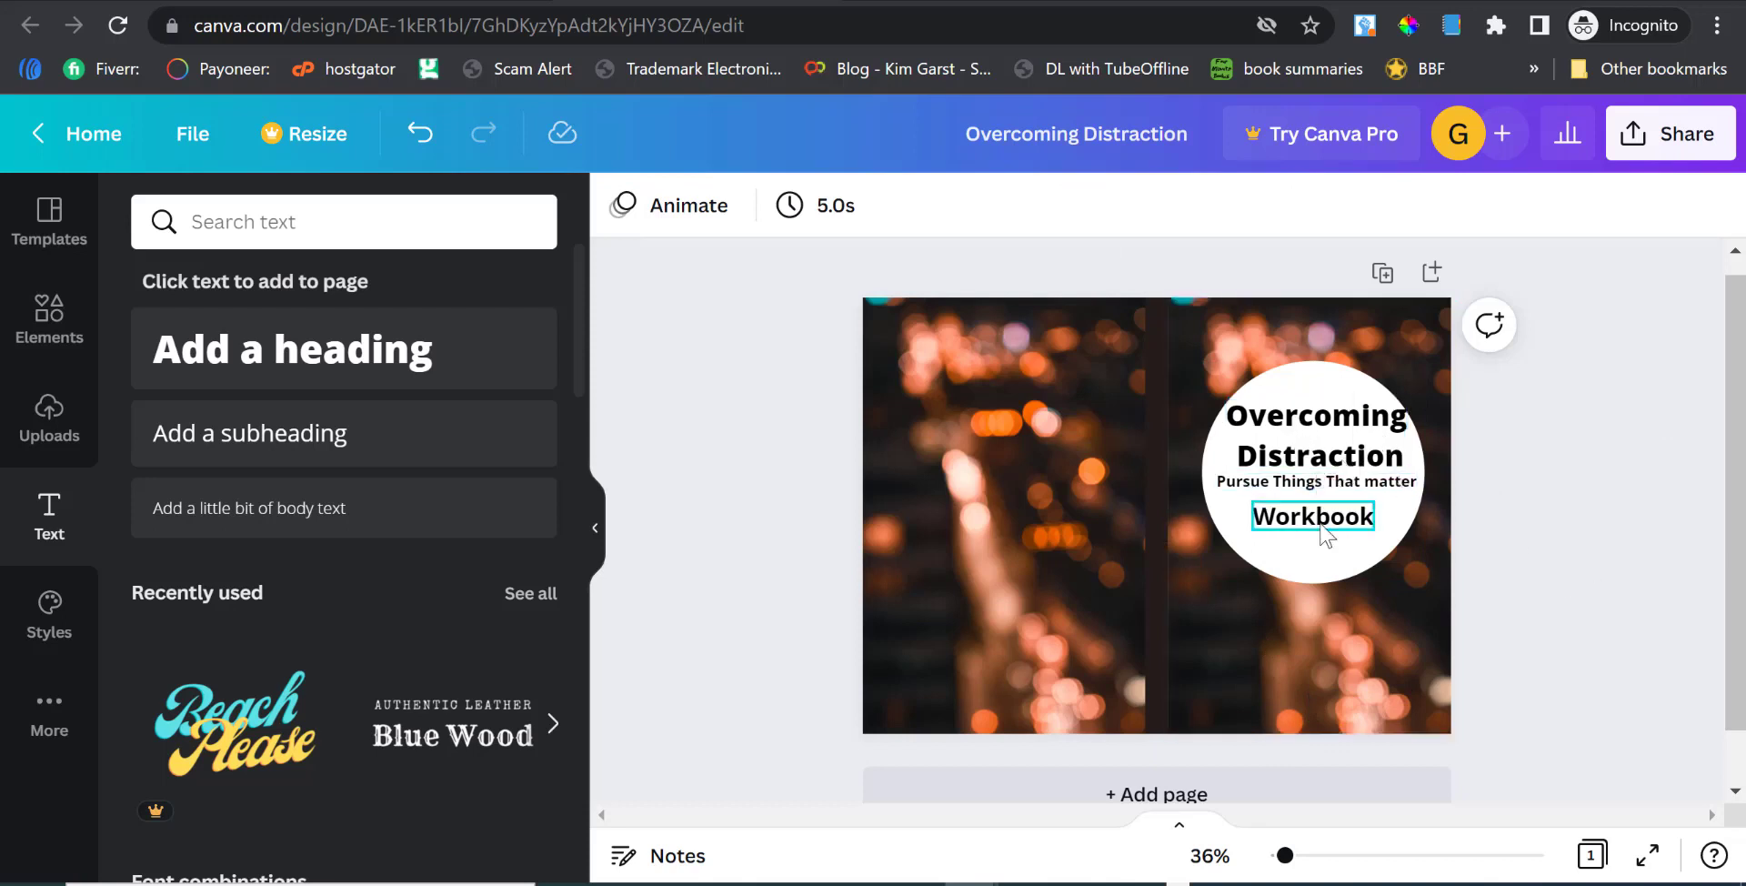
Add a body text box and place it near the lower edge of the front cover, with its placeholder text selected.
{"action": "left_click", "coordinate": [250, 523]}
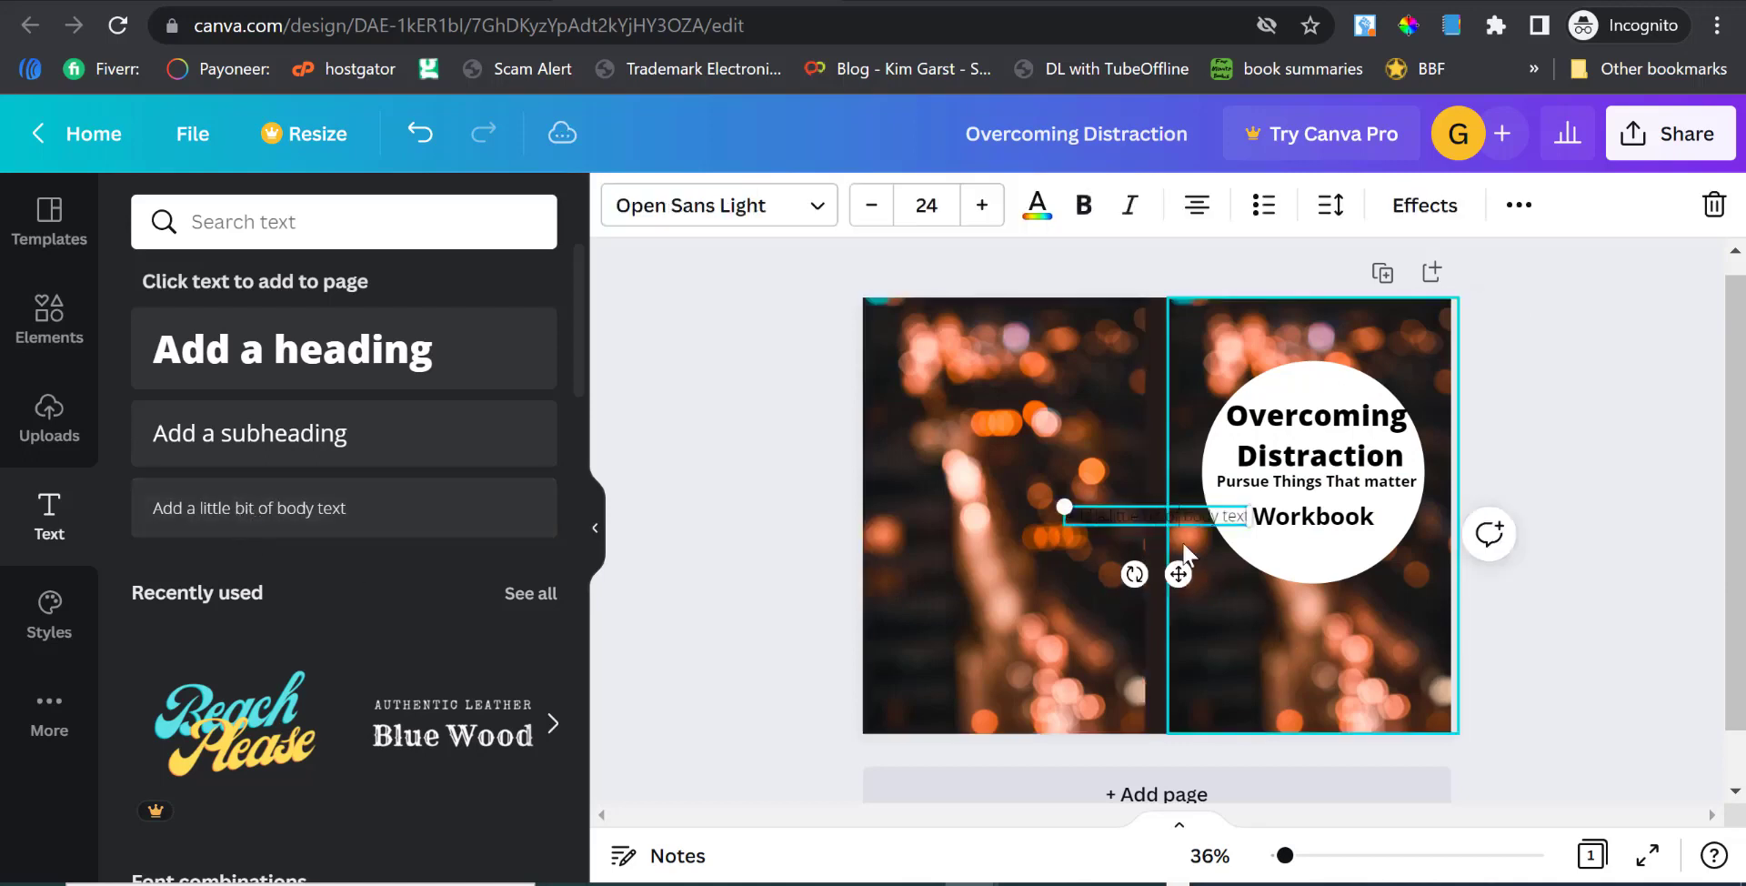
{"action": "left_click_drag", "start_coordinate": [1203, 537], "coordinate": [1328, 701]}
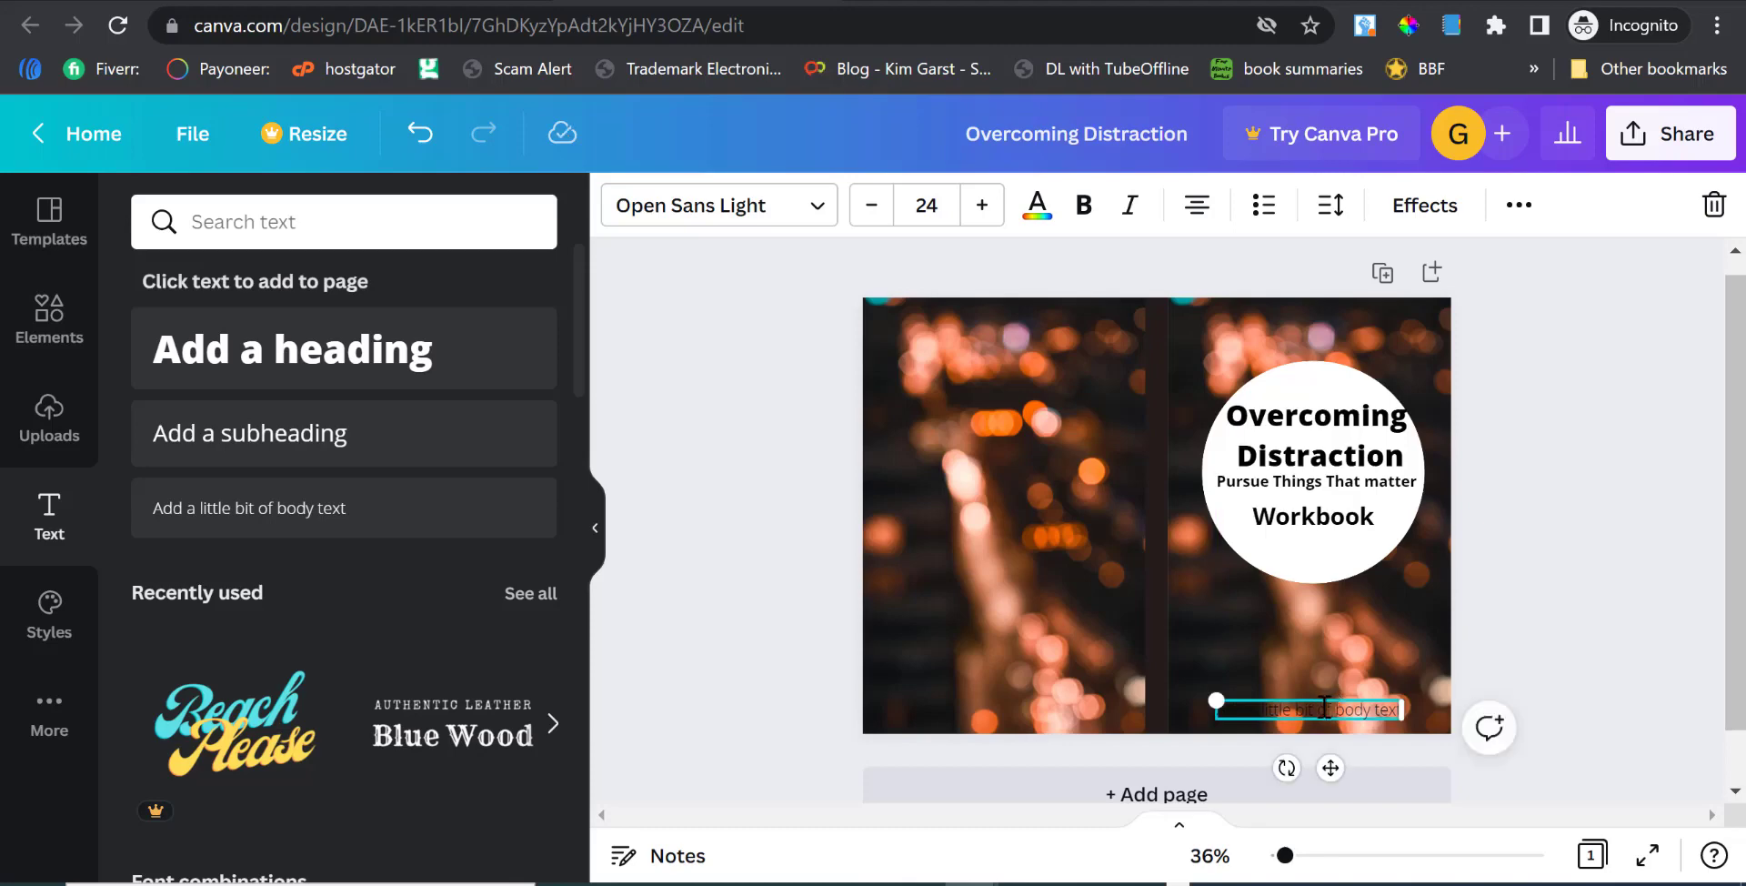
{"action": "double_click", "coordinate": [1325, 708]}
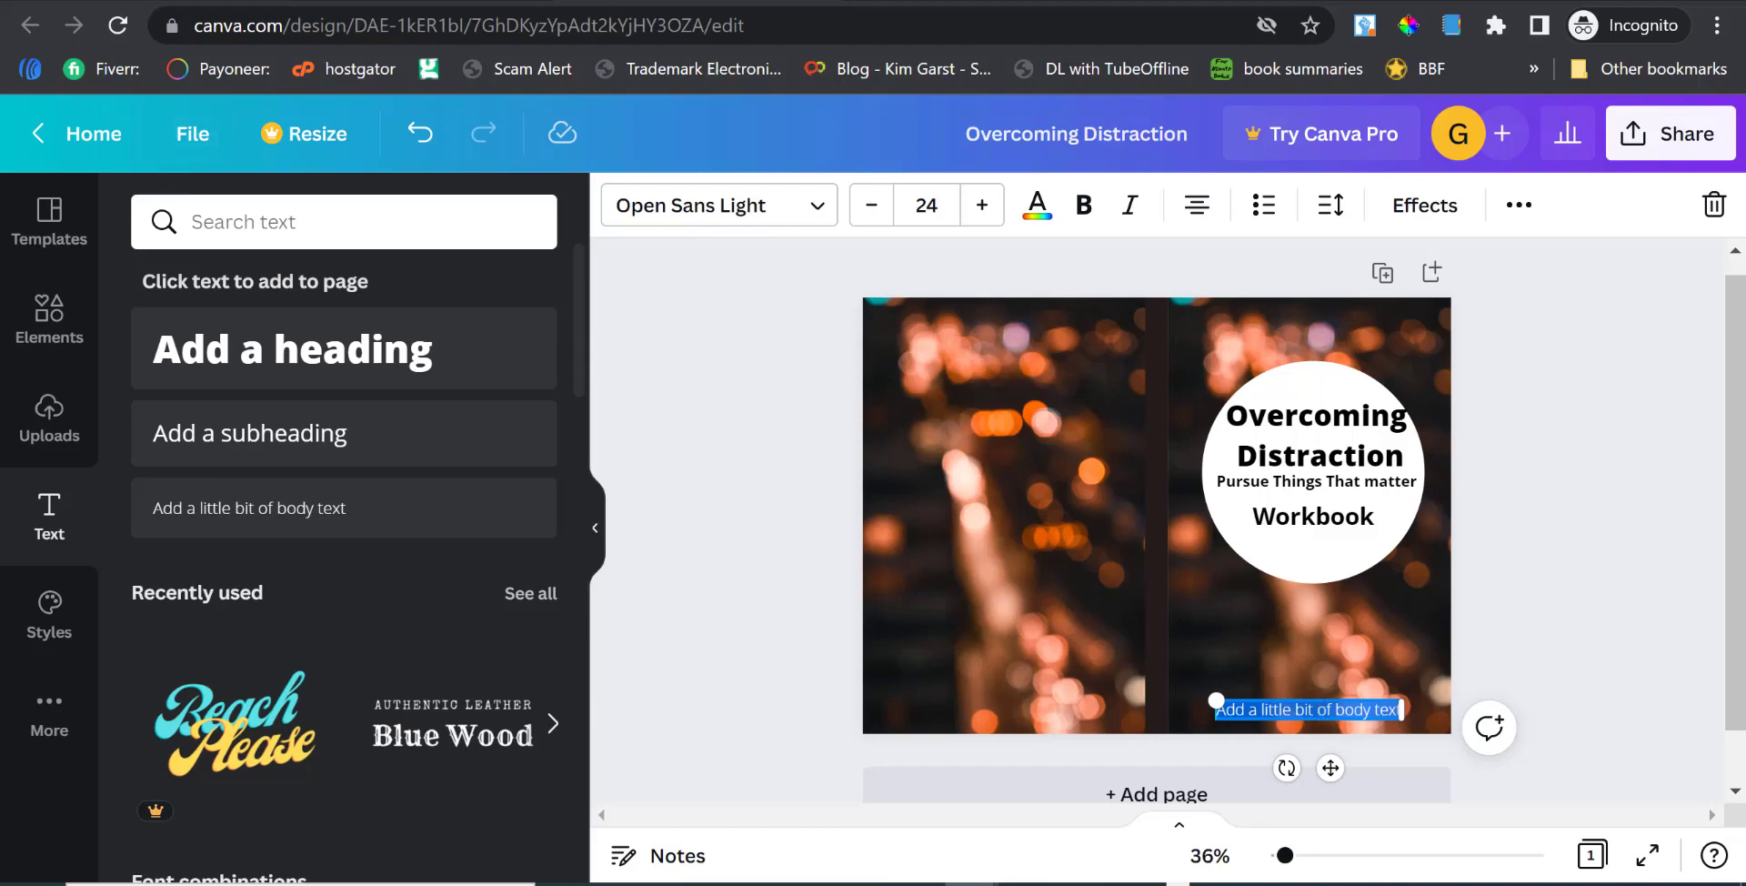
Switch to Amazon, go back to the new releases list, and search Books for "overcoming distractons journal".
{"action": "left_click", "coordinate": [239, 2]}
{"action": "scroll", "coordinate": [600, 641], "scroll_direction": "down", "scroll_amount": 1}
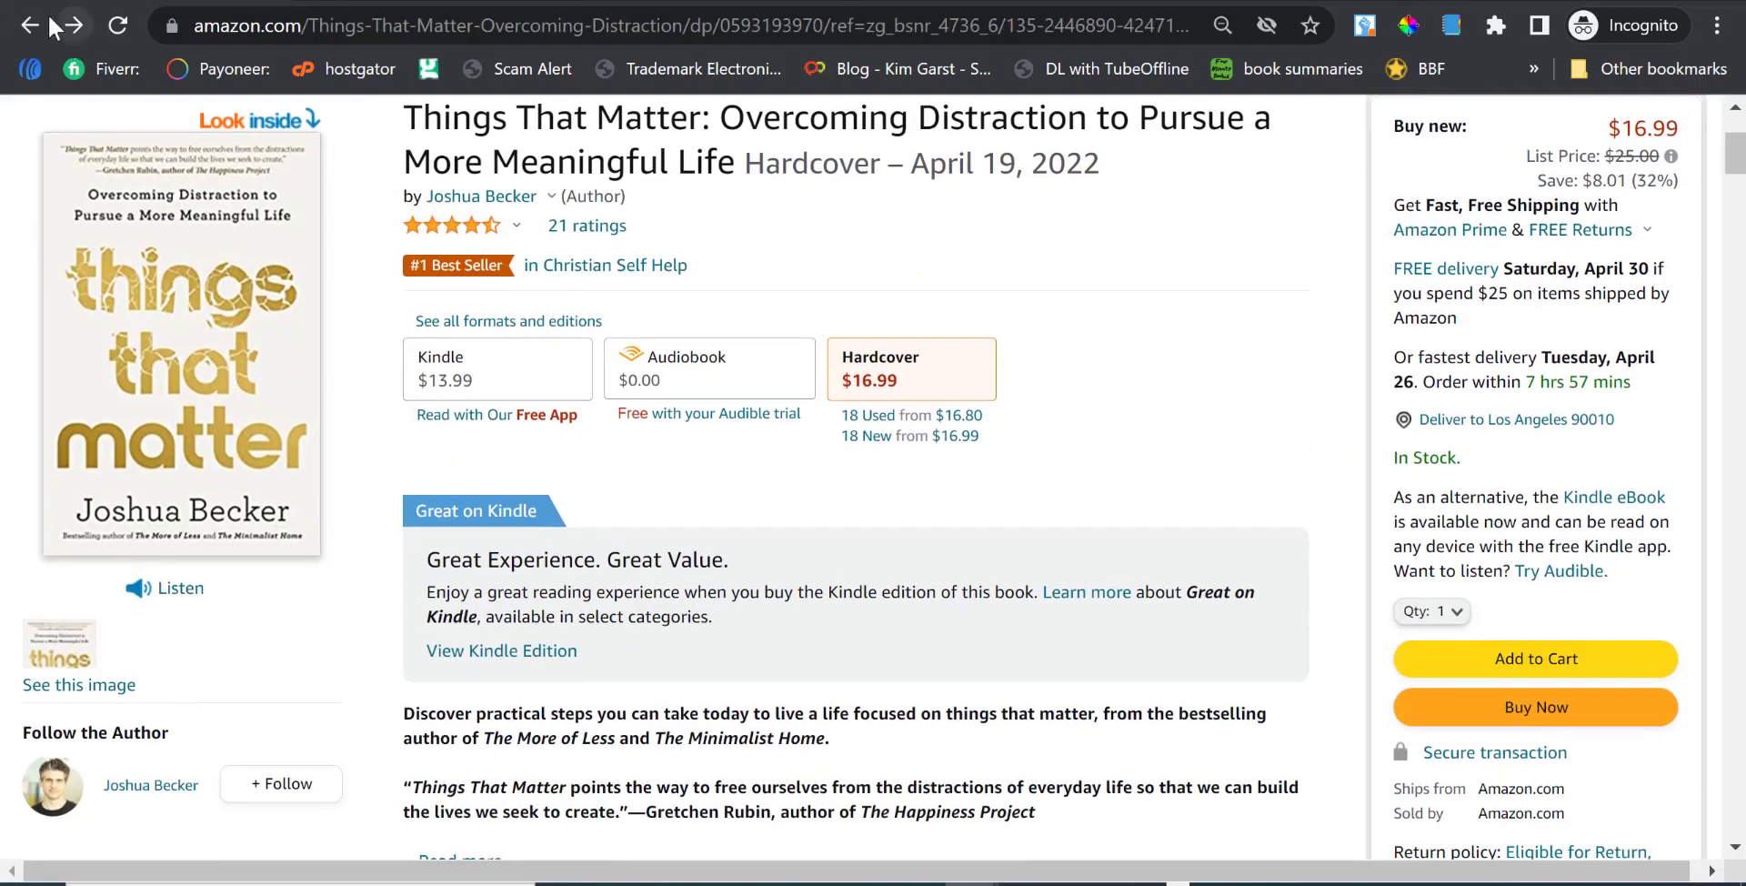
{"action": "left_click", "coordinate": [50, 27]}
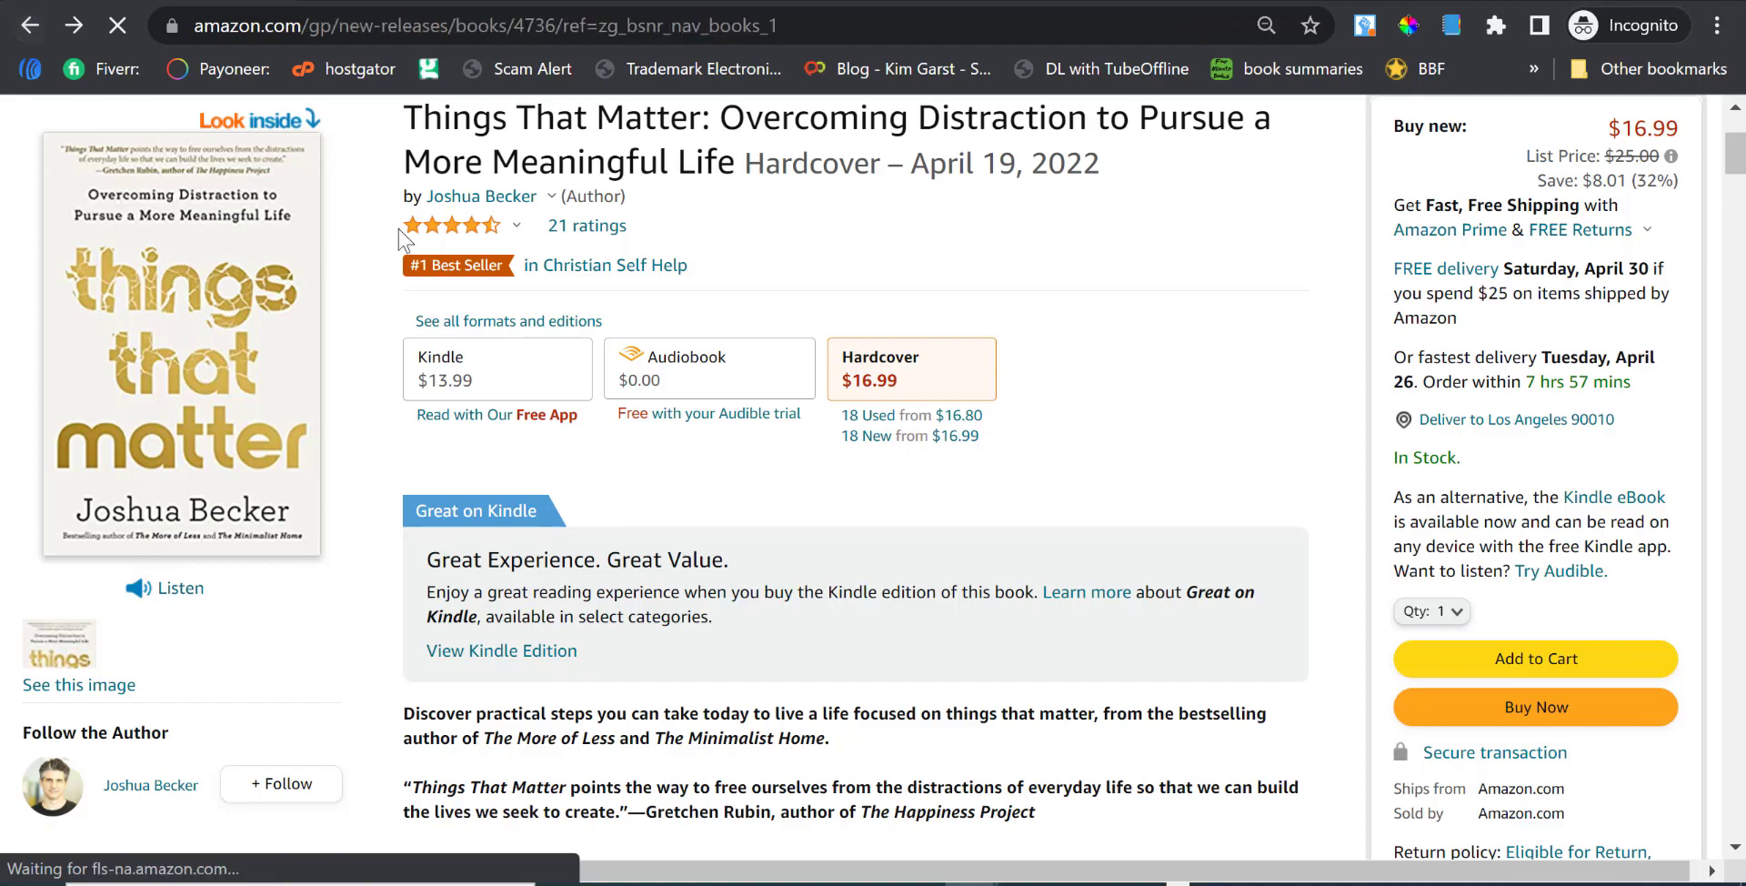
{"action": "scroll", "coordinate": [748, 480], "scroll_direction": "up", "scroll_amount": 3}
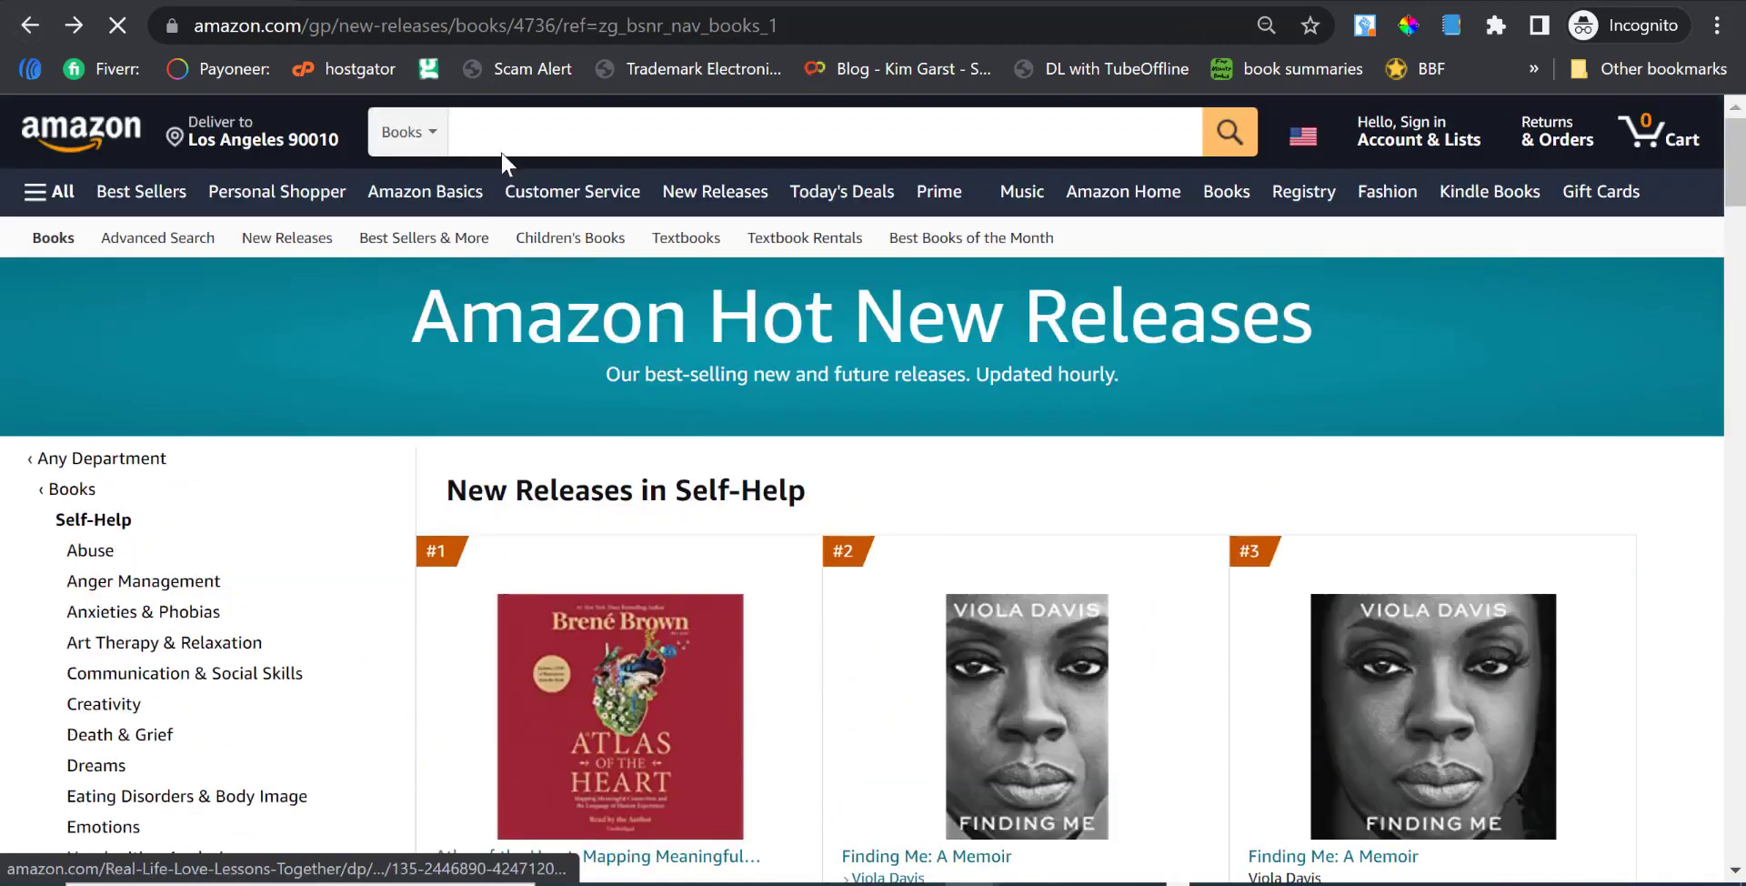
{"action": "left_click", "coordinate": [499, 129]}
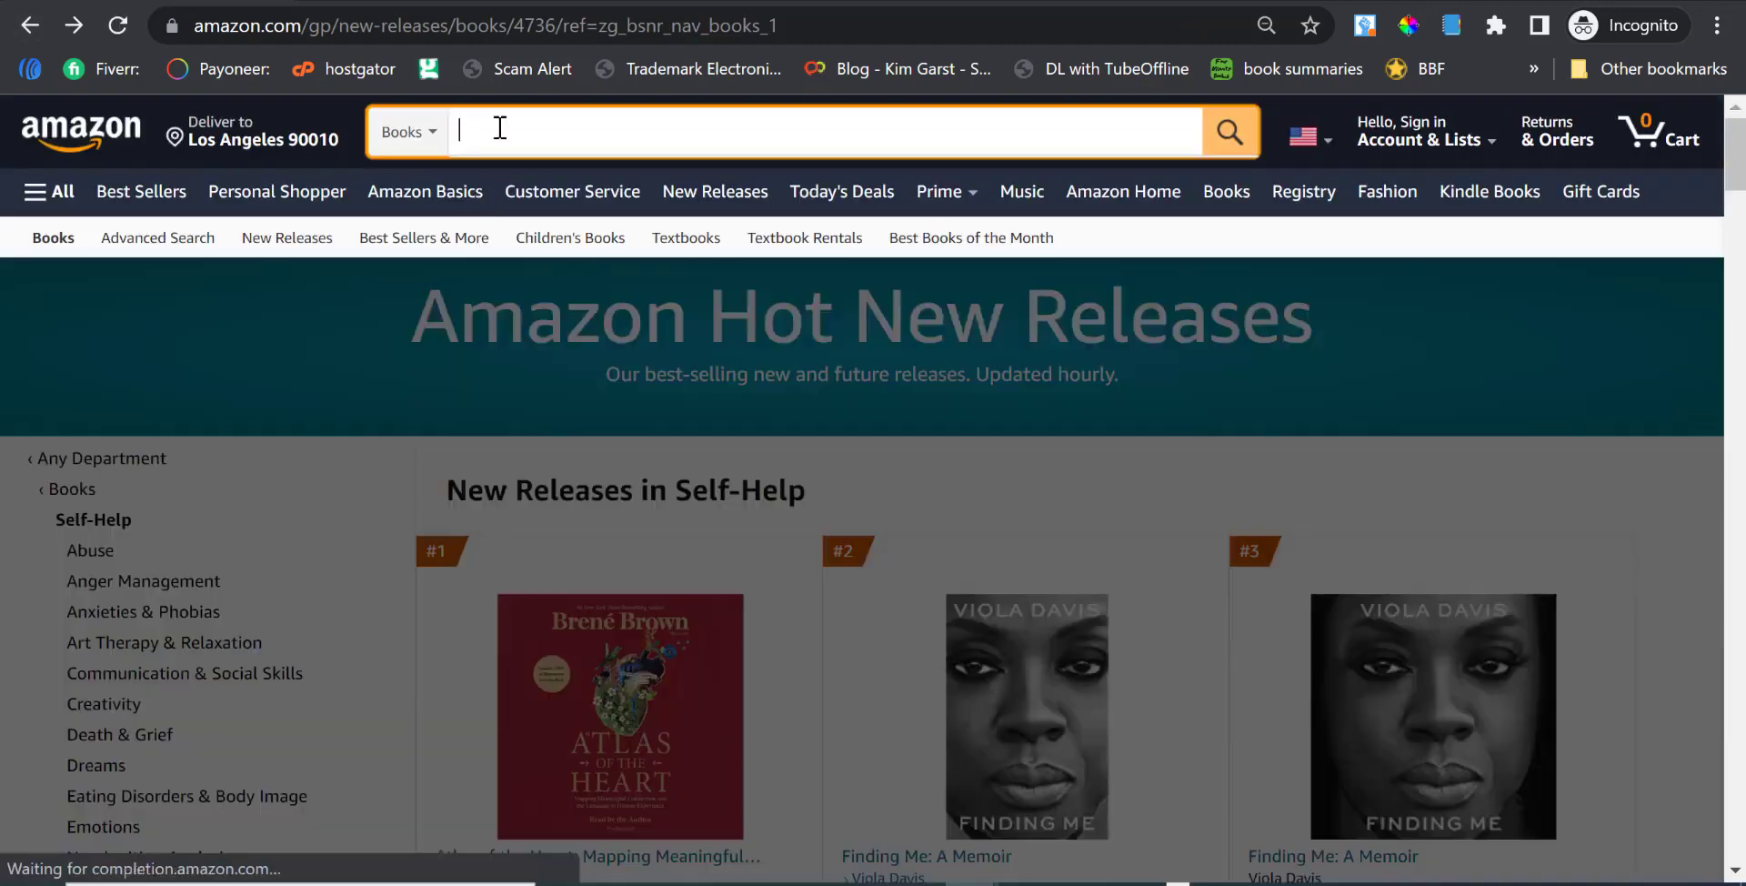
{"action": "type", "text": "overc"}
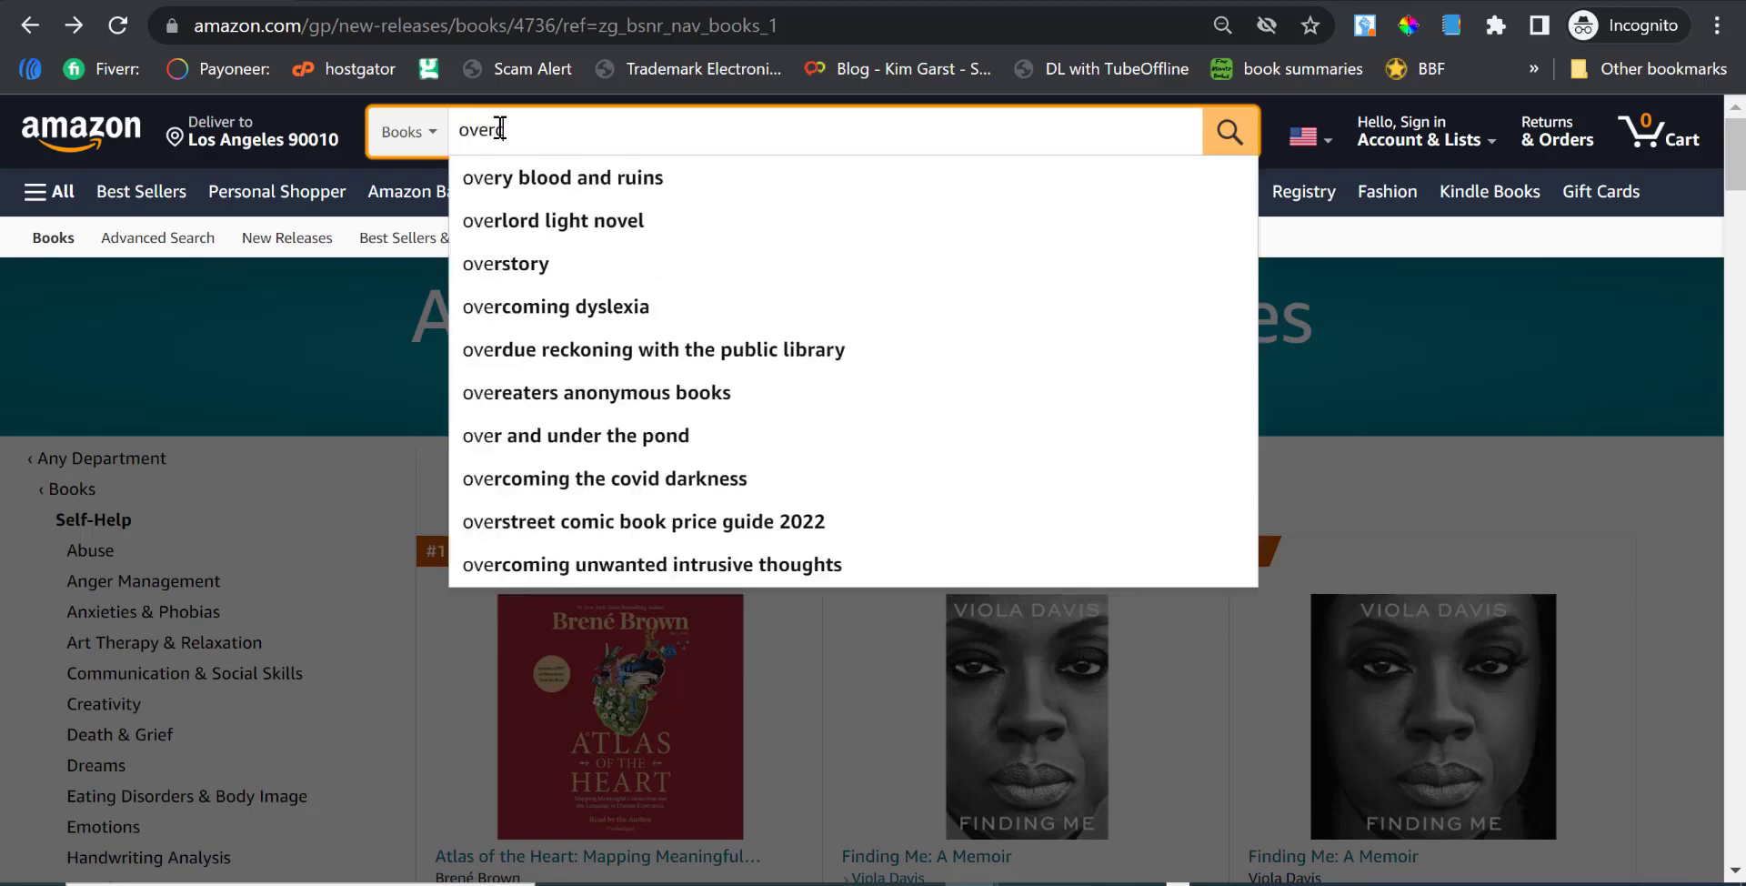
{"action": "type", "text": "oming di"}
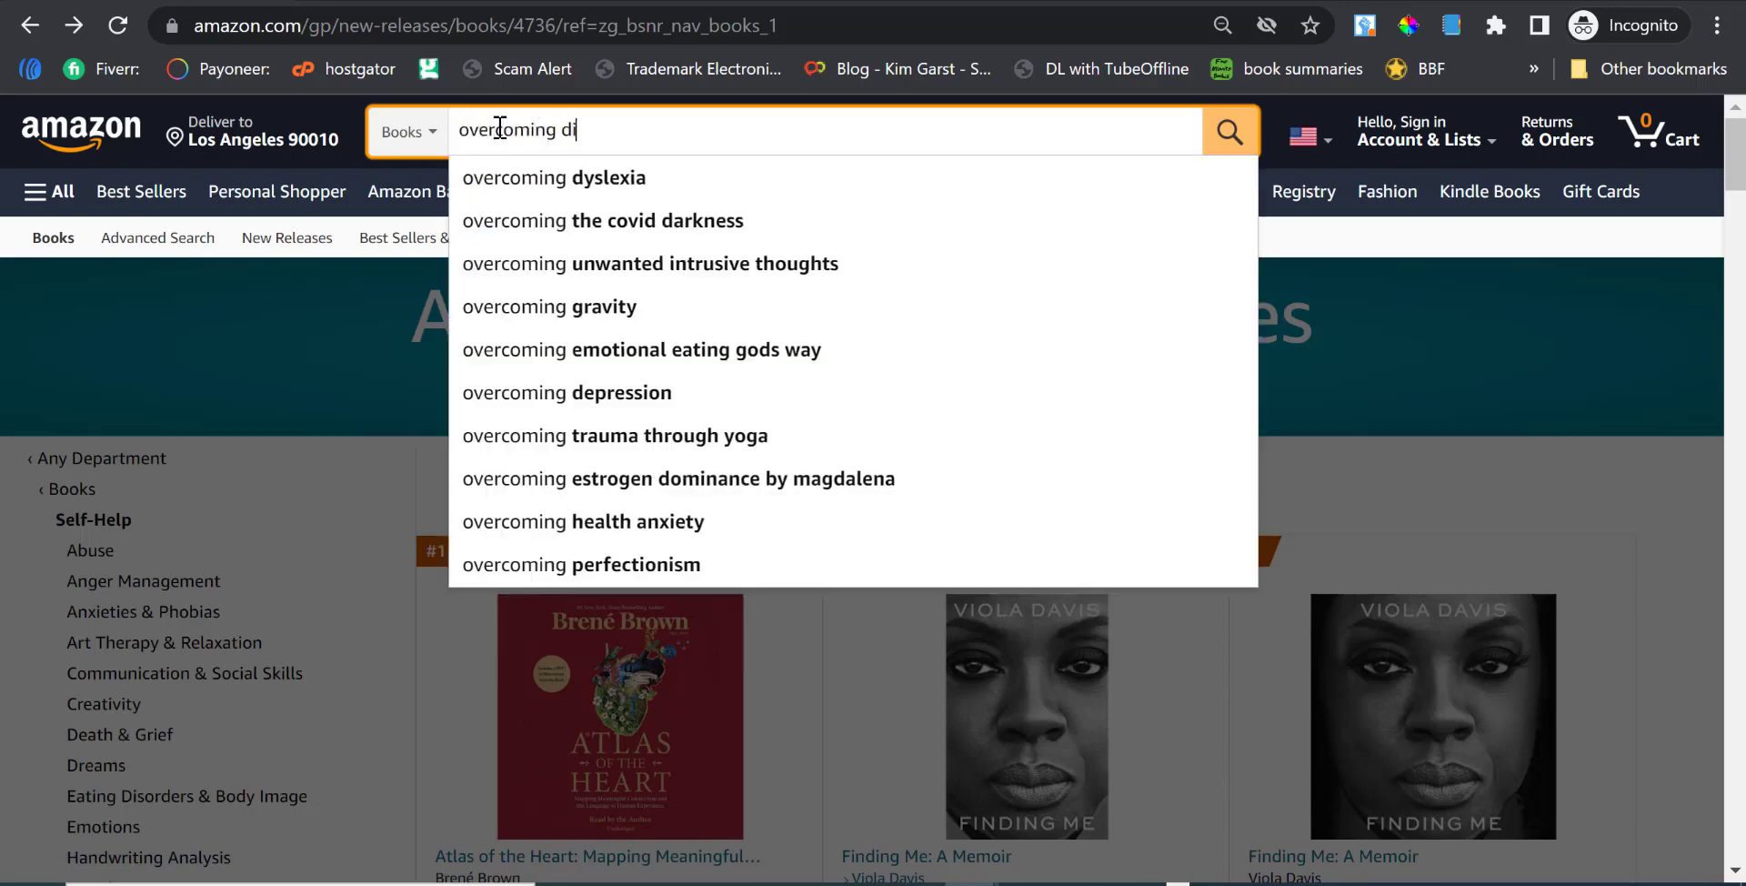
{"action": "type", "text": "stractons"}
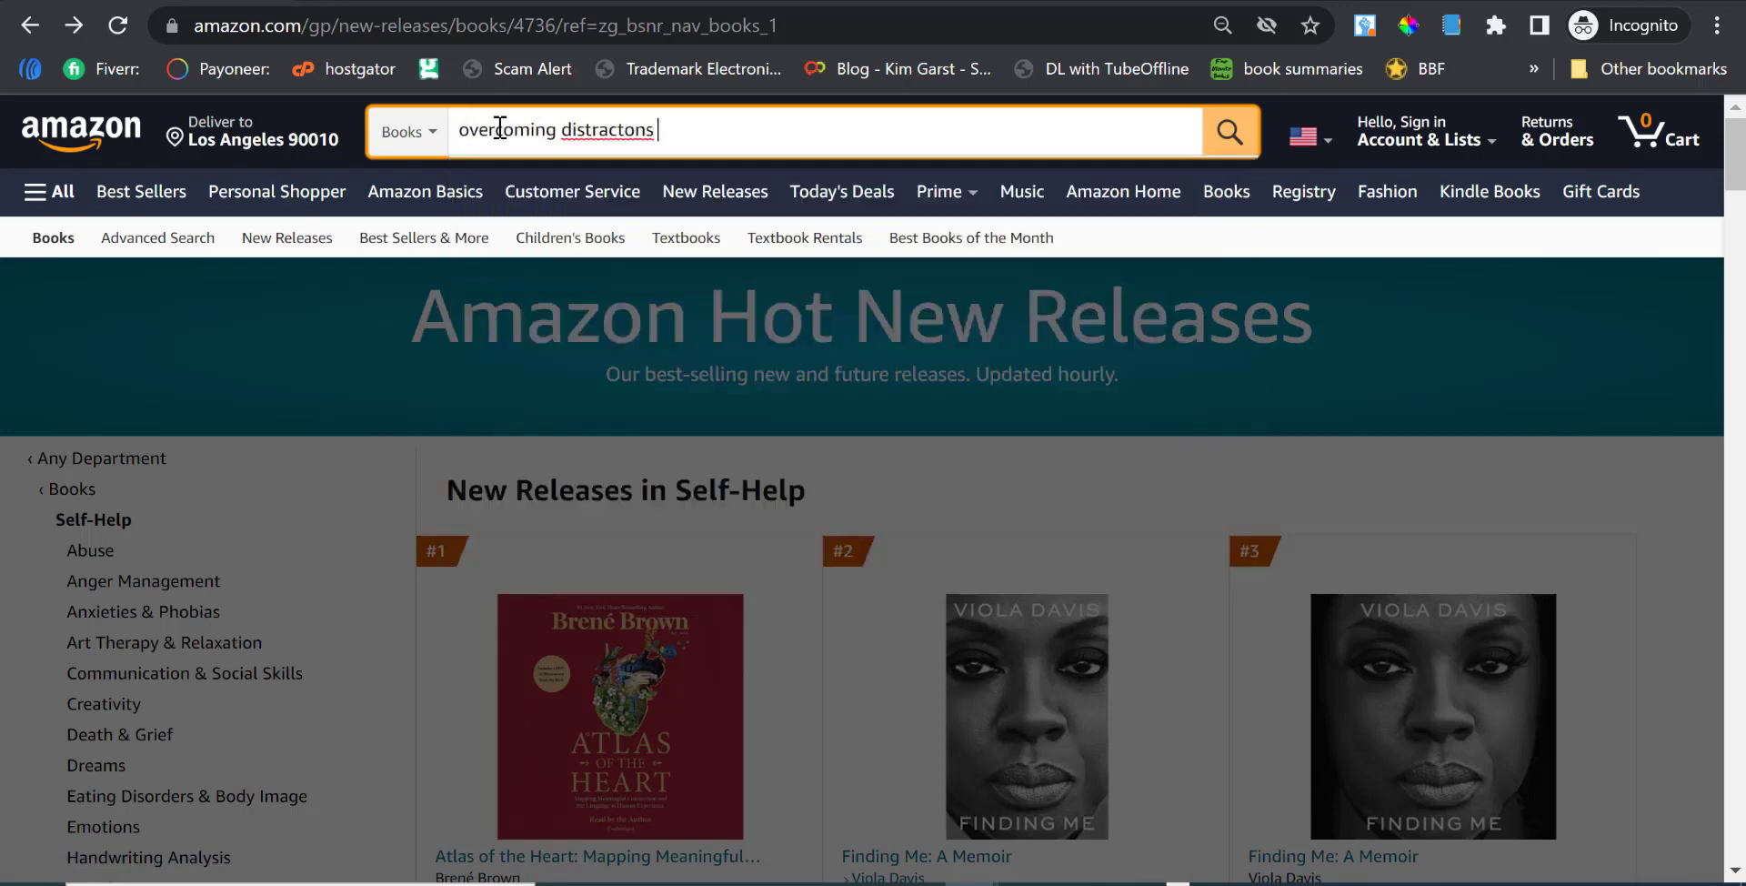
{"action": "type", "text": " jor"}
{"action": "type", "text": "rnal"}
{"action": "key", "text": "Return"}
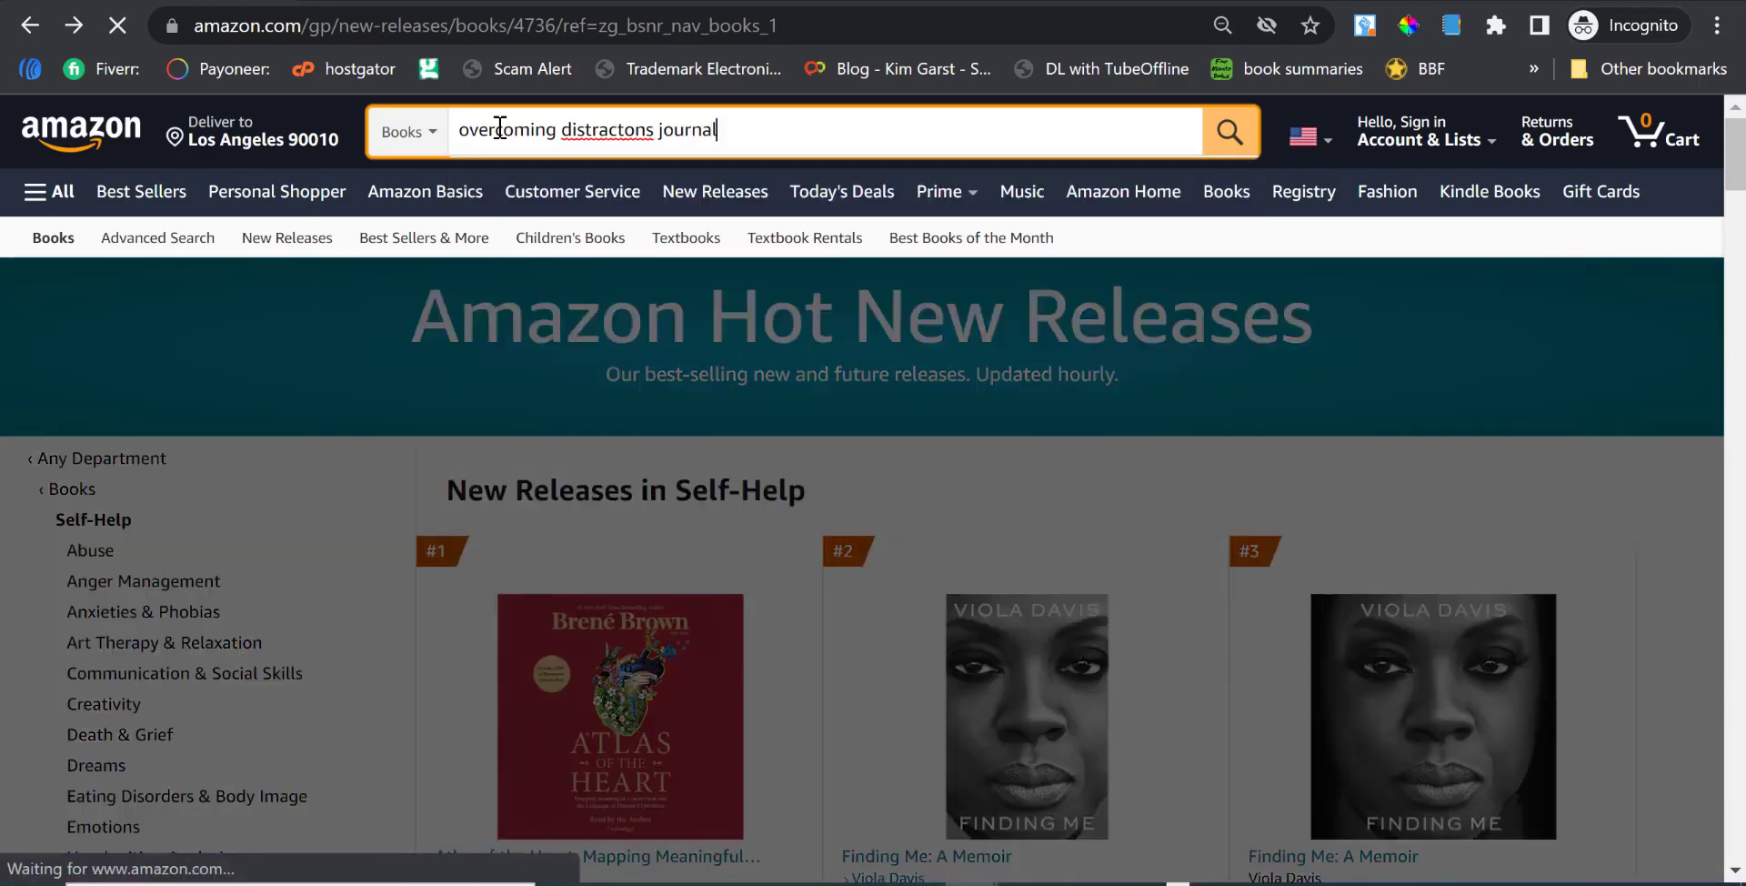
Look through the Amazon search results for comparable journals, returning to the Canva cover design.
{"action": "scroll", "coordinate": [656, 438], "scroll_direction": "down", "scroll_amount": 4}
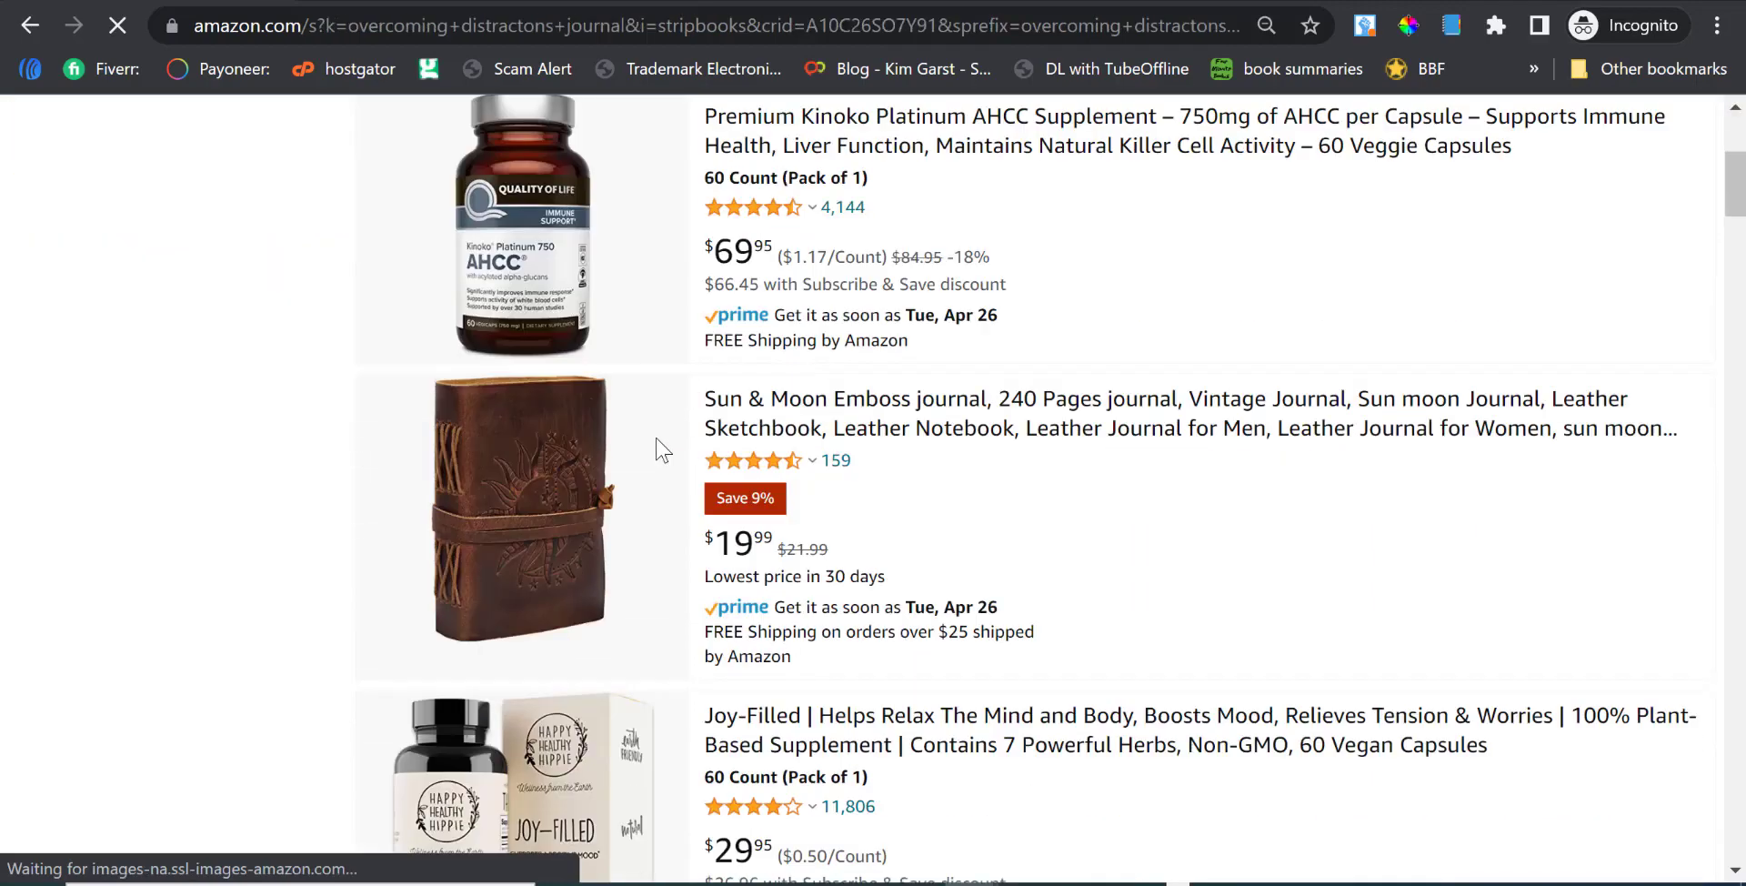
{"action": "scroll", "coordinate": [657, 439], "scroll_direction": "up", "scroll_amount": 4}
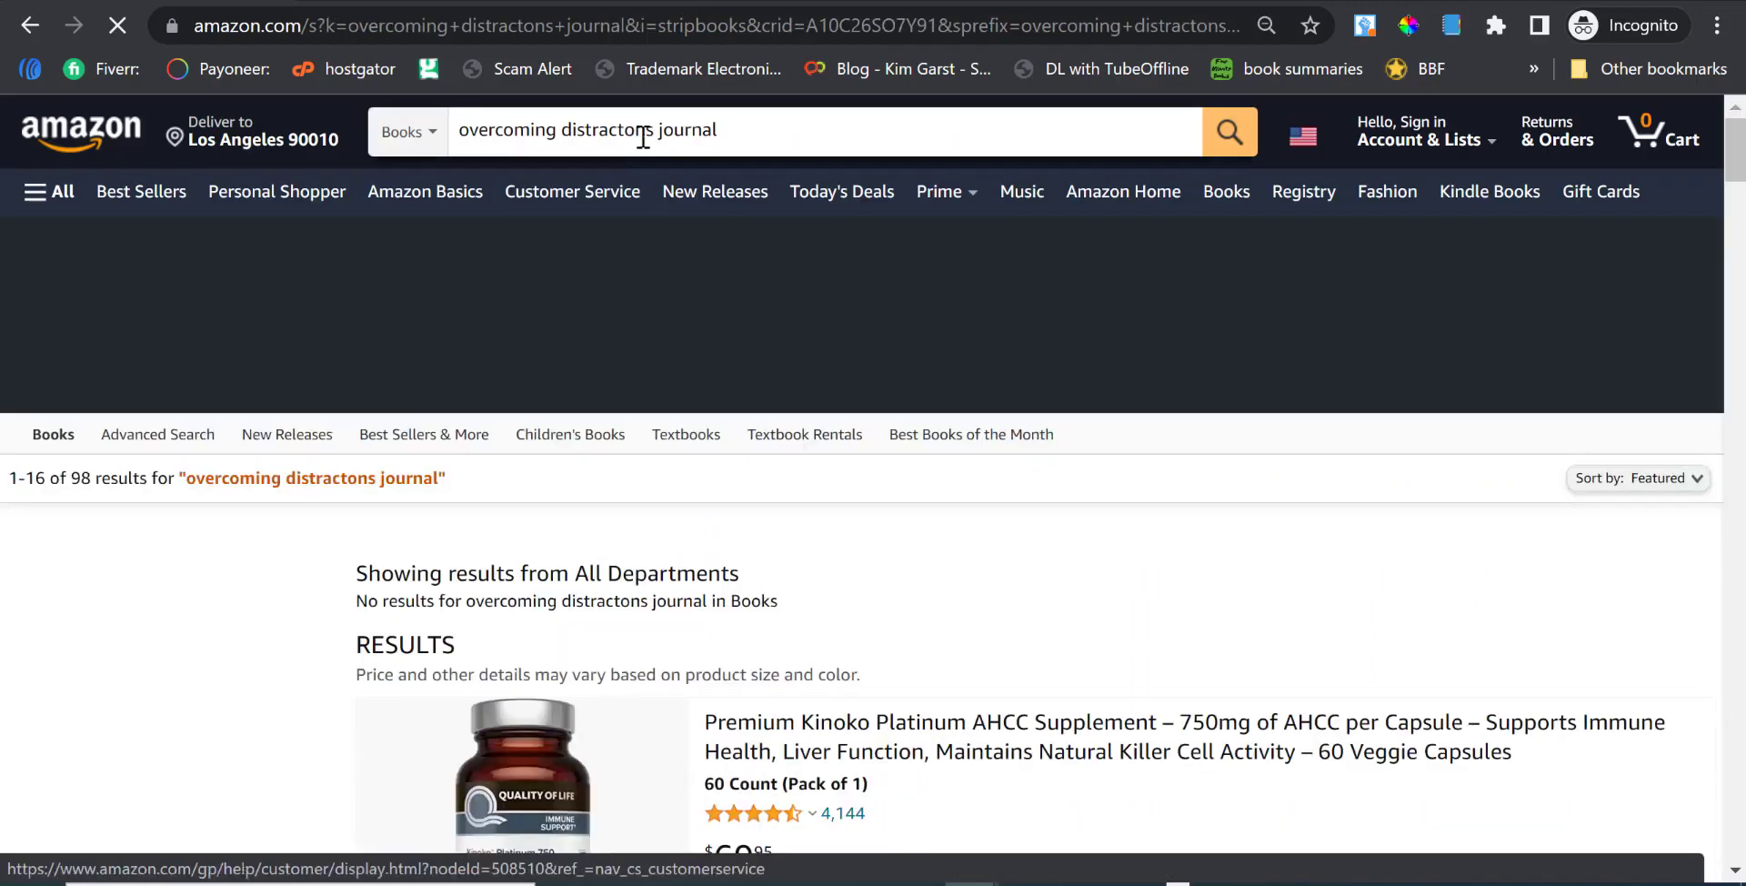
{"action": "scroll", "coordinate": [780, 473], "scroll_direction": "down", "scroll_amount": 7}
{"action": "scroll", "coordinate": [780, 469], "scroll_direction": "down", "scroll_amount": 15}
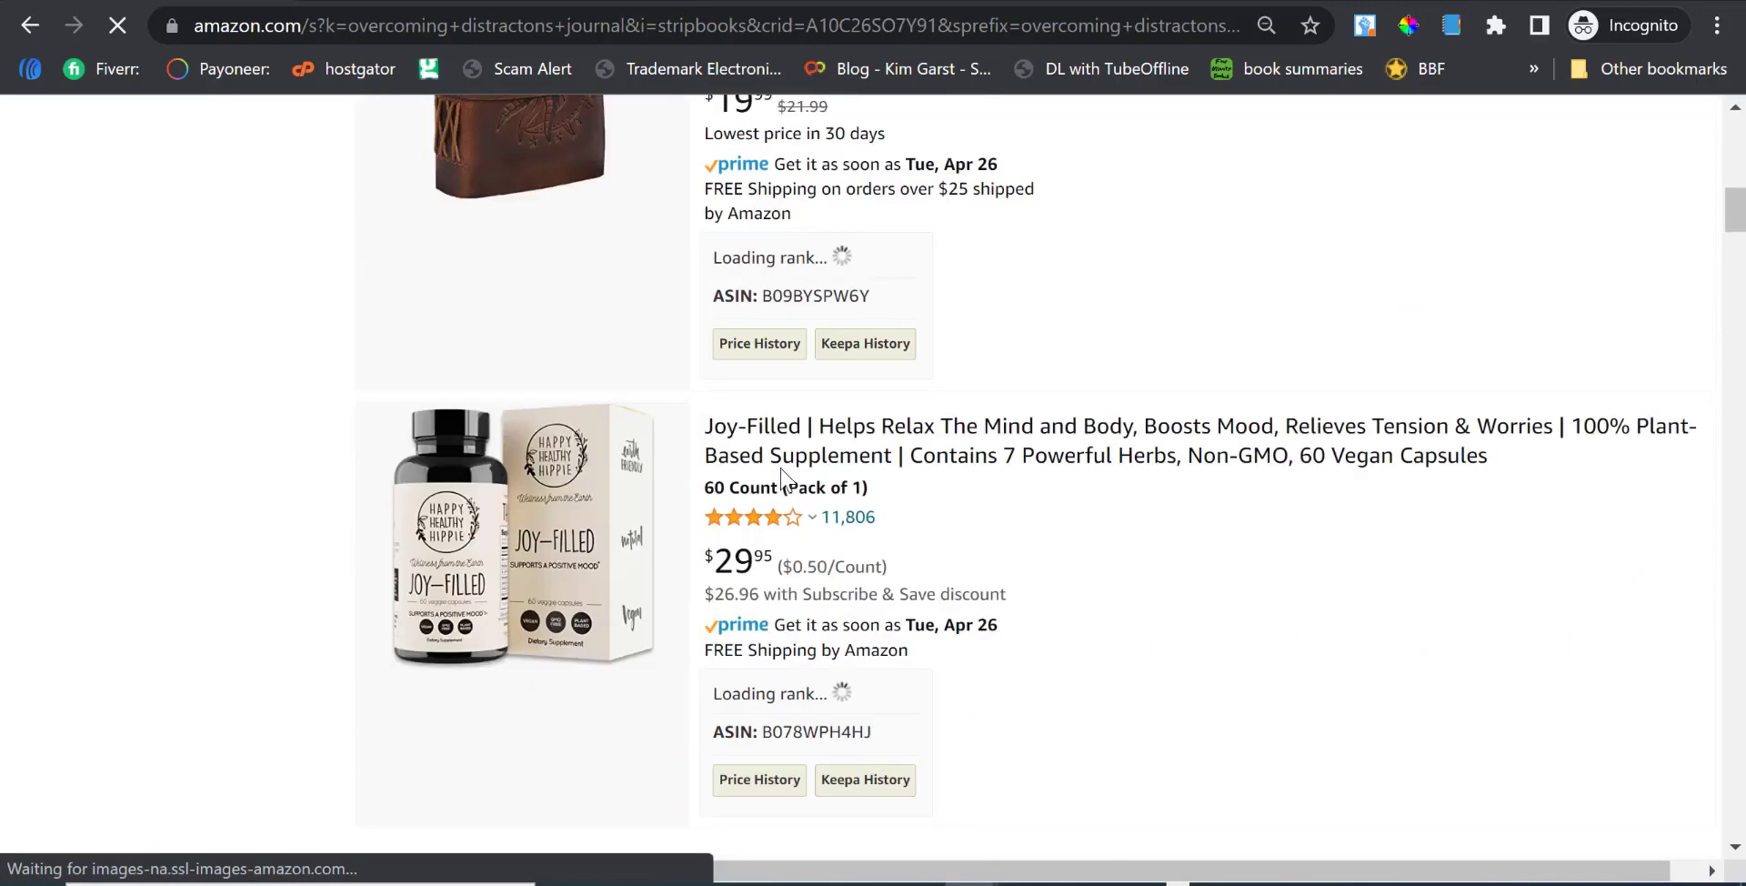
{"action": "scroll", "coordinate": [1007, 602], "scroll_direction": "down", "scroll_amount": 18}
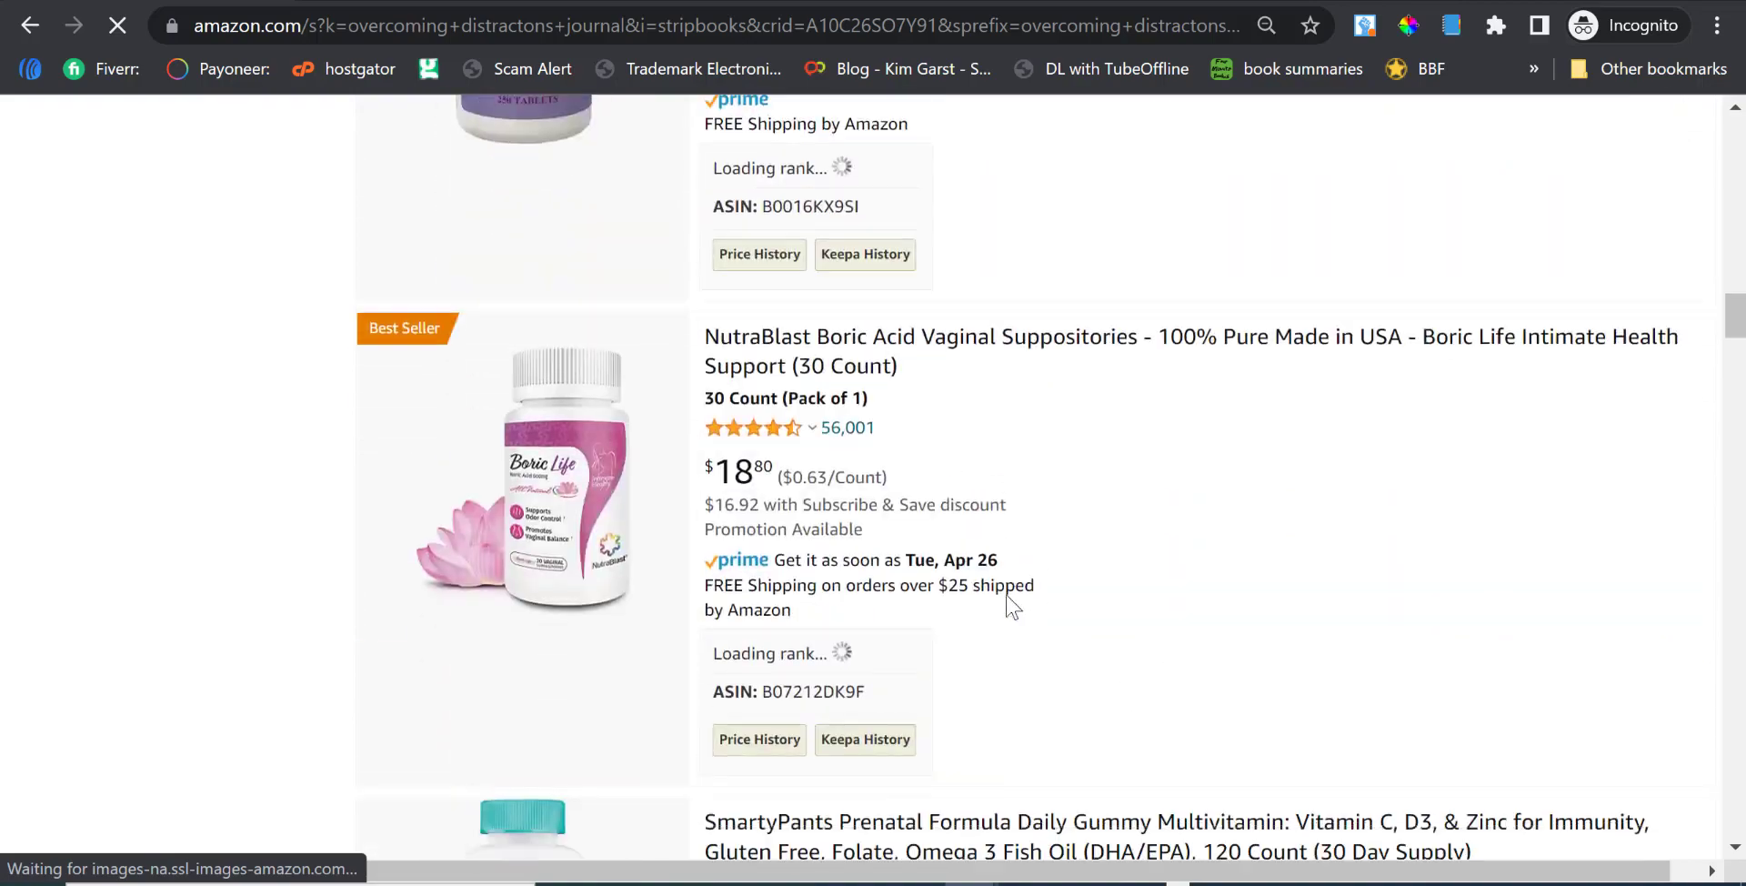
{"action": "scroll", "coordinate": [1007, 605], "scroll_direction": "up", "scroll_amount": 11}
{"action": "scroll", "coordinate": [1009, 604], "scroll_direction": "down", "scroll_amount": 7}
{"action": "scroll", "coordinate": [1013, 600], "scroll_direction": "down", "scroll_amount": 14}
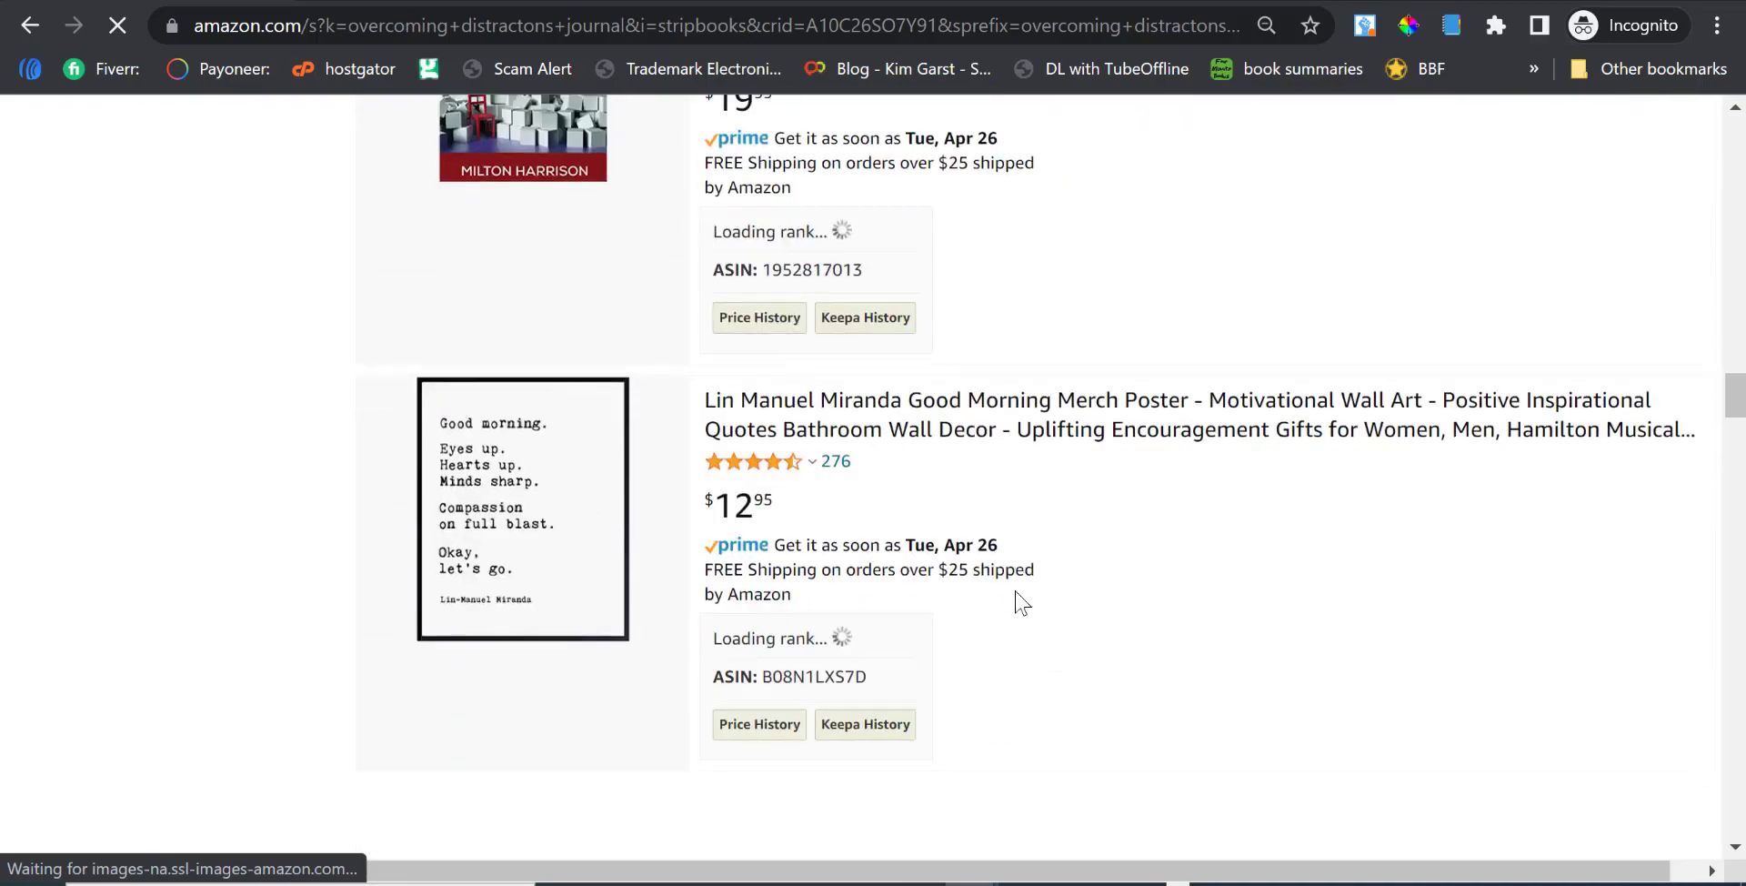
{"action": "scroll", "coordinate": [1005, 604], "scroll_direction": "up", "scroll_amount": 19}
{"action": "scroll", "coordinate": [1006, 605], "scroll_direction": "up", "scroll_amount": 20}
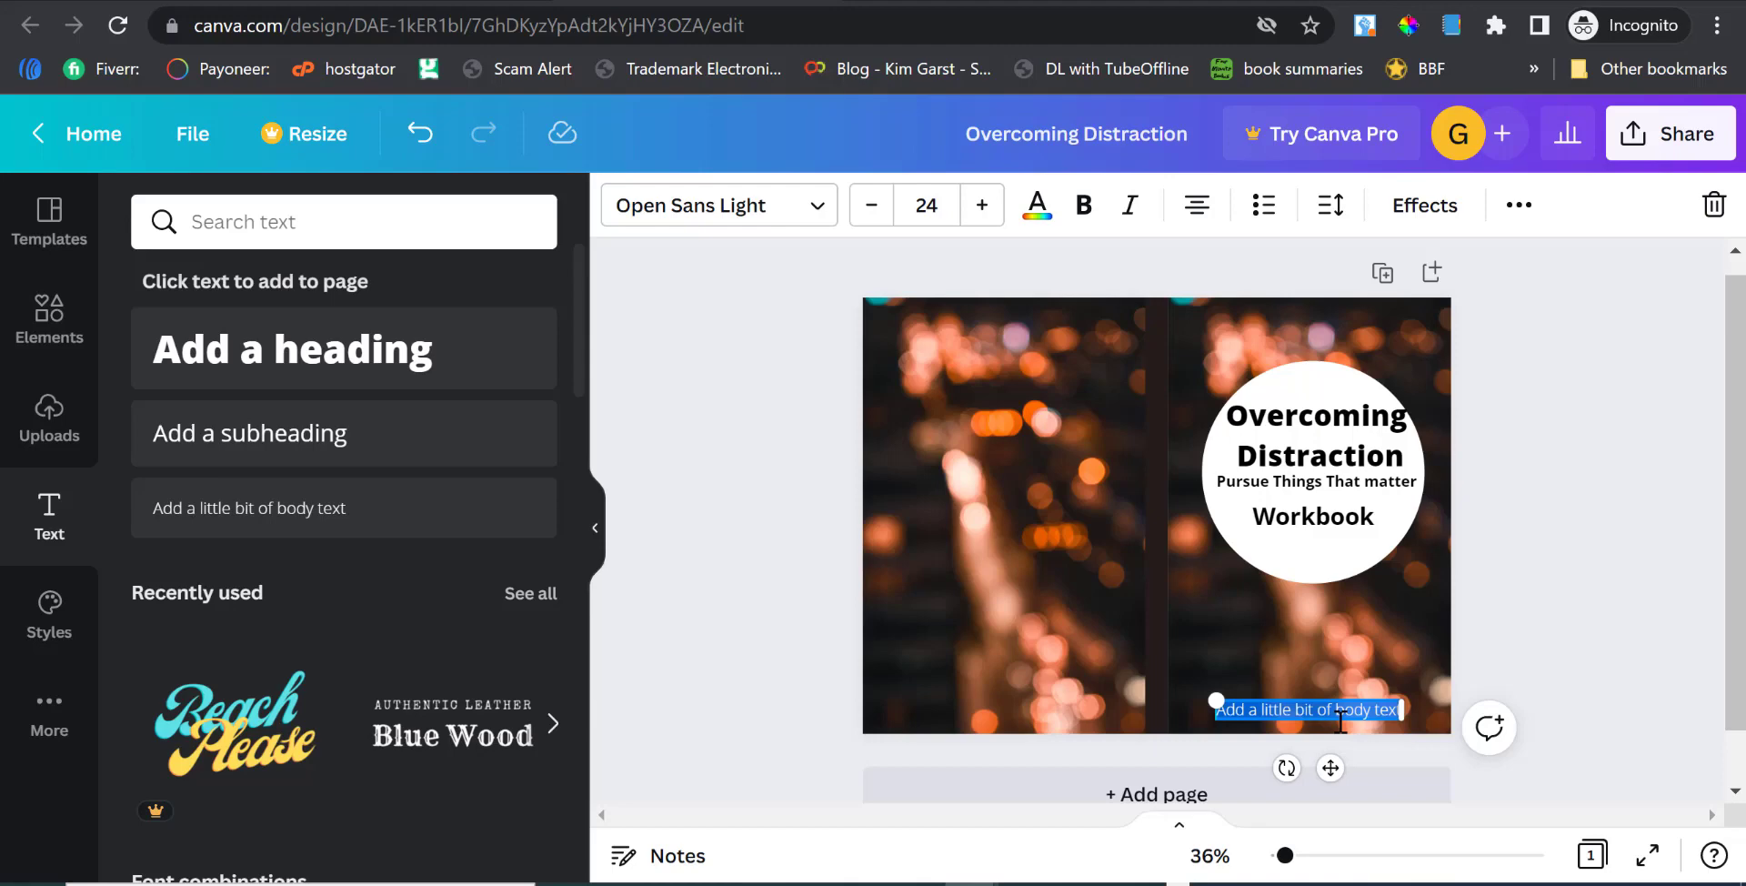
Replace the placeholder text at the foot of the front cover with "Xaviel Journals", make it bold, and keep it selected.
{"action": "key", "text": "BackSpace"}
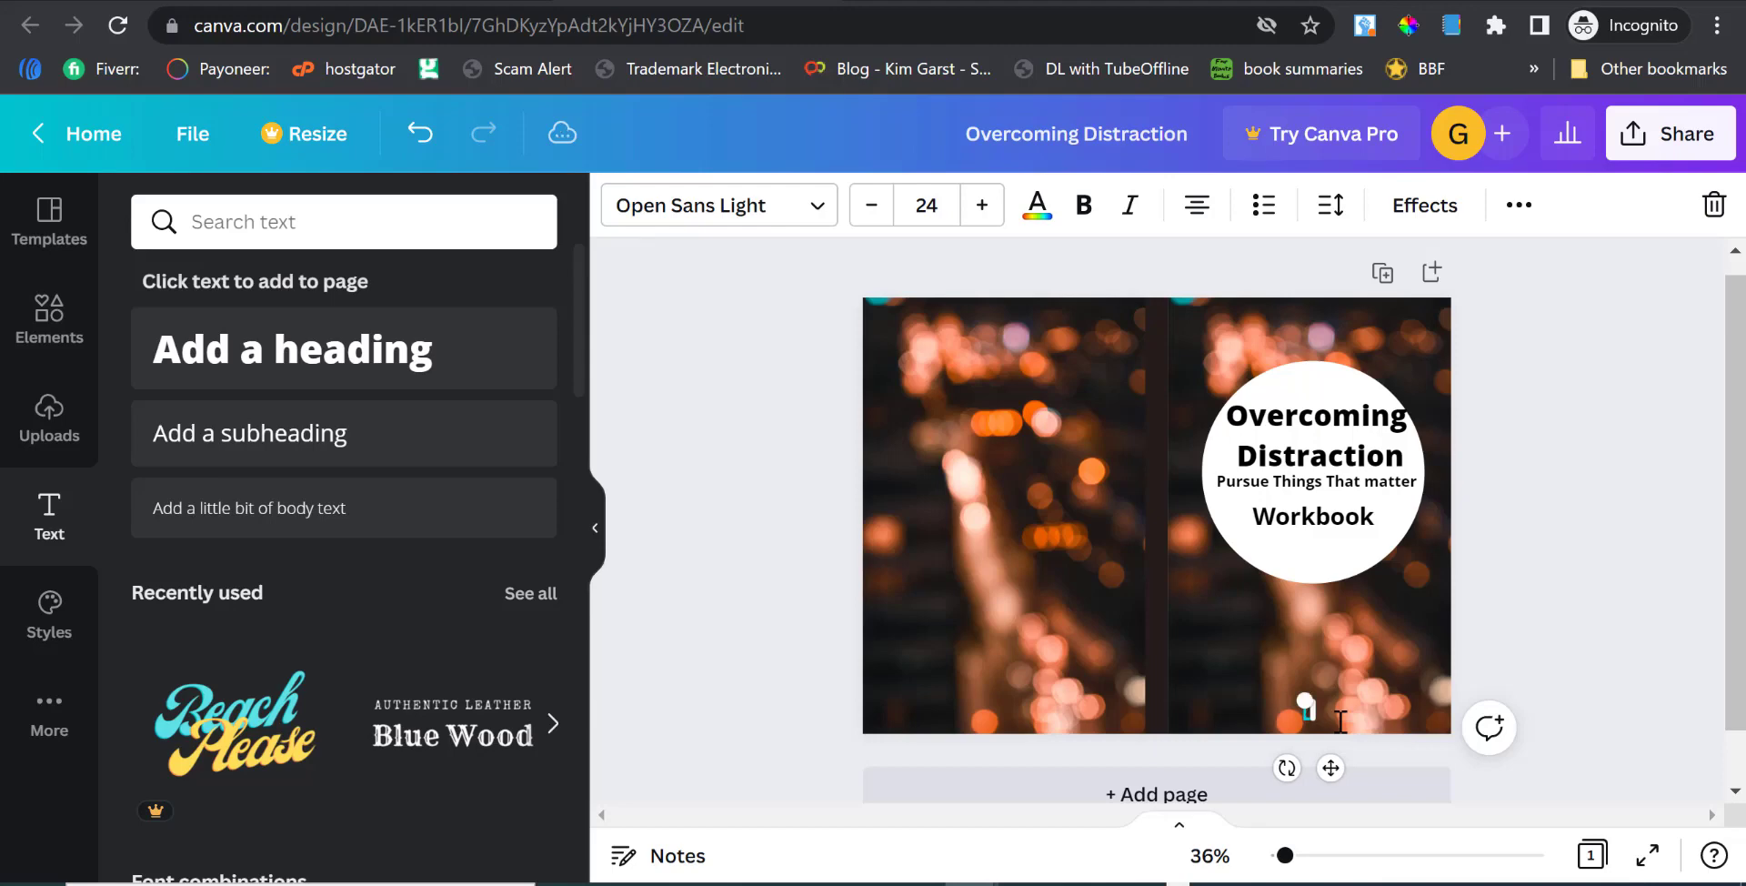
{"action": "type", "text": "Author Journa"}
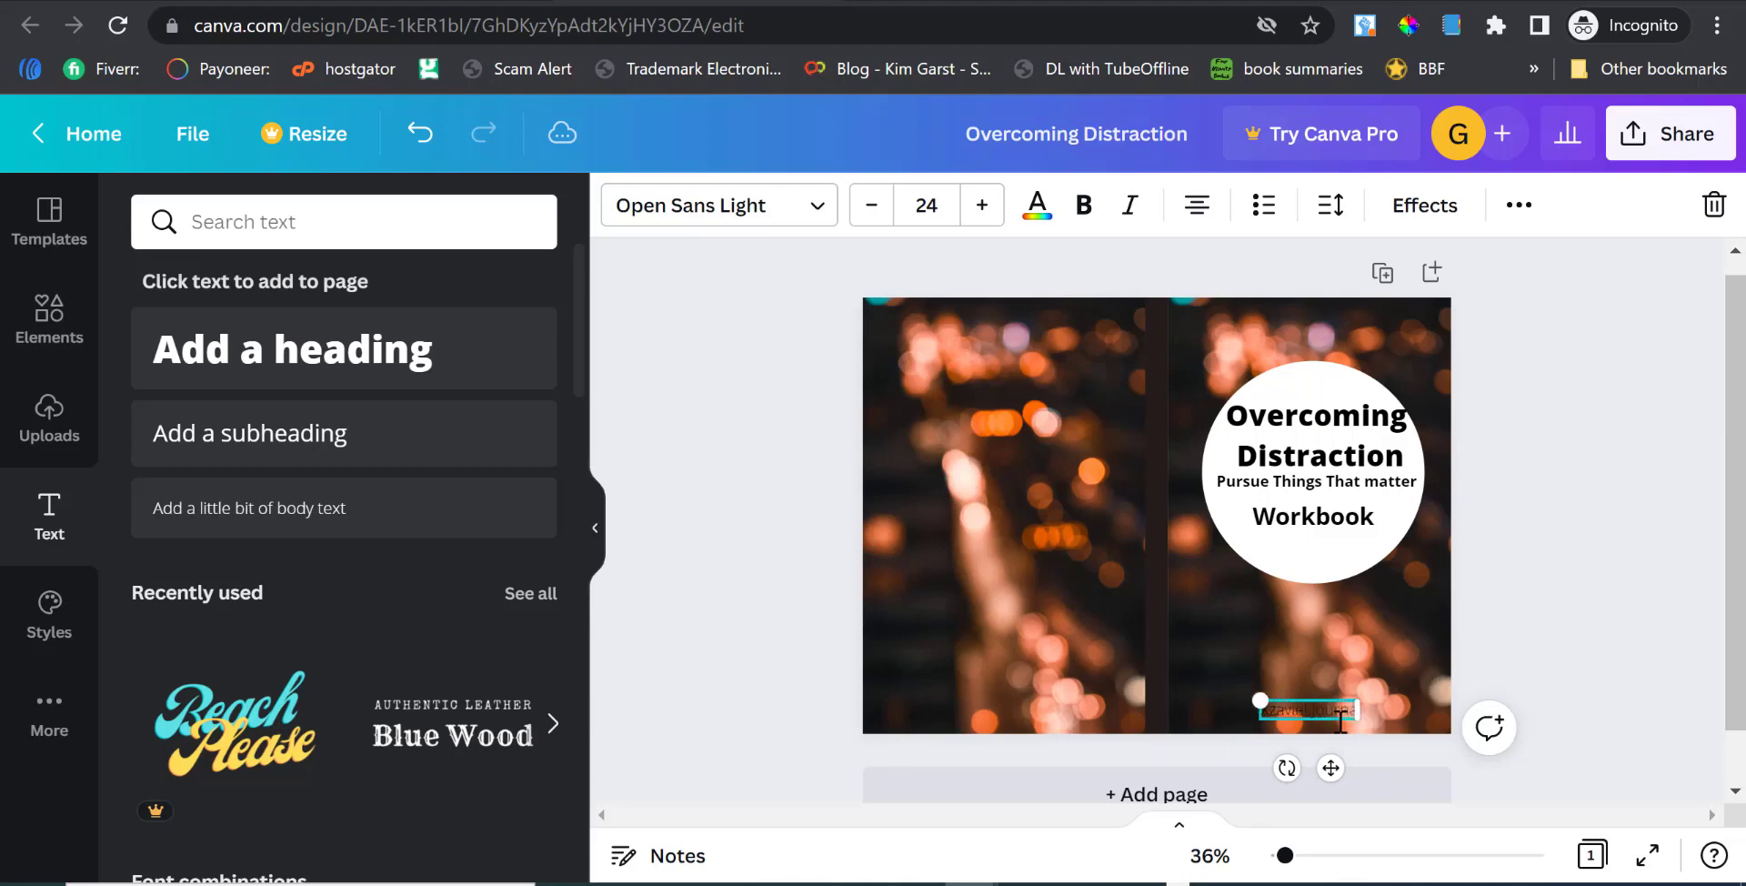
{"action": "type", "text": "ls"}
{"action": "key", "text": "BackSpace"}
{"action": "key", "text": "BackSpace"}
{"action": "type", "text": "a"}
{"action": "left_click", "coordinate": [1083, 205]}
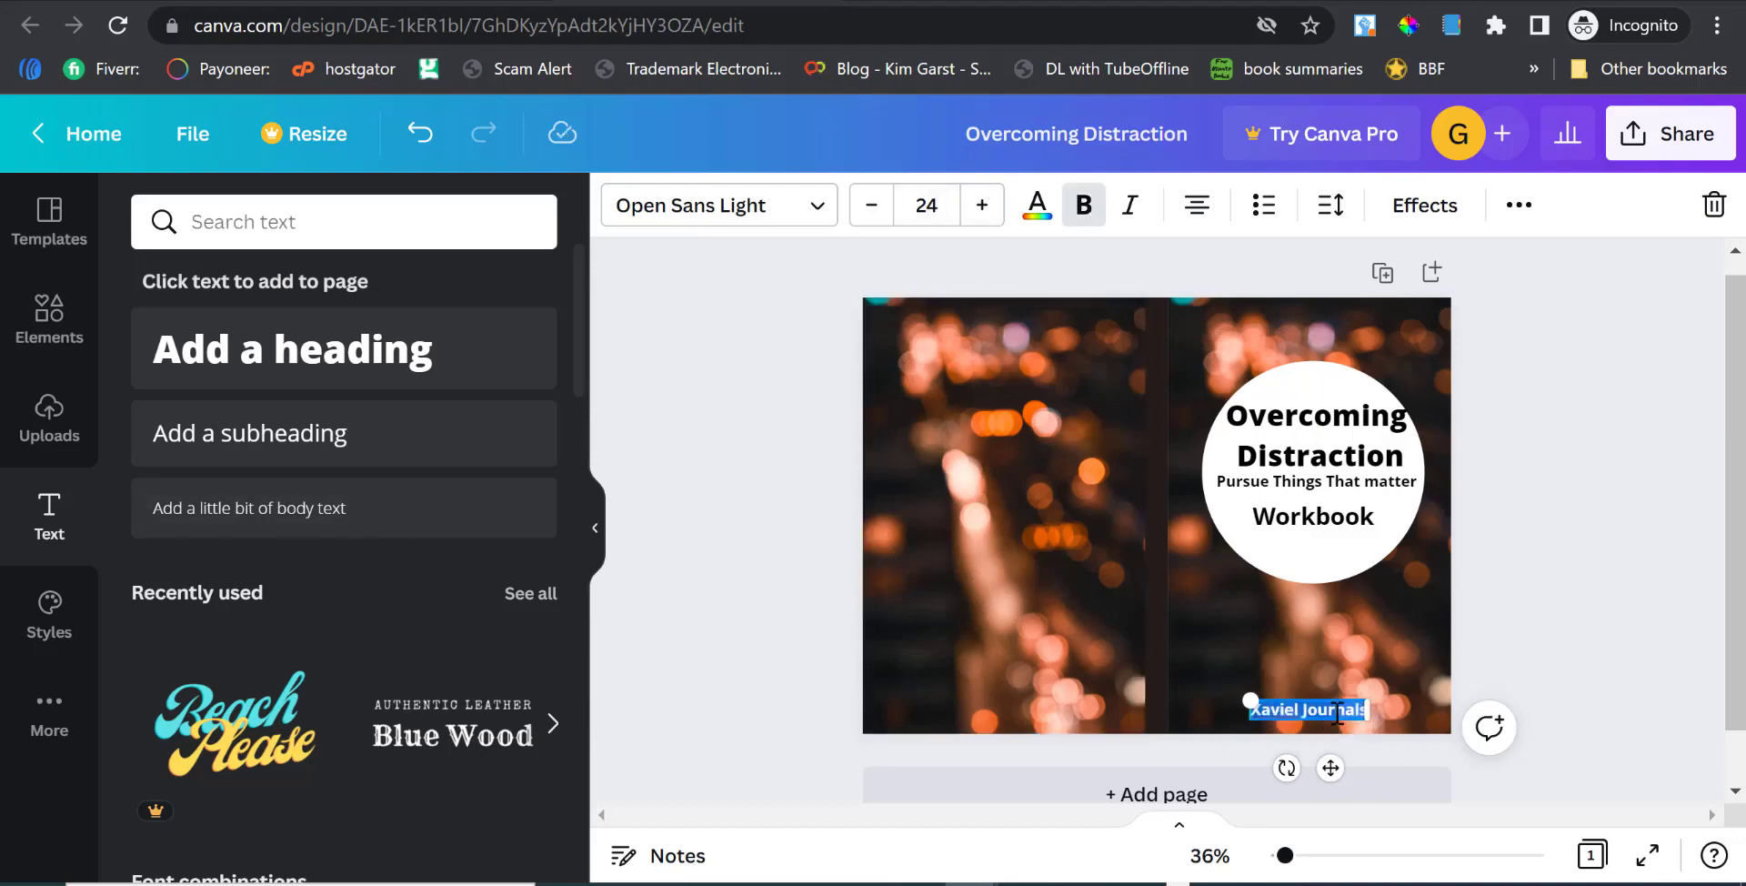
{"action": "right_click", "coordinate": [1337, 714]}
{"action": "triple_click", "coordinate": [1336, 714]}
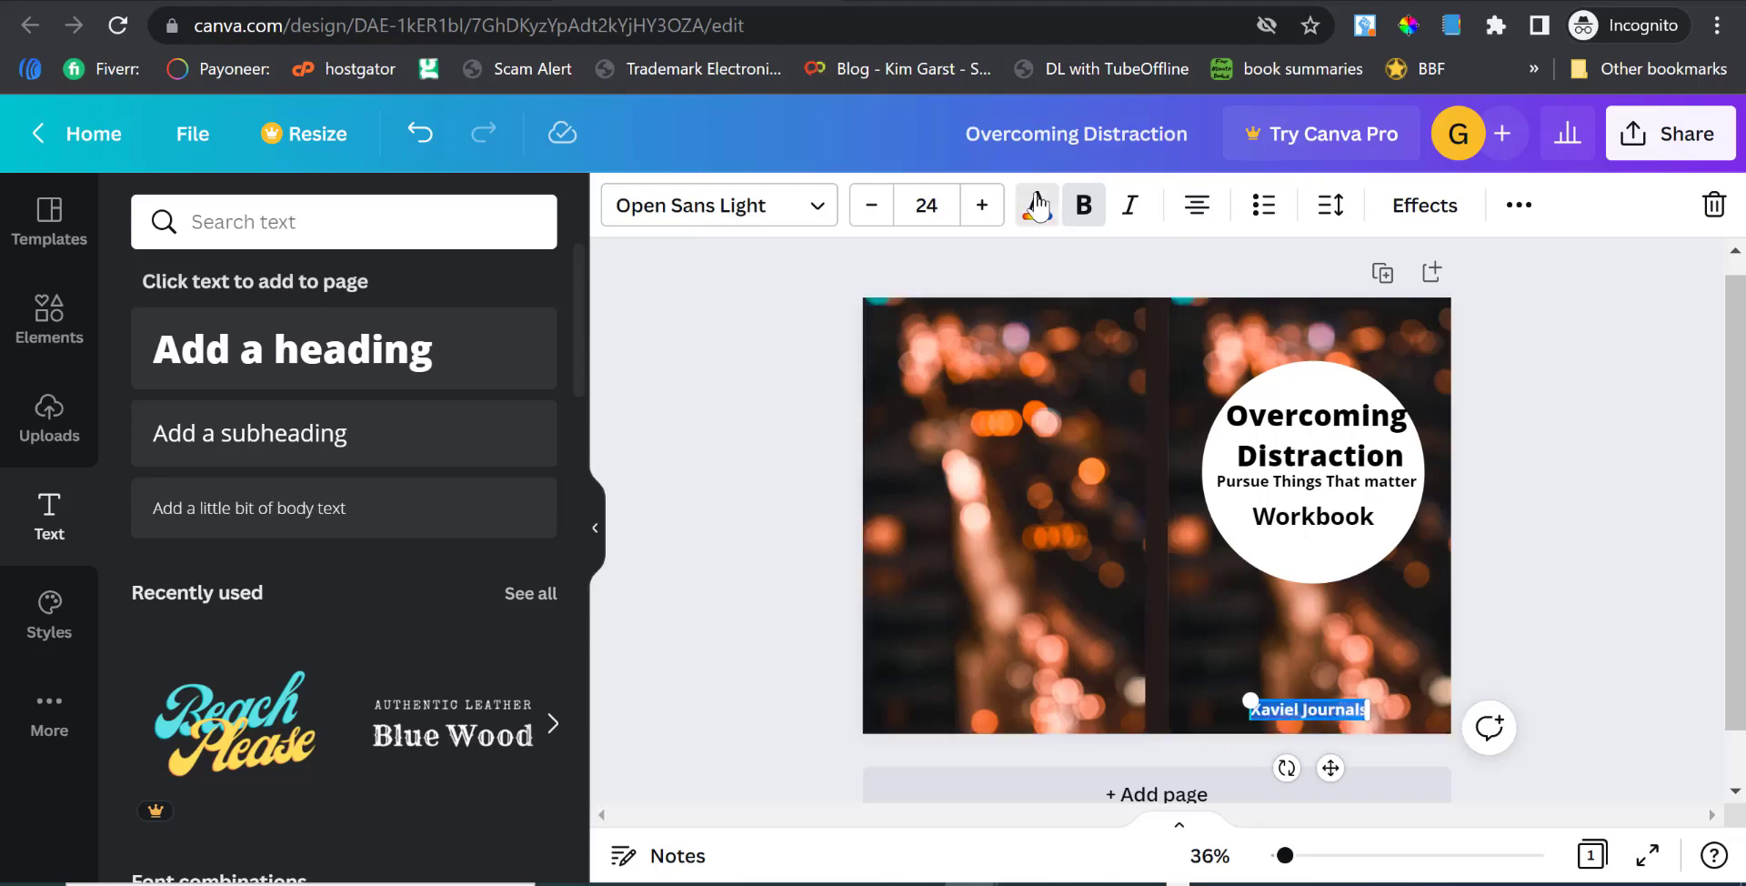
Colour the "Xaviel Journals" text at the foot of the front cover white and deselect it.
{"action": "left_click", "coordinate": [1037, 205]}
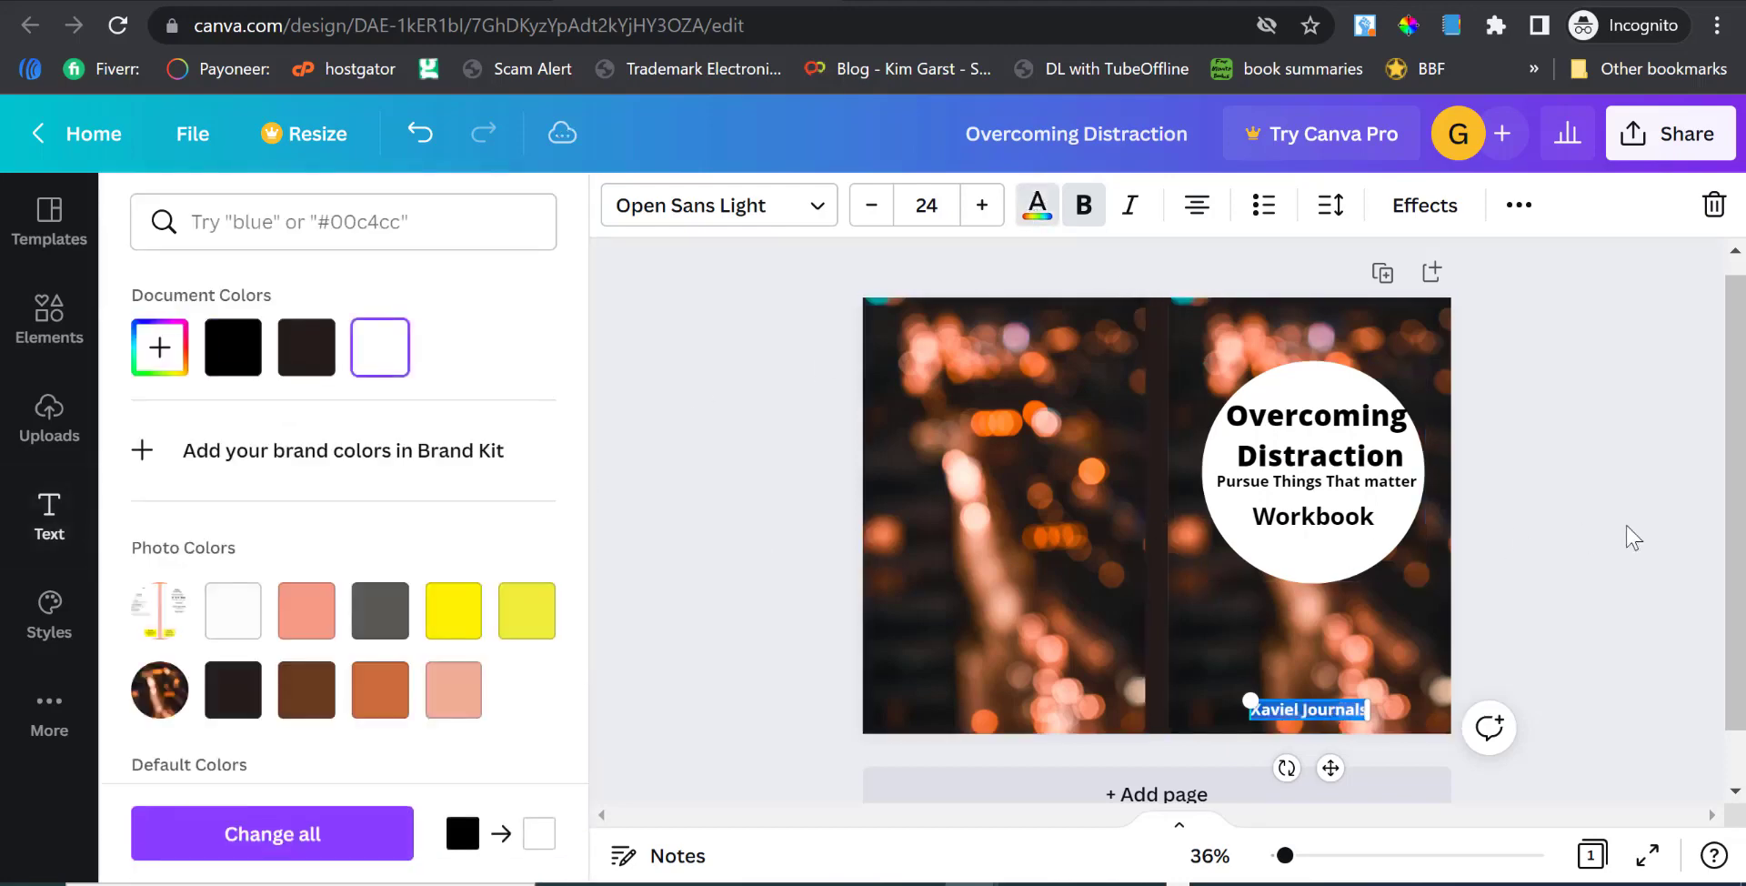
{"action": "left_click", "coordinate": [1626, 525]}
{"action": "left_click", "coordinate": [1553, 655]}
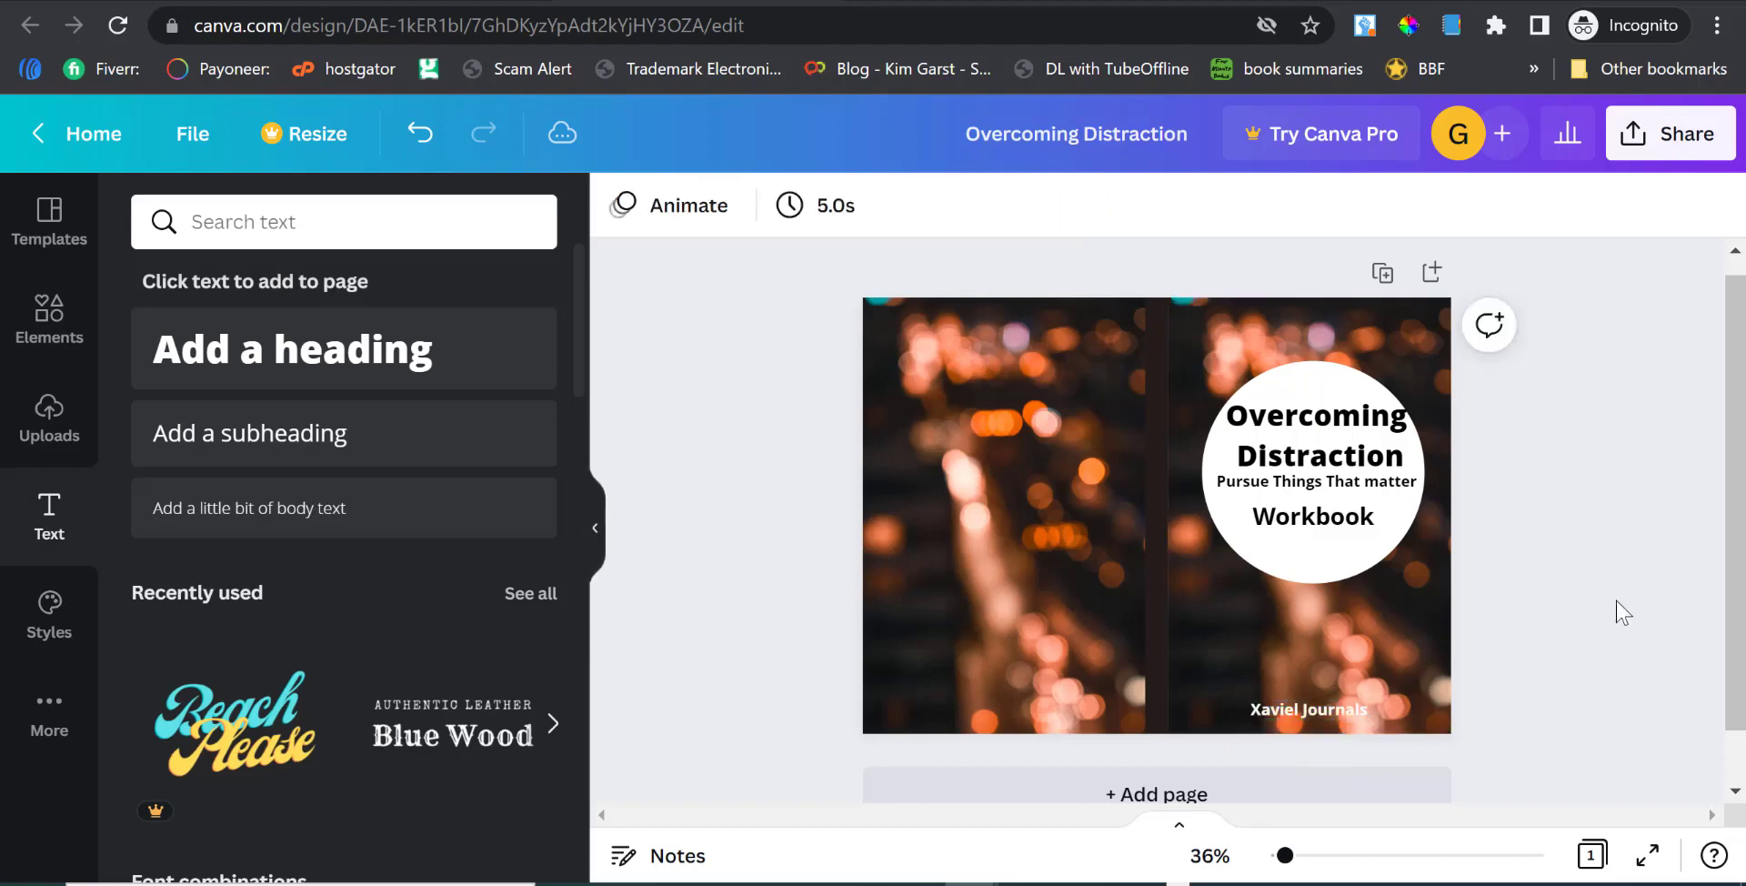
Shift the "Overcoming Distraction" title and its subtitle slightly down inside the white circle, closer to the "Workbook" label.
{"action": "left_click", "coordinate": [1368, 441]}
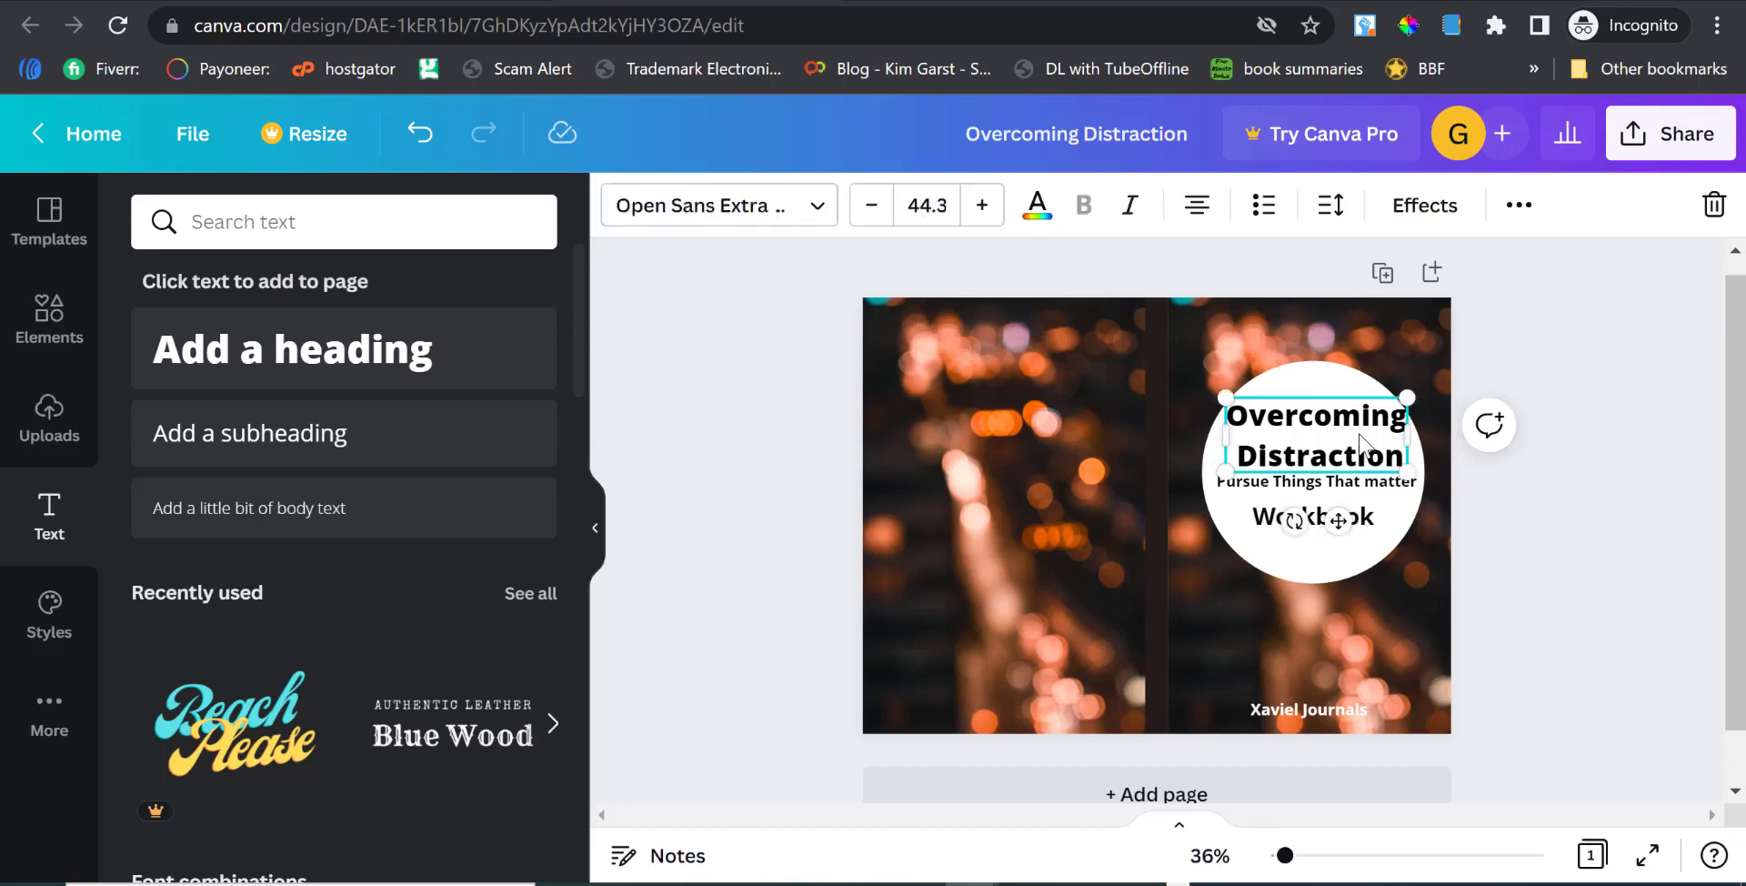
{"action": "left_click_drag", "start_coordinate": [1360, 434], "coordinate": [1336, 495]}
{"action": "left_click", "coordinate": [1338, 484]}
{"action": "left_click", "coordinate": [1613, 494]}
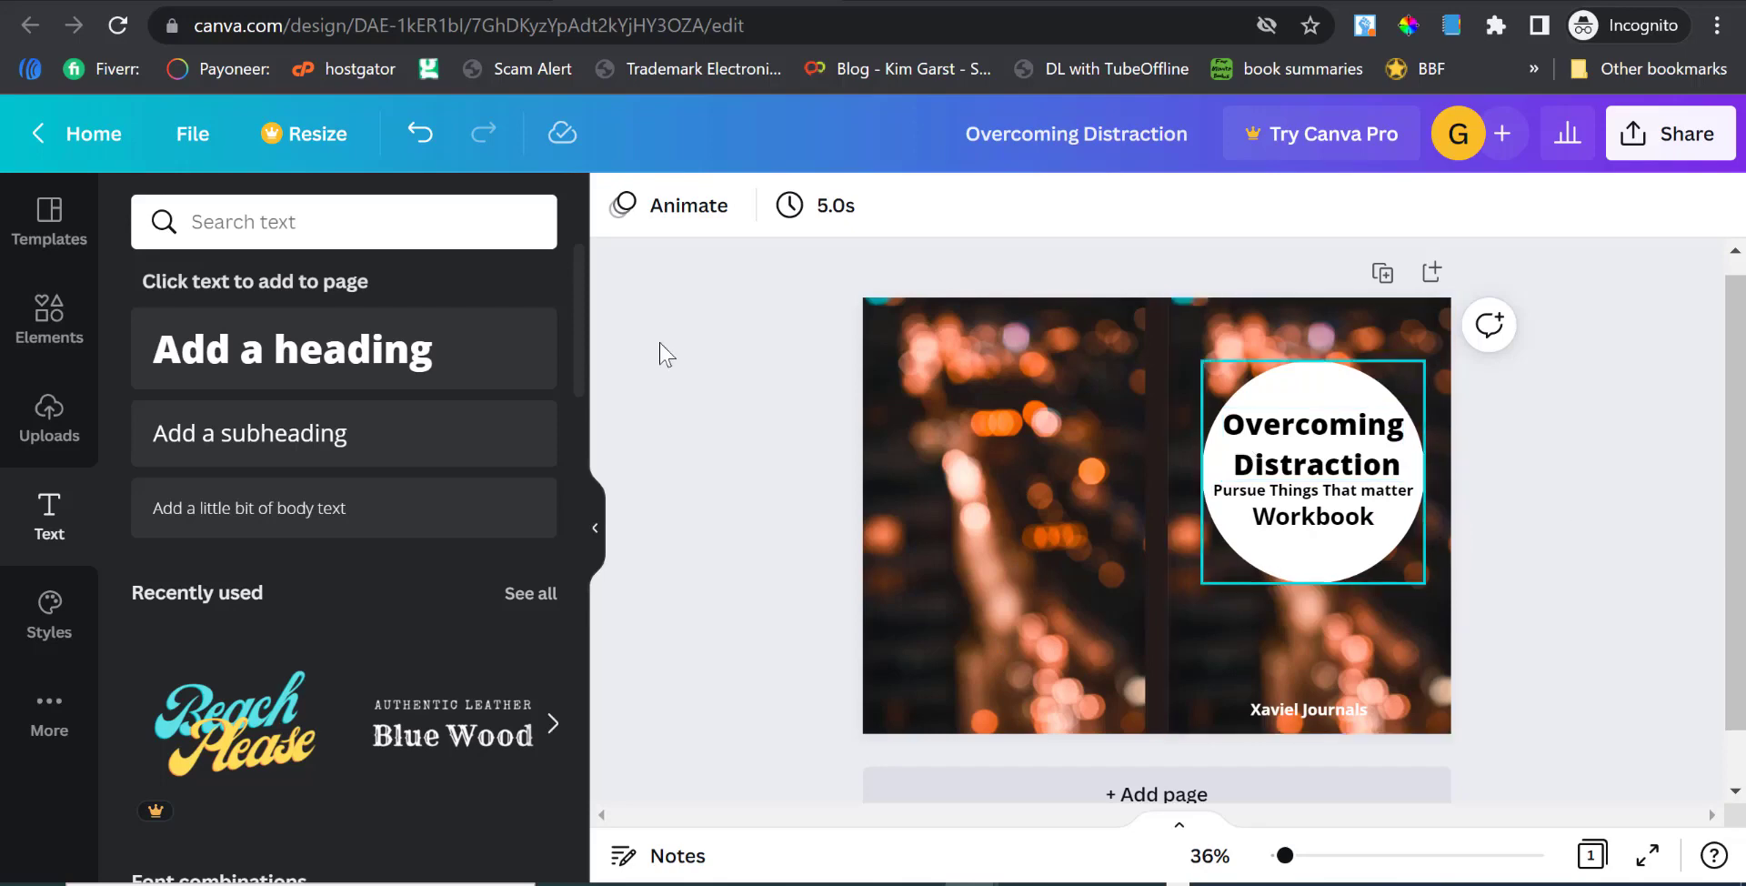
Switch to Amazon and look through the journal search results for comparable covers, including the Depression Journal, returning to the search field.
{"action": "left_click", "coordinate": [168, 1]}
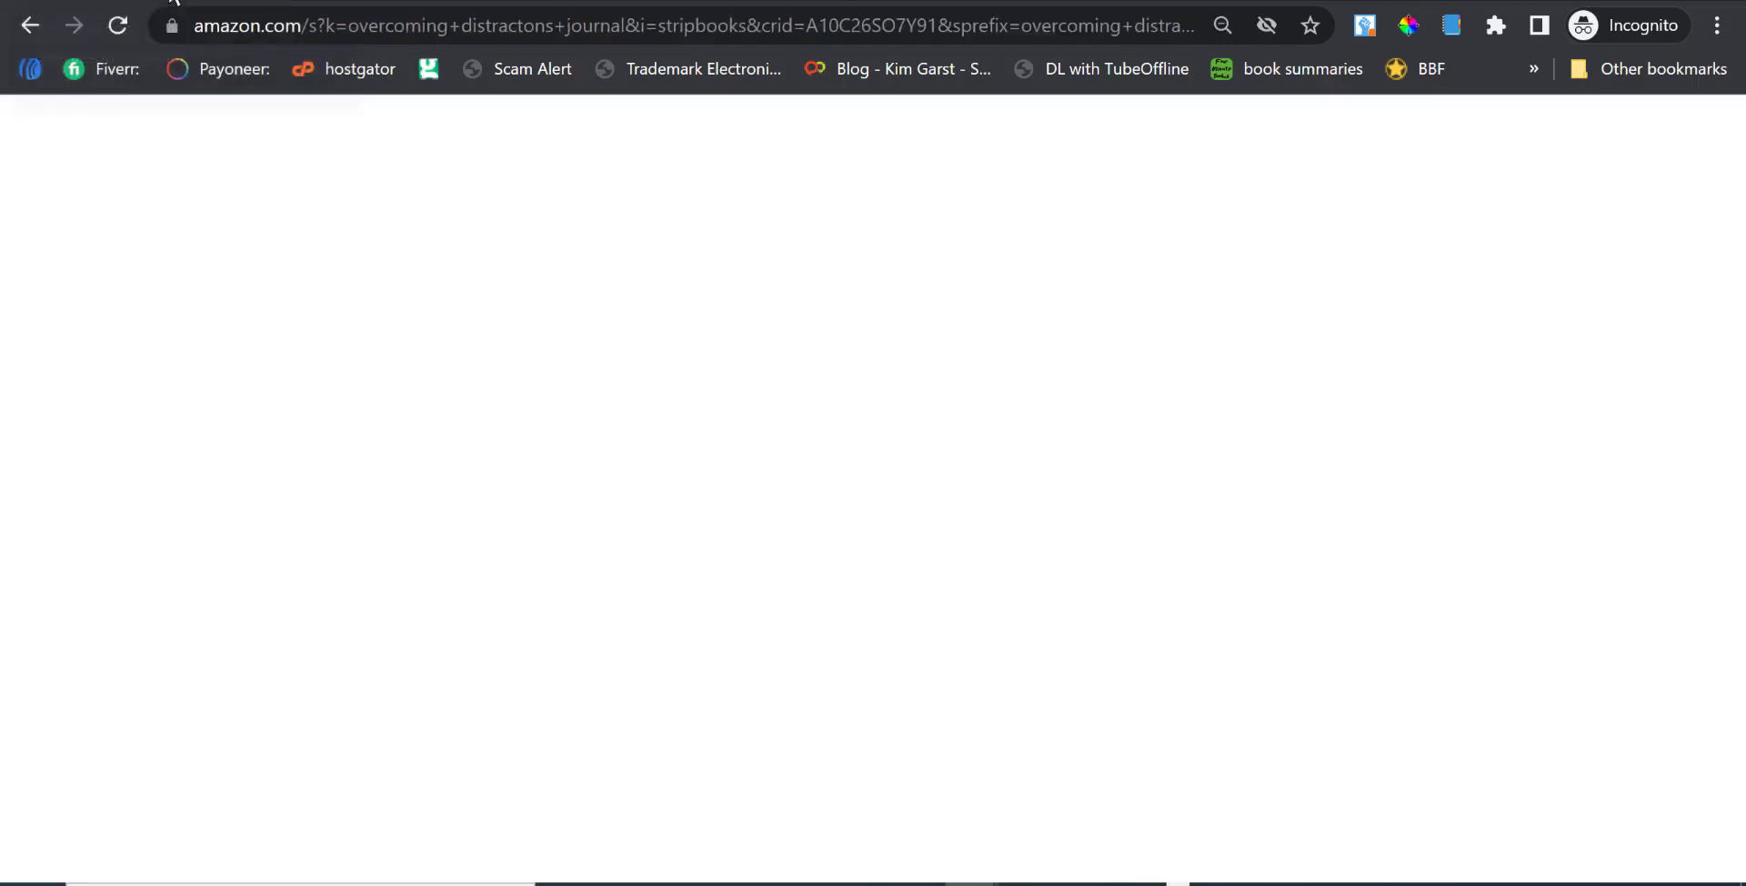
{"action": "scroll", "coordinate": [880, 549], "scroll_direction": "down", "scroll_amount": 15}
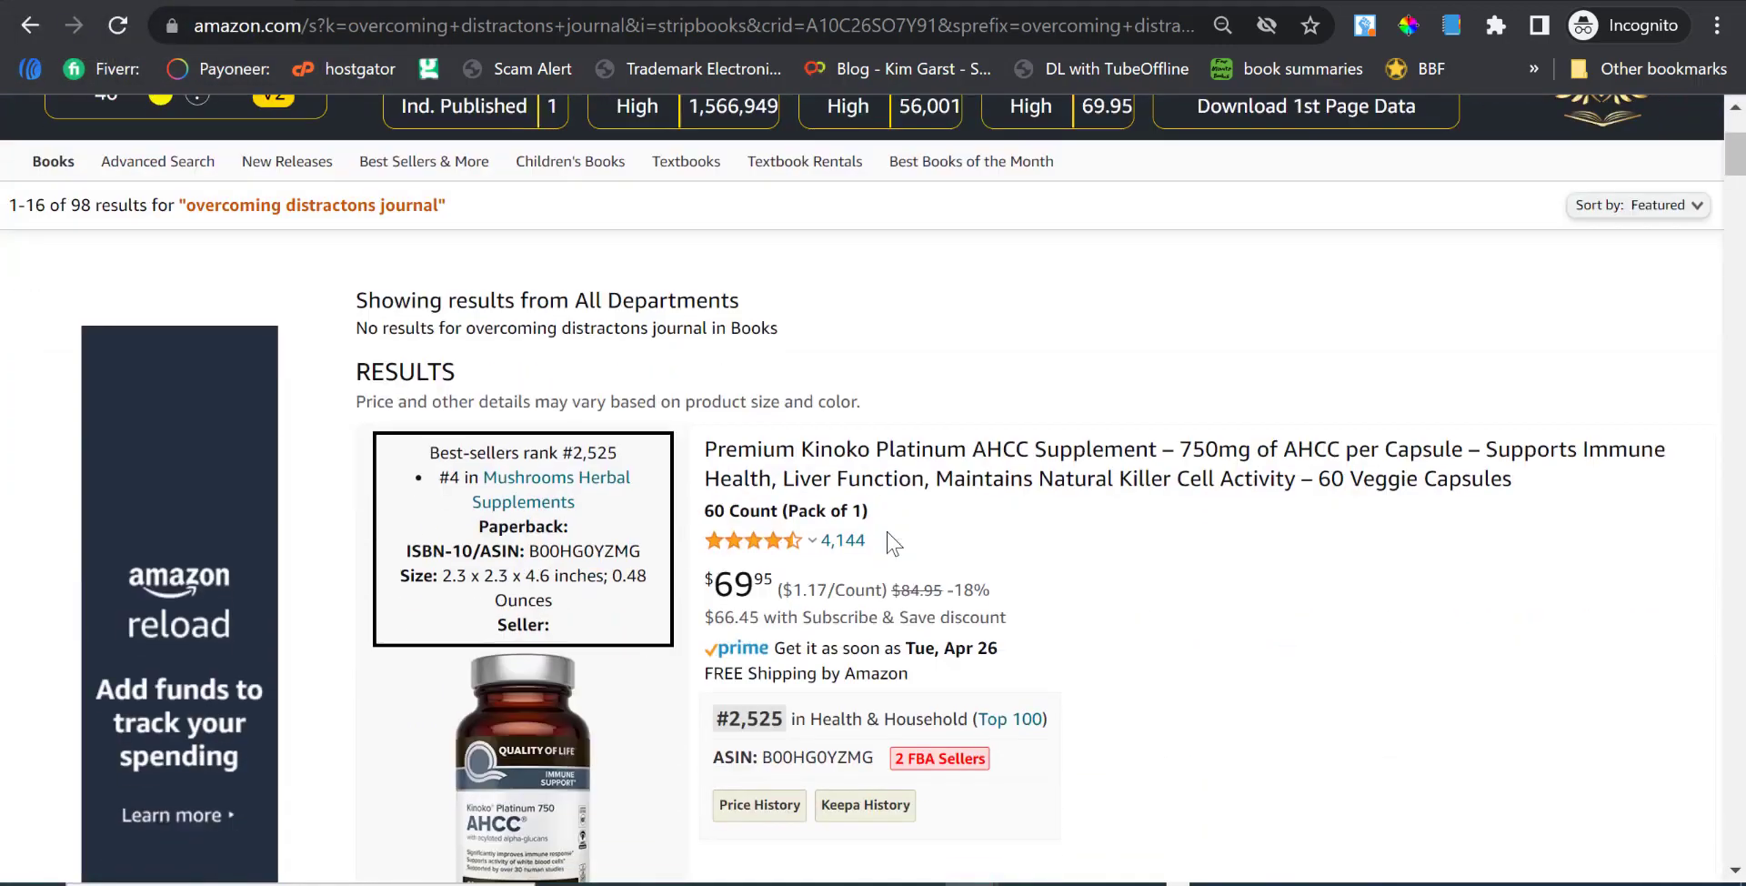
{"action": "scroll", "coordinate": [871, 548], "scroll_direction": "down", "scroll_amount": 20}
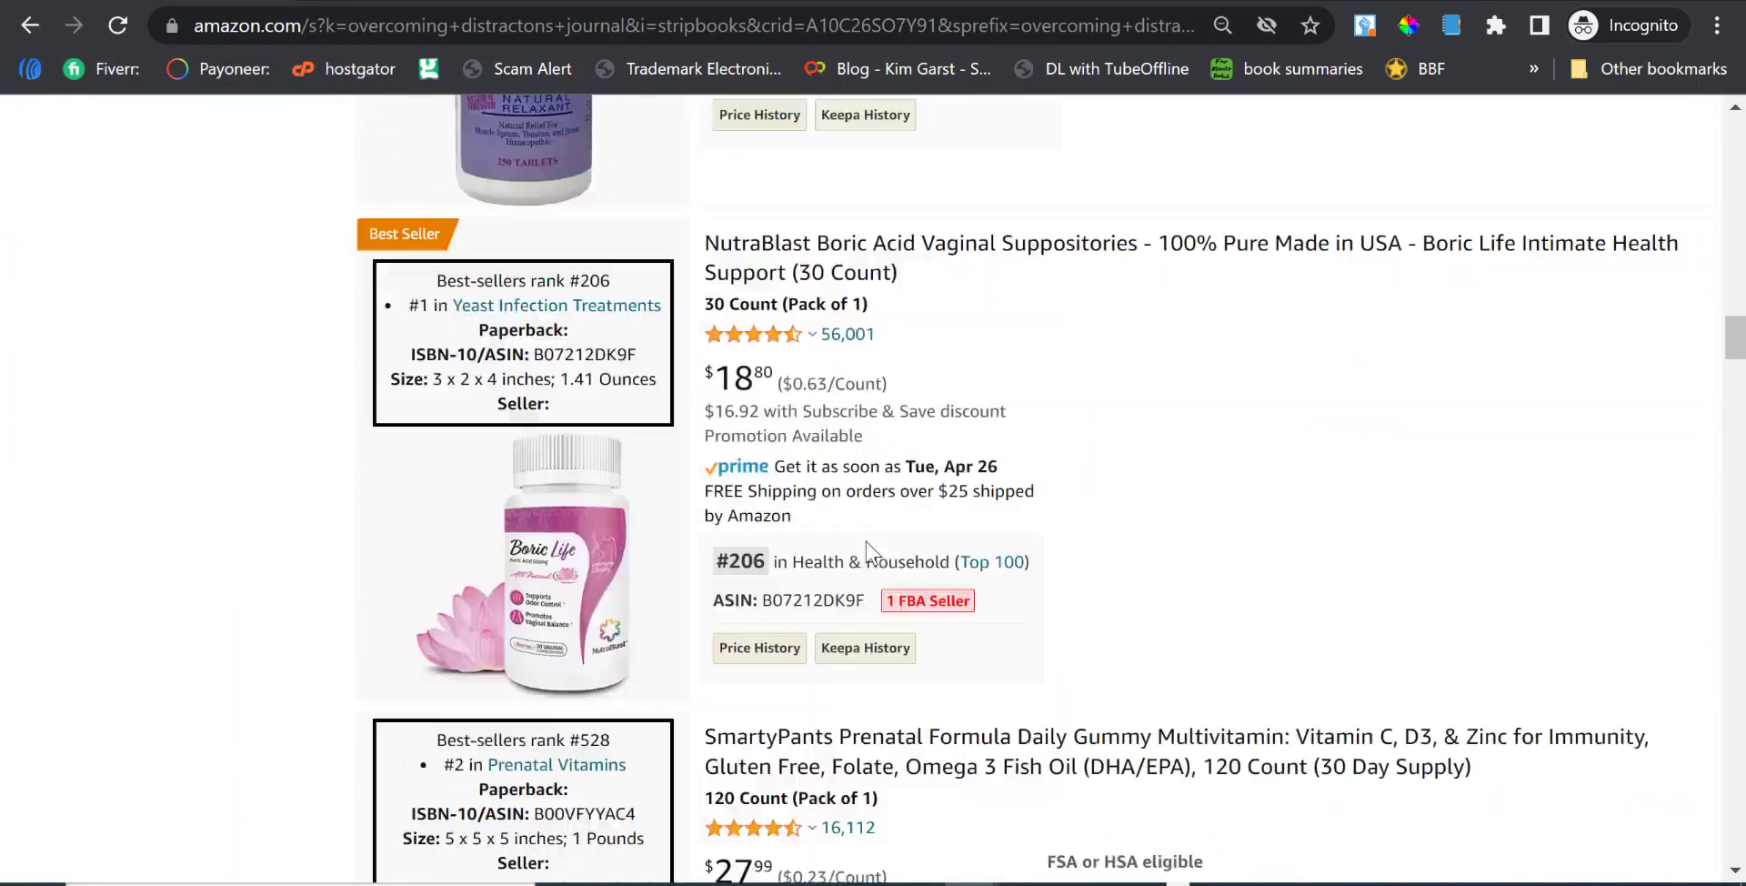
{"action": "scroll", "coordinate": [871, 548], "scroll_direction": "down", "scroll_amount": 20}
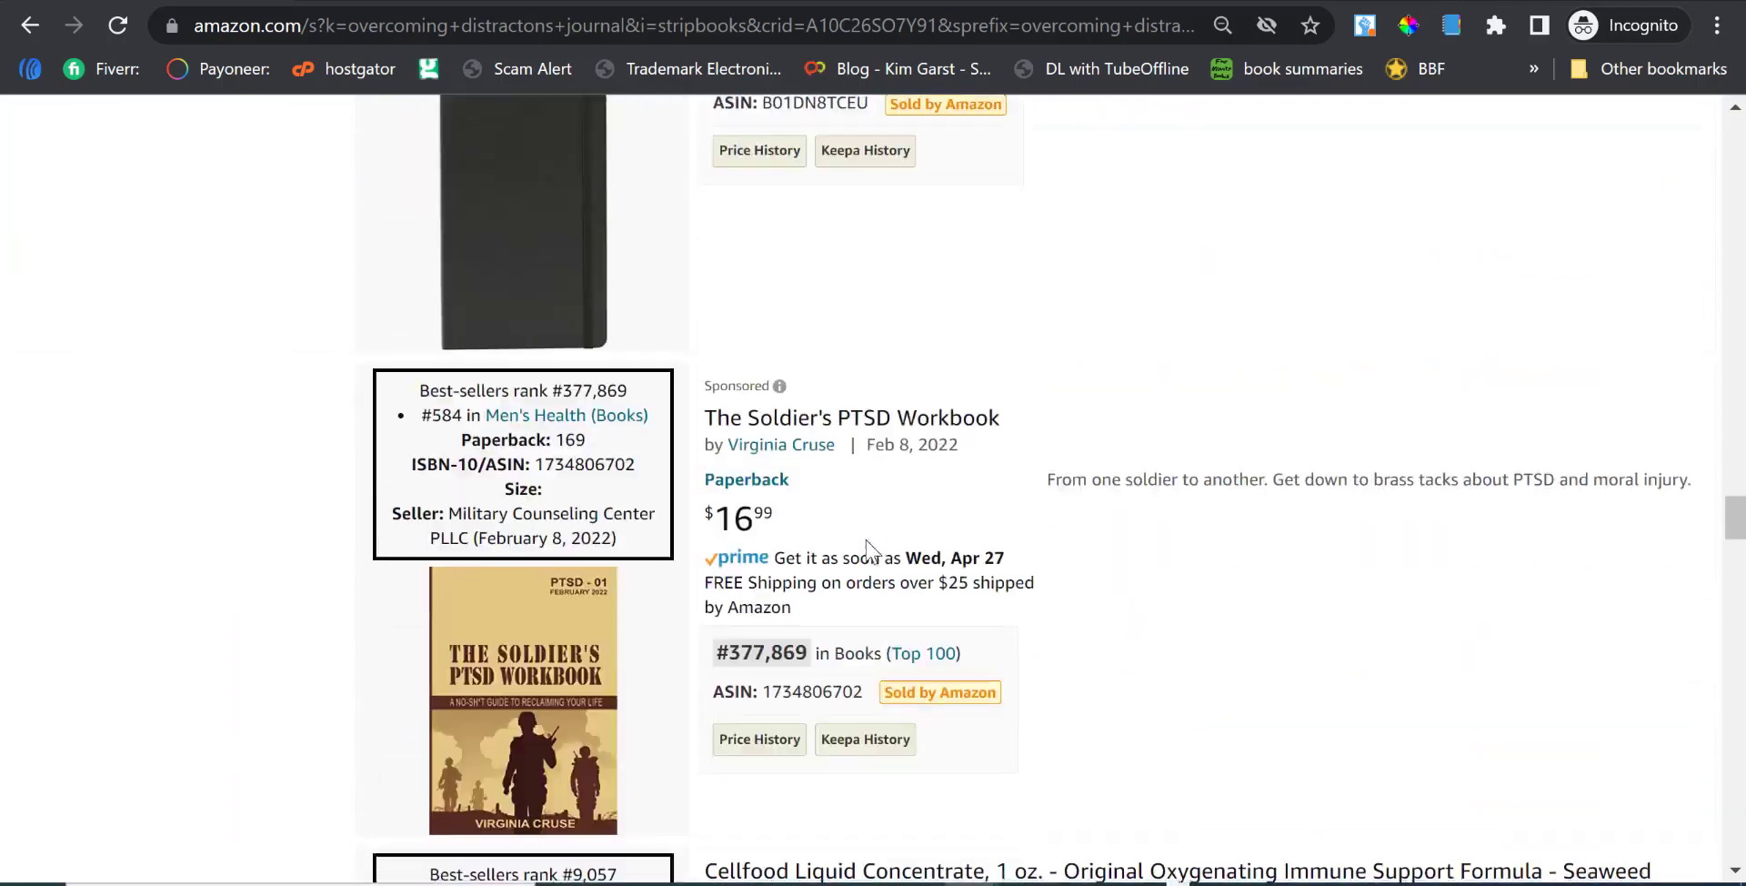
{"action": "scroll", "coordinate": [871, 548], "scroll_direction": "down", "scroll_amount": 10}
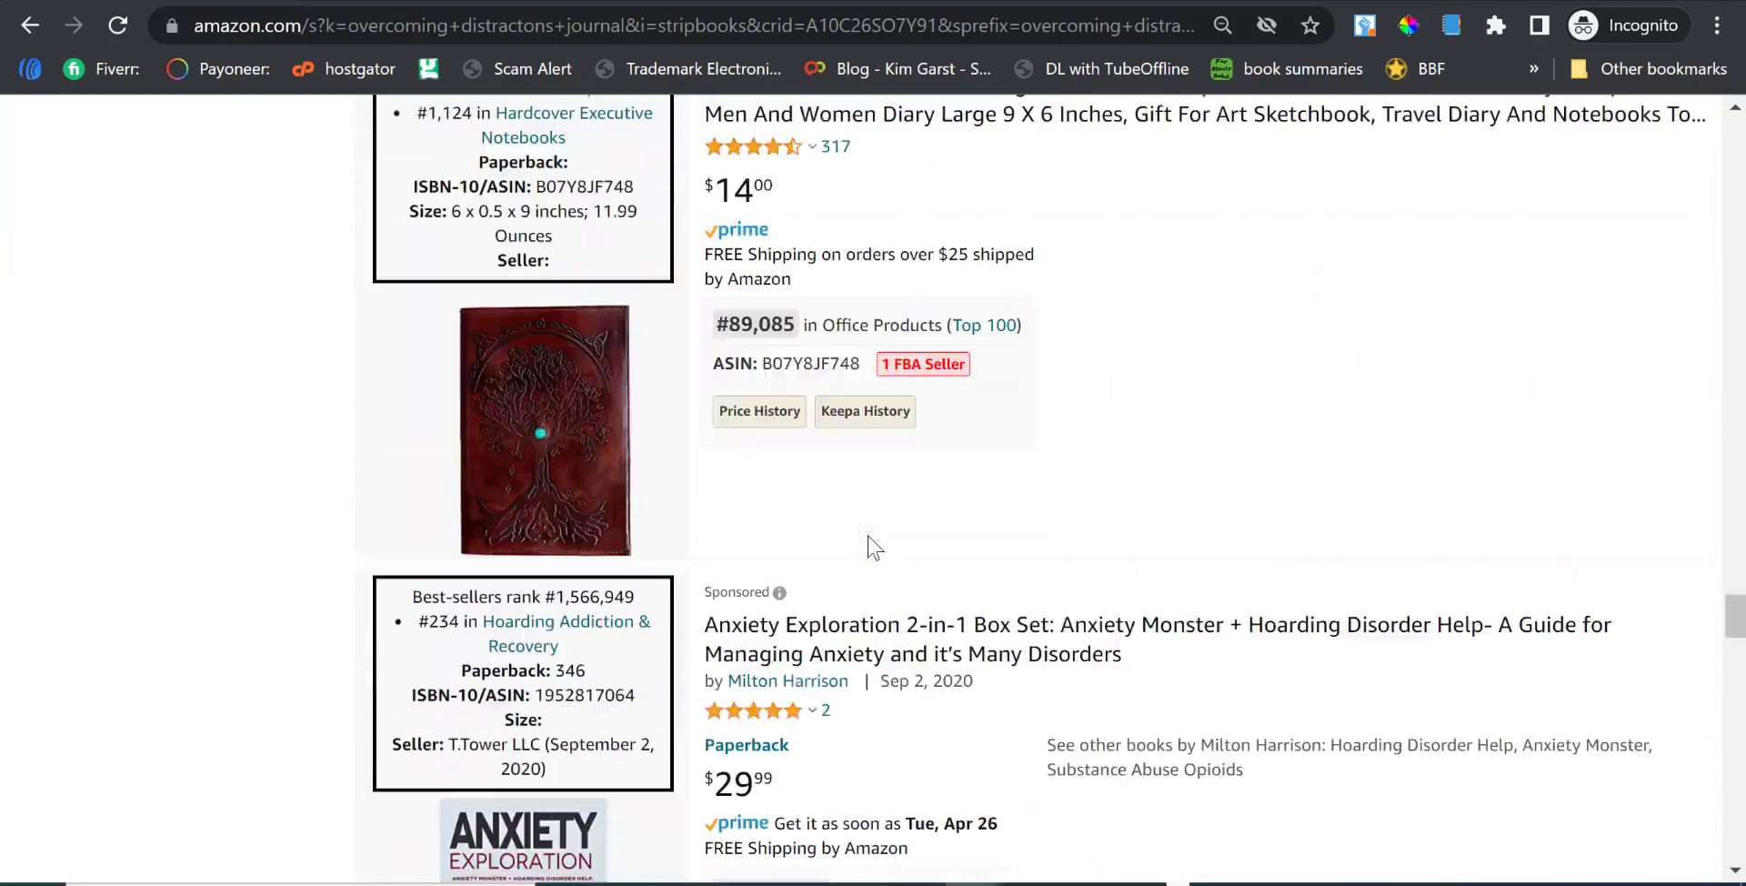
{"action": "scroll", "coordinate": [877, 537], "scroll_direction": "down", "scroll_amount": 10}
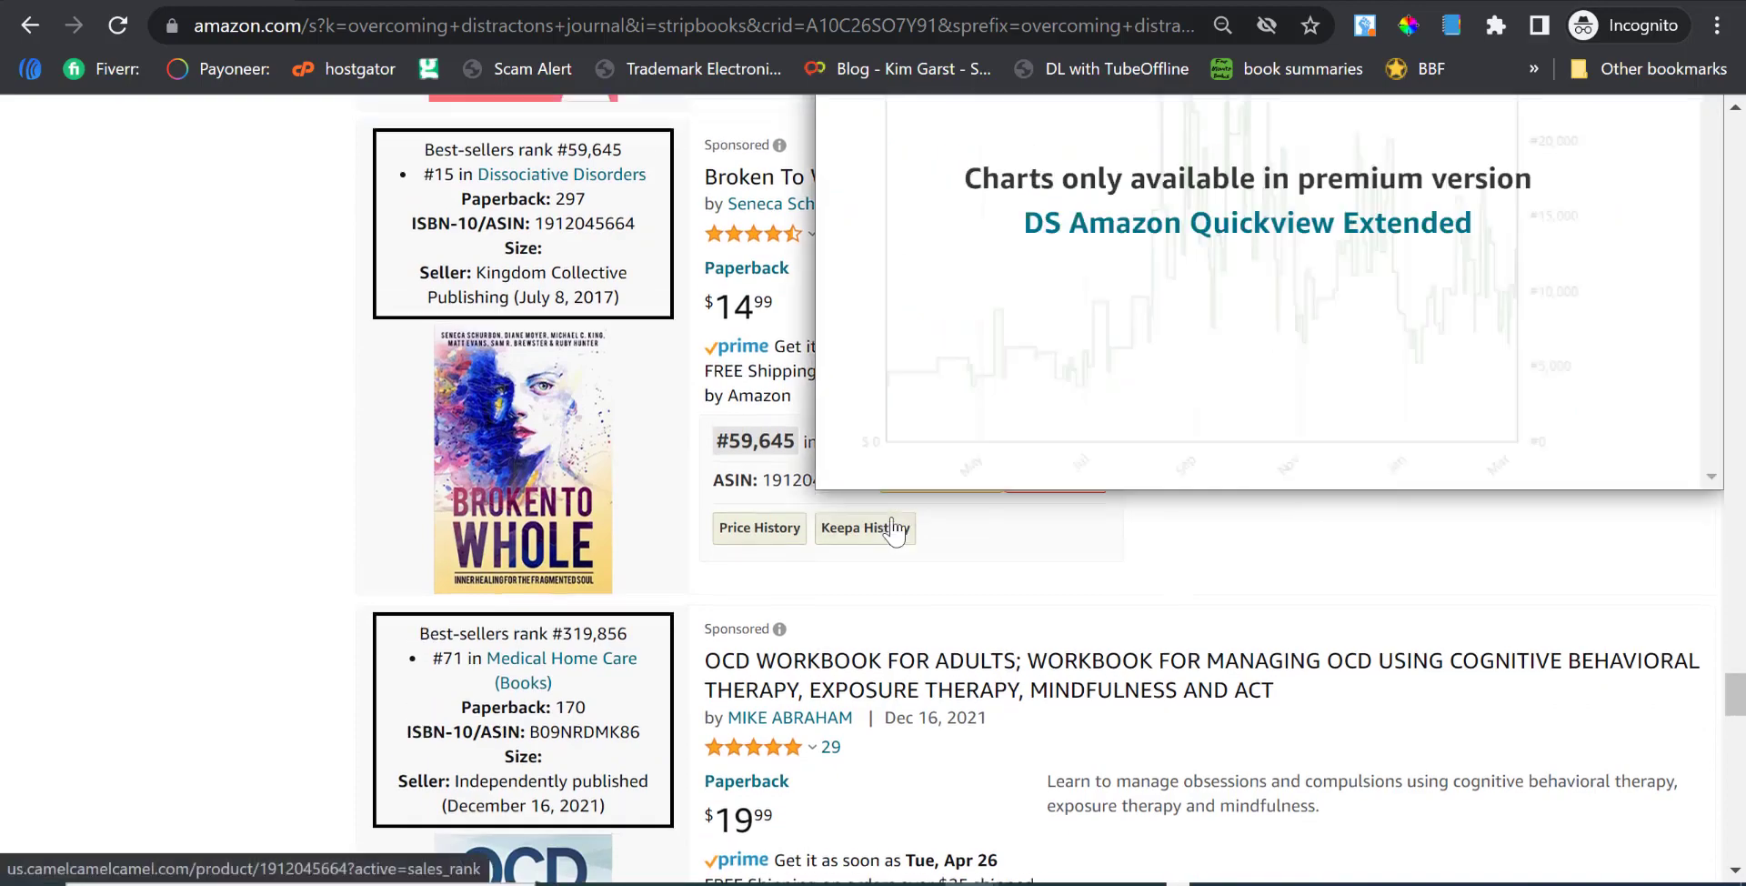
{"action": "scroll", "coordinate": [891, 518], "scroll_direction": "up", "scroll_amount": 6}
{"action": "scroll", "coordinate": [543, 344], "scroll_direction": "down", "scroll_amount": 2}
{"action": "mouse_move", "coordinate": [543, 344]}
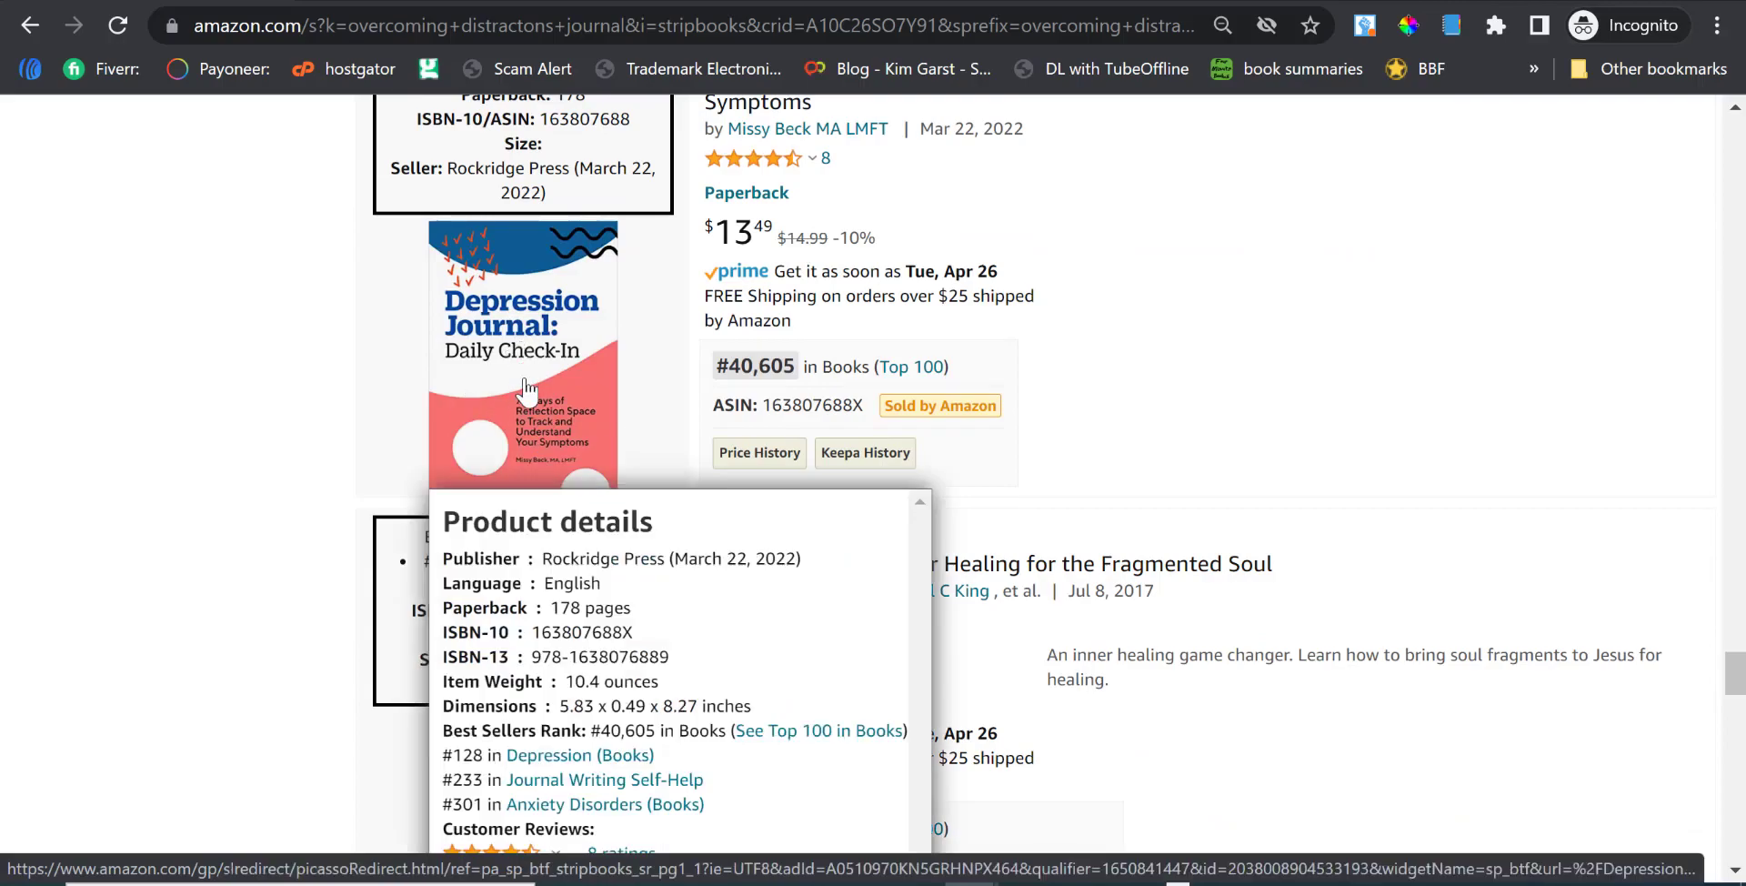
{"action": "scroll", "coordinate": [1318, 389], "scroll_direction": "down", "scroll_amount": 20}
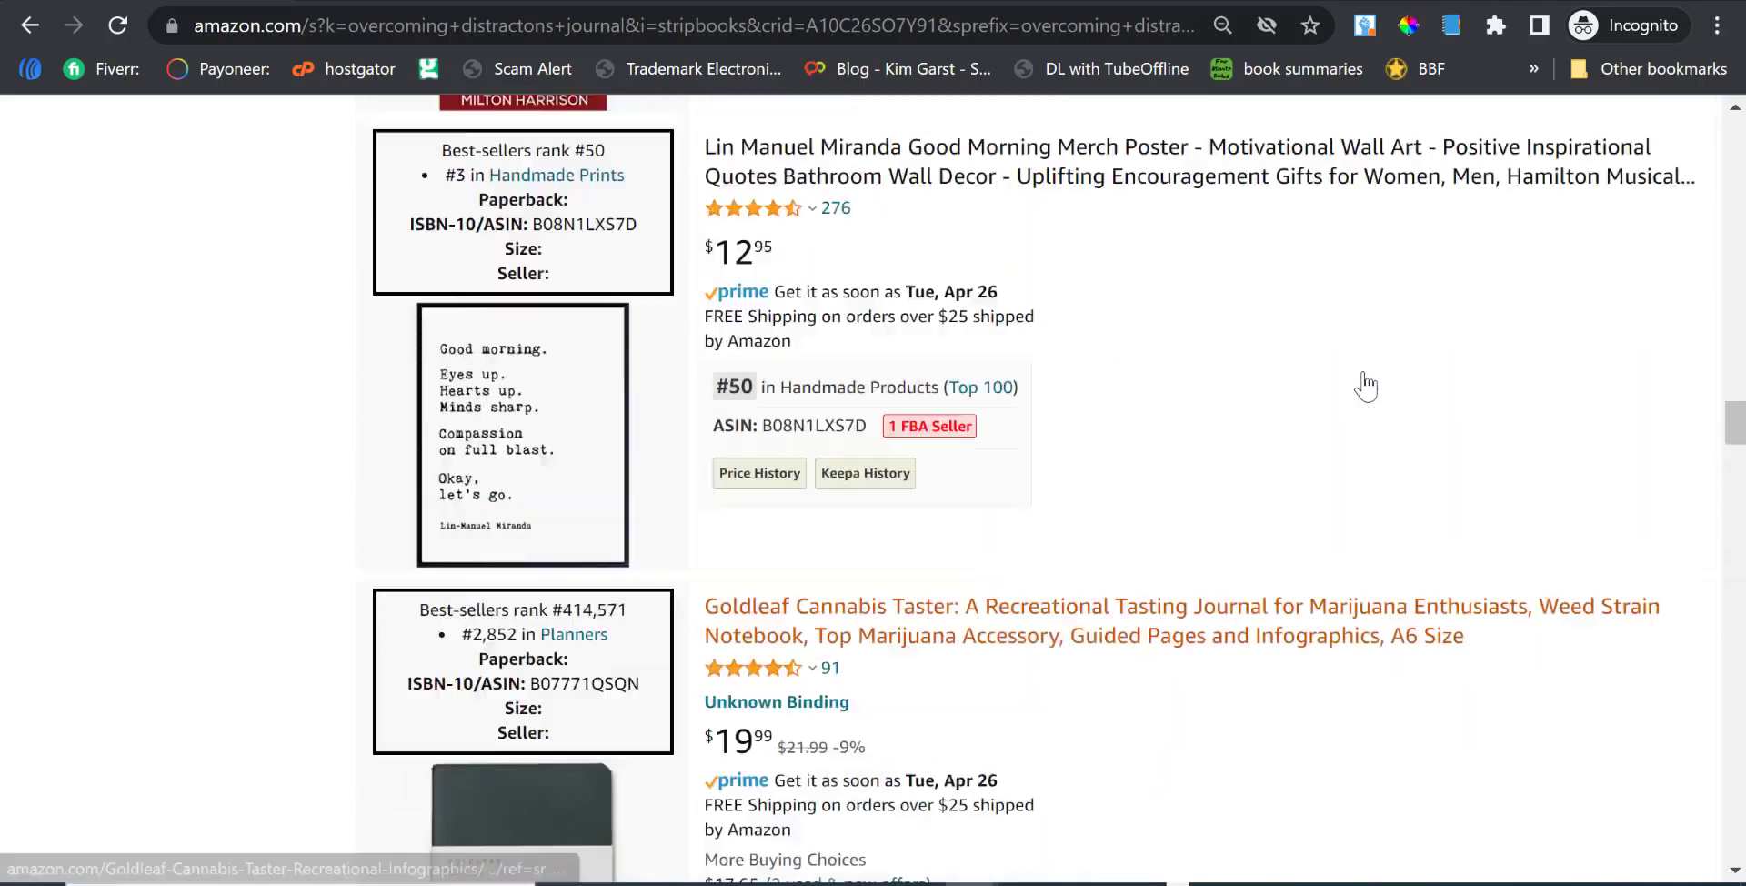
{"action": "scroll", "coordinate": [1364, 387], "scroll_direction": "up", "scroll_amount": 20}
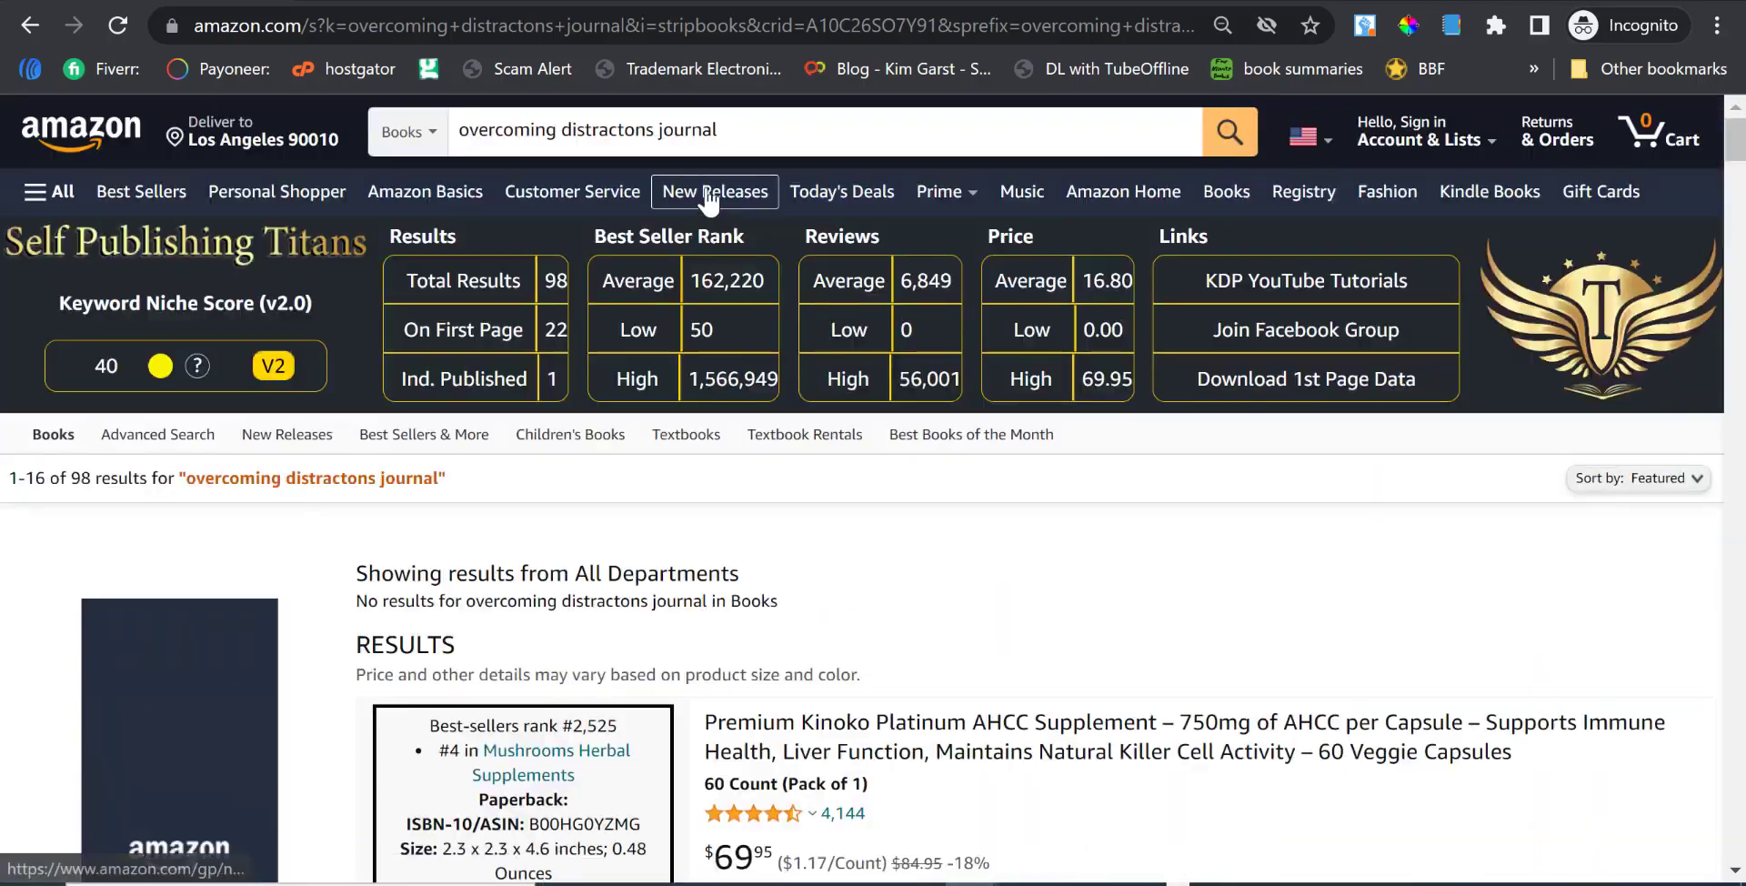
Correct the Amazon Books search phrase to "overcoming distraction journal" and run the search.
{"action": "left_click", "coordinate": [684, 132]}
{"action": "double_click", "coordinate": [661, 134]}
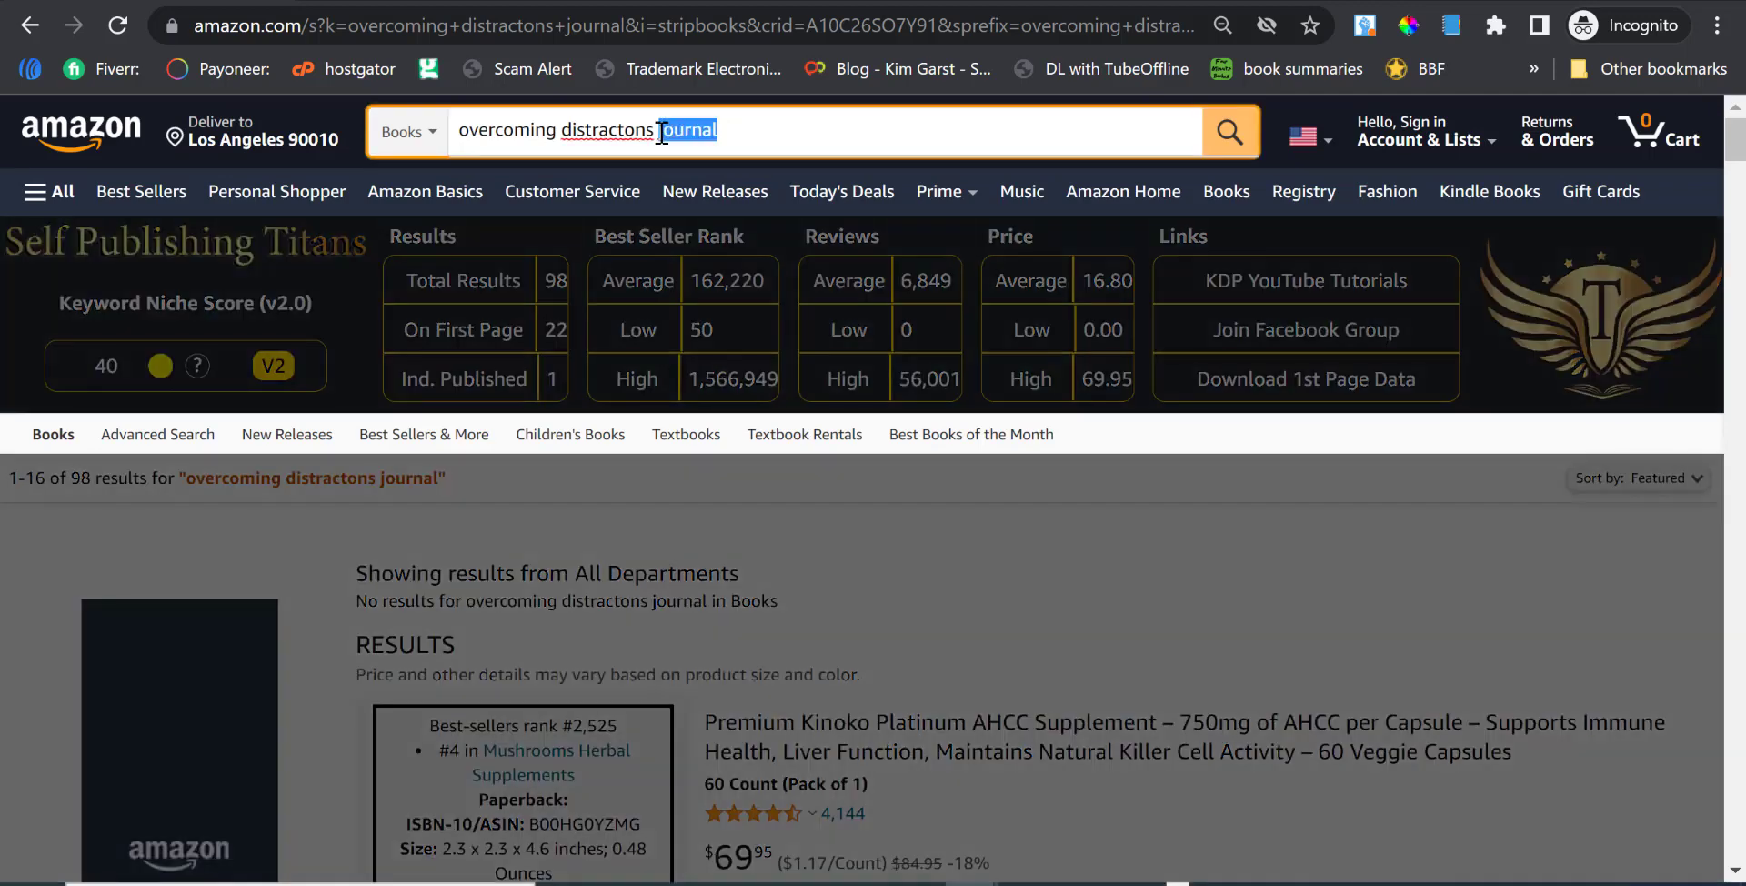
{"action": "left_click", "coordinate": [627, 132]}
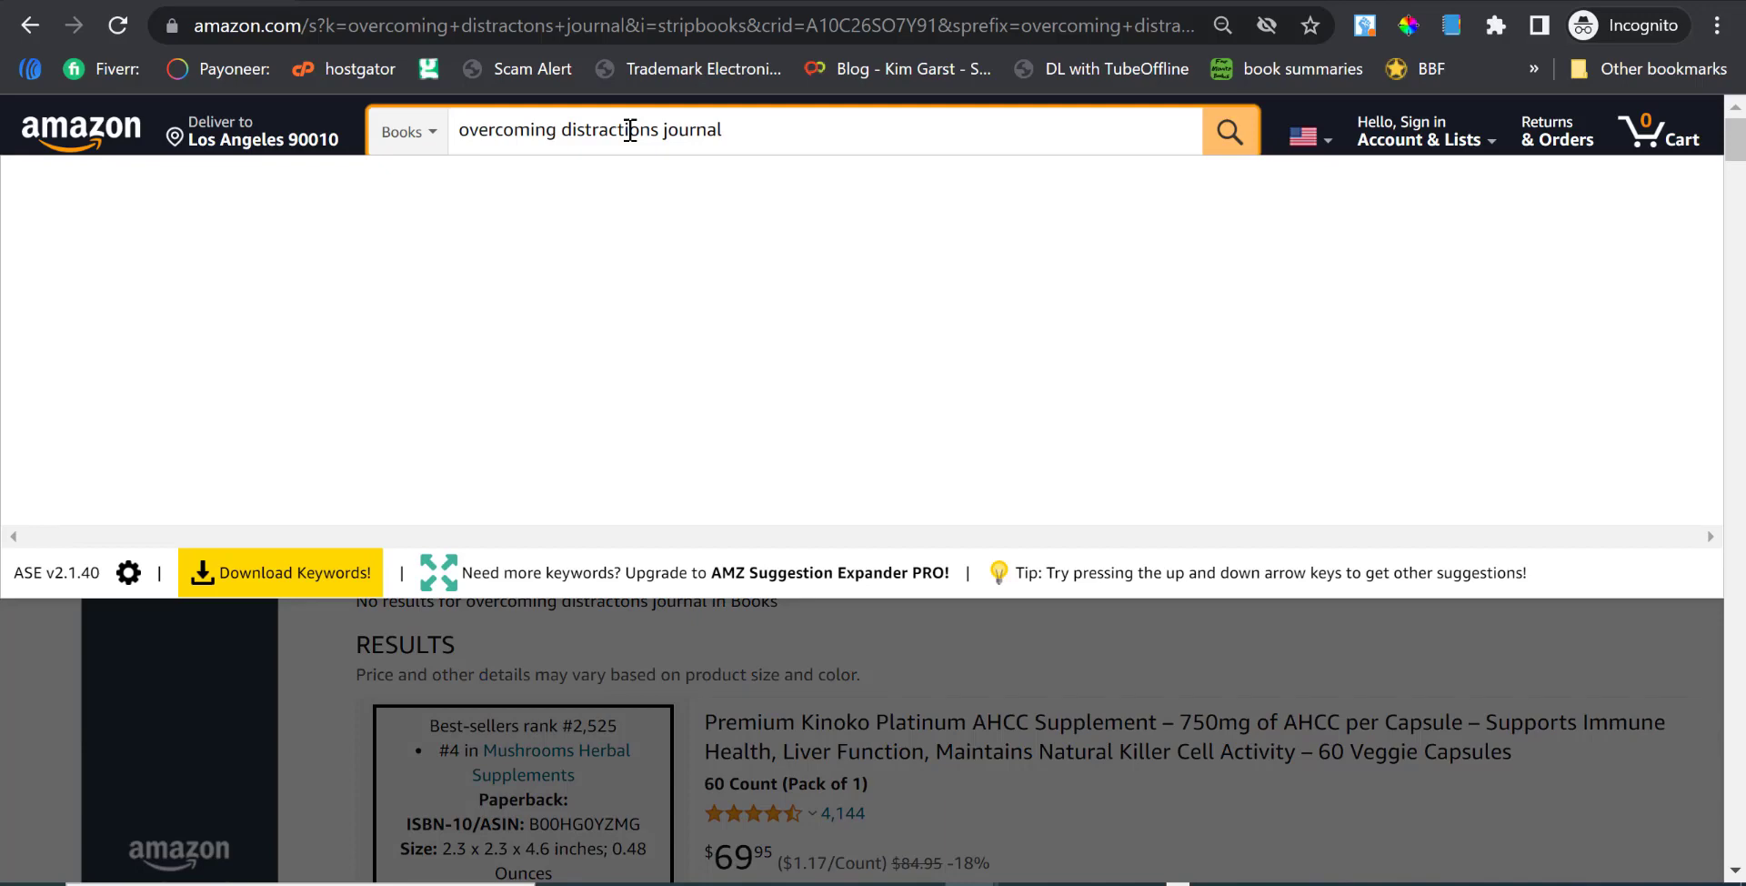
{"action": "key", "text": "BackSpace"}
{"action": "key", "text": "Return"}
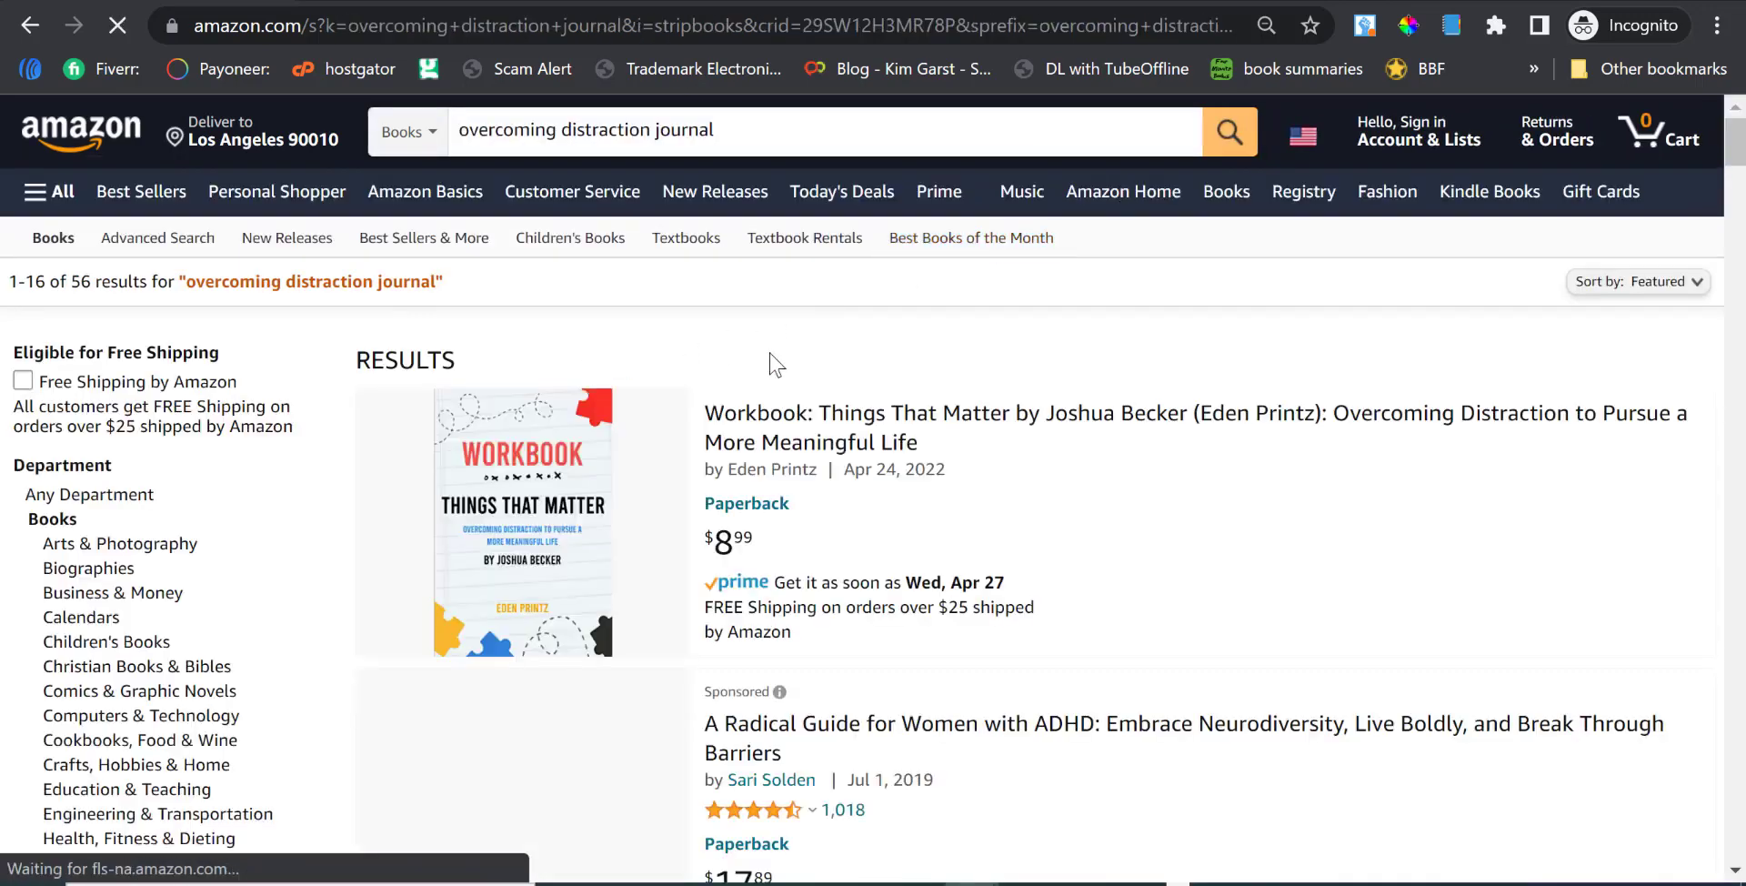
Examine the covers in the new search results, from the Anxiety Workbook to the "things that matter" notebook.
{"action": "scroll", "coordinate": [773, 364], "scroll_direction": "down", "scroll_amount": 5}
{"action": "scroll", "coordinate": [800, 363], "scroll_direction": "down", "scroll_amount": 5}
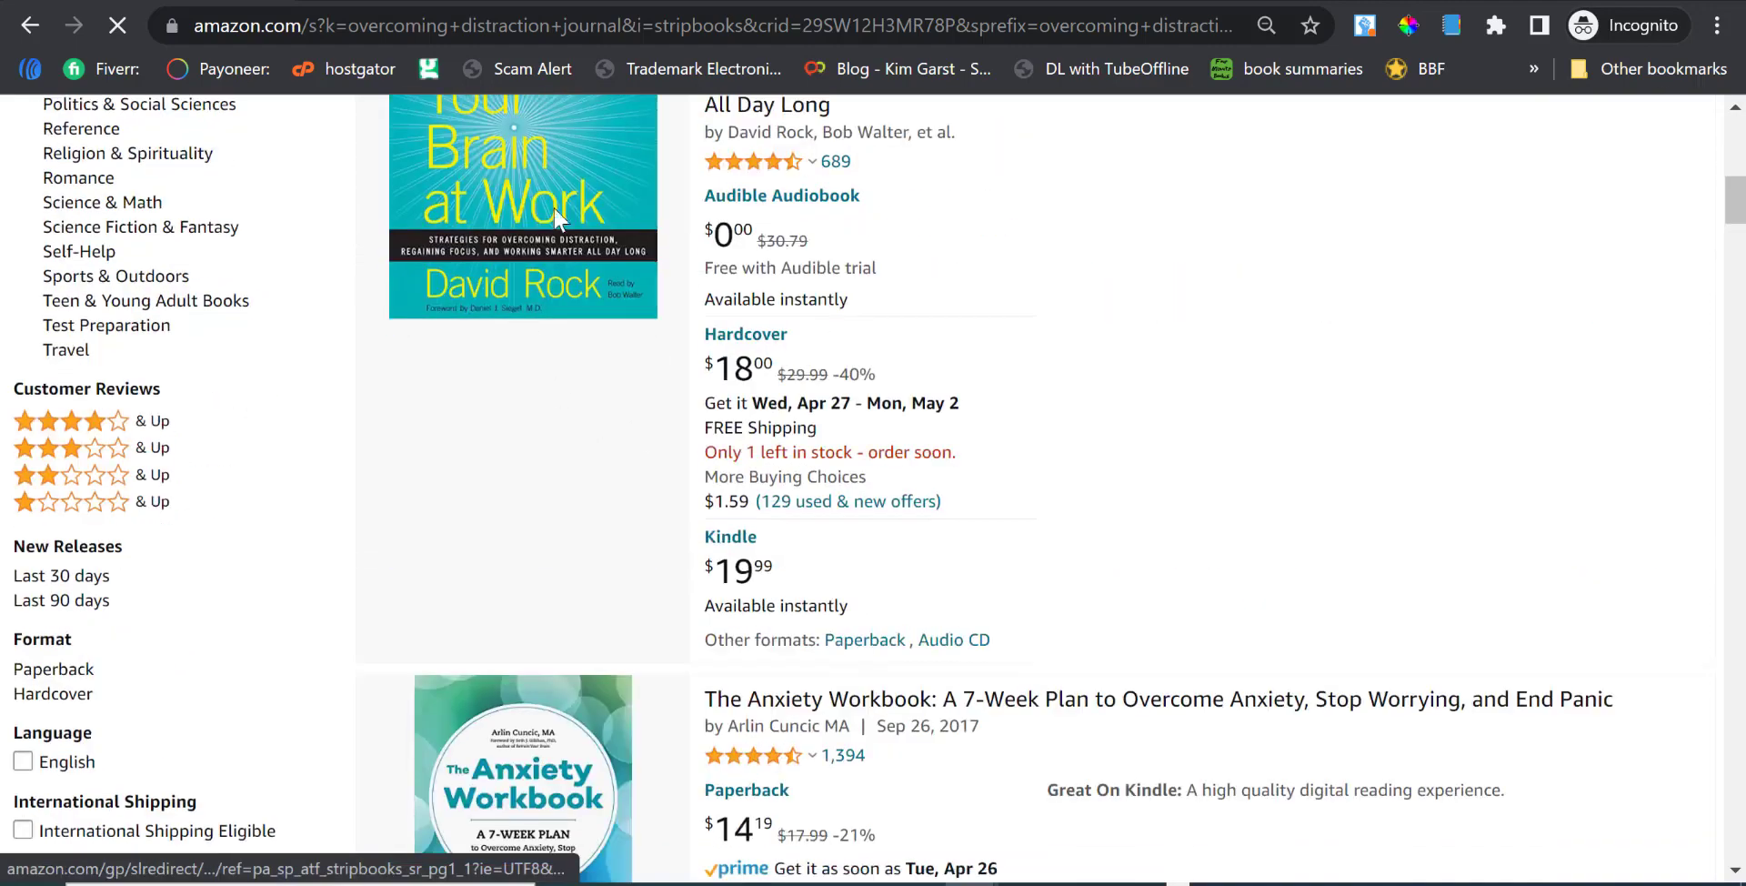
{"action": "scroll", "coordinate": [557, 218], "scroll_direction": "up", "scroll_amount": 2}
{"action": "scroll", "coordinate": [688, 406], "scroll_direction": "down", "scroll_amount": 8}
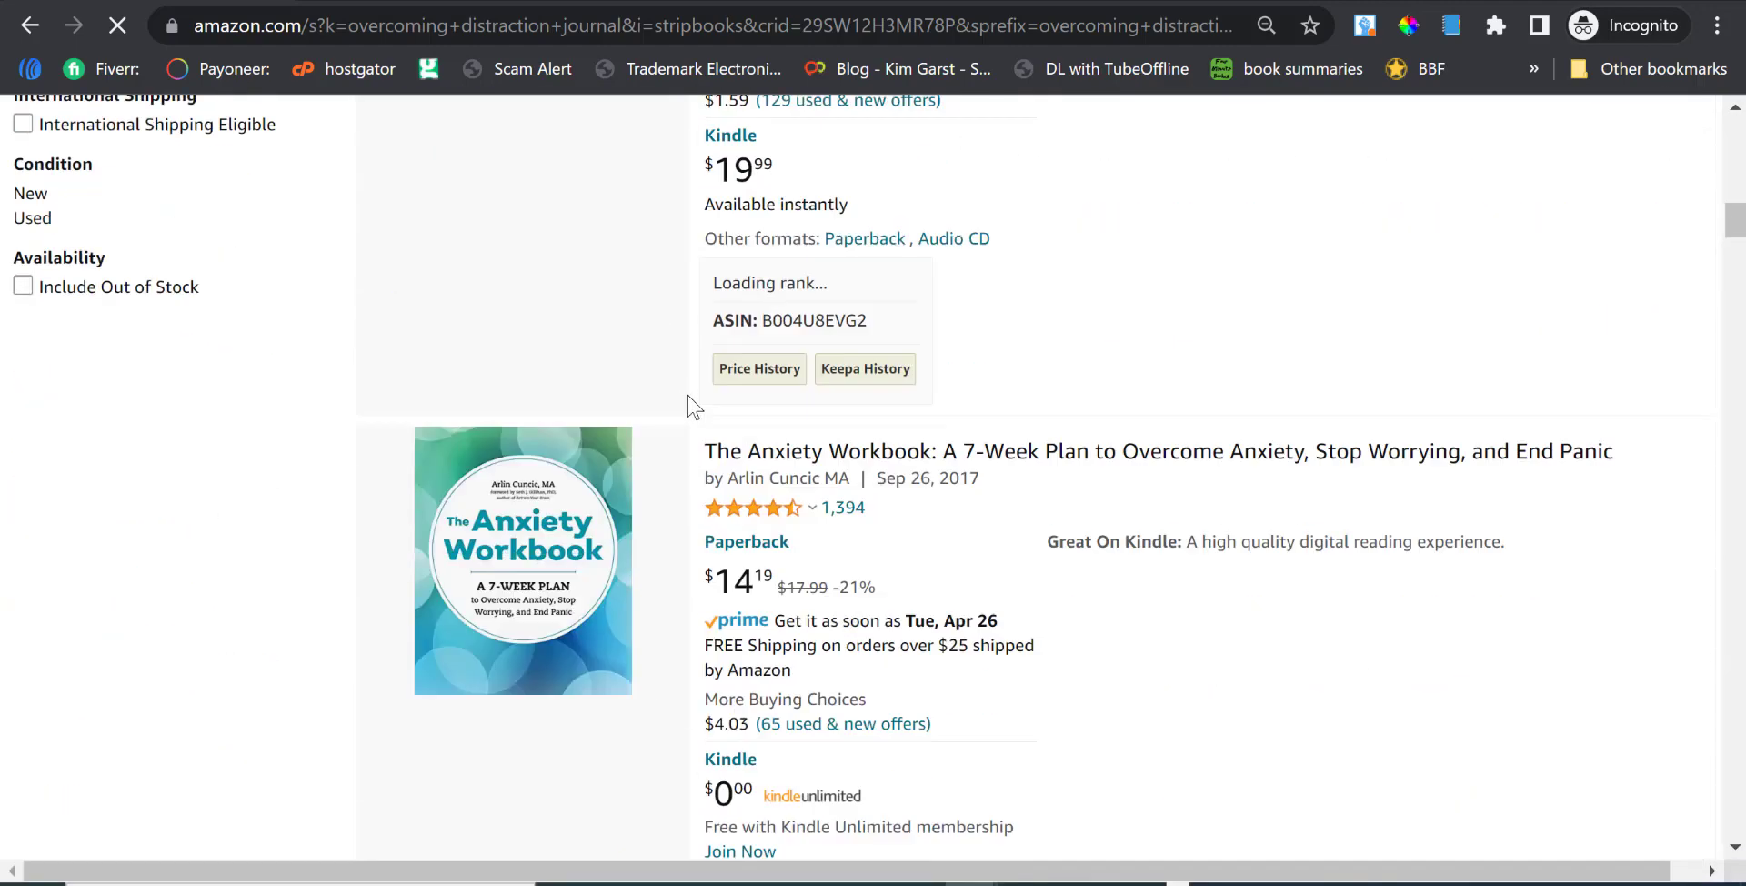
{"action": "scroll", "coordinate": [688, 406], "scroll_direction": "down", "scroll_amount": 1}
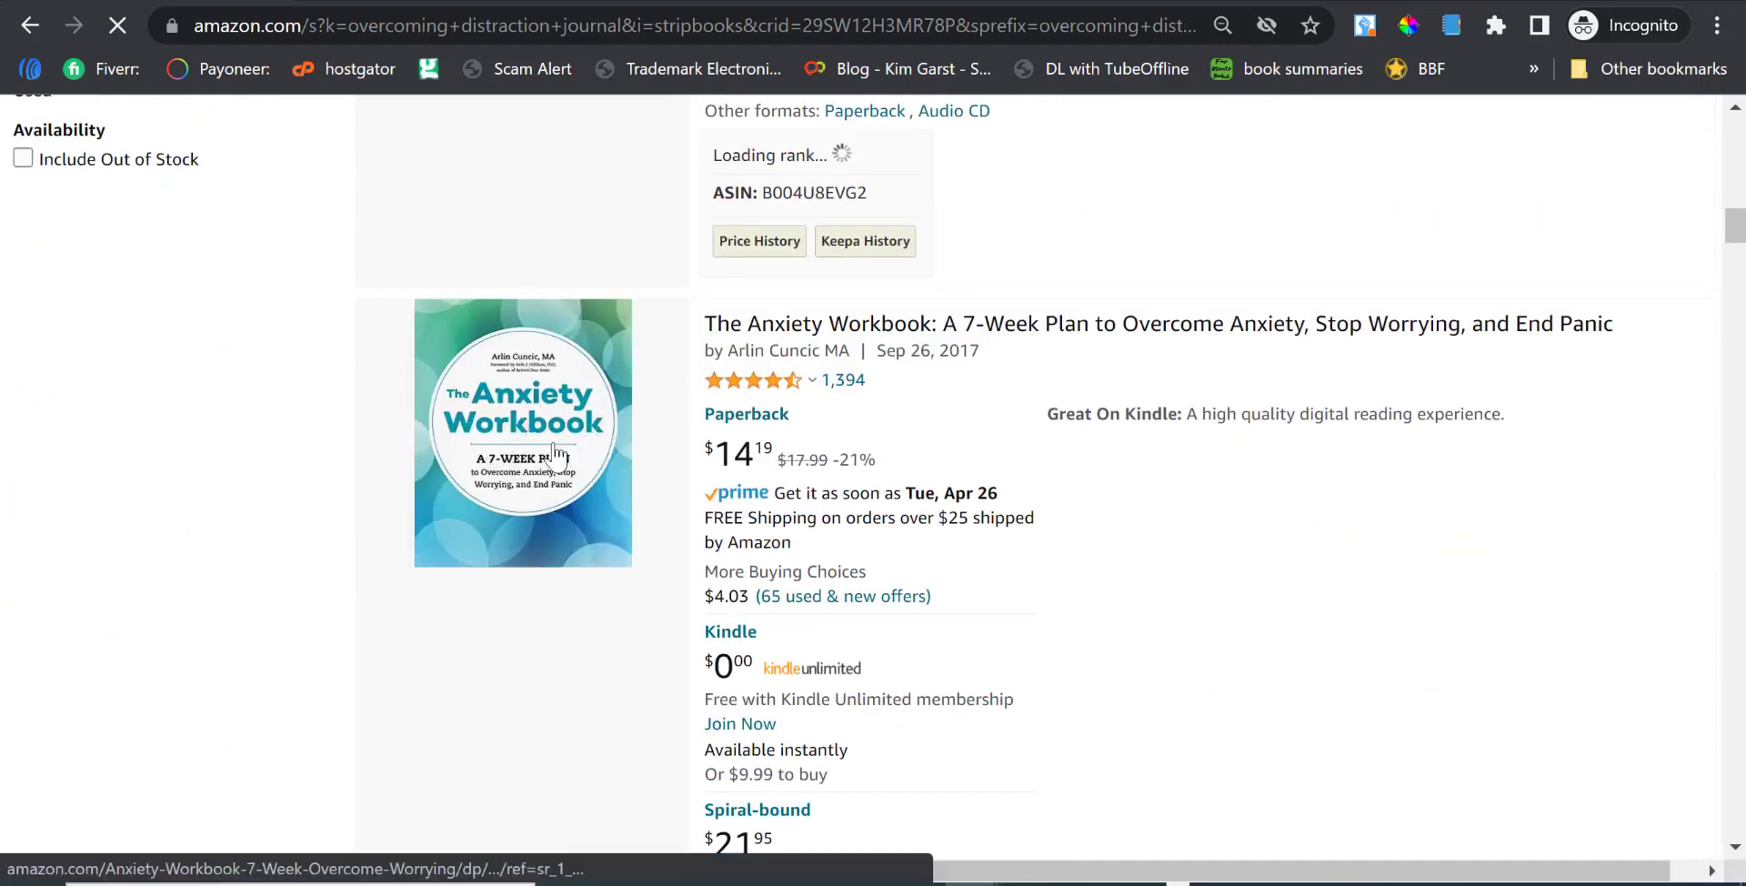
{"action": "scroll", "coordinate": [709, 368], "scroll_direction": "down", "scroll_amount": 5}
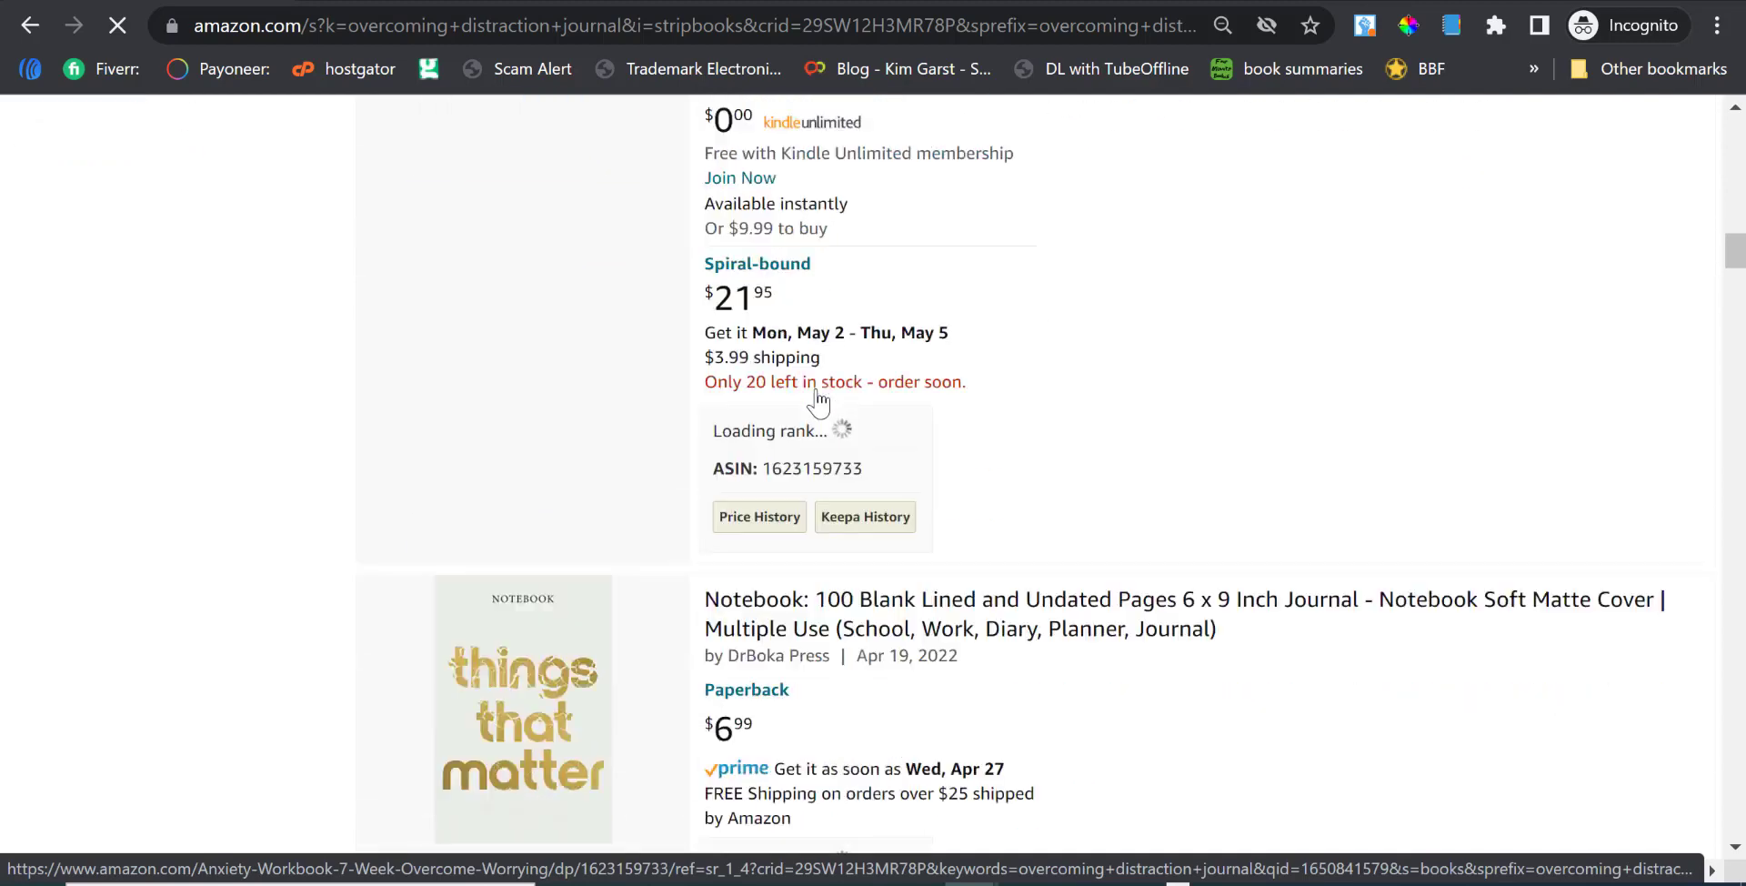
{"action": "scroll", "coordinate": [816, 400], "scroll_direction": "down", "scroll_amount": 3}
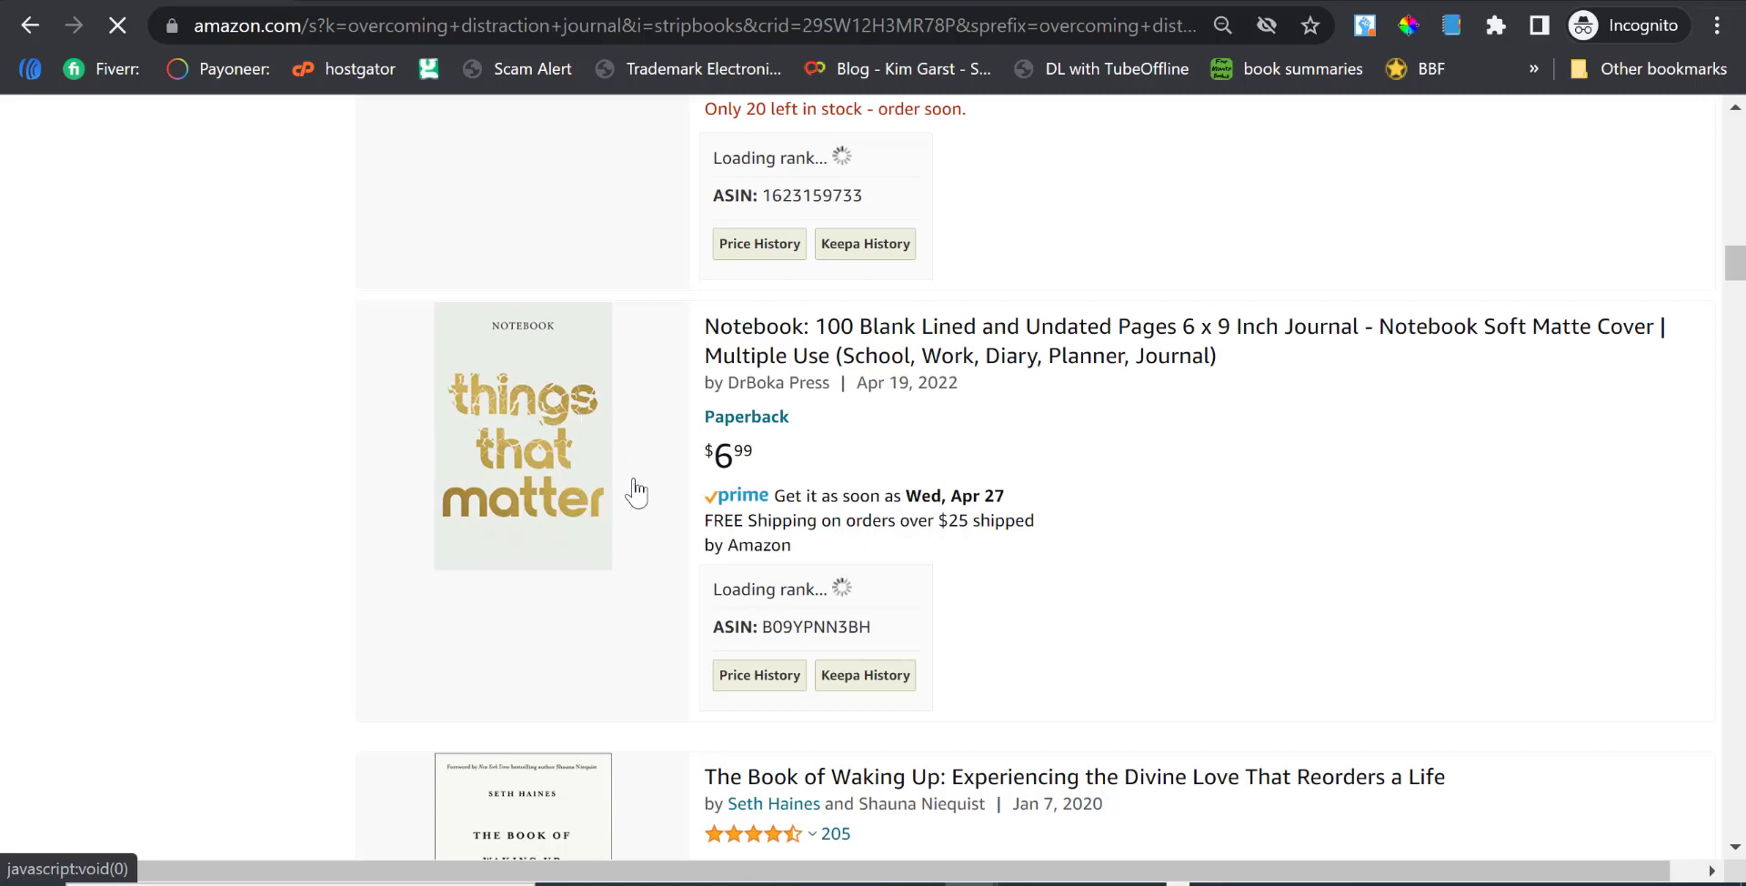
{"action": "scroll", "coordinate": [559, 364], "scroll_direction": "down", "scroll_amount": 3}
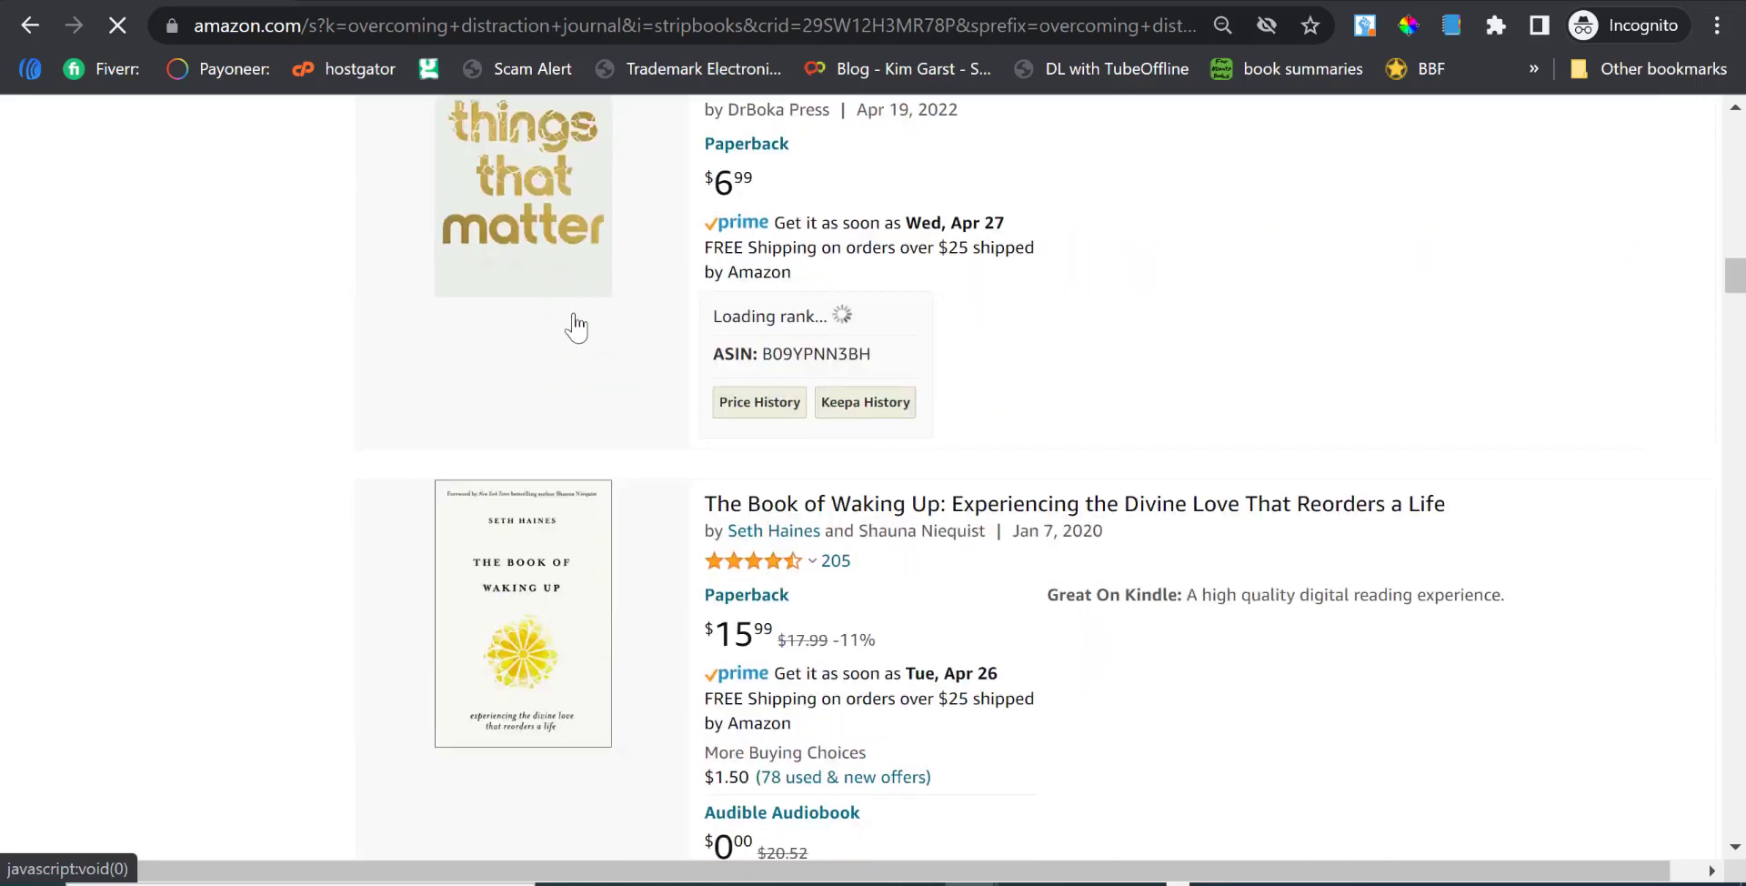
{"action": "scroll", "coordinate": [546, 339], "scroll_direction": "up", "scroll_amount": 3}
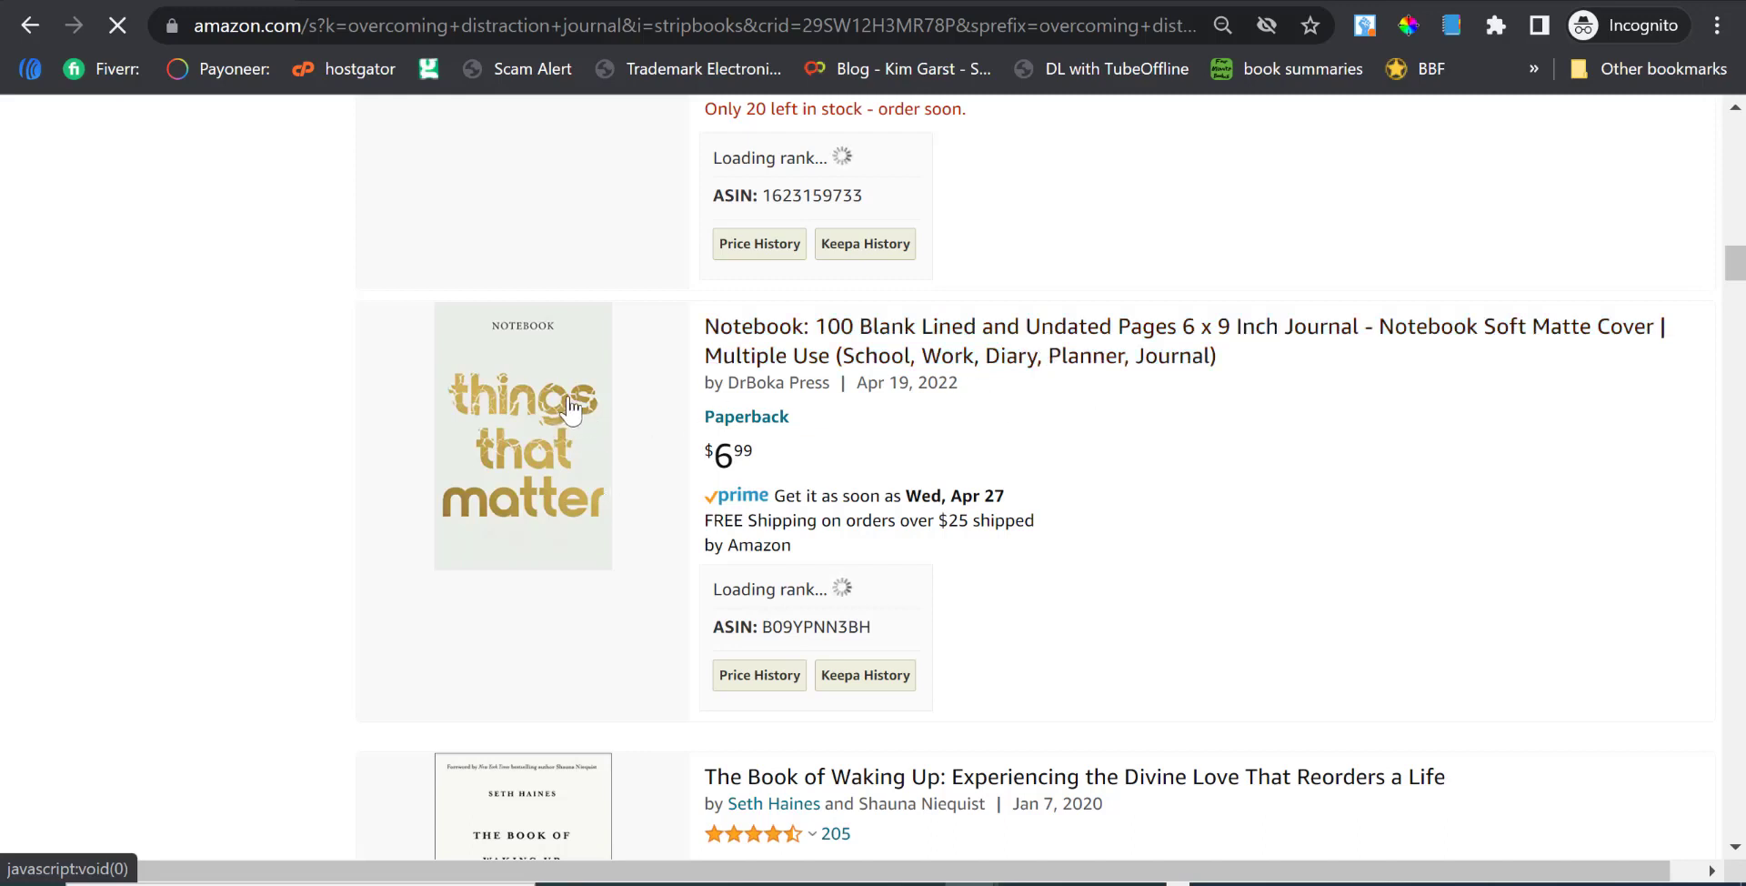
Open the "things that matter" notebook's product page, examine its cover, description and related products, and return to the results.
{"action": "left_click", "coordinate": [997, 346]}
{"action": "scroll", "coordinate": [759, 485], "scroll_direction": "down", "scroll_amount": 5}
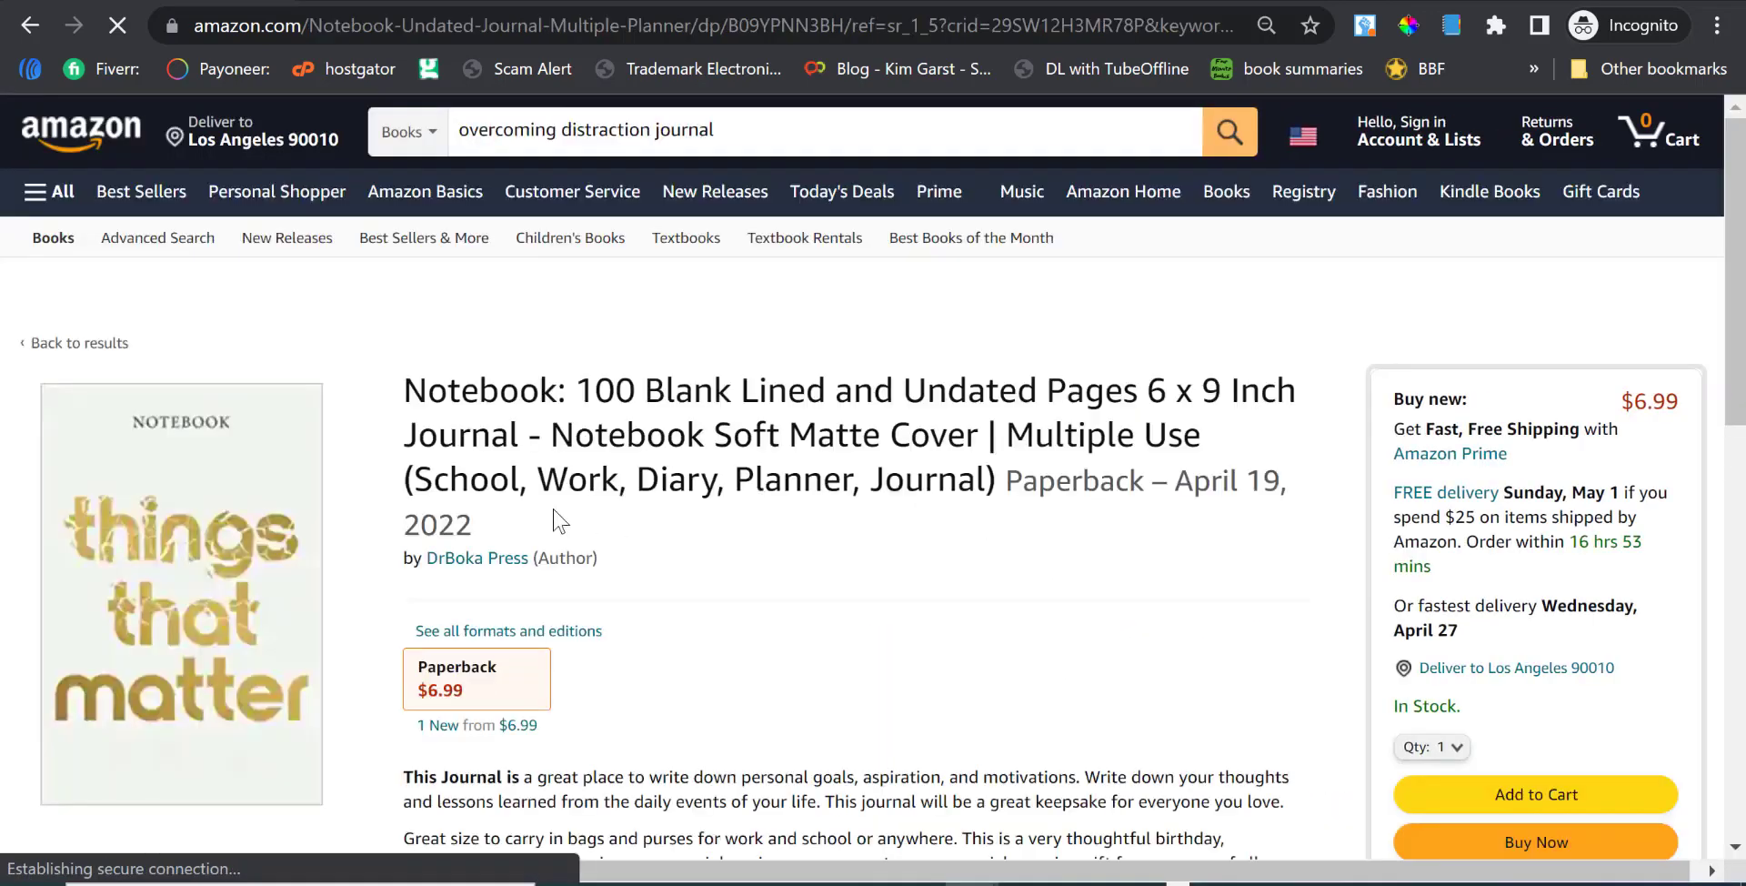
{"action": "scroll", "coordinate": [231, 420], "scroll_direction": "down", "scroll_amount": 3}
{"action": "scroll", "coordinate": [1019, 463], "scroll_direction": "down", "scroll_amount": 15}
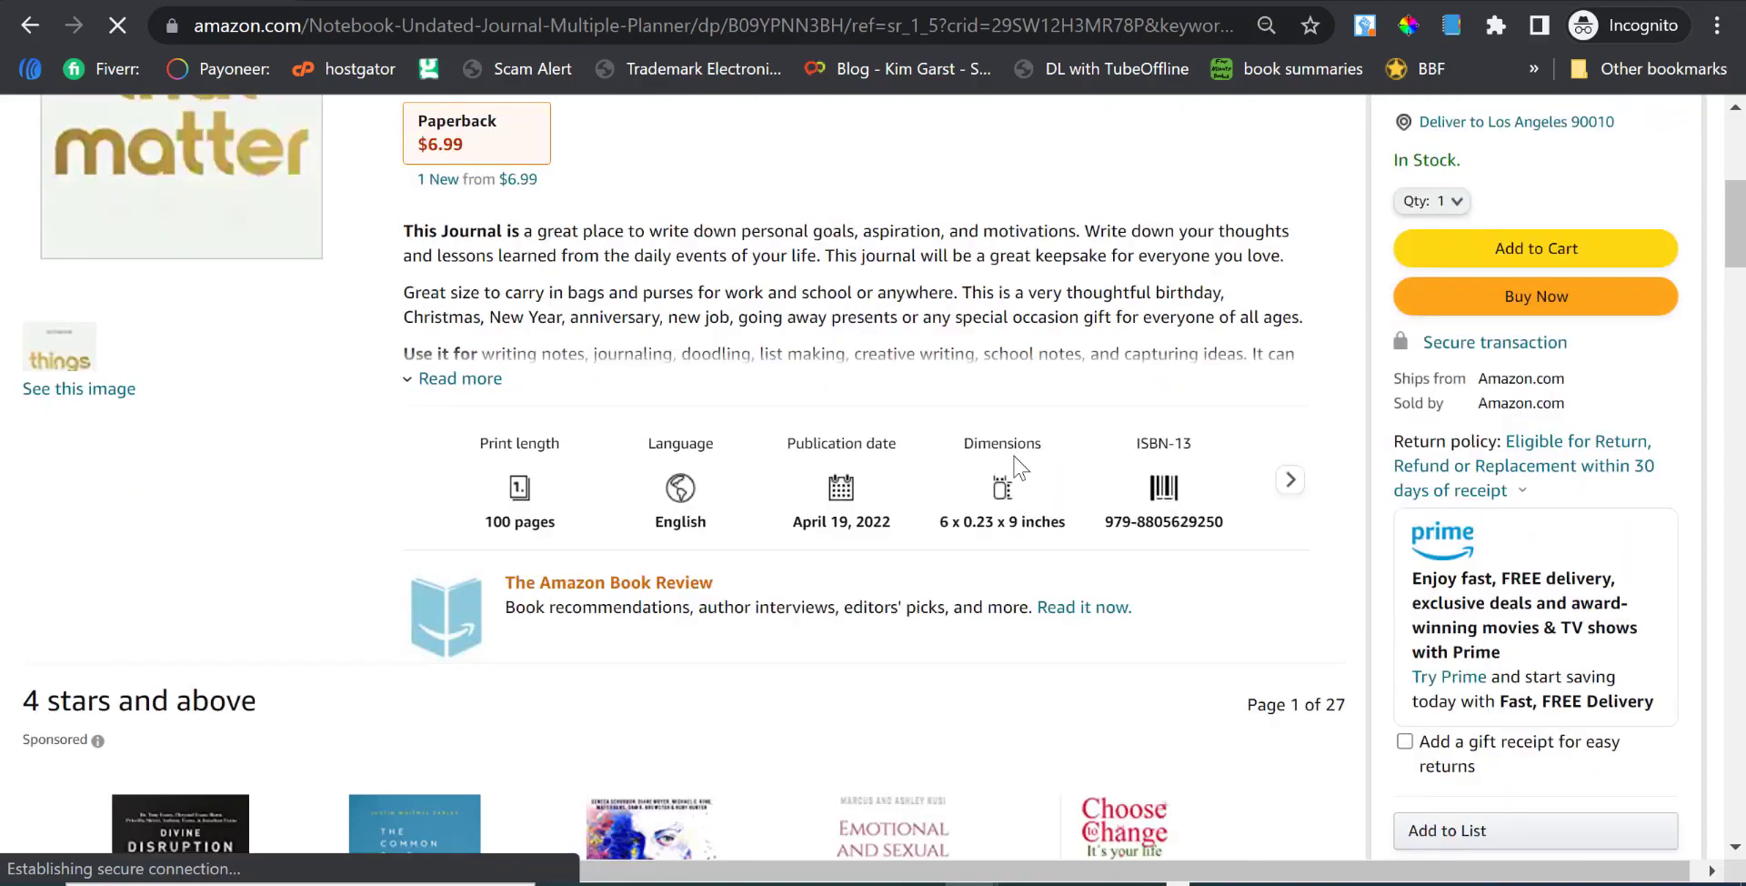
{"action": "scroll", "coordinate": [678, 461], "scroll_direction": "down", "scroll_amount": 15}
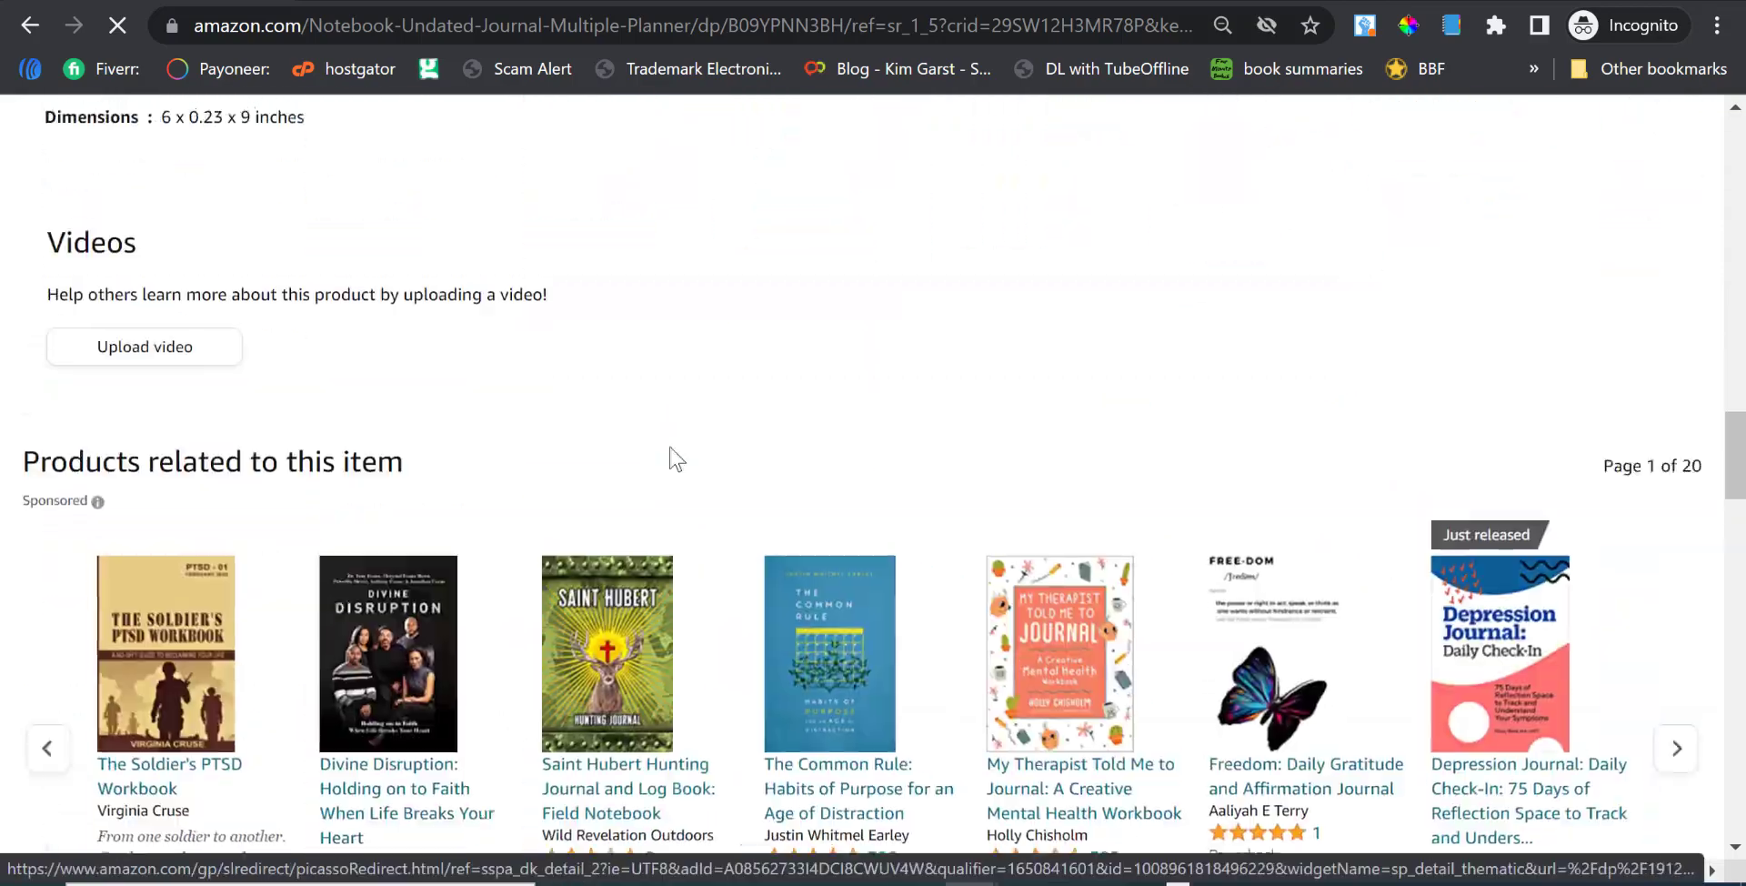
{"action": "scroll", "coordinate": [667, 460], "scroll_direction": "up", "scroll_amount": 1}
{"action": "scroll", "coordinate": [763, 407], "scroll_direction": "down", "scroll_amount": 2}
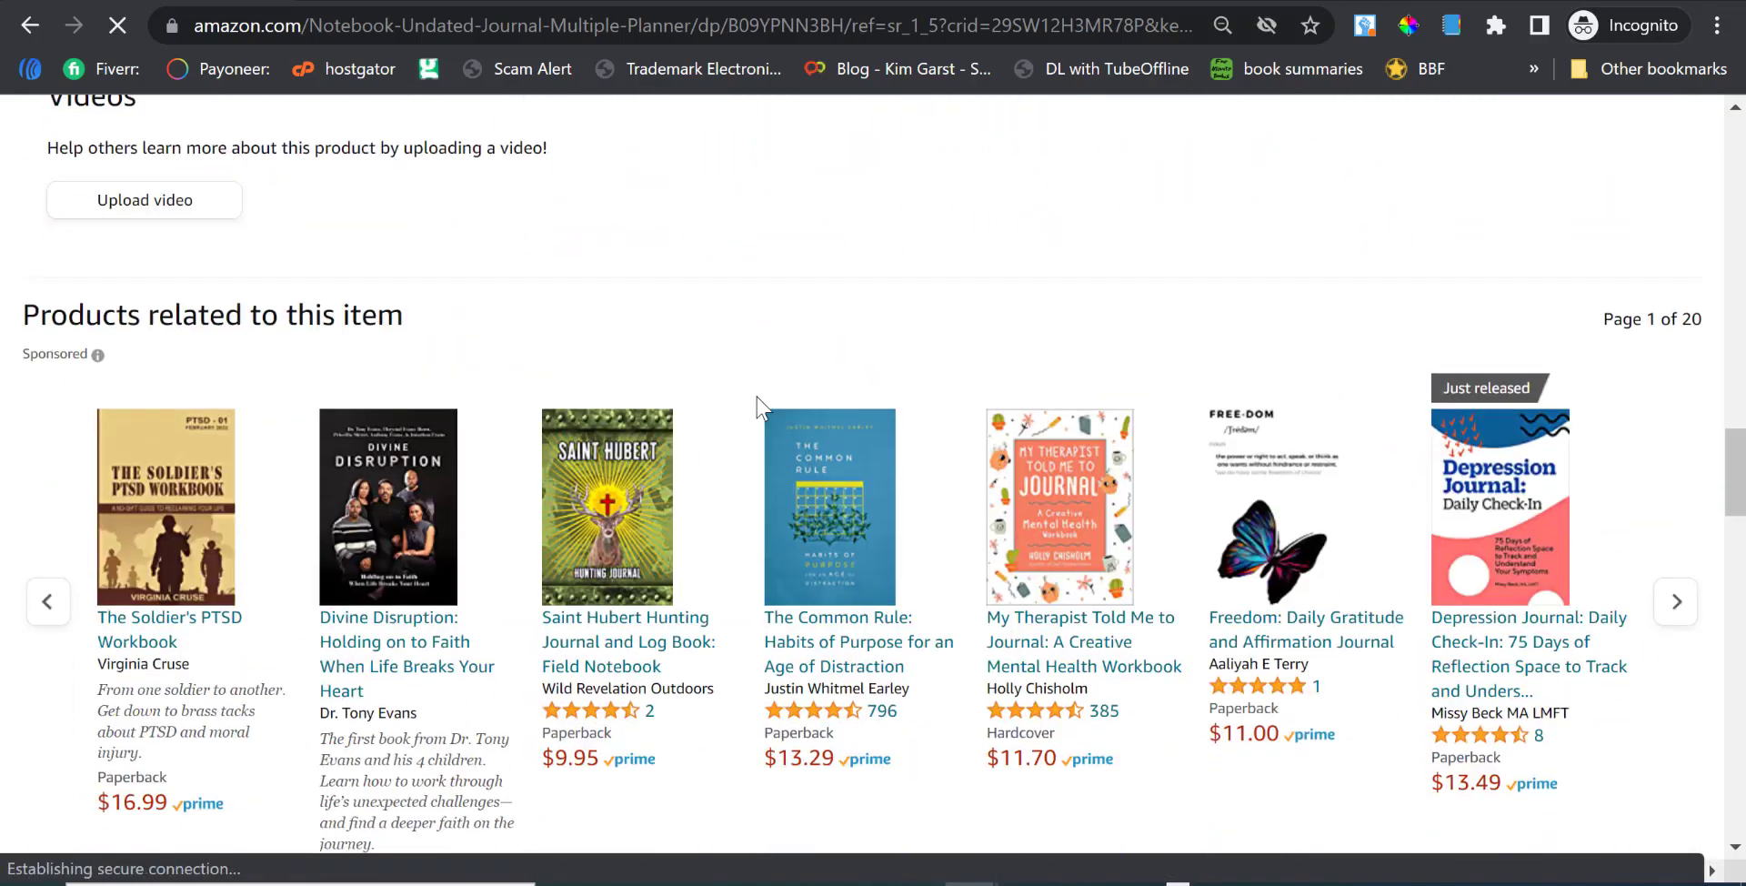
{"action": "scroll", "coordinate": [762, 406], "scroll_direction": "up", "scroll_amount": 20}
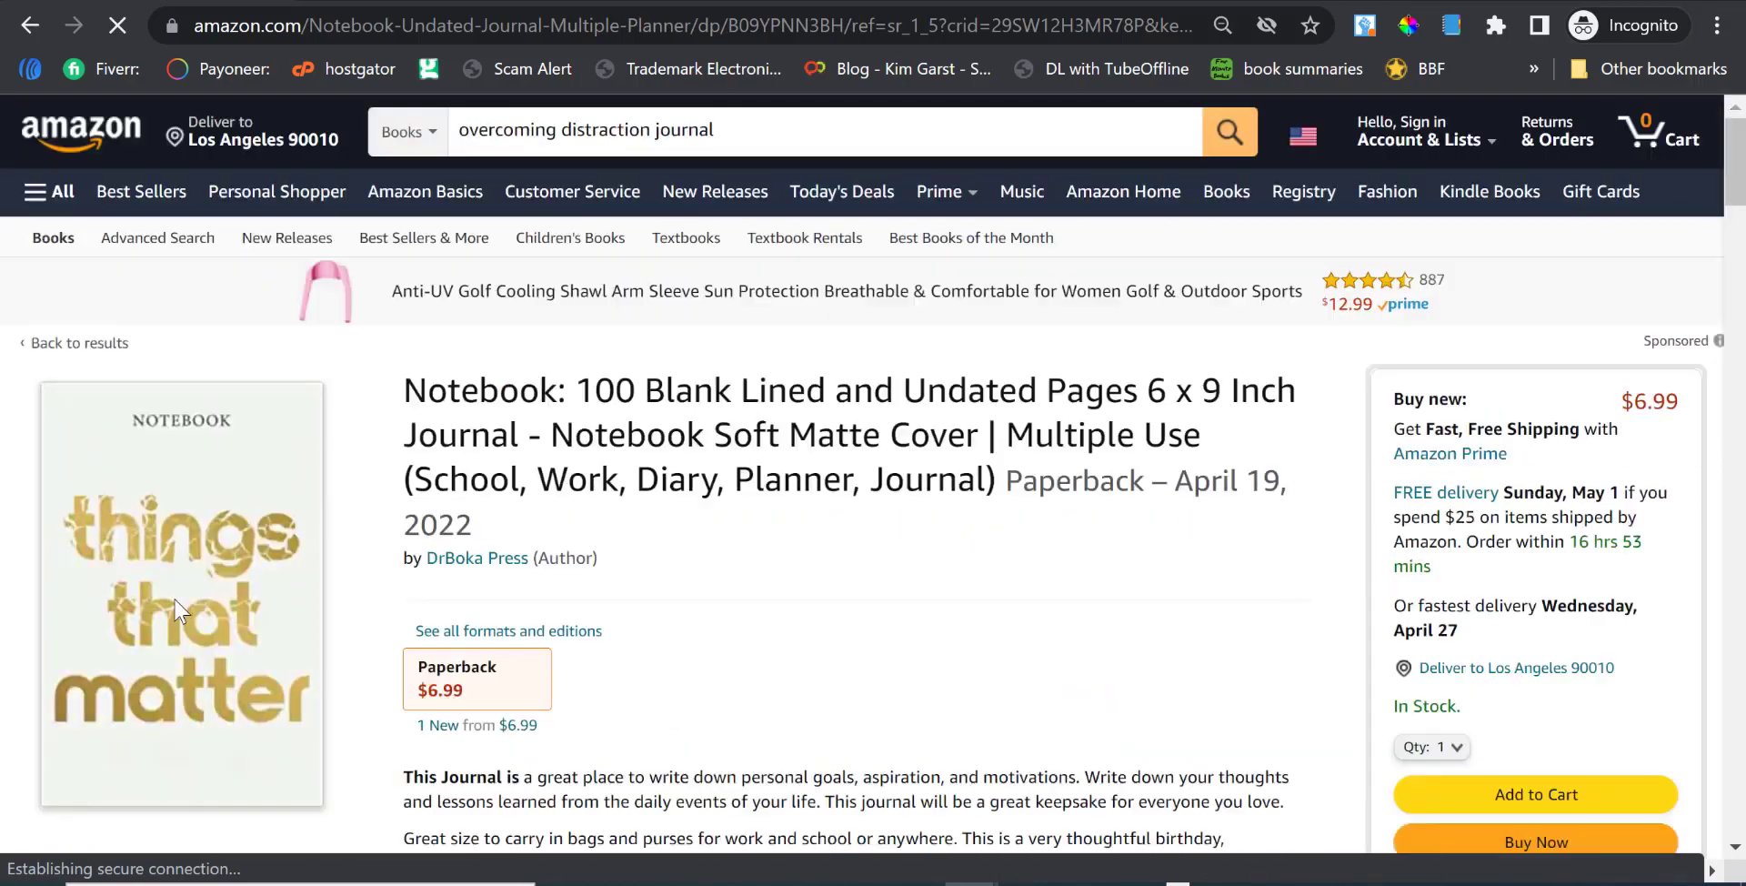
{"action": "scroll", "coordinate": [687, 486], "scroll_direction": "down", "scroll_amount": 1}
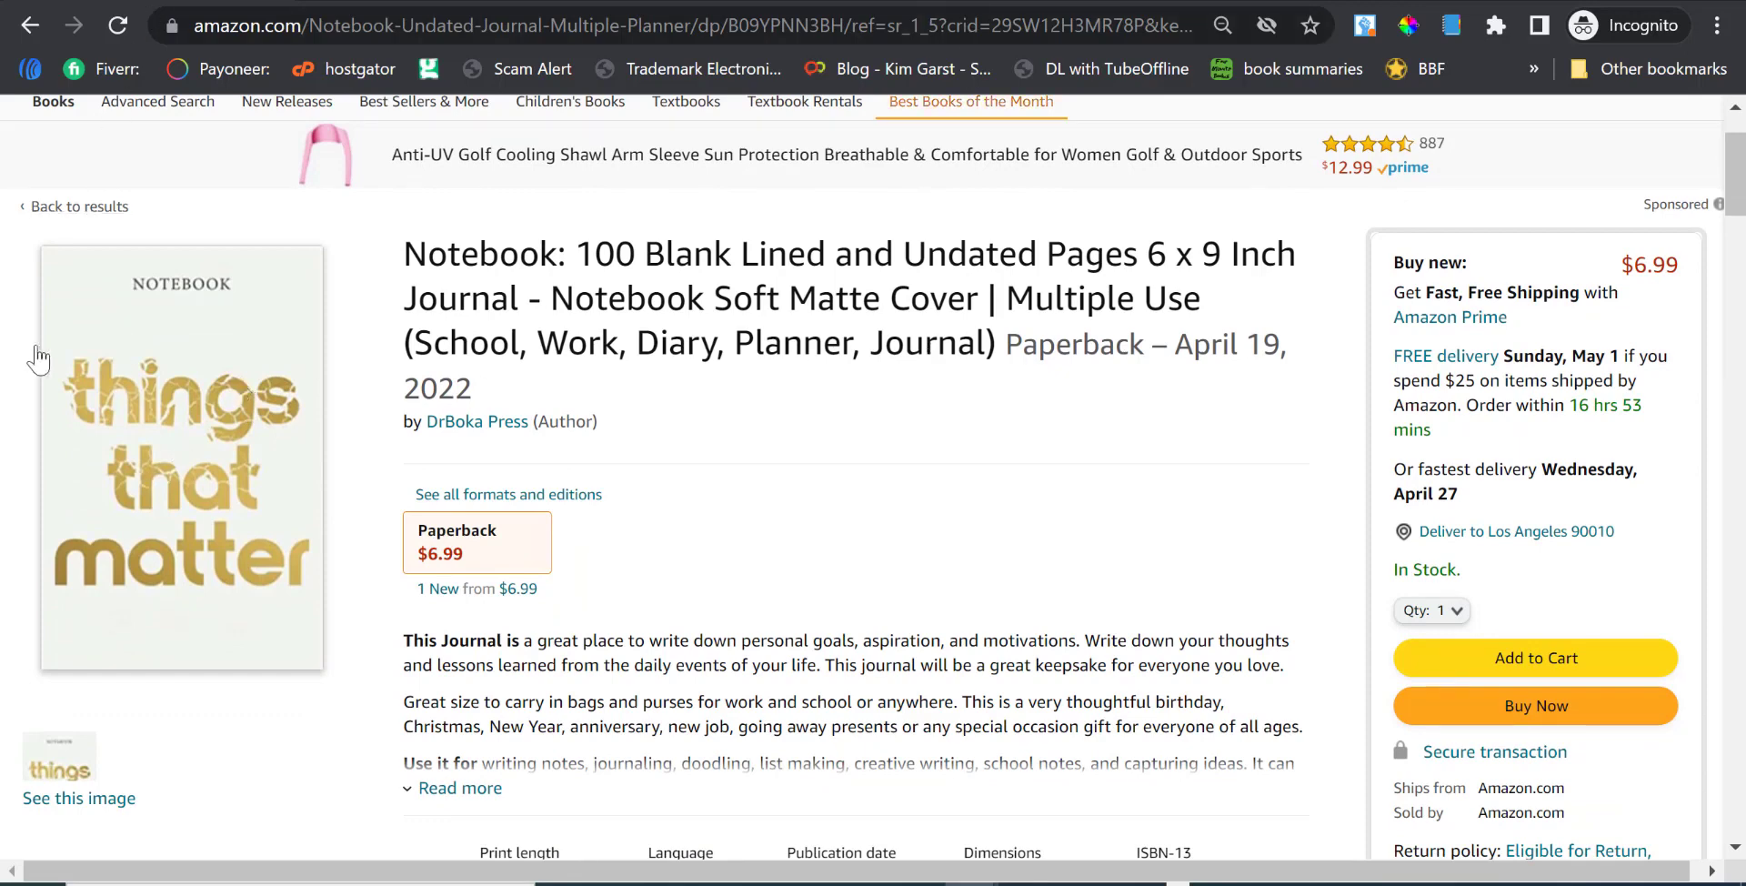
{"action": "left_click", "coordinate": [44, 25]}
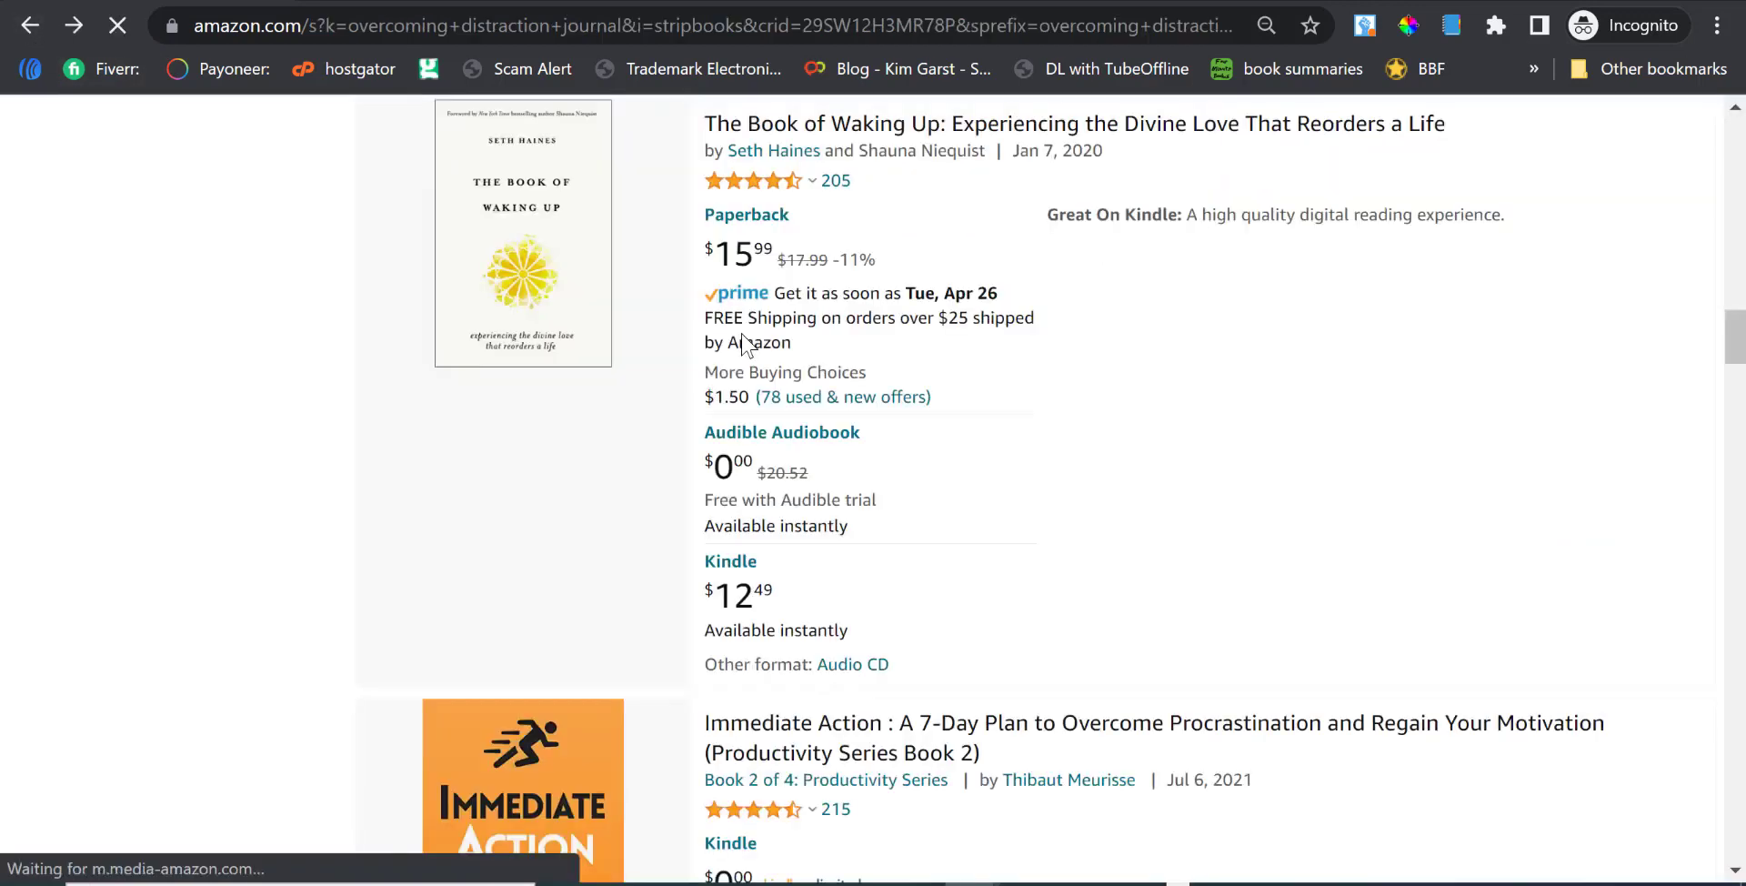
Review the workbook covers above the notebook in the results, going back up to the "Things That Matter" workbook.
{"action": "scroll", "coordinate": [847, 431], "scroll_direction": "up", "scroll_amount": 6}
{"action": "scroll", "coordinate": [848, 431], "scroll_direction": "up", "scroll_amount": 15}
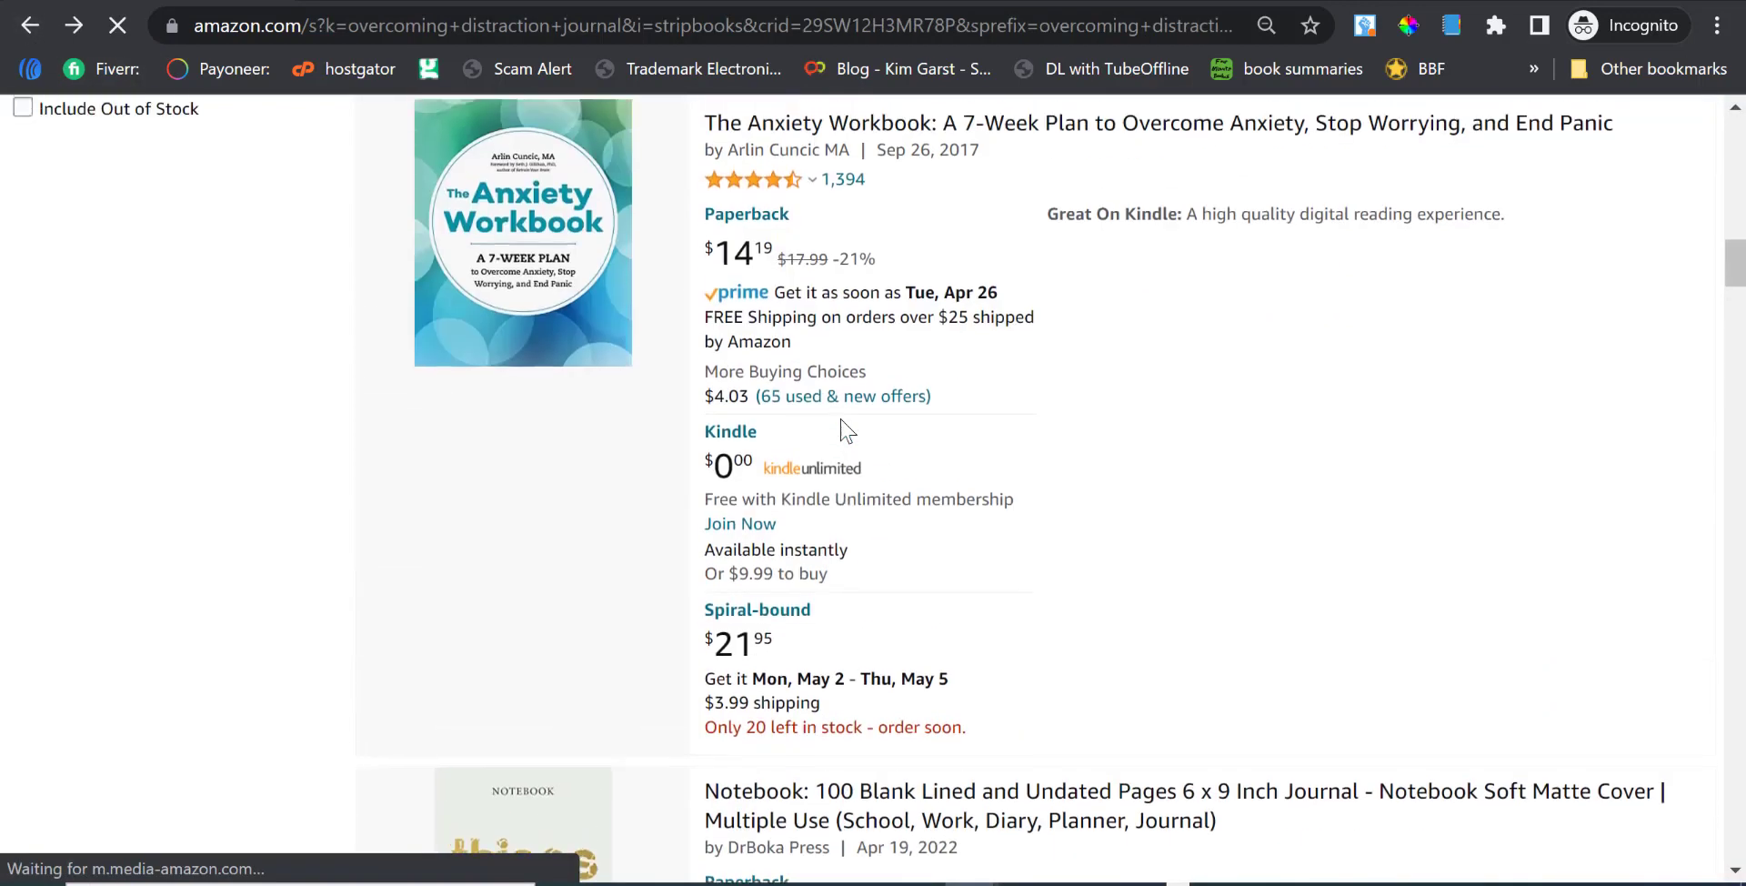
{"action": "scroll", "coordinate": [727, 372], "scroll_direction": "up", "scroll_amount": 4}
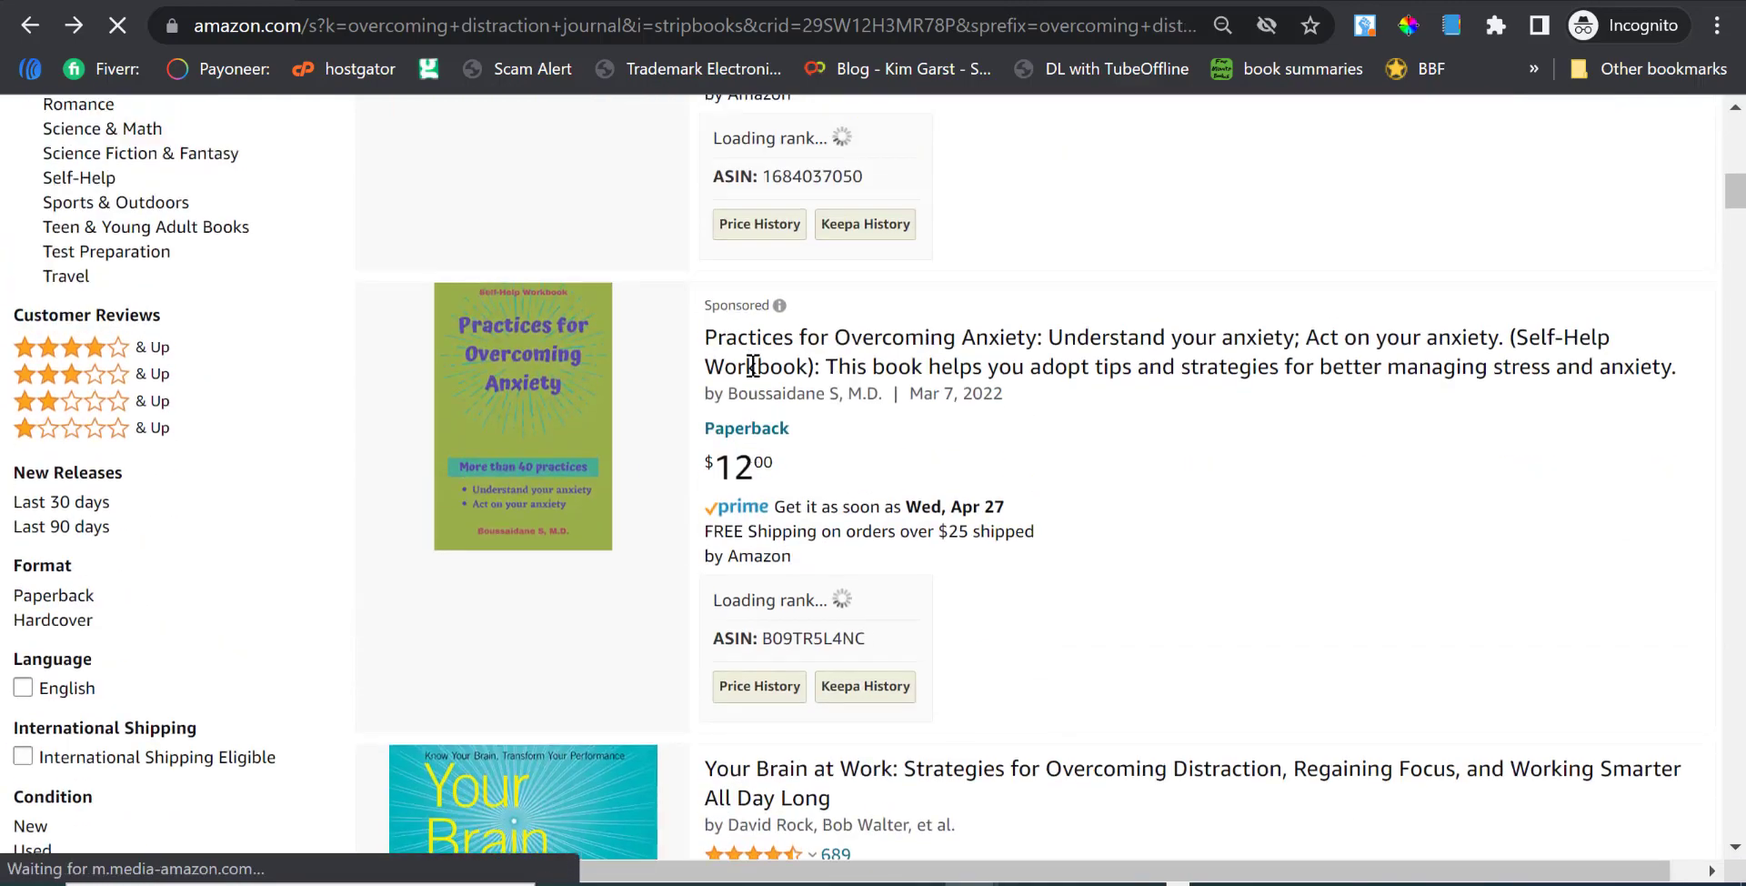
{"action": "scroll", "coordinate": [919, 398], "scroll_direction": "down", "scroll_amount": 5}
{"action": "scroll", "coordinate": [593, 305], "scroll_direction": "up", "scroll_amount": 3}
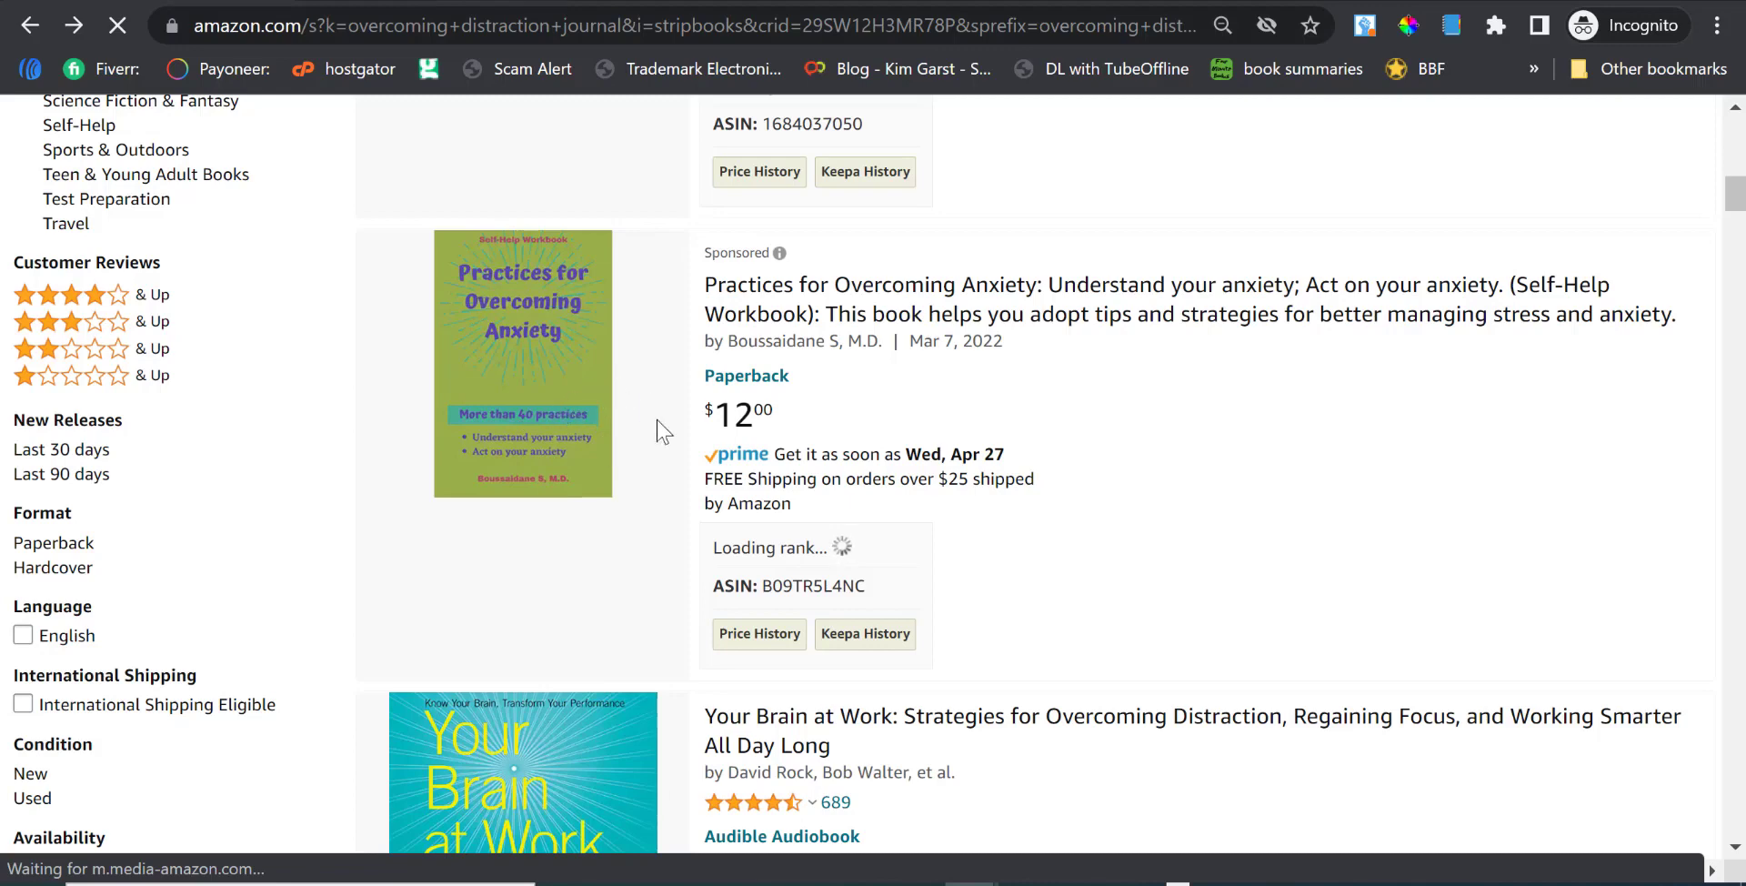
{"action": "scroll", "coordinate": [546, 450], "scroll_direction": "up", "scroll_amount": 2}
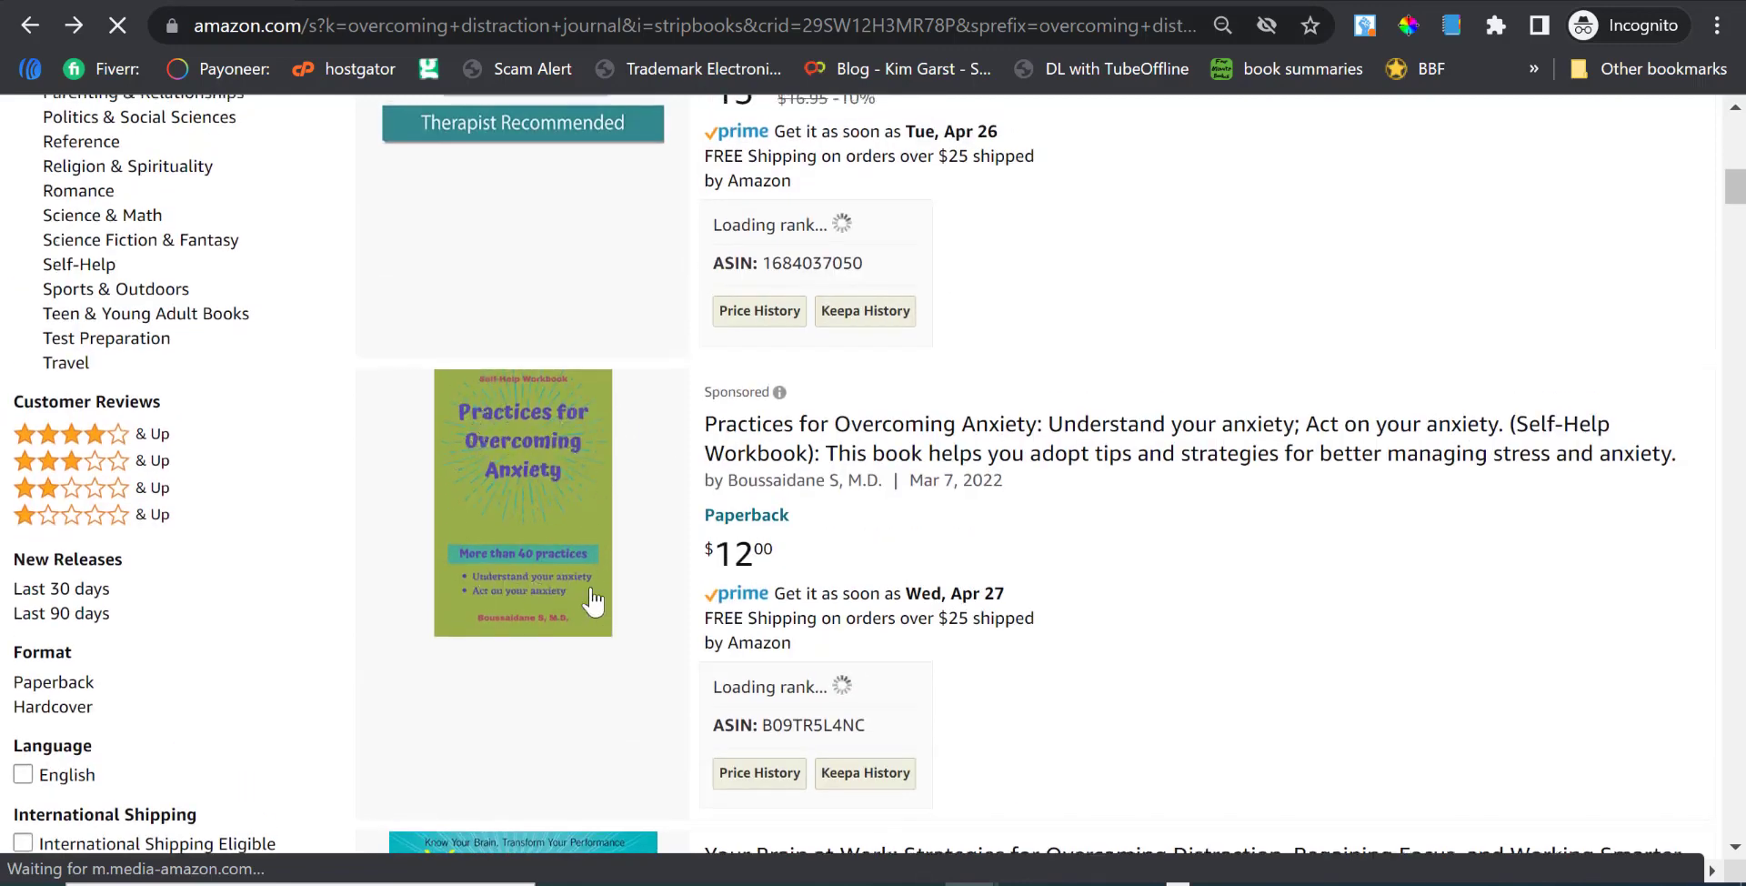
{"action": "scroll", "coordinate": [593, 608], "scroll_direction": "up", "scroll_amount": 12}
{"action": "scroll", "coordinate": [820, 568], "scroll_direction": "down", "scroll_amount": 1}
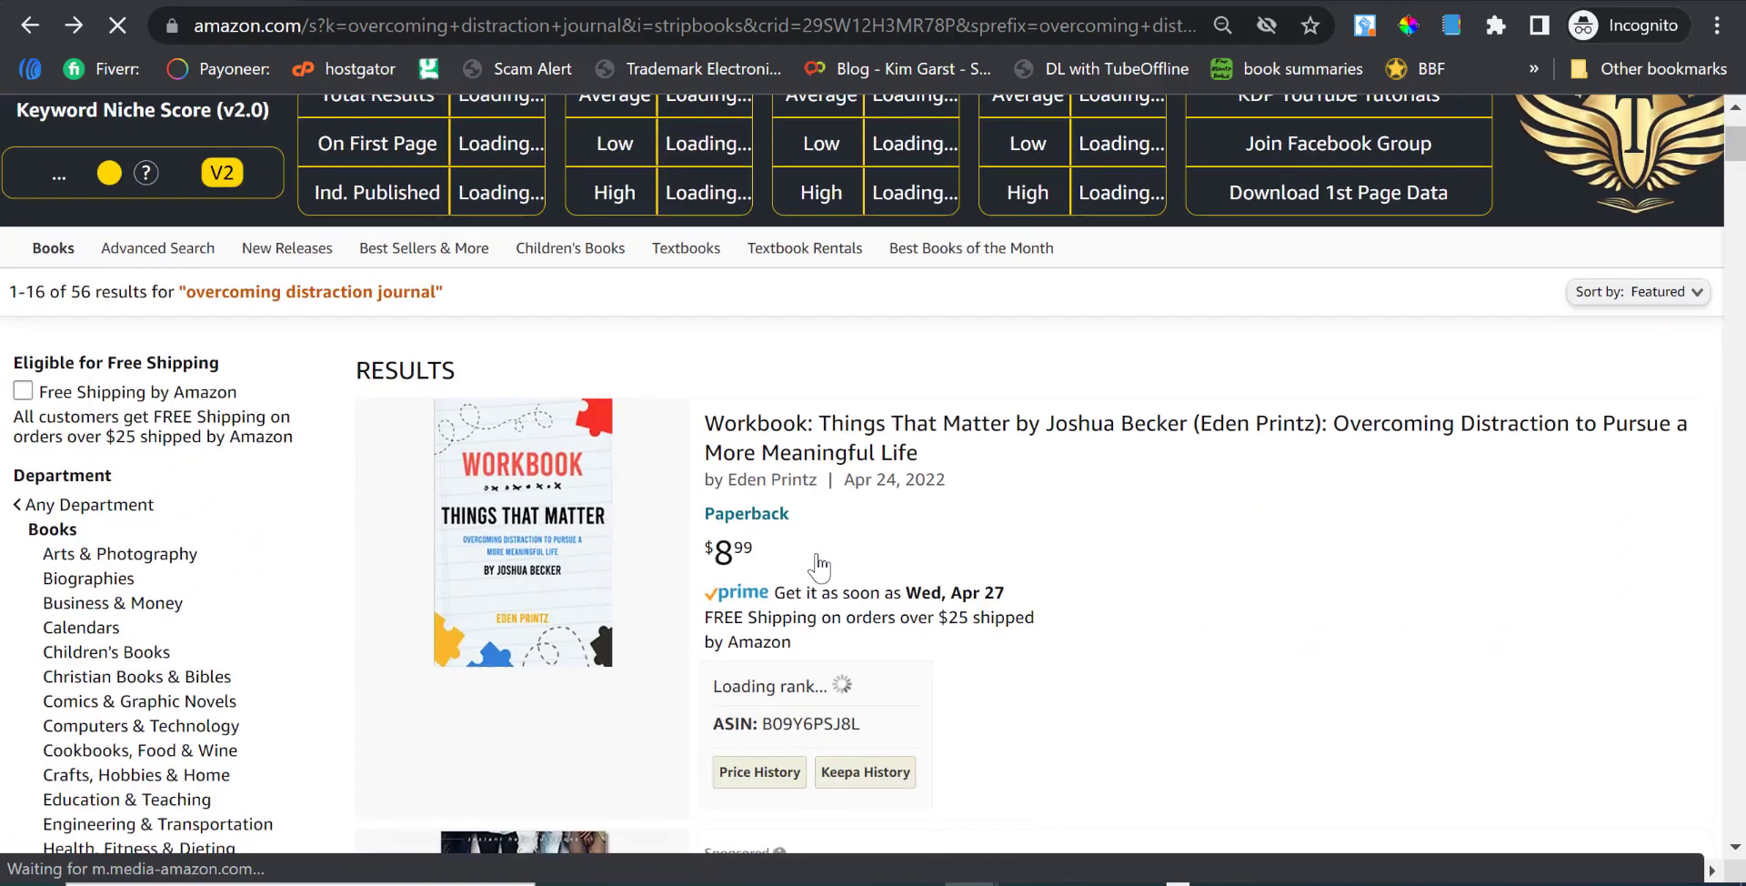
Open the "Things That Matter" workbook's product page and examine its cover, title, publication date, page count and dimensions.
{"action": "scroll", "coordinate": [818, 566], "scroll_direction": "down", "scroll_amount": 1}
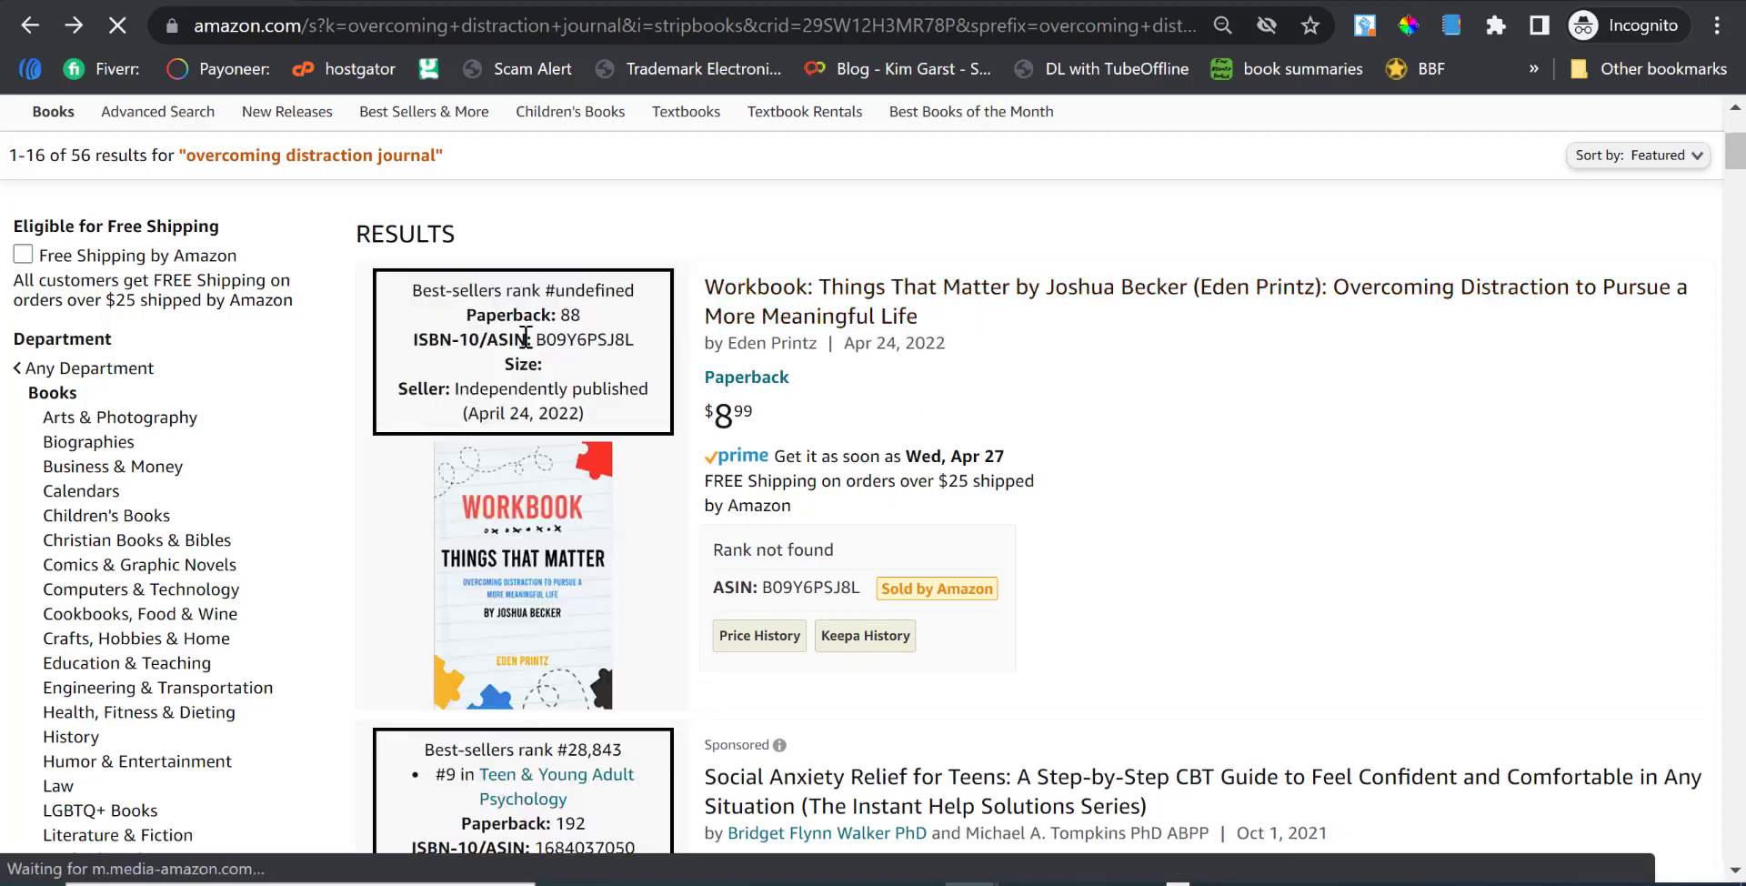
{"action": "left_click", "coordinate": [524, 568]}
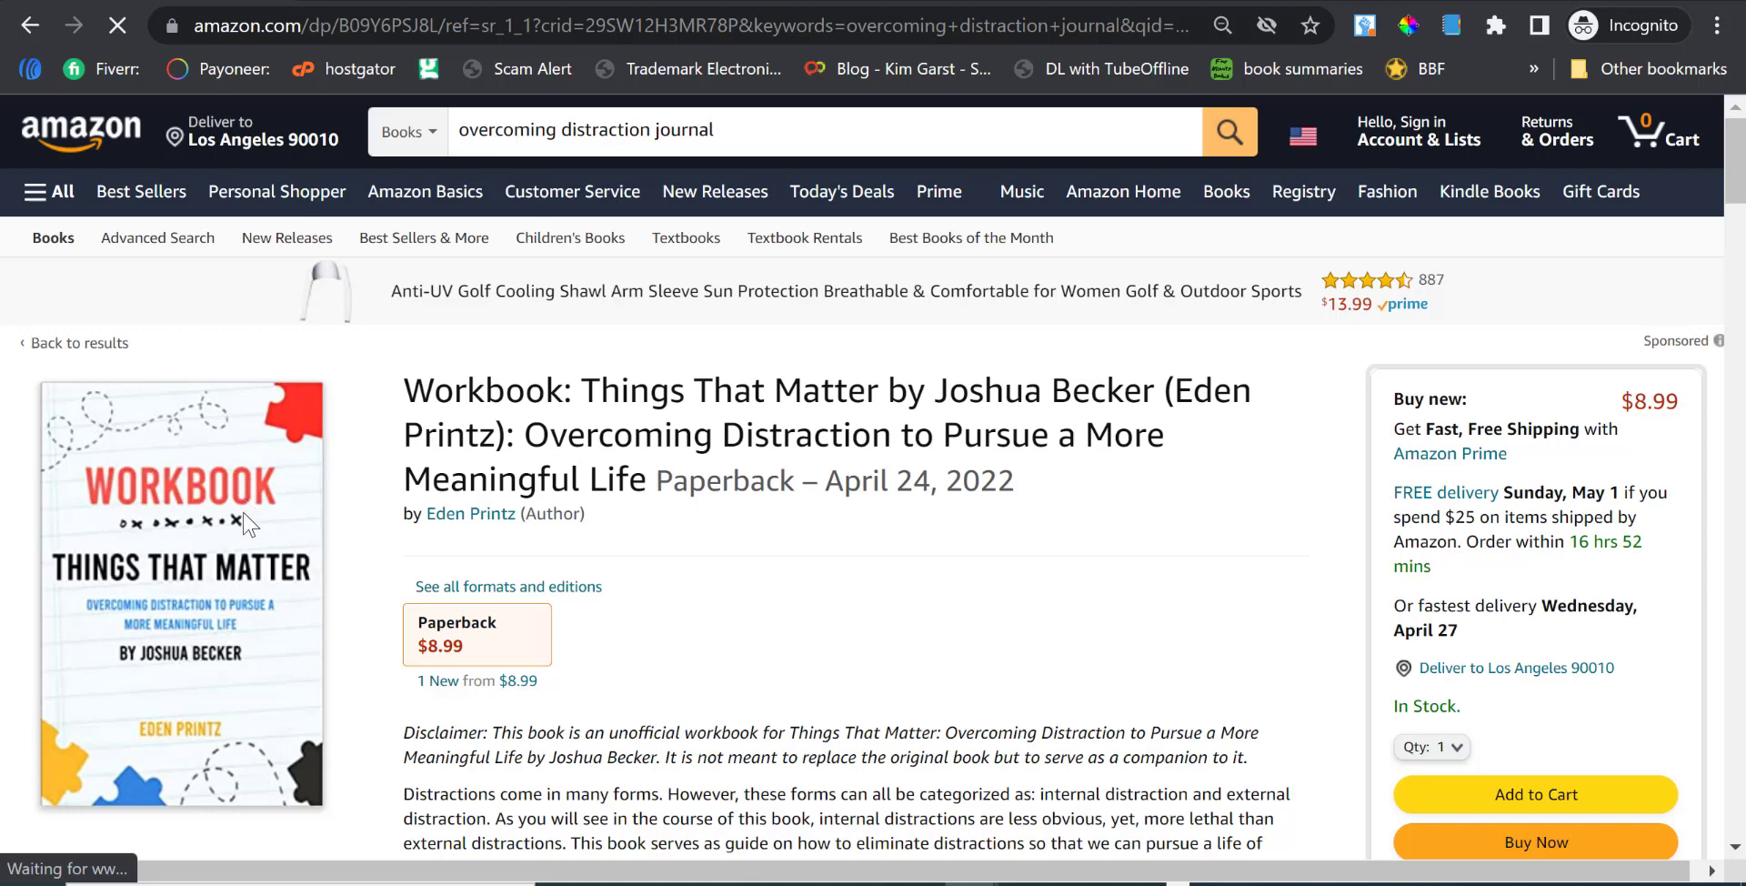
{"action": "scroll", "coordinate": [245, 523], "scroll_direction": "down", "scroll_amount": 1}
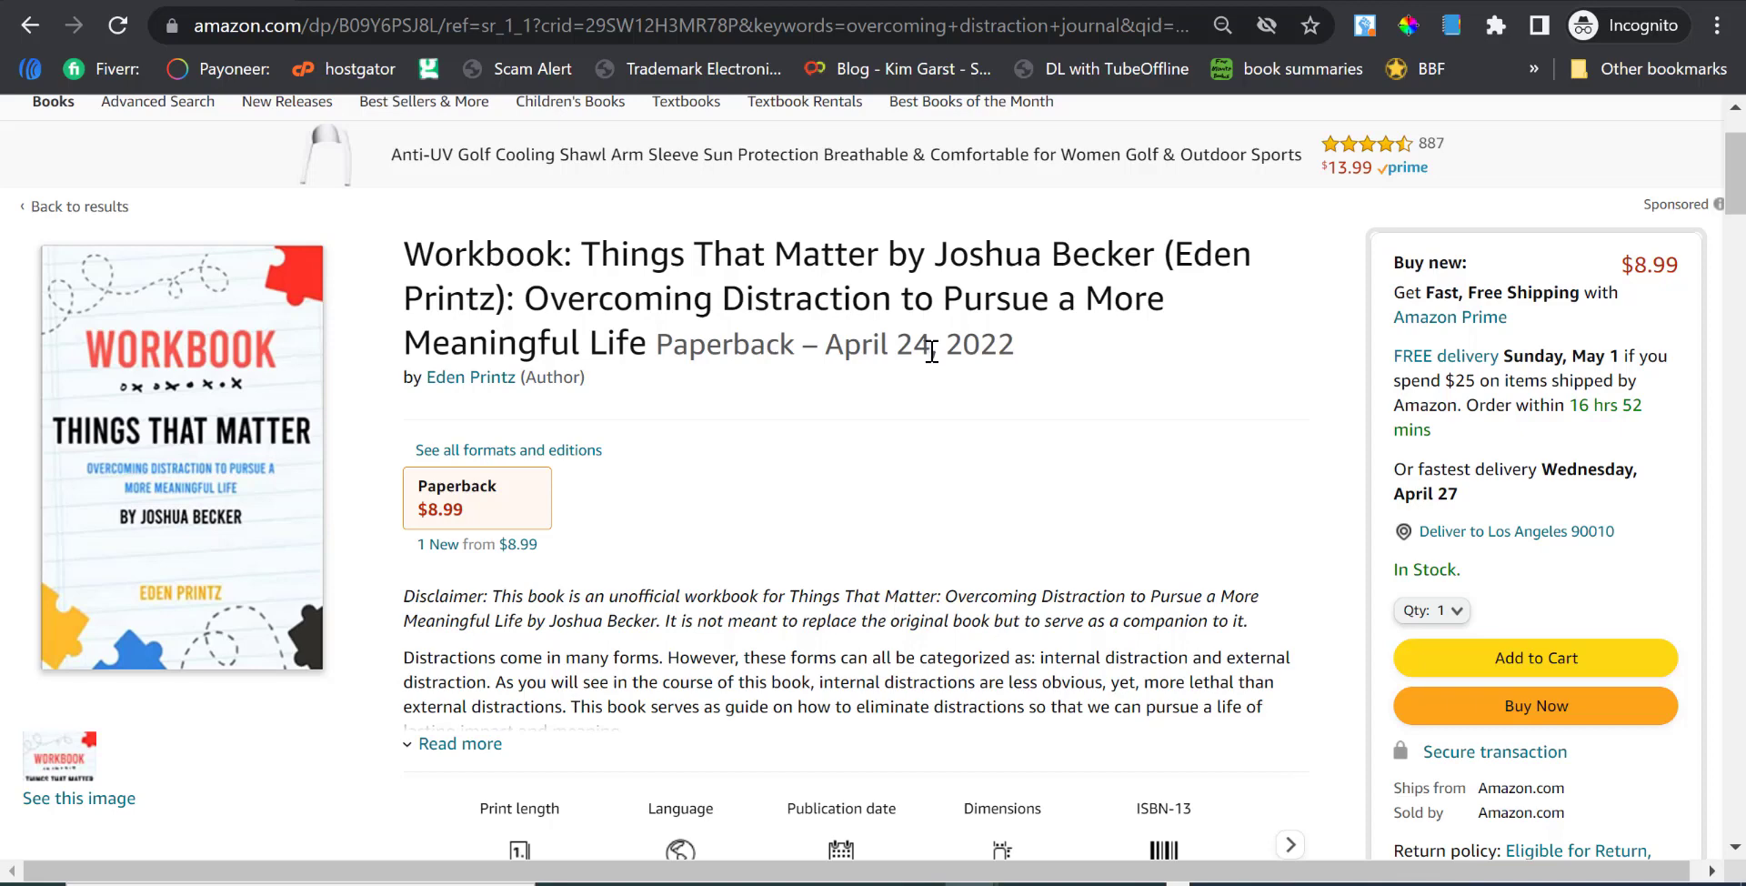
{"action": "left_click_drag", "start_coordinate": [932, 346], "coordinate": [861, 346]}
{"action": "left_click", "coordinate": [1012, 490]}
{"action": "scroll", "coordinate": [847, 482], "scroll_direction": "down", "scroll_amount": 5}
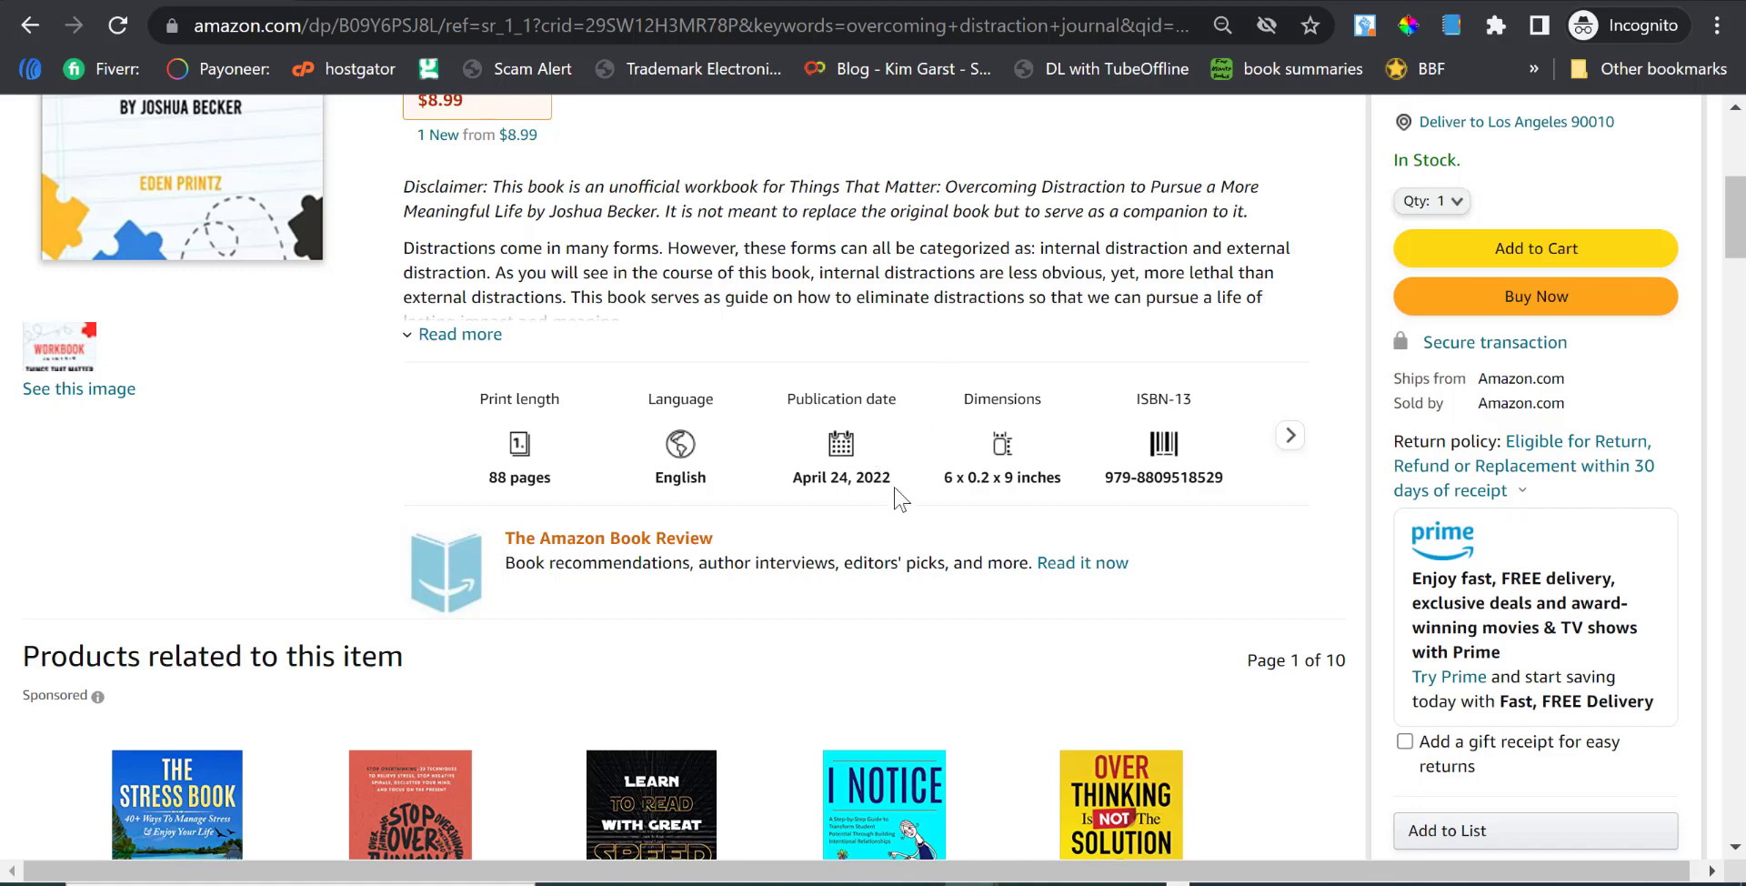
{"action": "scroll", "coordinate": [898, 497], "scroll_direction": "up", "scroll_amount": 3}
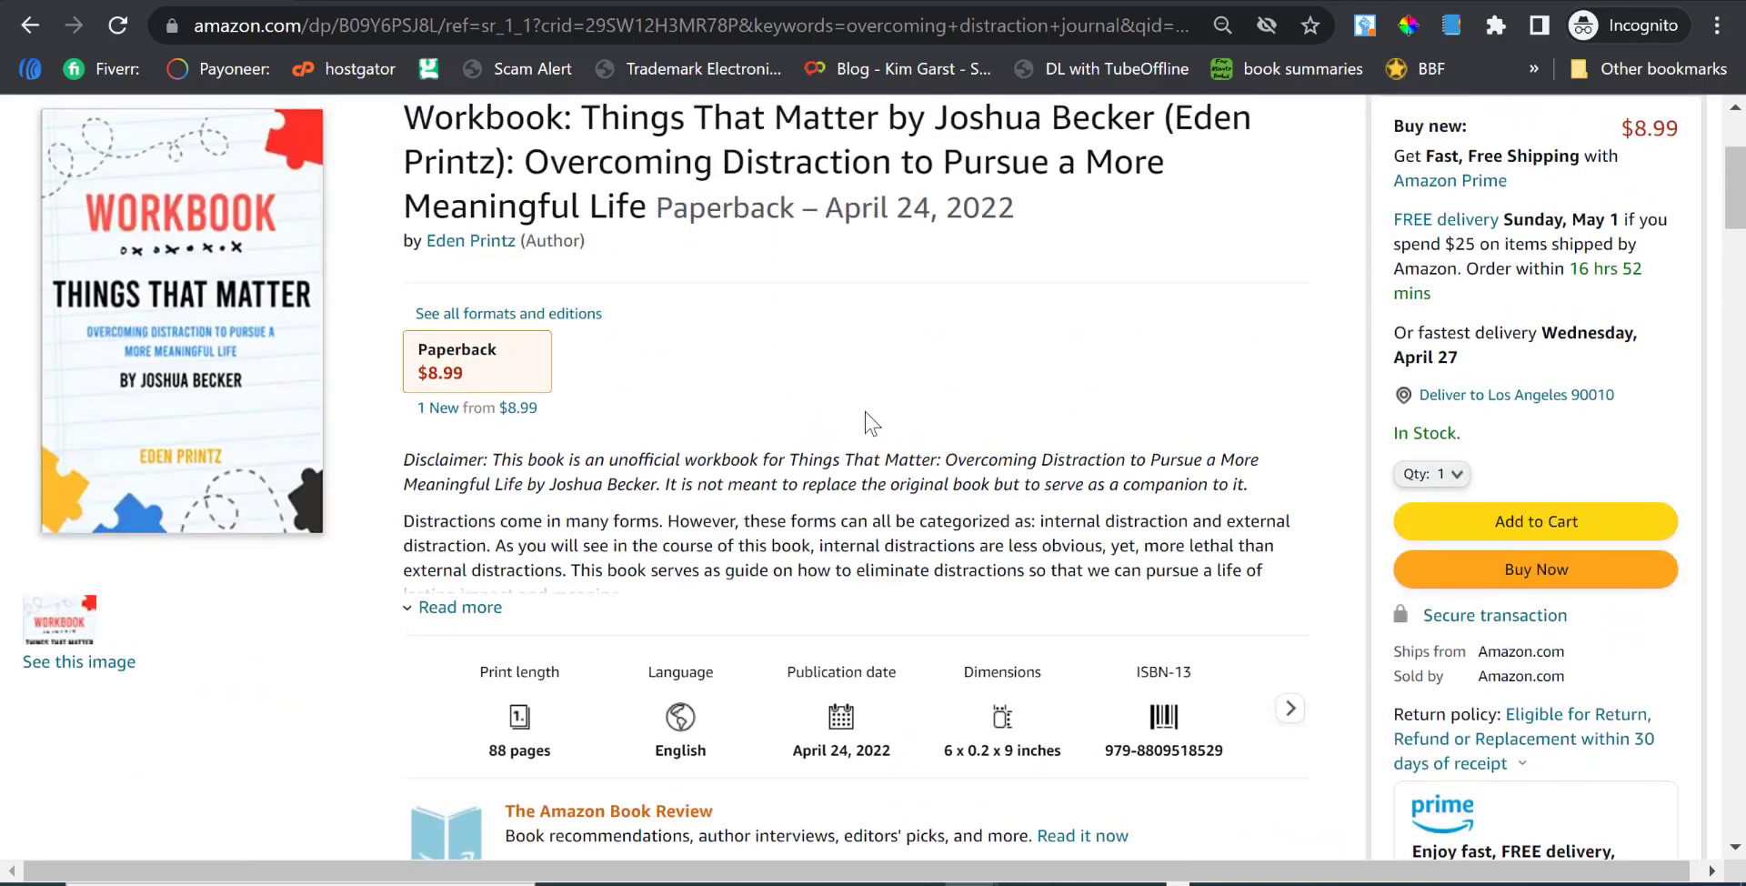
{"action": "scroll", "coordinate": [127, 598], "scroll_direction": "up", "scroll_amount": 2}
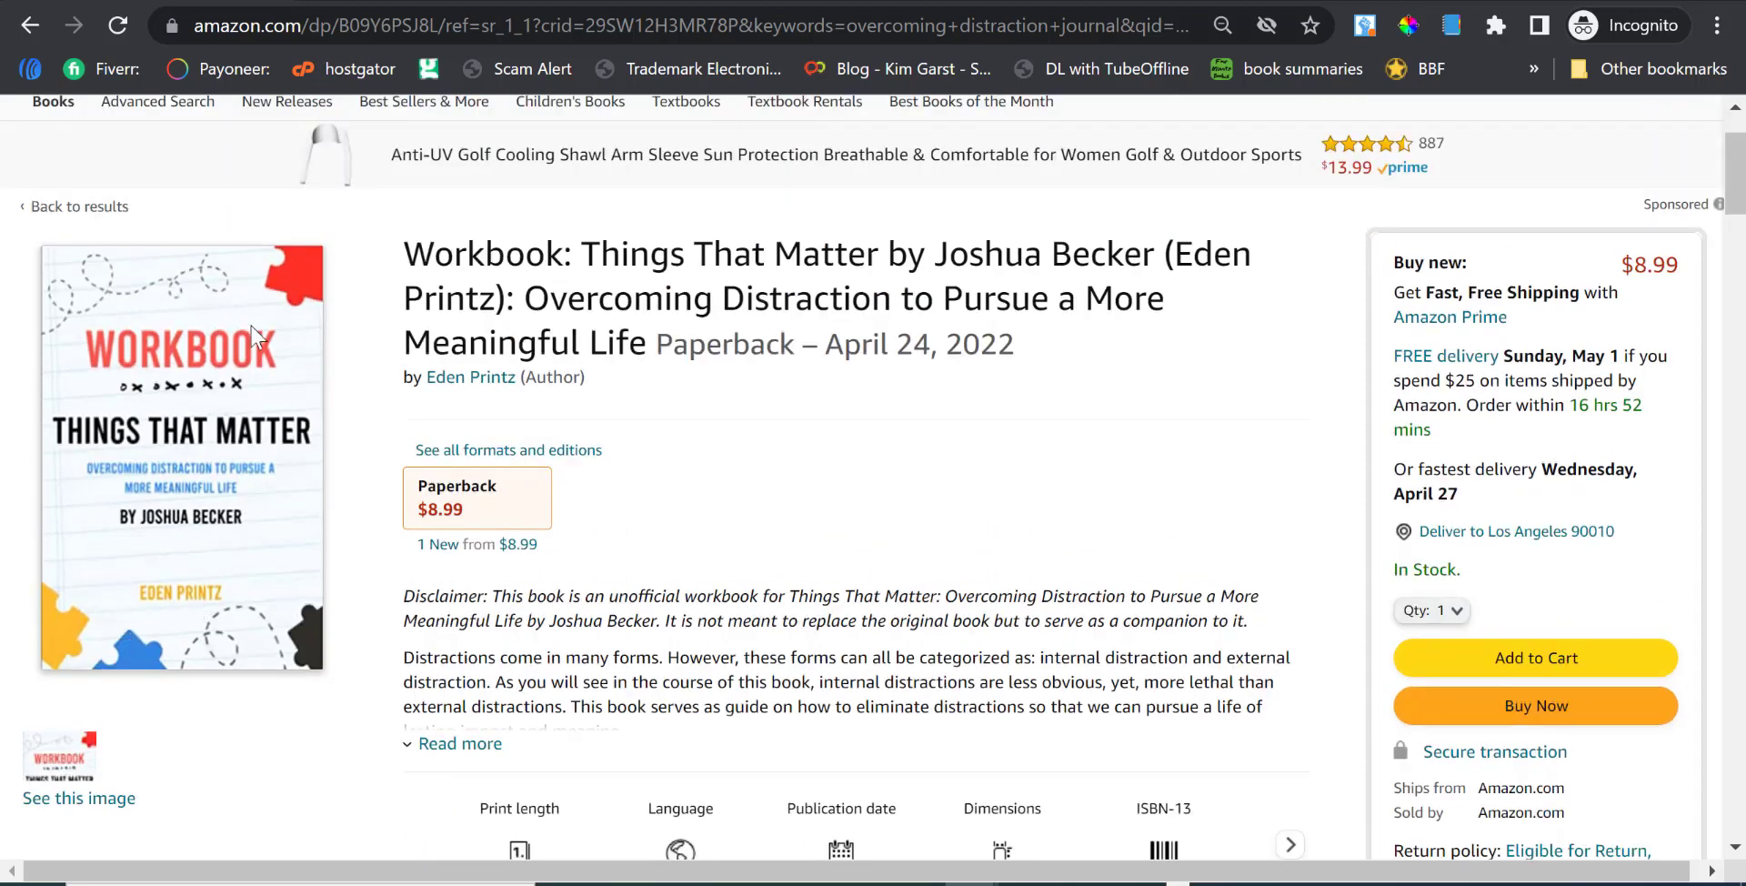
Examine the workbook's full product details, including publisher and publication date, and return to the "overcoming distraction journal" search results.
{"action": "scroll", "coordinate": [227, 446], "scroll_direction": "down", "scroll_amount": 2}
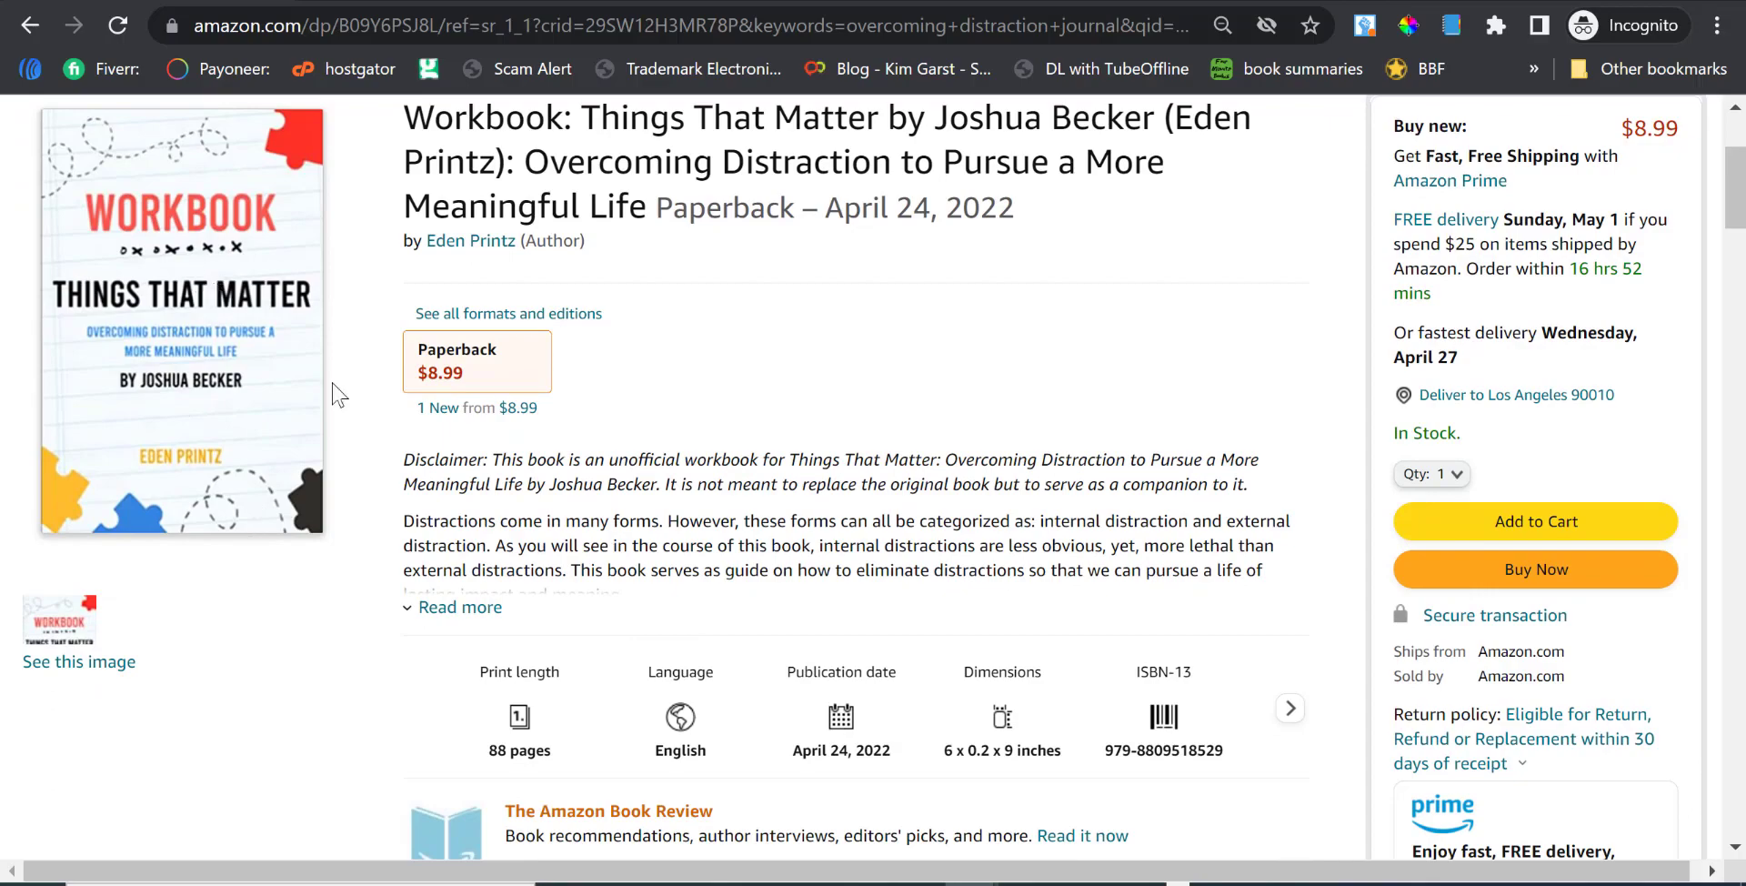
{"action": "scroll", "coordinate": [346, 364], "scroll_direction": "down", "scroll_amount": 3}
{"action": "scroll", "coordinate": [237, 182], "scroll_direction": "up", "scroll_amount": 3}
{"action": "scroll", "coordinate": [215, 264], "scroll_direction": "down", "scroll_amount": 20}
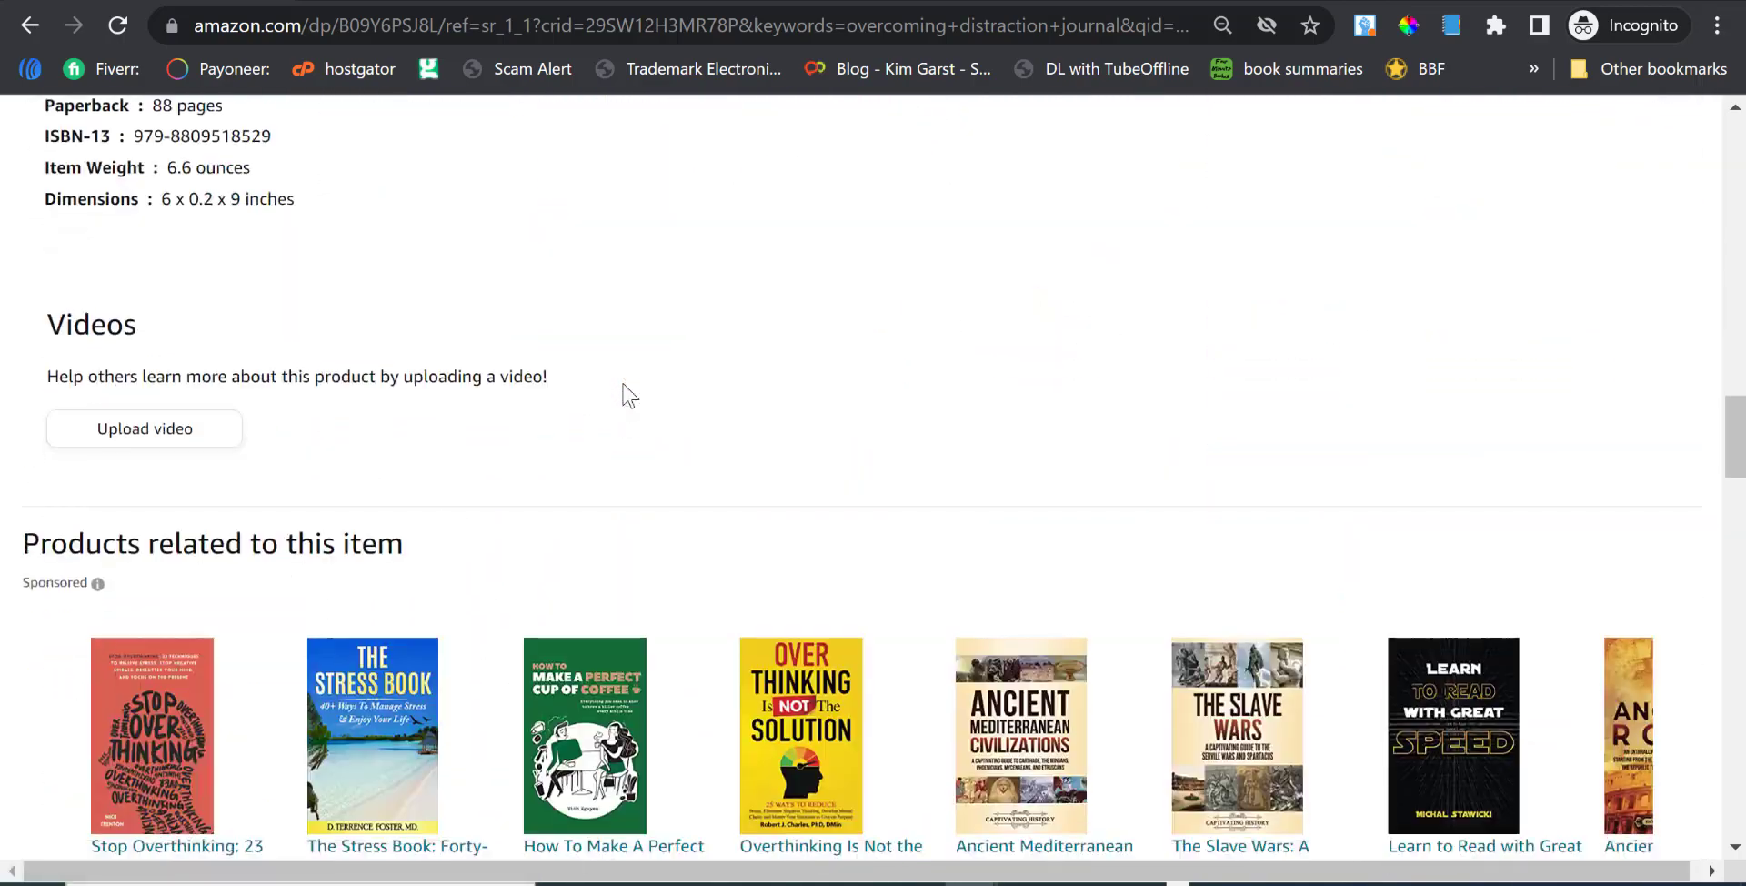
{"action": "scroll", "coordinate": [624, 390], "scroll_direction": "up", "scroll_amount": 1}
{"action": "scroll", "coordinate": [624, 385], "scroll_direction": "up", "scroll_amount": 3}
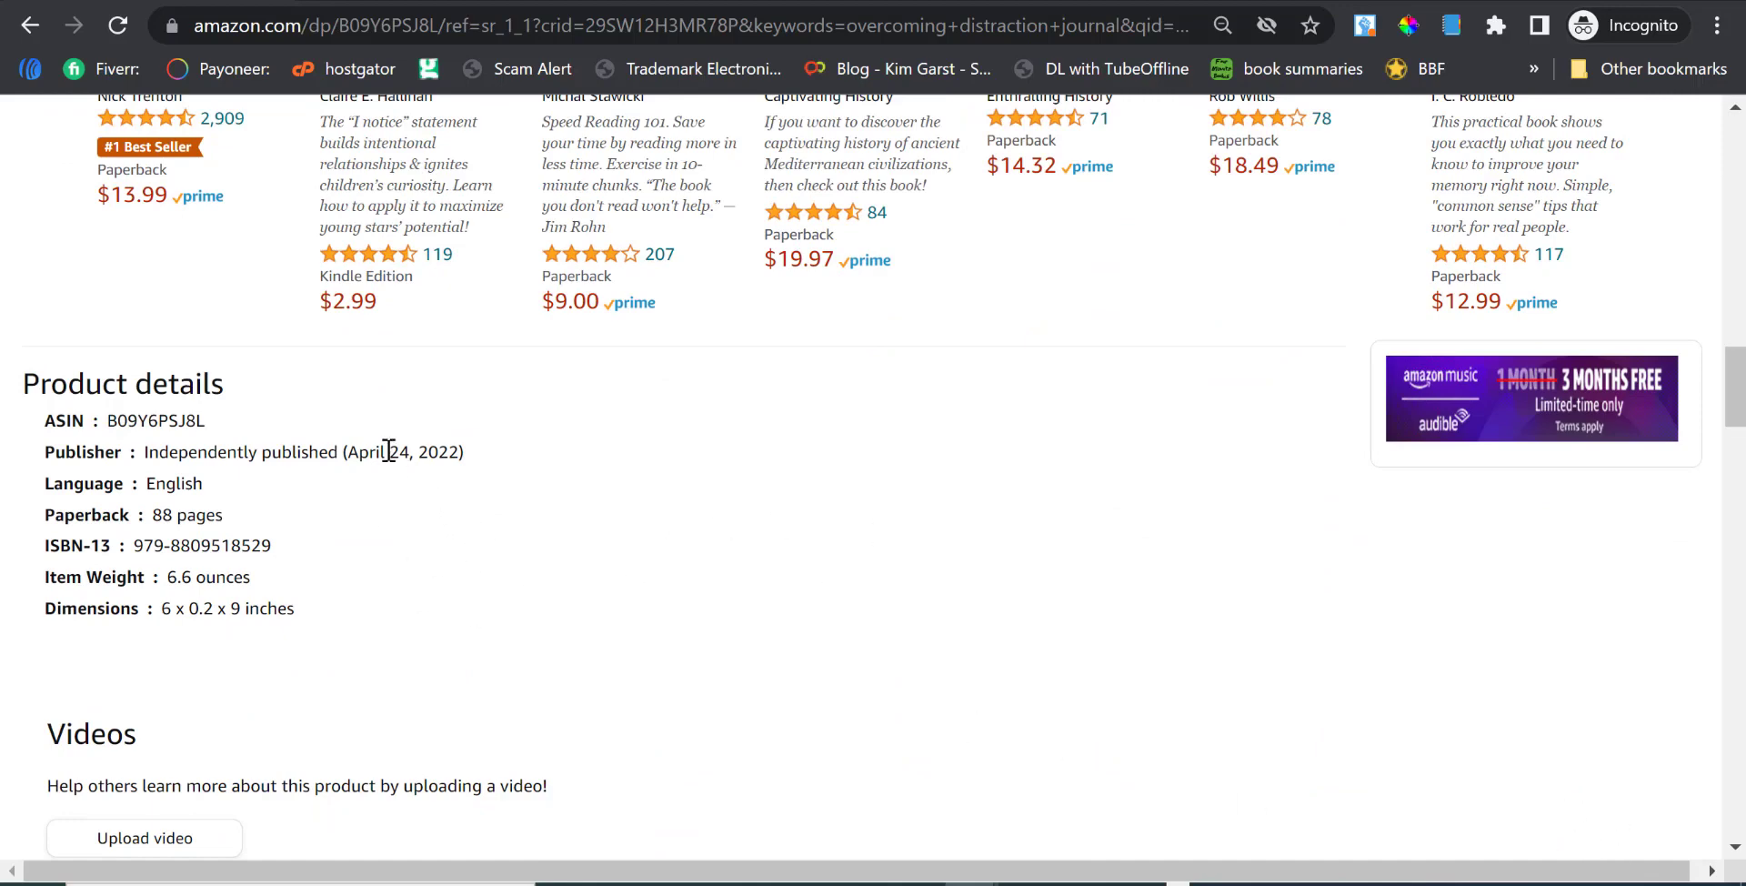
{"action": "left_click_drag", "start_coordinate": [414, 452], "coordinate": [352, 454]}
{"action": "left_click", "coordinate": [522, 466]}
{"action": "scroll", "coordinate": [475, 518], "scroll_direction": "down", "scroll_amount": 6}
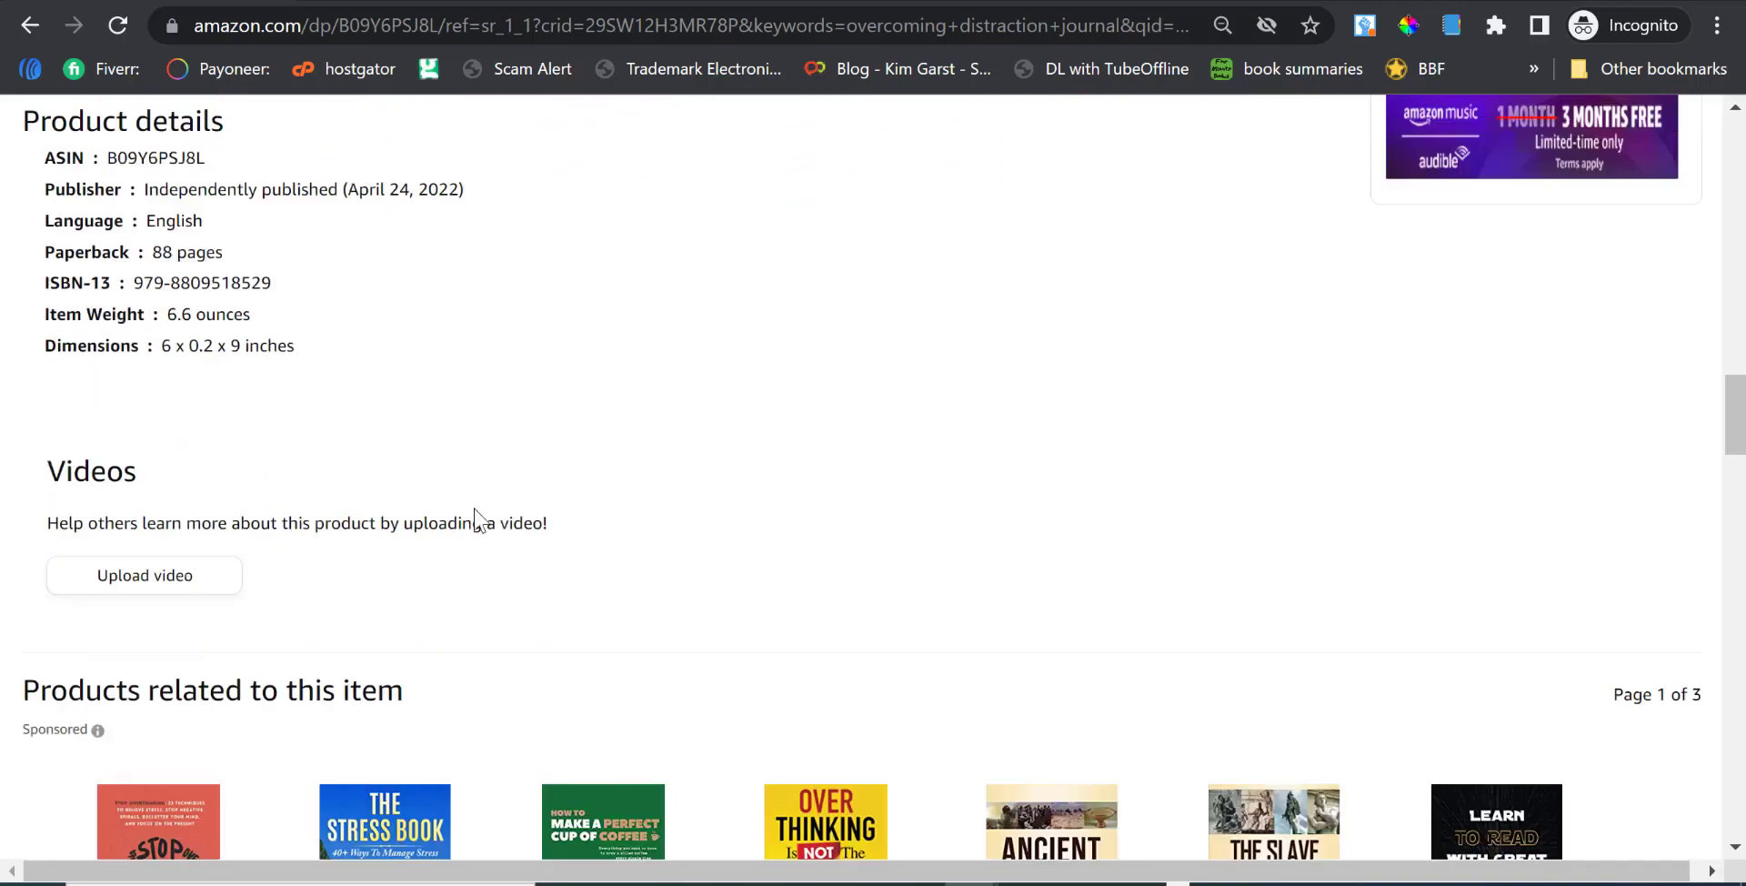
{"action": "scroll", "coordinate": [476, 518], "scroll_direction": "up", "scroll_amount": 20}
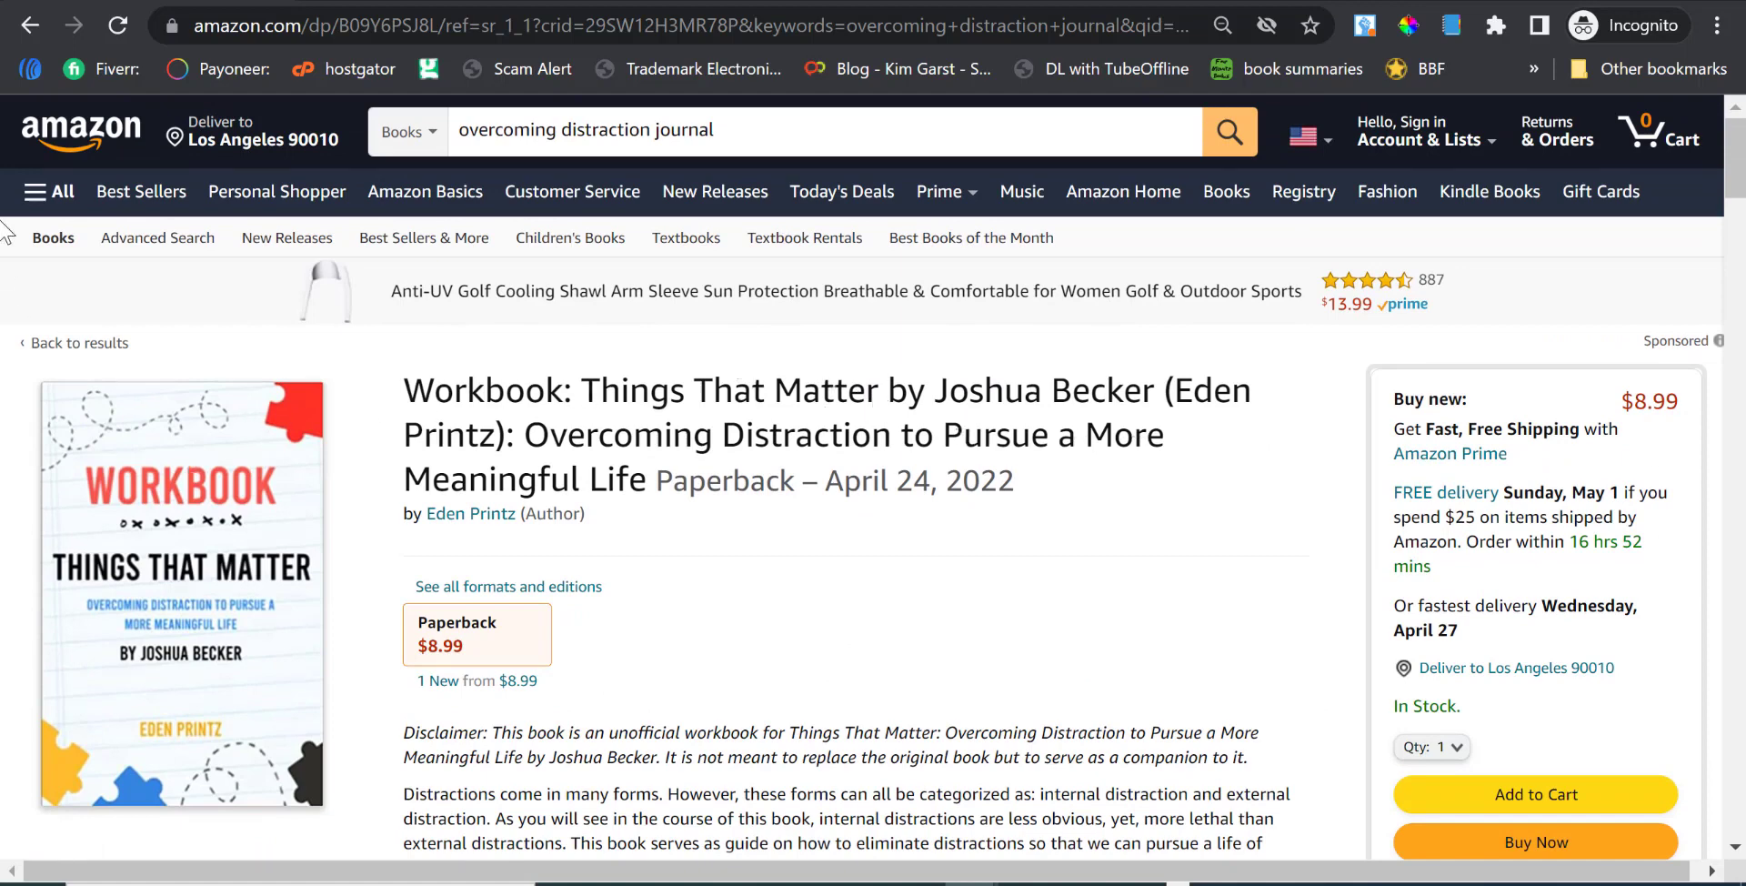
{"action": "left_click", "coordinate": [24, 37]}
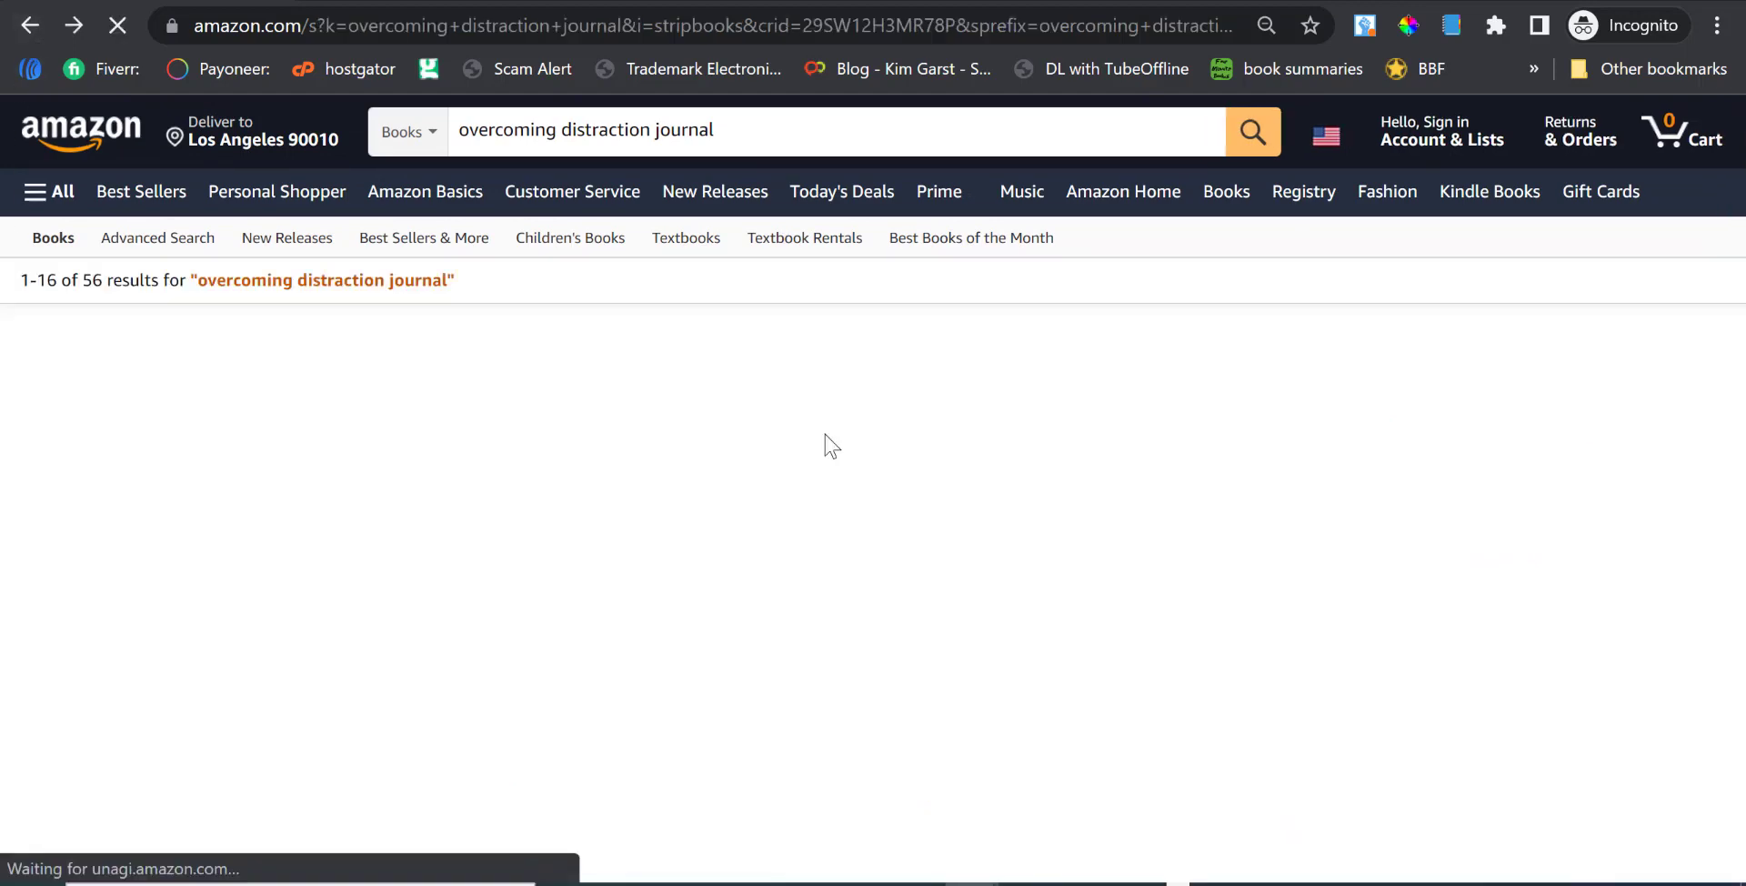
{"action": "scroll", "coordinate": [959, 491], "scroll_direction": "down", "scroll_amount": 1}
{"action": "scroll", "coordinate": [953, 485], "scroll_direction": "up", "scroll_amount": 4}
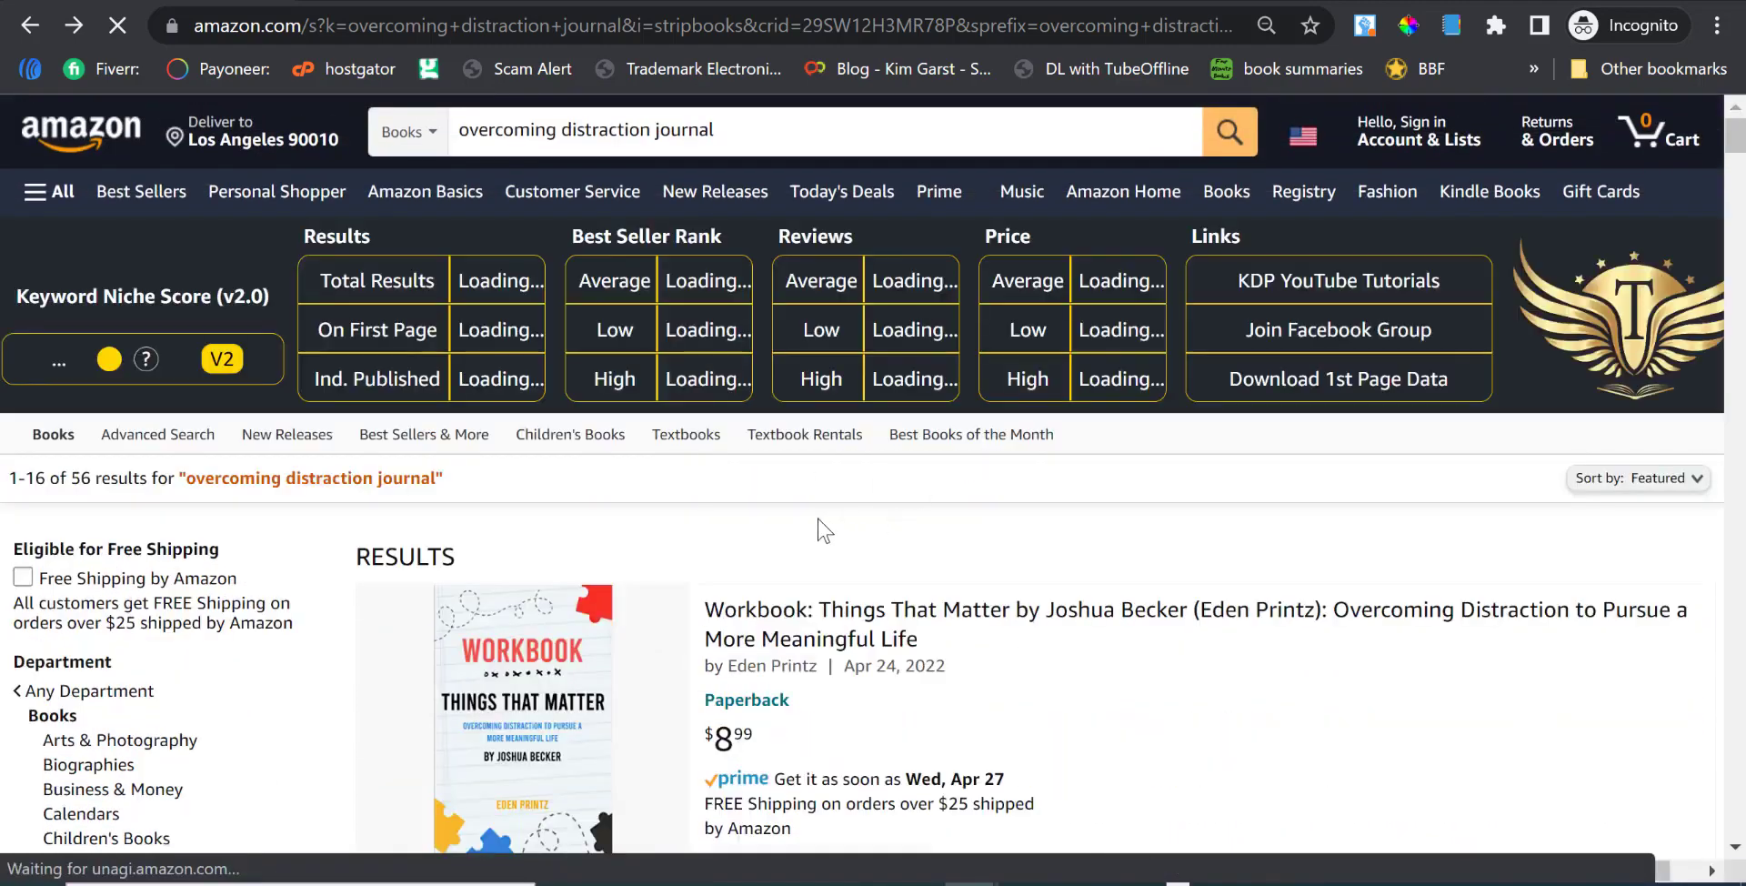
{"action": "scroll", "coordinate": [1066, 507], "scroll_direction": "down", "scroll_amount": 1}
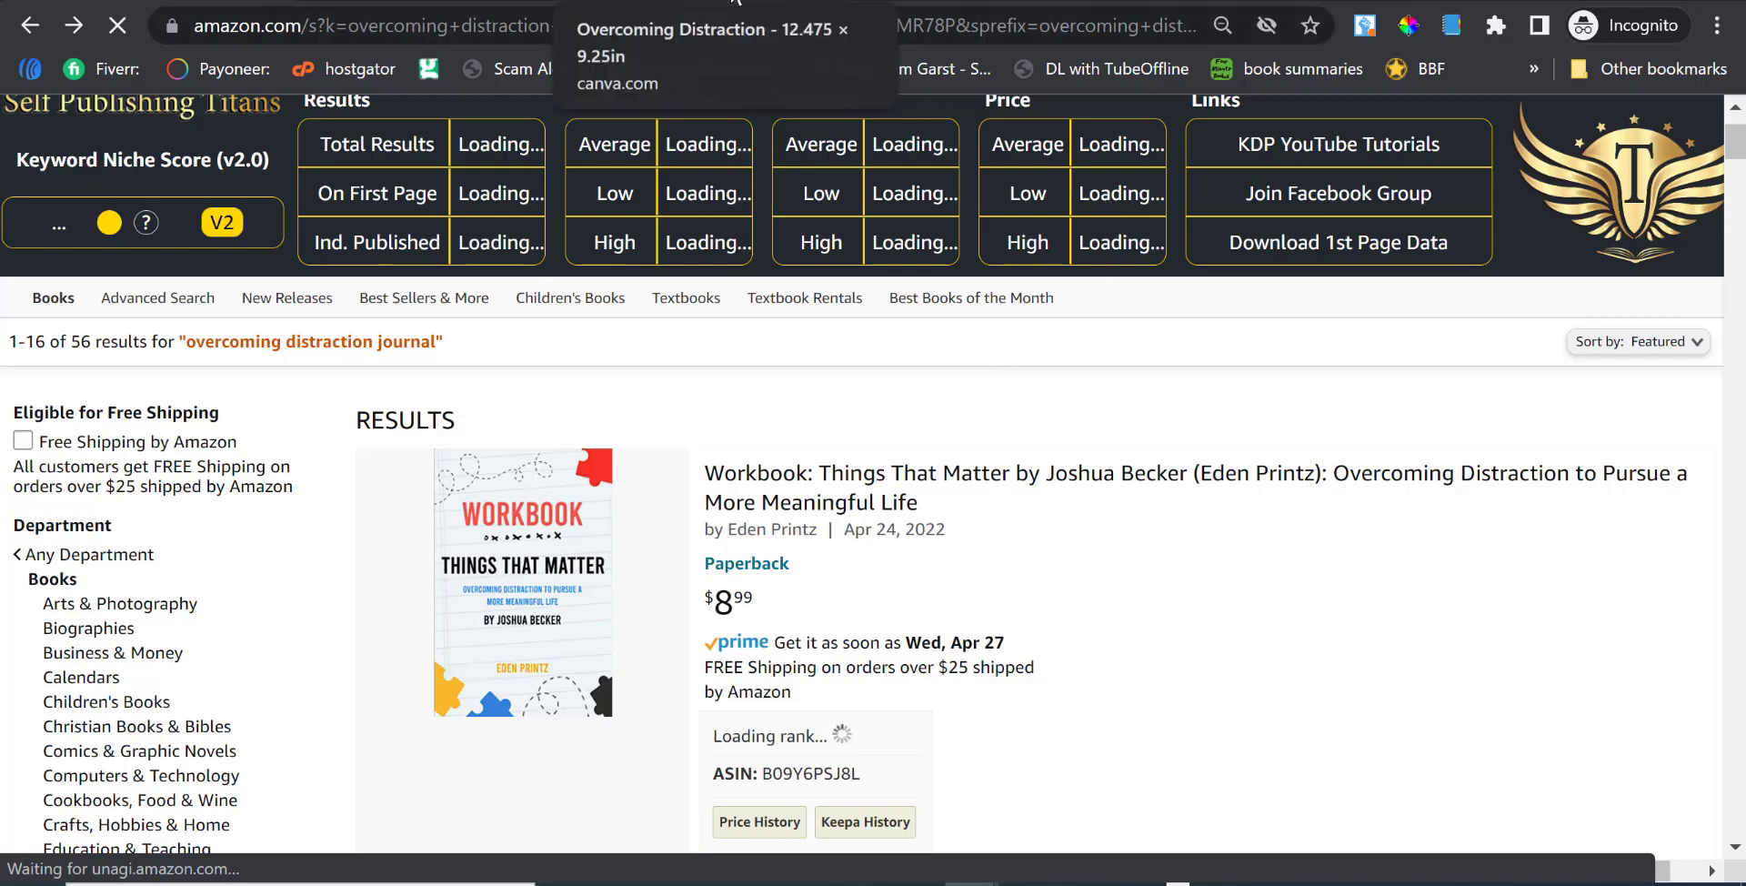
Switch to the Canva cover design and replace "Journals" with "Publishing" in the author line of the front cover.
{"action": "left_click", "coordinate": [737, 3]}
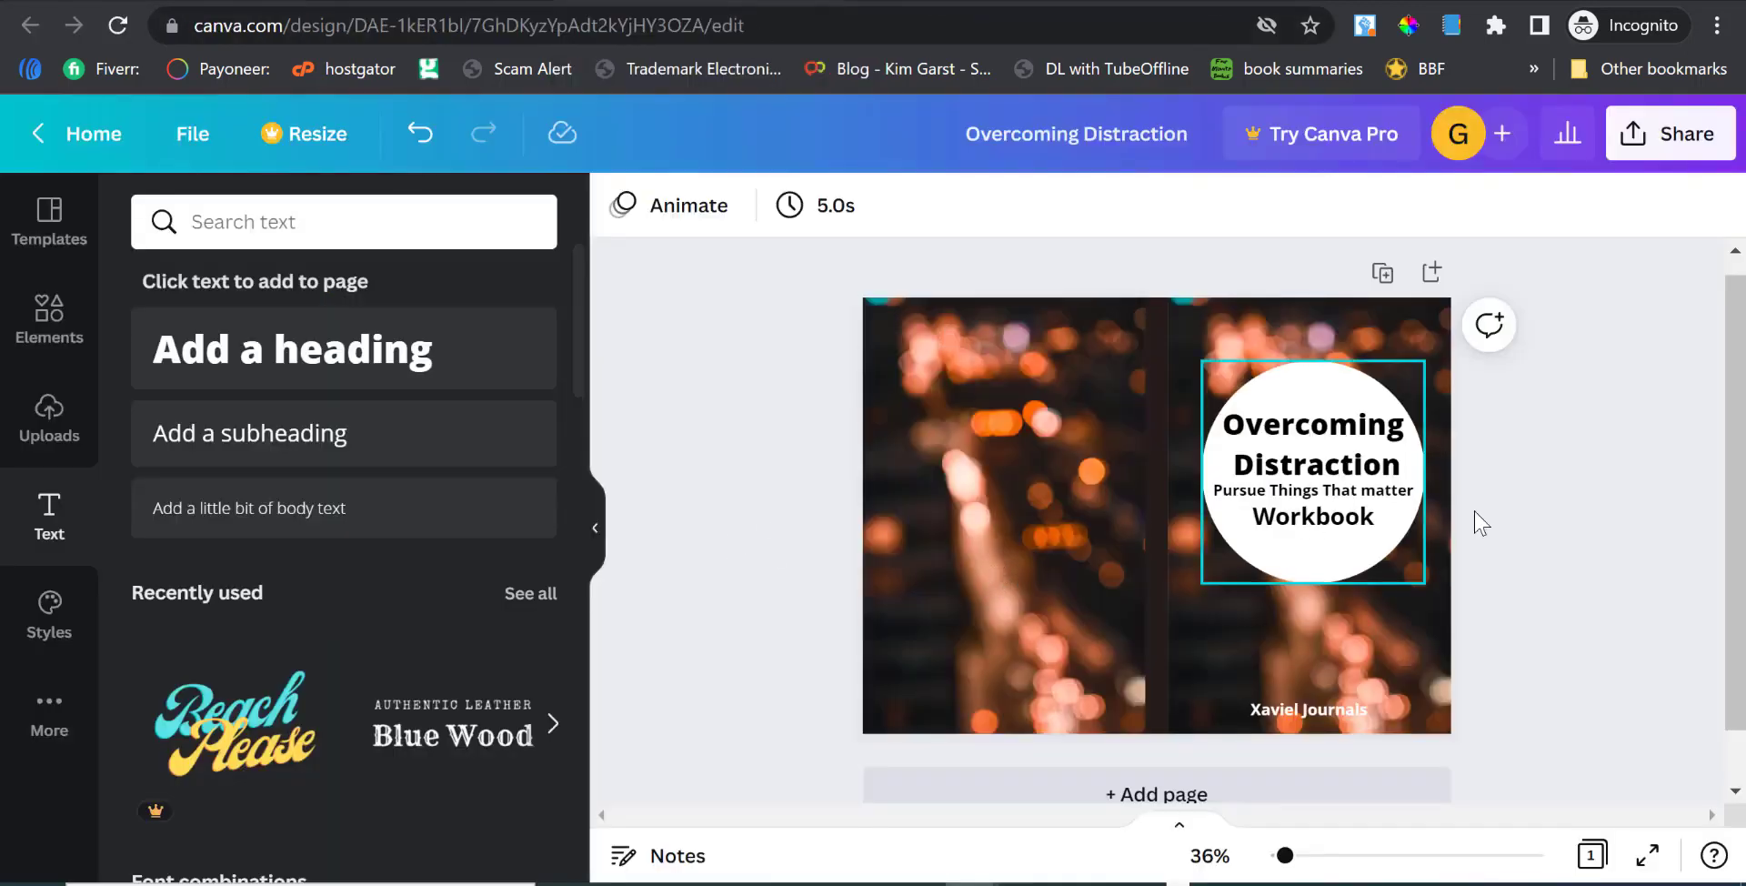
{"action": "left_click", "coordinate": [1338, 719]}
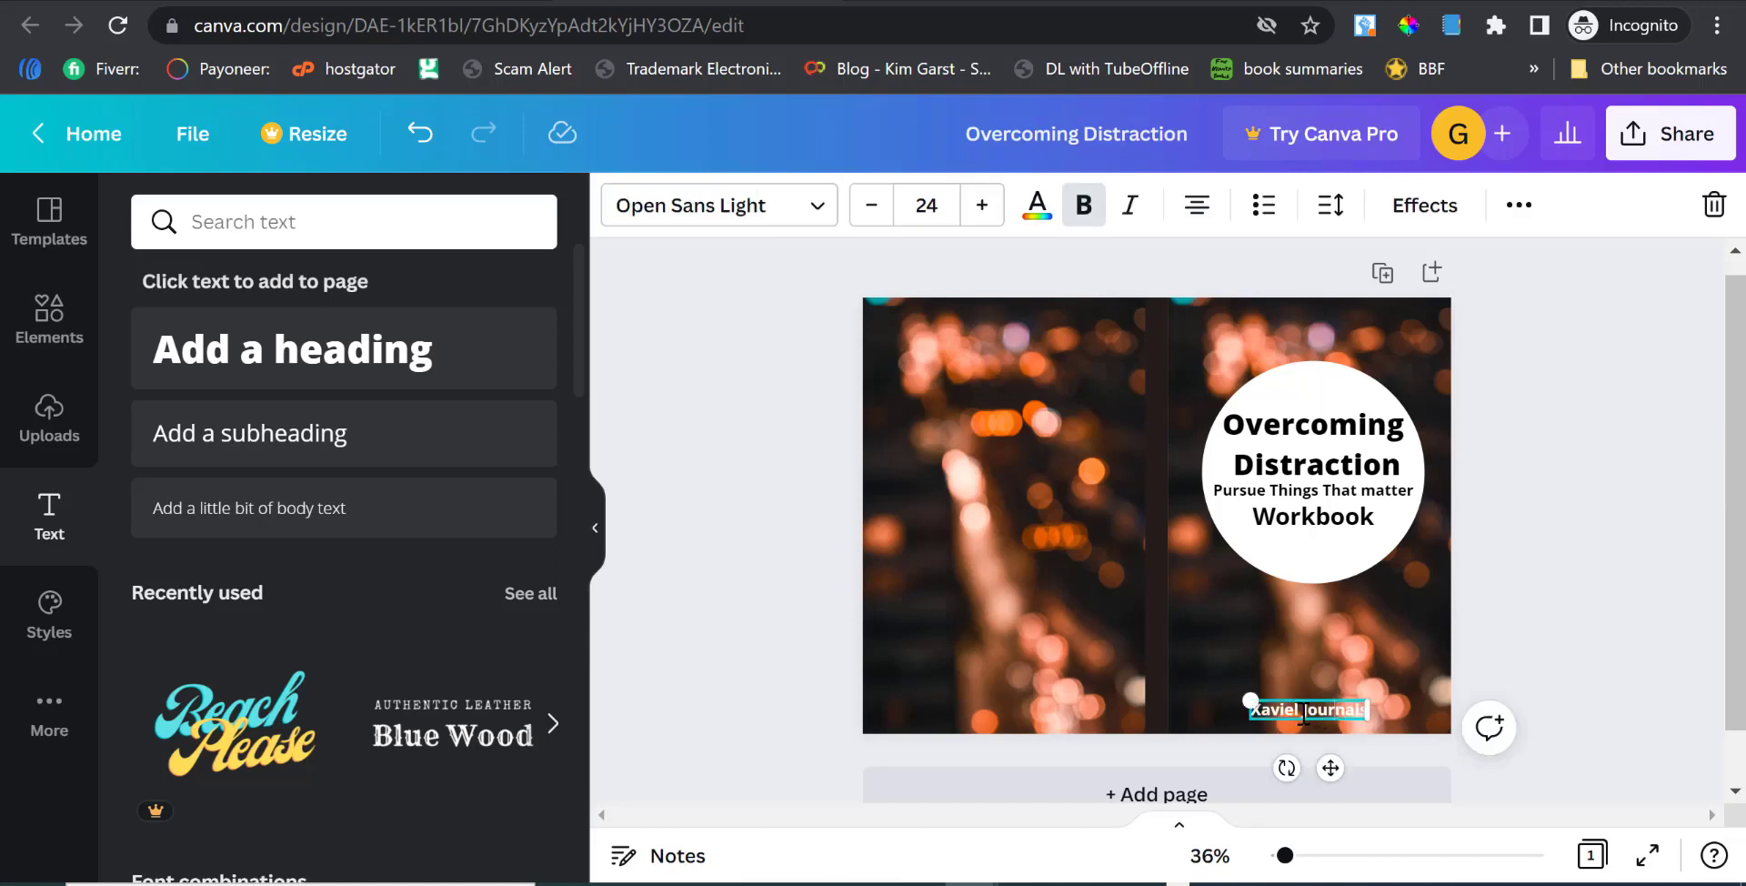
{"action": "left_click_drag", "start_coordinate": [1322, 712], "coordinate": [1357, 710]}
{"action": "key", "text": "BackSpace"}
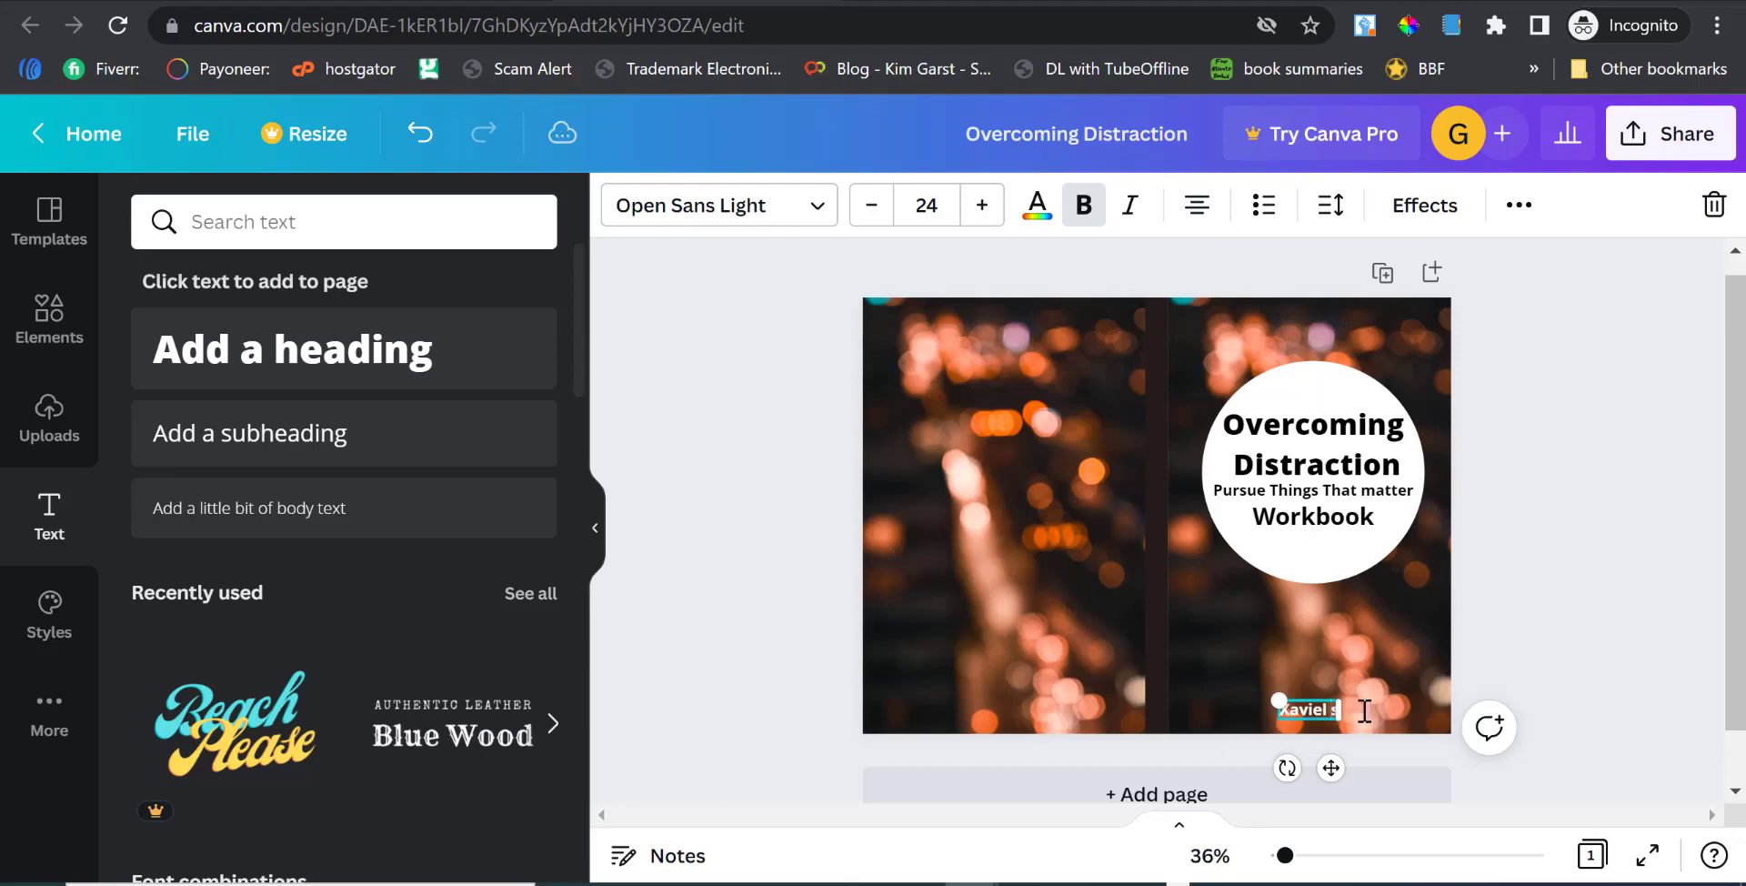
{"action": "key", "text": "BackSpace"}
{"action": "key", "text": "BackSpace"}
{"action": "type", "text": "Publishing"}
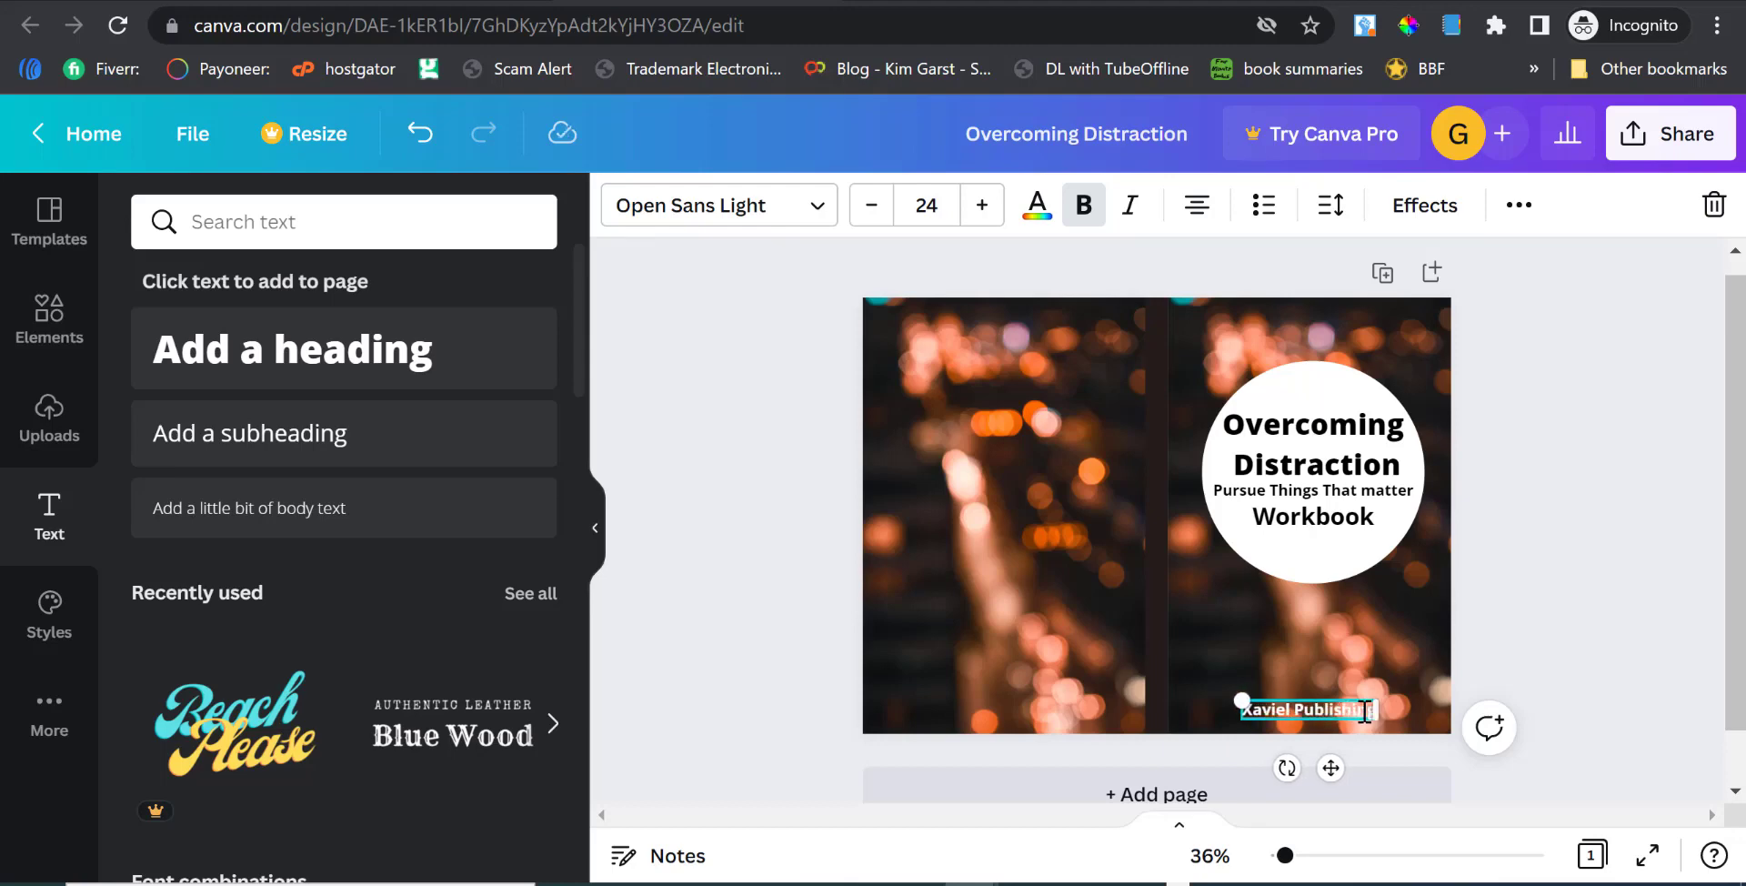
{"action": "left_click", "coordinate": [1617, 592]}
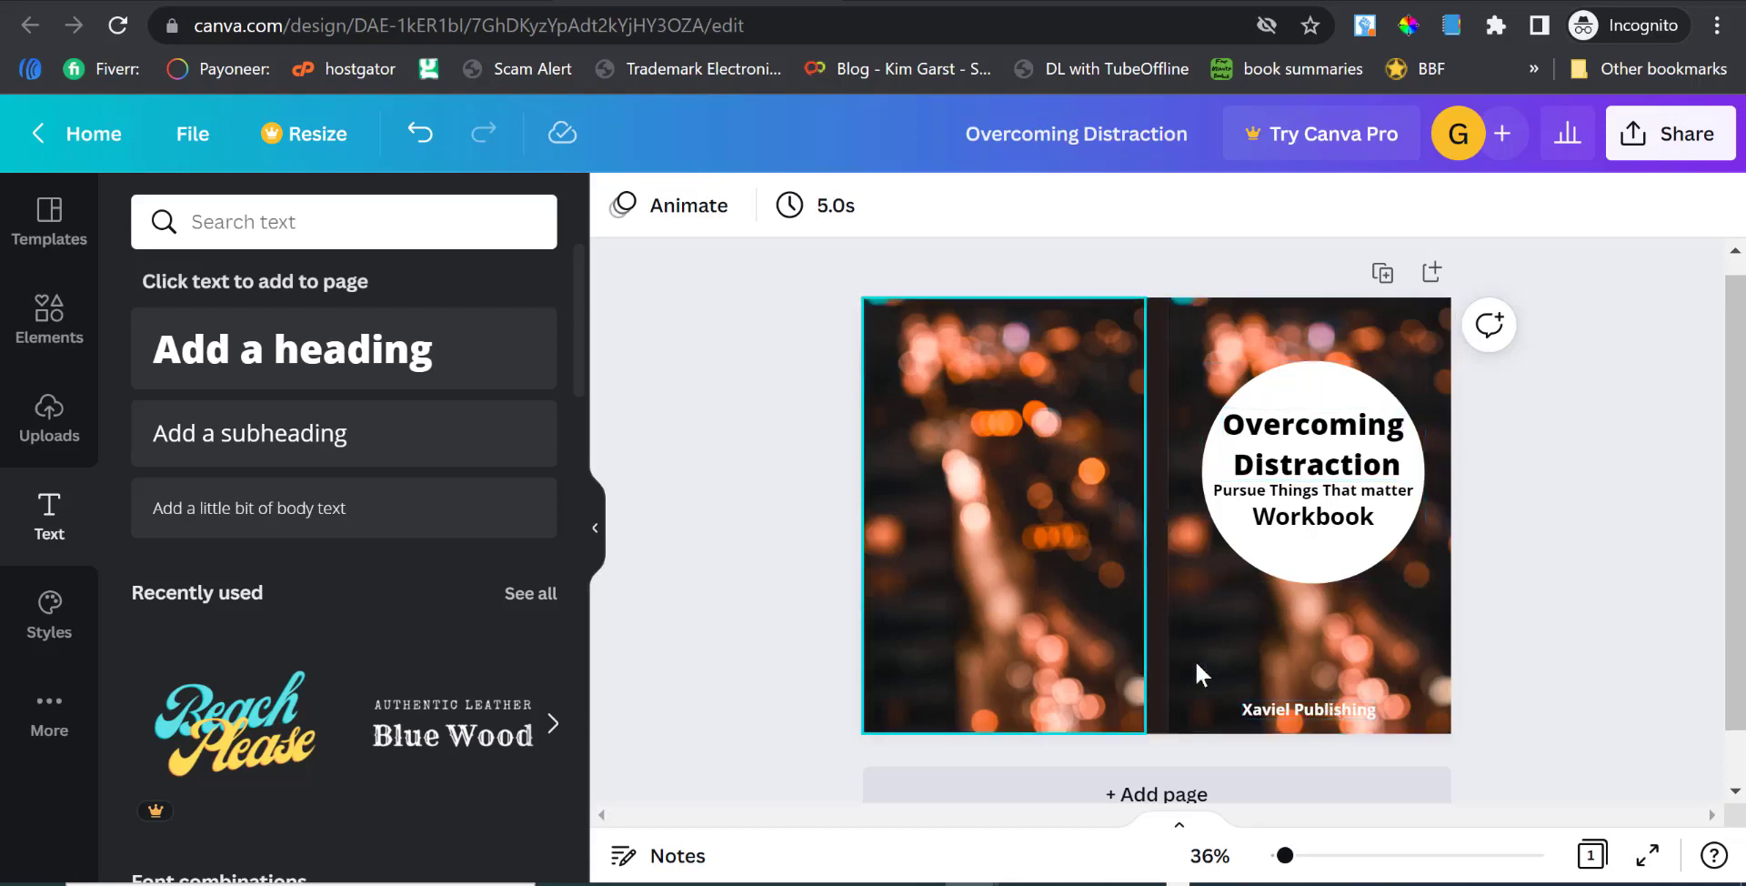
Remove the bold formatting from the author line on the front cover.
{"action": "double_click", "coordinate": [1318, 707]}
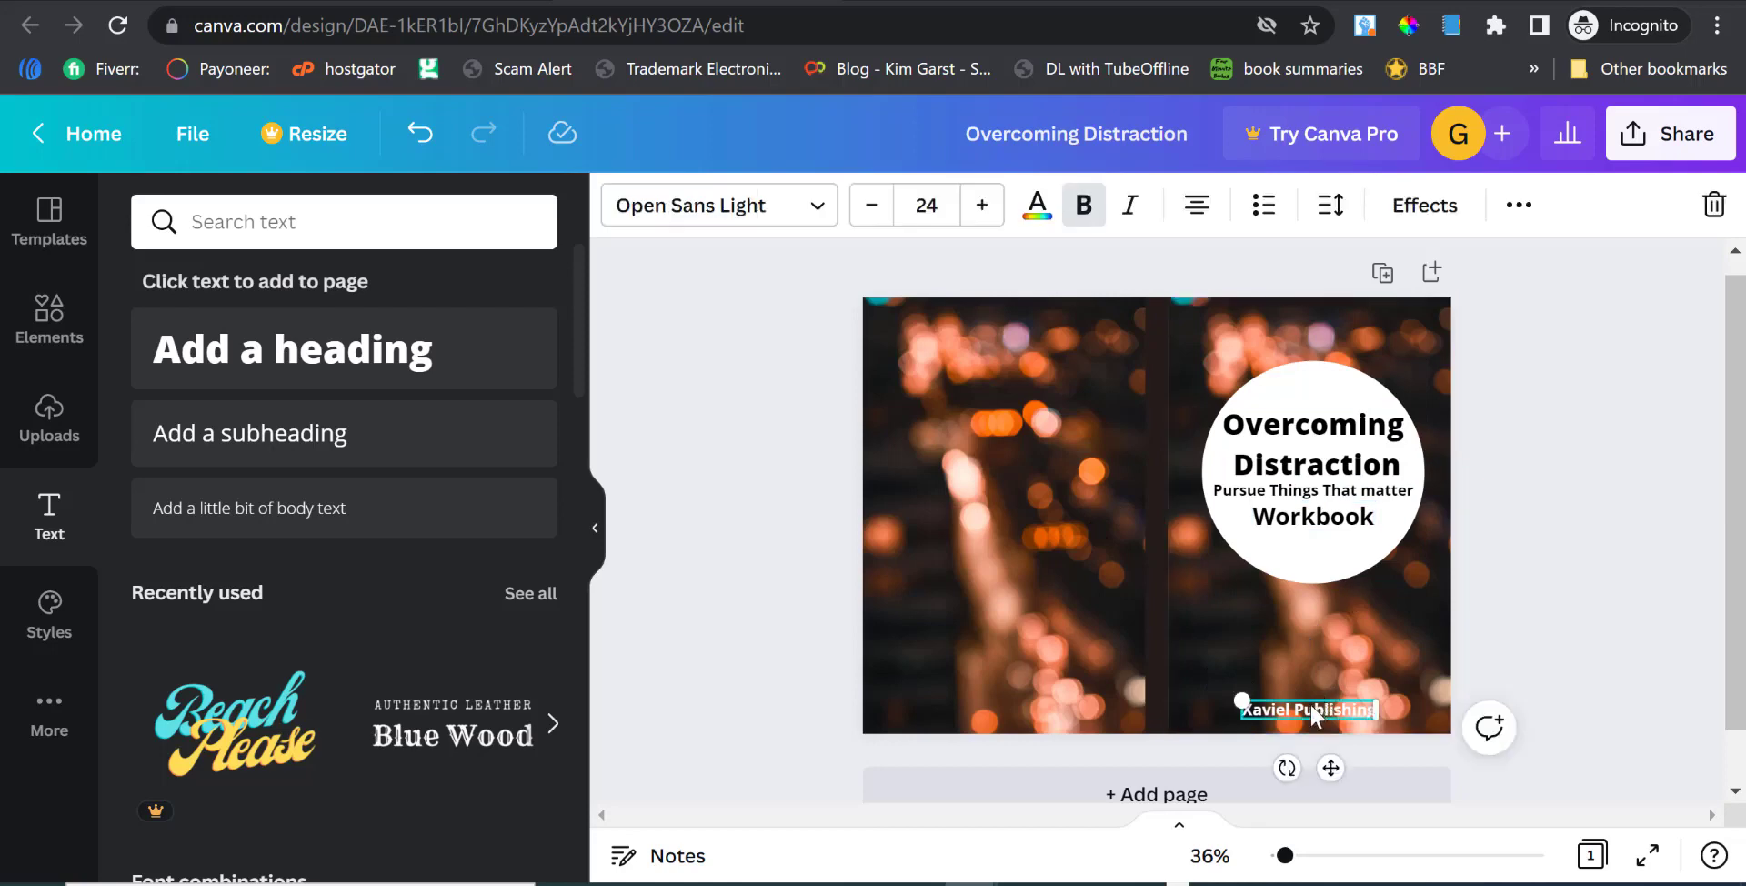
{"action": "left_click", "coordinate": [1083, 205]}
{"action": "left_click", "coordinate": [1637, 543]}
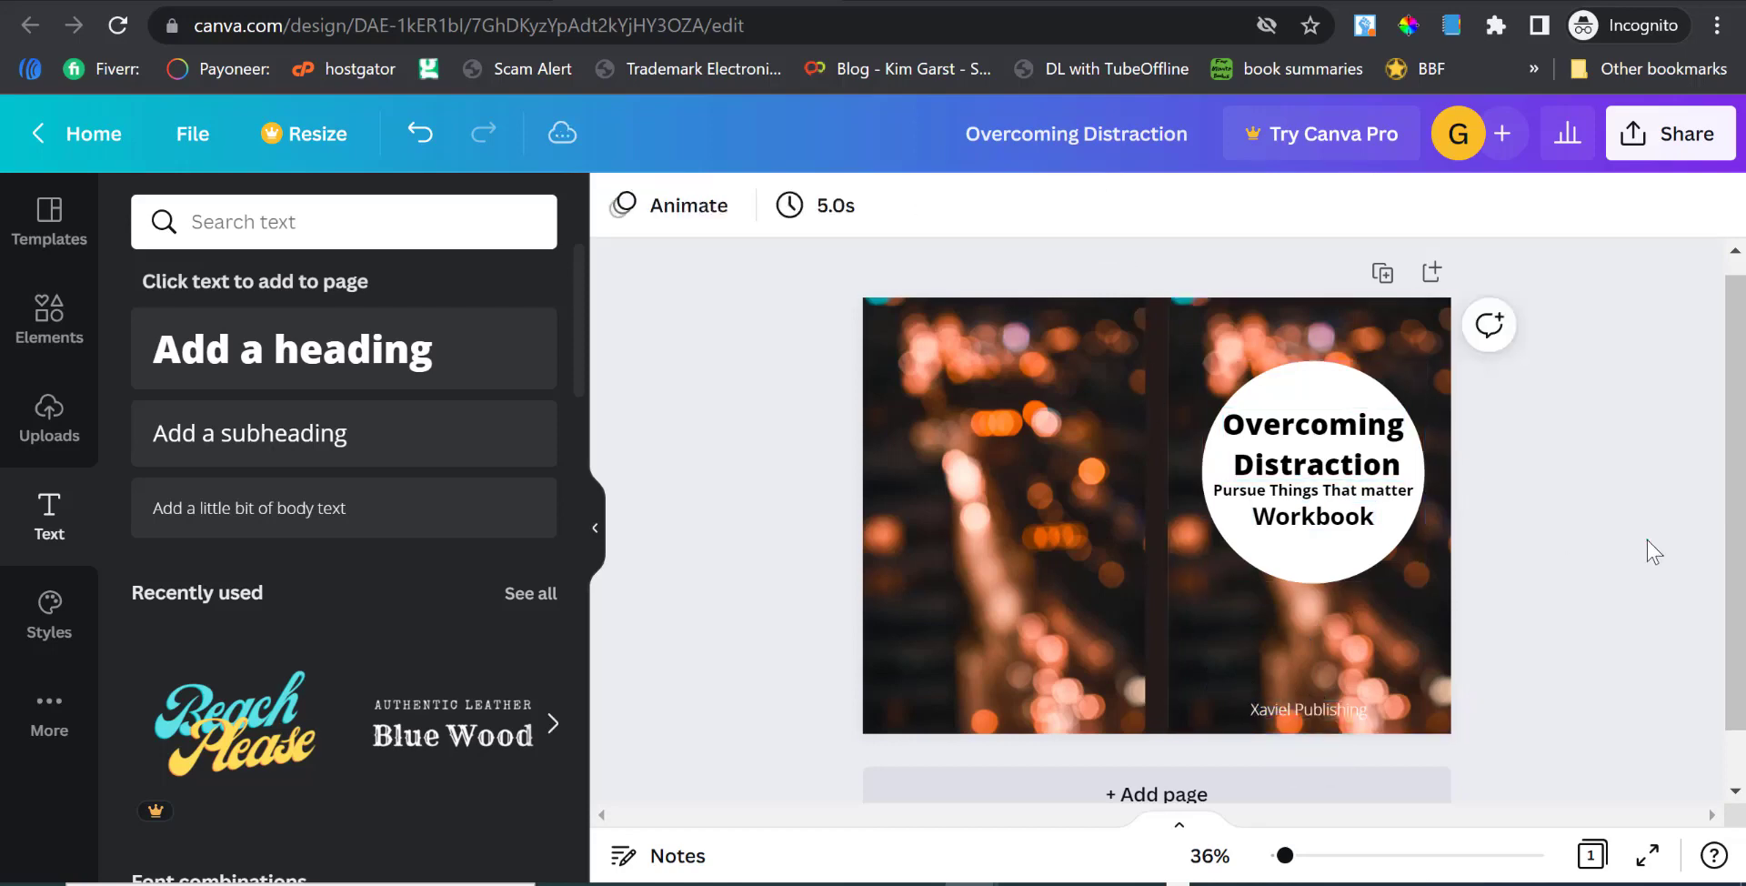
Download the finished cover design as a JPG file.
{"action": "left_click", "coordinate": [1636, 146]}
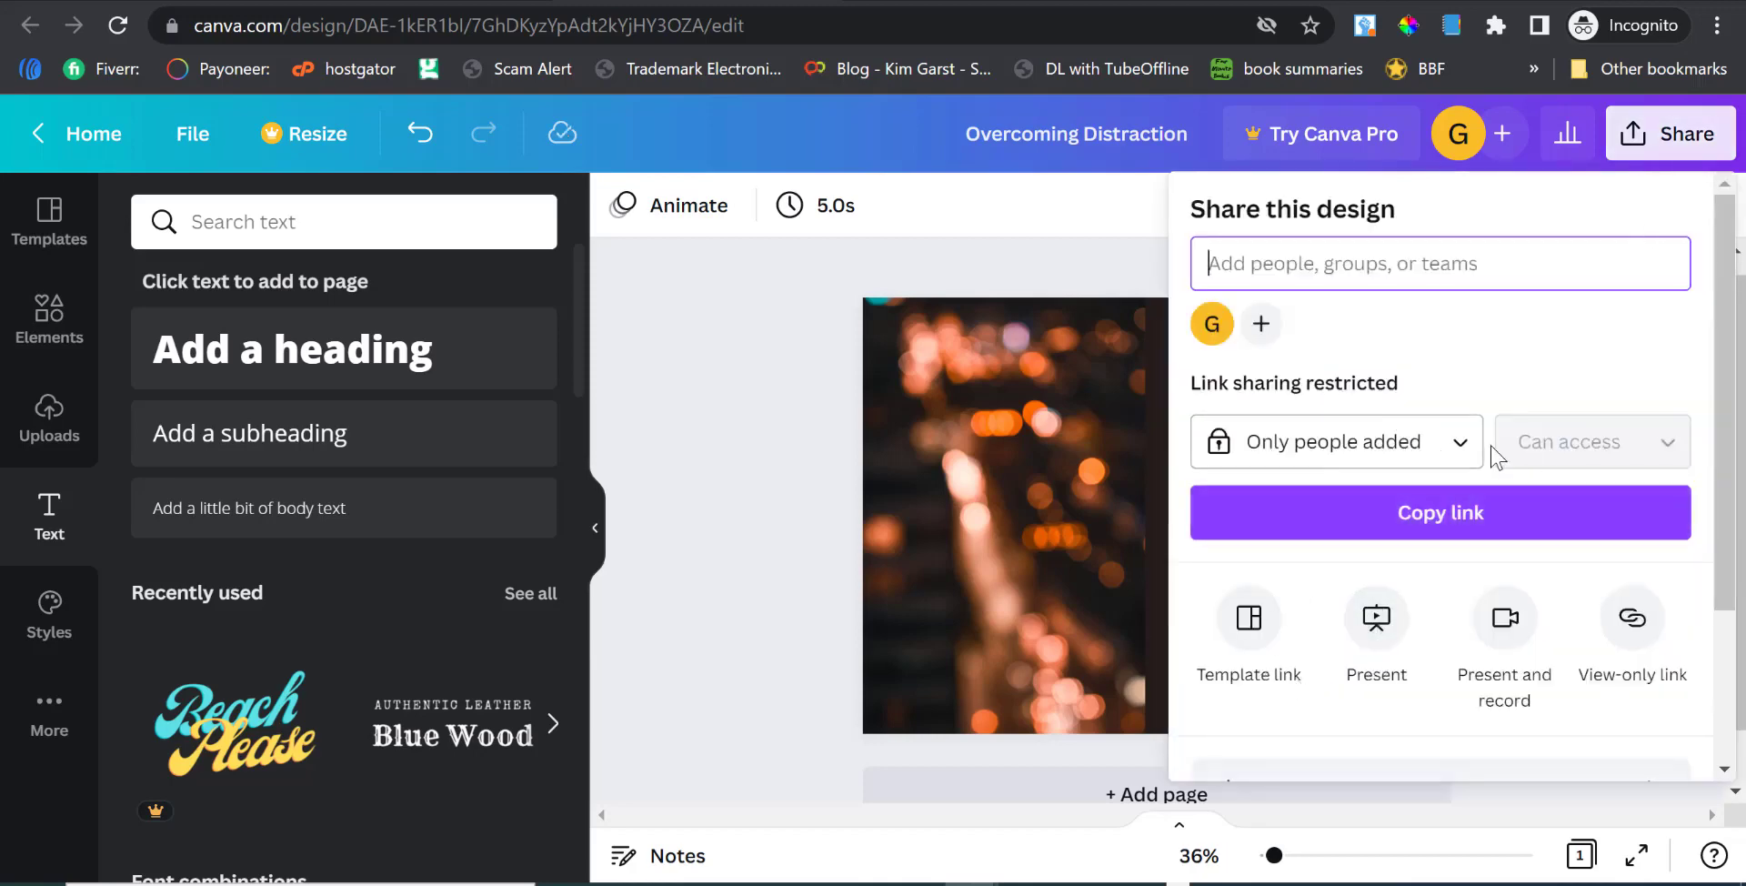
{"action": "scroll", "coordinate": [1509, 575], "scroll_direction": "down", "scroll_amount": 3}
{"action": "left_click", "coordinate": [1516, 583]}
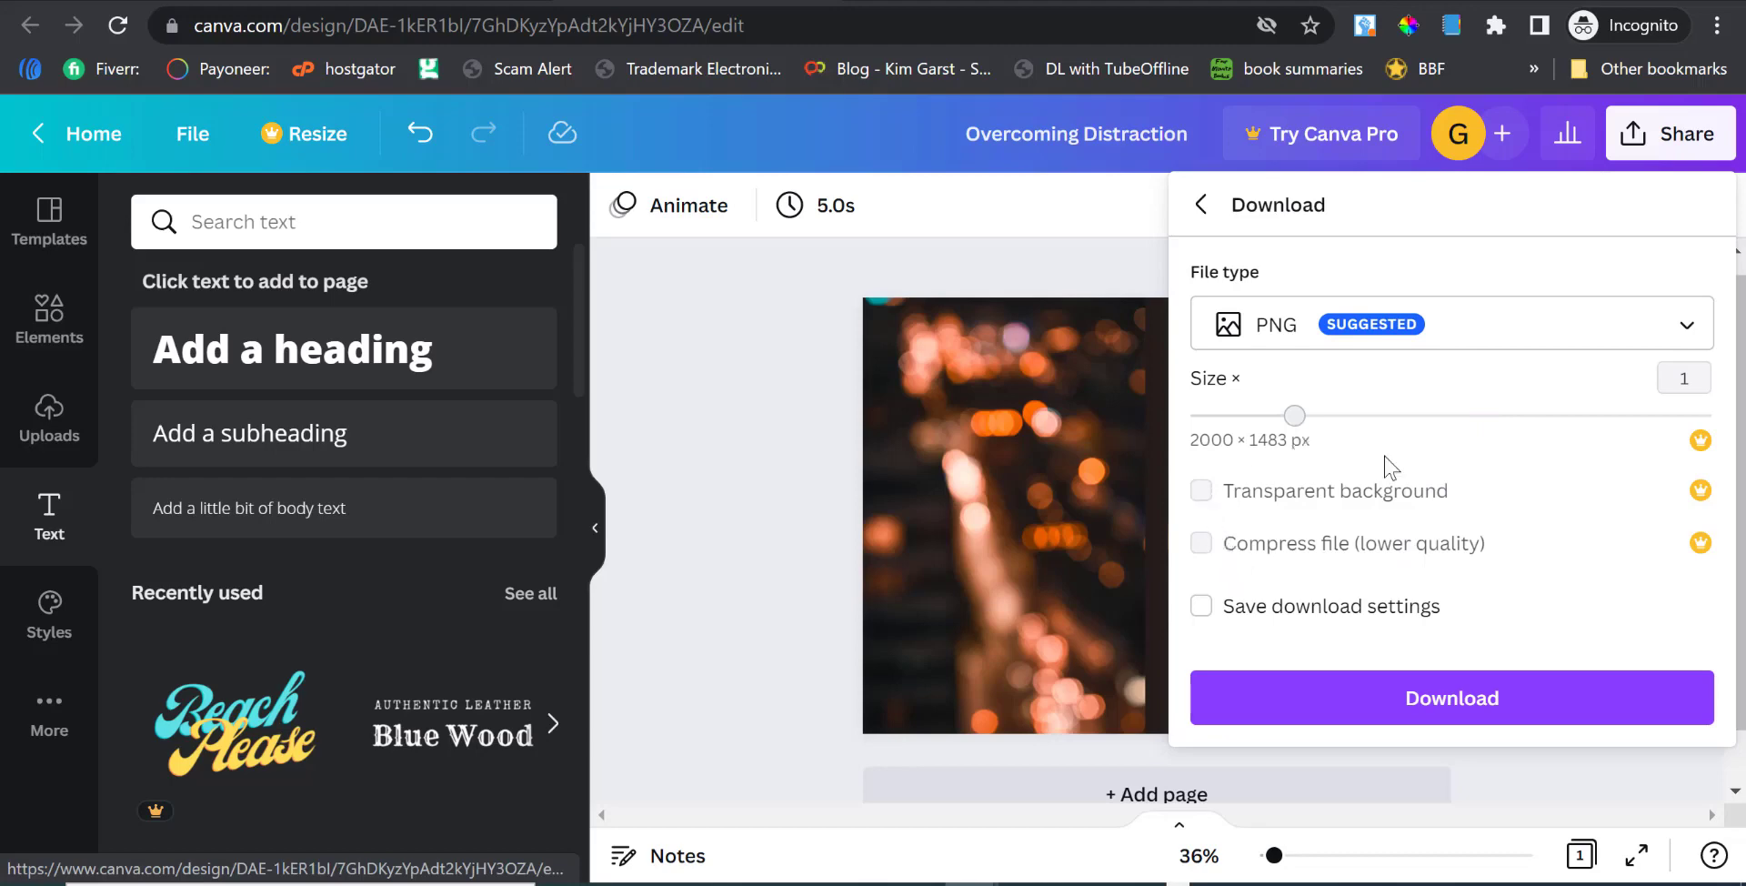
{"action": "left_click", "coordinate": [1664, 333]}
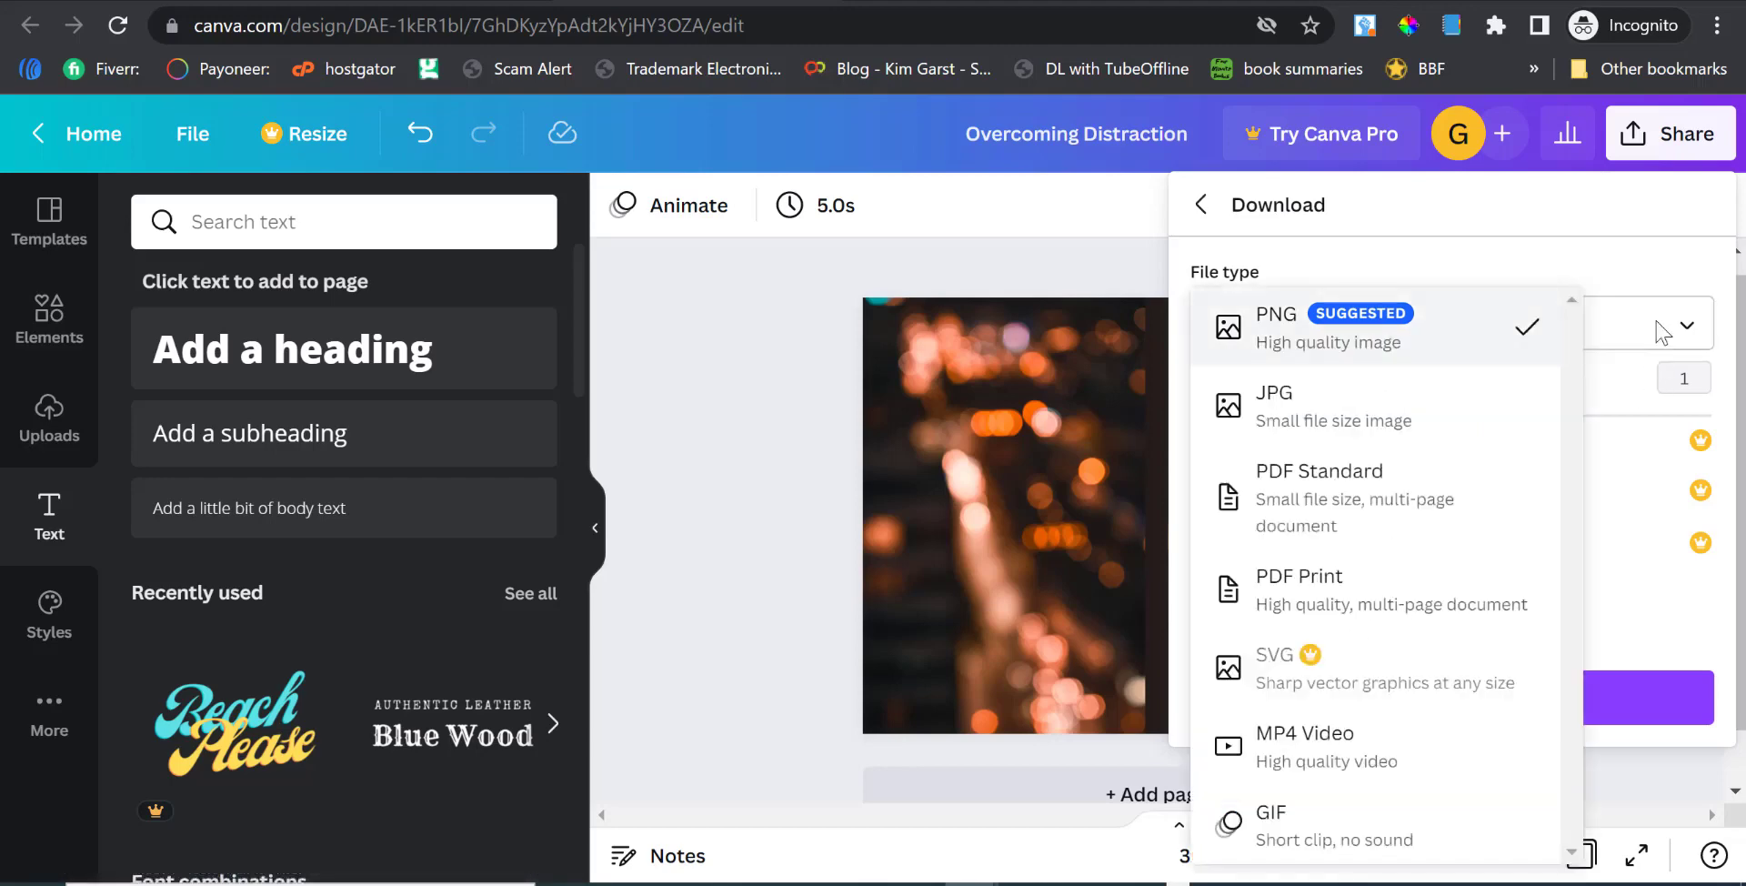
{"action": "left_click", "coordinate": [1336, 423]}
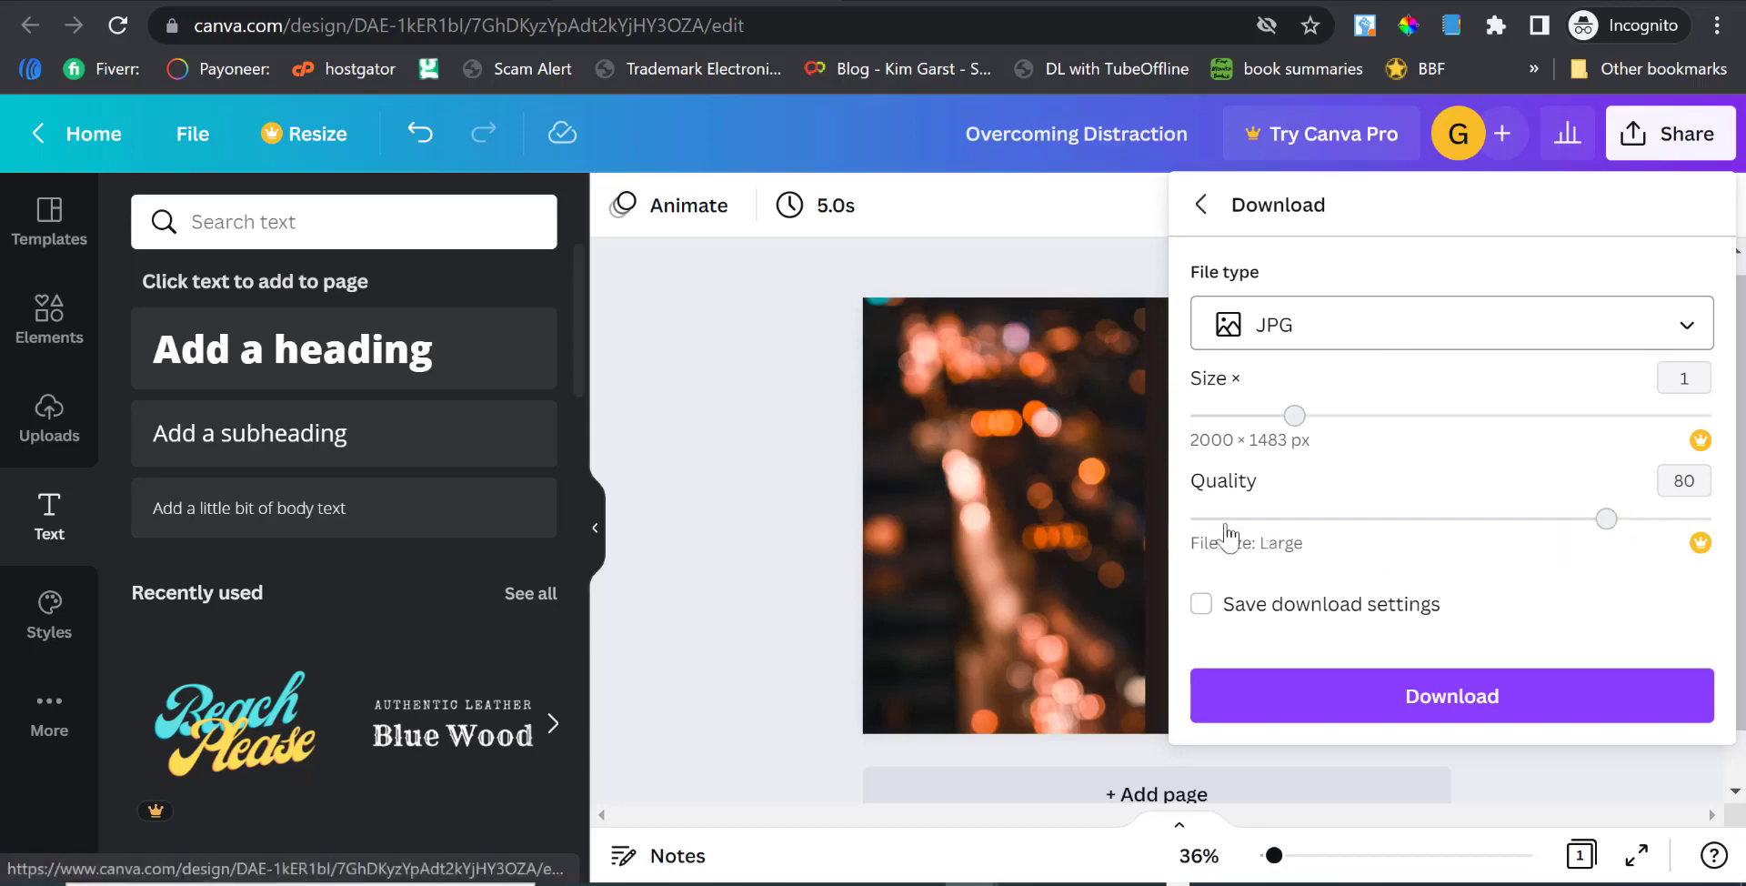
{"action": "left_click", "coordinate": [1401, 701]}
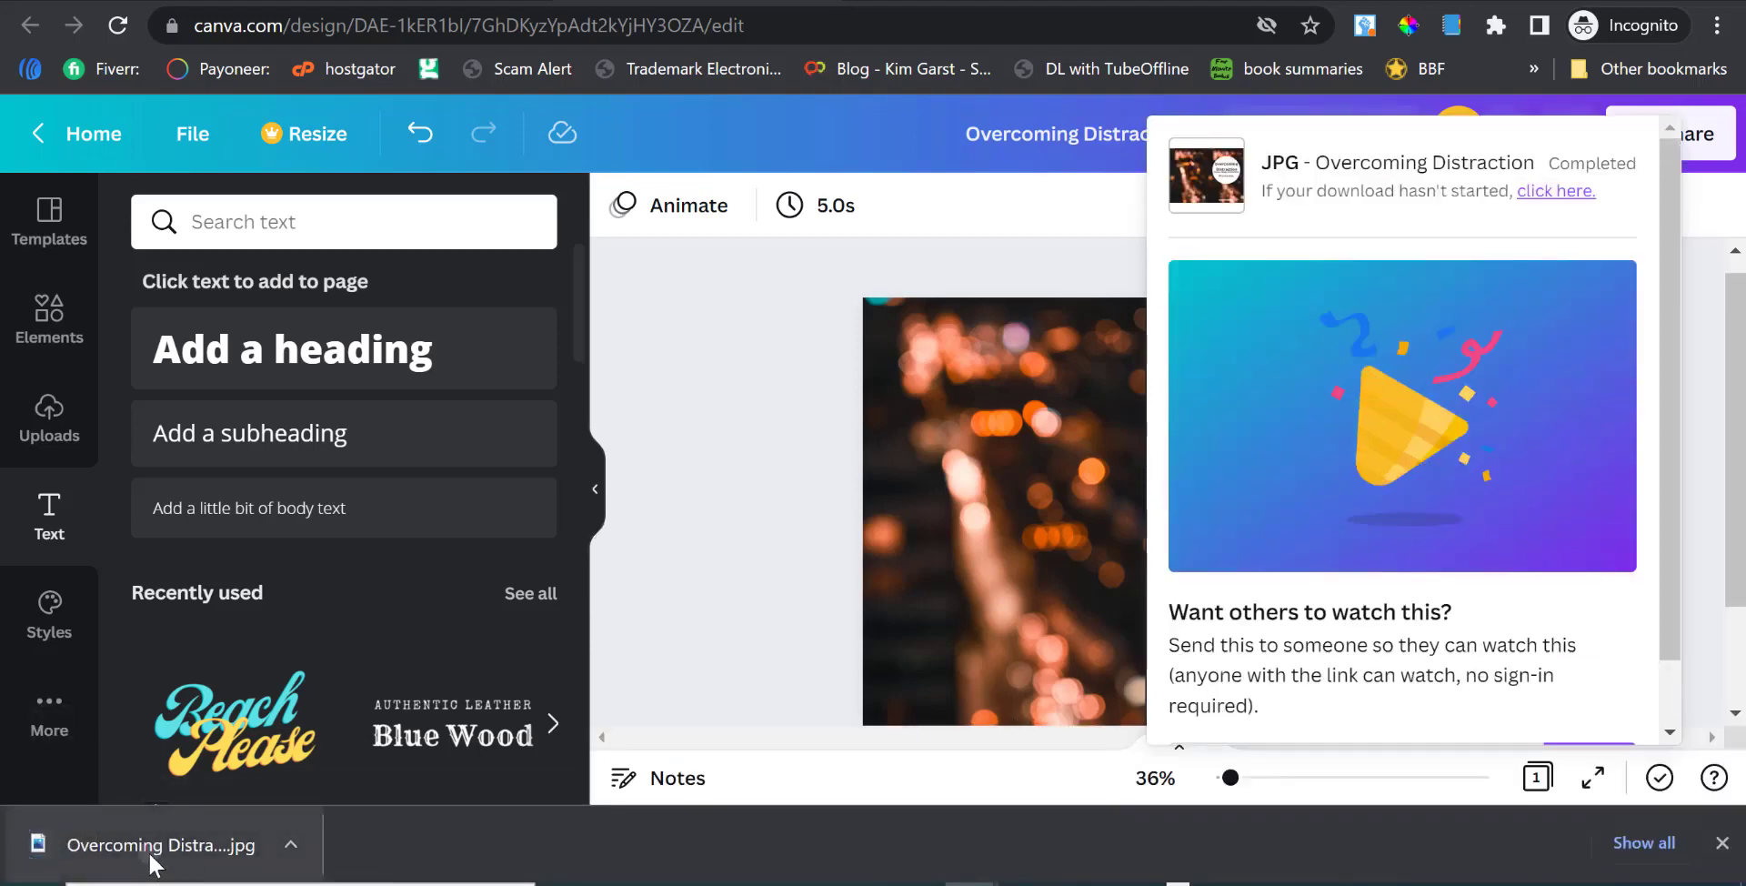
Open the downloaded JPG to check the full cover, and return to the design with the download message dismissed.
{"action": "left_click", "coordinate": [151, 857]}
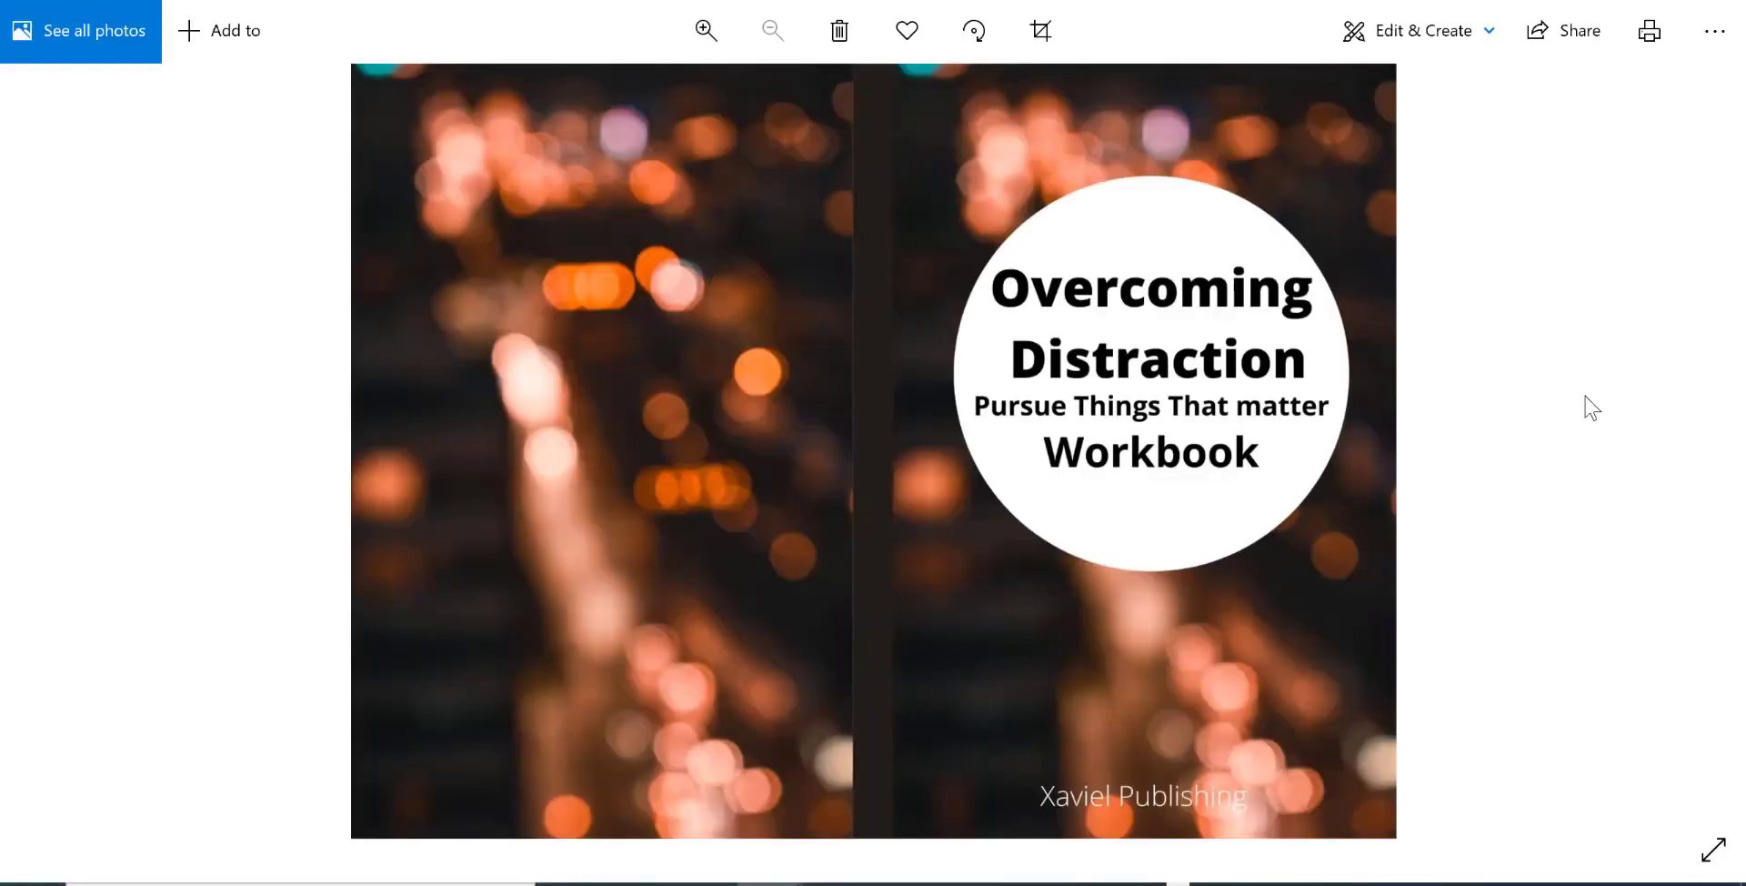
{"action": "left_click", "coordinate": [1717, 2]}
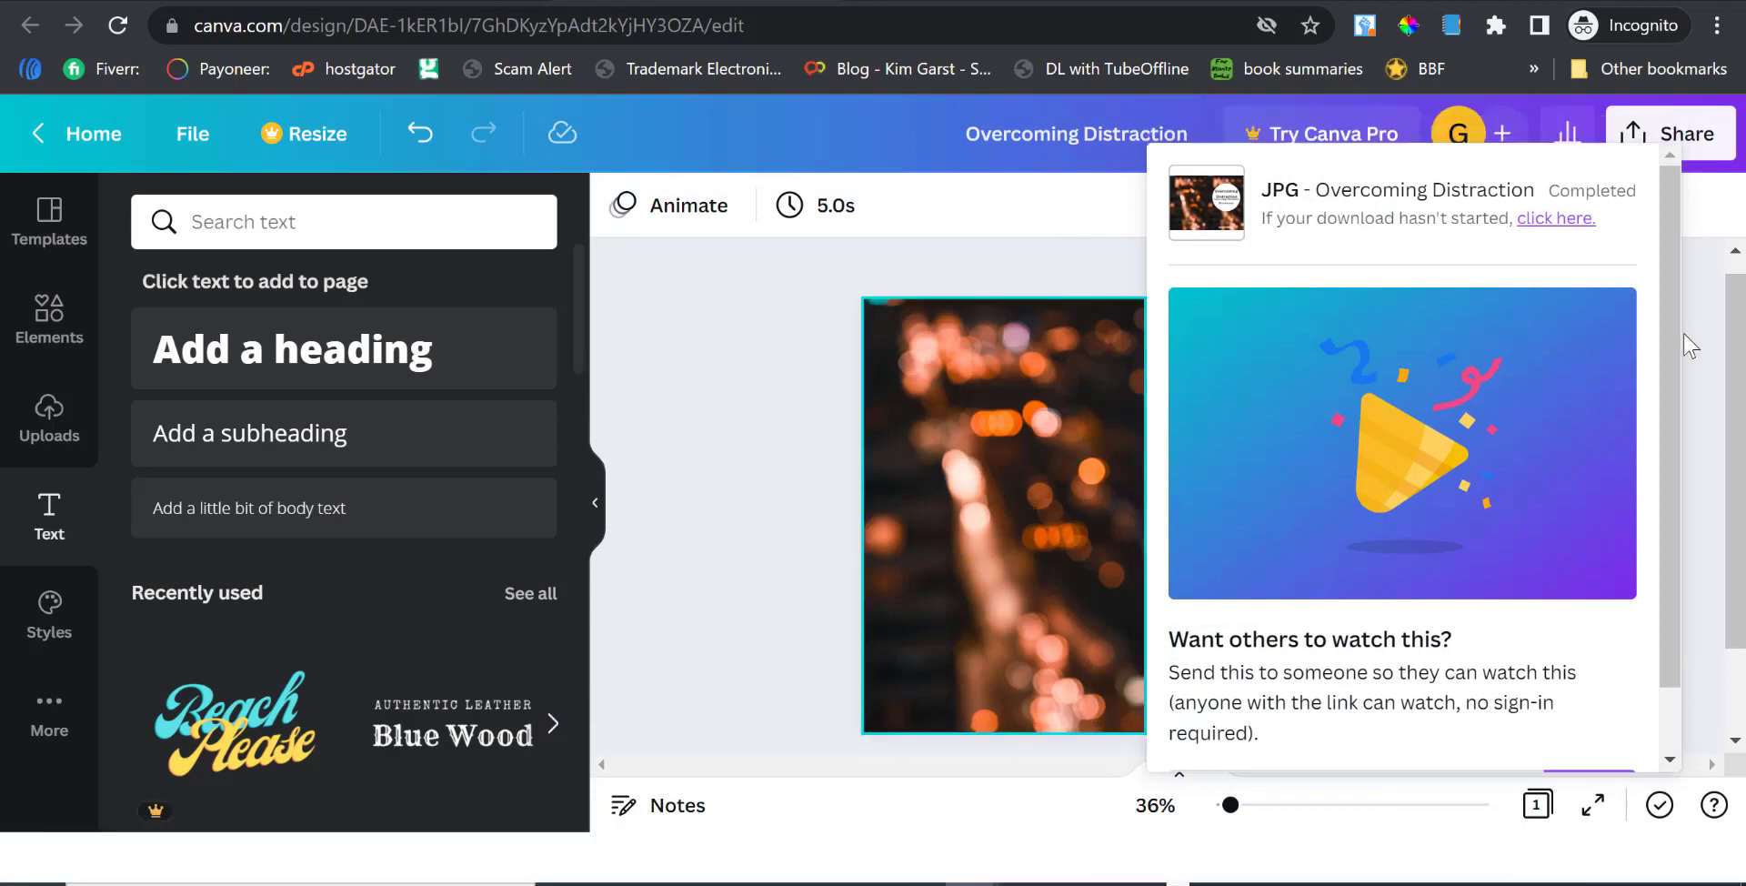
{"action": "left_click", "coordinate": [1072, 214]}
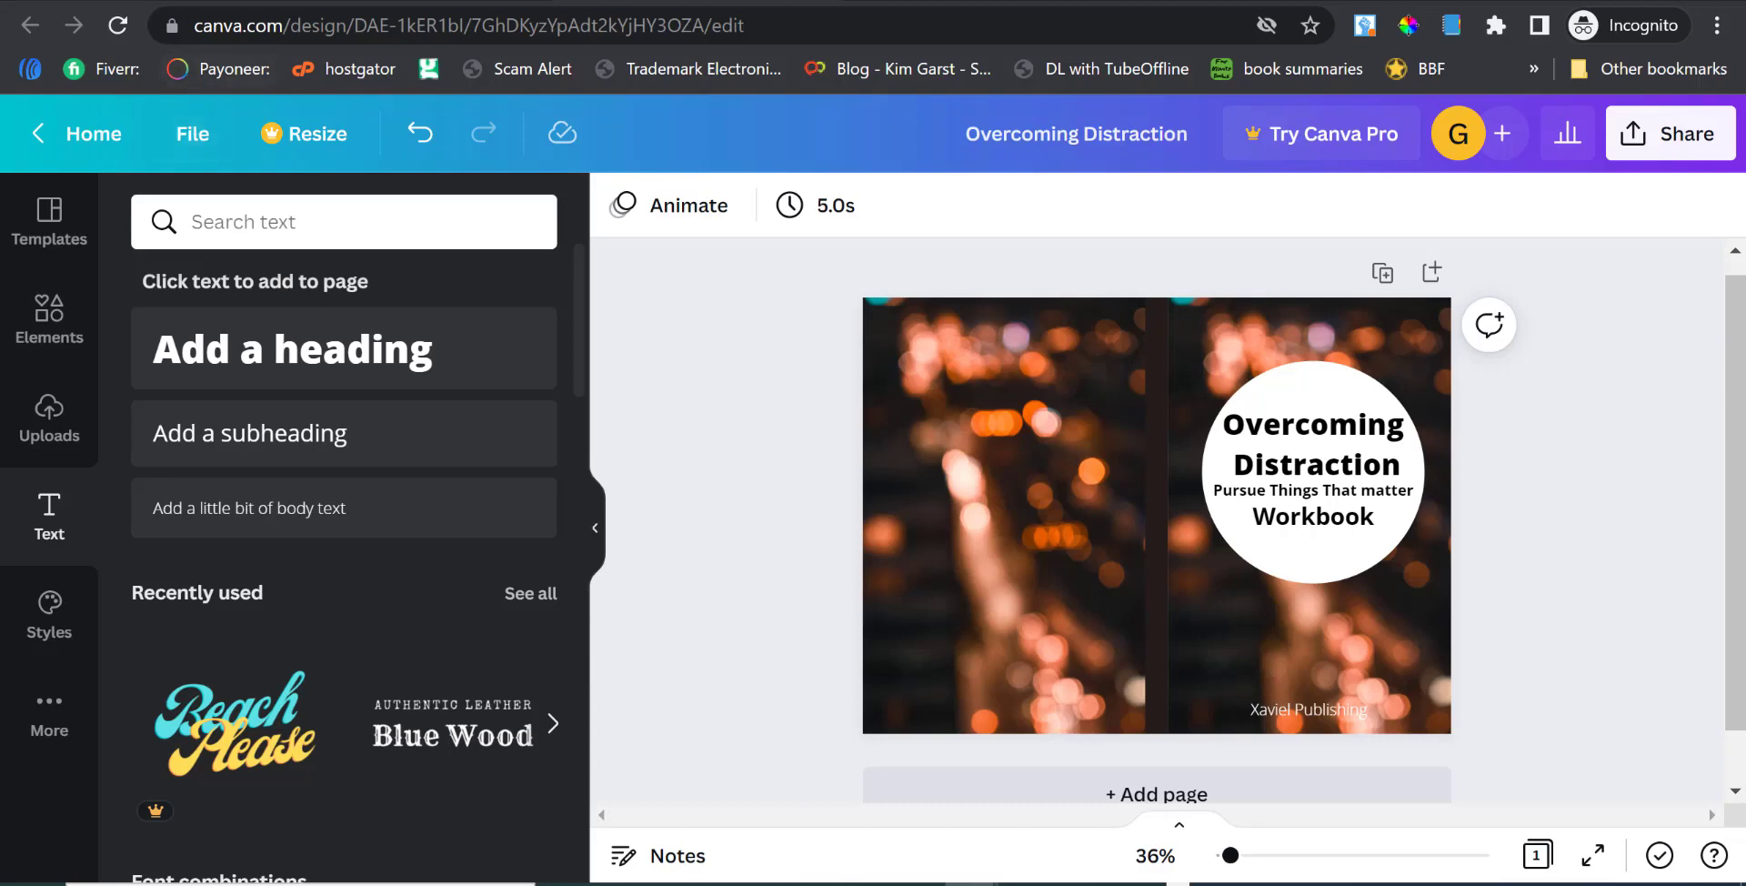
Switch to the Amazon results for "overcoming distraction journal" and examine the competing books' covers, titles, prices and best-seller ranks.
{"action": "left_click", "coordinate": [409, 1]}
{"action": "left_click", "coordinate": [739, 126]}
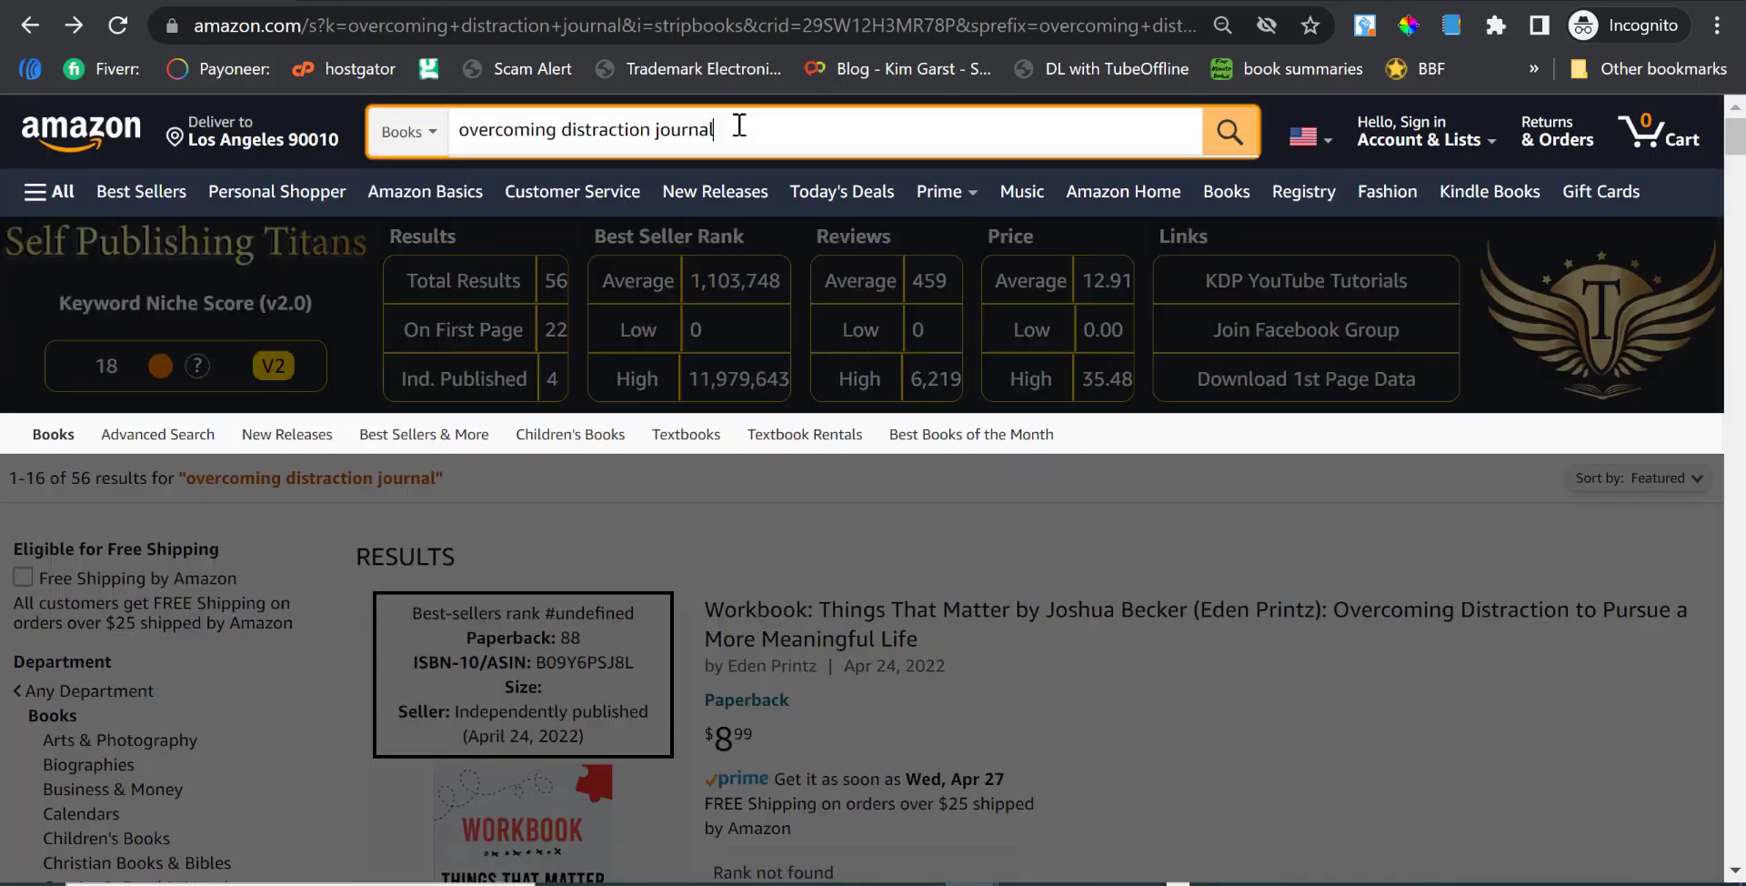
{"action": "left_click_drag", "start_coordinate": [701, 135], "coordinate": [453, 138]}
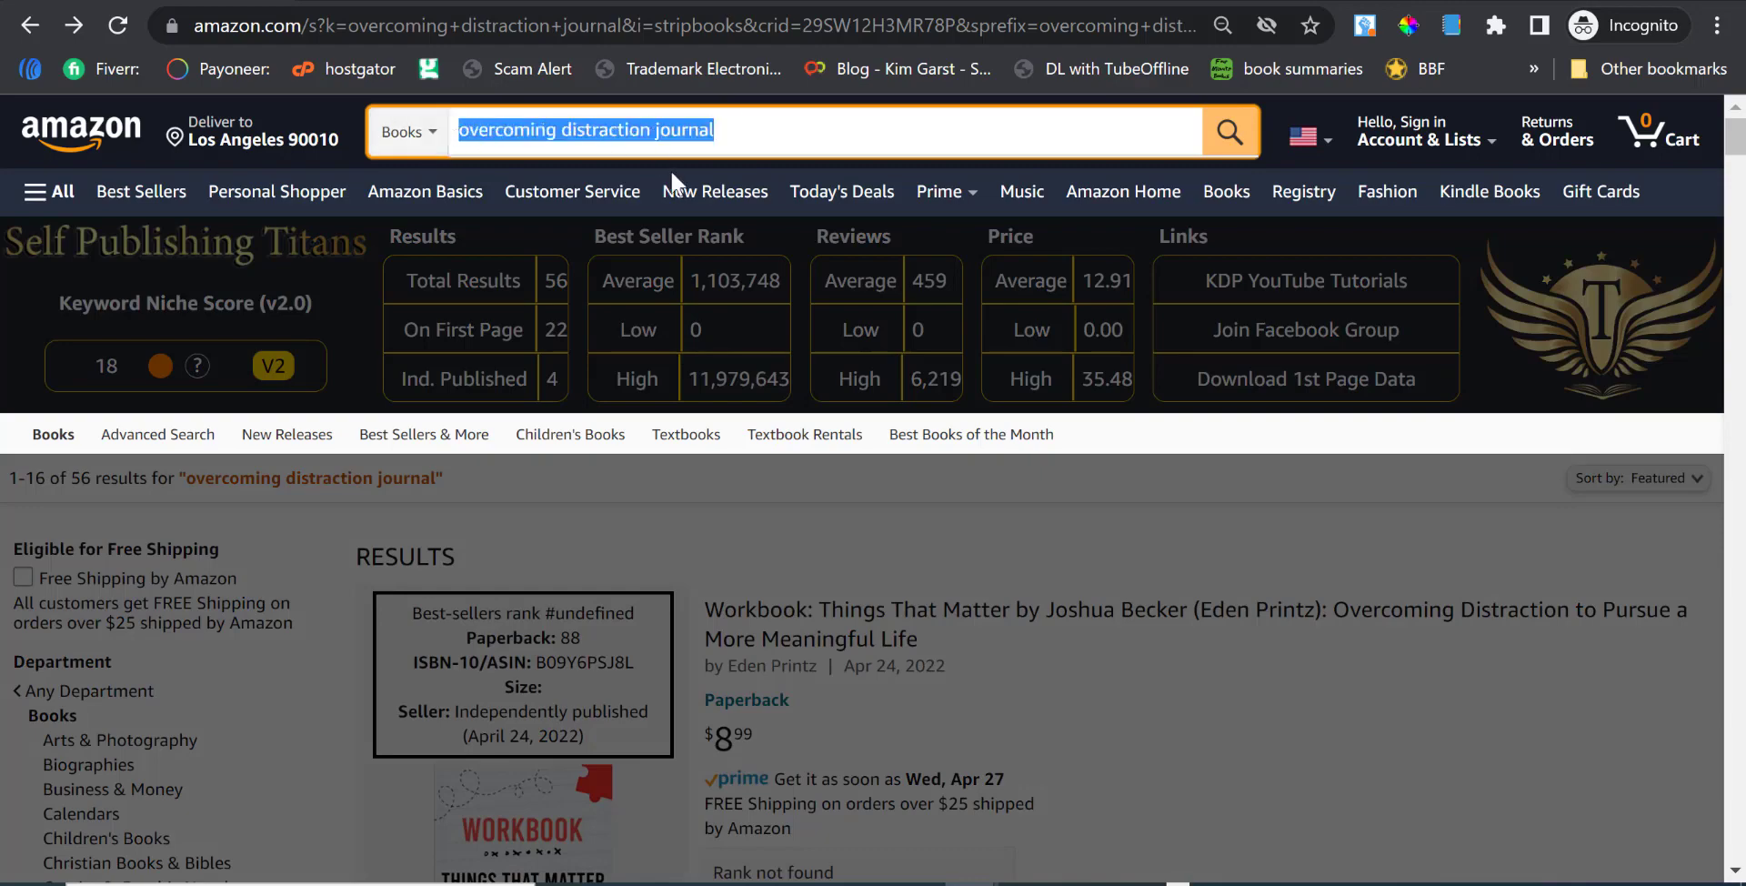
{"action": "scroll", "coordinate": [1259, 432], "scroll_direction": "down", "scroll_amount": 5}
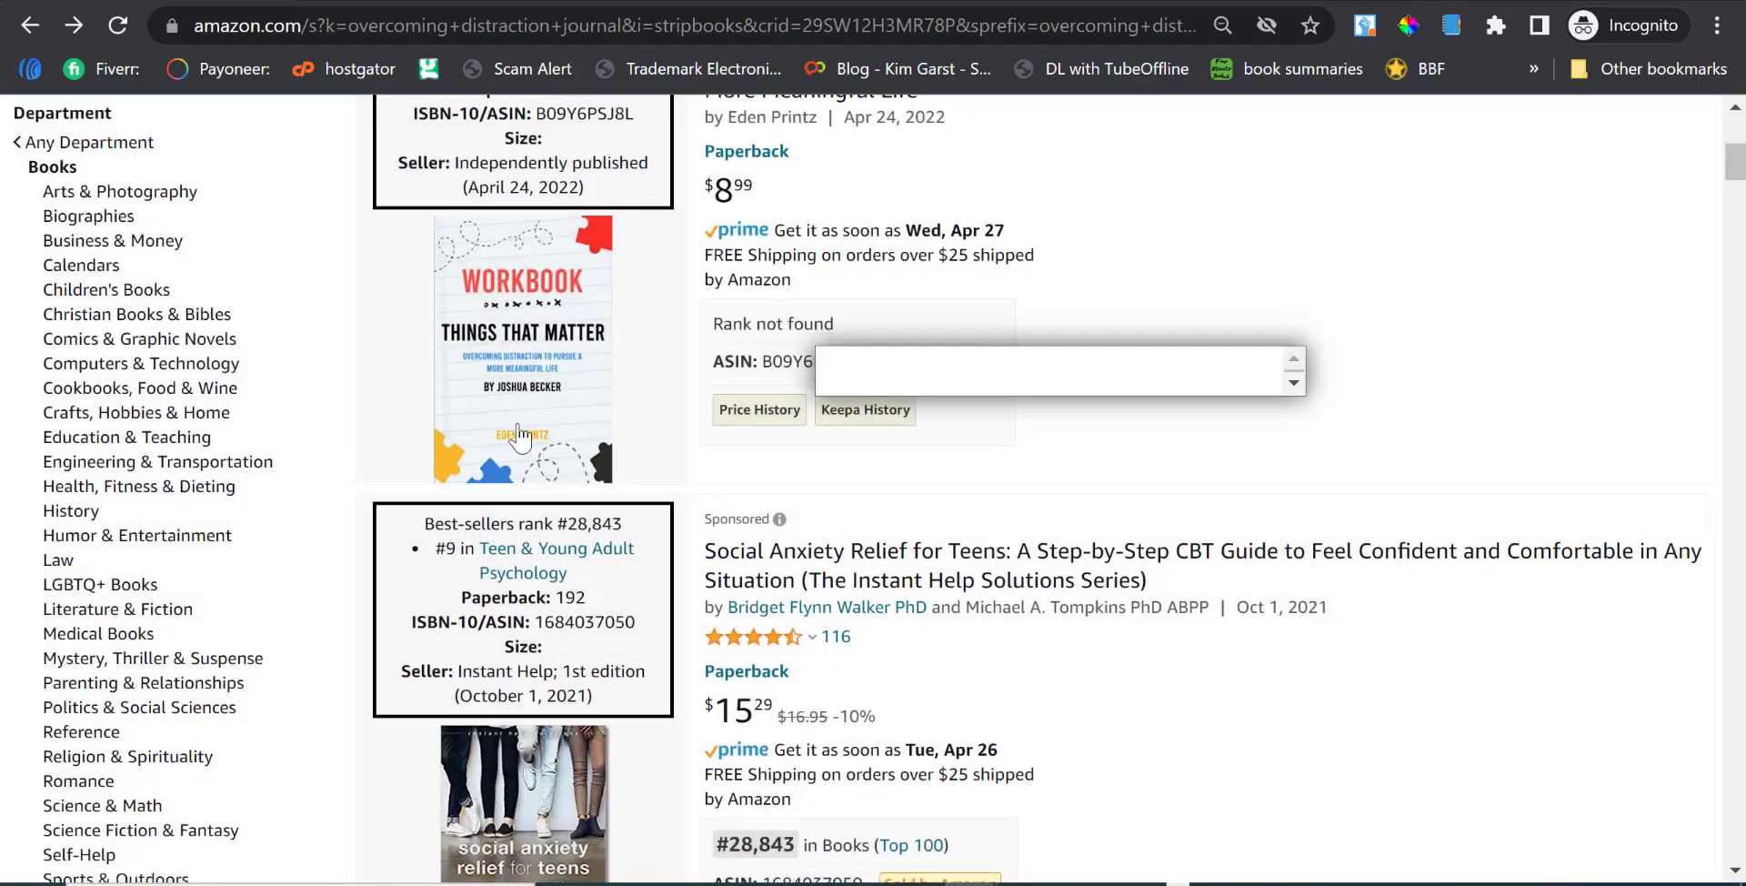
{"action": "scroll", "coordinate": [1282, 369], "scroll_direction": "down", "scroll_amount": 7}
{"action": "scroll", "coordinate": [1337, 394], "scroll_direction": "down", "scroll_amount": 2}
{"action": "scroll", "coordinate": [1344, 397], "scroll_direction": "down", "scroll_amount": 14}
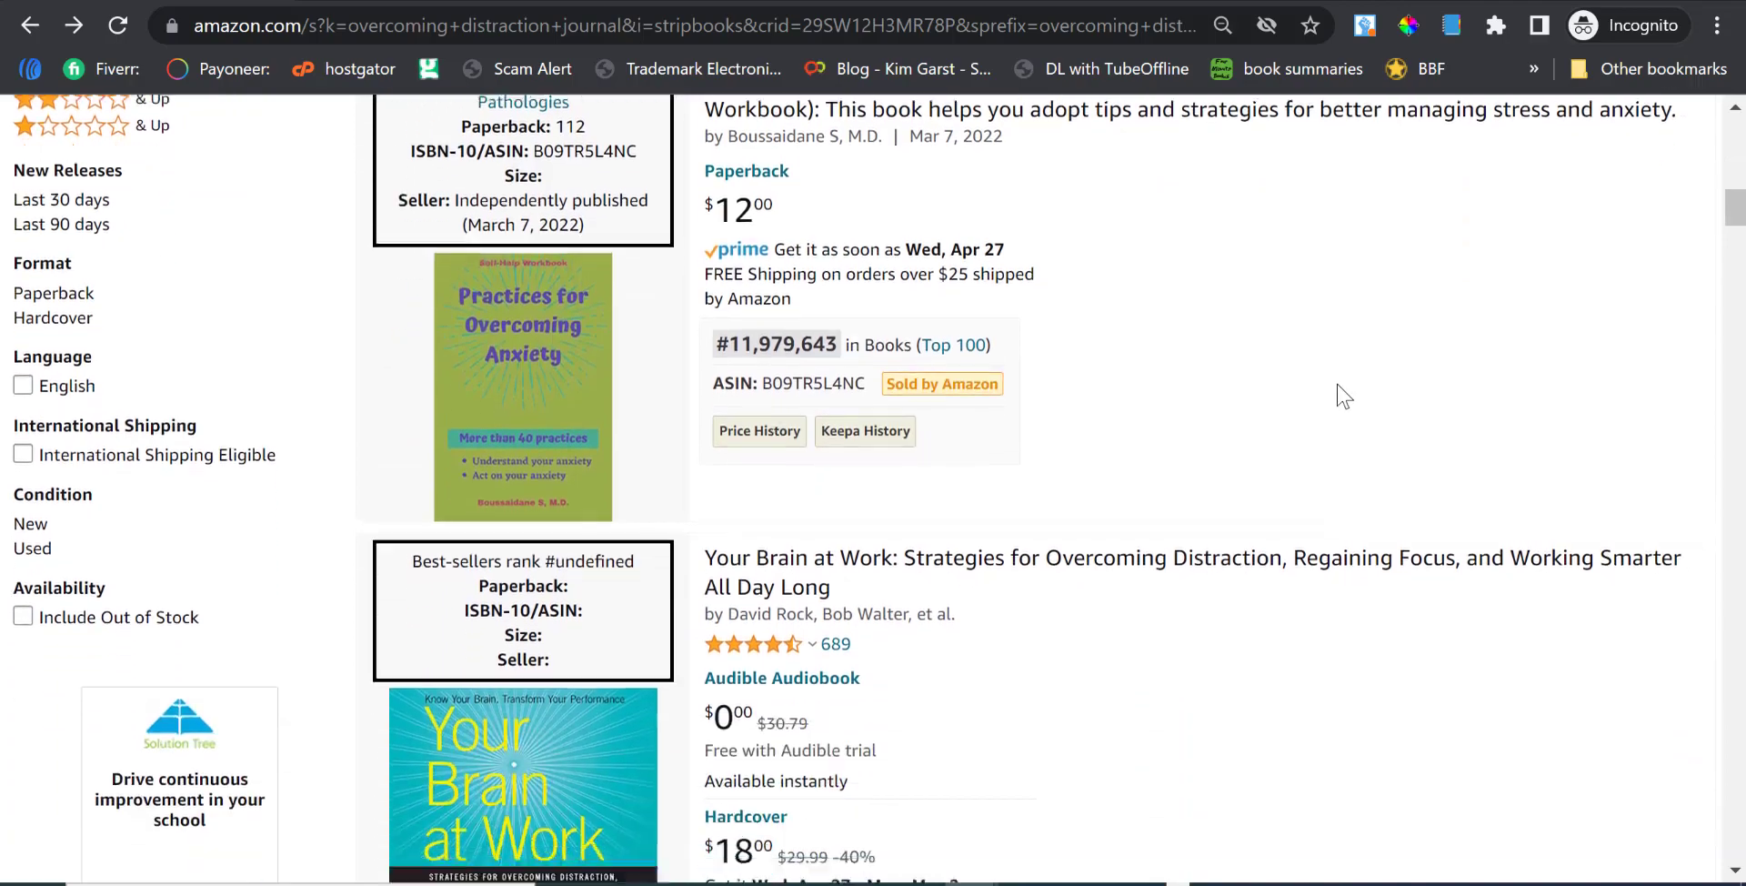
{"action": "scroll", "coordinate": [1343, 396], "scroll_direction": "down", "scroll_amount": 14}
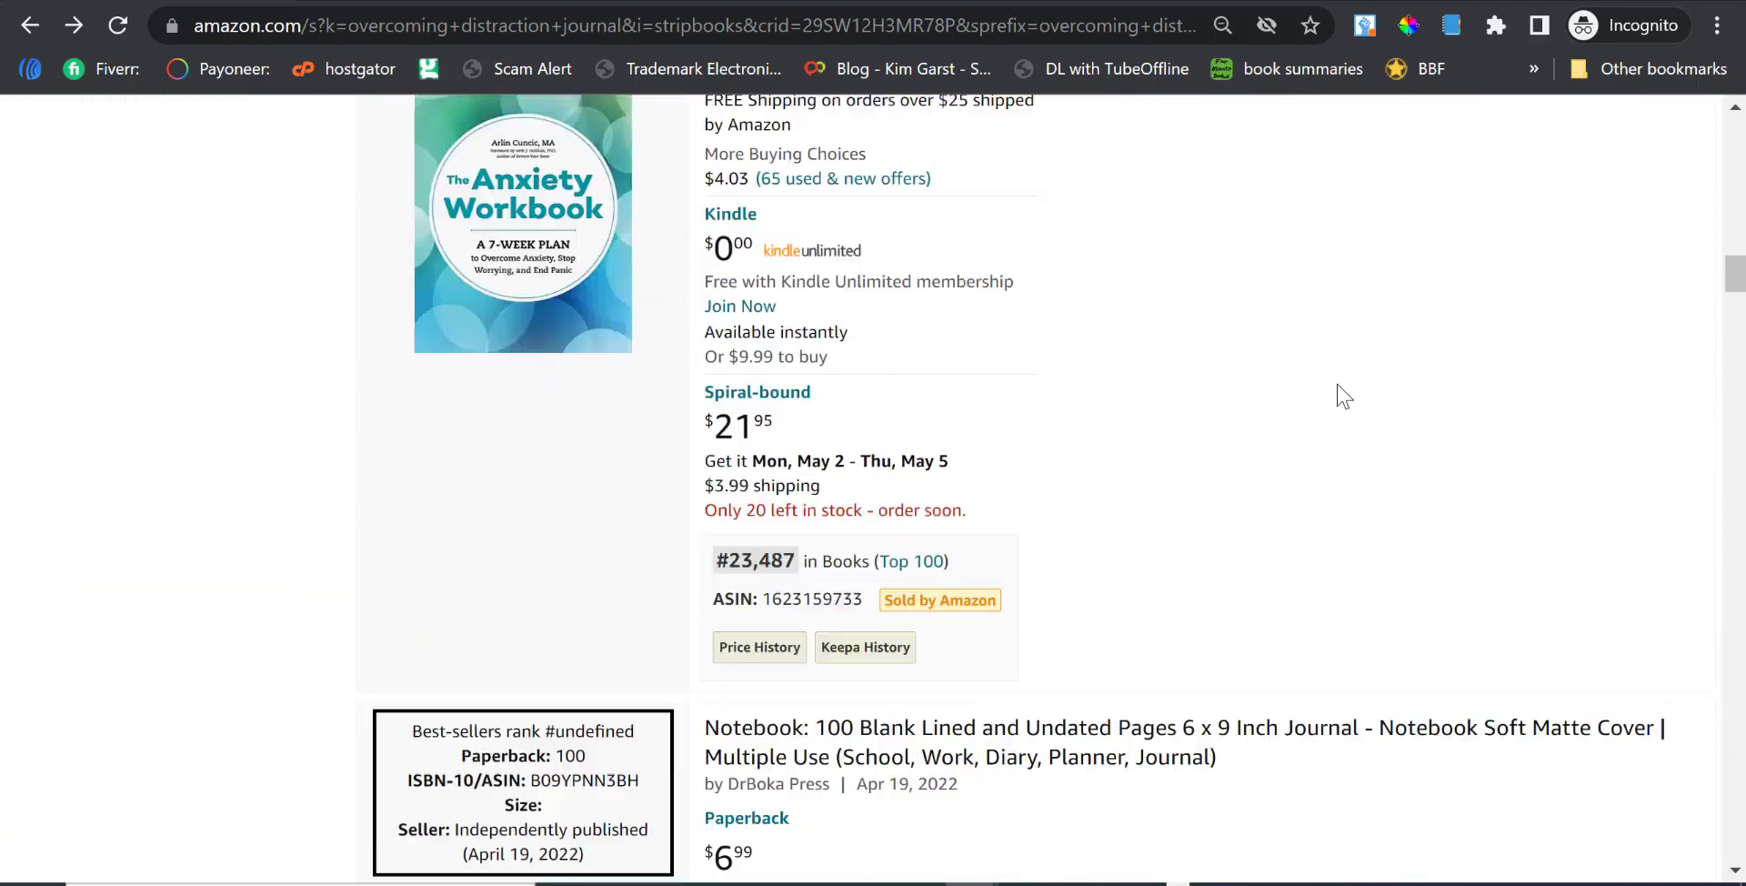
{"action": "scroll", "coordinate": [1343, 396], "scroll_direction": "down", "scroll_amount": 19}
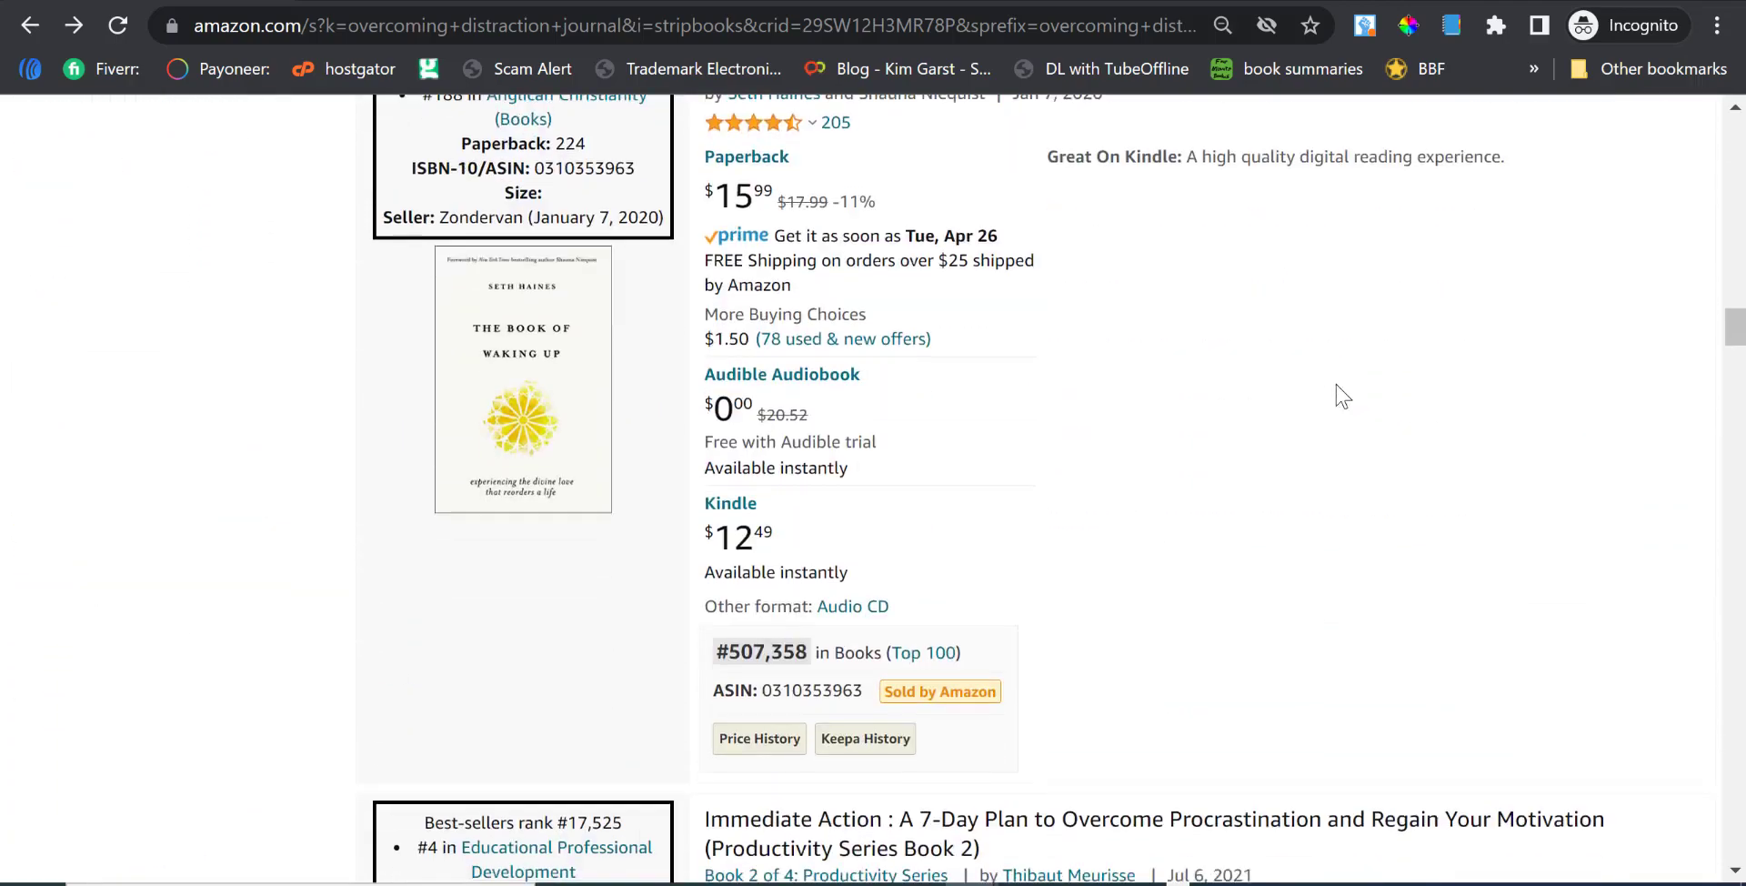
{"action": "scroll", "coordinate": [809, 568], "scroll_direction": "down", "scroll_amount": 17}
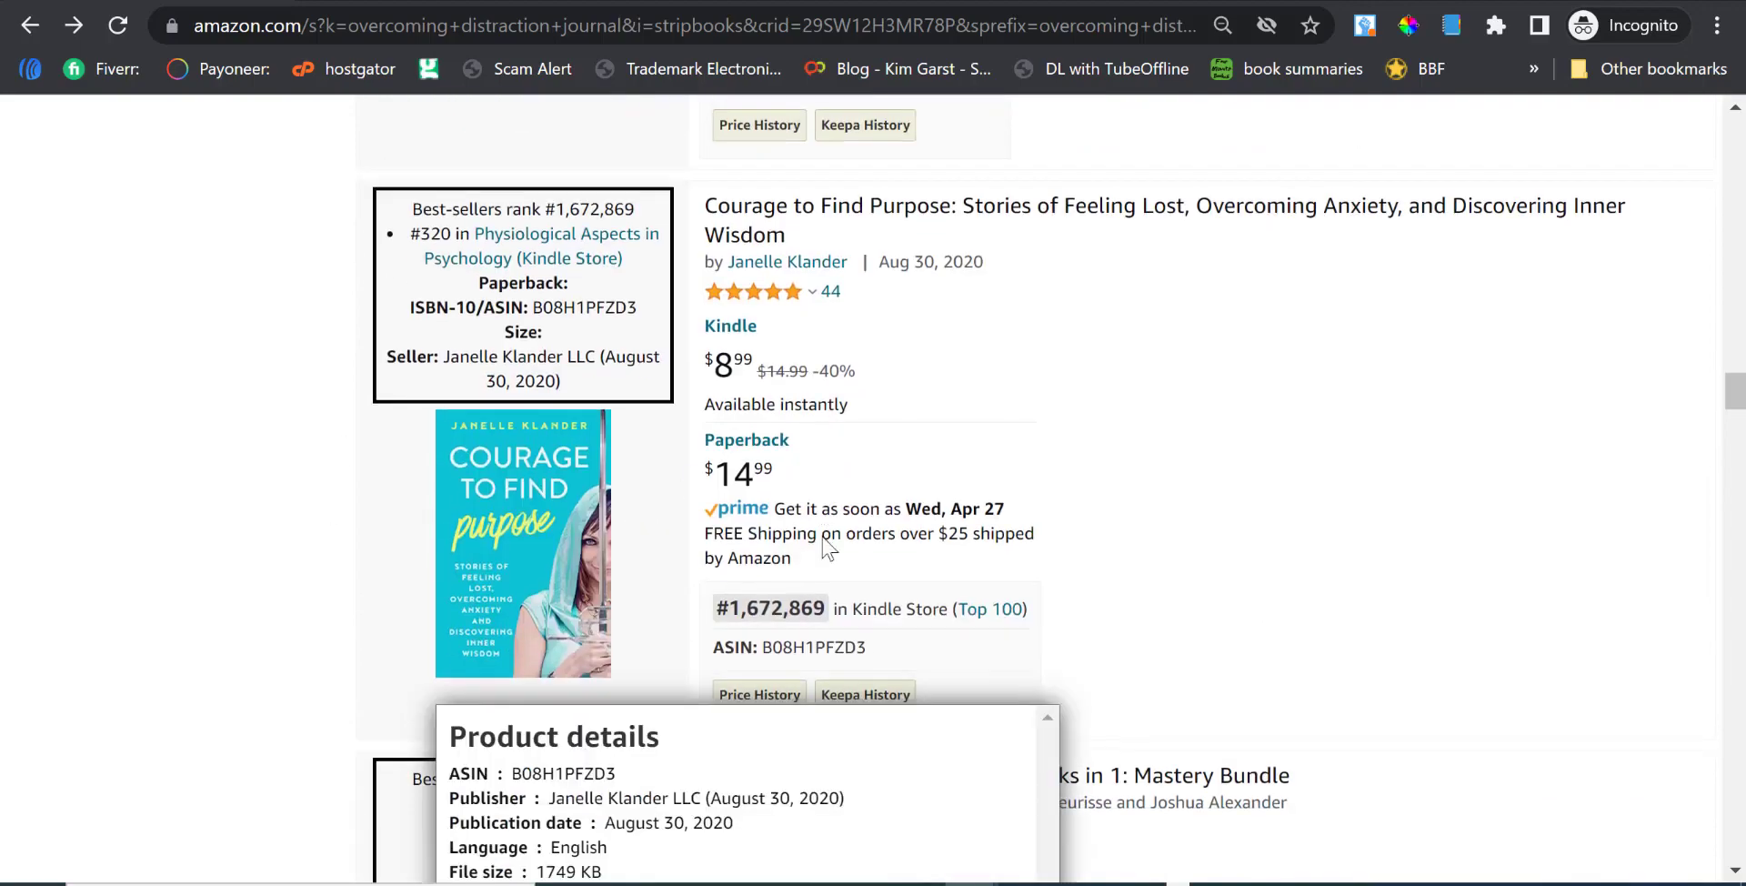
{"action": "scroll", "coordinate": [809, 568], "scroll_direction": "down", "scroll_amount": 13}
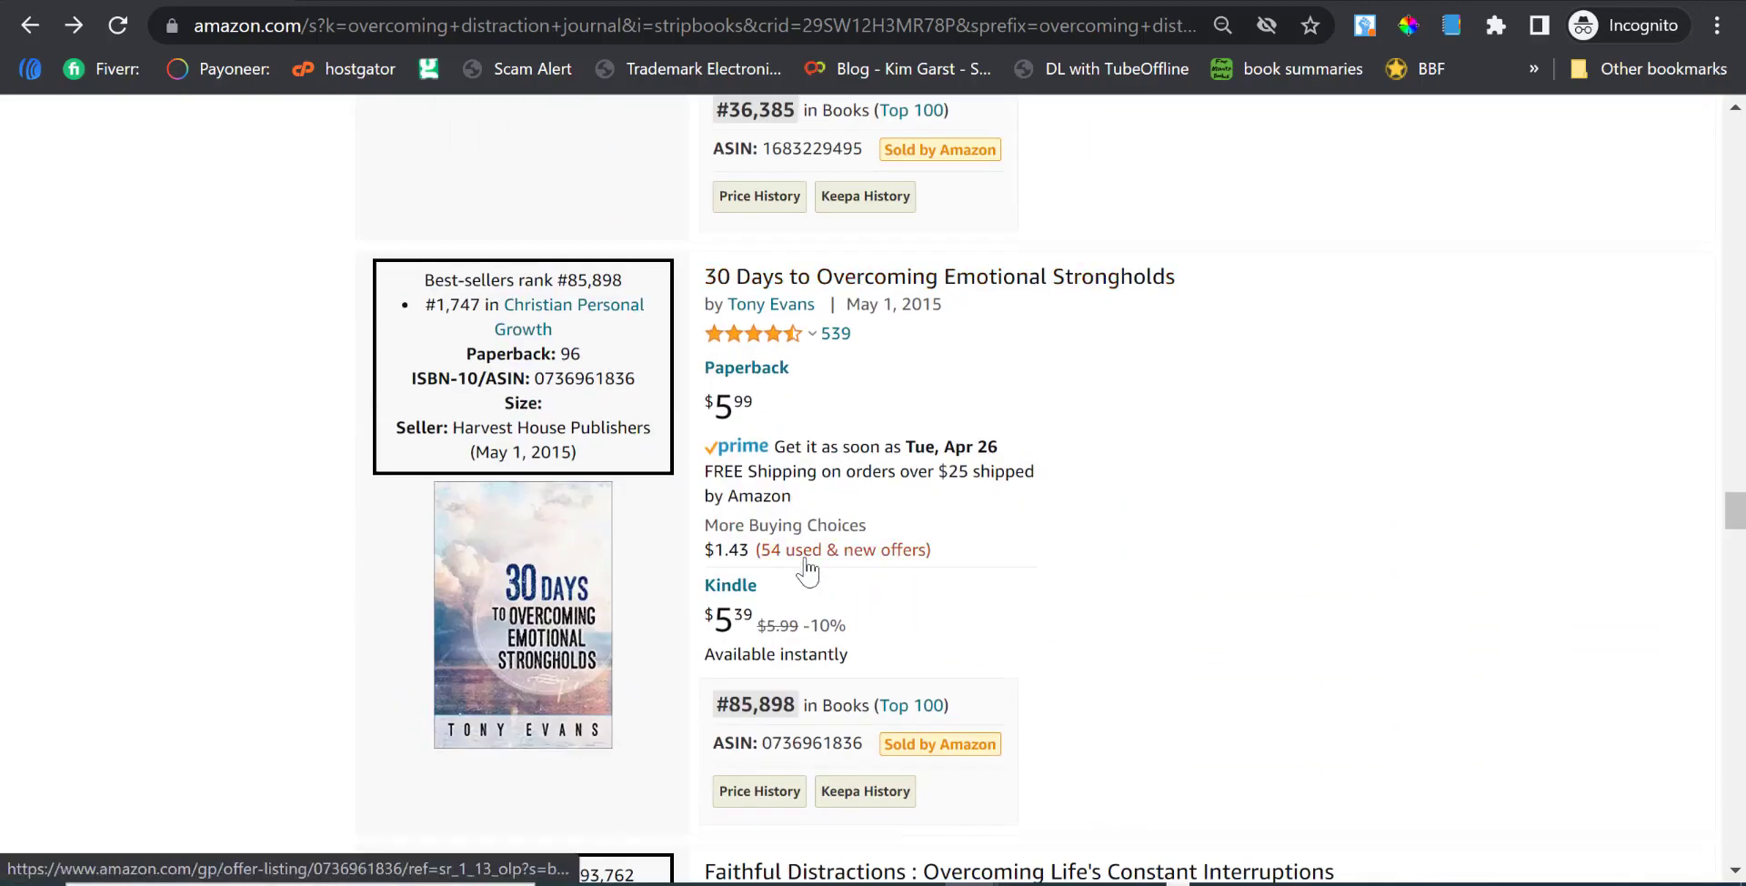
{"action": "scroll", "coordinate": [806, 570], "scroll_direction": "up", "scroll_amount": 8}
{"action": "scroll", "coordinate": [807, 570], "scroll_direction": "down", "scroll_amount": 17}
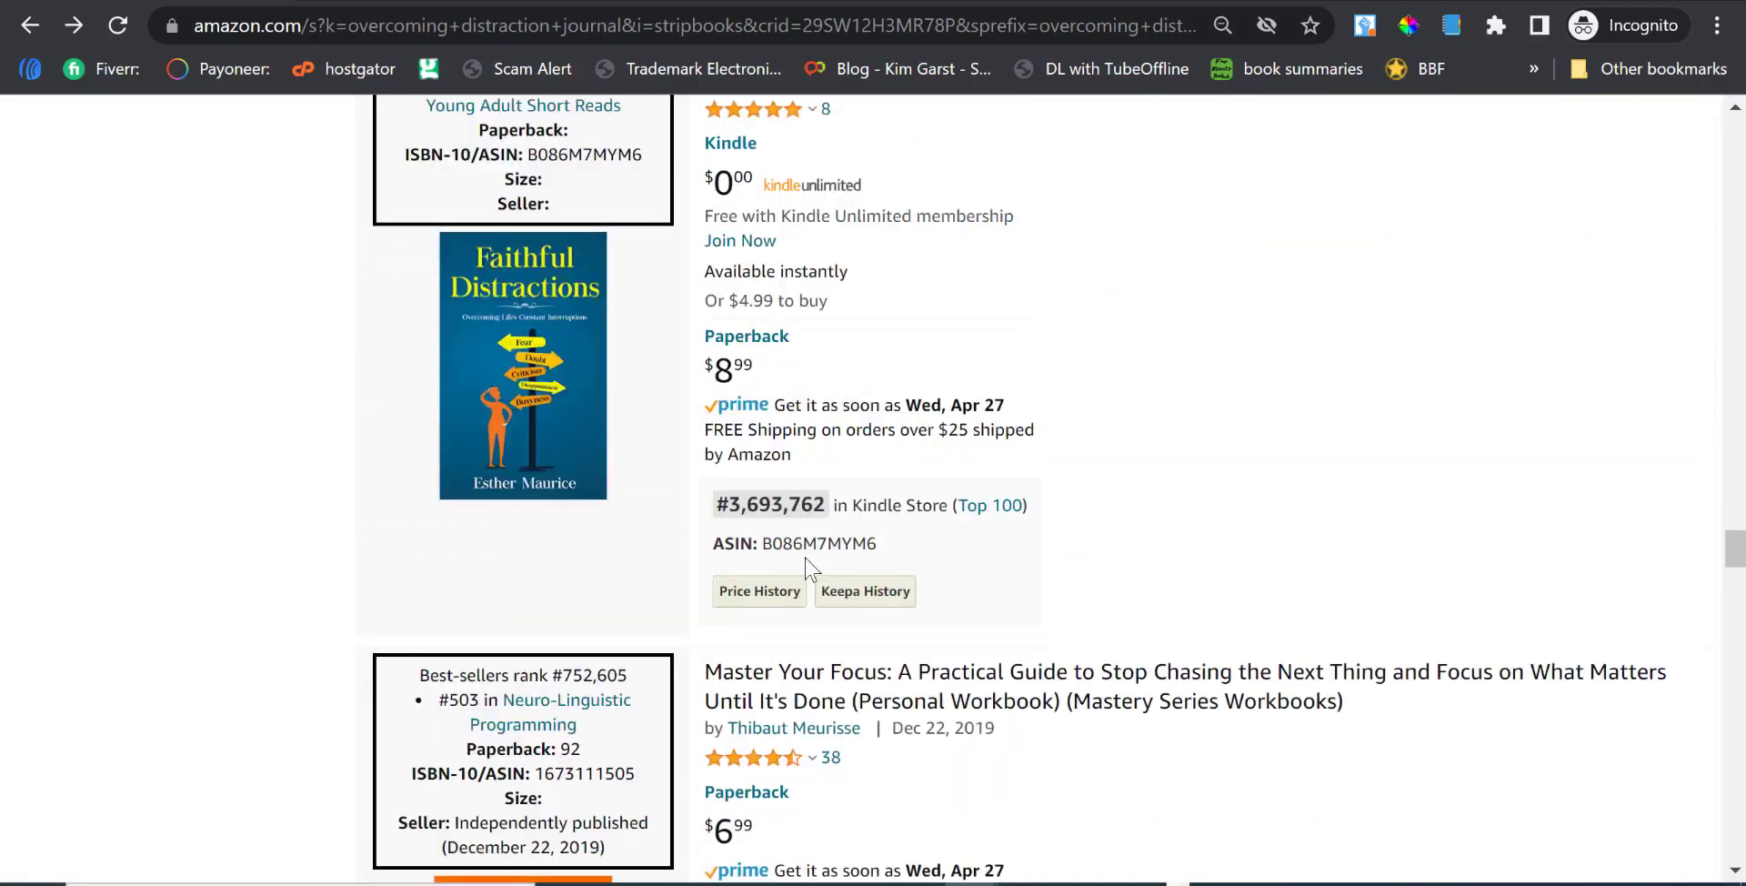
{"action": "scroll", "coordinate": [809, 568], "scroll_direction": "down", "scroll_amount": 12}
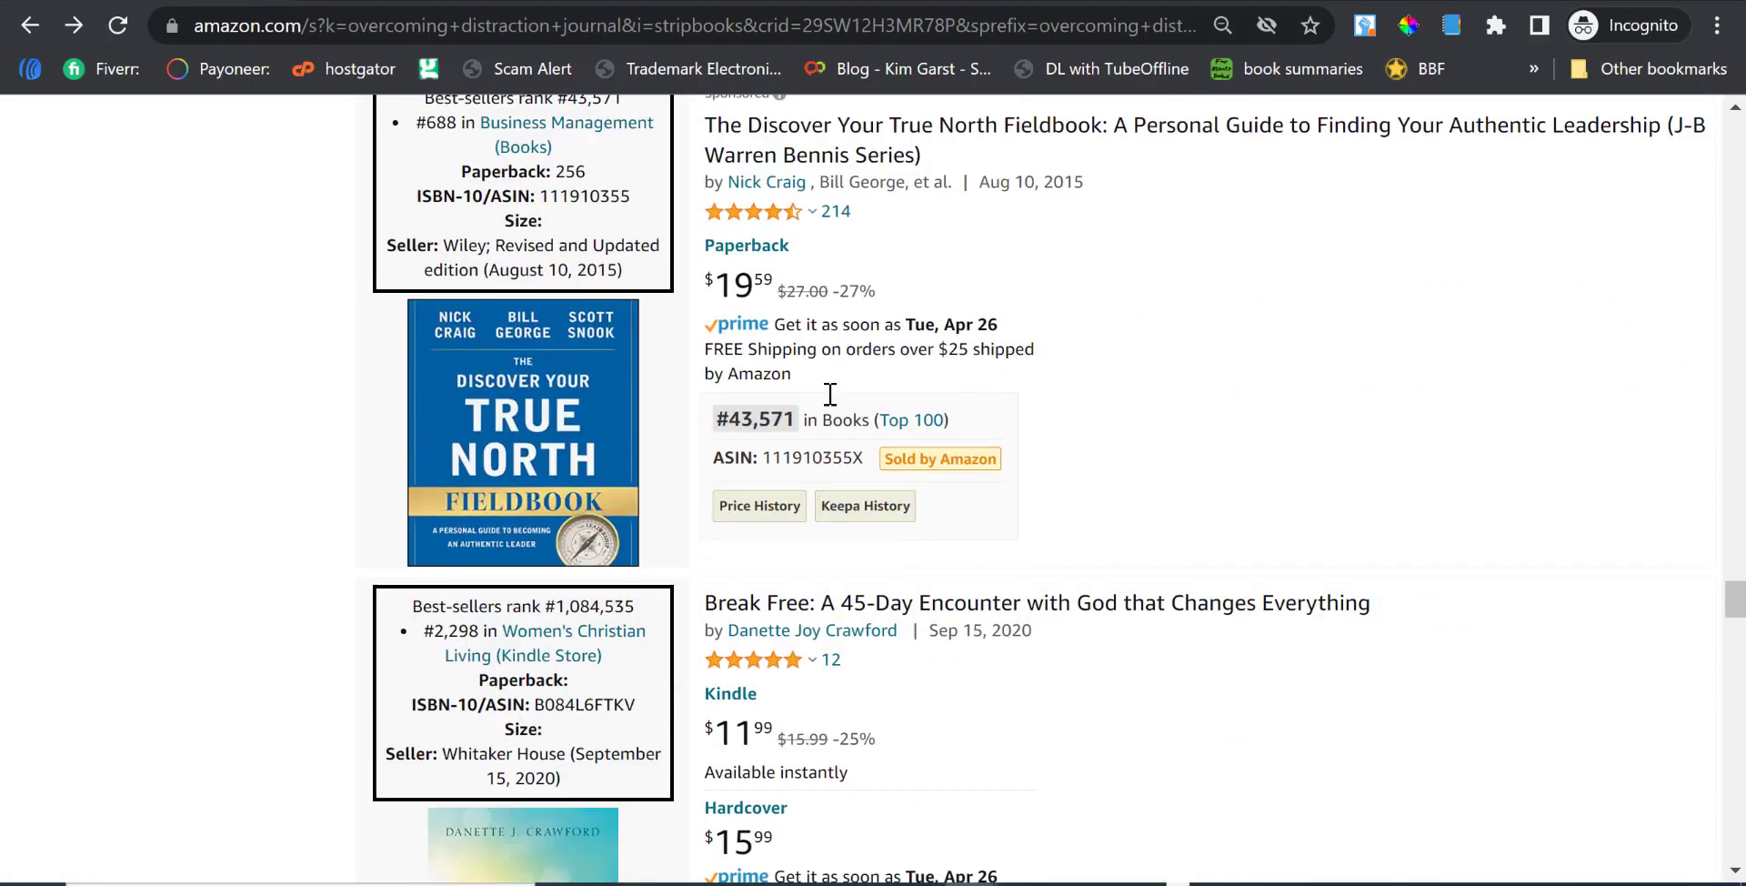
{"action": "scroll", "coordinate": [830, 393], "scroll_direction": "up", "scroll_amount": 5}
{"action": "scroll", "coordinate": [1074, 494], "scroll_direction": "up", "scroll_amount": 20}
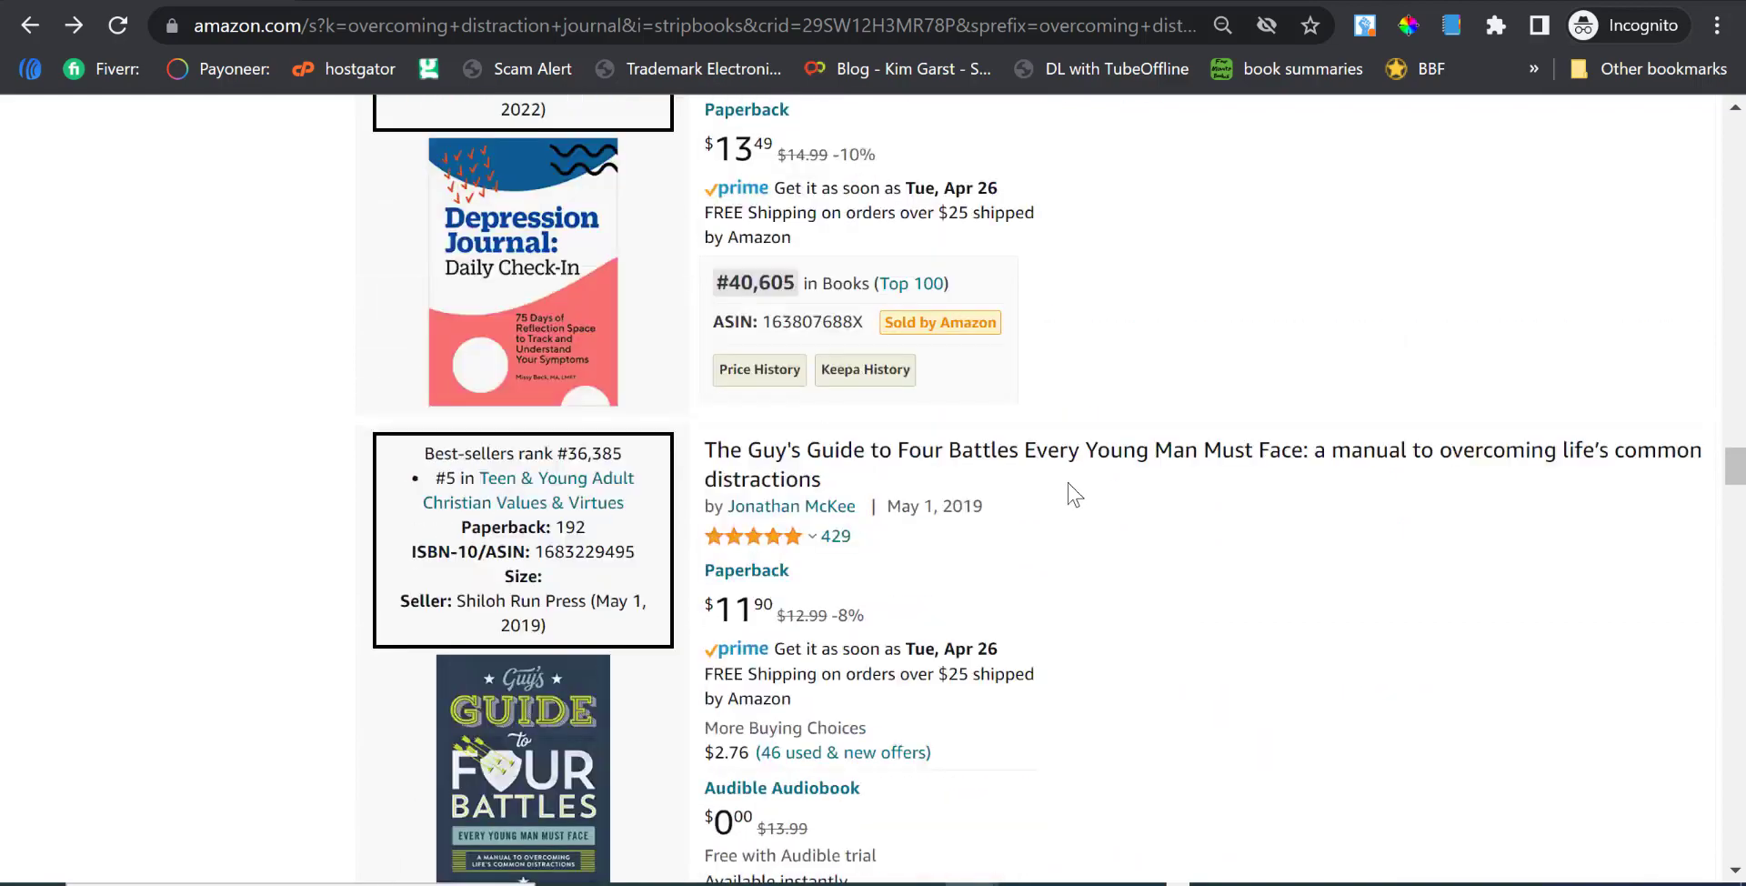
{"action": "scroll", "coordinate": [1069, 492], "scroll_direction": "up", "scroll_amount": 15}
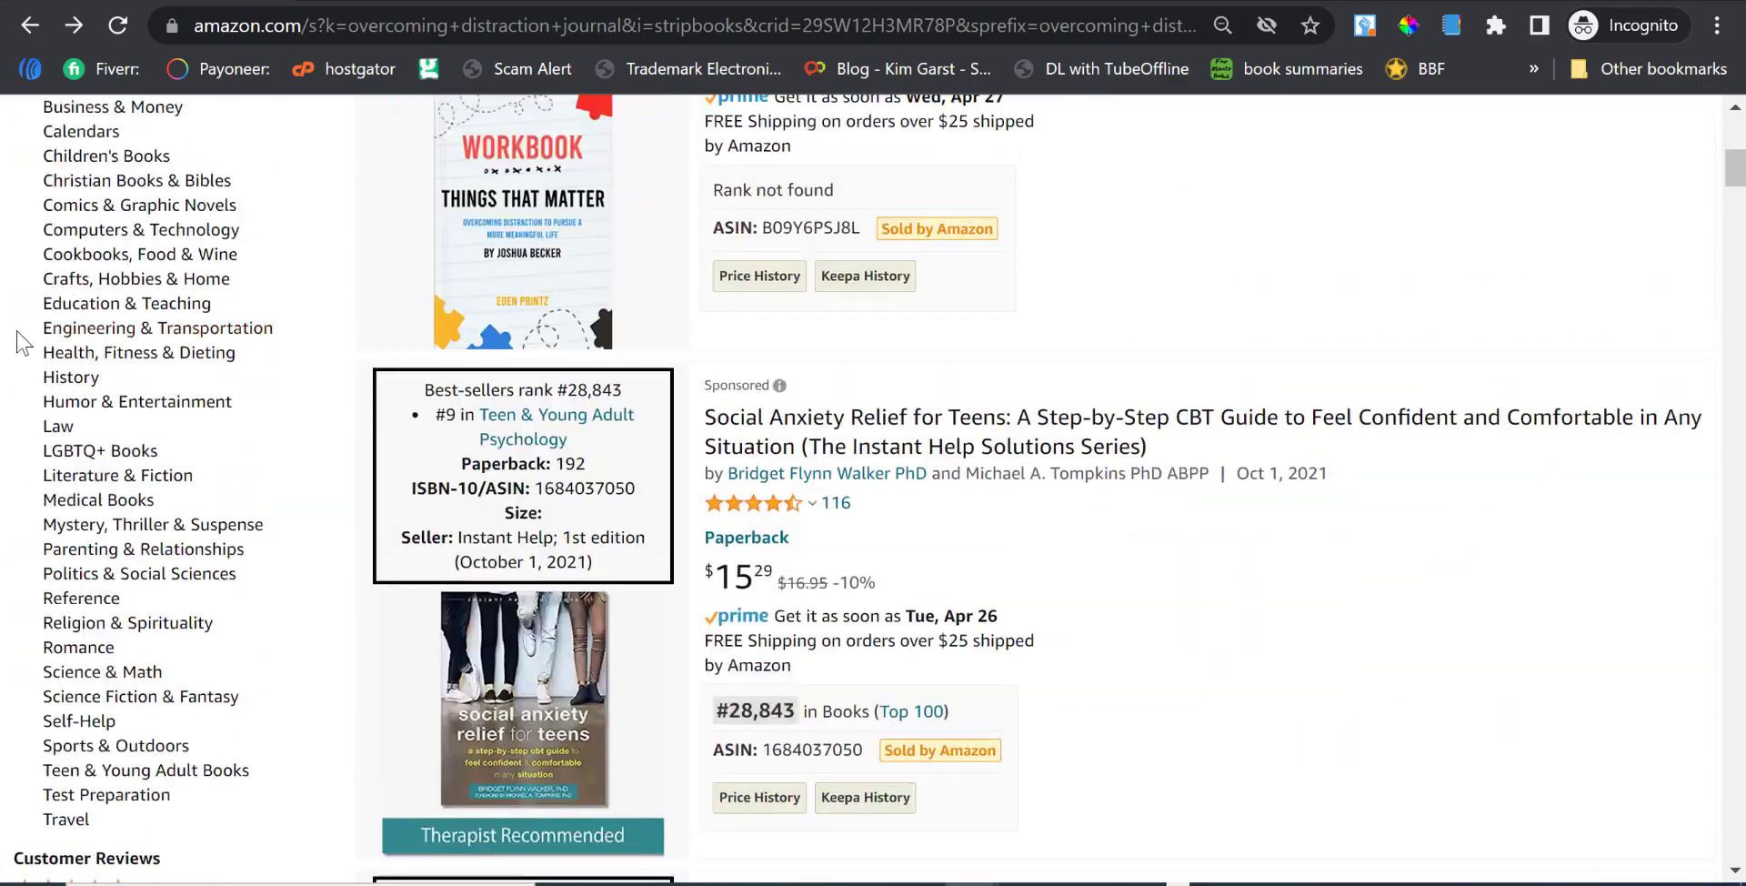